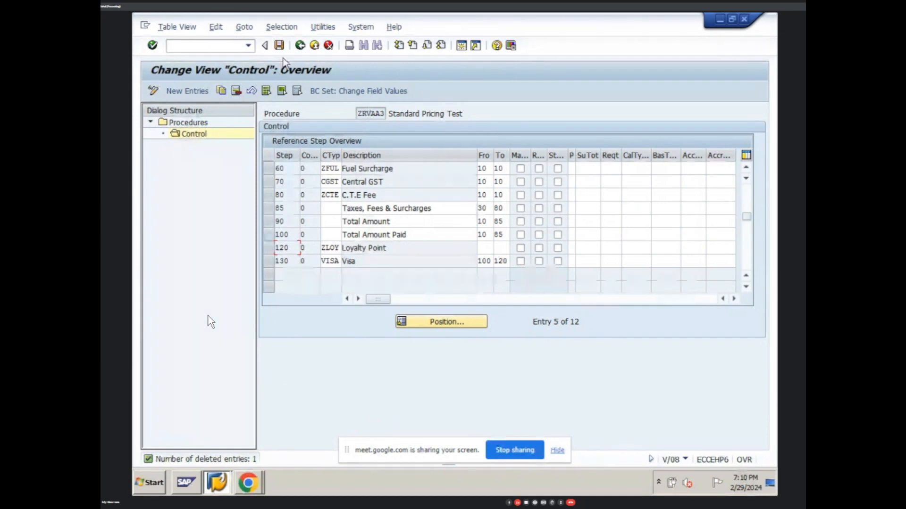
# - Save the pricing procedure ZRVAA3 changes under customizing request EHPK900038
pyautogui.click(278, 45)
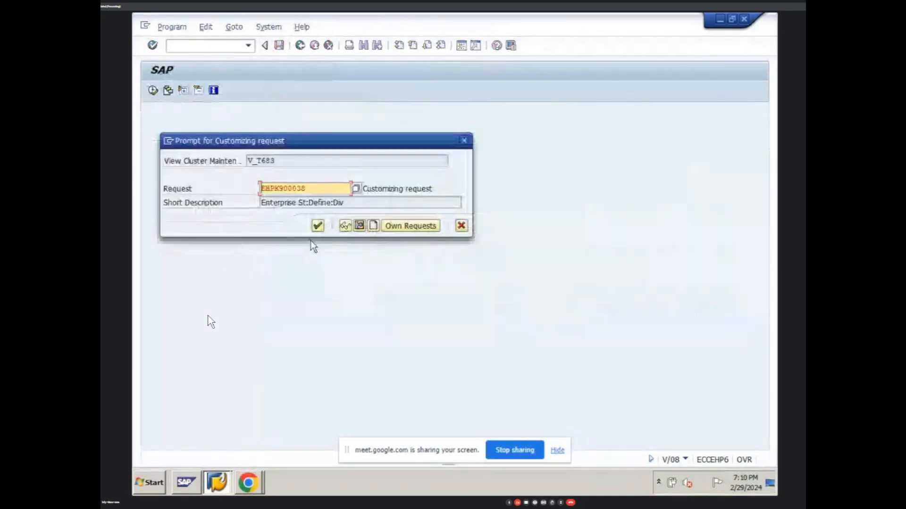
pyautogui.click(318, 226)
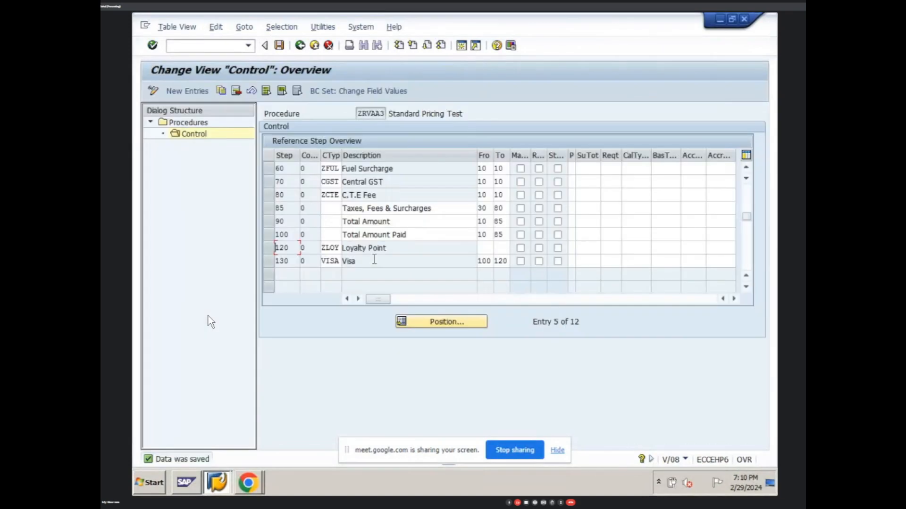
# - Review the procedure's control steps from the start of the list, focusing on the Base Price entry at step 10
pyautogui.click(744, 170)
pyautogui.click(745, 170)
pyautogui.click(745, 170)
pyautogui.click(745, 170)
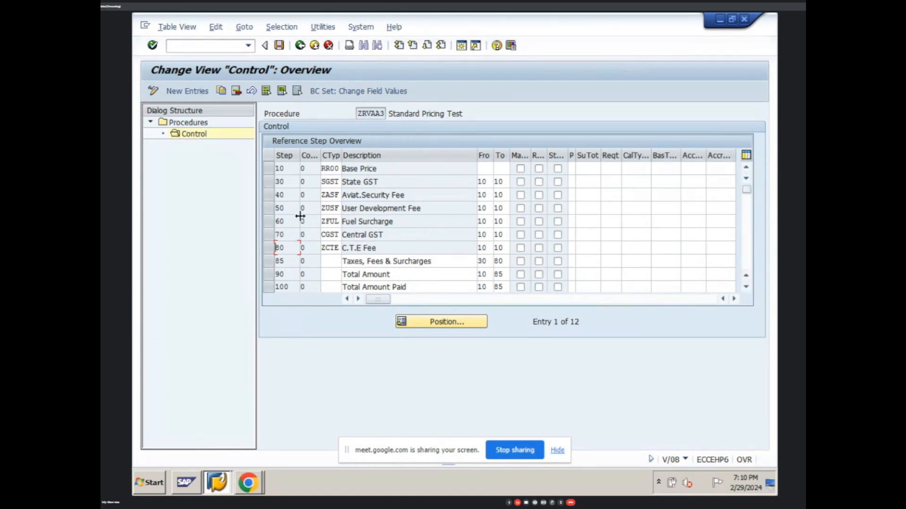
pyautogui.click(380, 169)
pyautogui.moveTo(381, 168); pyautogui.dragTo(341, 171)
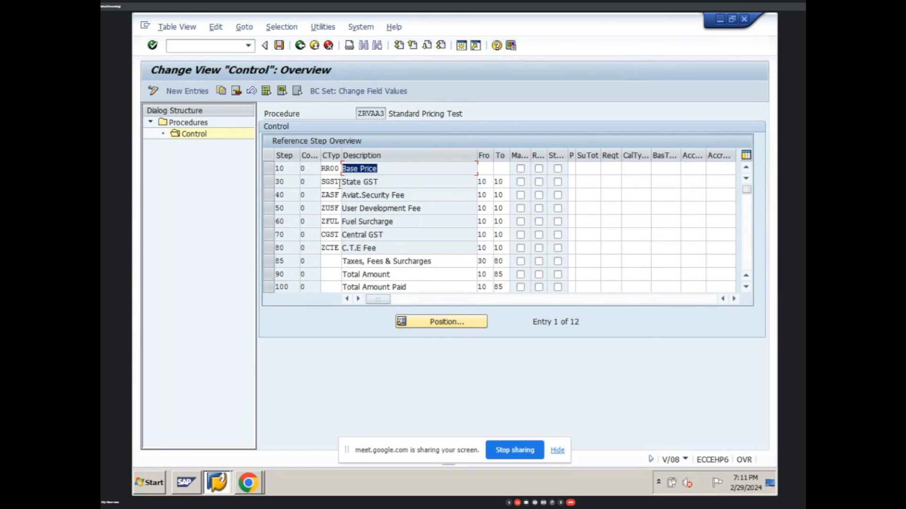
# - Open the Create Sales Order transaction VA01 in a new session
pyautogui.click(223, 47)
pyautogui.write('/ova0')
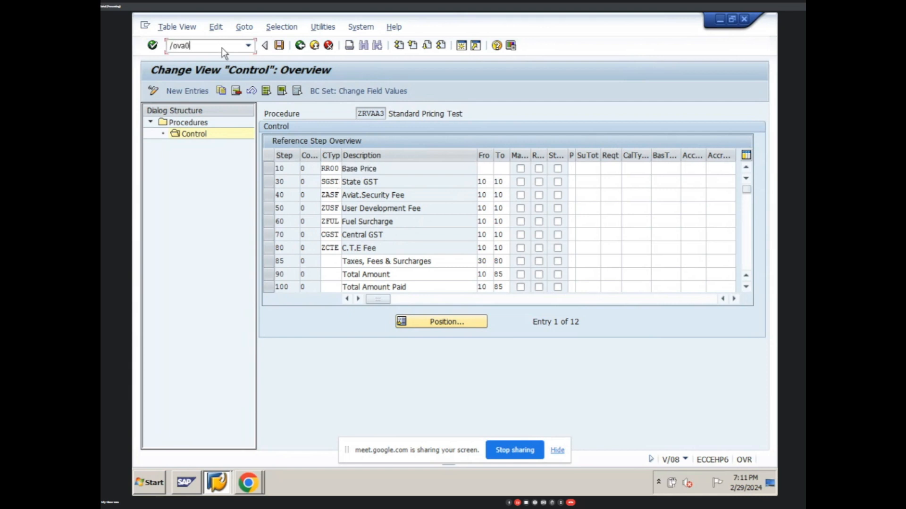
pyautogui.press('Return')
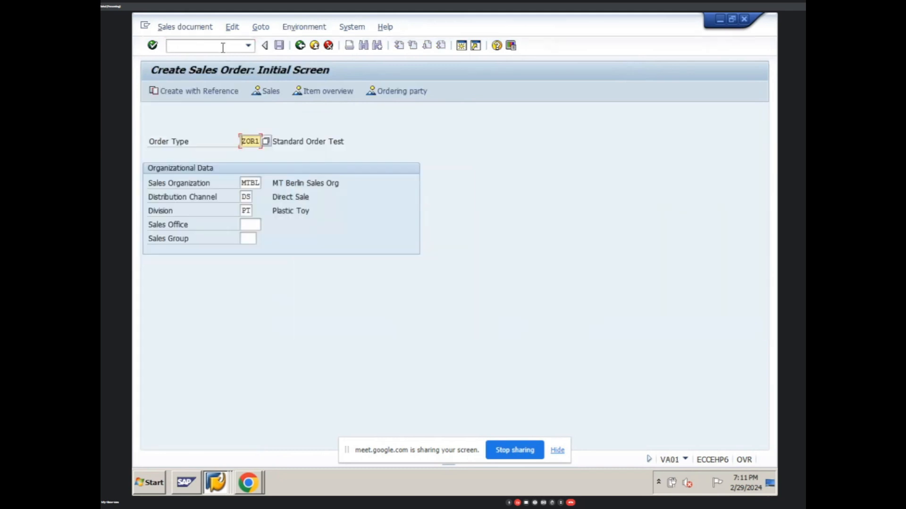
# - Start a ZOR1 order for sales organization MTBL, channel DS and division PT, and fill in the sold-to party number
pyautogui.press('Return')
pyautogui.press('space')
pyautogui.press('Down')
pyautogui.press('Return')
pyautogui.press('Return')
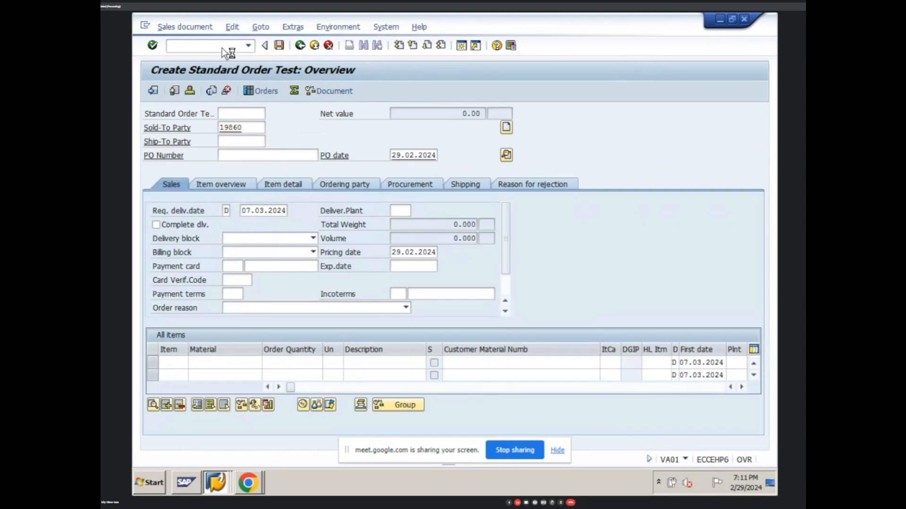
pyautogui.press('Return')
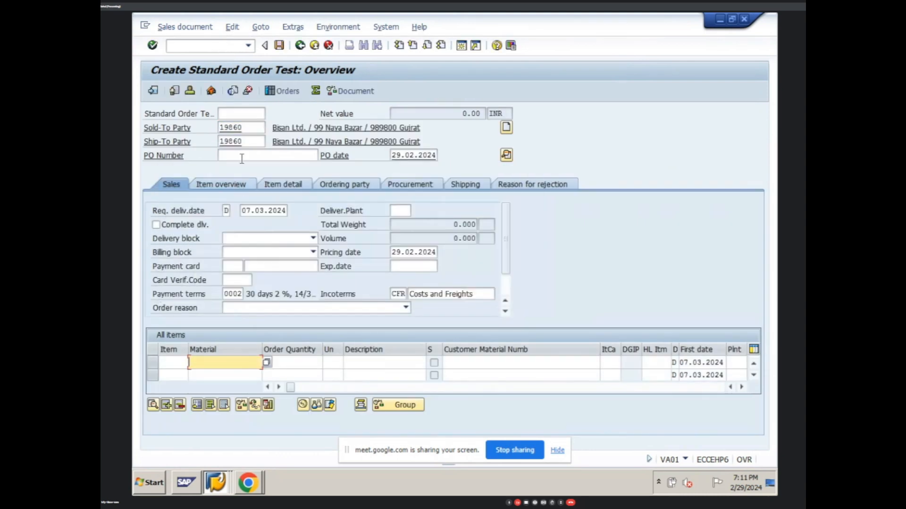
# - Fill in the PO number and add an order item for material 2269 with a quantity of 300
pyautogui.click(243, 158)
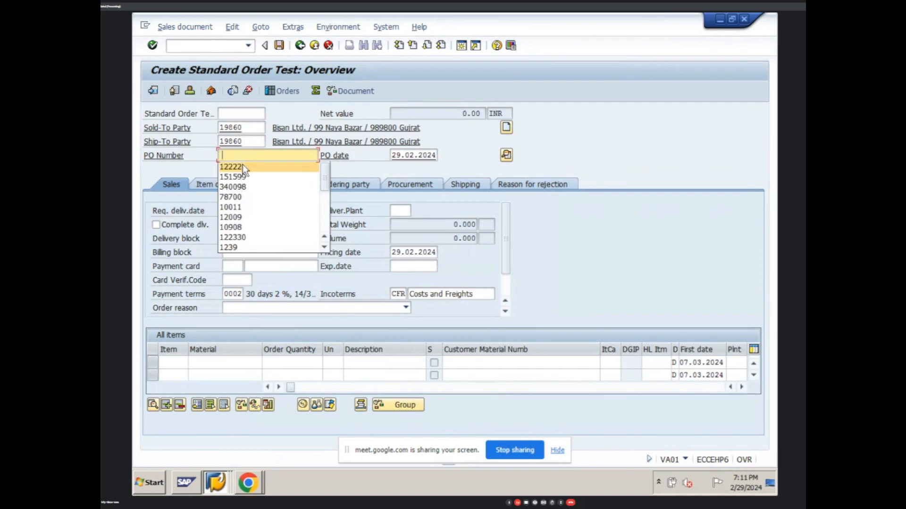
pyautogui.click(242, 164)
pyautogui.click(218, 363)
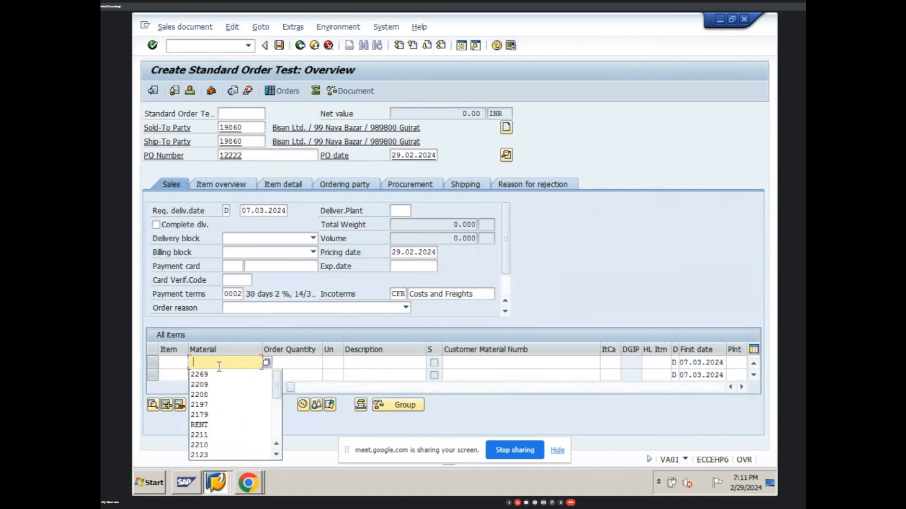
pyautogui.click(218, 371)
pyautogui.write('300')
pyautogui.press('Return')
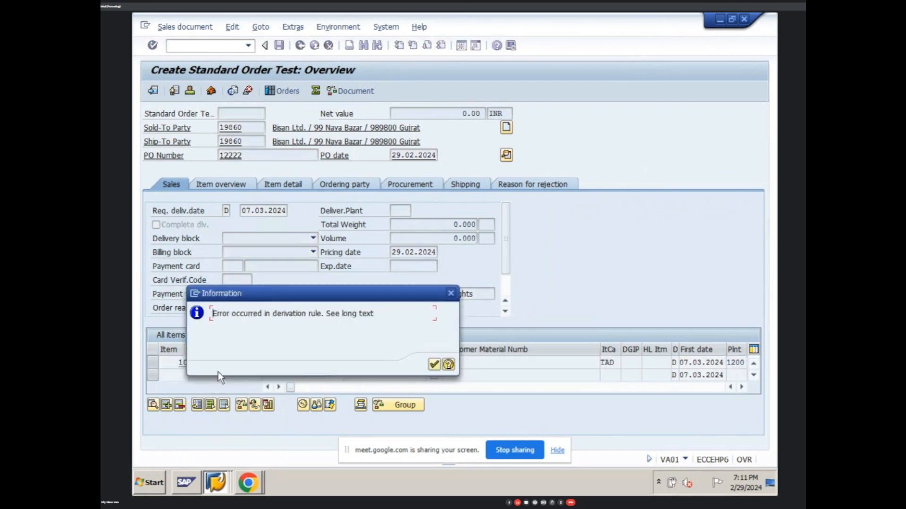
pyautogui.click(434, 364)
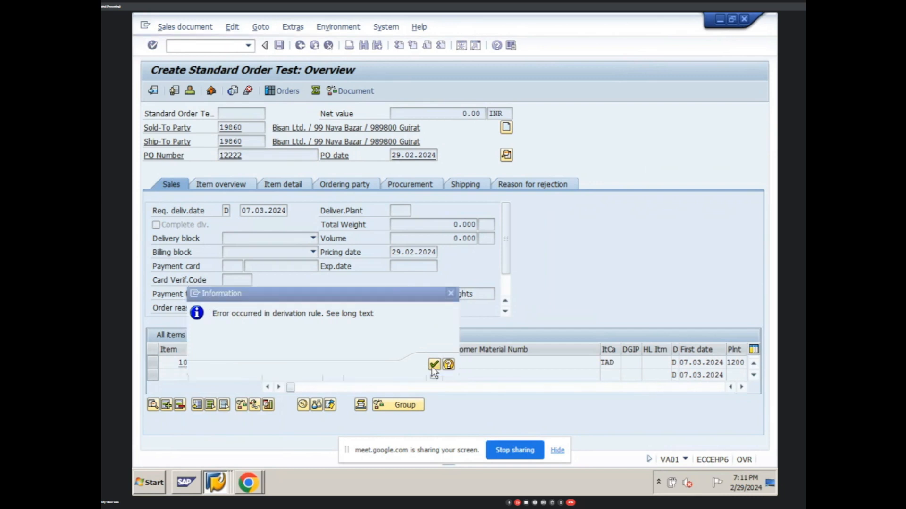
# - Open the pricing conditions of item 10, examine the RR00 Base Price line, and return to the order overview
pyautogui.click(741, 388)
pyautogui.click(741, 388)
pyautogui.click(741, 388)
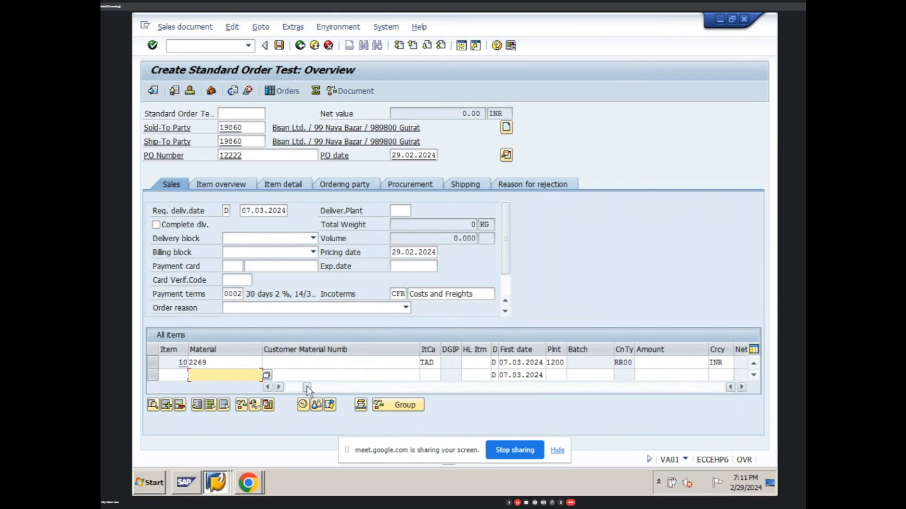
pyautogui.moveTo(308, 389); pyautogui.dragTo(291, 388)
pyautogui.click(152, 363)
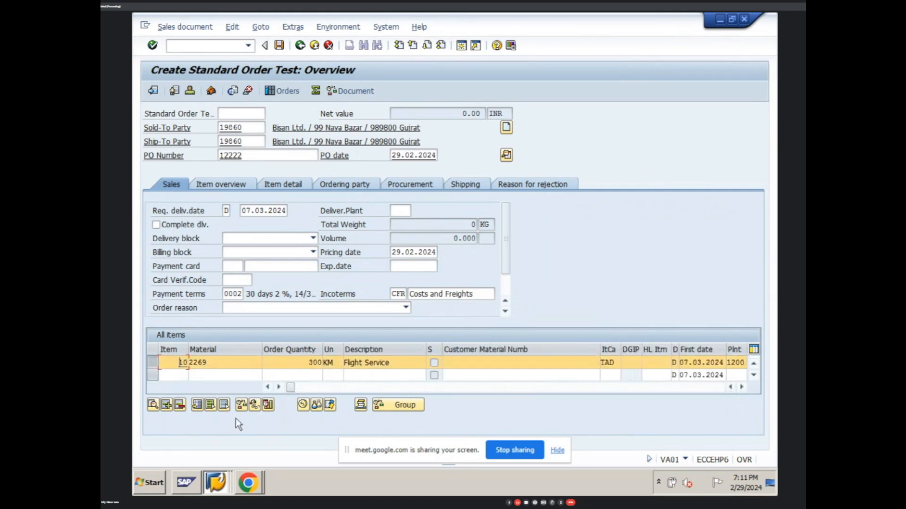
pyautogui.click(302, 406)
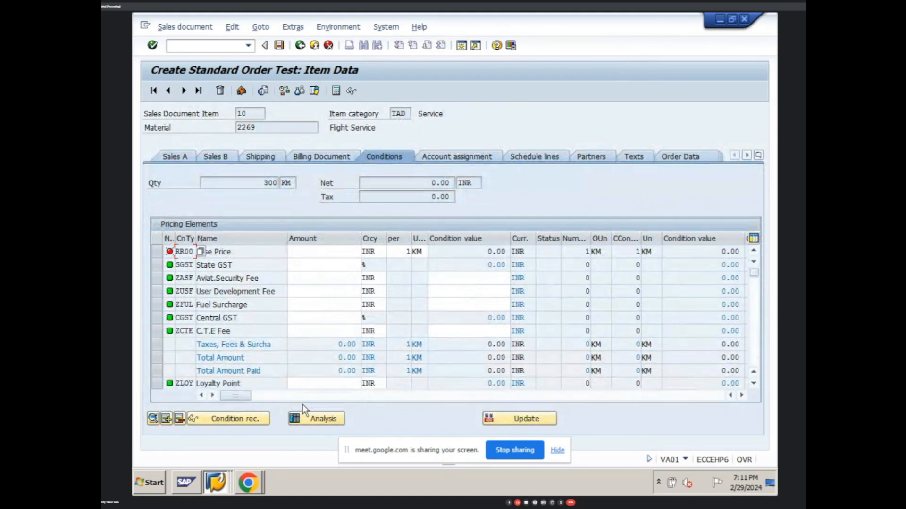
pyautogui.click(249, 253)
pyautogui.moveTo(170, 256)
pyautogui.click(331, 254)
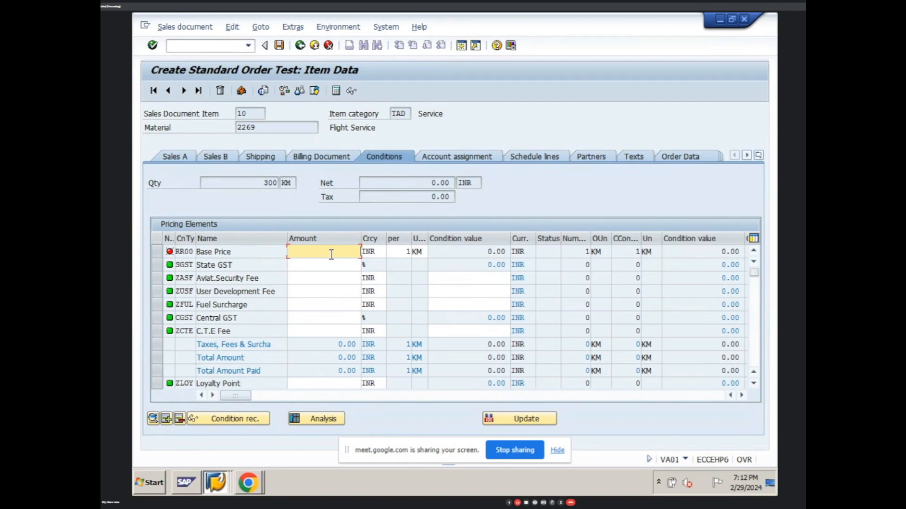
pyautogui.click(301, 46)
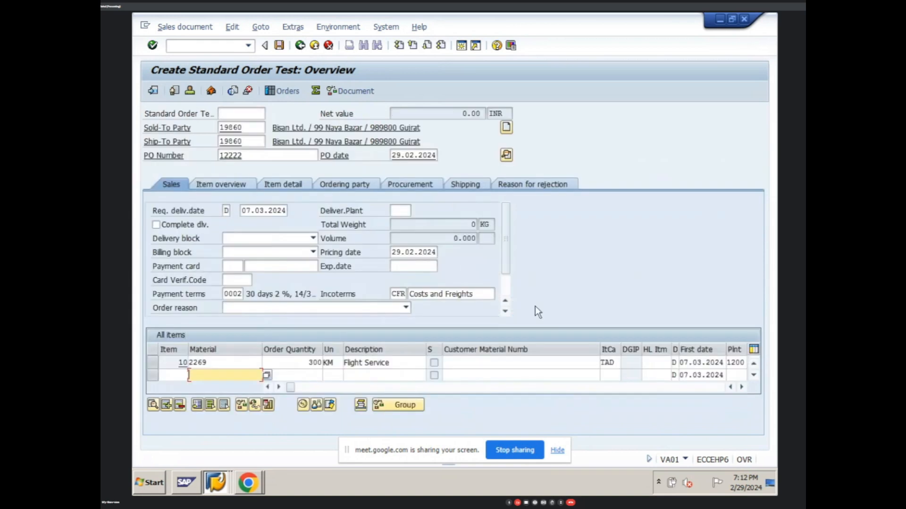
# - Try to set item 10's RR00 amount to 54.787 INR in the order overview
pyautogui.click(741, 388)
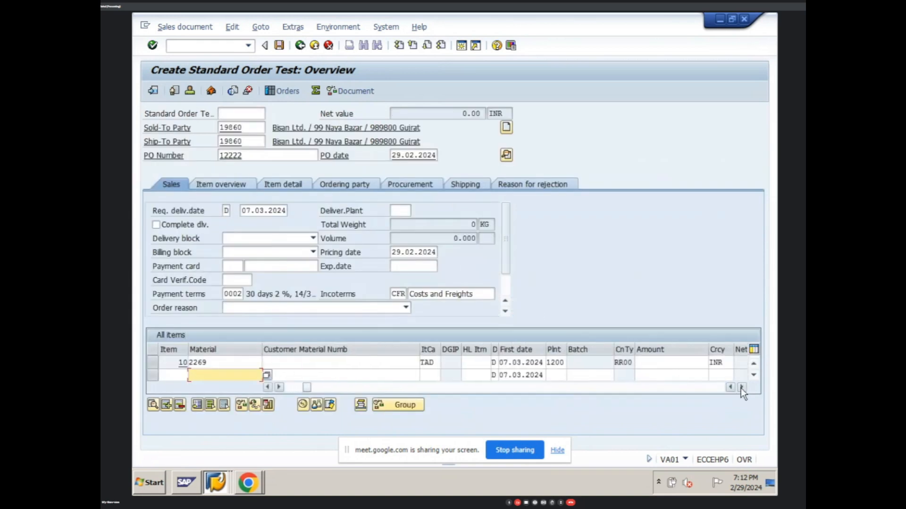
pyautogui.click(685, 364)
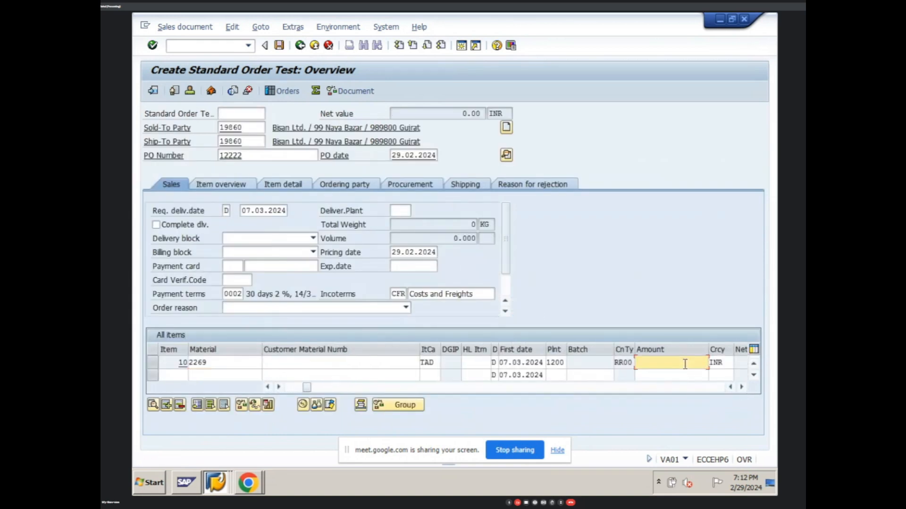
pyautogui.click(685, 364)
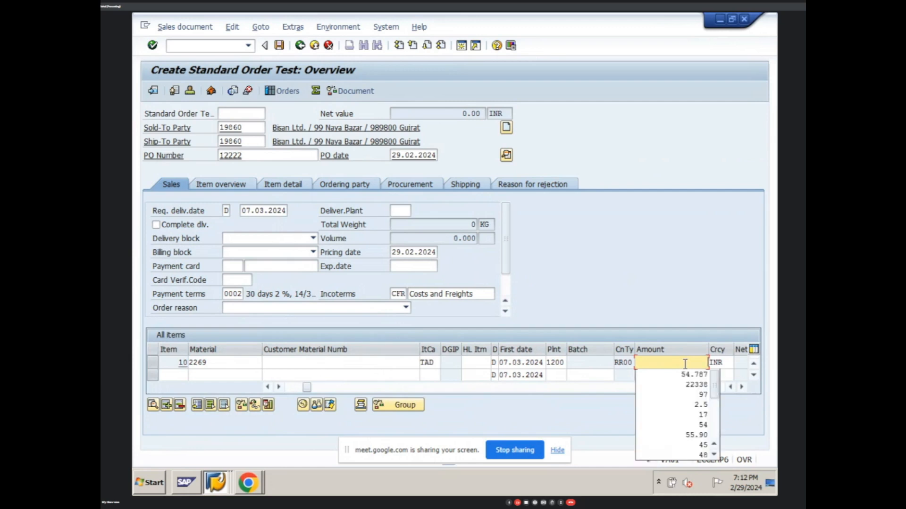
pyautogui.click(694, 374)
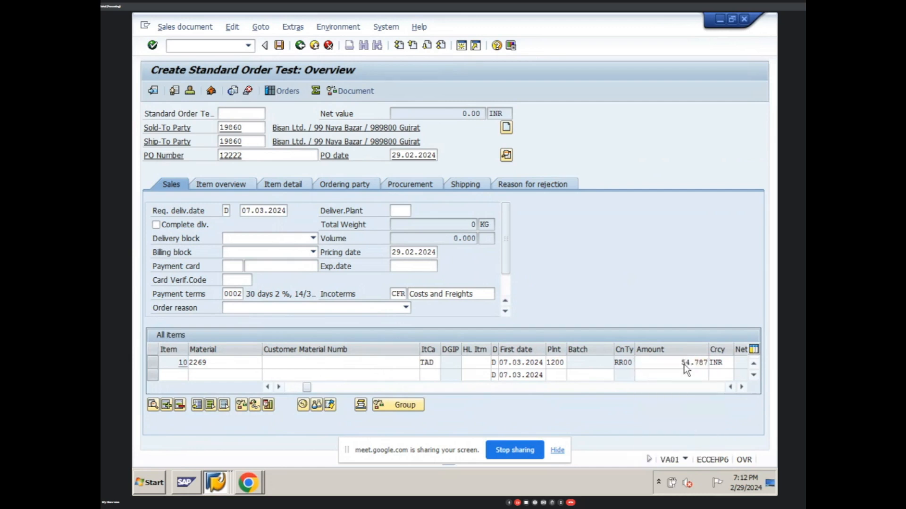
pyautogui.press('Return')
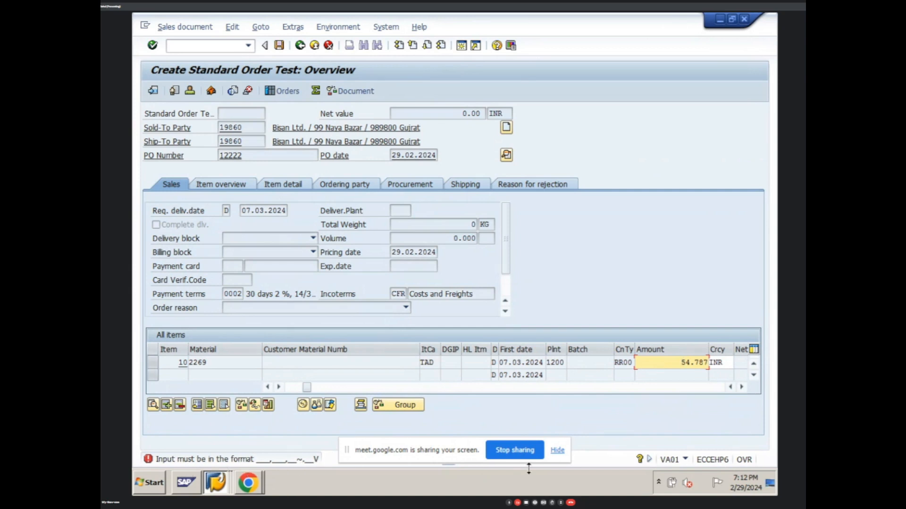
pyautogui.click(557, 451)
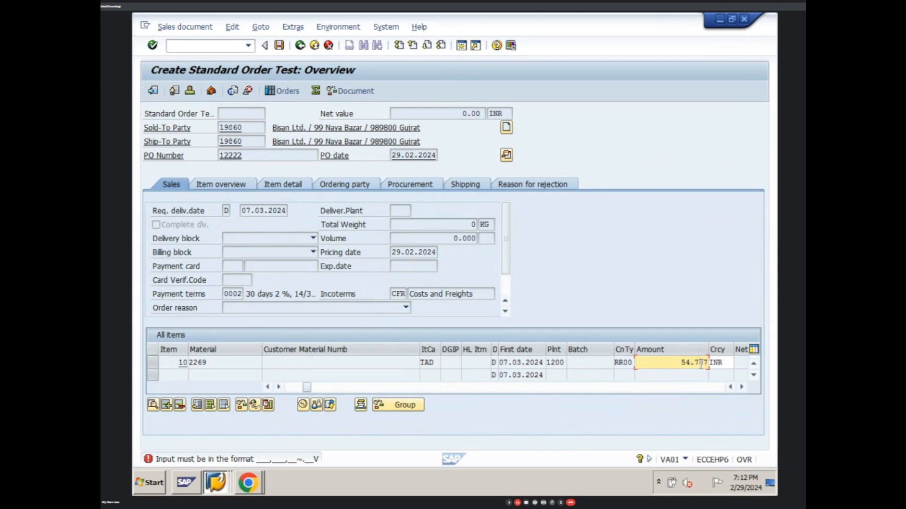
# - Correct item 10's RR00 amount to 54.79 INR and acknowledge the derivation rule message
pyautogui.press('BackSpace')
pyautogui.press('BackSpace')
pyautogui.write('9')
pyautogui.press('Return')
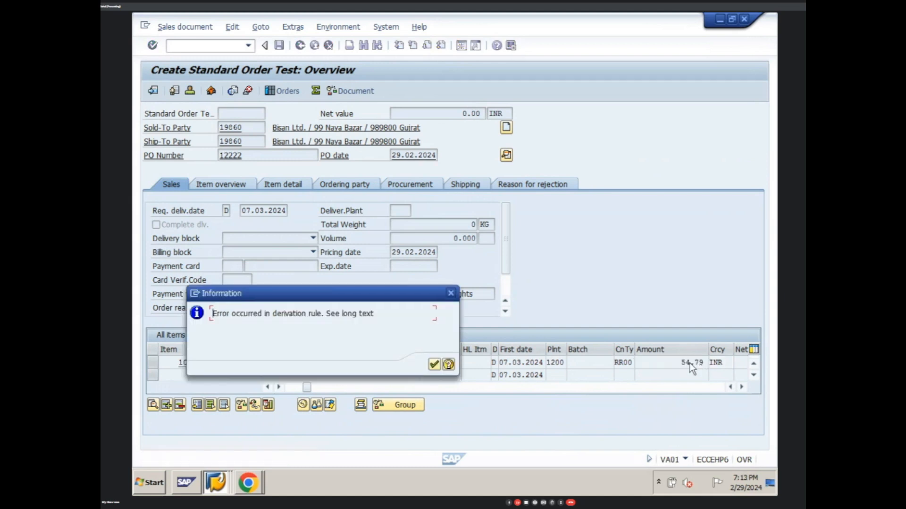
pyautogui.click(433, 364)
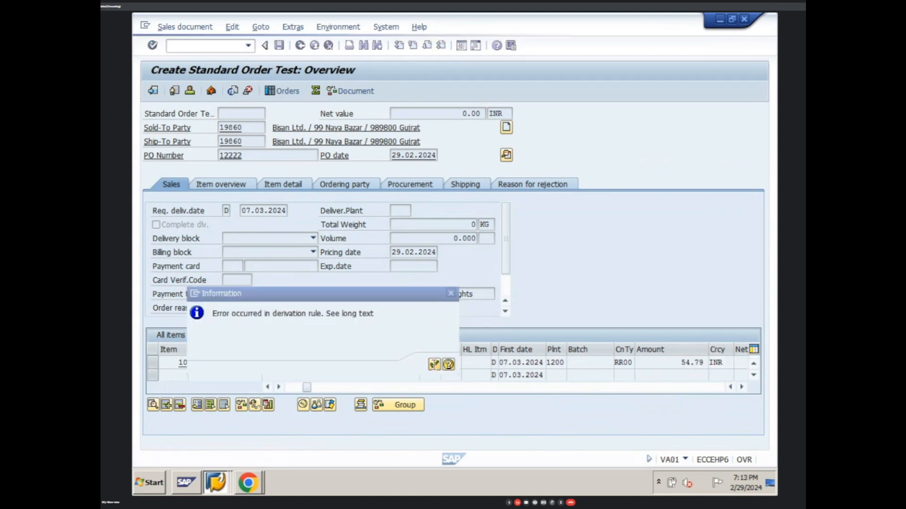
# - Open item 10's pricing conditions again and examine the Base Price lines
pyautogui.click(153, 363)
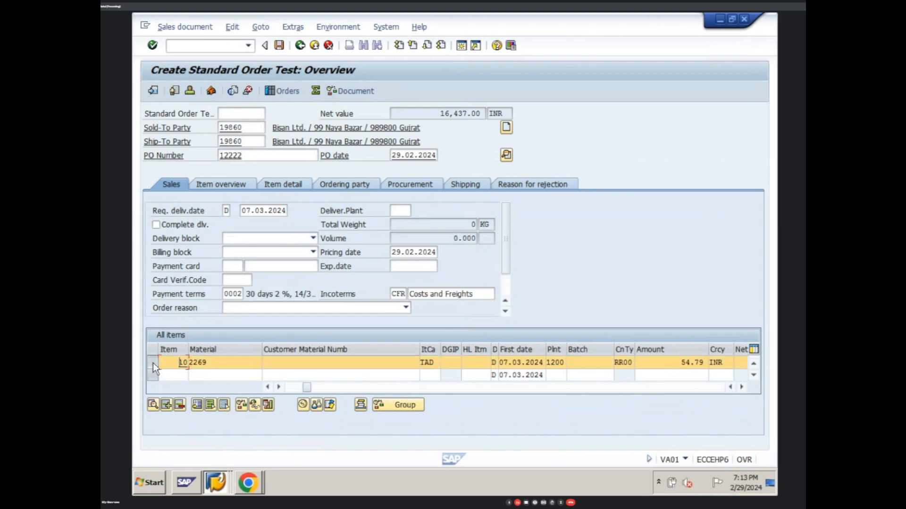
pyautogui.click(303, 403)
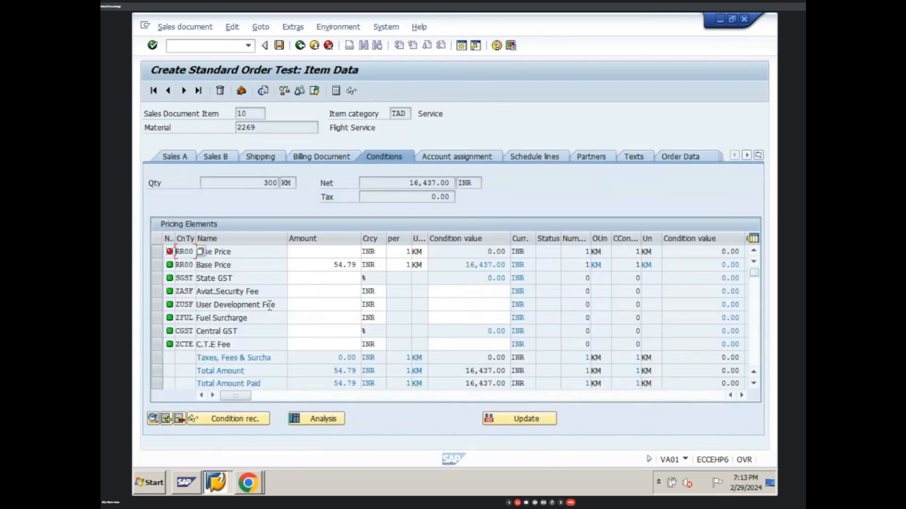
pyautogui.click(276, 252)
pyautogui.click(217, 47)
pyautogui.click(212, 484)
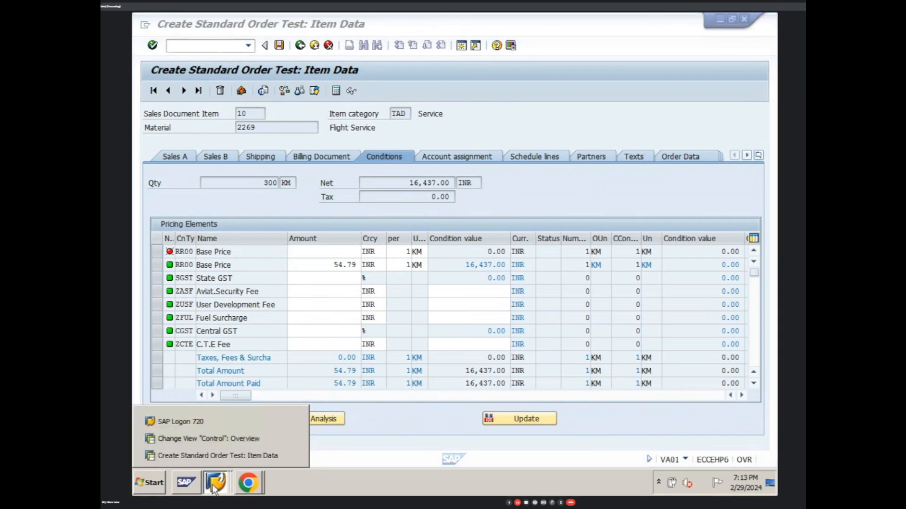
pyautogui.click(304, 190)
# - Open the condition type maintenance transaction V/06 in a new session
pyautogui.click(224, 46)
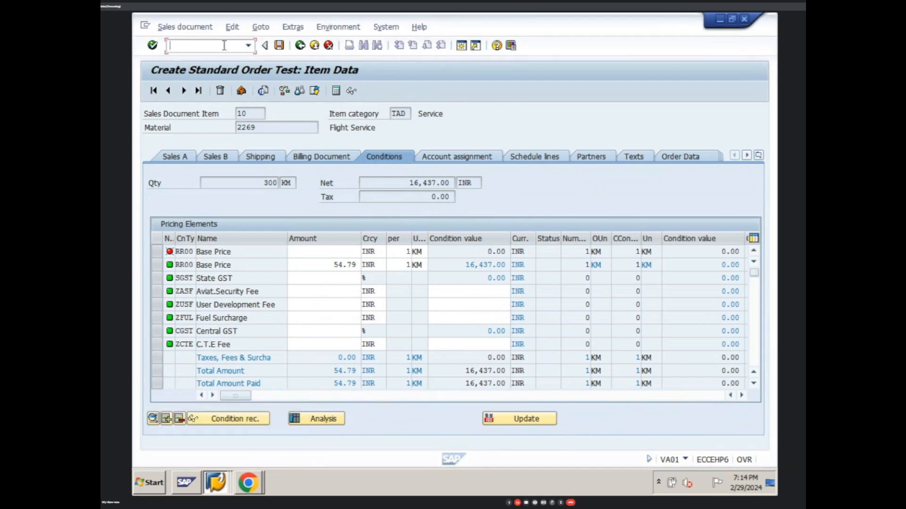
pyautogui.write('/ov/08')
pyautogui.press('Return')
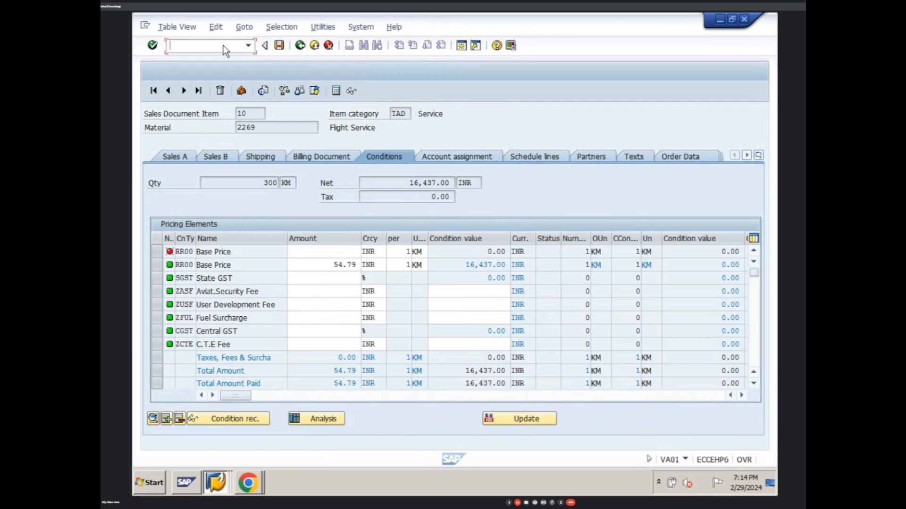
# - Locate condition type RR00, examine its detailed settings, and return to the condition types overview
pyautogui.click(275, 432)
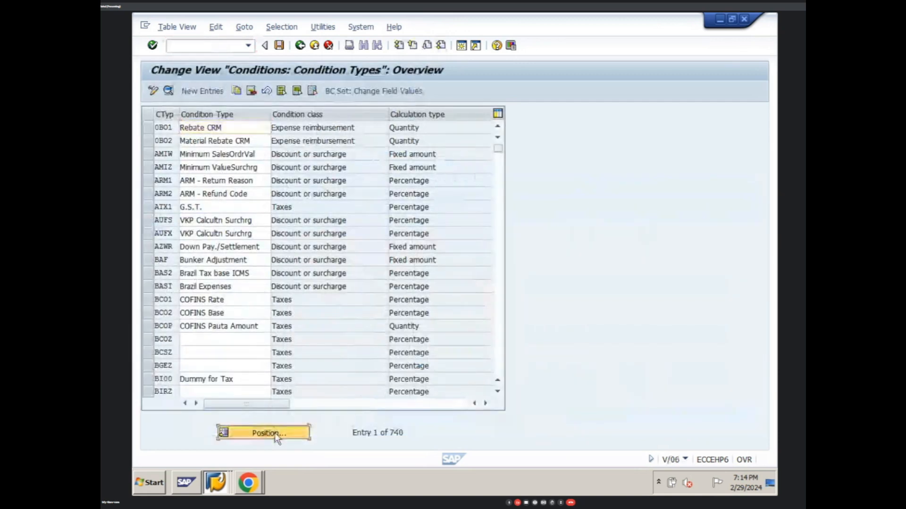
pyautogui.write('rr')
pyautogui.press('Down')
pyautogui.press('Return')
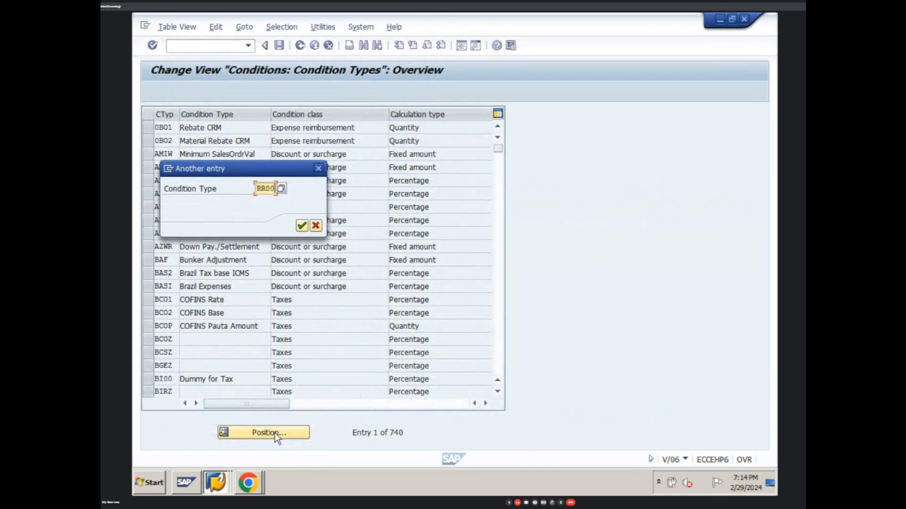
pyautogui.press('Return')
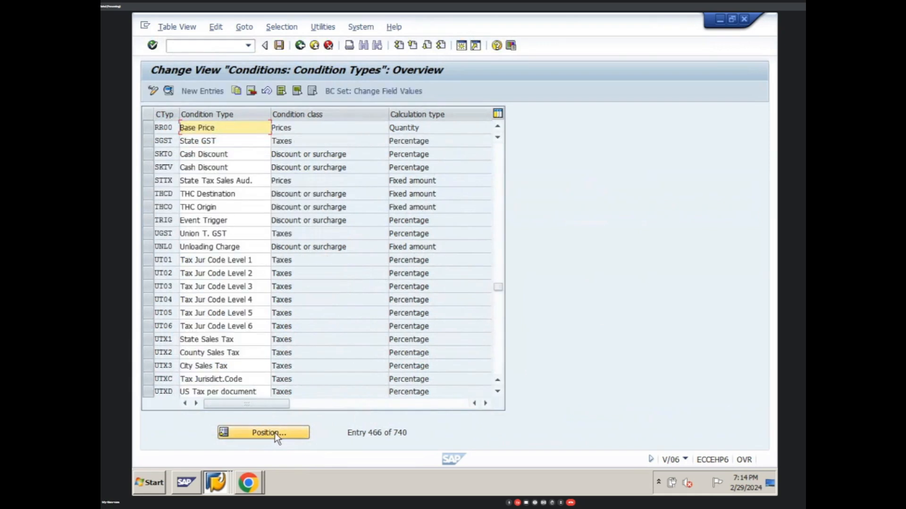
pyautogui.doubleClick(162, 129)
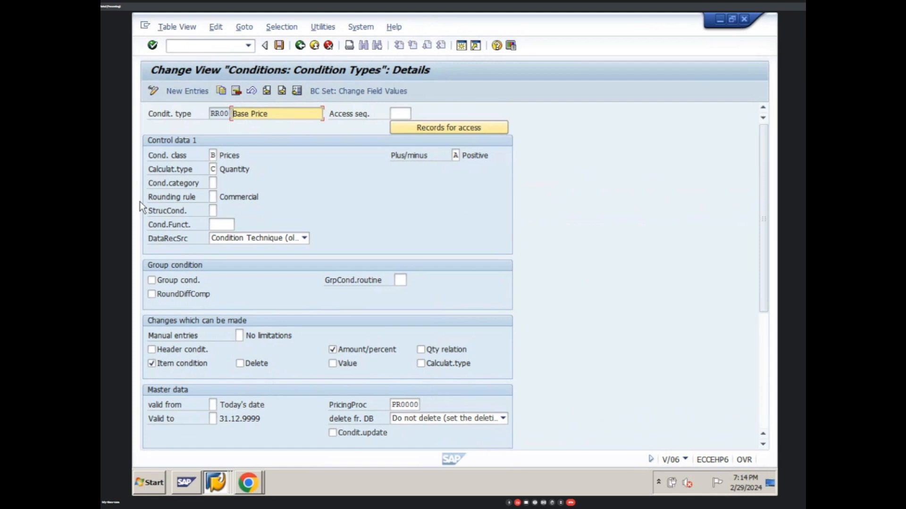
pyautogui.click(300, 46)
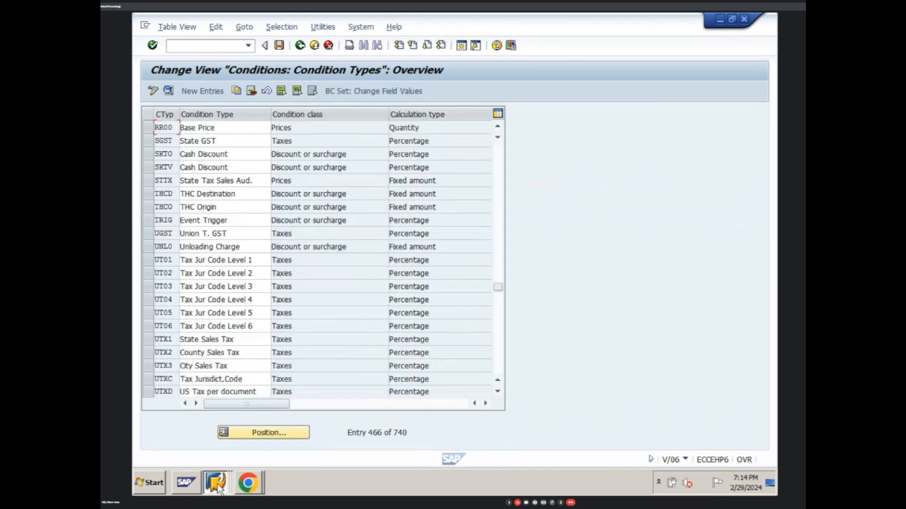
# - Add condition type IGST as step 20 in the control data of pricing procedure ZRVAA3, accepting the standard proposal, and save it
pyautogui.moveTo(217, 482)
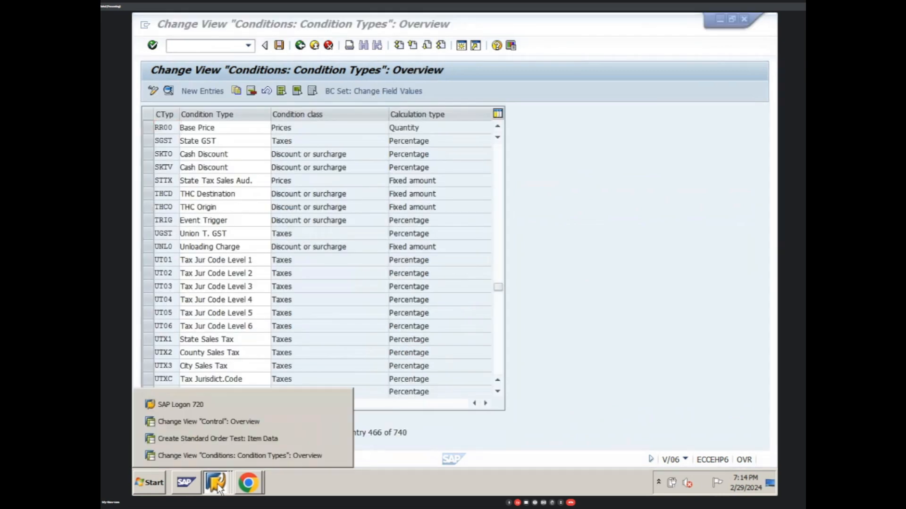
pyautogui.click(239, 422)
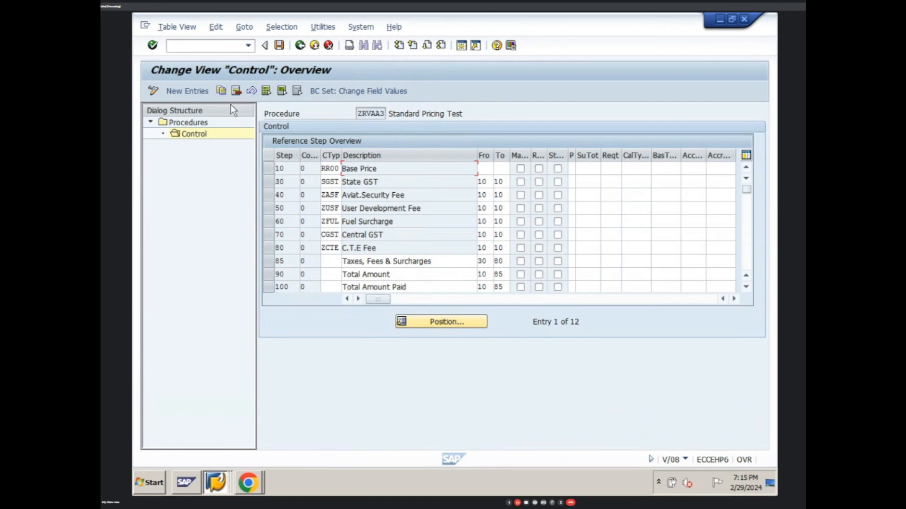
pyautogui.click(198, 92)
pyautogui.write('20')
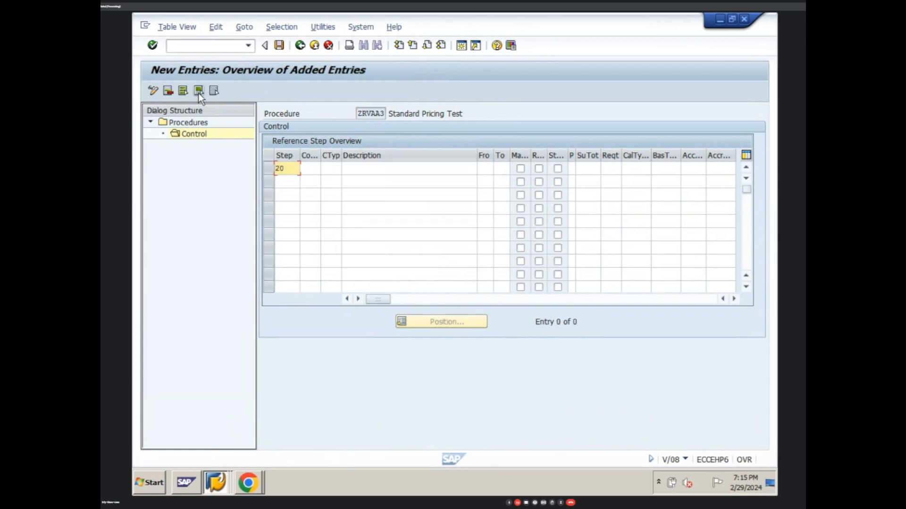
pyautogui.press('Tab')
pyautogui.press('Tab')
pyautogui.write('i')
pyautogui.press('Down')
pyautogui.press('Return')
pyautogui.press('Return')
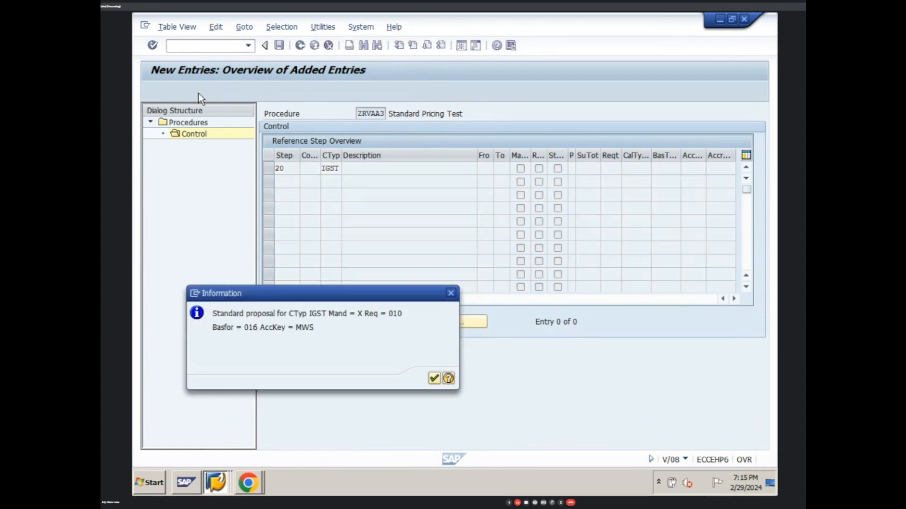
pyautogui.press('Return')
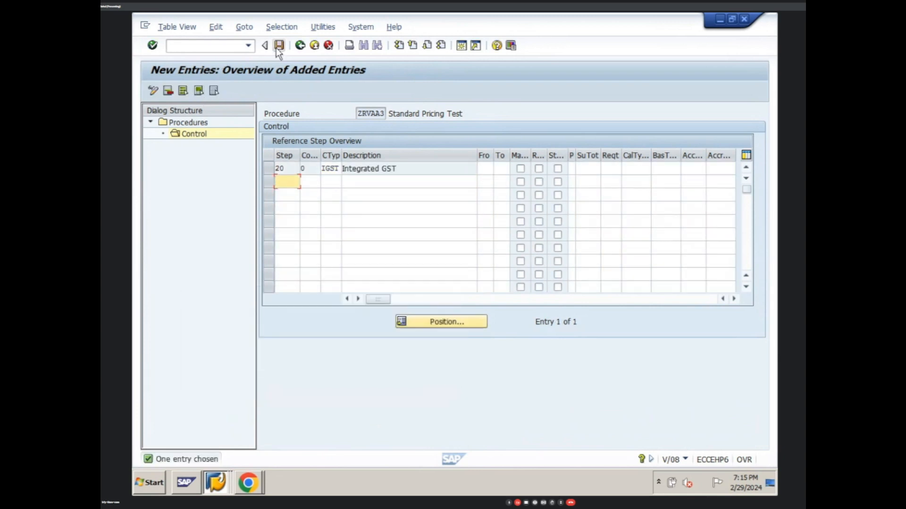
pyautogui.click(279, 46)
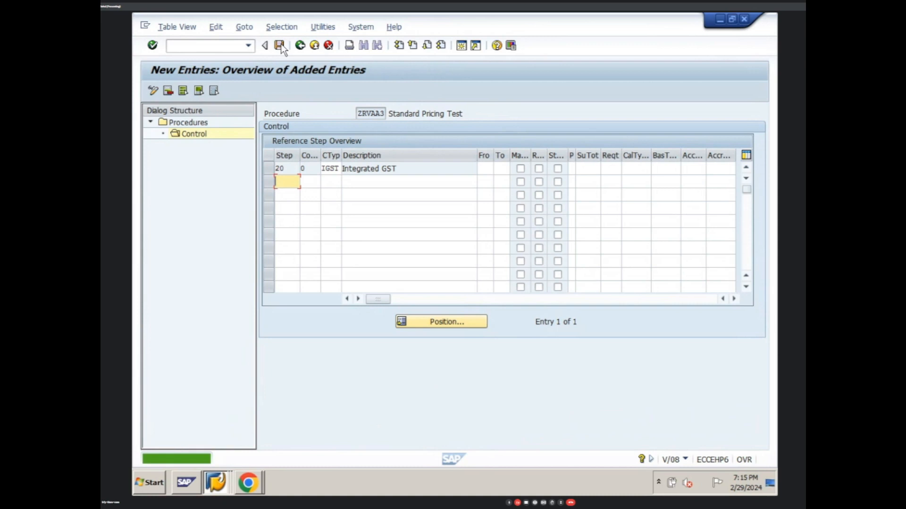
pyautogui.click(300, 47)
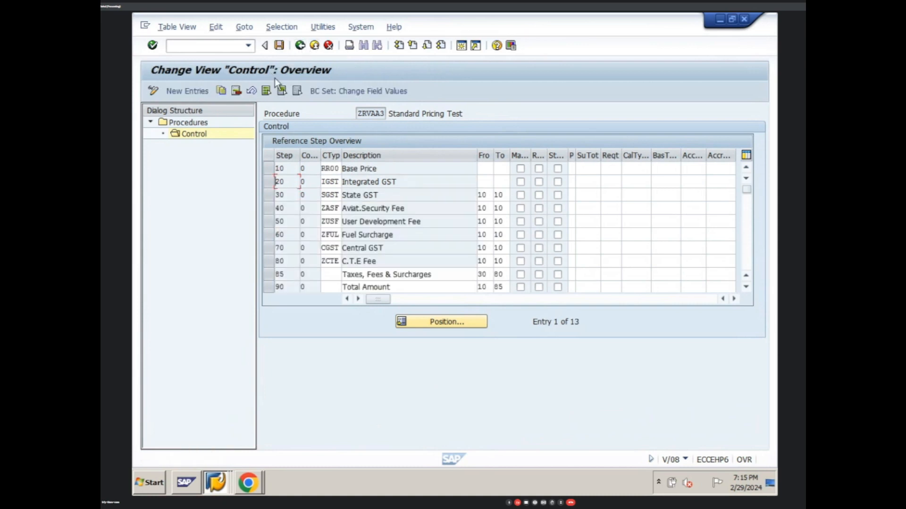
# - Discard the open sales order in its session and restart sales order creation with transaction VA01
pyautogui.click(220, 483)
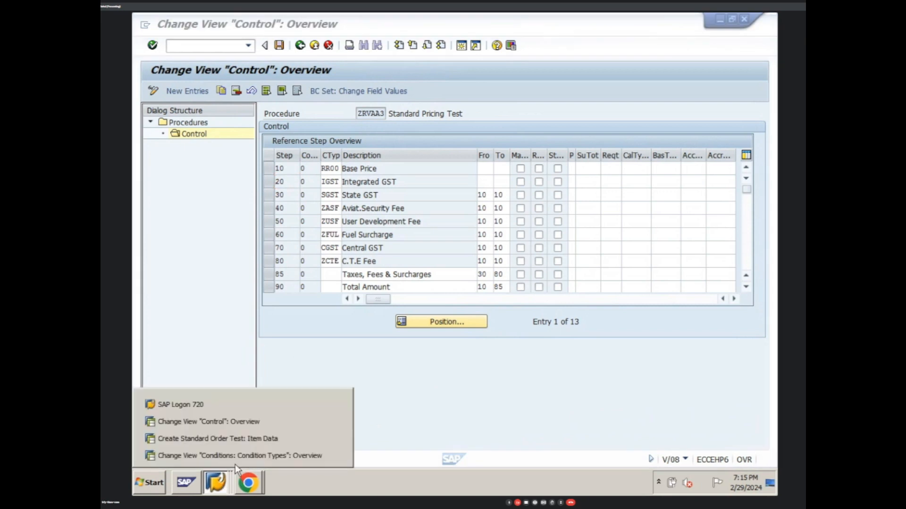
pyautogui.click(240, 440)
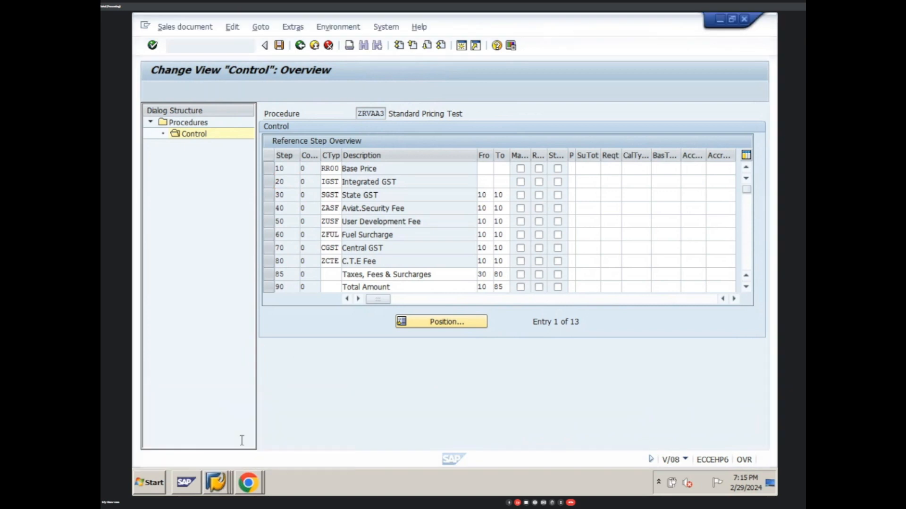
pyautogui.click(300, 45)
pyautogui.click(353, 245)
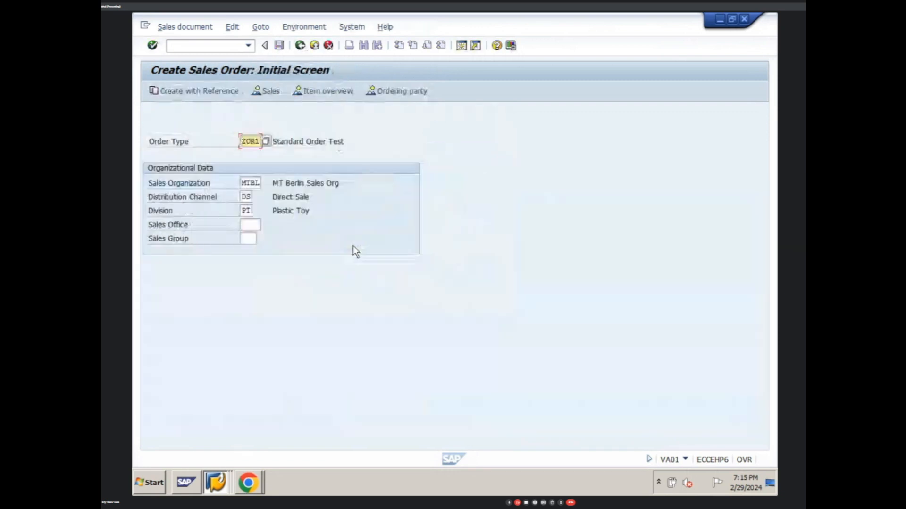
pyautogui.click(301, 45)
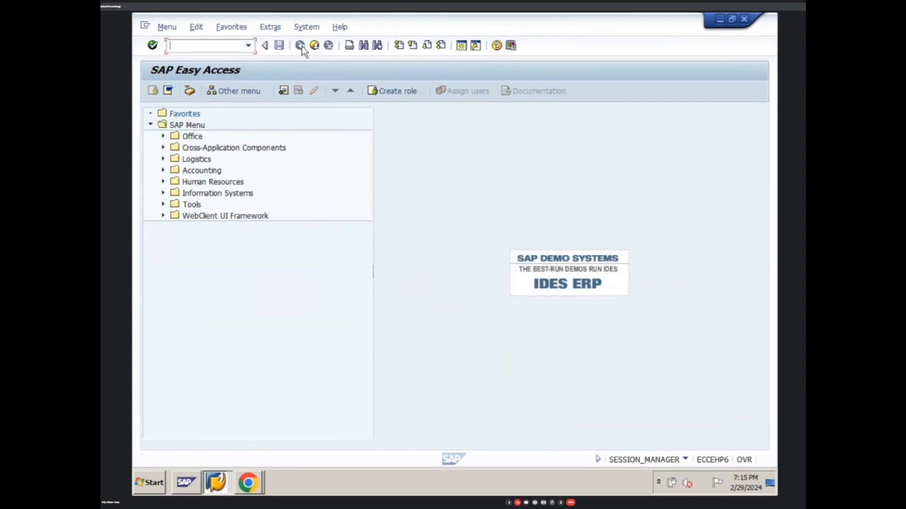
pyautogui.write('va01')
pyautogui.press('Return')
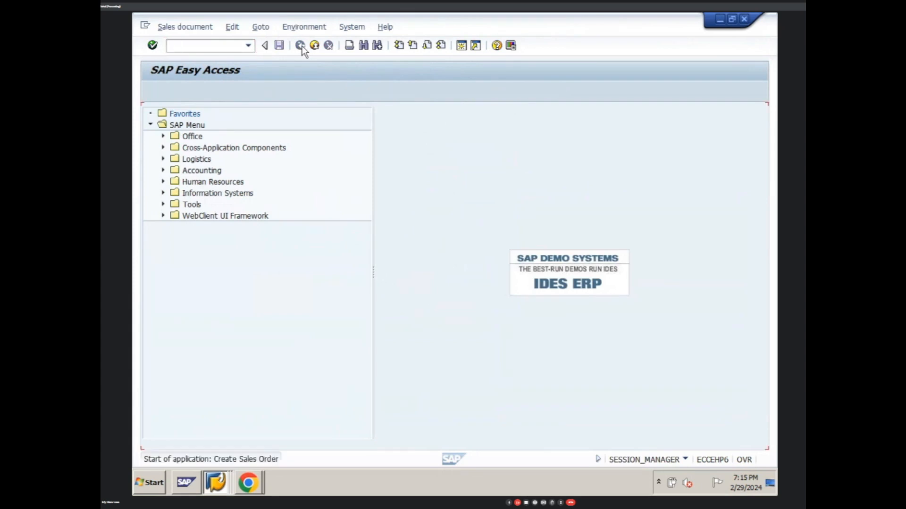
pyautogui.click(302, 46)
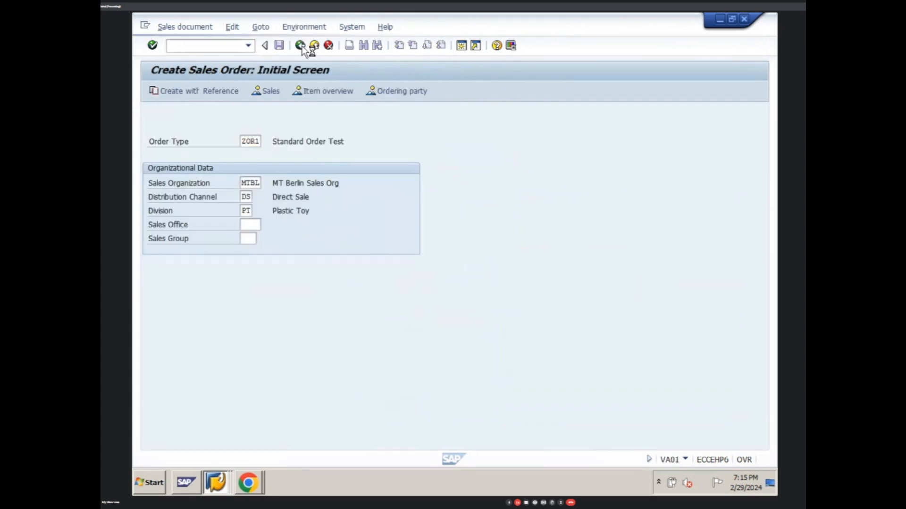
# - Start a ZOR1 order and fill in the sold-to party and PO number from the previously used entries
pyautogui.press('space')
pyautogui.press('Down')
pyautogui.press('Return')
pyautogui.press('Return')
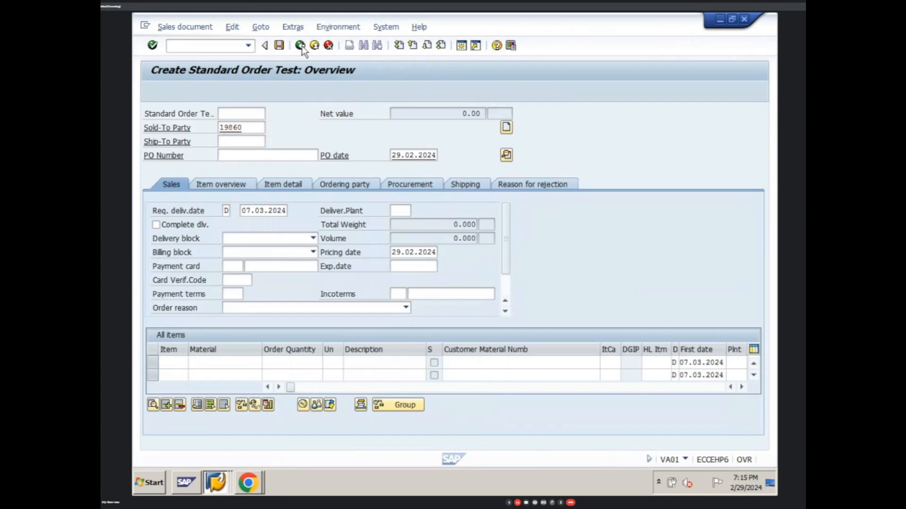
pyautogui.press('Return')
pyautogui.click(247, 156)
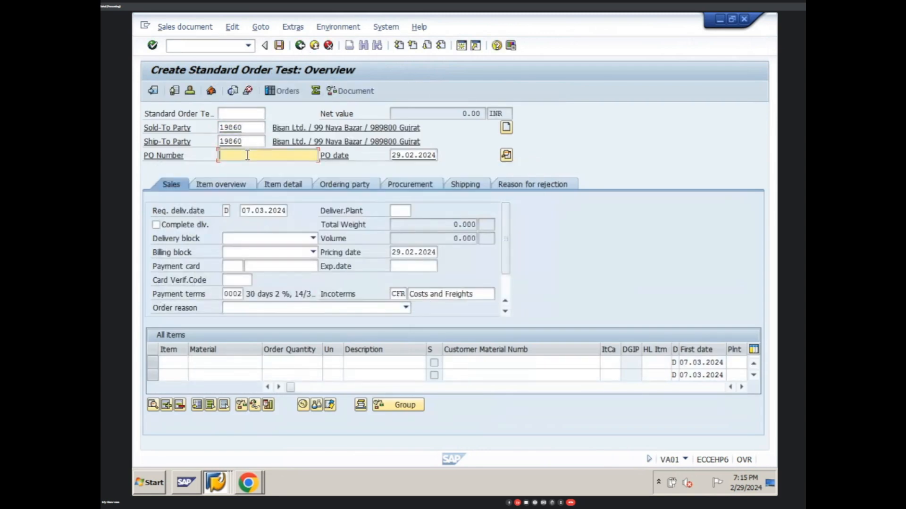
pyautogui.press('space')
pyautogui.press('Down')
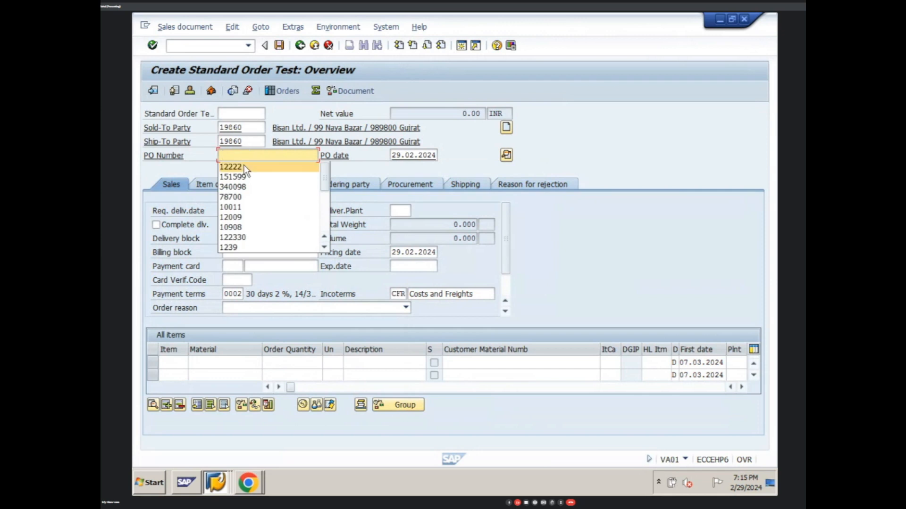
pyautogui.press('Return')
# - Enter material 2269 with an order quantity of 300 as the first item and acknowledge the derivation rule message
pyautogui.click(209, 362)
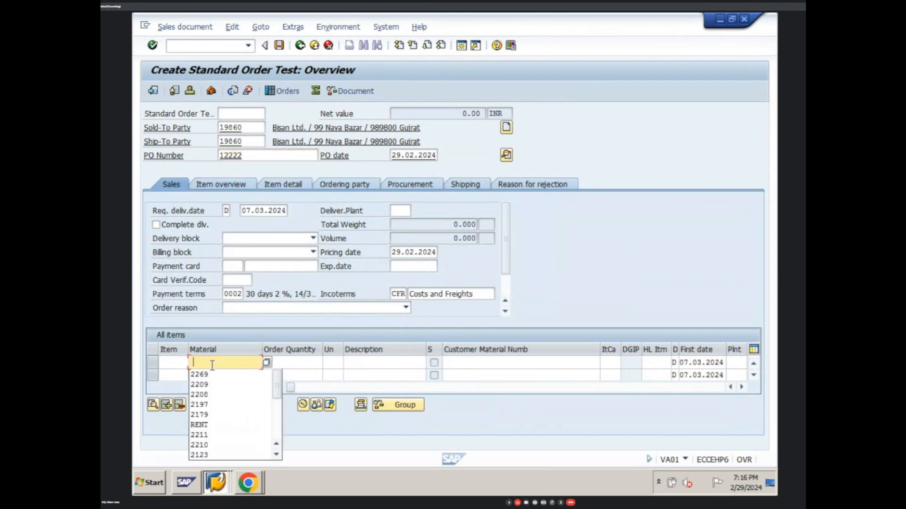
pyautogui.click(211, 374)
pyautogui.write('300')
pyautogui.press('Return')
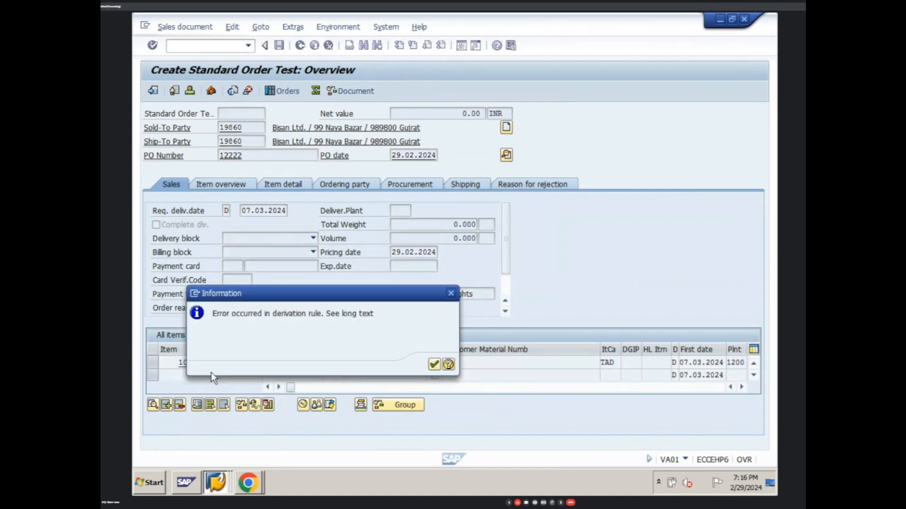
pyautogui.press('Return')
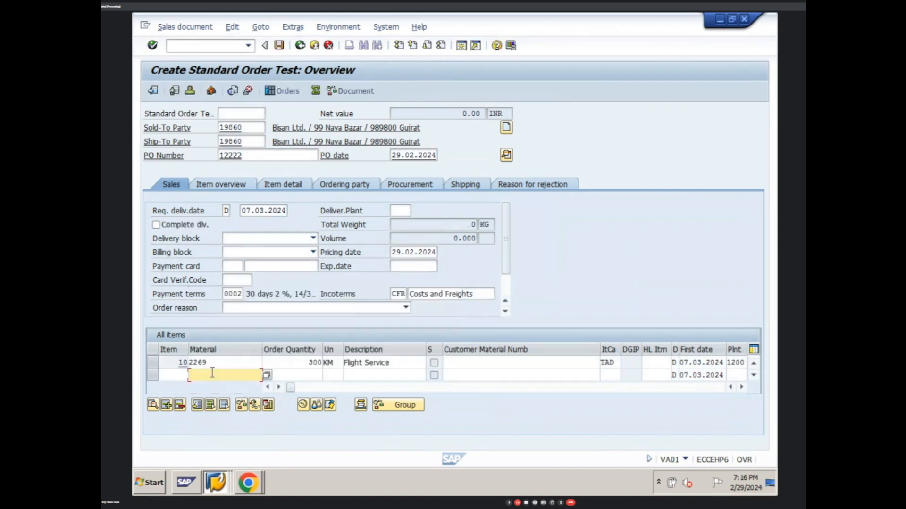
# - Set item 10's RR00 amount to 54.79 INR and acknowledge the derivation rule message
pyautogui.click(742, 386)
pyautogui.click(741, 386)
pyautogui.click(680, 363)
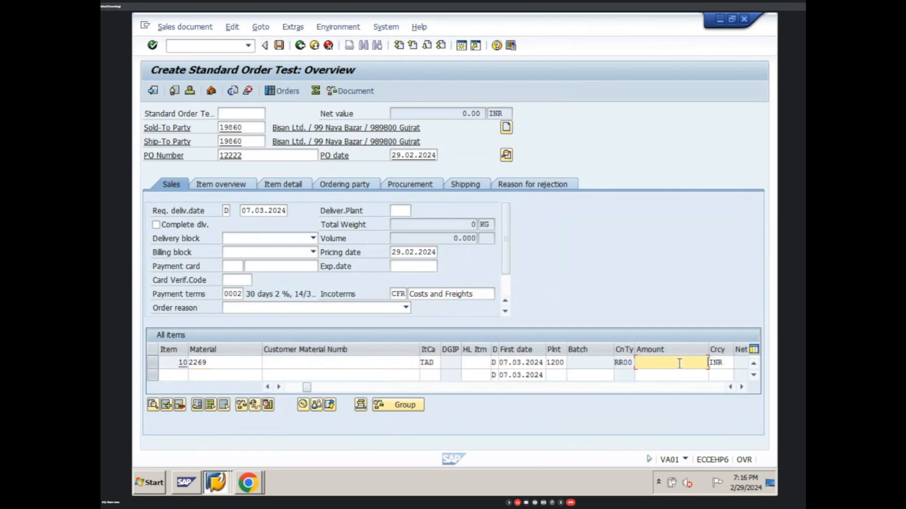
pyautogui.click(679, 364)
pyautogui.click(684, 373)
pyautogui.press('Return')
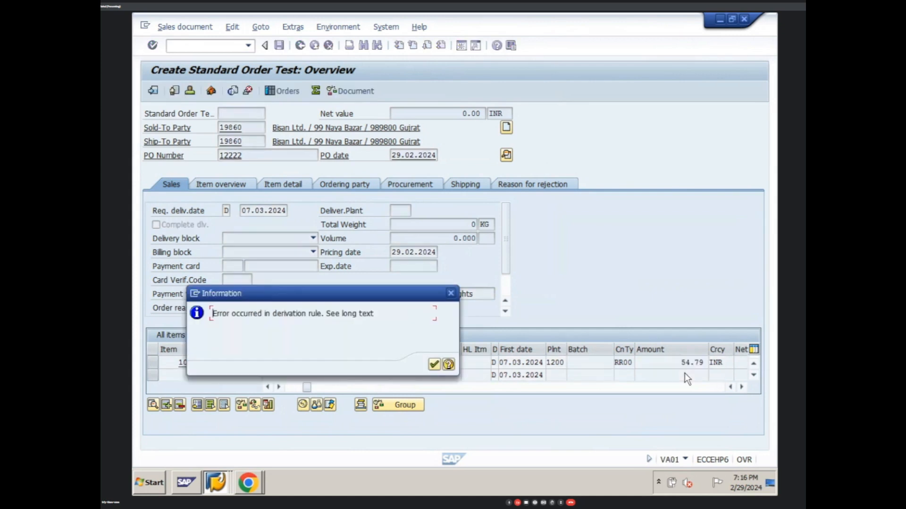
pyautogui.click(434, 364)
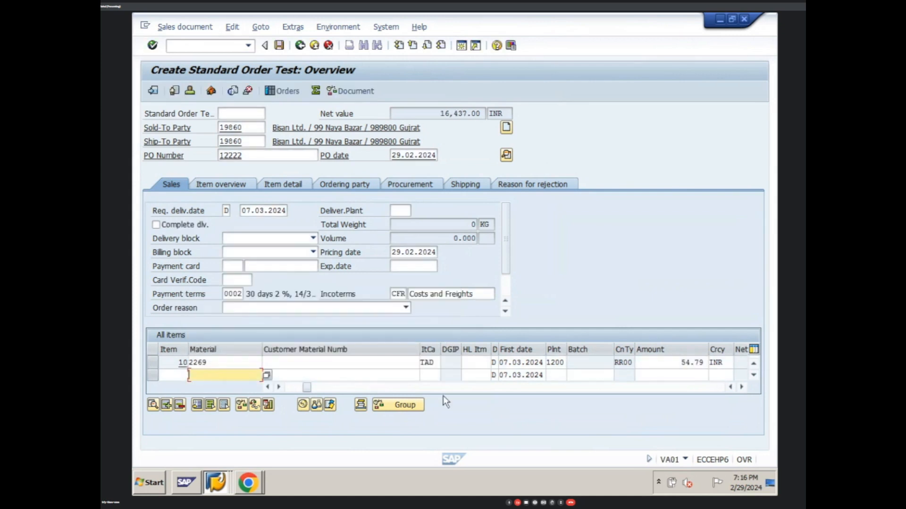
# - Open item 10's pricing conditions and examine the columns of the two Base Price lines and the Integrated GST line
pyautogui.click(152, 363)
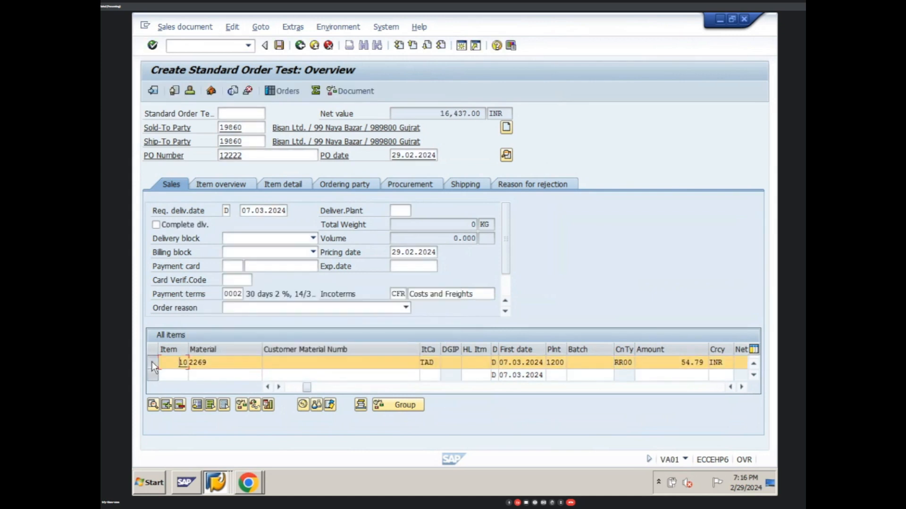
pyautogui.click(302, 405)
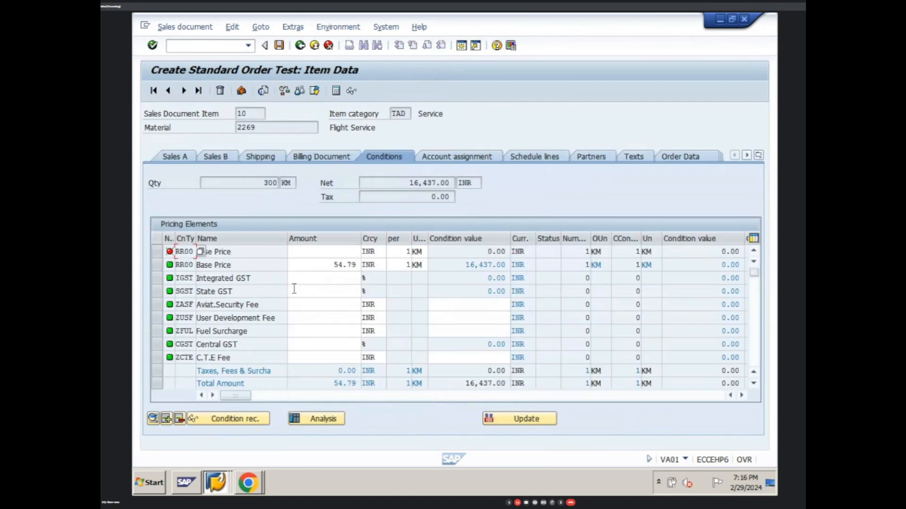
pyautogui.click(274, 253)
pyautogui.click(742, 395)
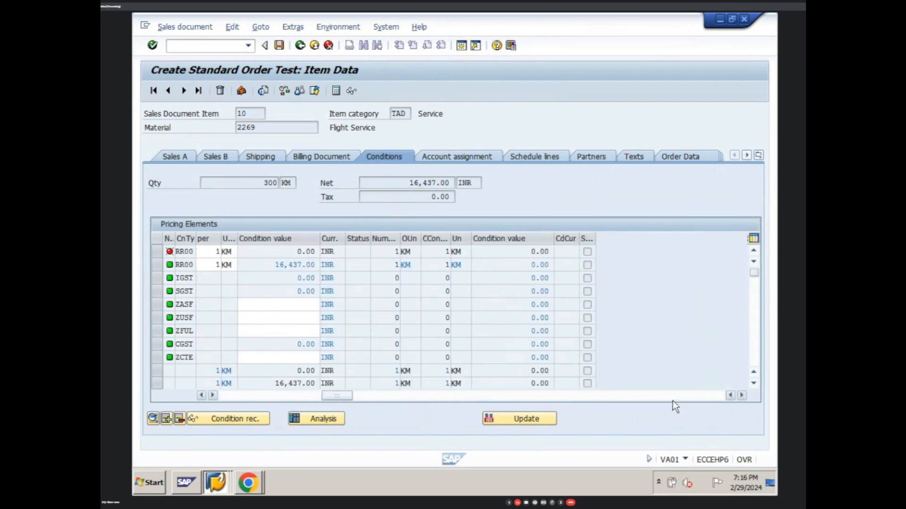
pyautogui.click(202, 395)
pyautogui.click(202, 395)
pyautogui.click(202, 395)
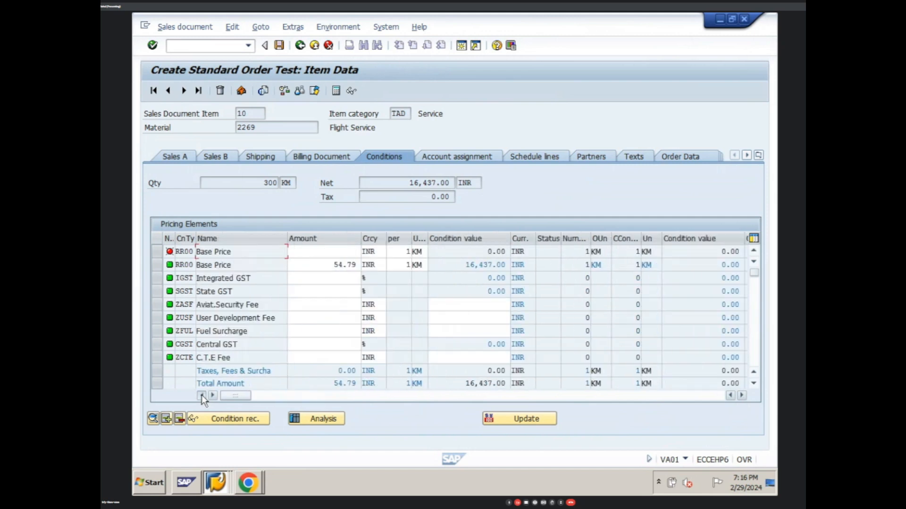
# - Run the pricing analysis for item 10, review how each condition type was determined, and return to the conditions
pyautogui.click(325, 421)
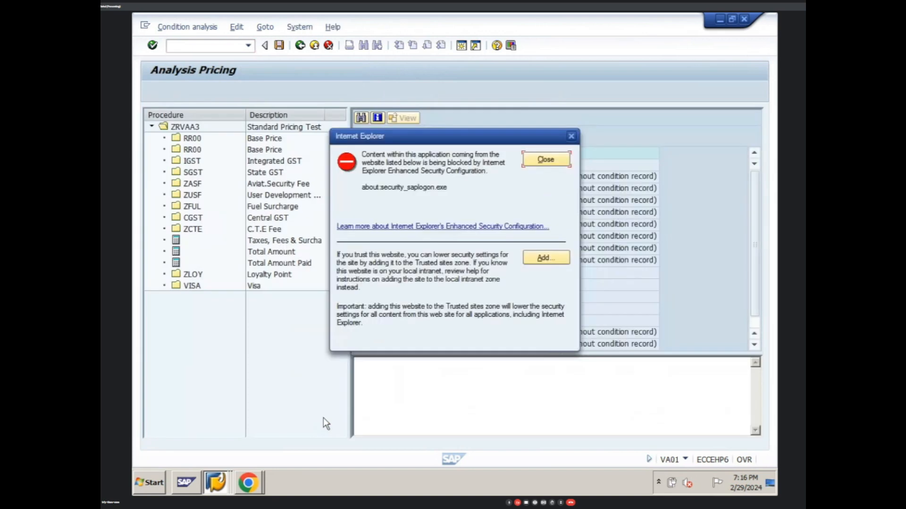
pyautogui.click(544, 160)
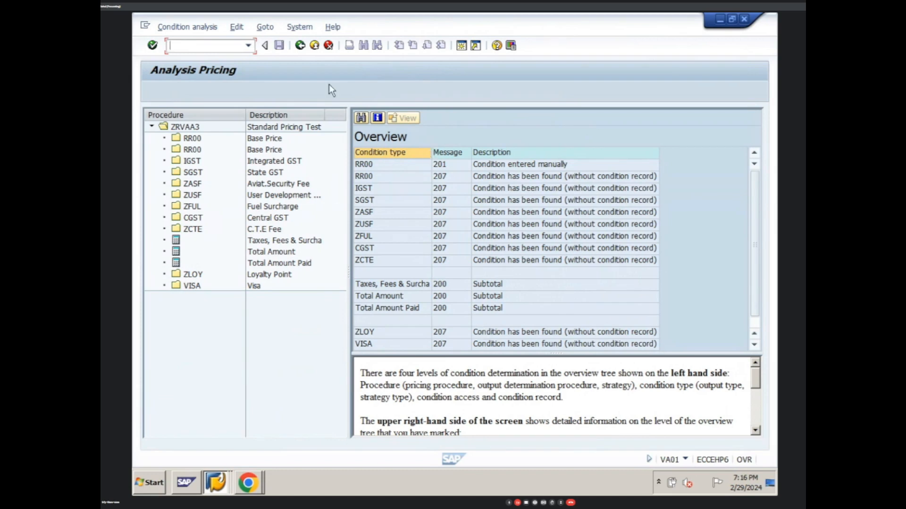
pyautogui.click(300, 46)
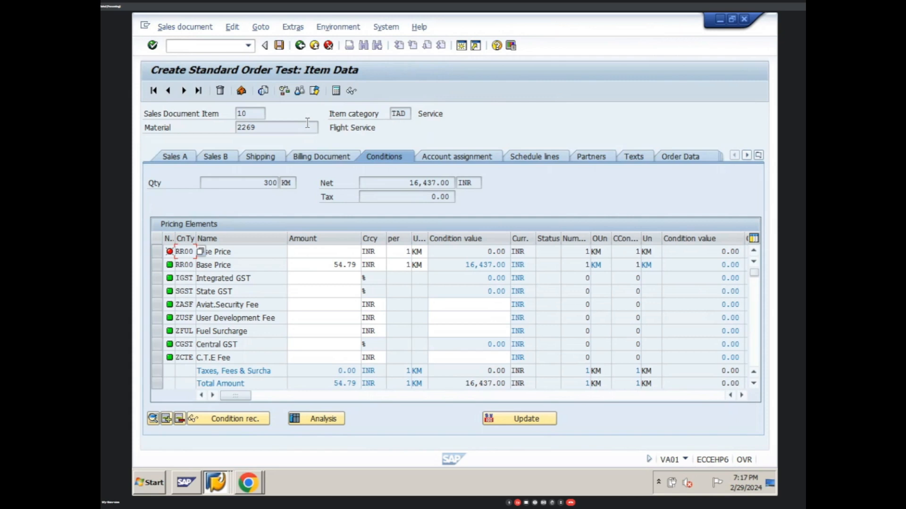
# - Look up the condition record of the 54.79 INR Base Price line and examine that line's condition details
pyautogui.click(255, 251)
pyautogui.click(156, 265)
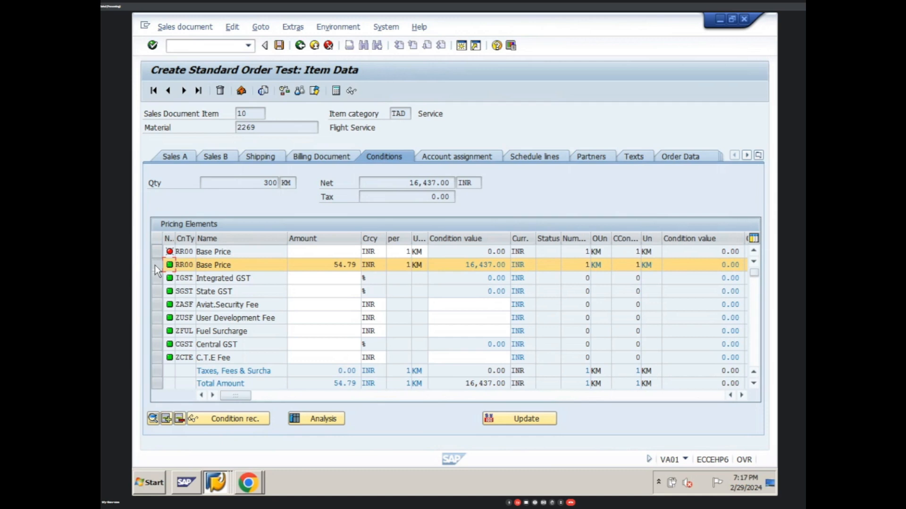
pyautogui.click(232, 421)
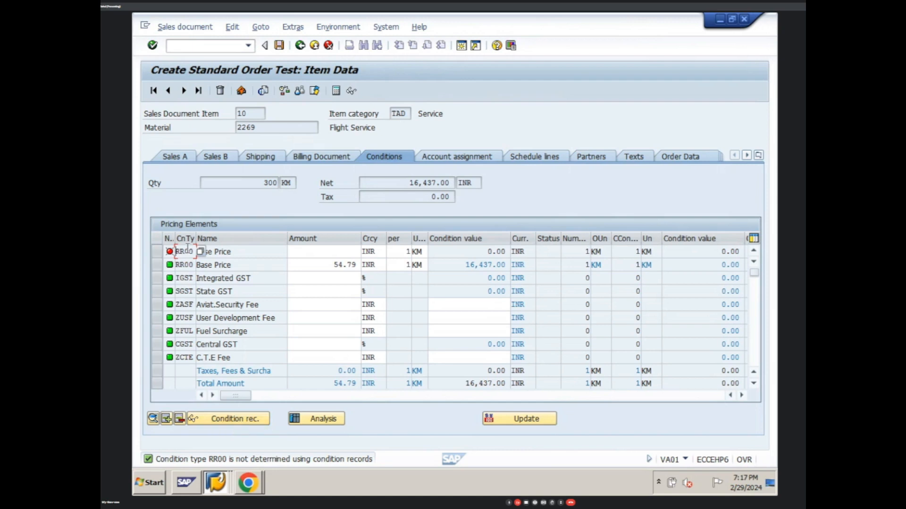
pyautogui.doubleClick(169, 265)
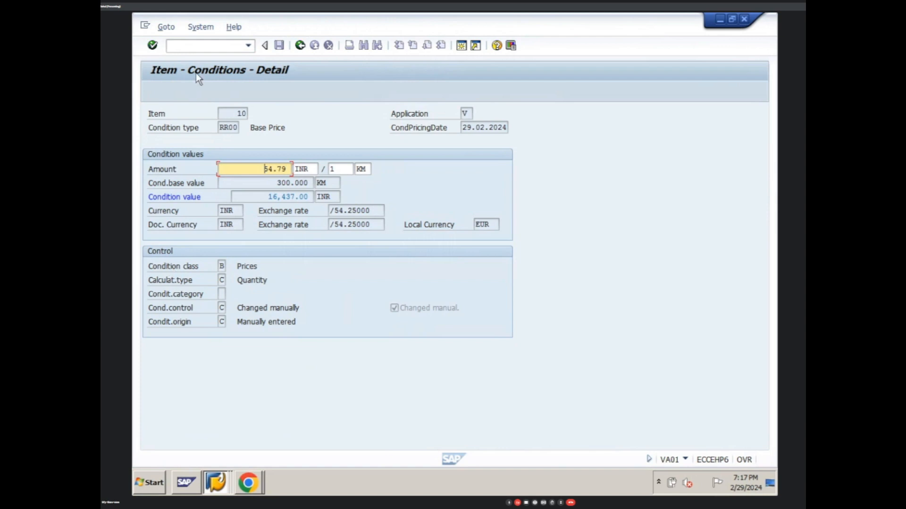
pyautogui.click(299, 46)
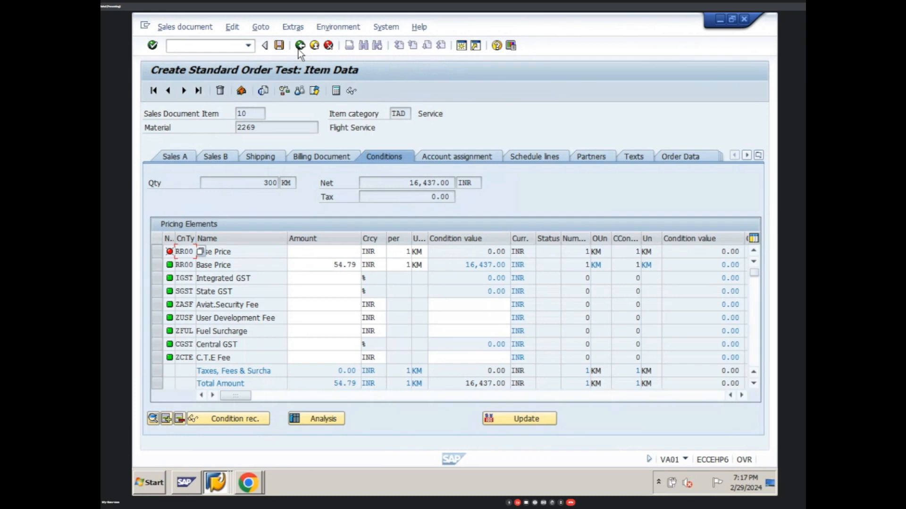
# - Examine the condition details of item 10's inactive Base Price line and open the configuration of condition type RR00
pyautogui.doubleClick(170, 253)
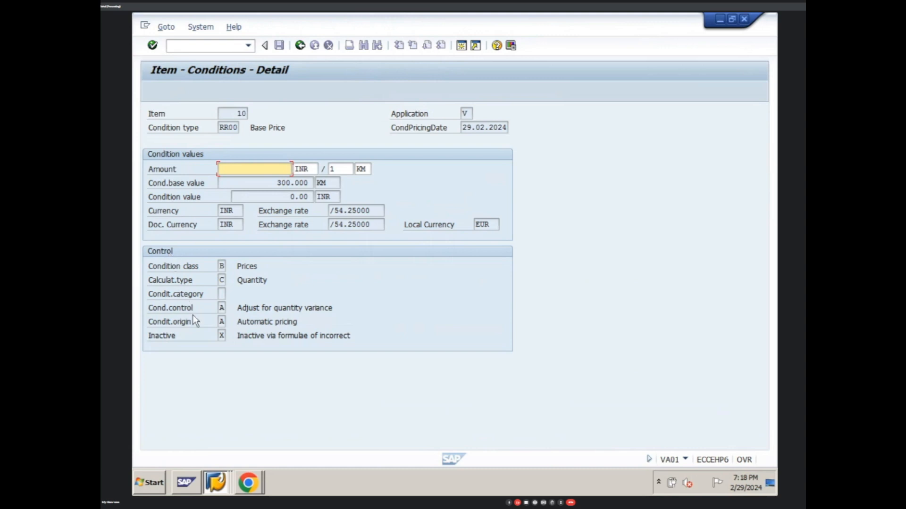
pyautogui.click(218, 481)
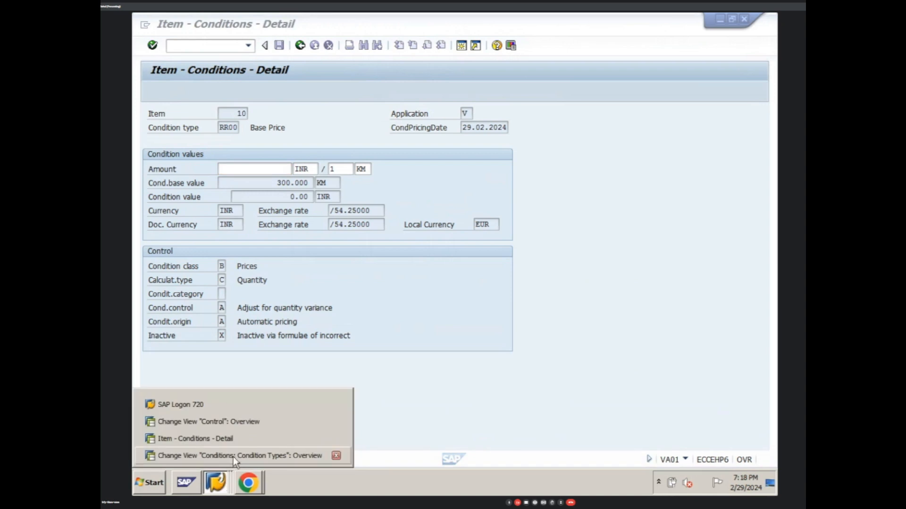
pyautogui.click(233, 456)
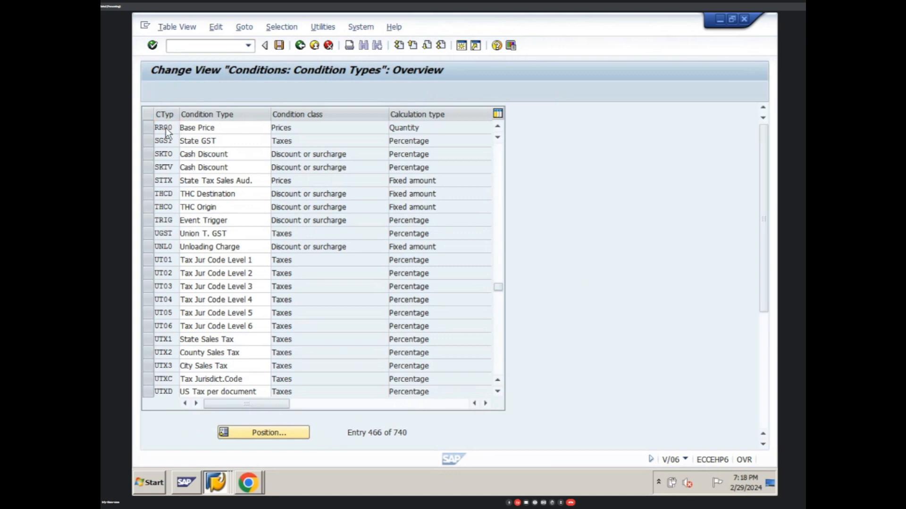
pyautogui.doubleClick(165, 128)
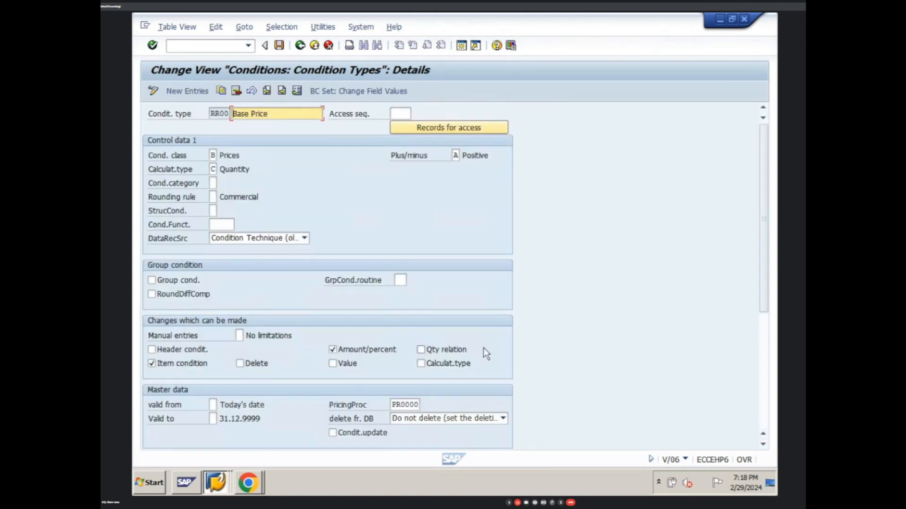
# - Review RR00's control data, group condition, manual entry, master data, scale and Control data 2 settings
pyautogui.click(761, 445)
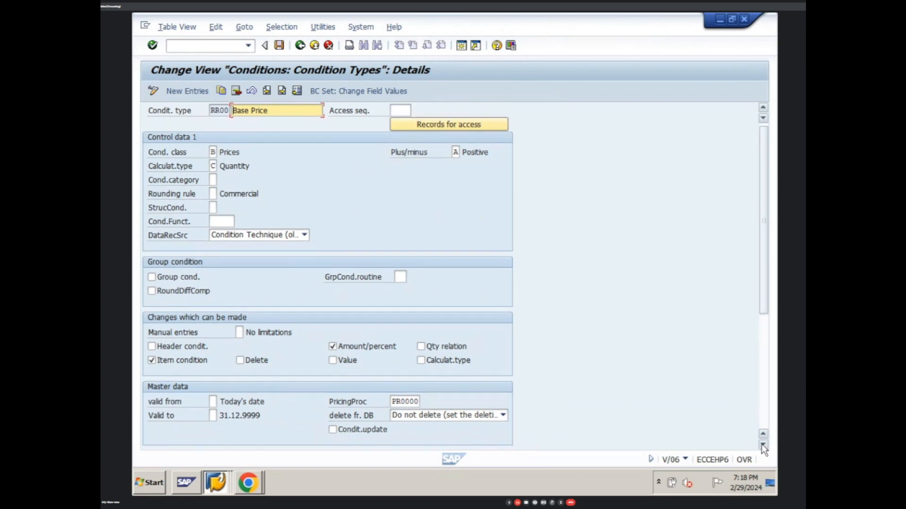
pyautogui.click(761, 444)
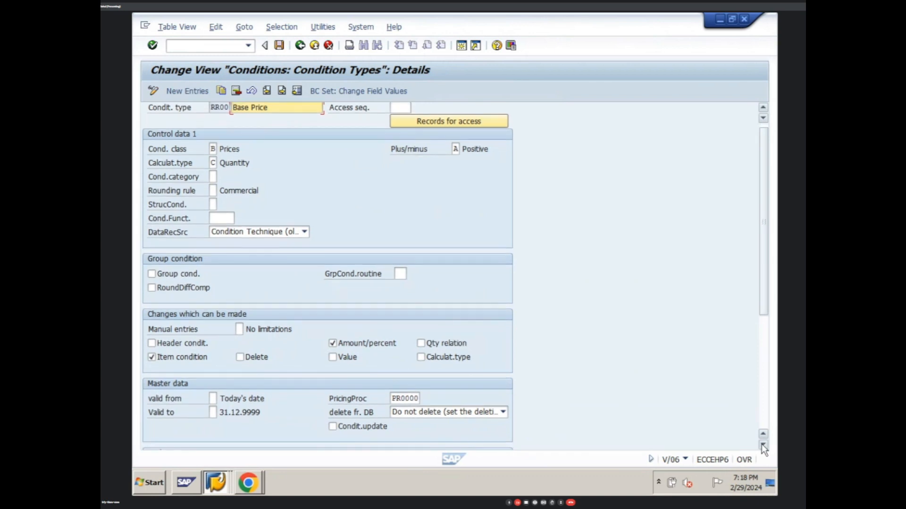
pyautogui.click(761, 444)
pyautogui.click(761, 445)
pyautogui.click(761, 444)
pyautogui.click(761, 444)
pyautogui.click(761, 444)
pyautogui.click(761, 444)
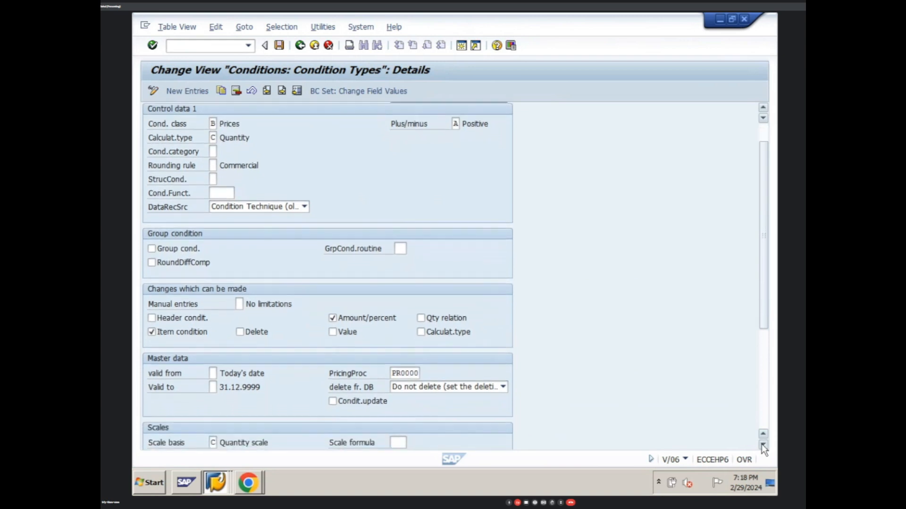
pyautogui.click(762, 444)
pyautogui.click(761, 445)
pyautogui.click(762, 445)
pyautogui.click(761, 444)
pyautogui.click(762, 444)
pyautogui.click(761, 445)
pyautogui.click(761, 444)
pyautogui.click(762, 444)
pyautogui.click(762, 444)
pyautogui.click(761, 444)
pyautogui.click(762, 444)
pyautogui.click(761, 445)
pyautogui.click(761, 444)
pyautogui.click(761, 445)
pyautogui.click(762, 445)
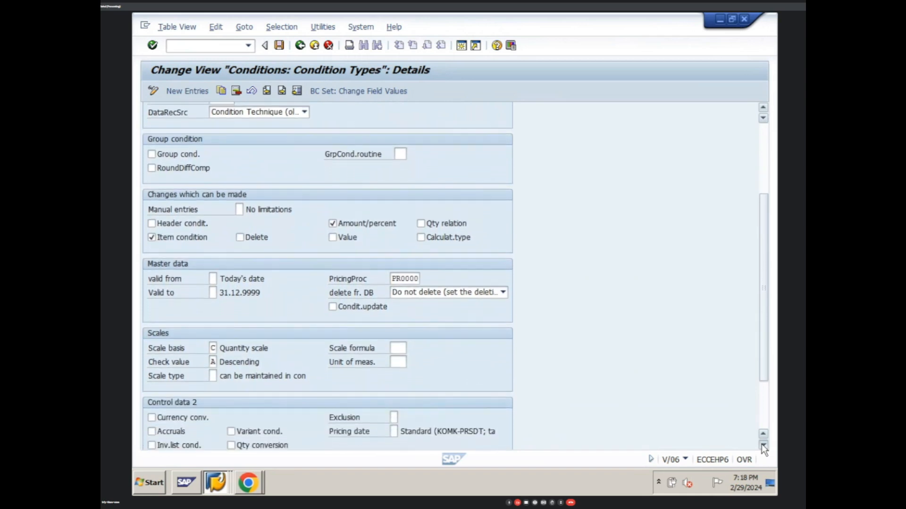
pyautogui.click(761, 444)
pyautogui.click(762, 444)
pyautogui.click(761, 444)
pyautogui.click(762, 445)
pyautogui.click(763, 445)
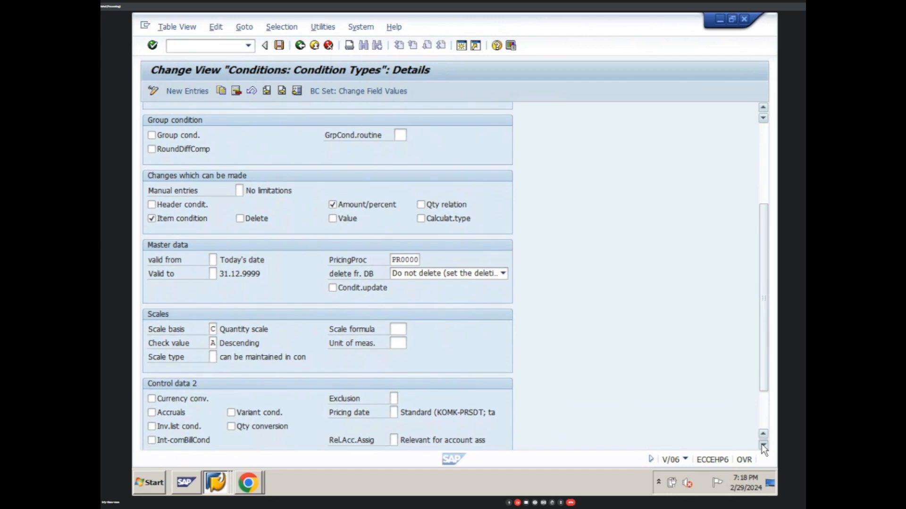
pyautogui.click(763, 445)
pyautogui.click(762, 445)
pyautogui.click(762, 445)
pyautogui.click(762, 446)
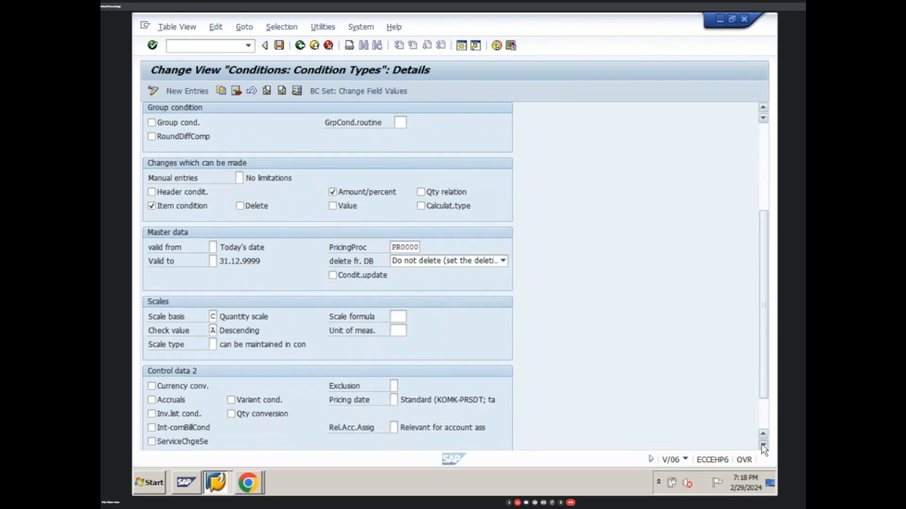
pyautogui.click(763, 446)
pyautogui.click(762, 445)
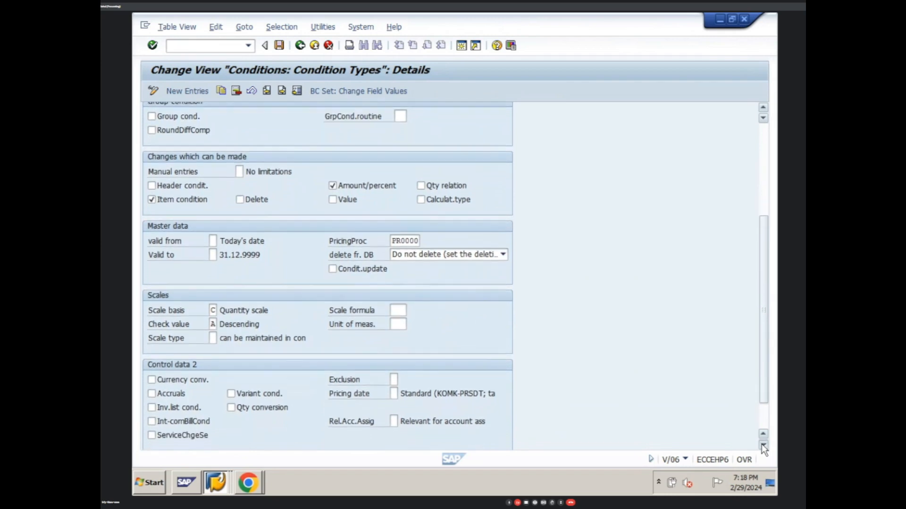
pyautogui.click(763, 445)
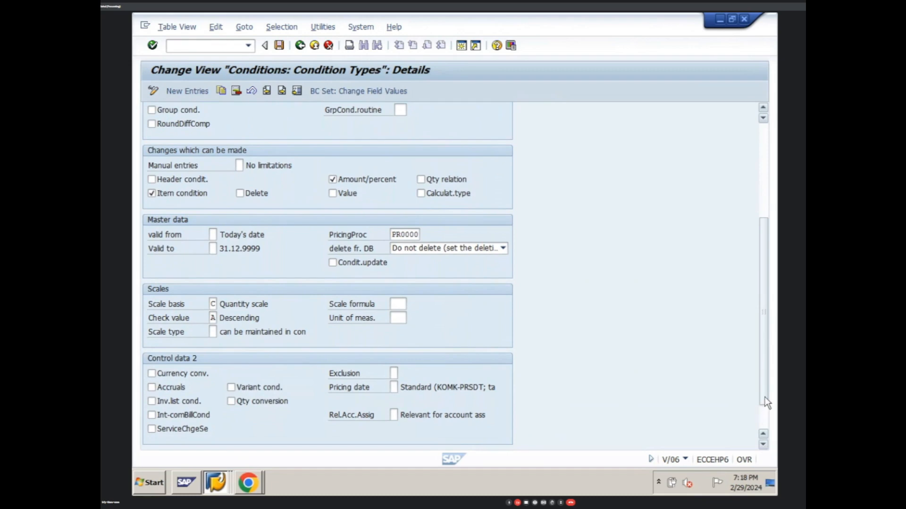
pyautogui.moveTo(766, 403); pyautogui.dragTo(770, 284)
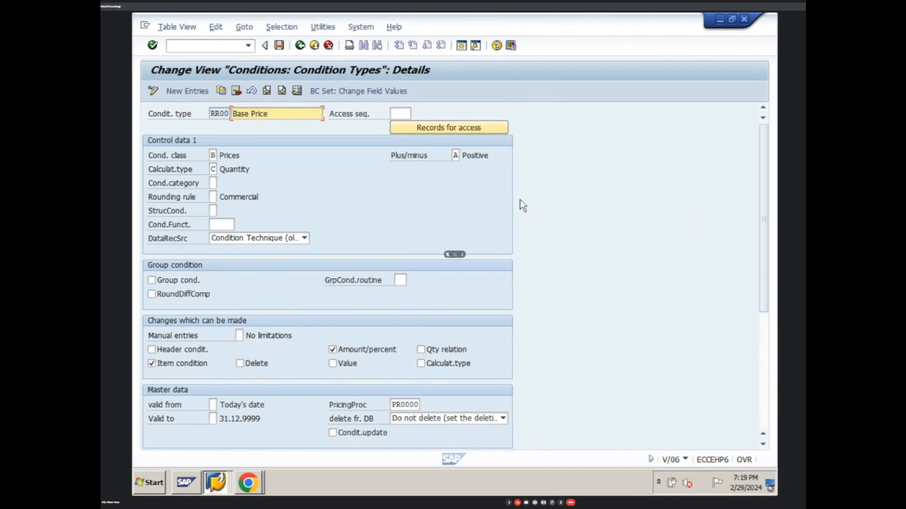
# - Return to the condition types overview, switch to SAP Logon 770 and log on to client 800 with the user name and password
pyautogui.press('super')
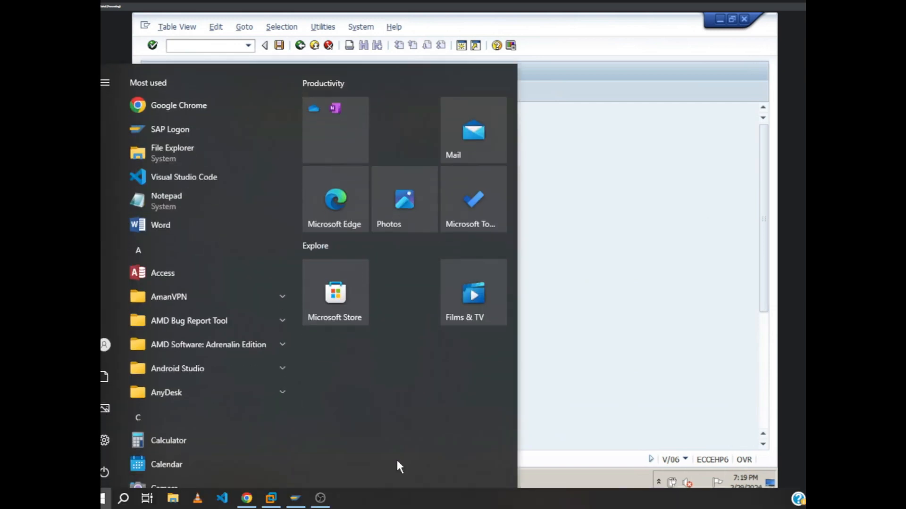
pyautogui.click(296, 498)
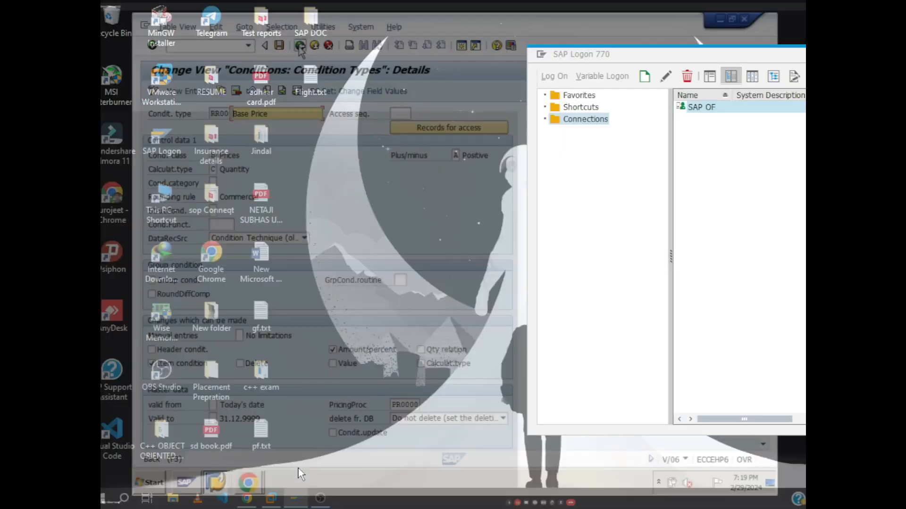
pyautogui.click(300, 46)
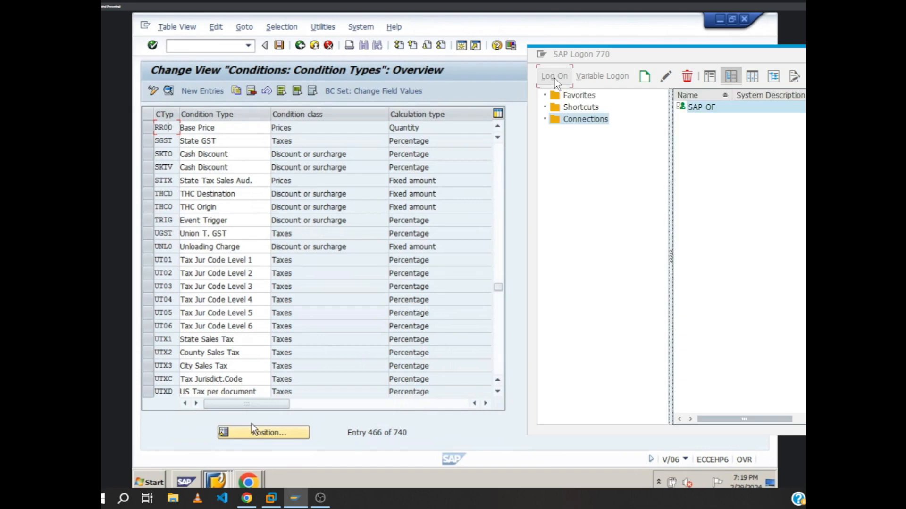
pyautogui.press('Down')
pyautogui.press('Return')
pyautogui.press('Tab')
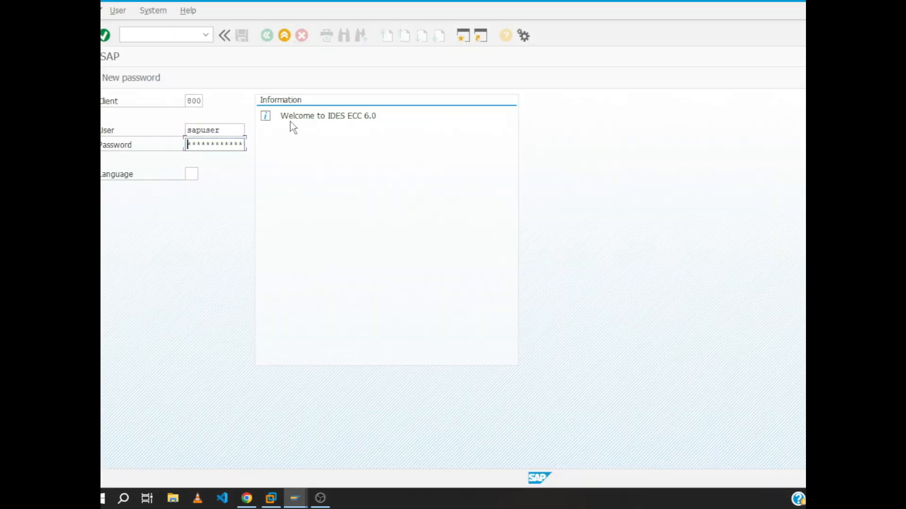
pyautogui.press('Return')
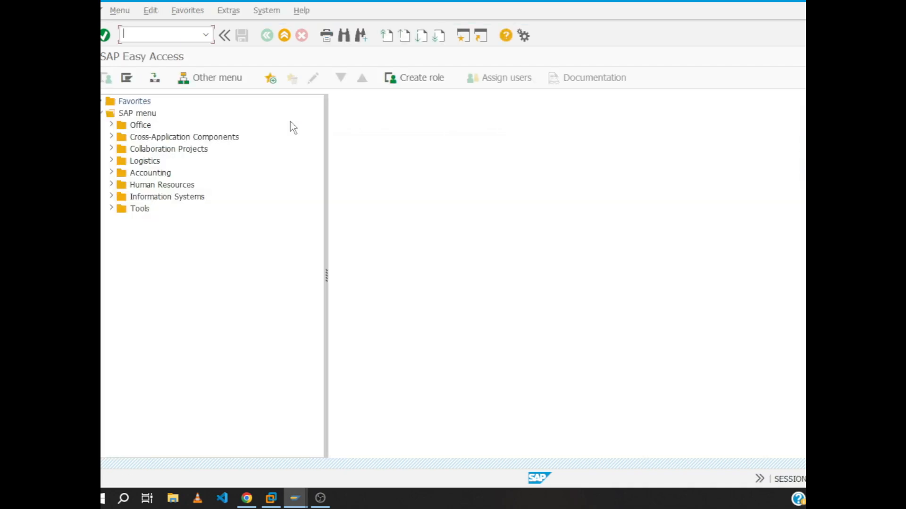
# - Start transaction V/06, locate condition type FR00 and open its Base Fare details
pyautogui.write('v/07')
pyautogui.press('BackSpace')
pyautogui.write('6')
pyautogui.press('Return')
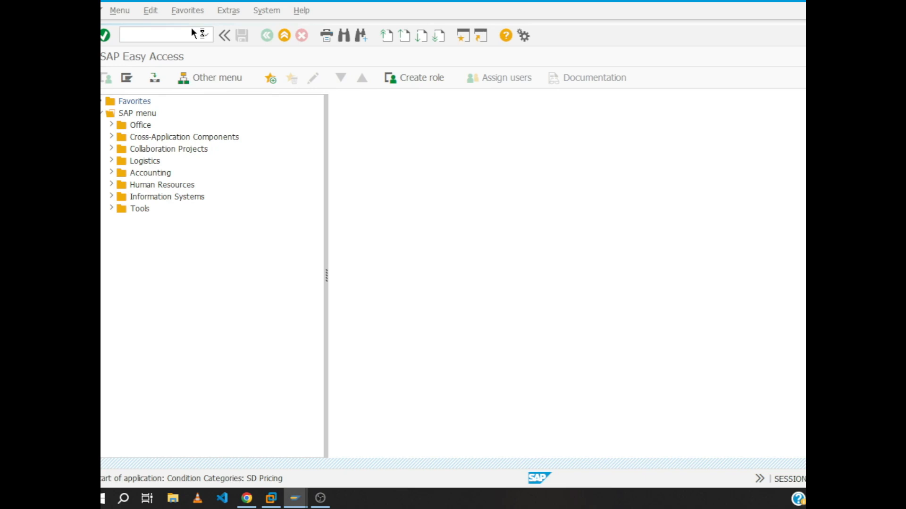
pyautogui.click(202, 453)
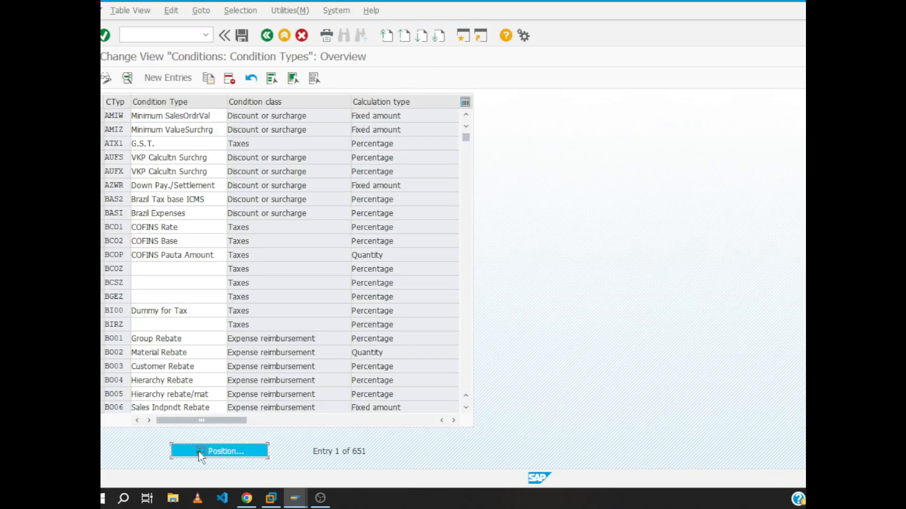
pyautogui.write('fr')
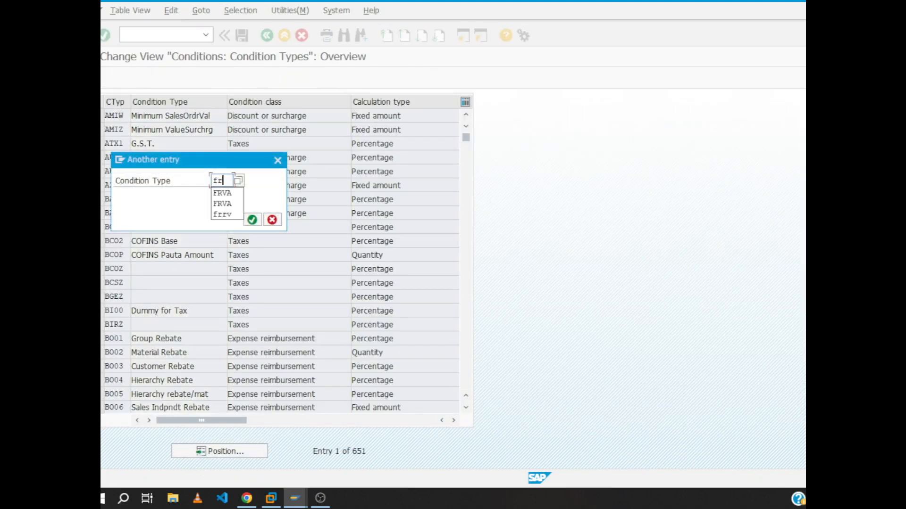
pyautogui.write('00')
pyautogui.press('Return')
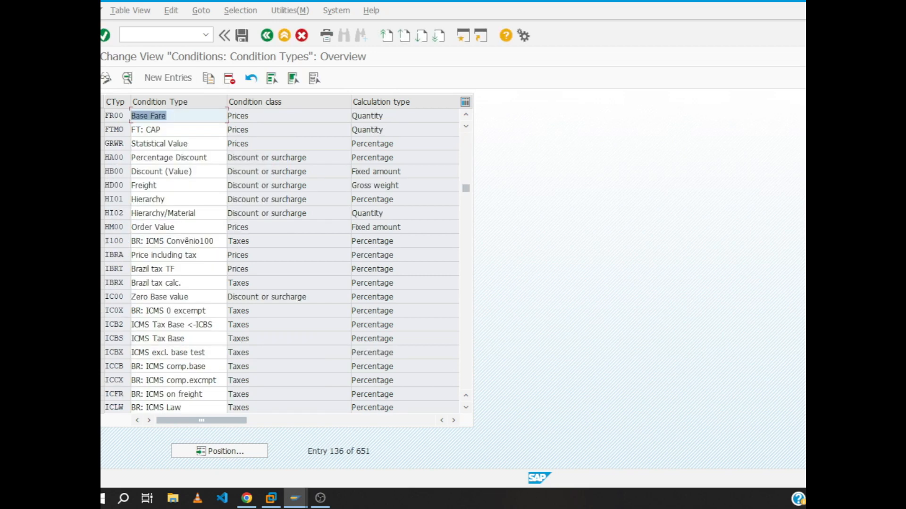
pyautogui.click(155, 114)
pyautogui.doubleClick(155, 115)
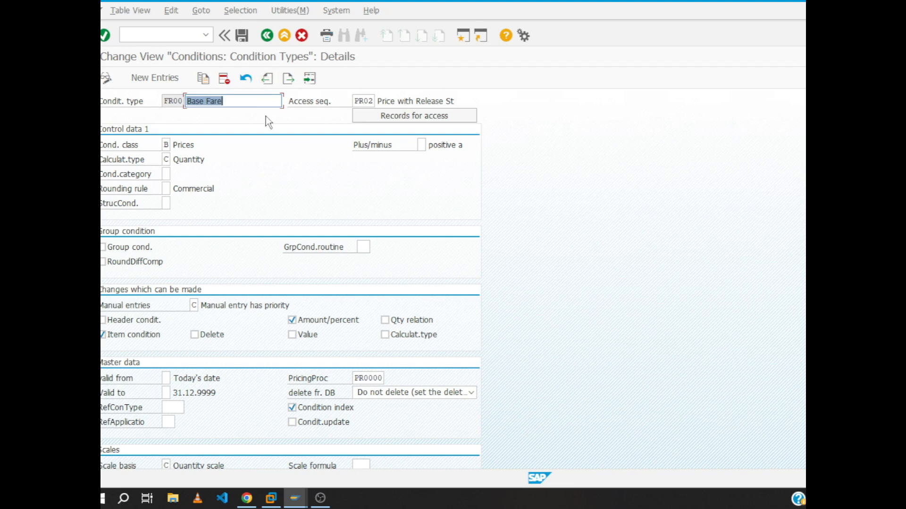
# - Set the manual entries option of condition type FR00 to No limitations and save the change
pyautogui.click(203, 305)
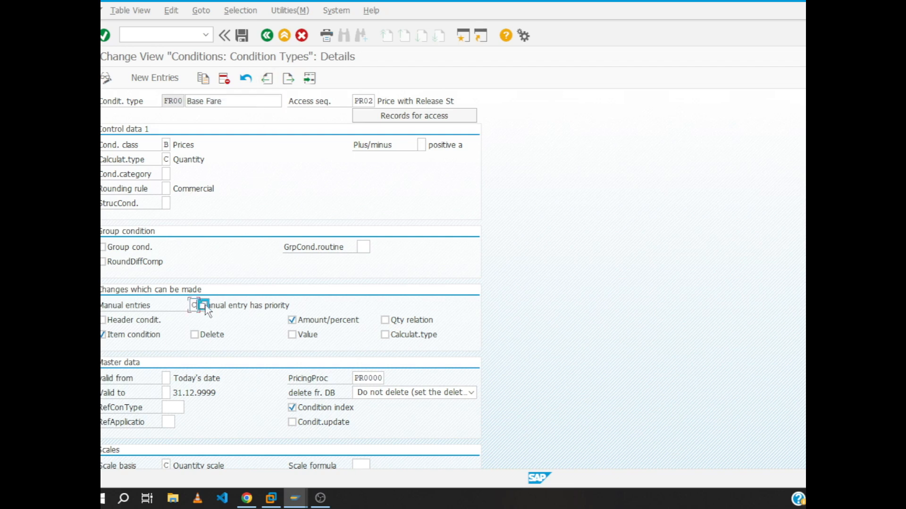
pyautogui.click(204, 306)
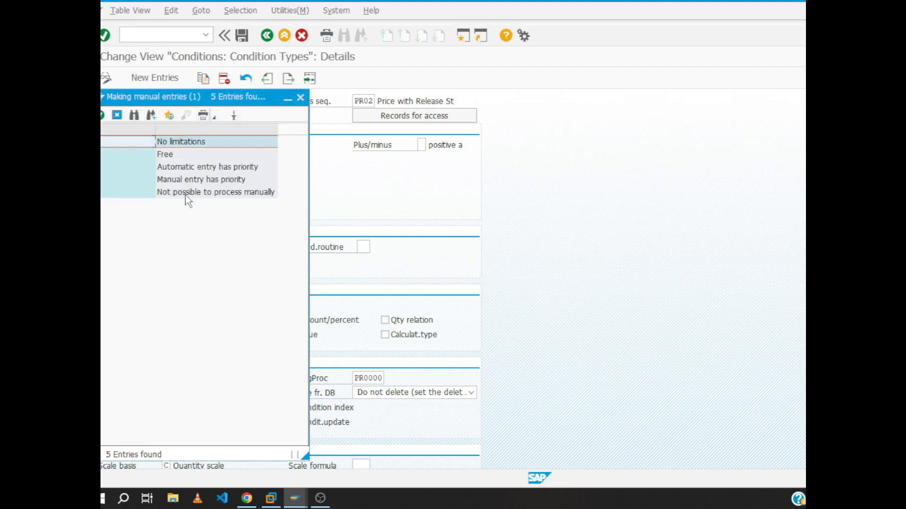
pyautogui.doubleClick(190, 142)
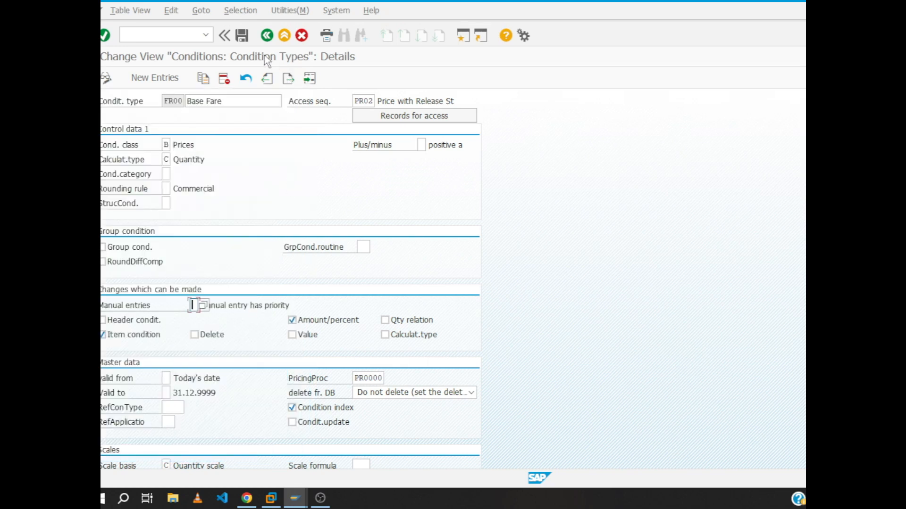
pyautogui.click(242, 35)
pyautogui.click(247, 220)
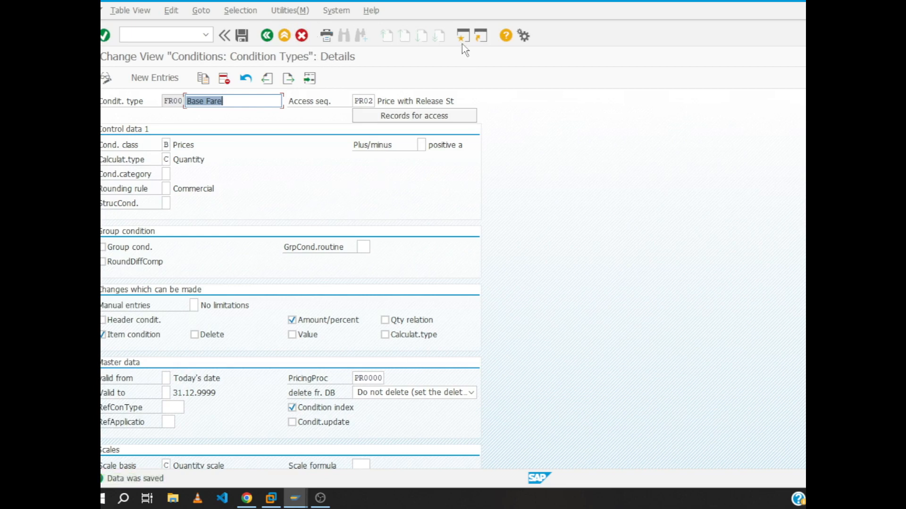
# - Start transaction V/08 in a new session and open the control data of pricing procedure FRVAA1, Domestic Flight Pricing
pyautogui.click(462, 37)
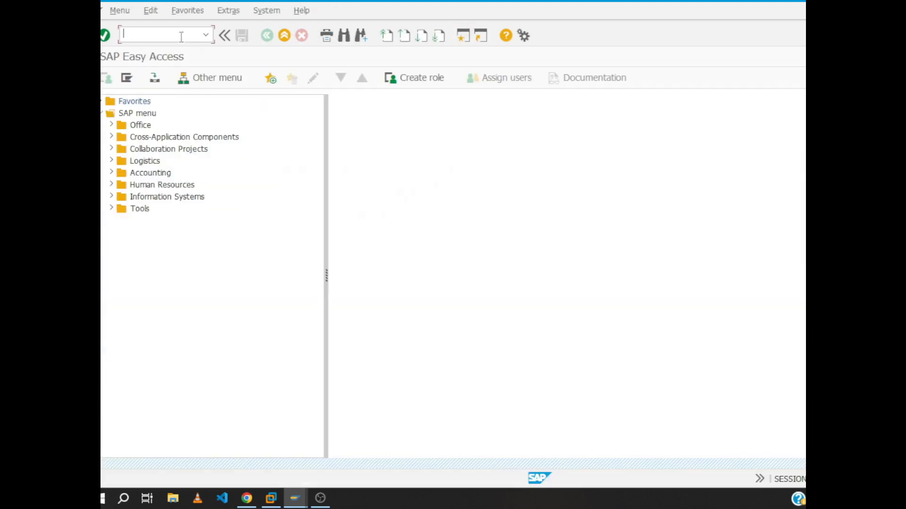
pyautogui.write('v/07')
pyautogui.press('BackSpace')
pyautogui.write('8')
pyautogui.press('Return')
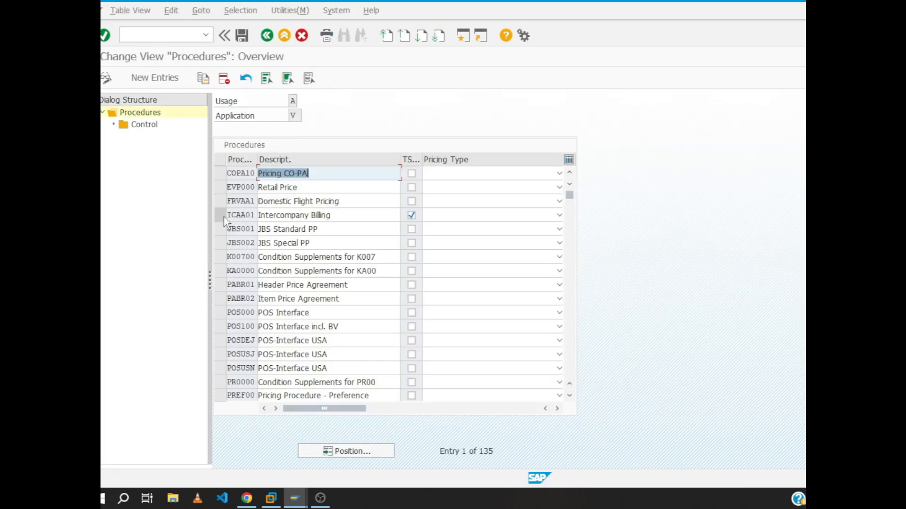
pyautogui.click(220, 201)
pyautogui.click(144, 124)
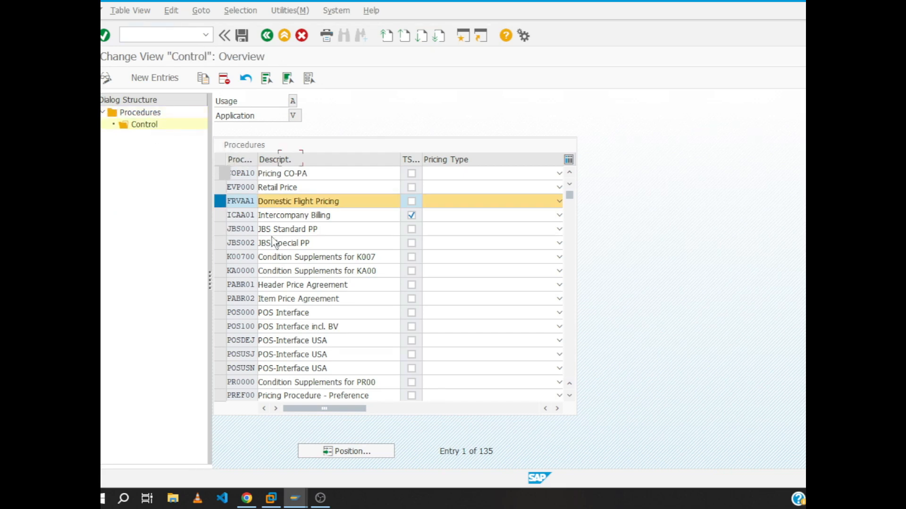
# - Delete the ZBLN Balance row at step 110 from the FRVAA1 procedure
pyautogui.scroll(-2, 417, 264)
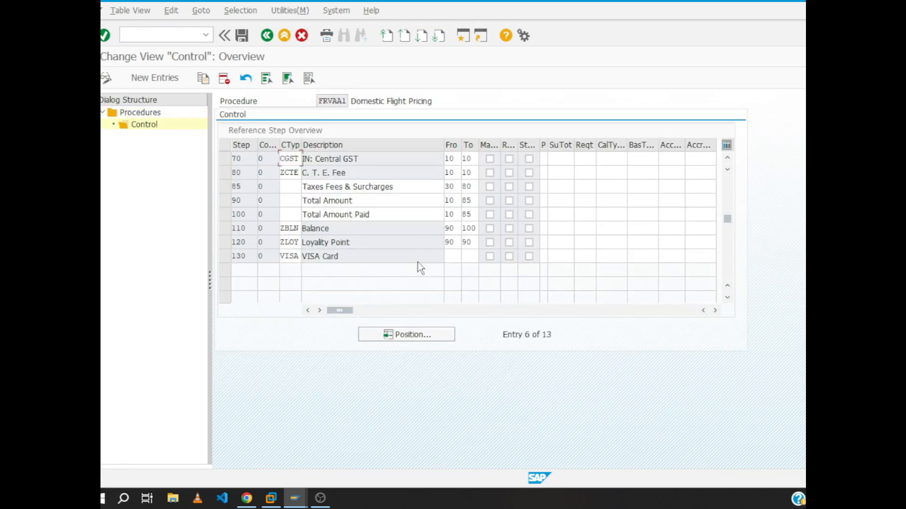
pyautogui.scroll(-1, 418, 262)
pyautogui.click(456, 241)
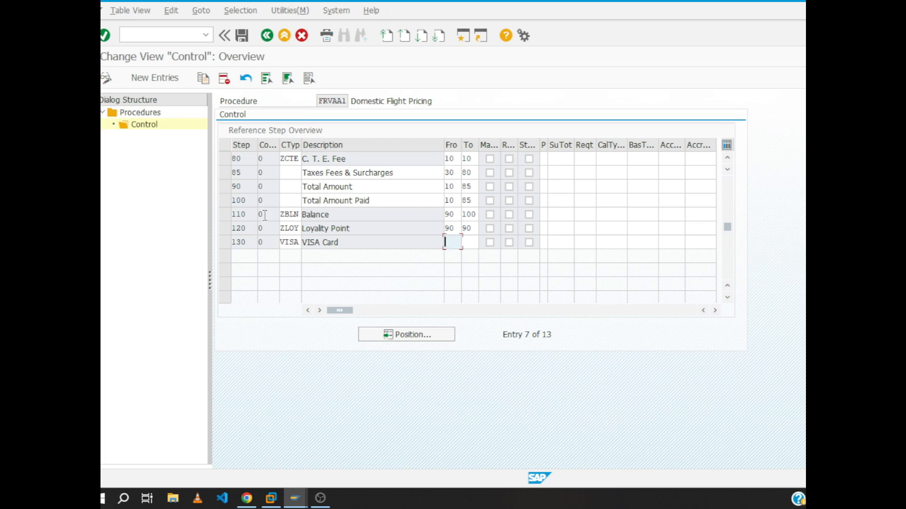
pyautogui.click(225, 218)
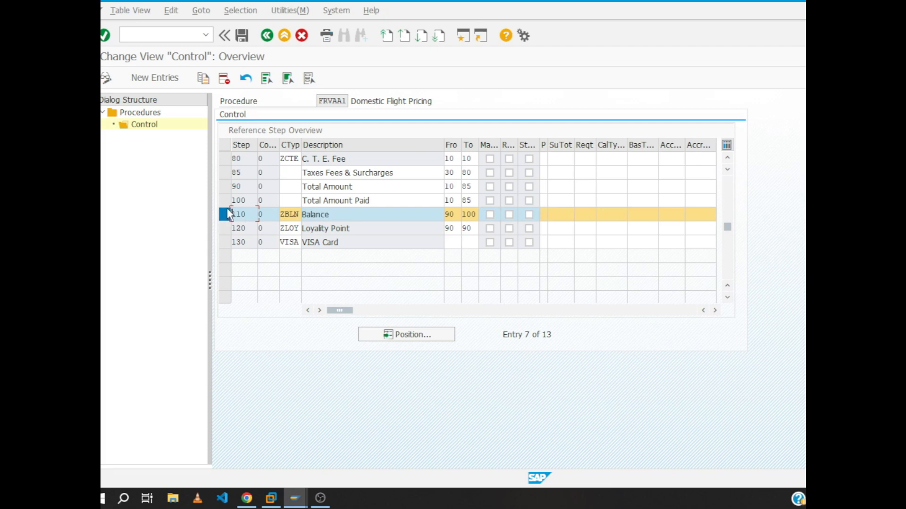
pyautogui.click(225, 79)
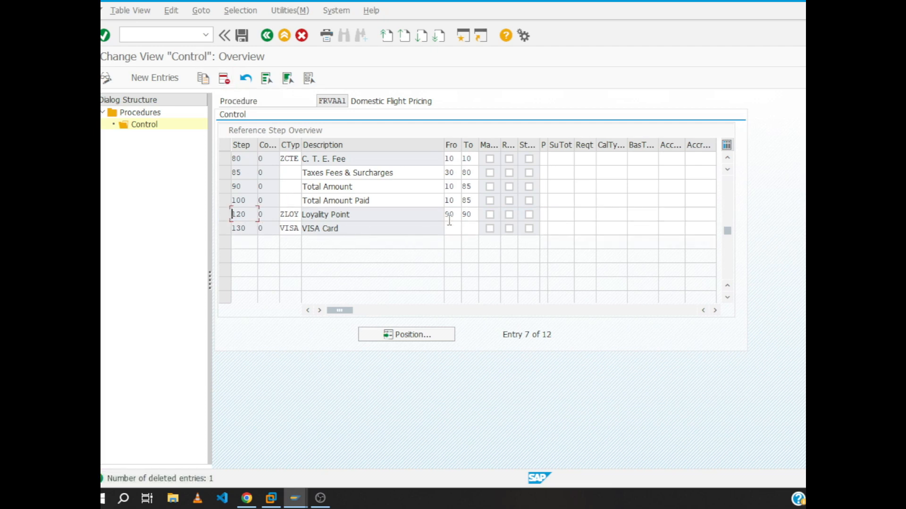
# - Try to set the VISA Card row's reference steps to From 100 and To 130
pyautogui.click(447, 228)
pyautogui.write('100')
pyautogui.press('Tab')
pyautogui.write('130')
pyautogui.press('Return')
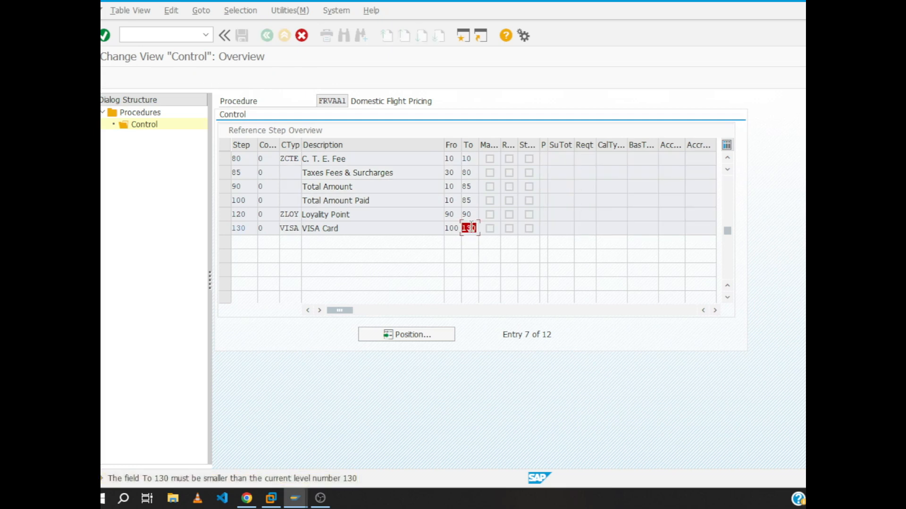
# - Set the VISA Card row's To reference step to 120, keeping From at 100
pyautogui.click(458, 229)
pyautogui.click(475, 228)
pyautogui.press('BackSpace')
pyautogui.press('BackSpace')
pyautogui.press('BackSpace')
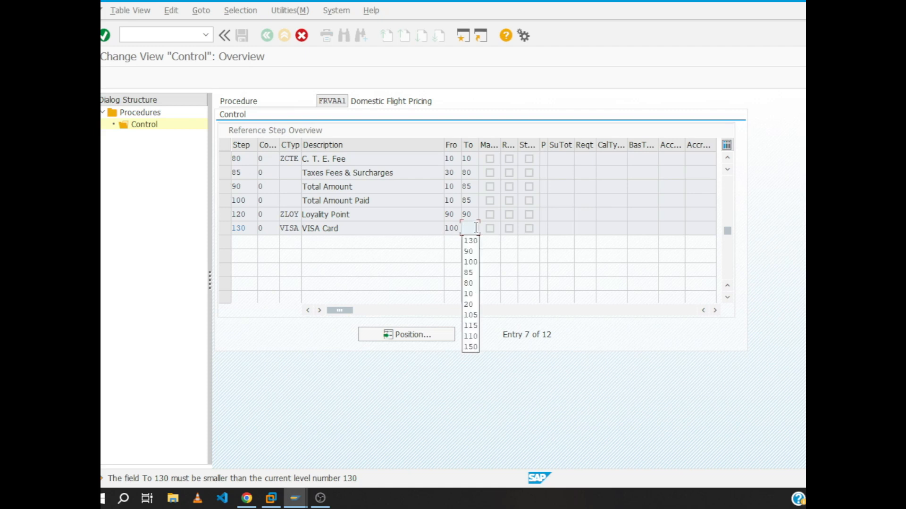
pyautogui.write('120')
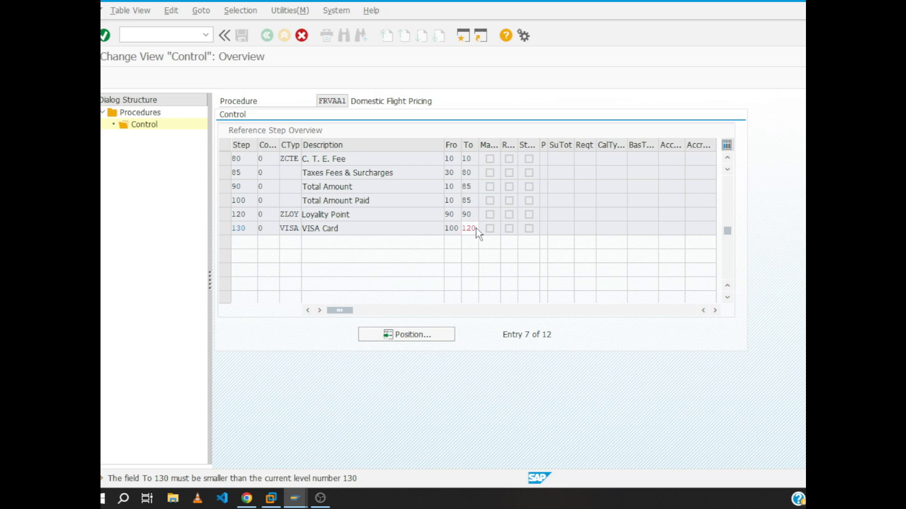
pyautogui.press('Return')
pyautogui.click(452, 228)
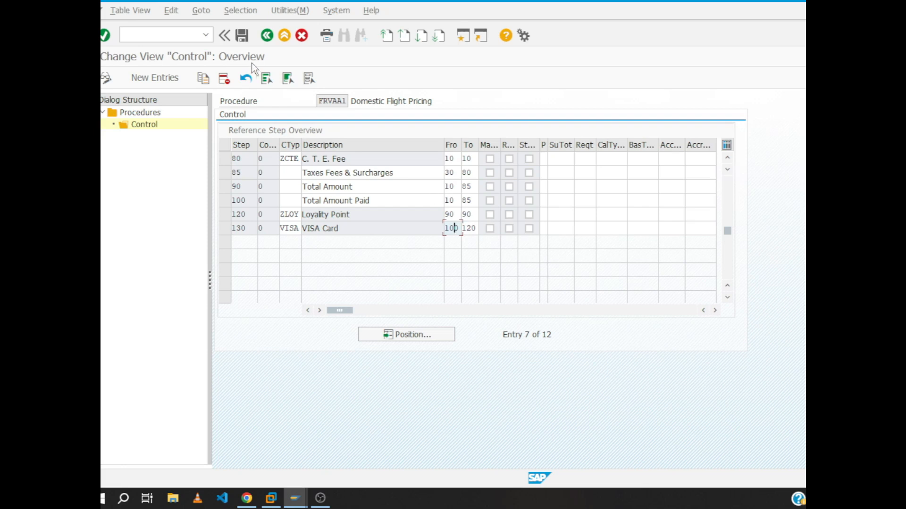
# - Save the changed FRVAA1 pricing procedure under the proposed customizing request
pyautogui.click(241, 36)
pyautogui.click(246, 219)
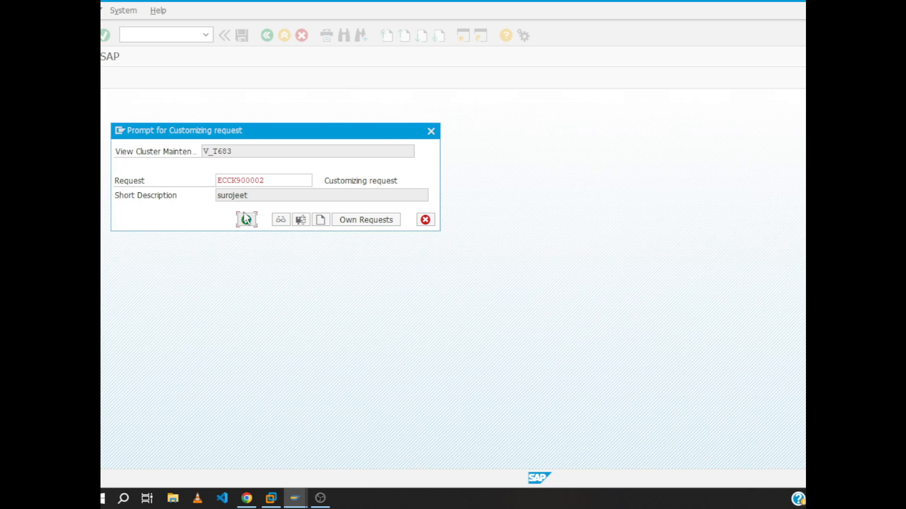
pyautogui.click(245, 219)
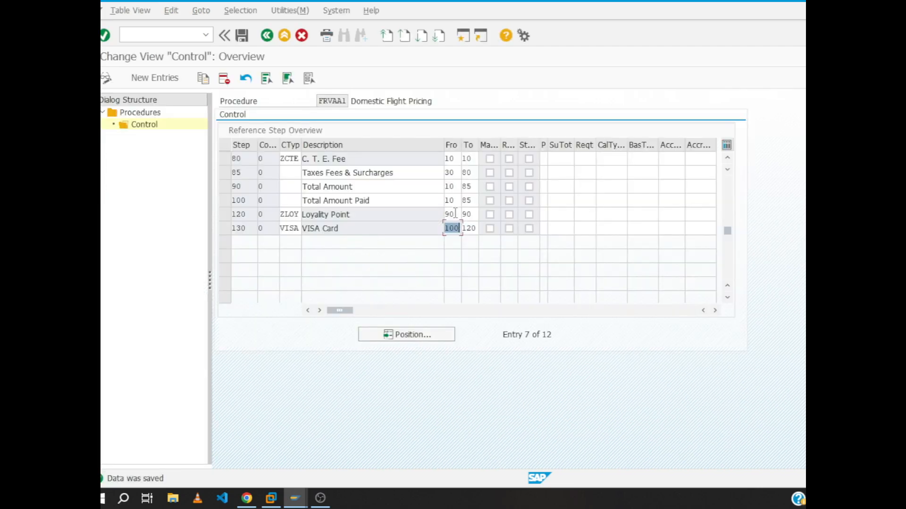
pyautogui.scroll(3, 455, 213)
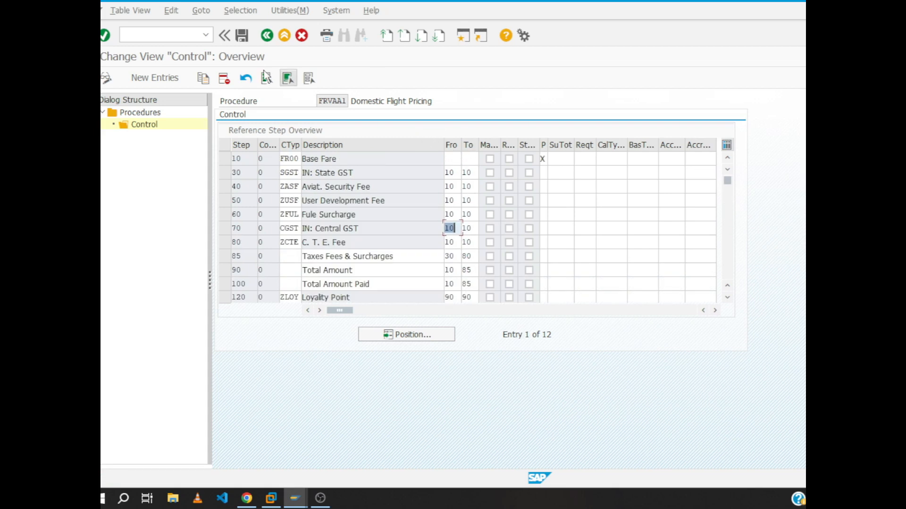
pyautogui.click(243, 36)
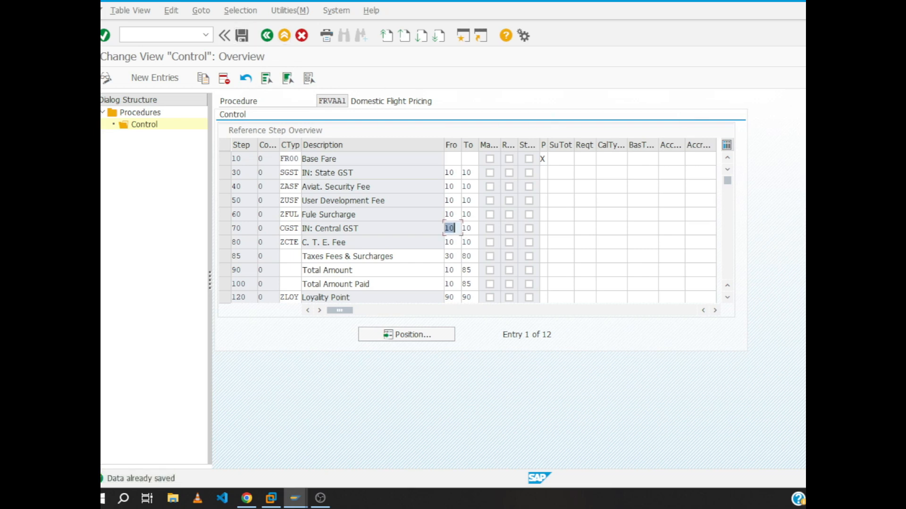
# - Return to the FR00 condition type session and log off from that SAP system
pyautogui.hotkey('alt', 'Tab')
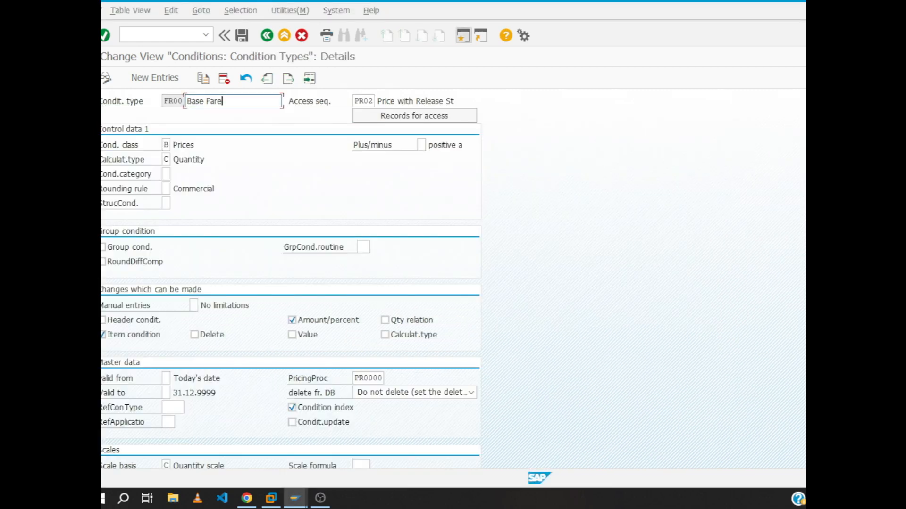
pyautogui.hotkey('alt', 'F4')
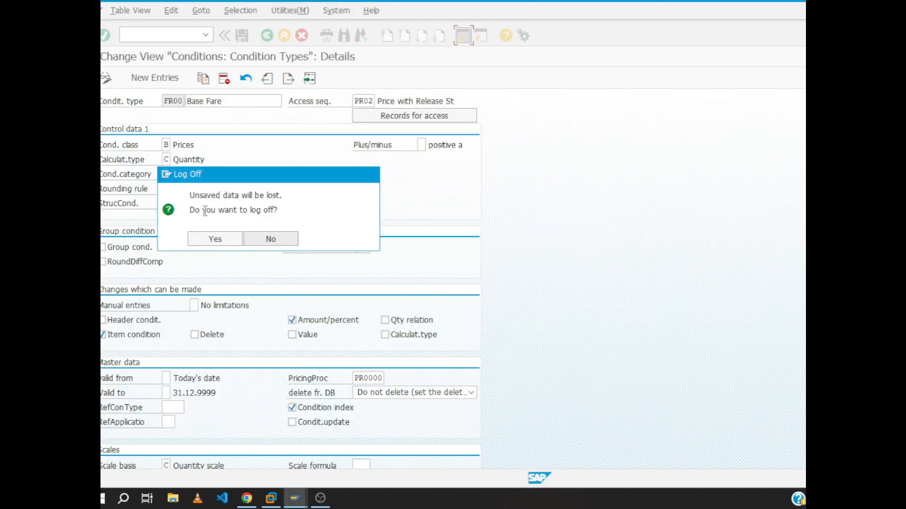
pyautogui.click(215, 239)
# - Switch to the standard order test session and add material 2269 with an order quantity of 300 KM
pyautogui.click(212, 362)
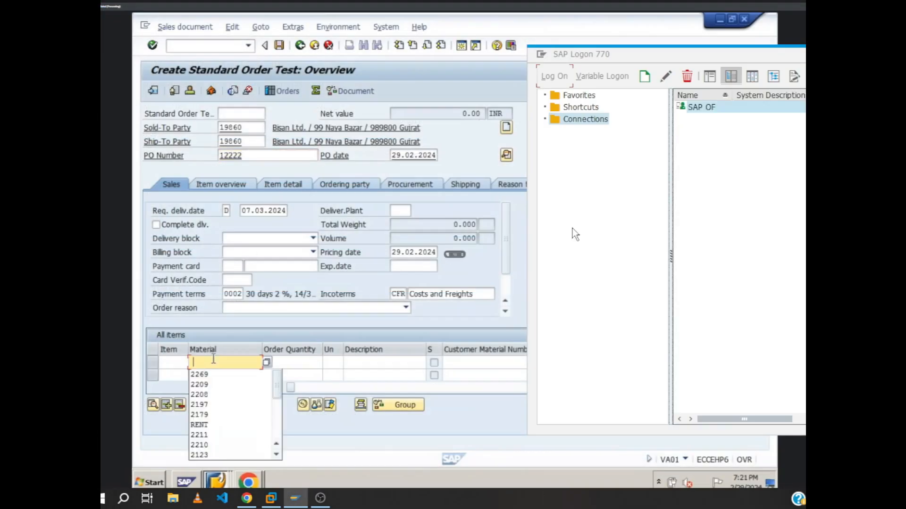
pyautogui.click(213, 375)
pyautogui.write('100')
pyautogui.press('Return')
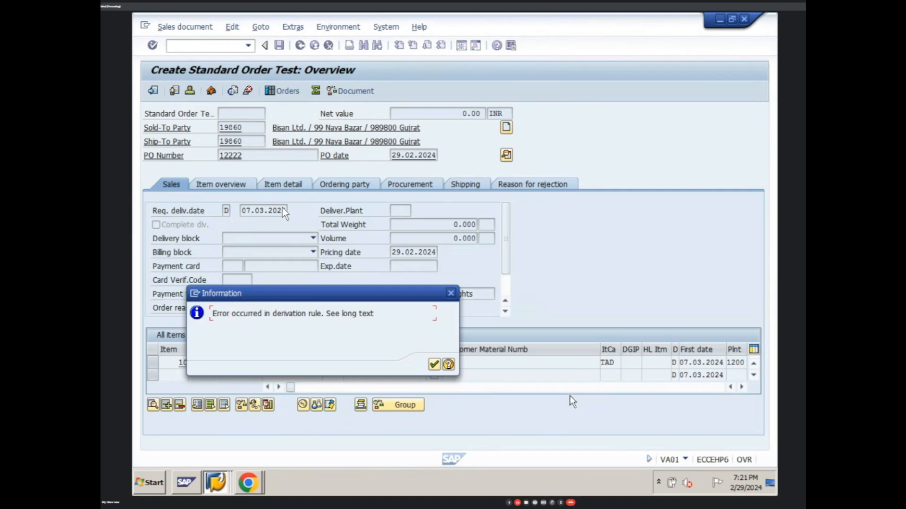
pyautogui.press('Return')
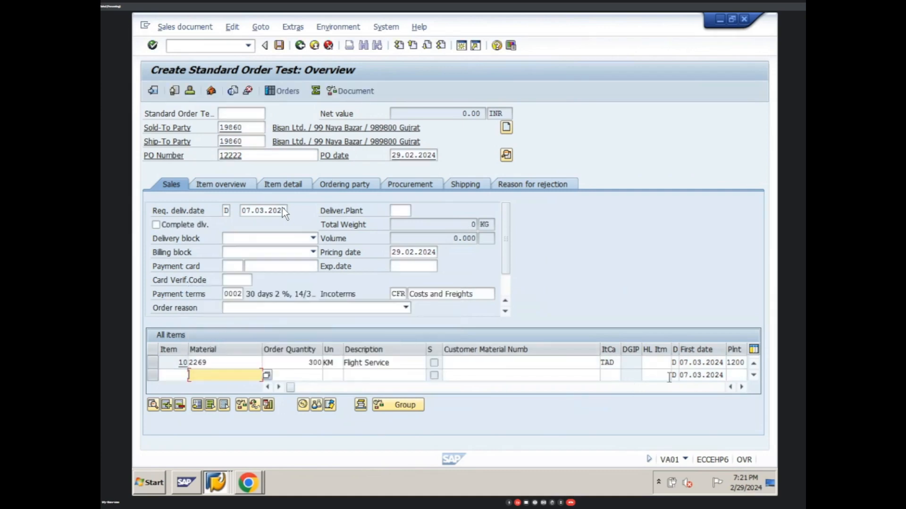
# - Set the PR00 amount of item 10 to 54.79 INR and acknowledge the information message
pyautogui.click(742, 387)
pyautogui.click(742, 388)
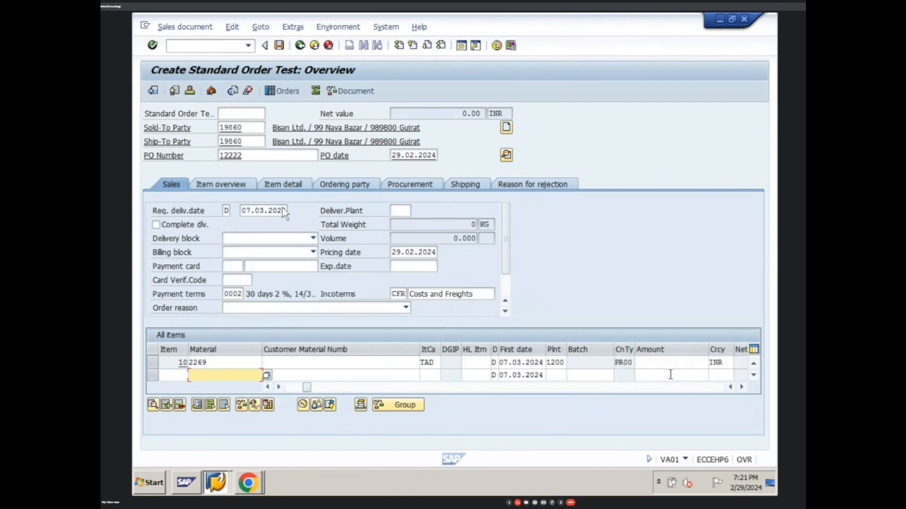
pyautogui.click(672, 363)
pyautogui.click(672, 363)
pyautogui.click(683, 373)
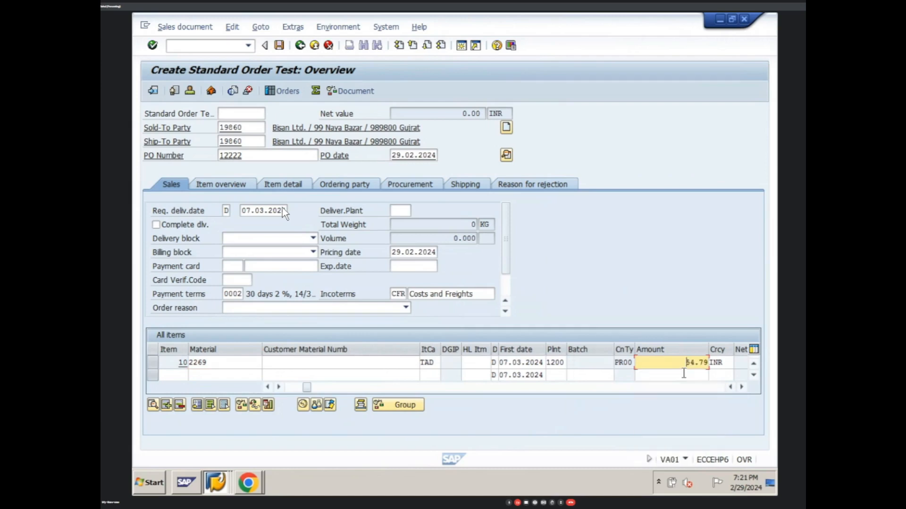
pyautogui.press('Return')
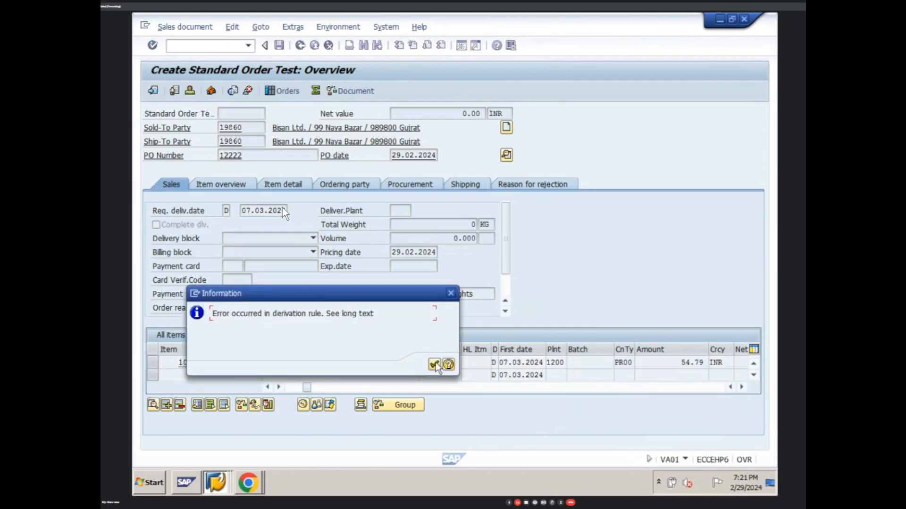
pyautogui.click(435, 363)
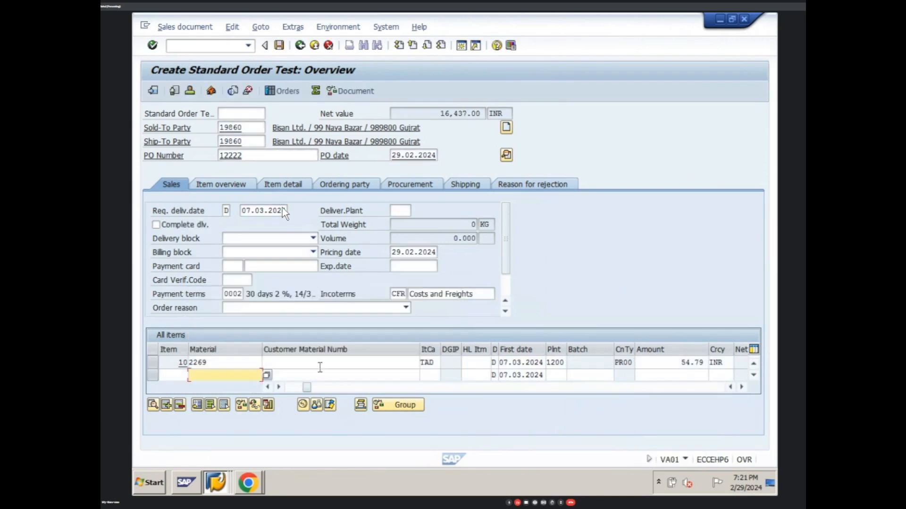
# - Open the pricing conditions of order item 10 and review its pricing elements
pyautogui.click(153, 362)
pyautogui.click(302, 404)
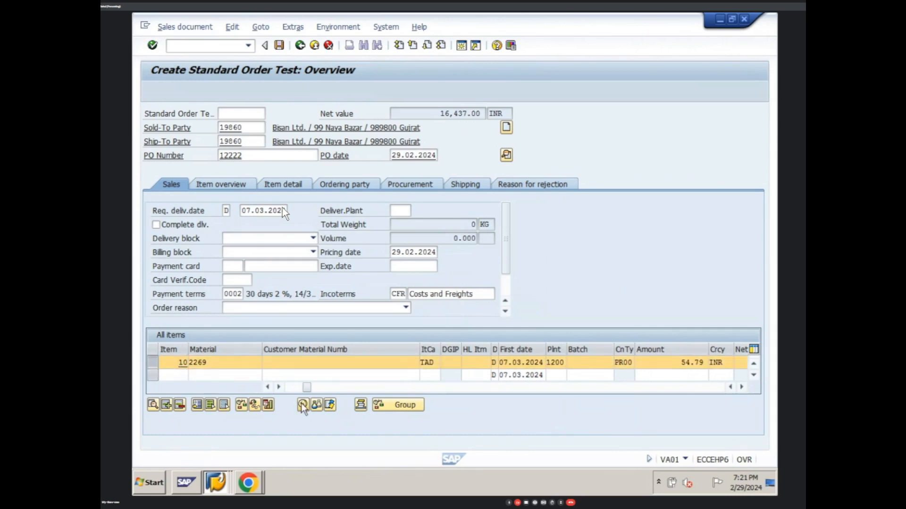
pyautogui.click(269, 253)
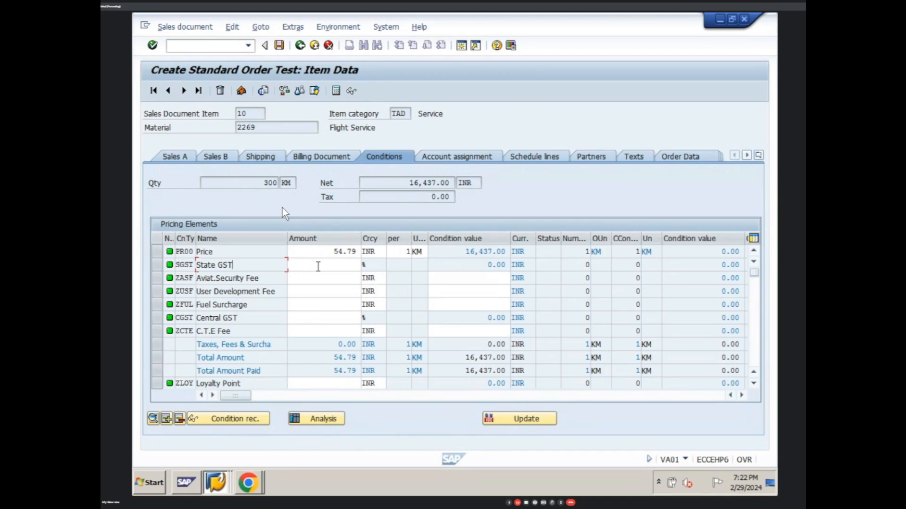
# - Switch to the pricing procedure determination session, leave it, and start transaction V/06 there
pyautogui.click(216, 483)
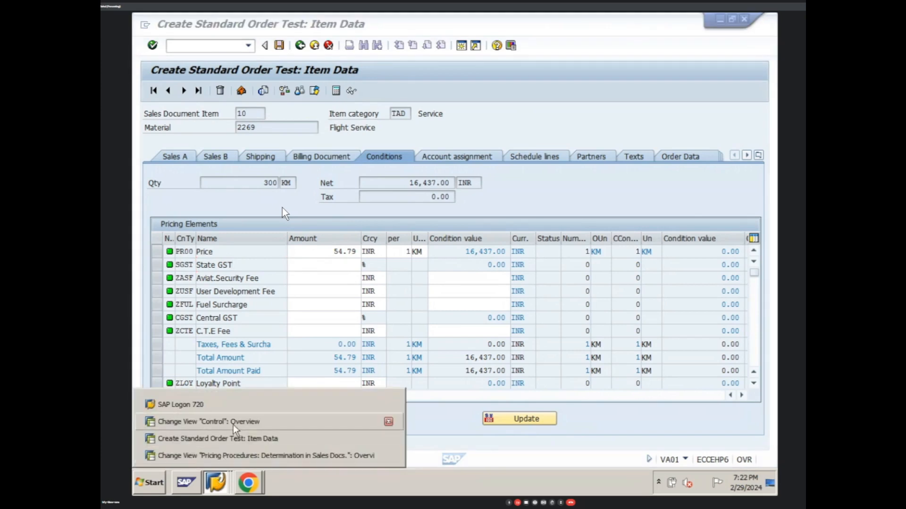
pyautogui.click(236, 455)
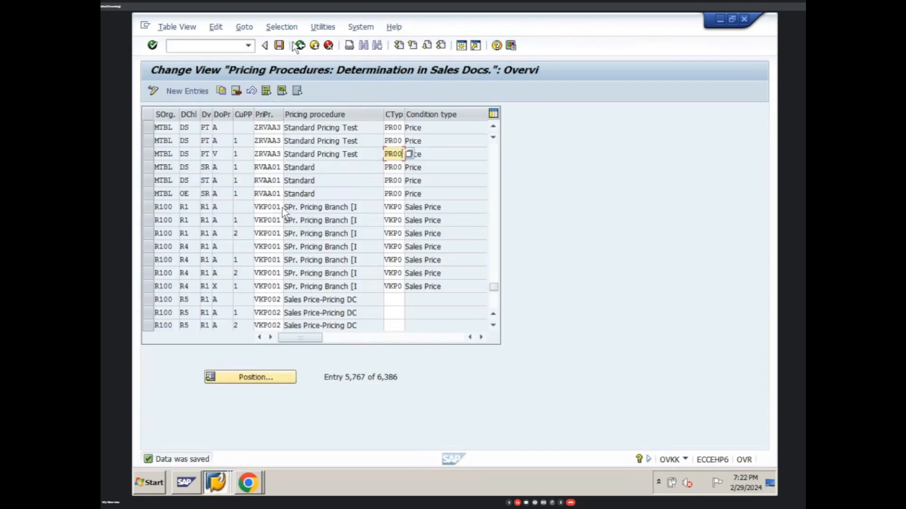
pyautogui.click(300, 46)
pyautogui.write('V/06')
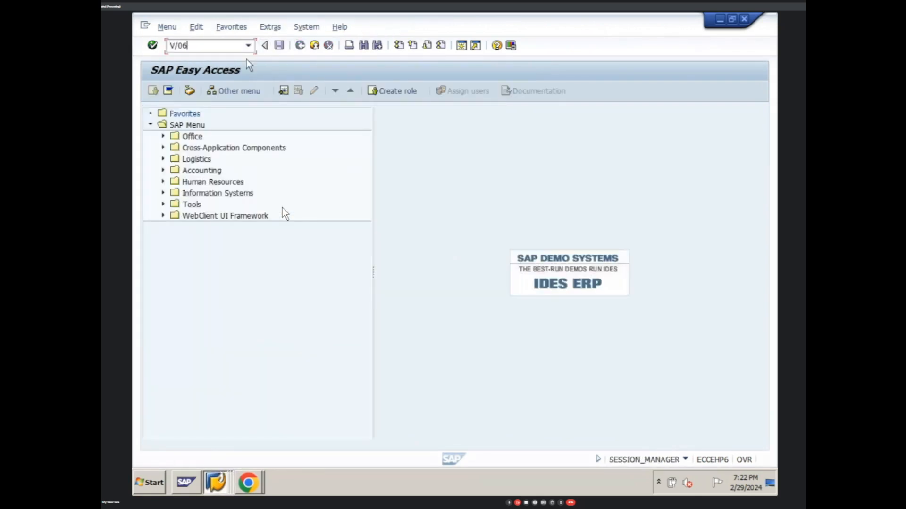
pyautogui.press('Return')
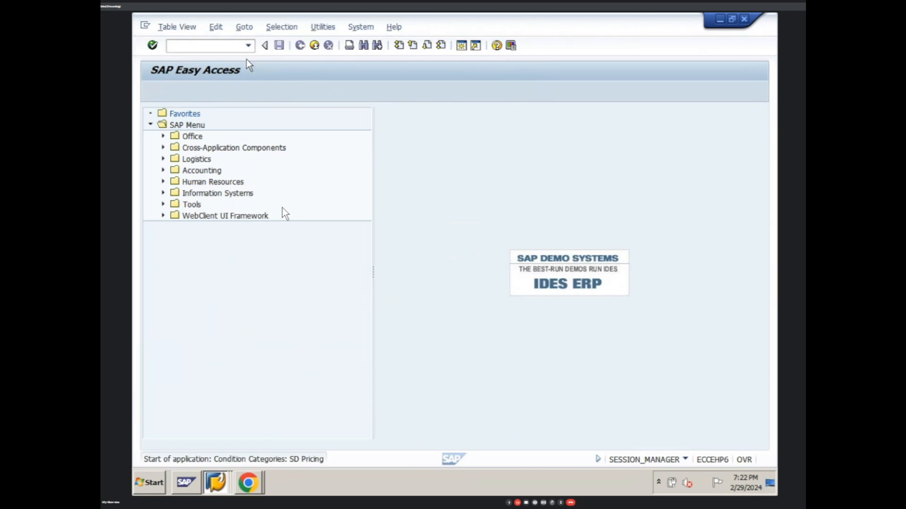
# - Find condition type RR00, Base Price, in the condition types list and select its row
pyautogui.click(268, 433)
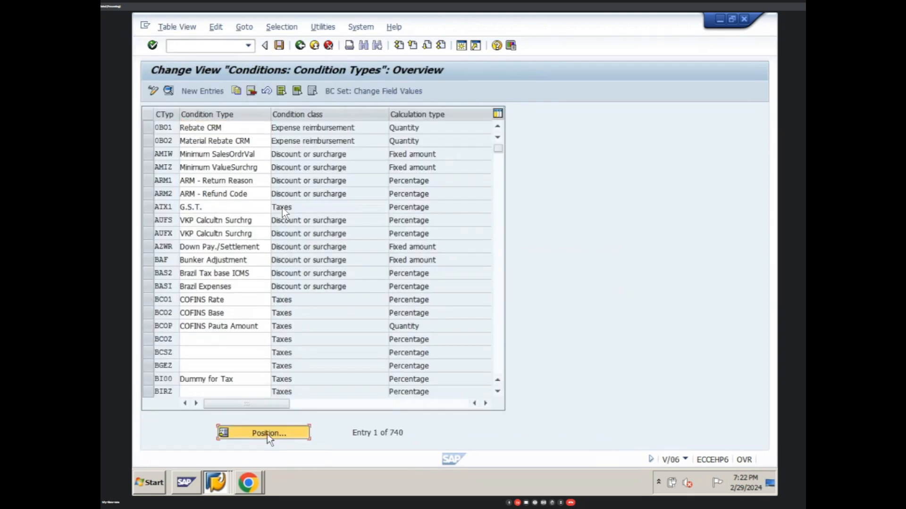
pyautogui.write('RR')
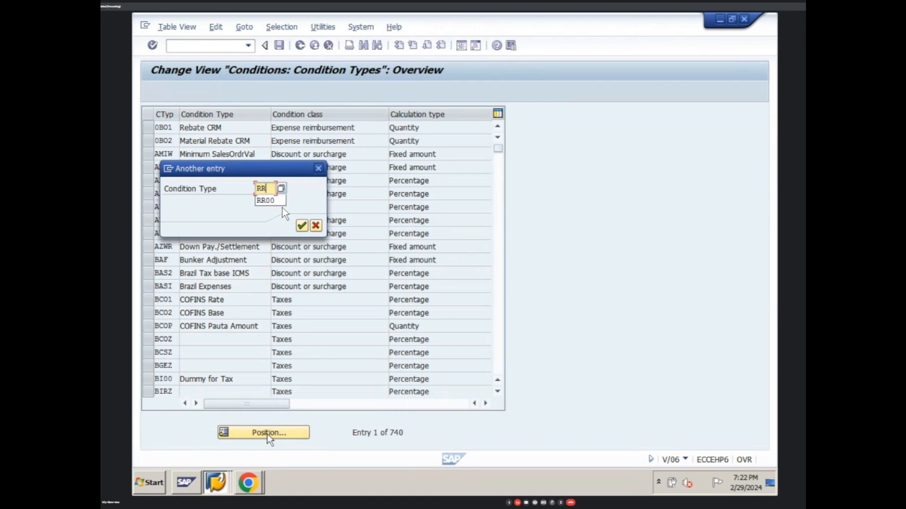
pyautogui.press('Down')
pyautogui.press('Return')
pyautogui.press('Return')
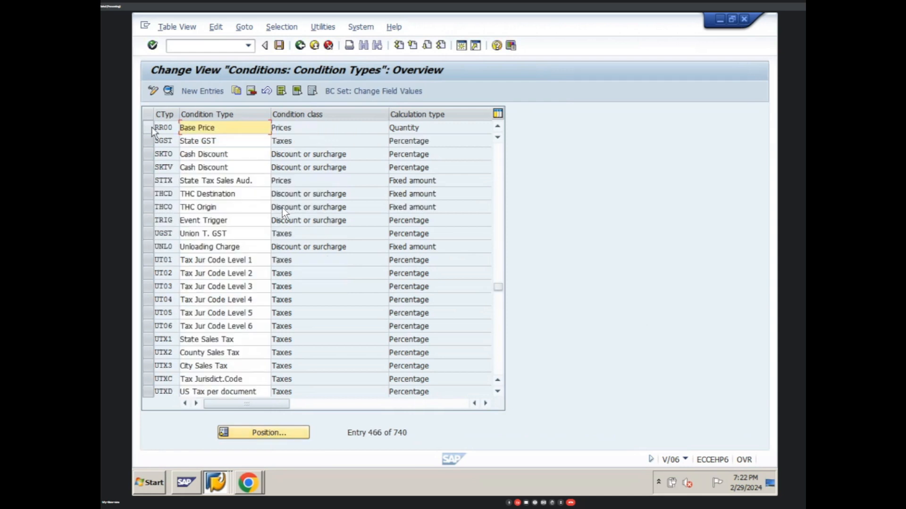
pyautogui.click(149, 127)
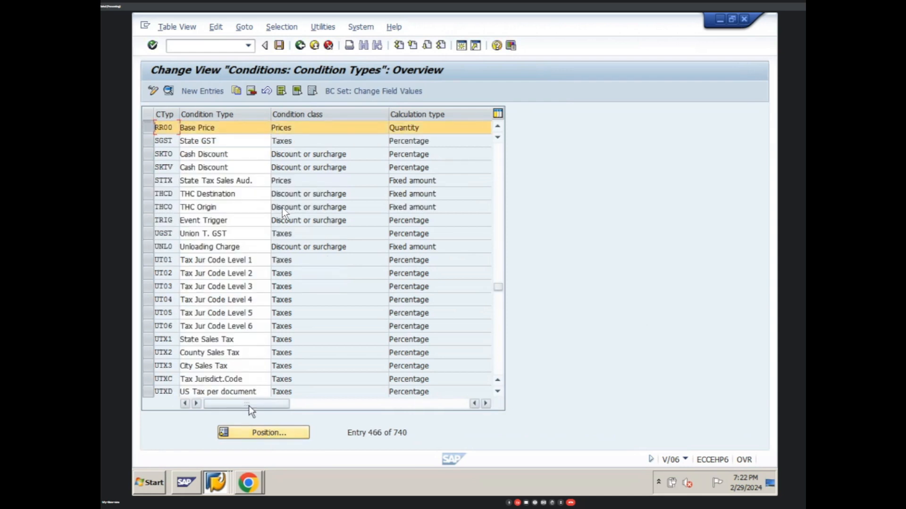
# - Find condition type PR00, Price, in the list and open its details
pyautogui.click(252, 434)
pyautogui.write('PR00')
pyautogui.press('Return')
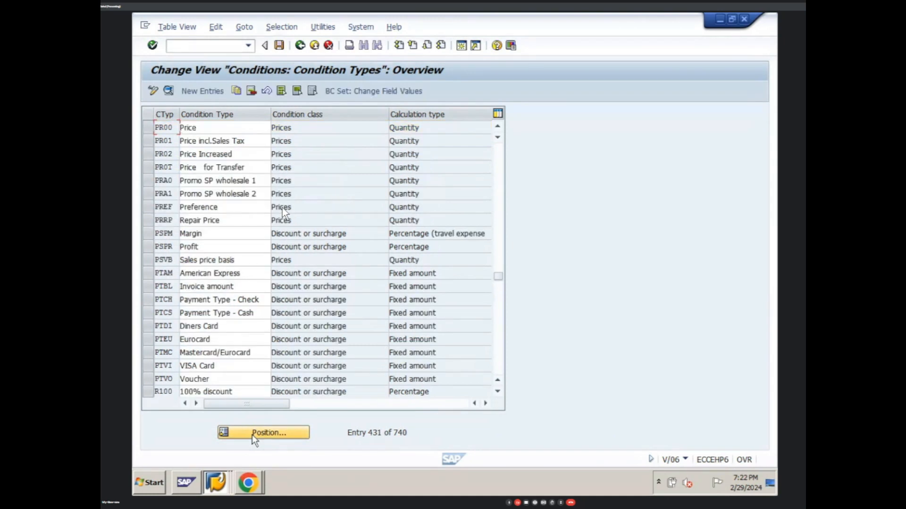
pyautogui.click(151, 127)
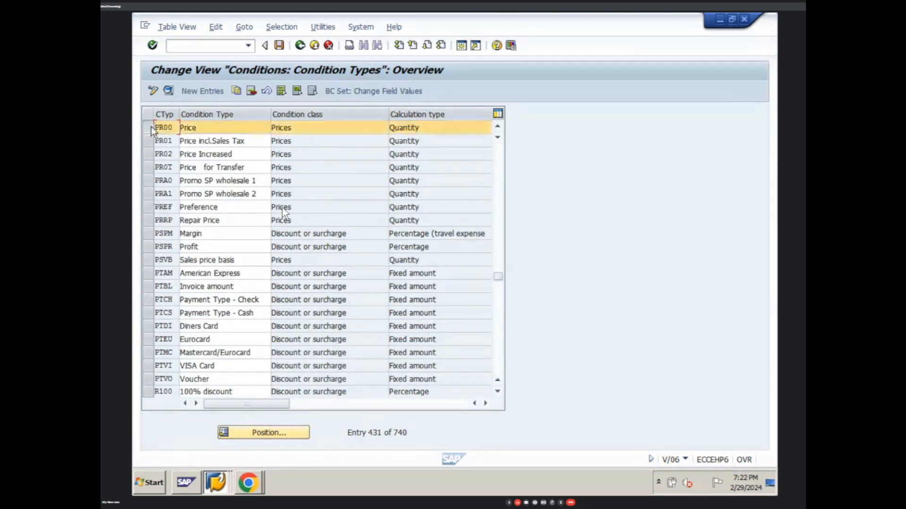
pyautogui.click(151, 126)
pyautogui.doubleClick(160, 128)
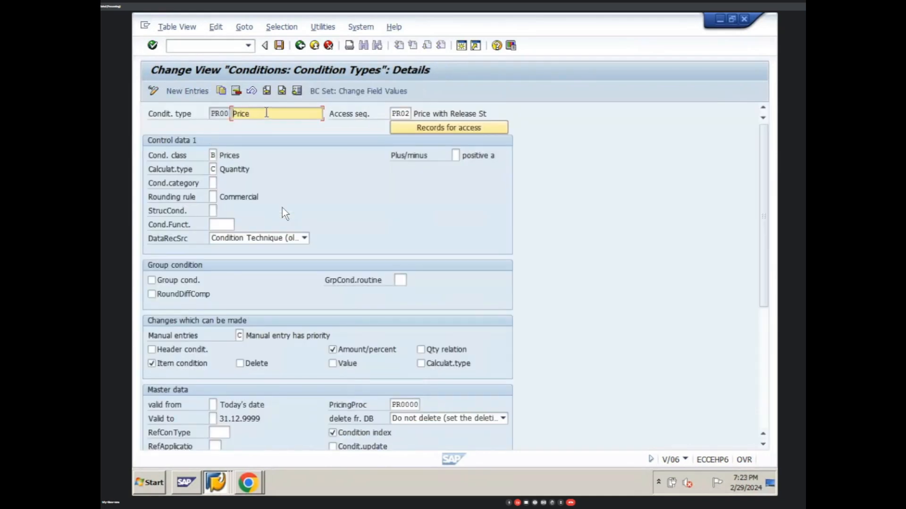
# - Browse the details of the condition types neighbouring PR00, then return to the condition types overview
pyautogui.click(282, 91)
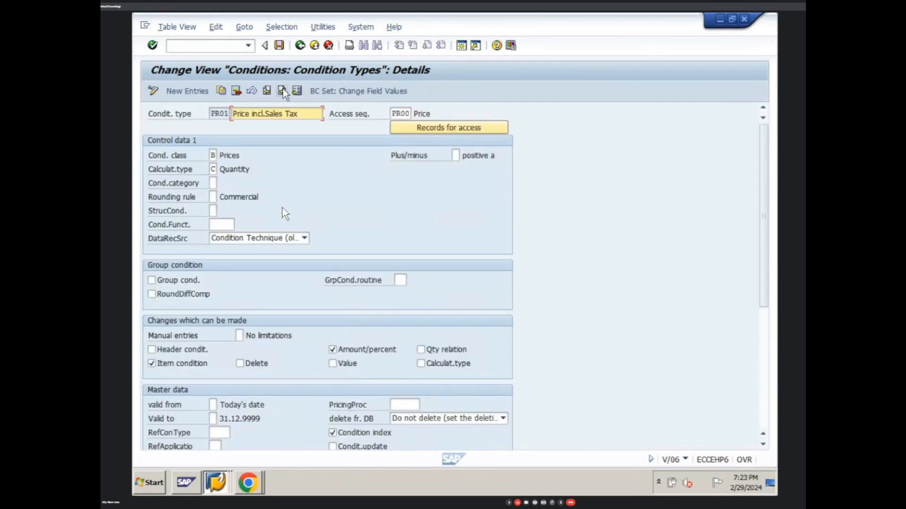
pyautogui.click(267, 91)
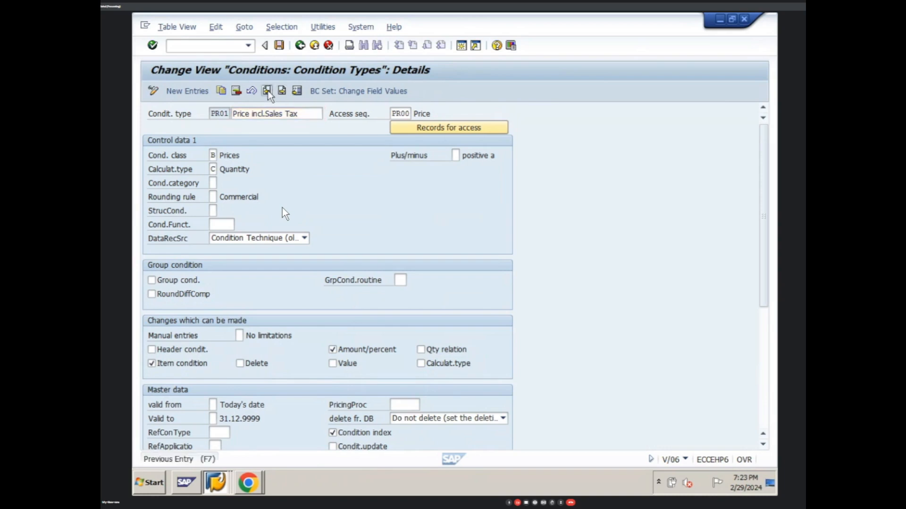
pyautogui.click(267, 91)
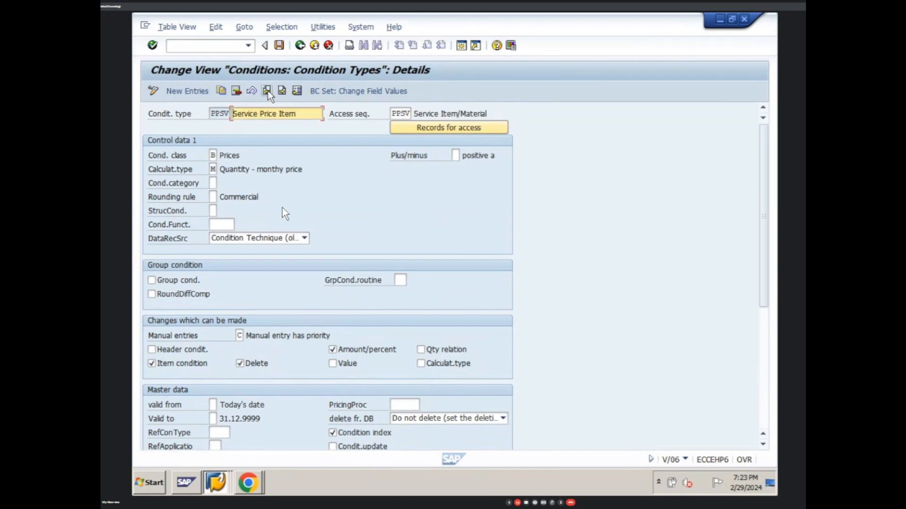
pyautogui.click(300, 45)
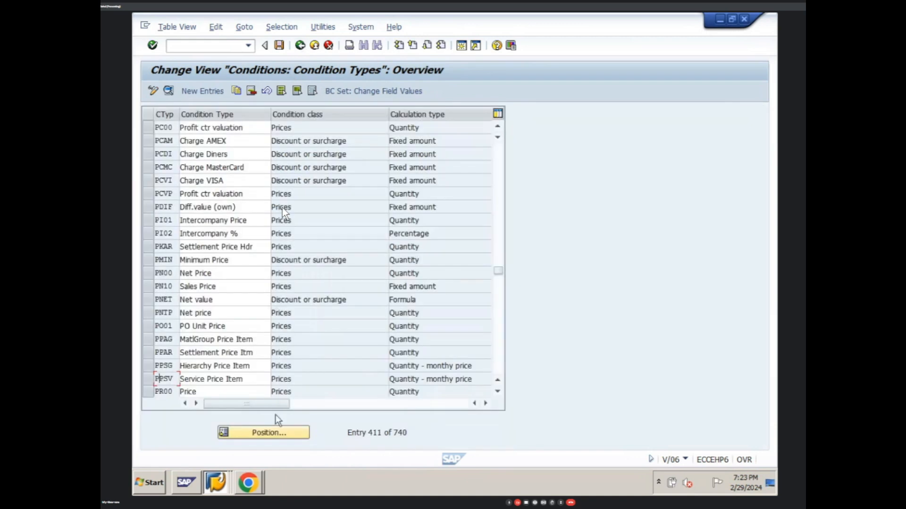
# - Find condition type PR00, Price, in the condition types list and select its row
pyautogui.click(273, 433)
pyautogui.write('pr00')
pyautogui.press('Return')
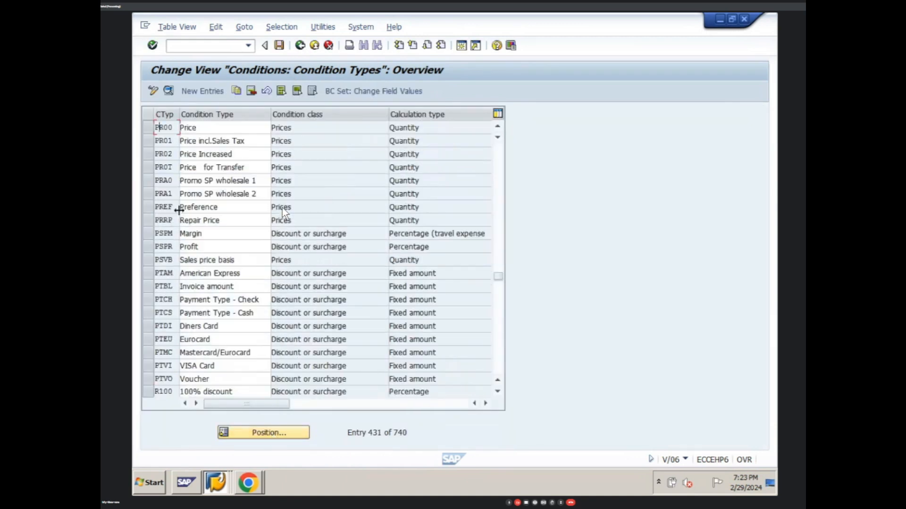
pyautogui.click(151, 126)
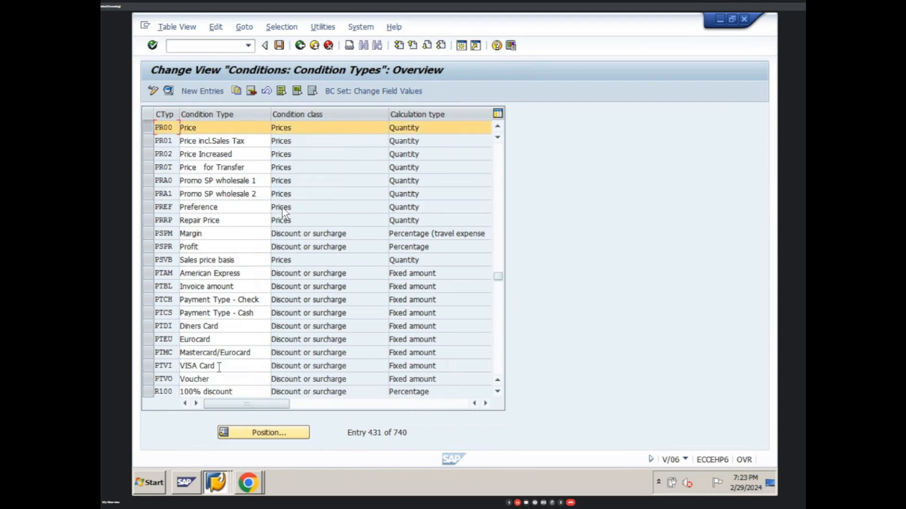
# - Find condition type RR00, Base Price, in the list and open its details with PR00 kept in the selection
pyautogui.click(257, 433)
pyautogui.press('Down')
pyautogui.press('Down')
pyautogui.press('Return')
pyautogui.press('Return')
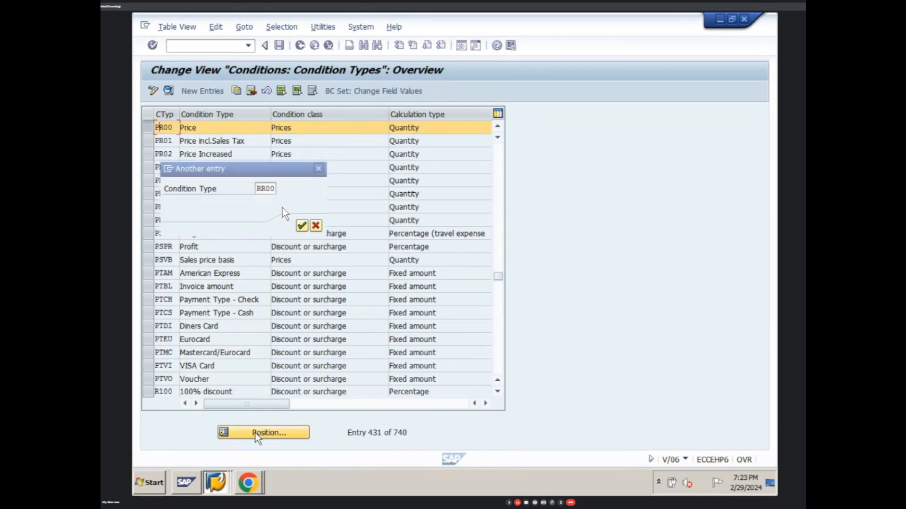
pyautogui.doubleClick(168, 128)
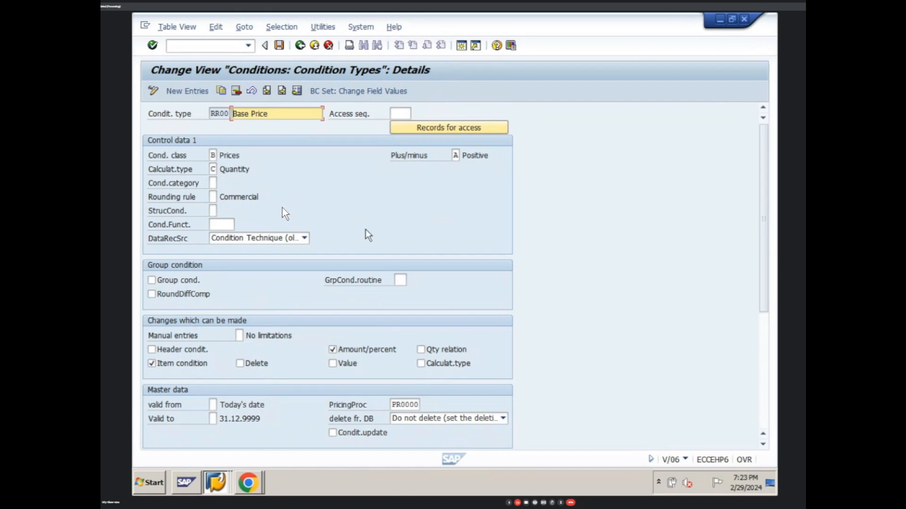
# - Compare the control data, permitted changes and master data settings of condition types RR00 and PR00
pyautogui.click(282, 90)
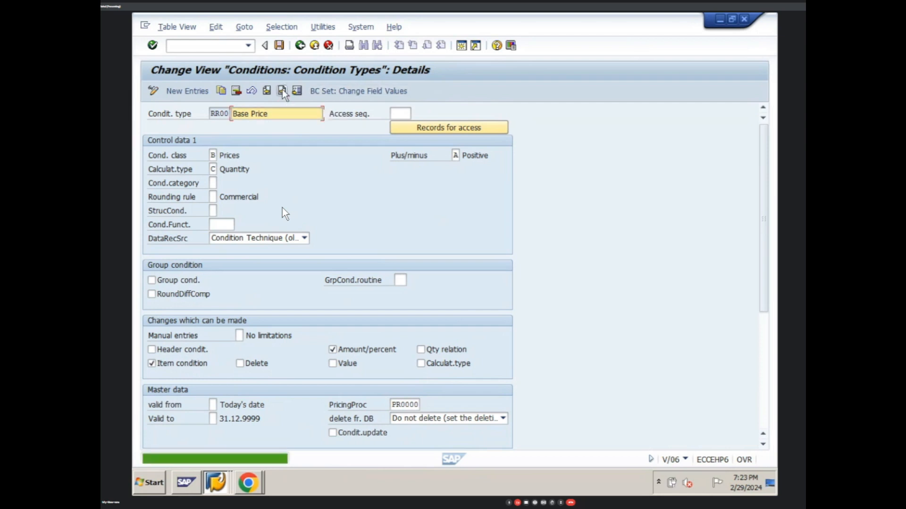
pyautogui.click(270, 90)
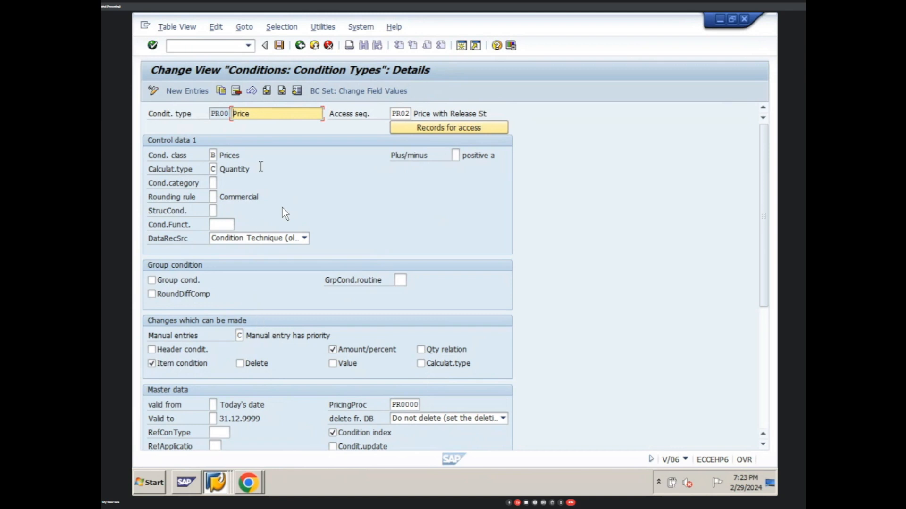
pyautogui.click(281, 91)
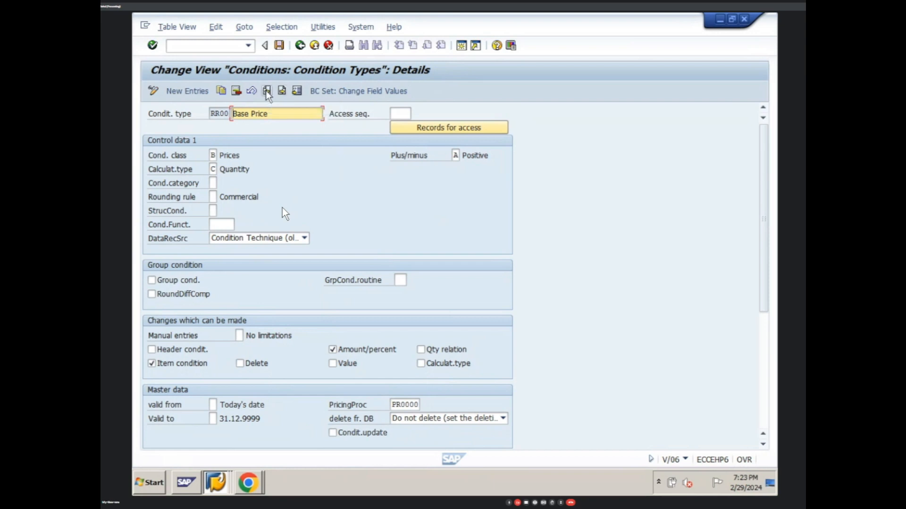
pyautogui.click(267, 91)
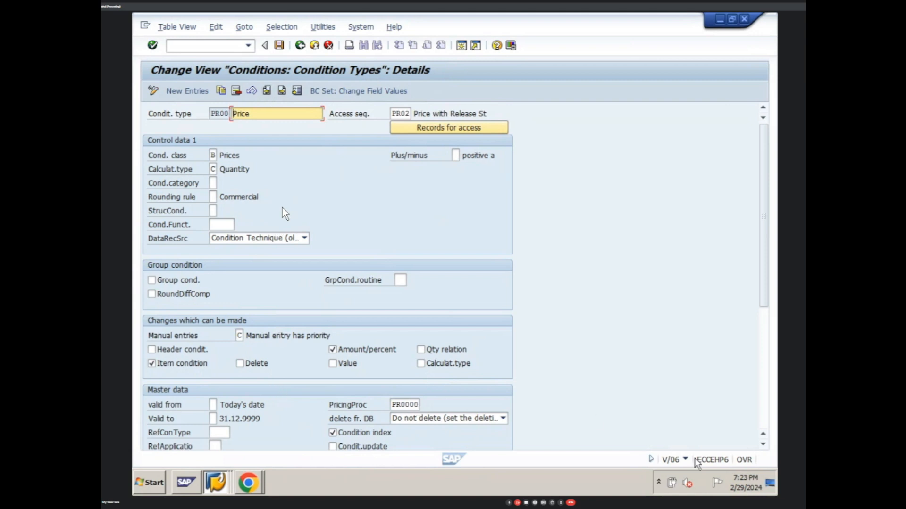
pyautogui.click(763, 445)
pyautogui.click(763, 445)
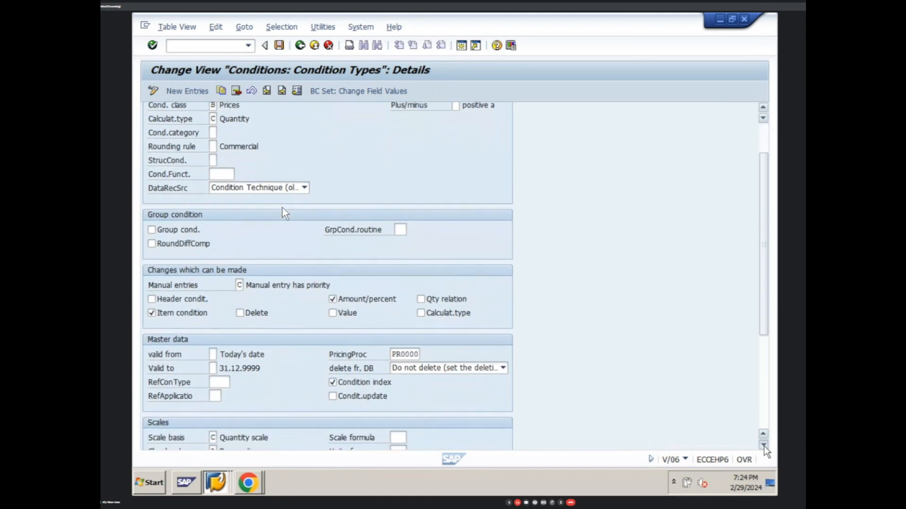
pyautogui.click(763, 445)
# - Examine RR00's manual entries, master data and scale settings, then return to the PR00 details for comparison
pyautogui.click(281, 91)
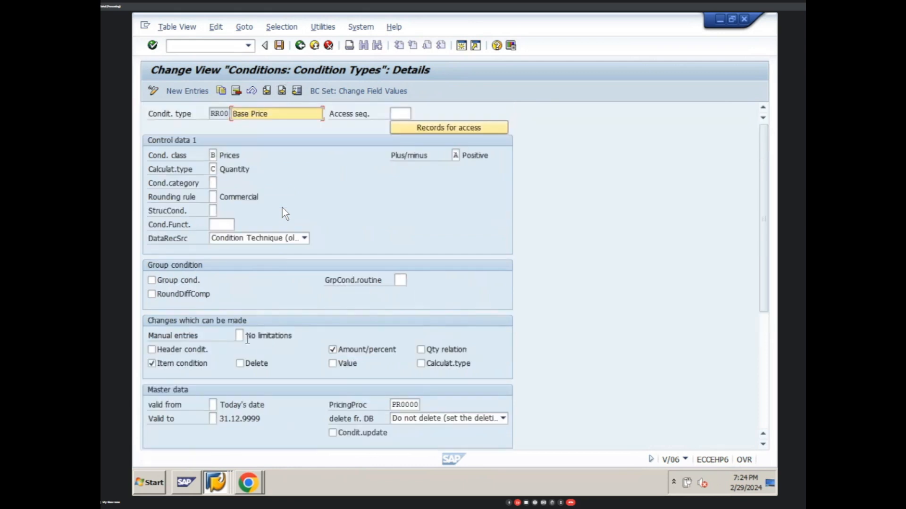
pyautogui.click(763, 445)
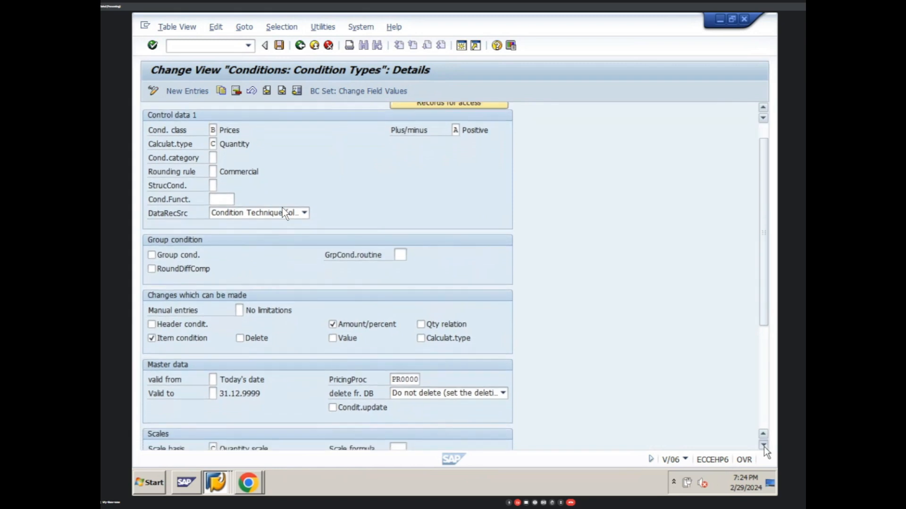
pyautogui.click(763, 445)
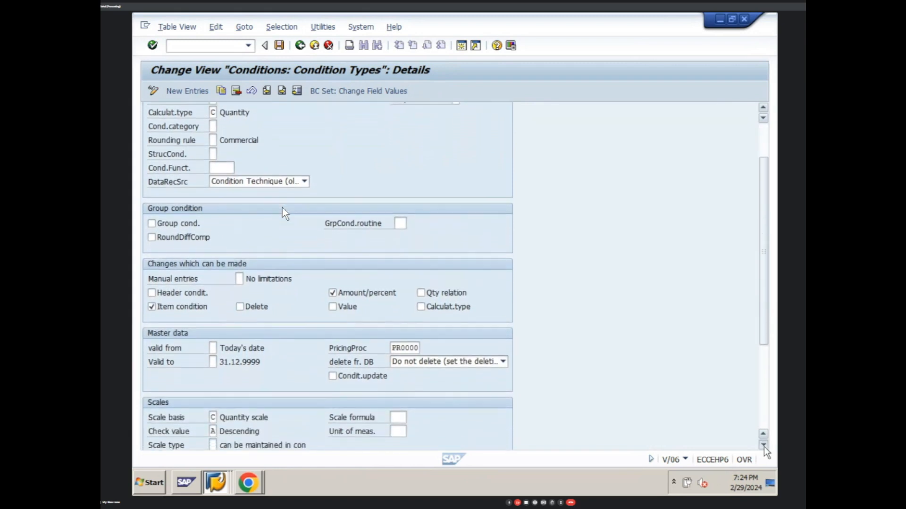
pyautogui.click(763, 446)
pyautogui.click(763, 445)
pyautogui.click(763, 446)
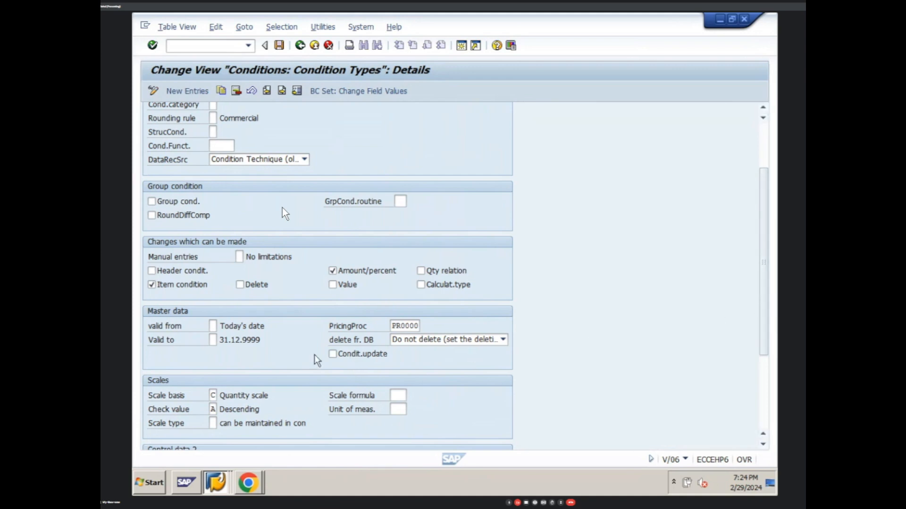
pyautogui.moveTo(768, 227); pyautogui.dragTo(764, 176)
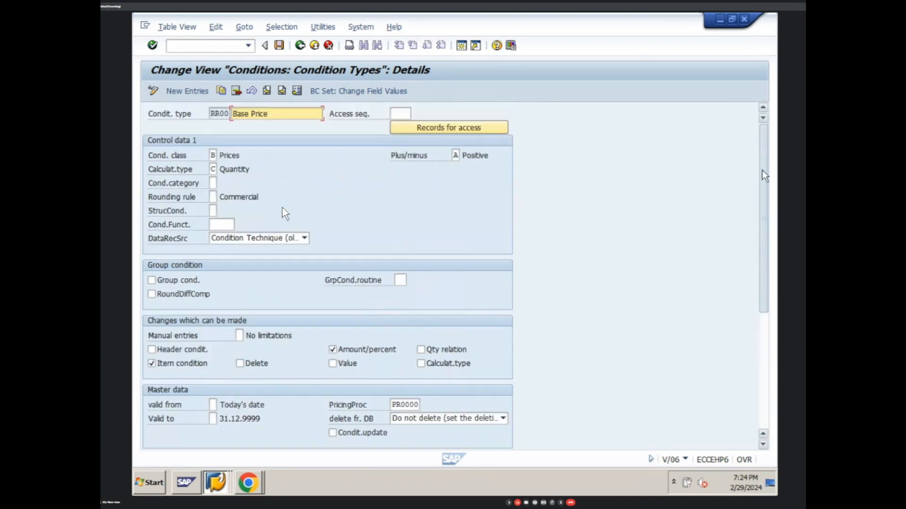
pyautogui.click(267, 91)
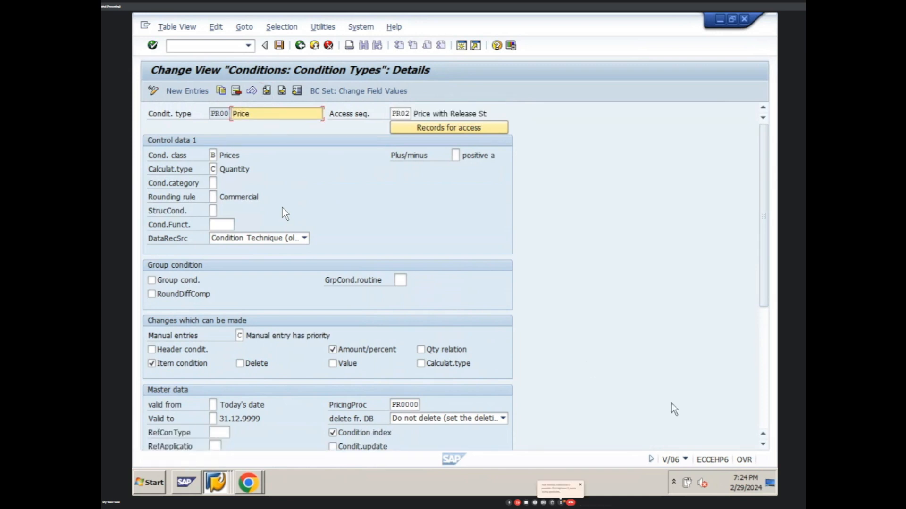
pyautogui.click(763, 444)
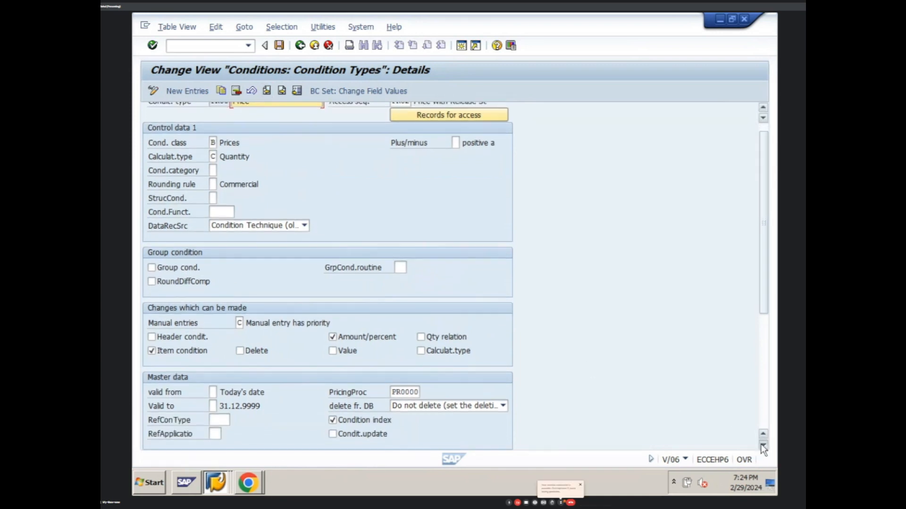
# - Switch to the local SAP system, log on to client 800, and start transaction V/06
pyautogui.press('super')
pyautogui.click(293, 502)
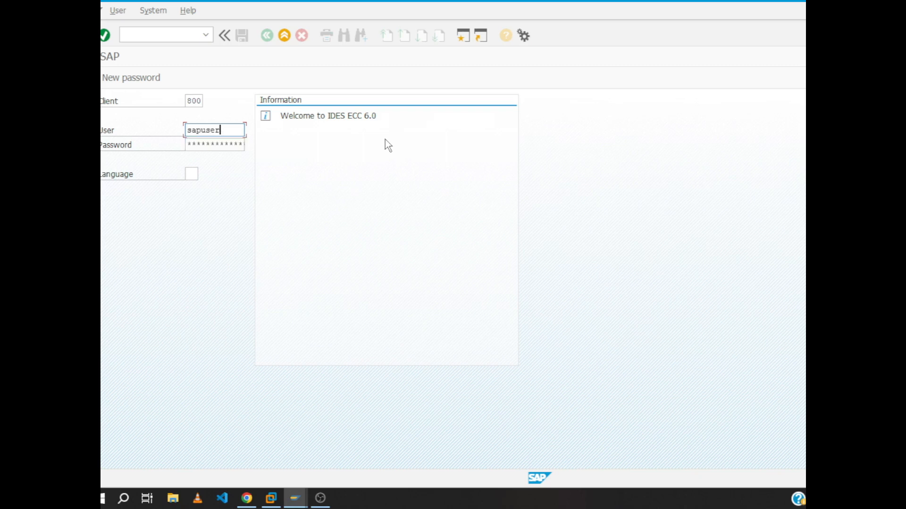
pyautogui.press('Tab')
pyautogui.press('Return')
pyautogui.write('v/06')
pyautogui.press('Return')
# - Find condition type PR00 in the local system's condition types list and select its row
pyautogui.click(194, 450)
pyautogui.write('pr00')
pyautogui.press('Return')
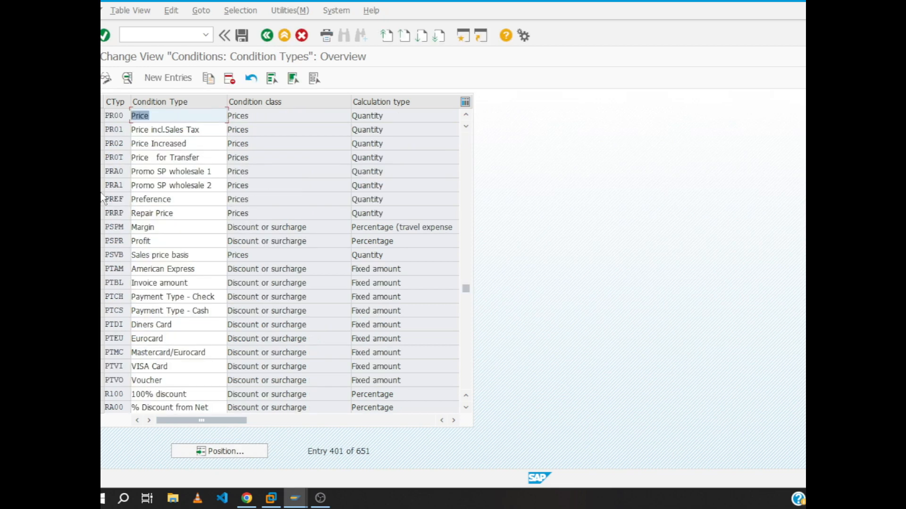
pyautogui.click(102, 116)
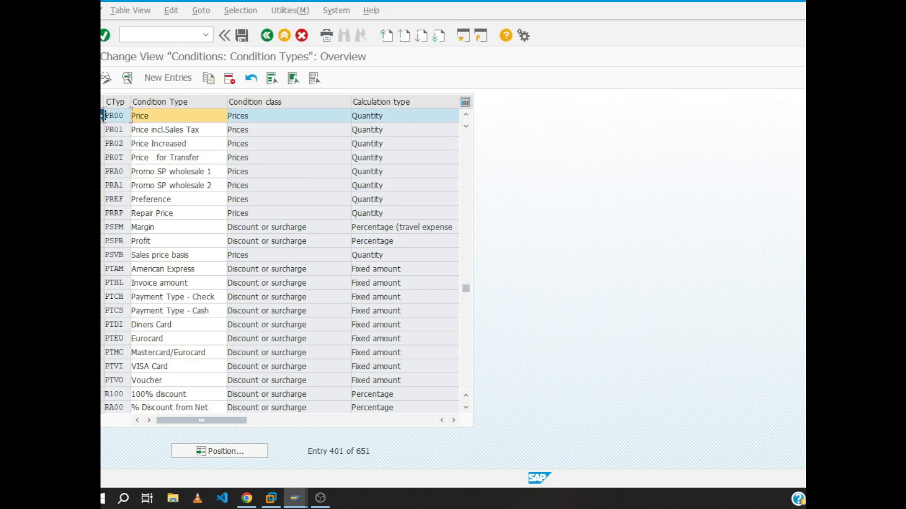
# - Find condition type FR00, Base Fare, open its details, and compare them with those of PR00
pyautogui.click(215, 452)
pyautogui.write('fr00')
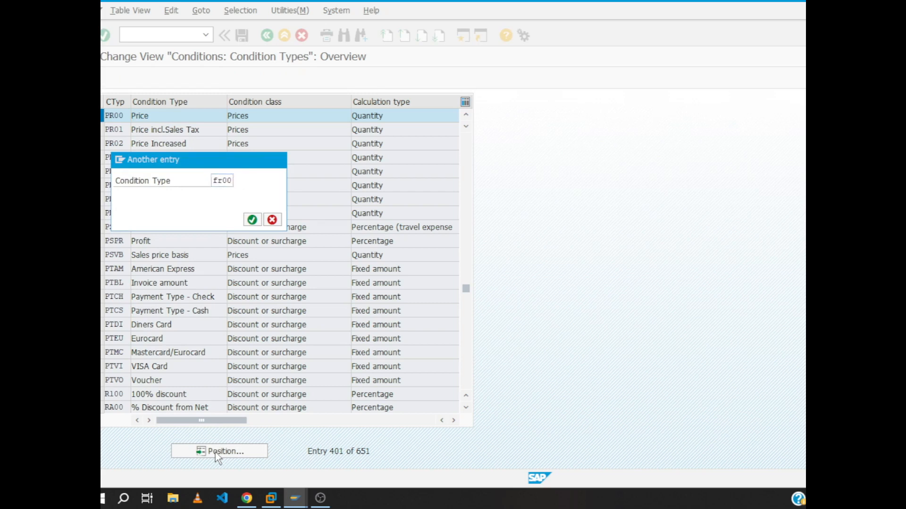
pyautogui.press('Return')
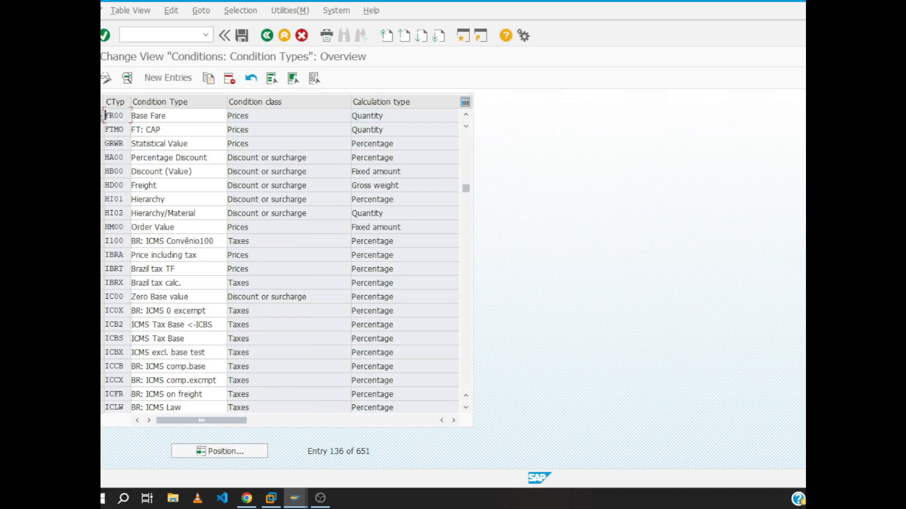
pyautogui.click(127, 78)
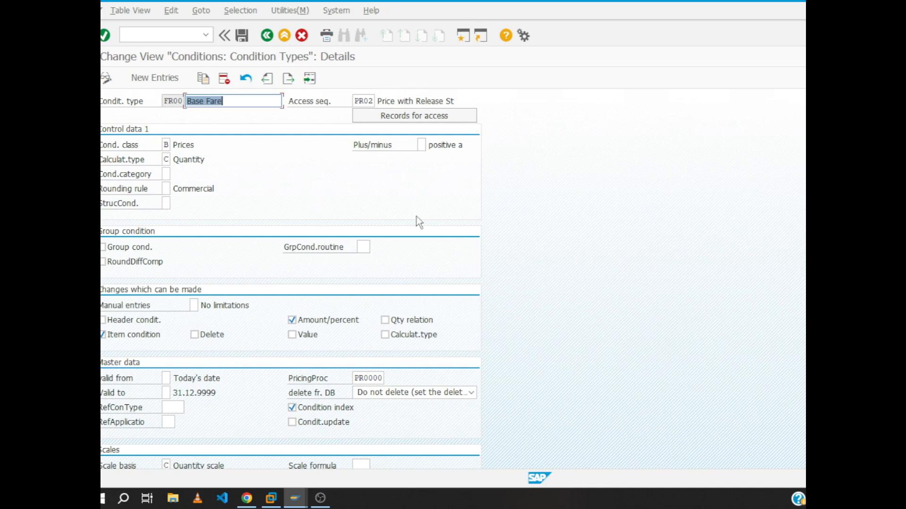
pyautogui.click(284, 81)
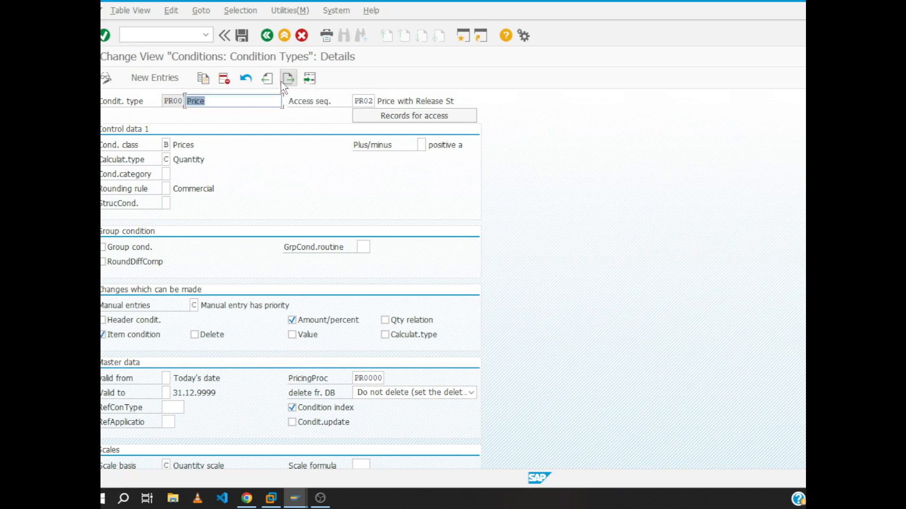
pyautogui.click(267, 80)
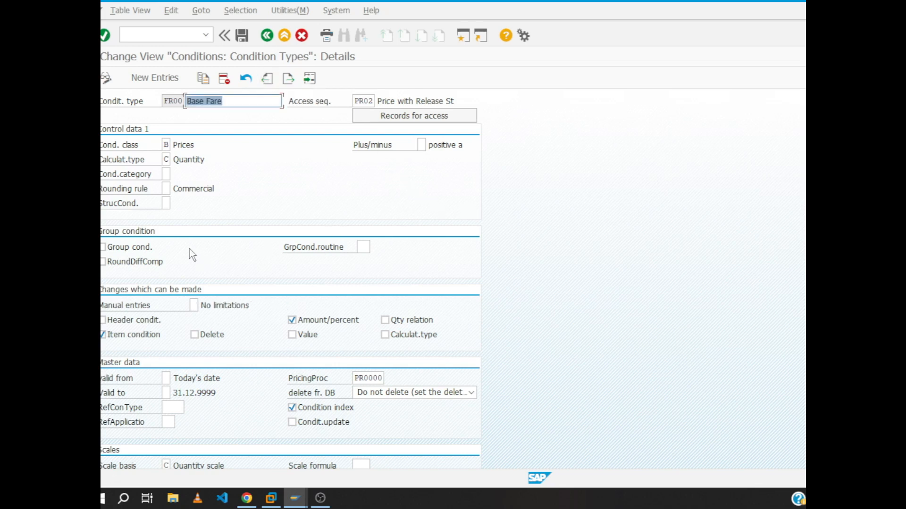
# - Set FR00's manual entries to C, Manual entry has priority, and save the condition type
pyautogui.click(195, 306)
pyautogui.click(205, 305)
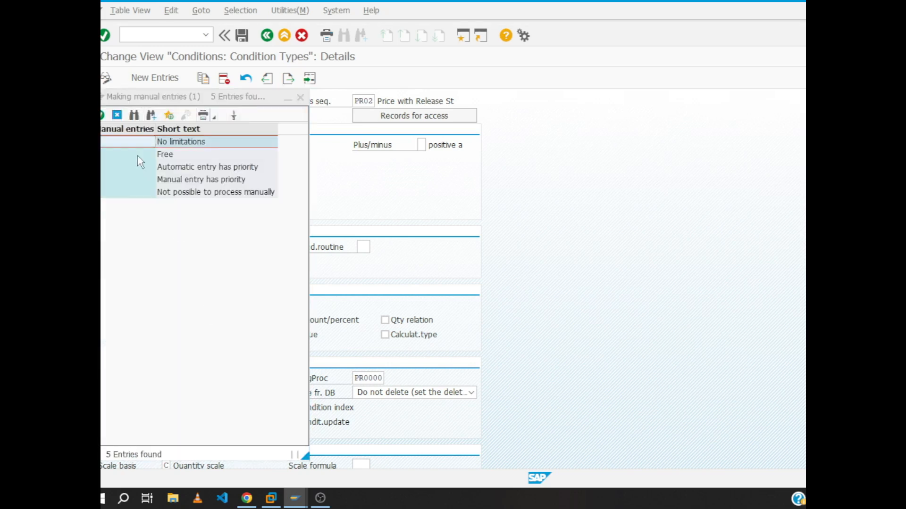
pyautogui.click(171, 184)
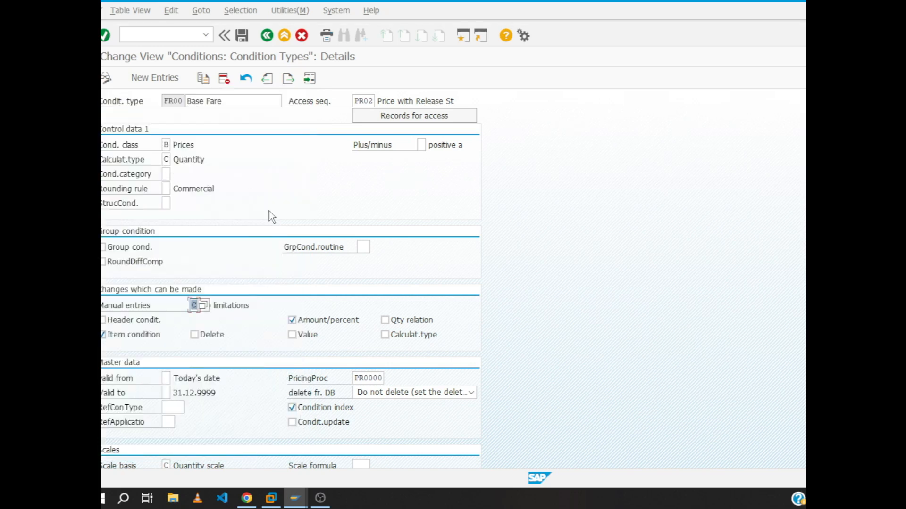
pyautogui.scroll(-1, 269, 211)
pyautogui.scroll(-5, 269, 211)
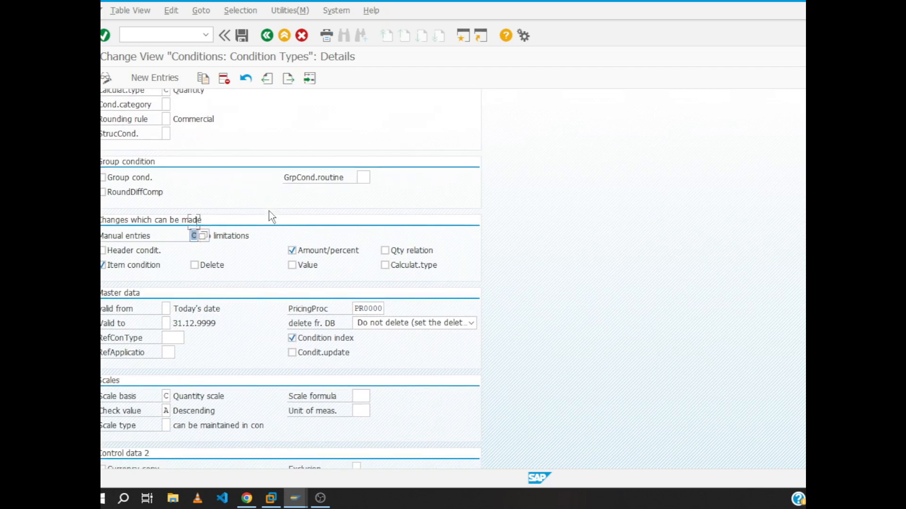
pyautogui.scroll(-1, 272, 217)
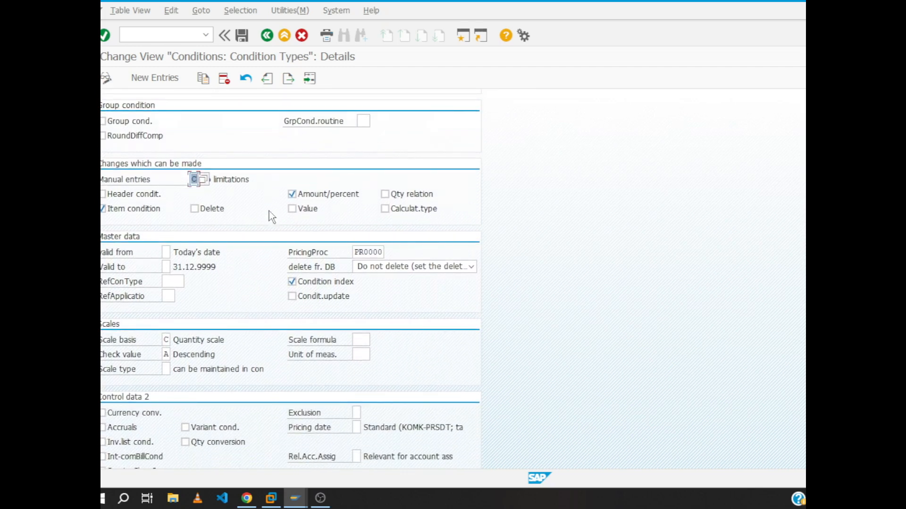
pyautogui.scroll(2, 269, 211)
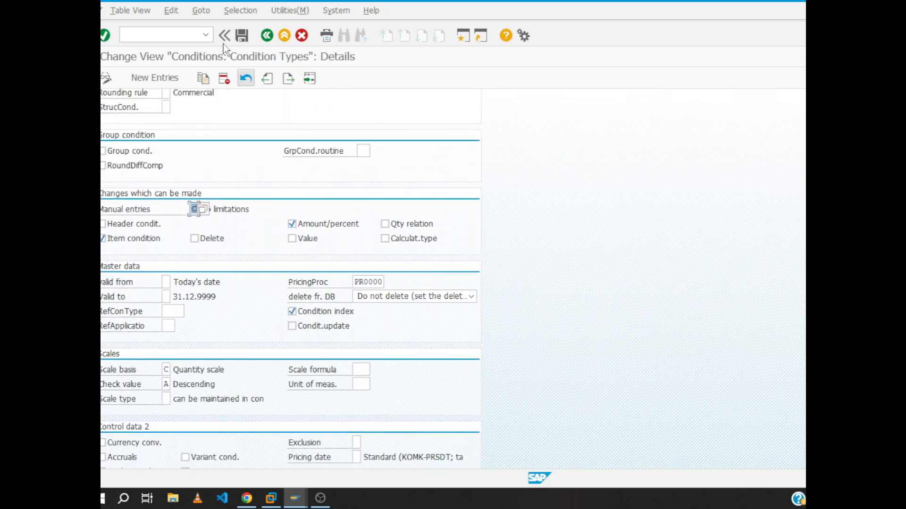
pyautogui.click(241, 35)
pyautogui.click(246, 219)
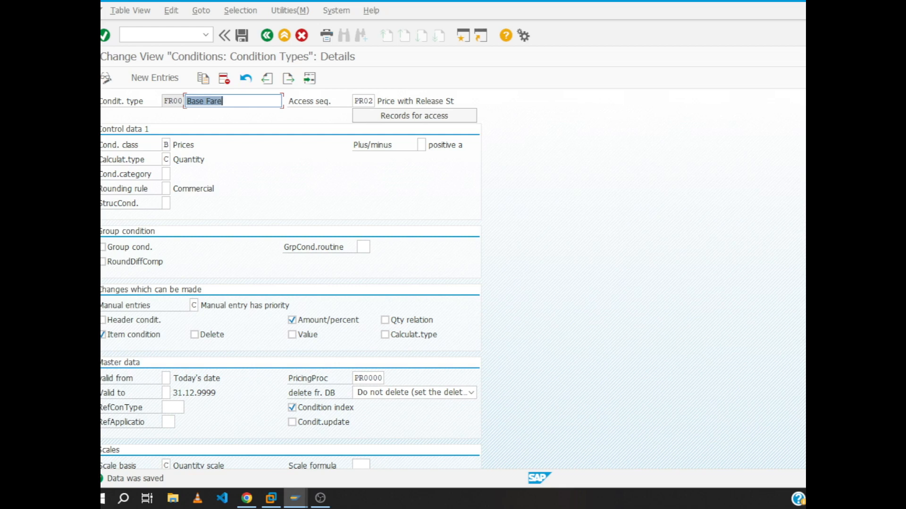
# - Switch to the remote SAP system and position the pricing procedure determination list at sales organization MTBL, distribution channel DS, division PT
pyautogui.doubleClick(373, 100)
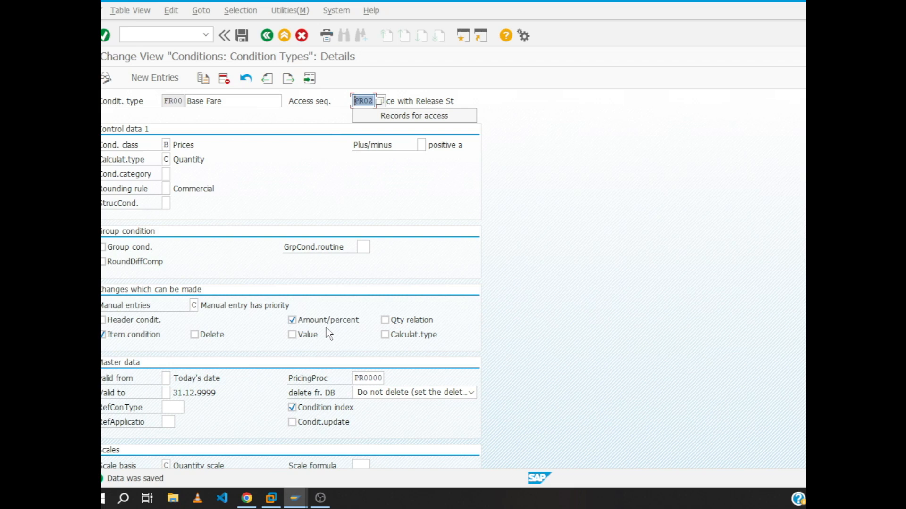
pyautogui.moveTo(292, 496)
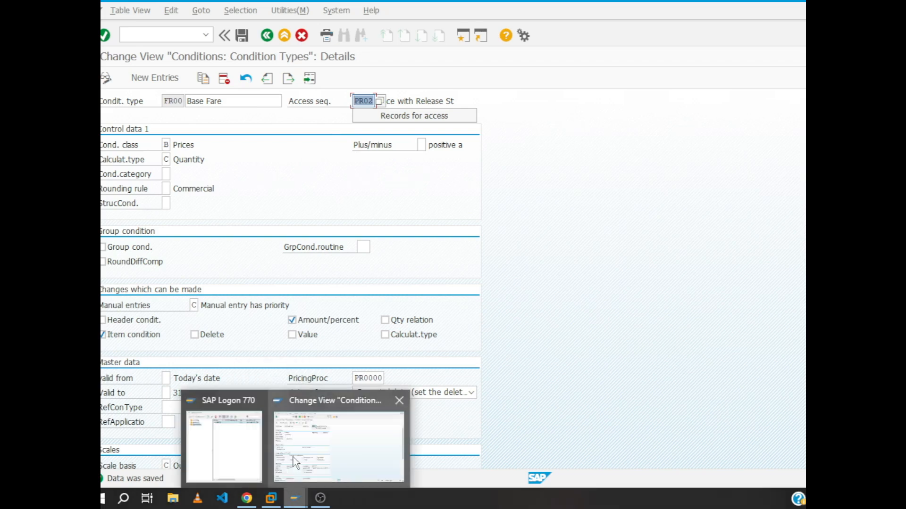
pyautogui.click(247, 497)
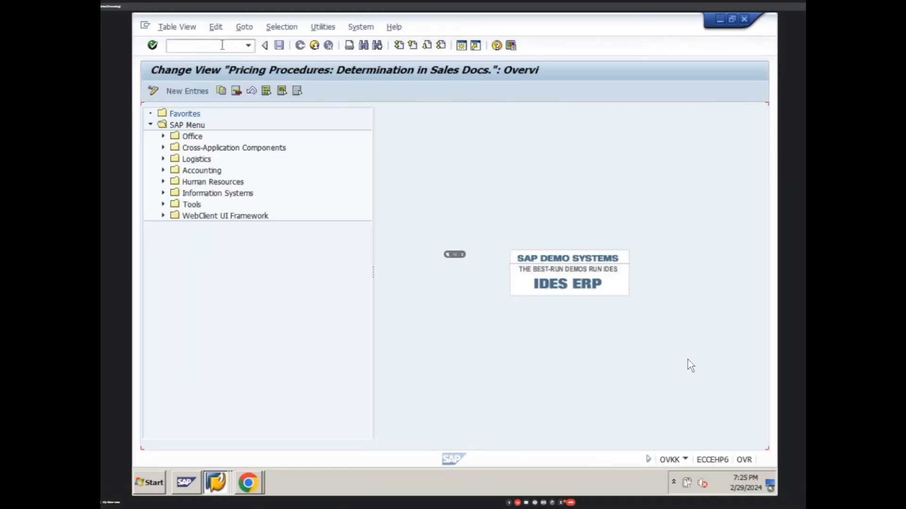
pyautogui.click(260, 377)
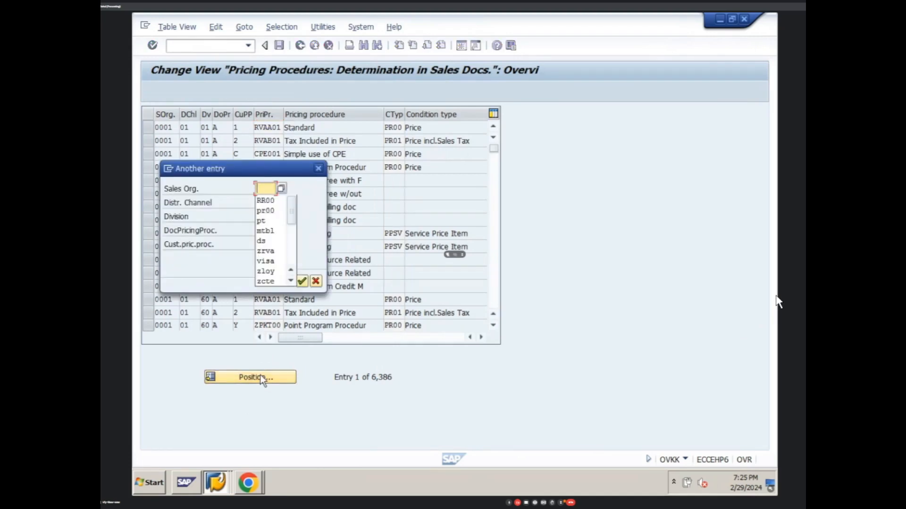
pyautogui.write('MTBL')
pyautogui.press('Tab')
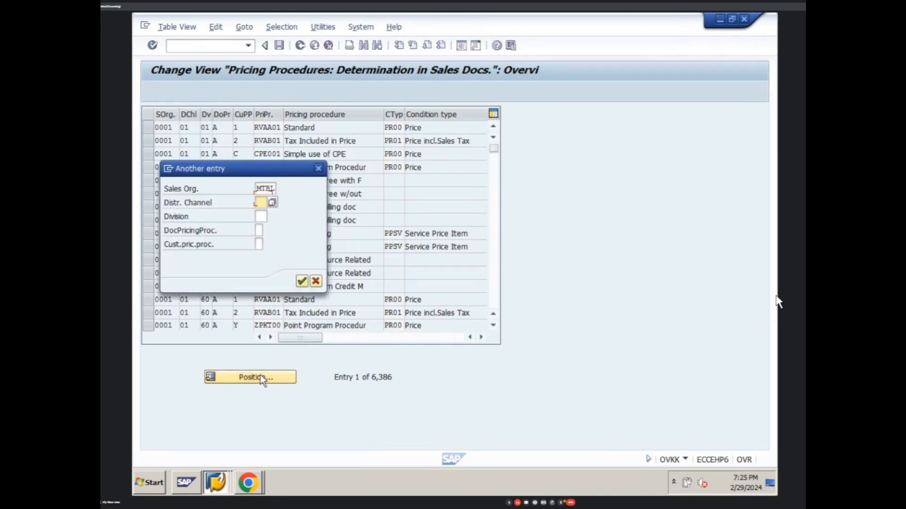
pyautogui.write('ds')
pyautogui.press('Tab')
pyautogui.write('pt')
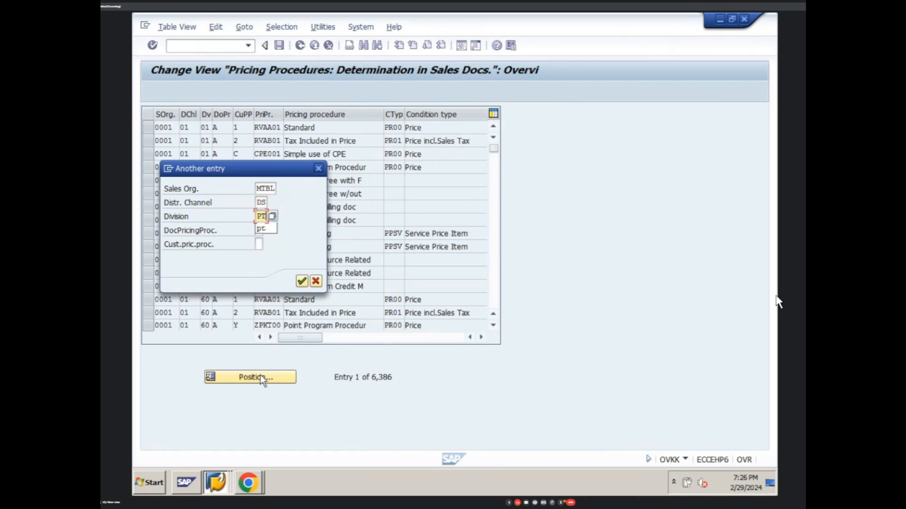
pyautogui.press('Return')
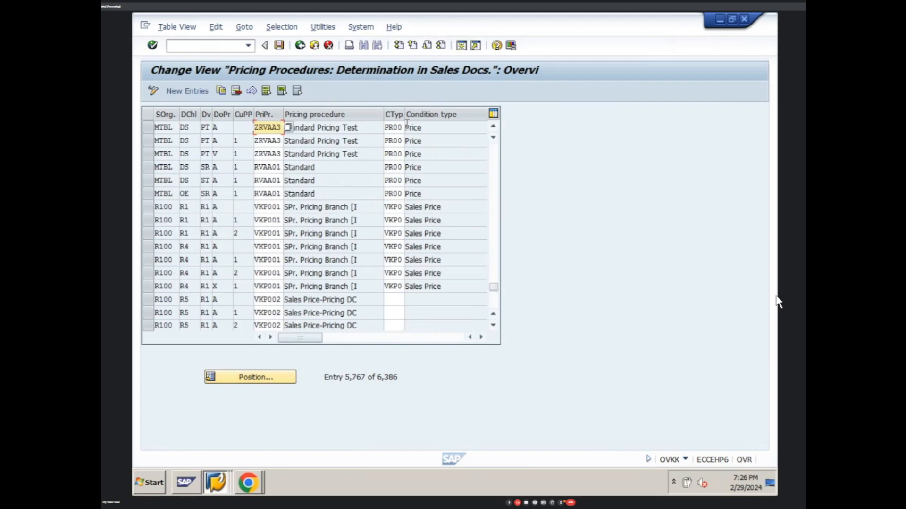
# - Set the condition type to RR00 for the two MTBL/DS/PT entries with document pricing procedure A
pyautogui.click(402, 126)
pyautogui.press('BackSpace')
pyautogui.press('BackSpace')
pyautogui.press('BackSpace')
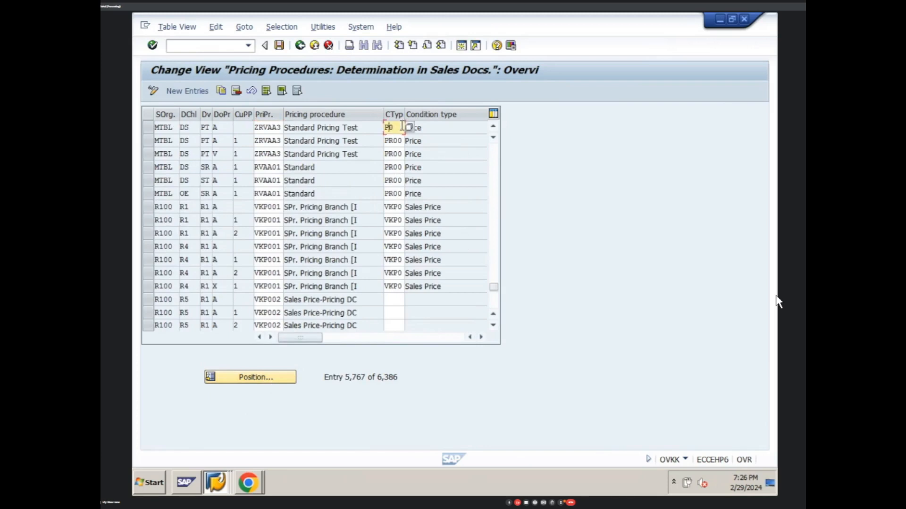
pyautogui.write('RR00')
pyautogui.press('Down')
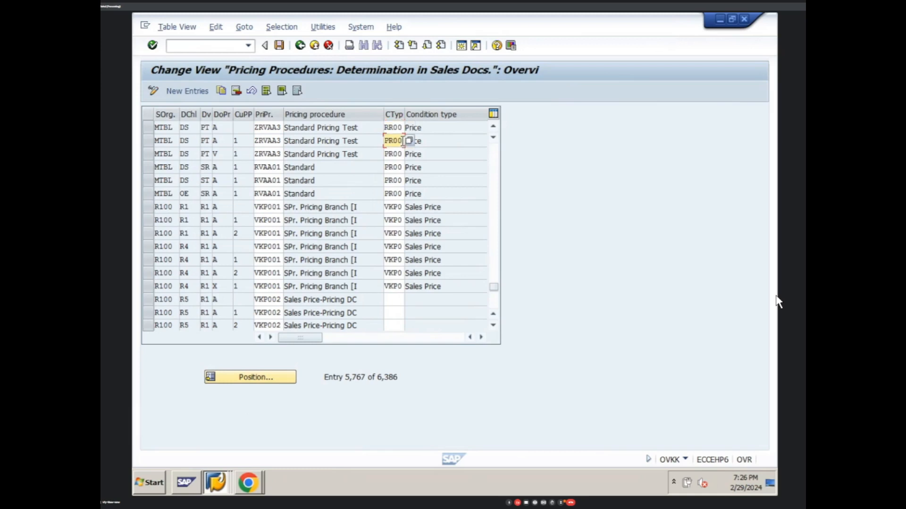
pyautogui.press('BackSpace')
pyautogui.press('BackSpace')
pyautogui.press('BackSpace')
pyautogui.press('BackSpace')
pyautogui.press('Down')
pyautogui.press('Down')
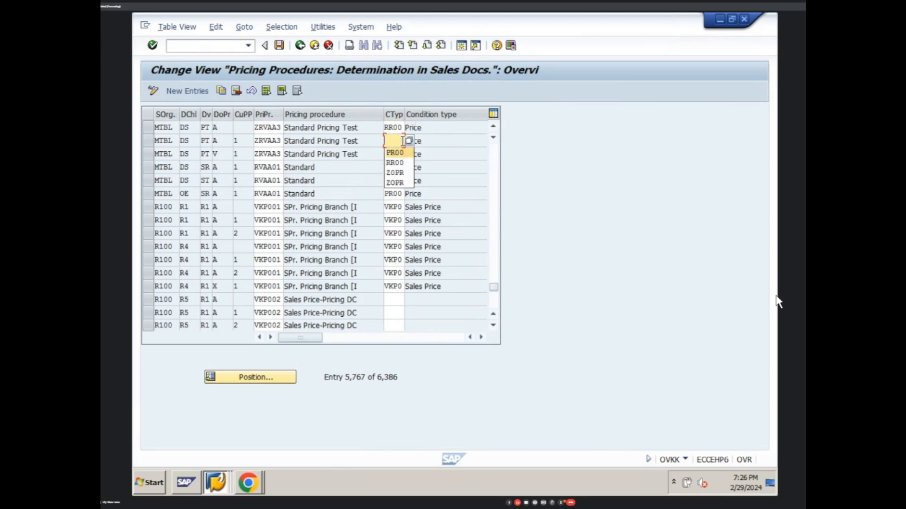
pyautogui.press('Return')
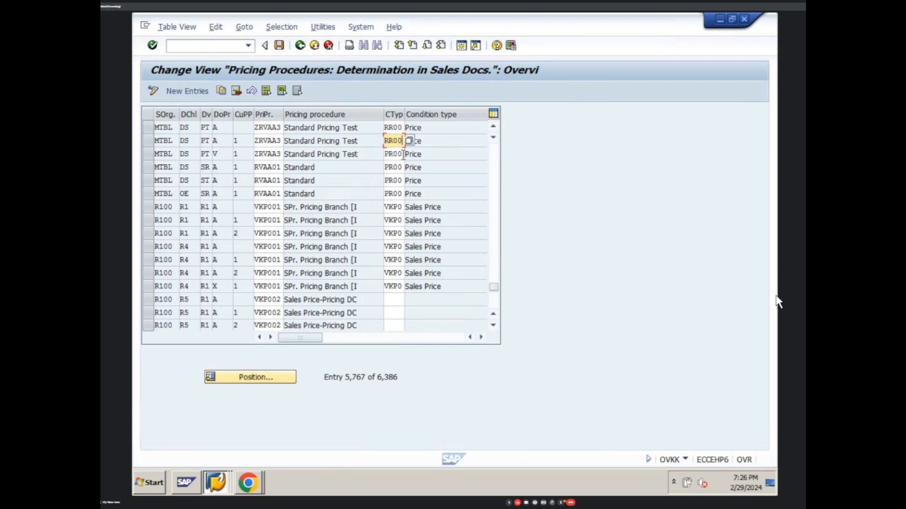
# - Set the condition type to RR00 for the MTBL/DS/PT entry with document pricing procedure V, and save to the proposed customizing request
pyautogui.press('Down')
pyautogui.press('BackSpace')
pyautogui.press('BackSpace')
pyautogui.press('BackSpace')
pyautogui.press('BackSpace')
pyautogui.press('Down')
pyautogui.press('Down')
pyautogui.press('Return')
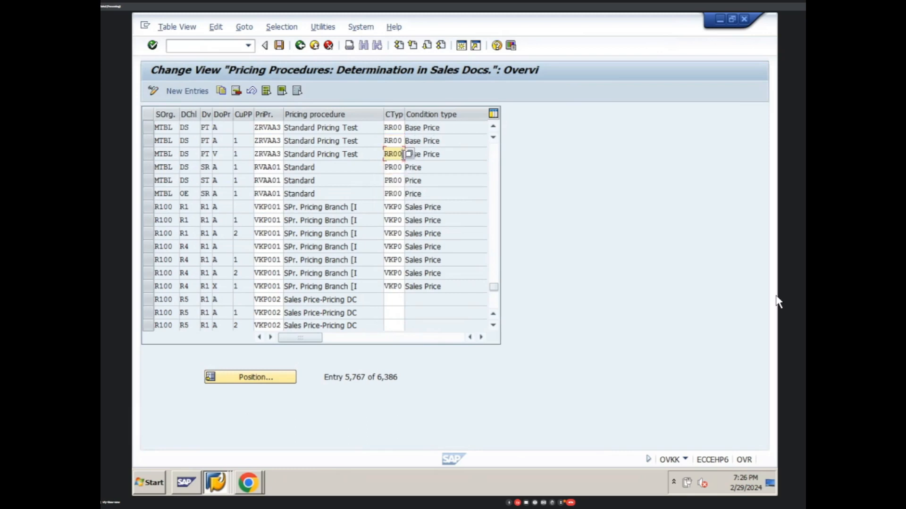
pyautogui.hotkey('ctrl', 's')
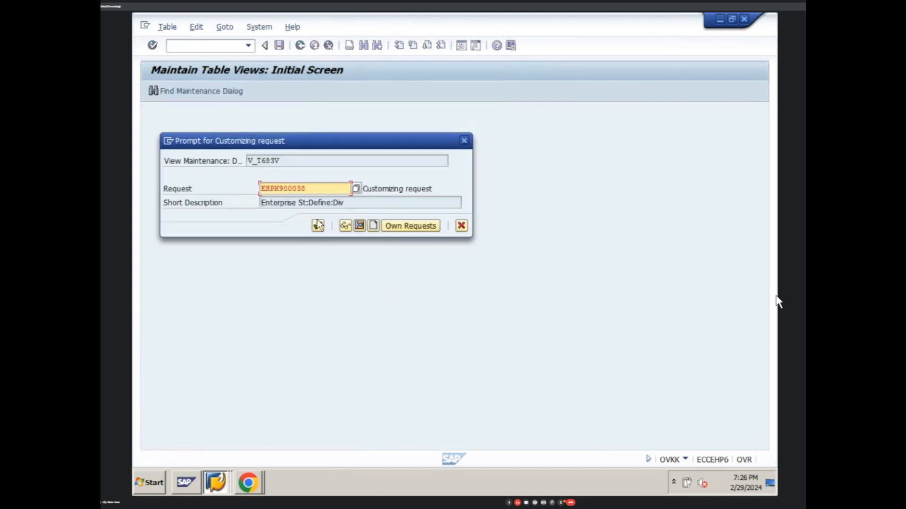
pyautogui.click(317, 226)
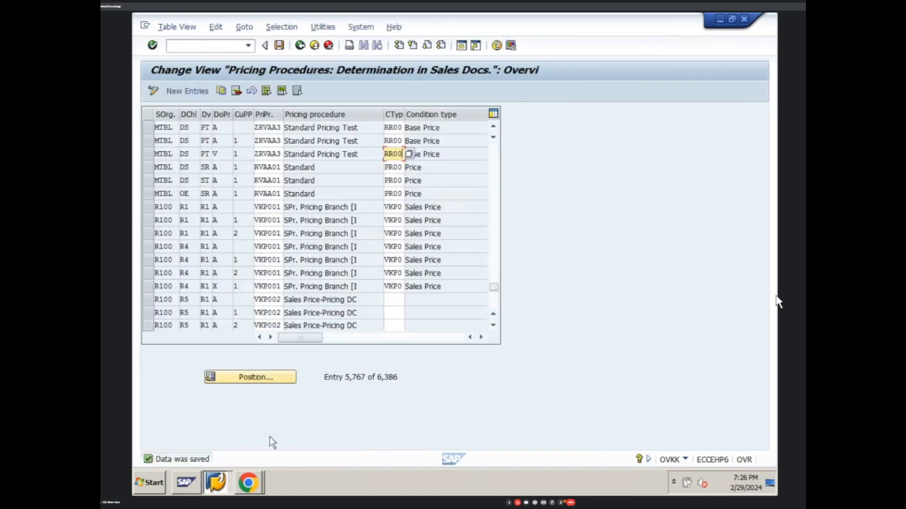
# - Switch to the open standard order test session and exit the order to SAP Easy Access without saving it
pyautogui.click(216, 482)
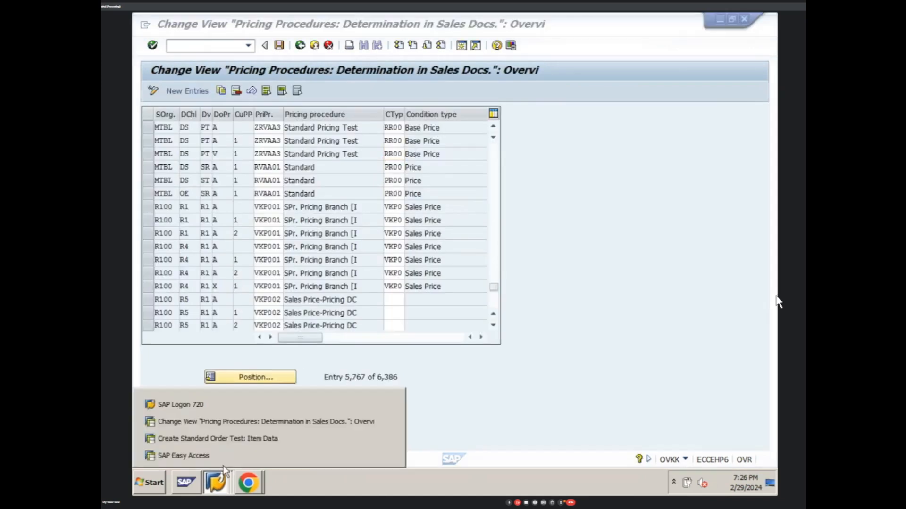
pyautogui.click(240, 440)
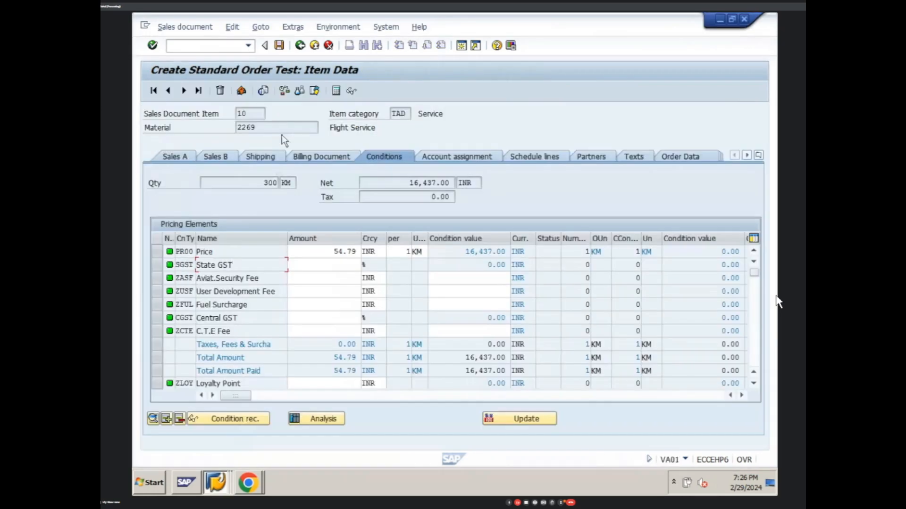
pyautogui.click(299, 45)
pyautogui.click(300, 46)
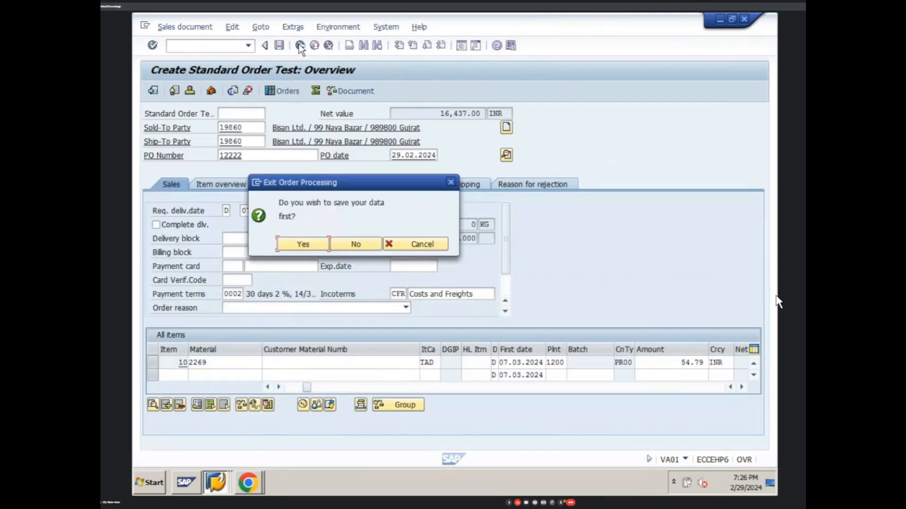
pyautogui.click(355, 245)
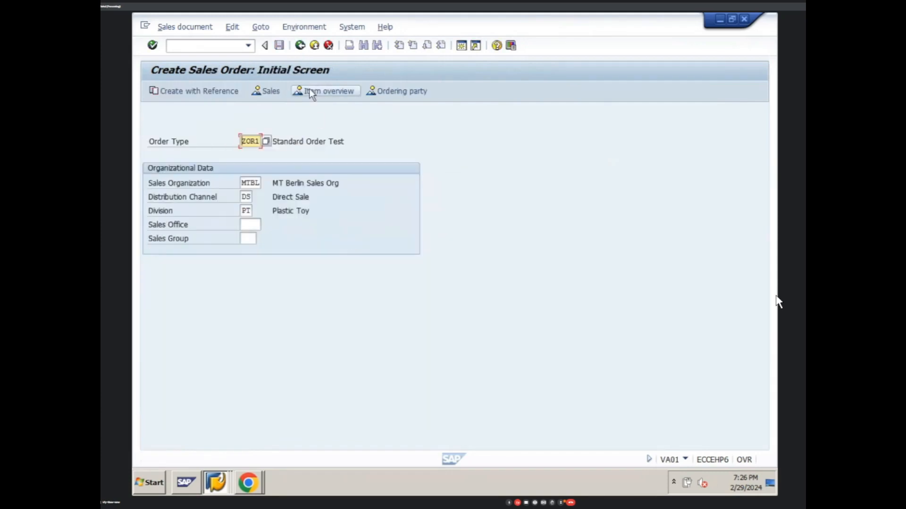
pyautogui.click(299, 45)
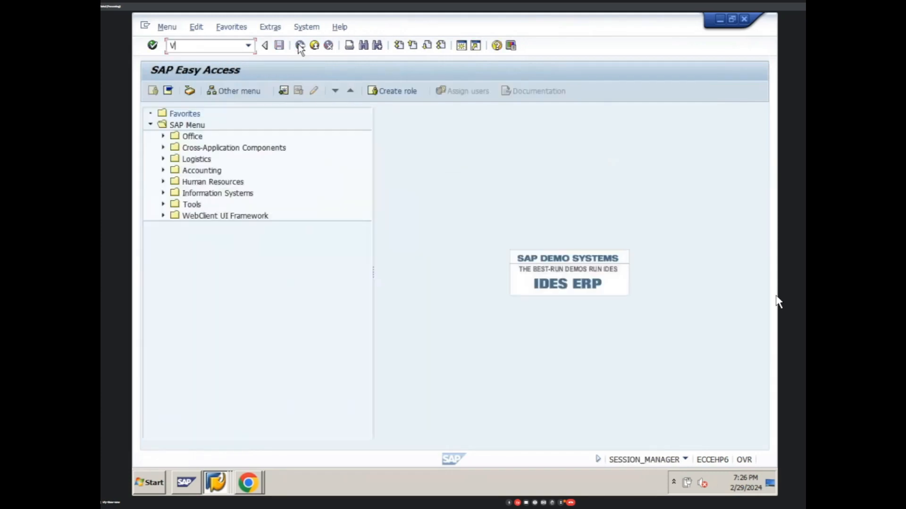
# - Start a new ZOR1 sales order in VA01 for MTBL/DS/PT, accept the proposed sold-to party, and enter the PO number
pyautogui.press('Return')
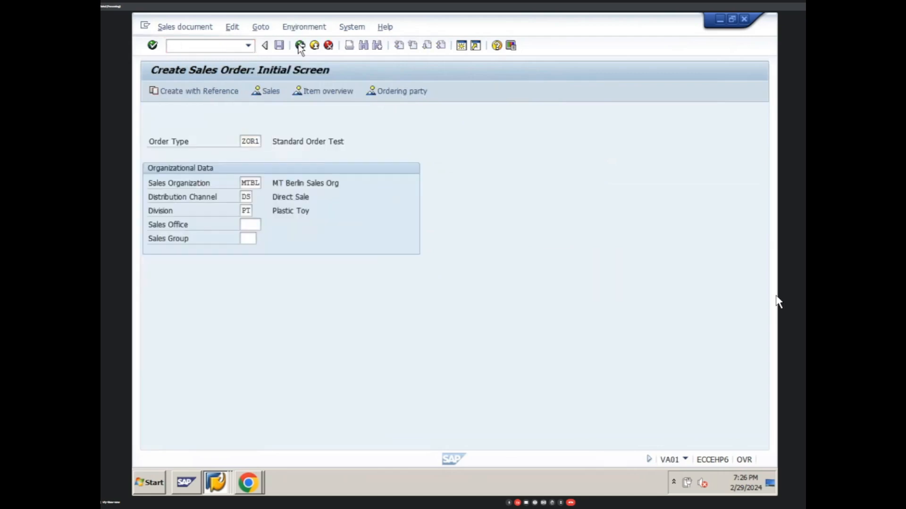
pyautogui.press('Return')
pyautogui.press('Return')
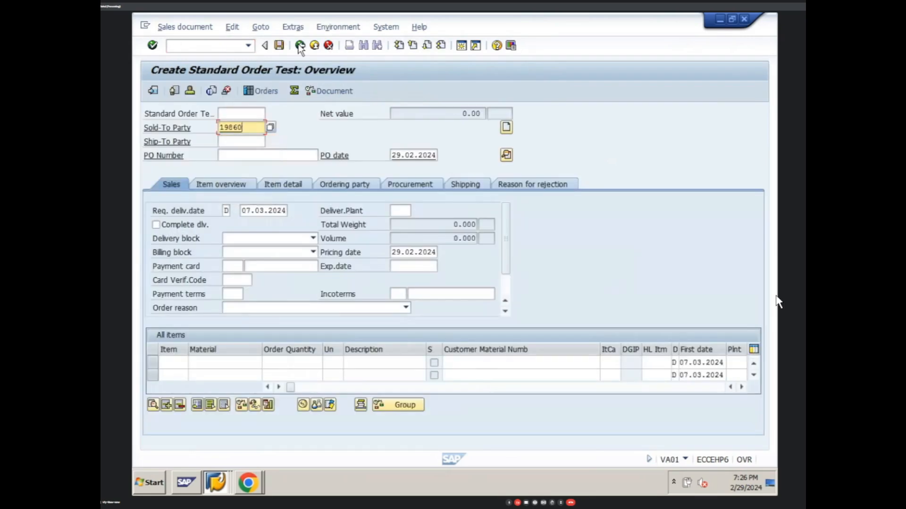
pyautogui.press('Return')
pyautogui.press('Return')
pyautogui.click(245, 155)
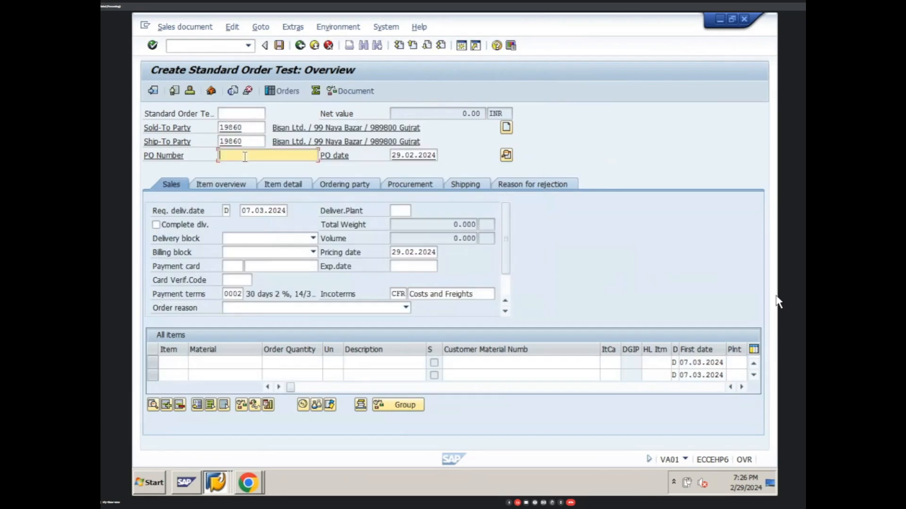
pyautogui.write('12222')
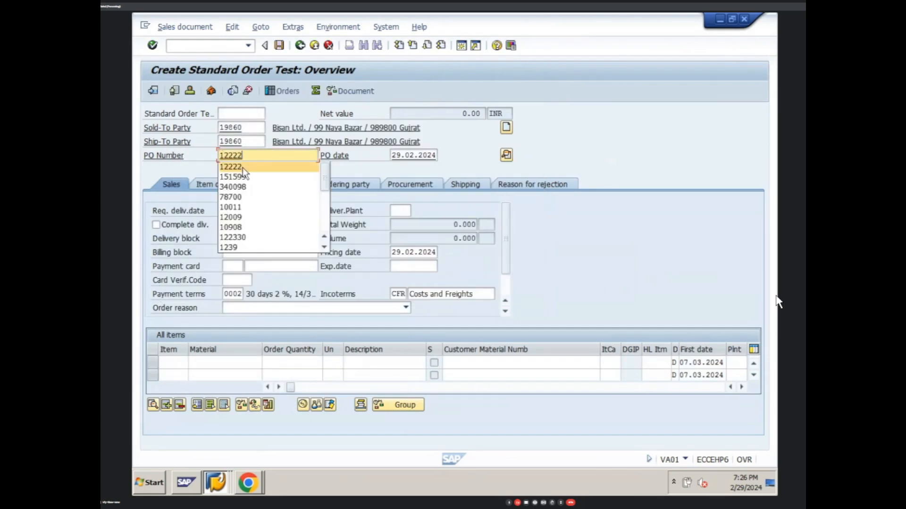
pyautogui.click(242, 168)
# - Add an order item for material 2269 with quantity 300 and dismiss the information message
pyautogui.click(217, 366)
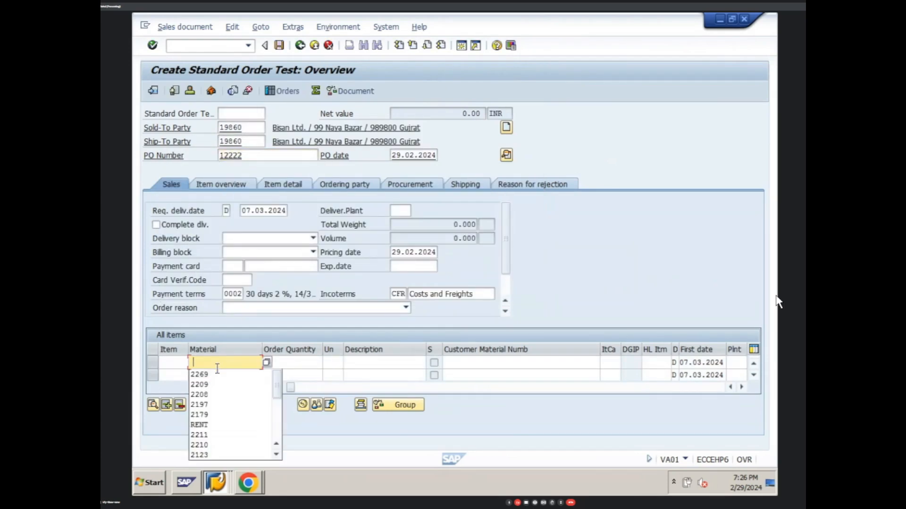
pyautogui.click(216, 375)
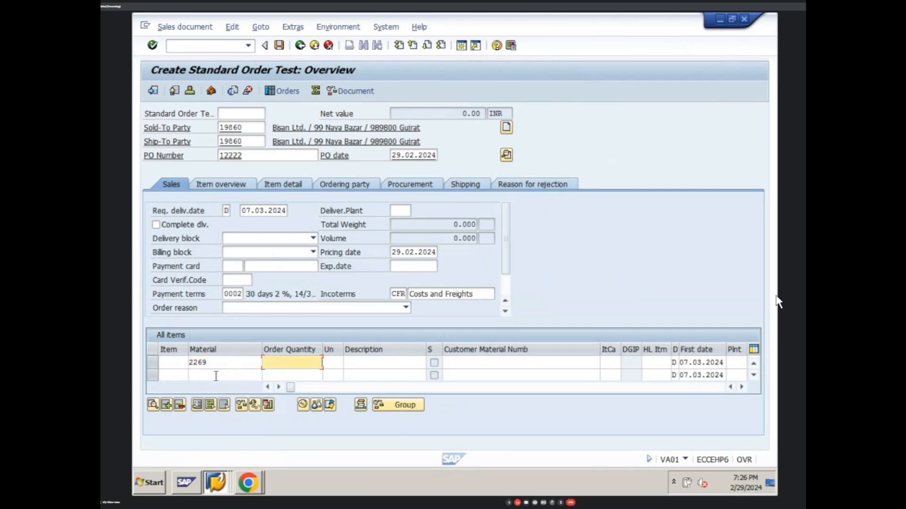
pyautogui.write('300')
pyautogui.press('Return')
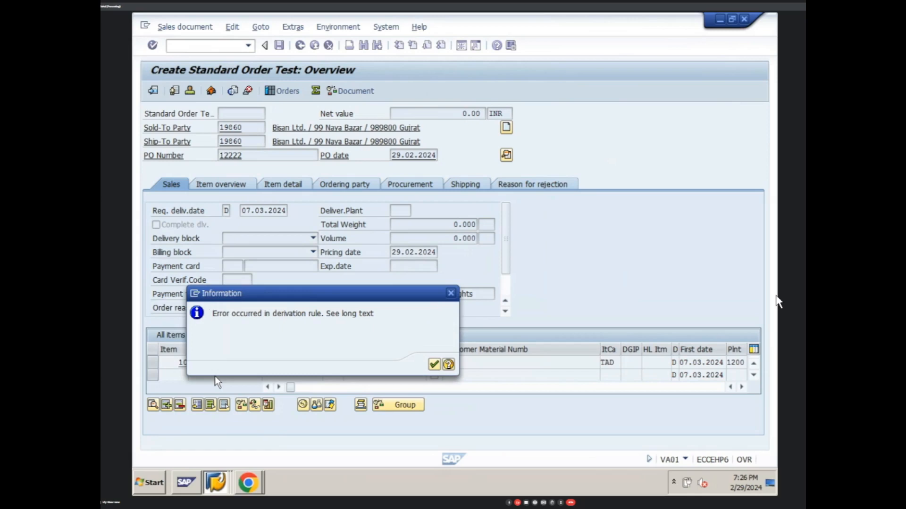
pyautogui.press('Return')
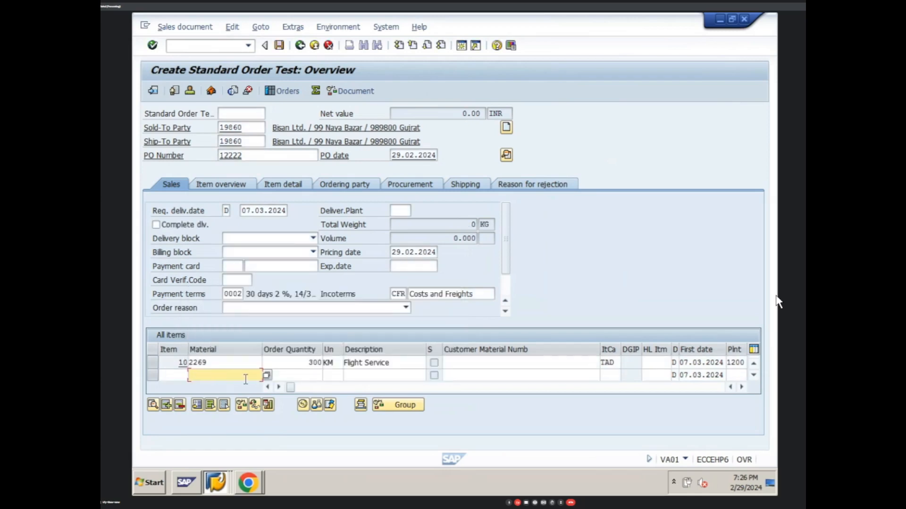
# - Set the RR00 amount of order item 10 to 54.79 INR
pyautogui.click(740, 385)
pyautogui.click(741, 386)
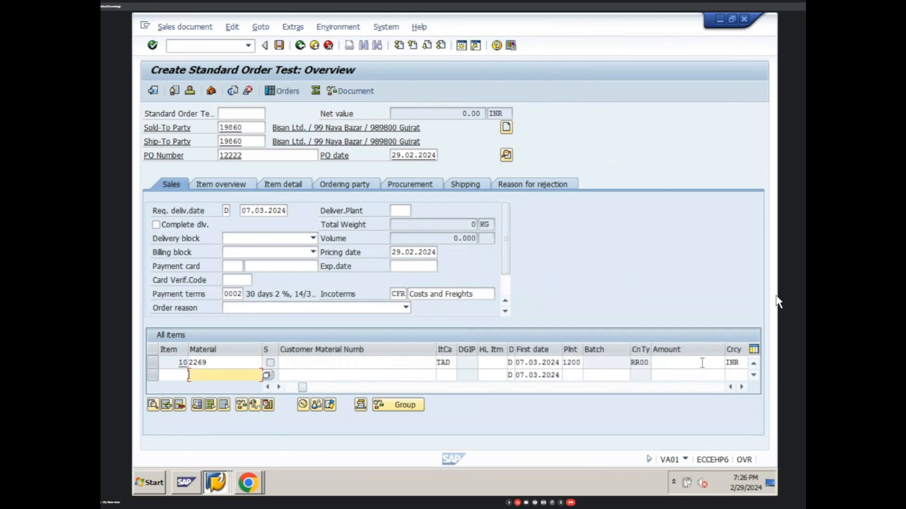
pyautogui.click(702, 363)
pyautogui.click(707, 372)
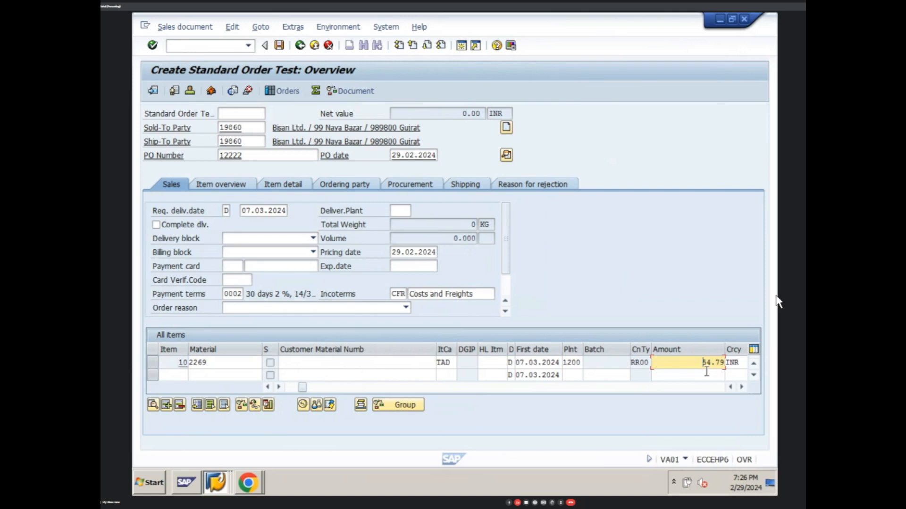
pyautogui.press('Return')
pyautogui.press('Return')
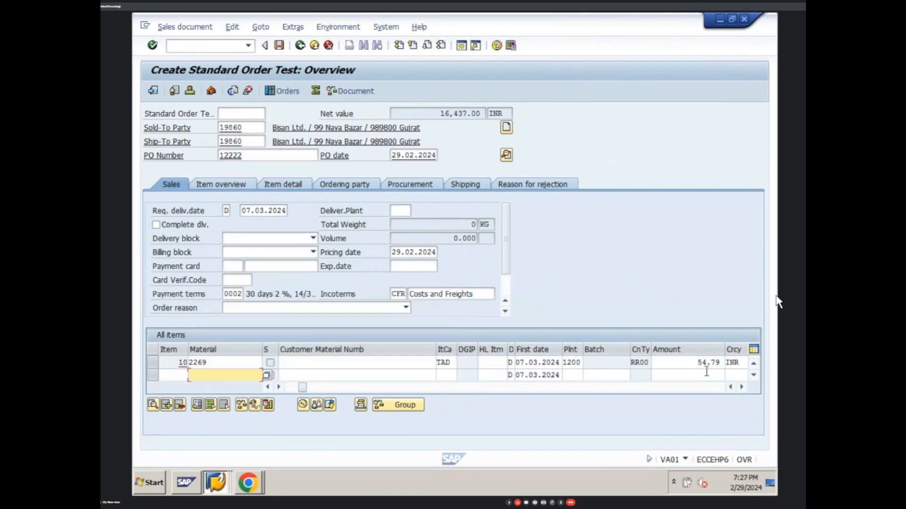
# - Open the conditions of order item 10 and examine its pricing elements, especially the Base Price RR00 lines
pyautogui.click(153, 362)
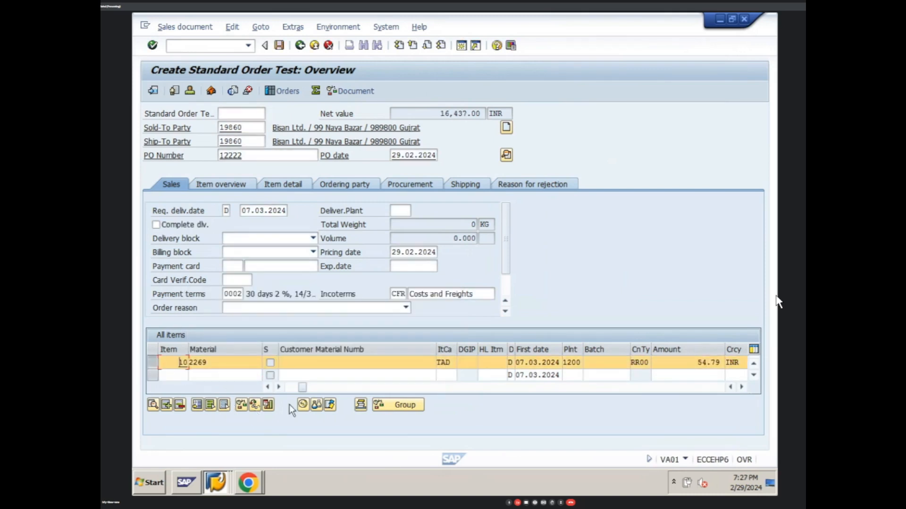
pyautogui.click(303, 404)
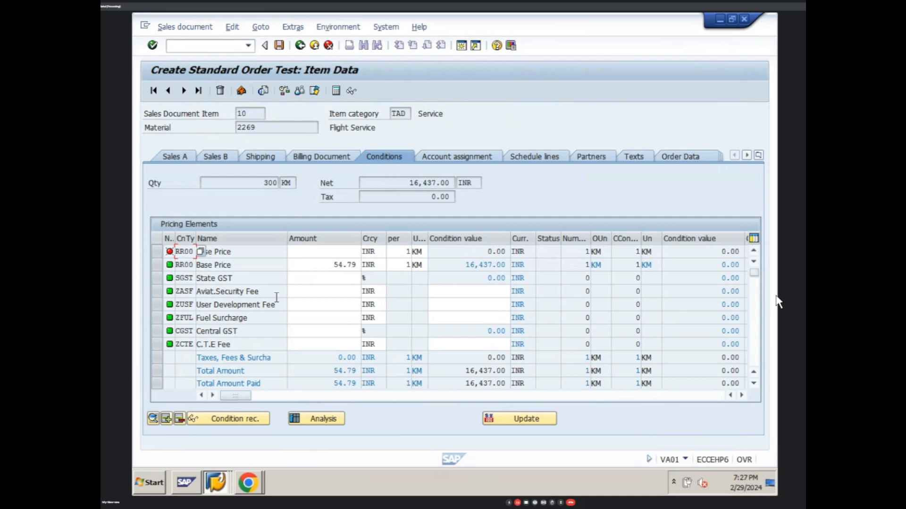
pyautogui.click(273, 267)
# - Switch to the session with the pricing procedure determination overview for sales documents
pyautogui.click(218, 486)
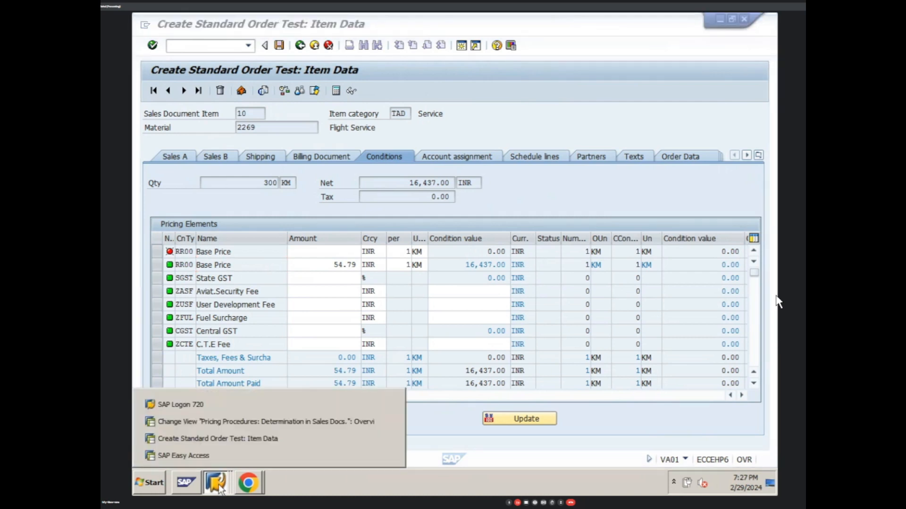
pyautogui.click(236, 424)
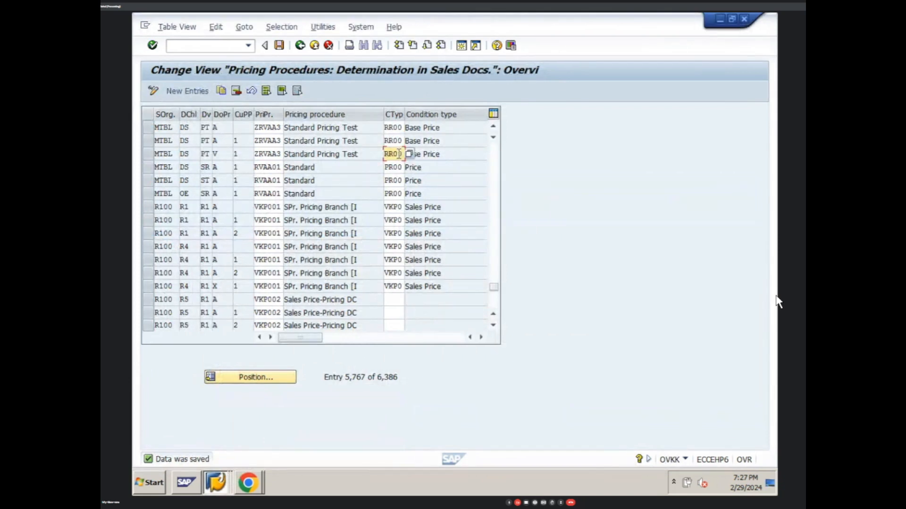
# - Try condition type PR00 for the MTBL/DS/PT entries with document procedure V and with document procedure A without customer procedure
pyautogui.press('BackSpace')
pyautogui.press('BackSpace')
pyautogui.press('BackSpace')
pyautogui.press('BackSpace')
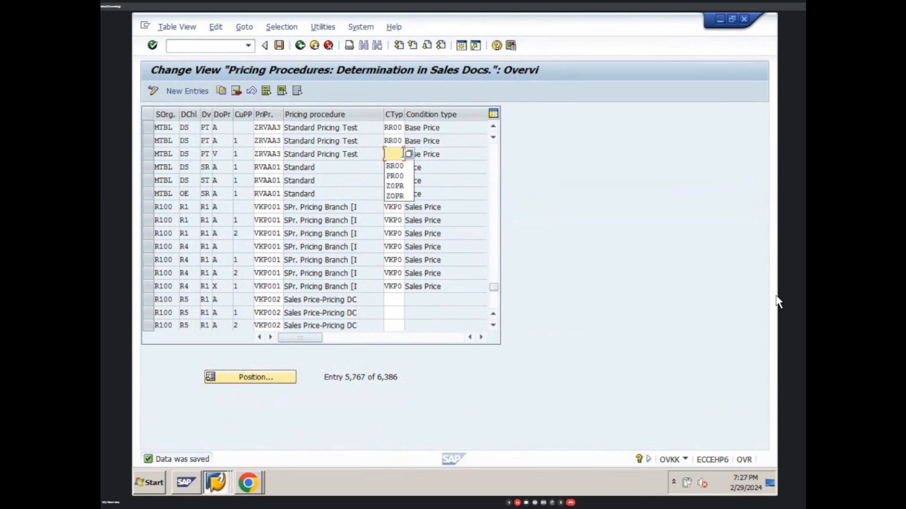
pyautogui.press('Down')
pyautogui.press('Down')
pyautogui.press('Return')
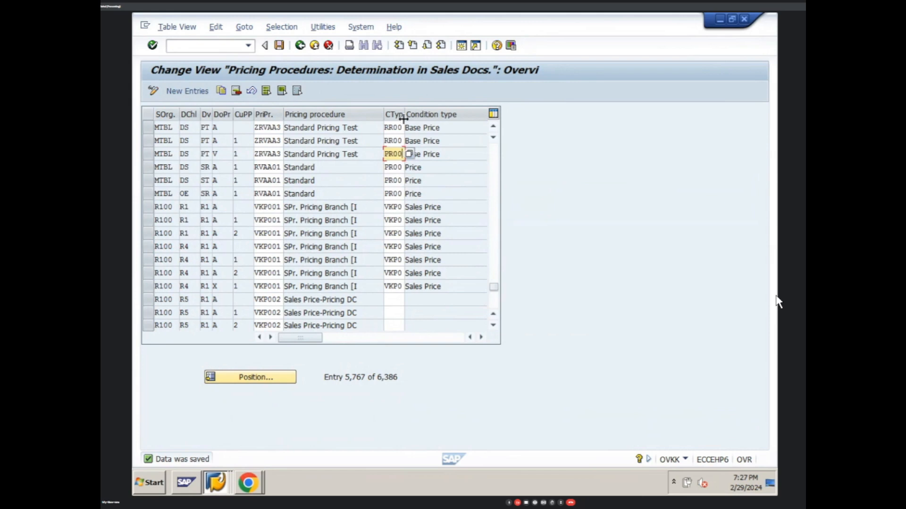
pyautogui.press('Up')
pyautogui.press('Up')
pyautogui.press('BackSpace')
pyautogui.press('BackSpace')
pyautogui.press('BackSpace')
pyautogui.press('BackSpace')
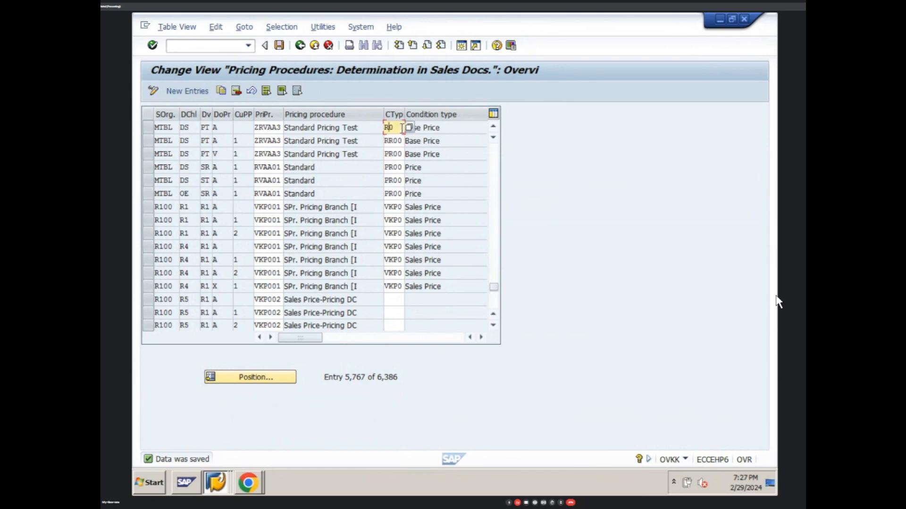
pyautogui.write('PR00')
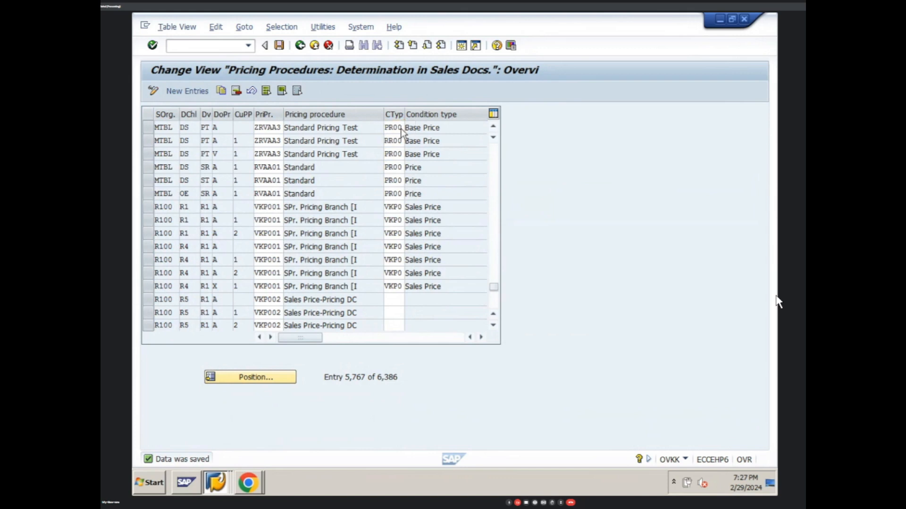
pyautogui.press('Return')
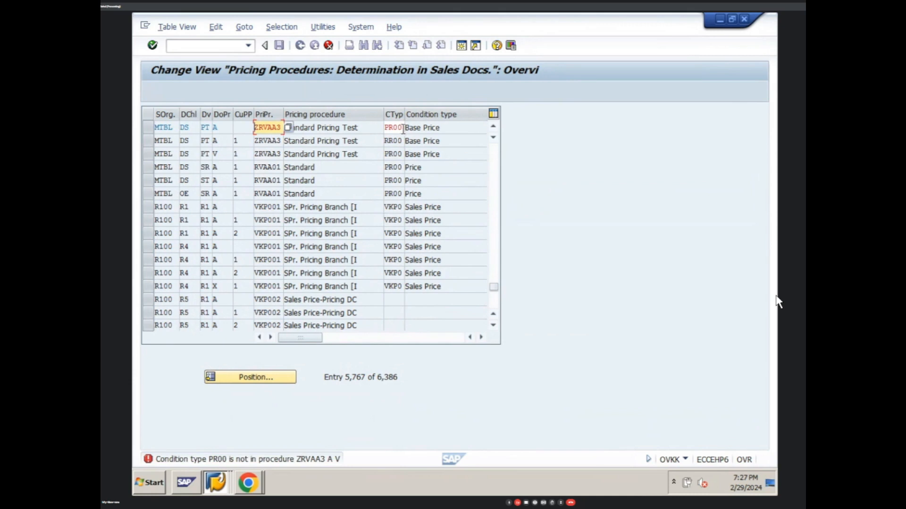
# - Clear the condition type of the MTBL/DS/PT entry with document procedure A and no customer procedure
pyautogui.click(404, 129)
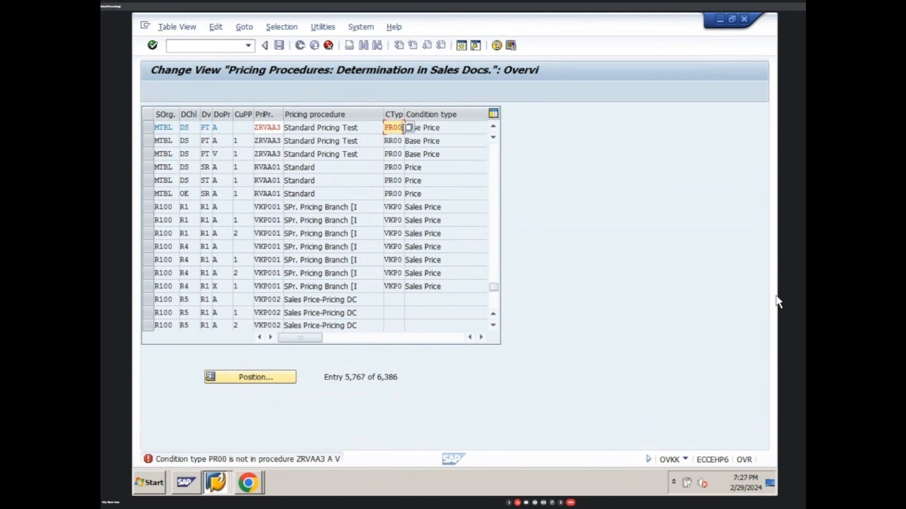
pyautogui.press('BackSpace')
pyautogui.press('BackSpace')
pyautogui.press('BackSpace')
pyautogui.press('BackSpace')
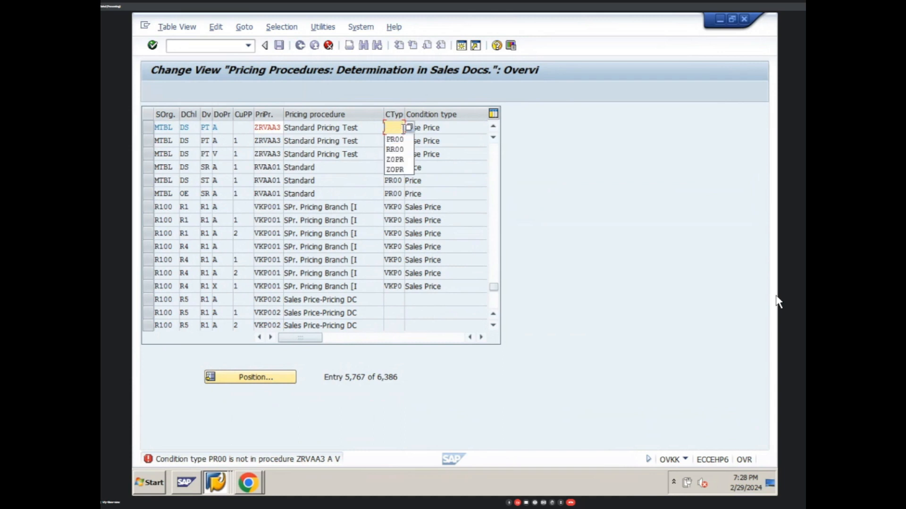
pyautogui.press('Down')
pyautogui.press('Down')
pyautogui.press('Return')
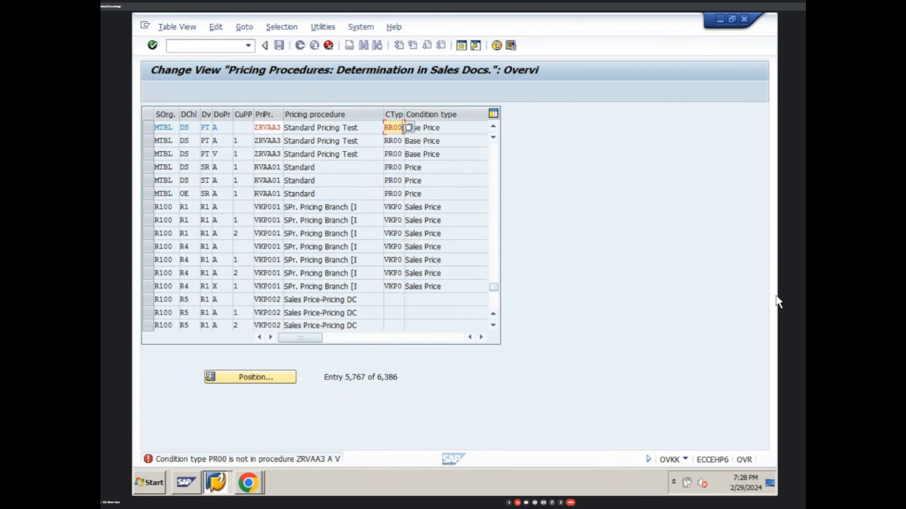
pyautogui.press('BackSpace')
pyautogui.press('BackSpace')
pyautogui.press('BackSpace')
pyautogui.press('BackSpace')
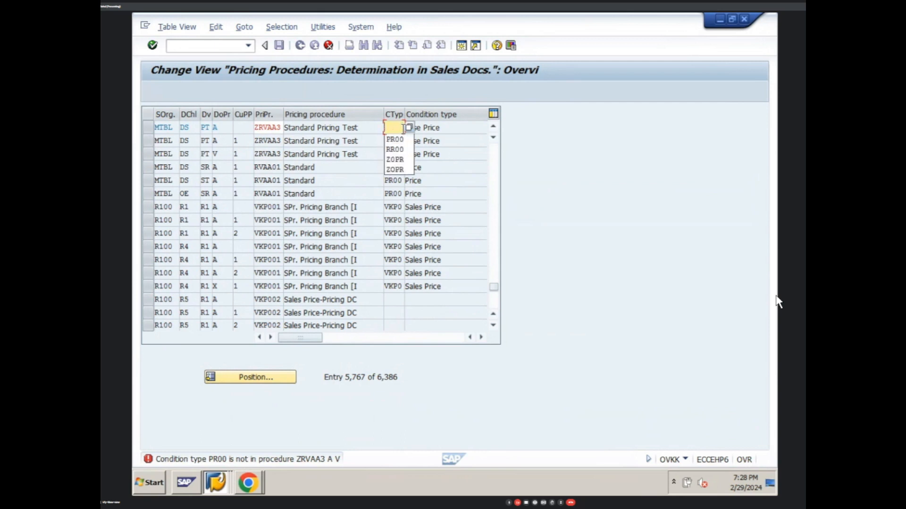
pyautogui.press('Return')
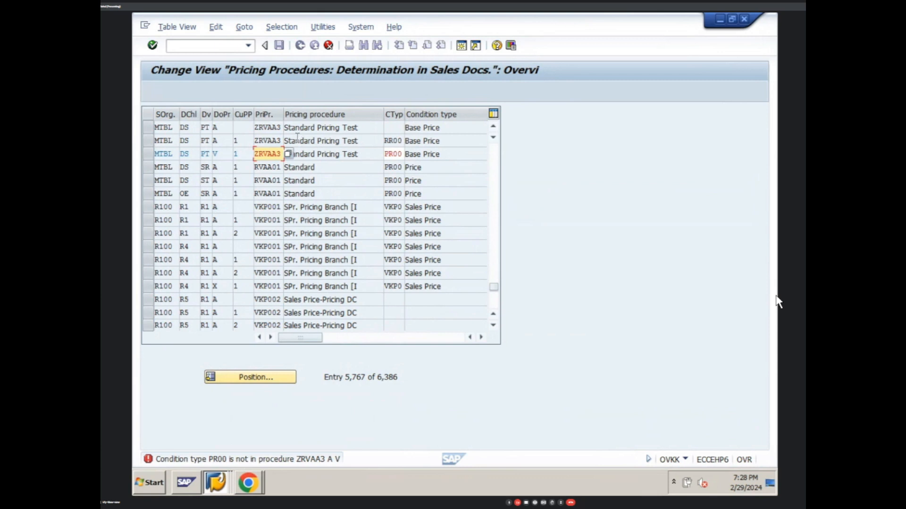
# - Clear the condition type of the MTBL/DS/PT entry with document procedure V and save the determination table
pyautogui.click(392, 141)
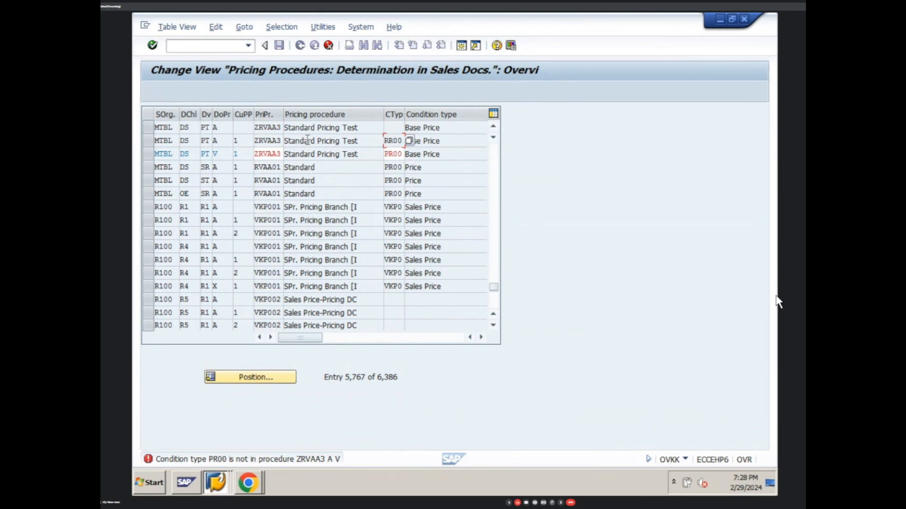
pyautogui.doubleClick(402, 156)
pyautogui.press('BackSpace')
pyautogui.press('BackSpace')
pyautogui.press('BackSpace')
pyautogui.press('BackSpace')
pyautogui.press('Return')
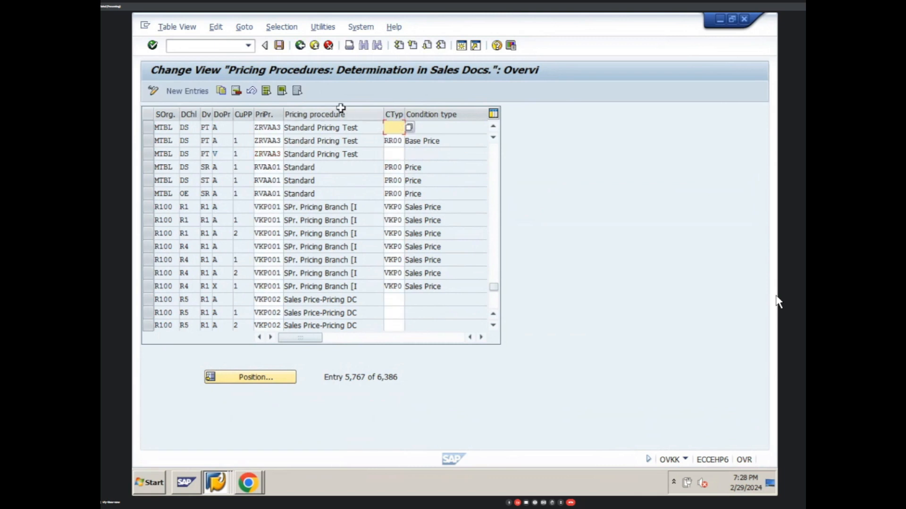
pyautogui.click(281, 49)
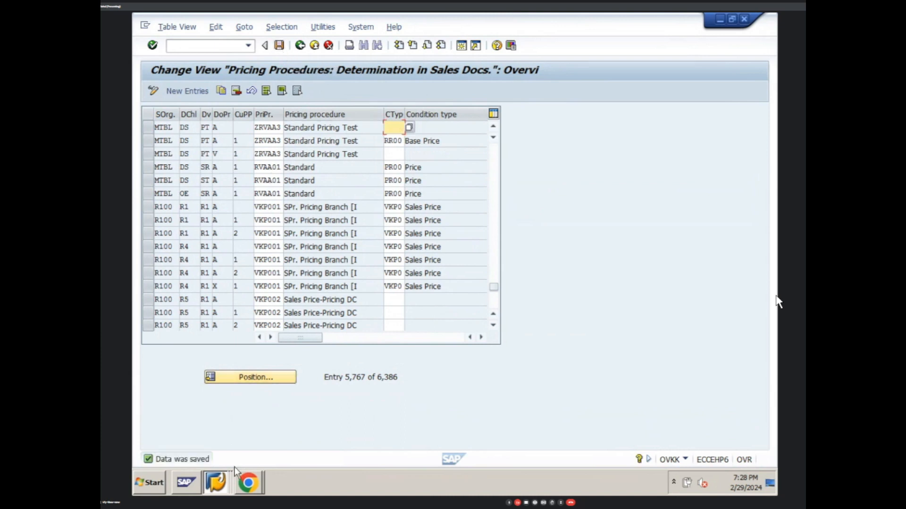
# - Return to the open sales order session and exit the order without saving it
pyautogui.click(223, 488)
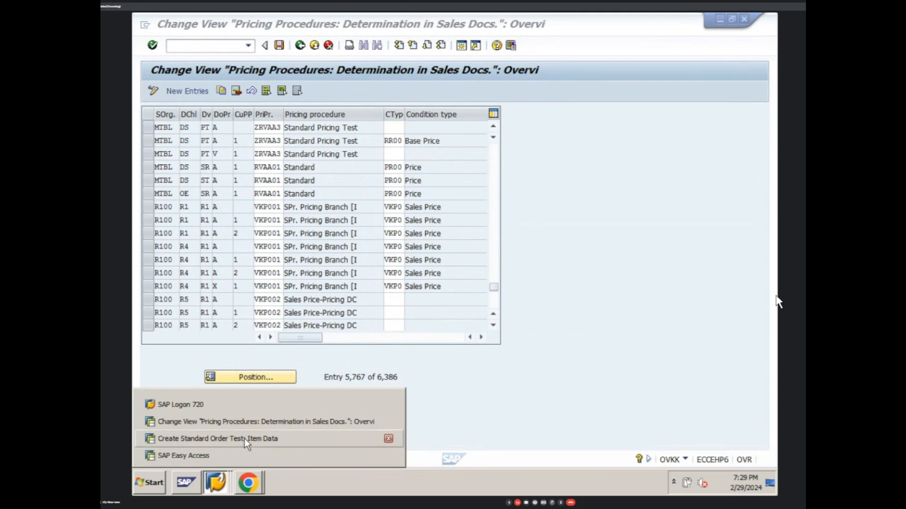
pyautogui.click(246, 441)
pyautogui.click(300, 45)
pyautogui.click(300, 45)
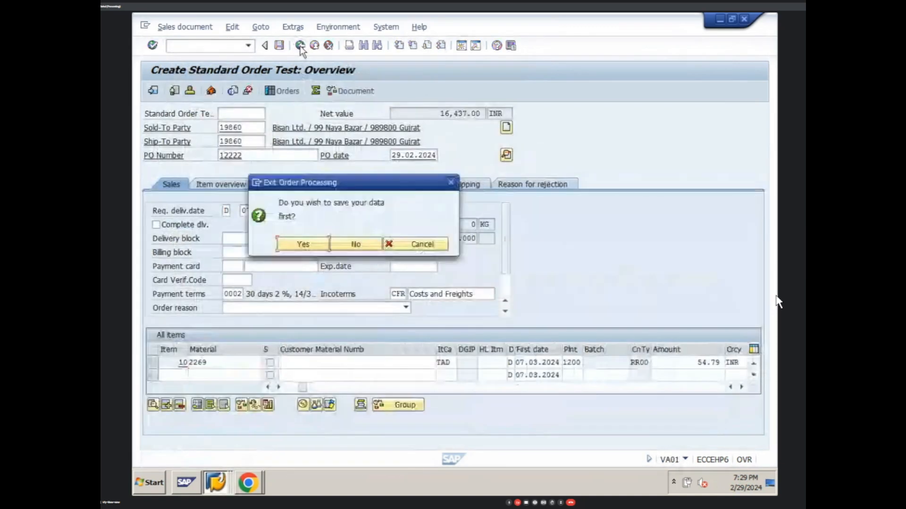
pyautogui.click(344, 247)
pyautogui.click(300, 45)
# - Start a new test order in VA01, accept the proposed sold-to and ship-to parties, and fill in the PO number
pyautogui.write('VA01')
pyautogui.press('Return')
pyautogui.press('Return')
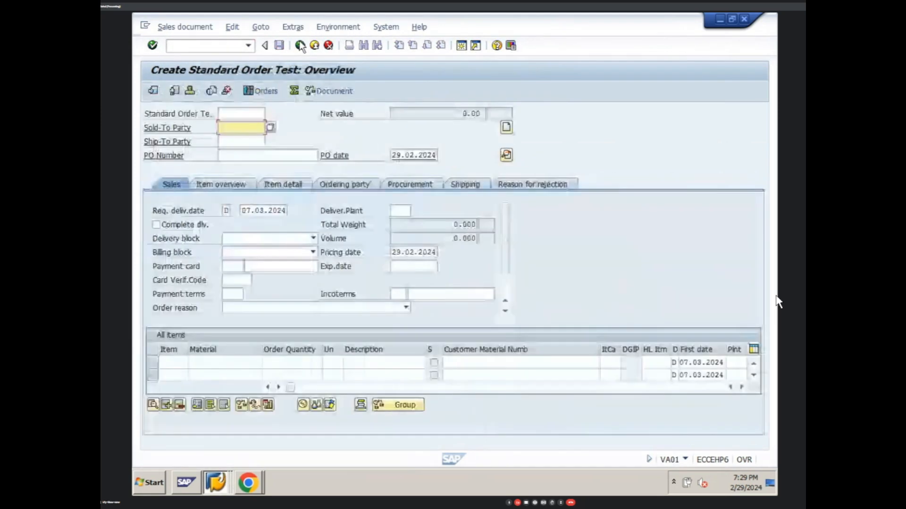
pyautogui.press('Return')
pyautogui.press('Return')
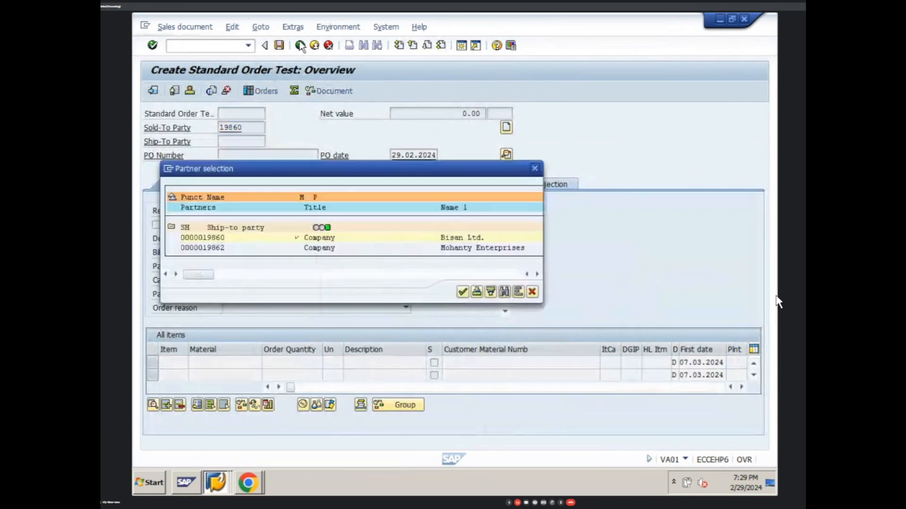
pyautogui.press('Return')
pyautogui.click(236, 157)
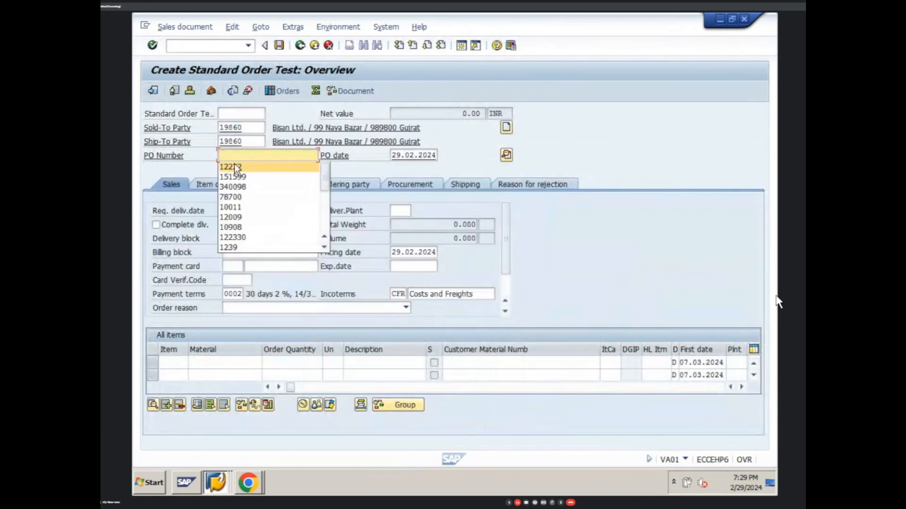
pyautogui.click(234, 163)
# - Add material 2269 with quantity 300 as the first order item and dismiss the information message
pyautogui.click(208, 363)
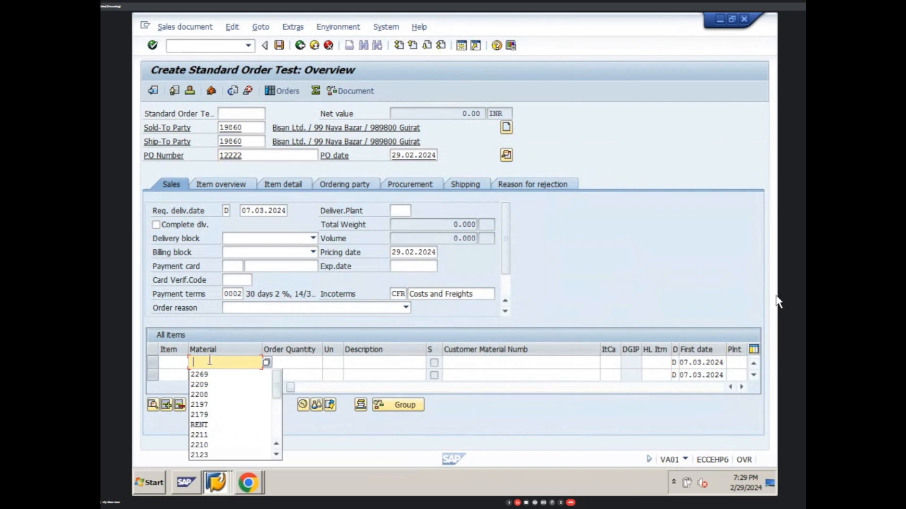
pyautogui.click(208, 378)
pyautogui.write('100')
pyautogui.press('Return')
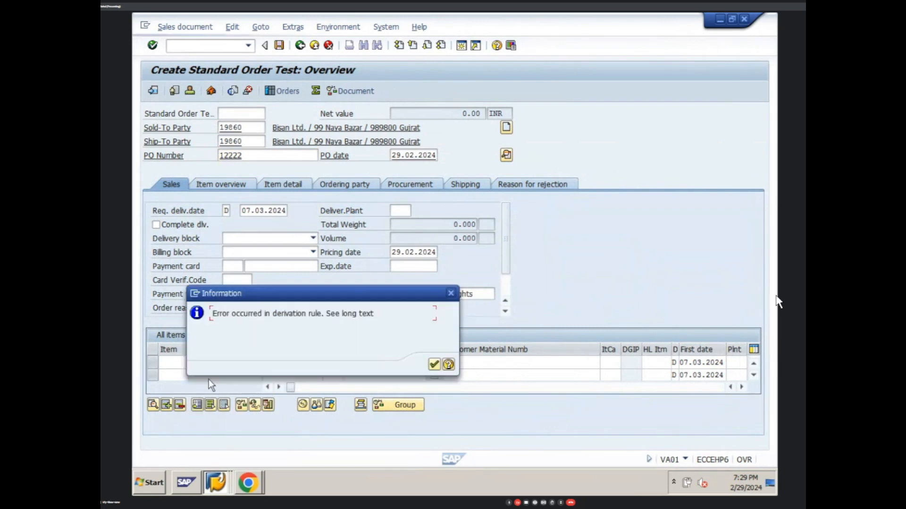
pyautogui.click(434, 364)
# - Enter 54.79 INR as the RR00 amount for the Flight Service item and dismiss the information message
pyautogui.click(740, 386)
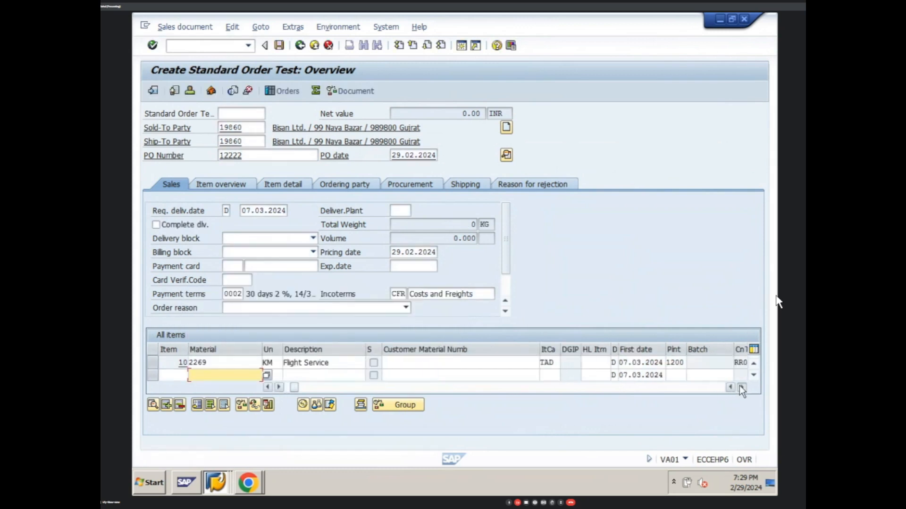
pyautogui.click(741, 386)
pyautogui.click(741, 387)
pyautogui.click(680, 362)
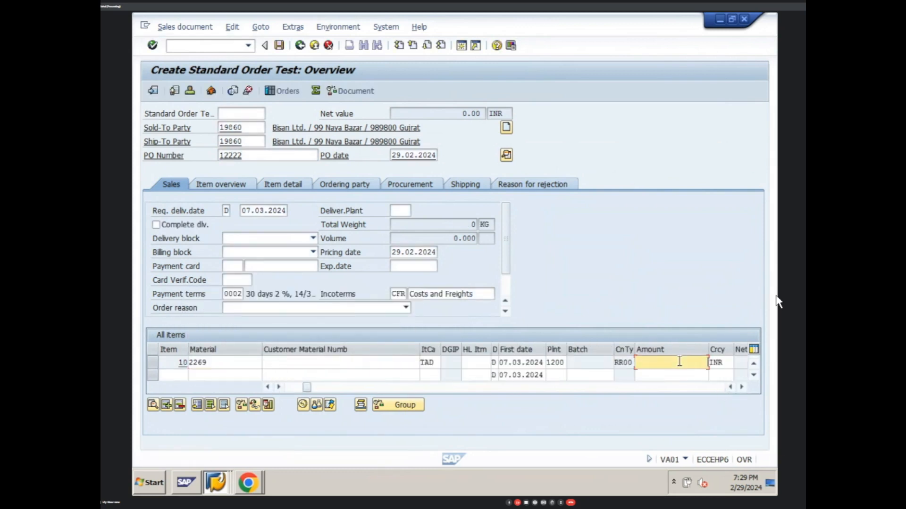
pyautogui.click(686, 375)
pyautogui.press('Return')
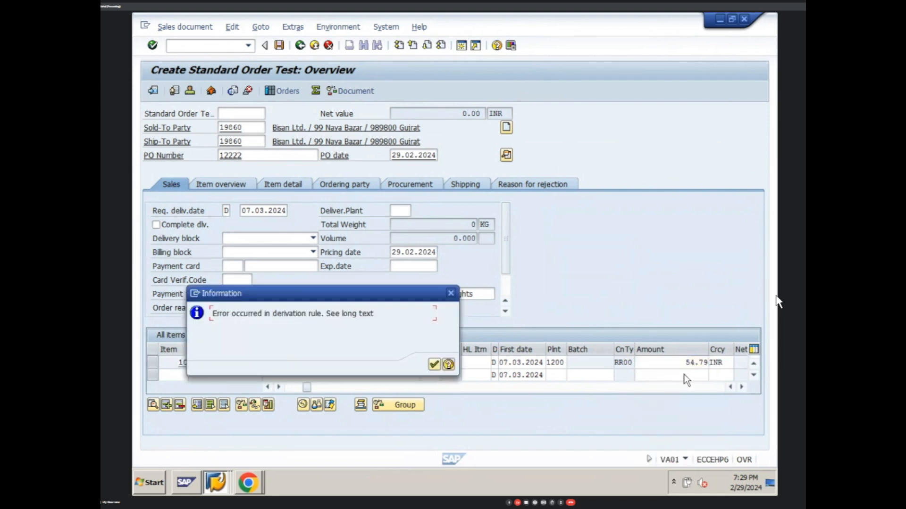
pyautogui.press('Return')
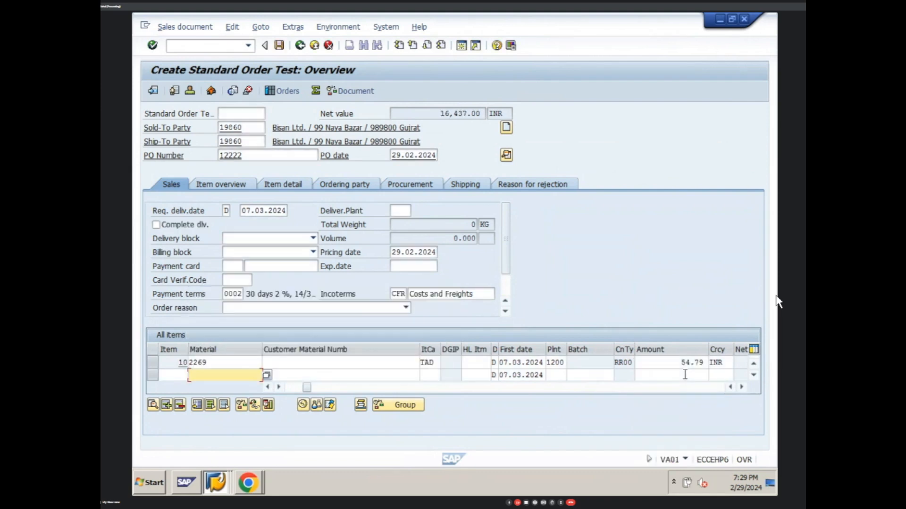
# - Open the conditions of order item 10 and set the State GST (SGST) rate to 2.5 %
pyautogui.click(152, 362)
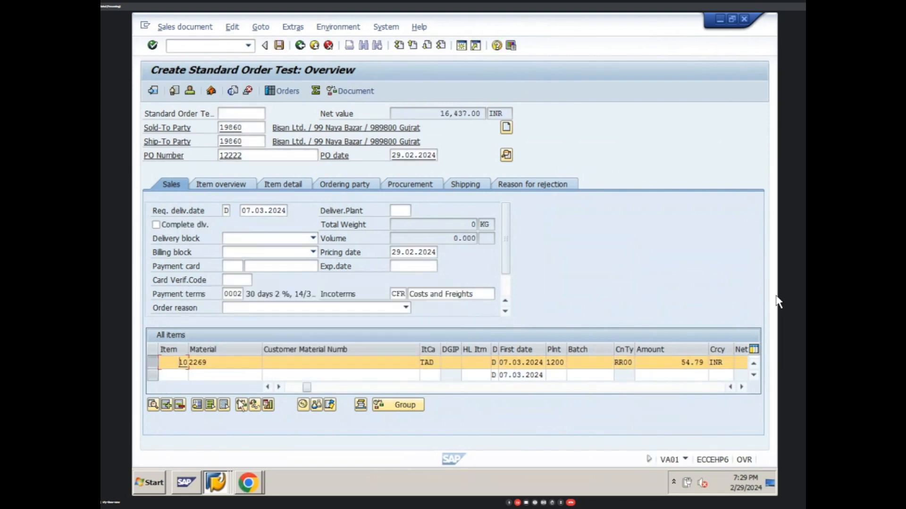
pyautogui.click(303, 405)
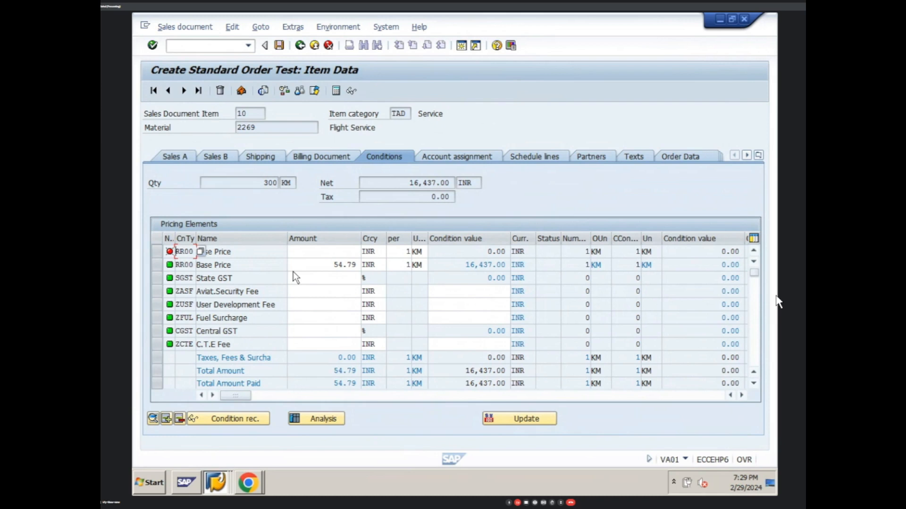
pyautogui.click(320, 279)
pyautogui.write('2')
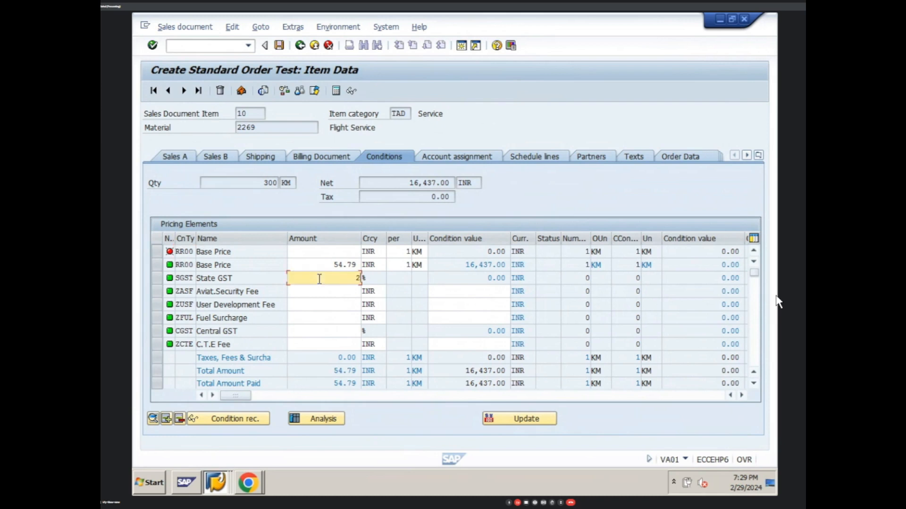
pyautogui.write('.5')
pyautogui.press('Return')
pyautogui.press('Return')
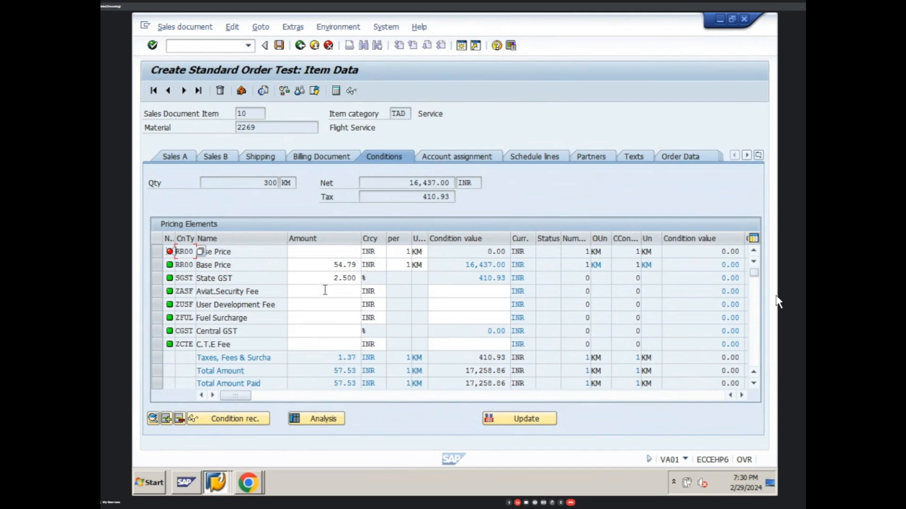
# - Change the State GST (SGST) rate in the item conditions to 2.6 %
pyautogui.click(325, 292)
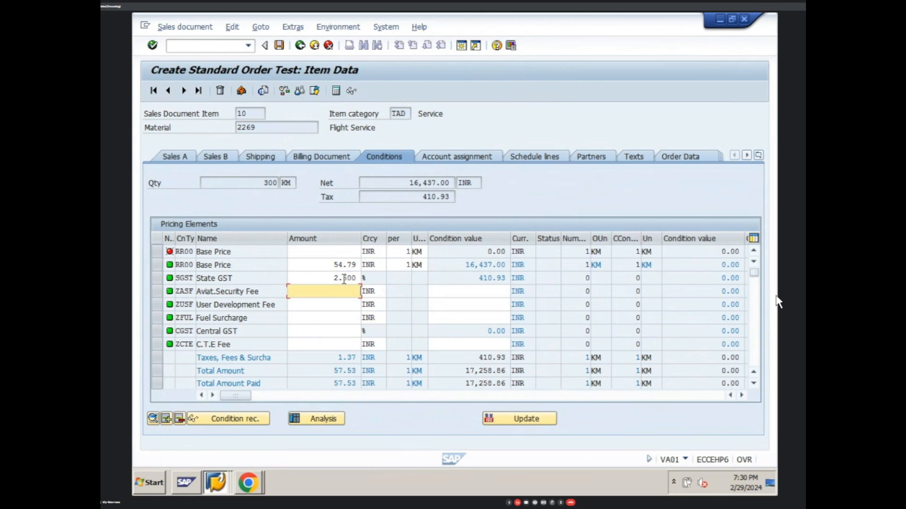
pyautogui.moveTo(344, 278); pyautogui.dragTo(361, 278)
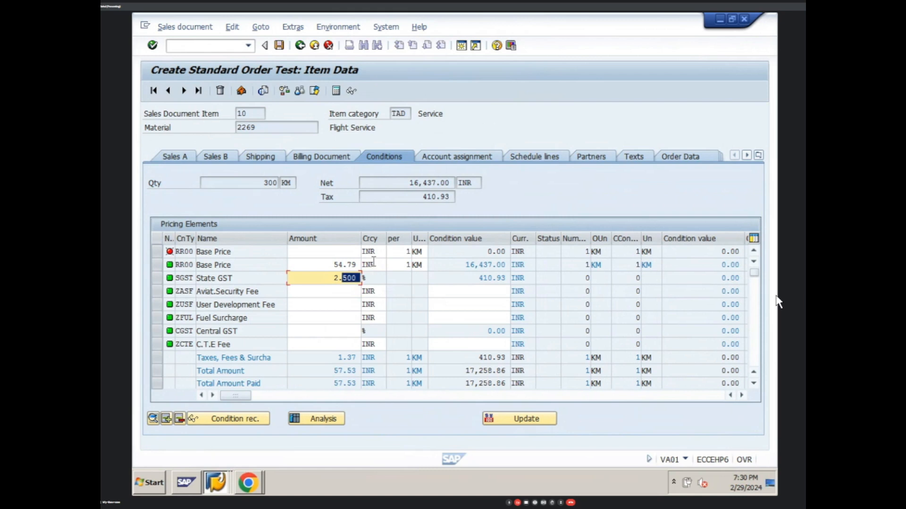
pyautogui.write('6')
pyautogui.press('Return')
pyautogui.press('Return')
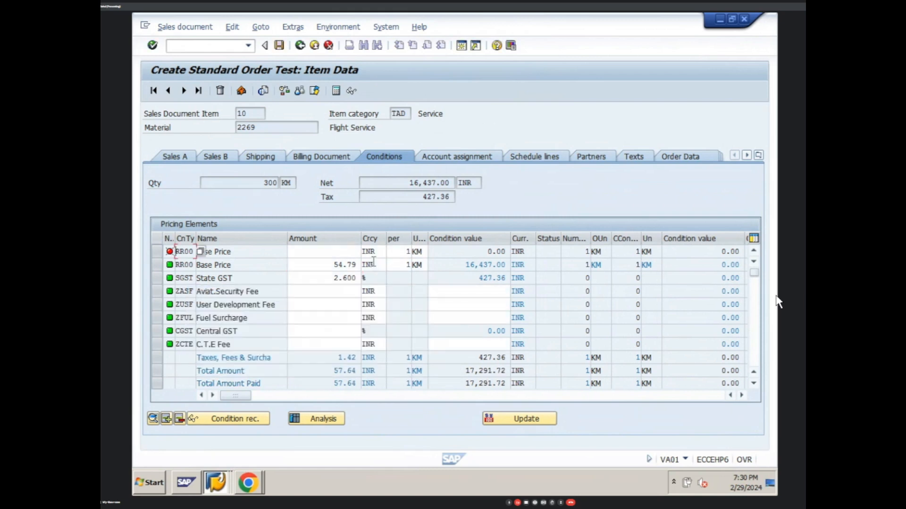
# - Set the State GST (SGST) rate in the item conditions back to 2.5 % and dismiss the information message
pyautogui.moveTo(333, 278); pyautogui.dragTo(375, 278)
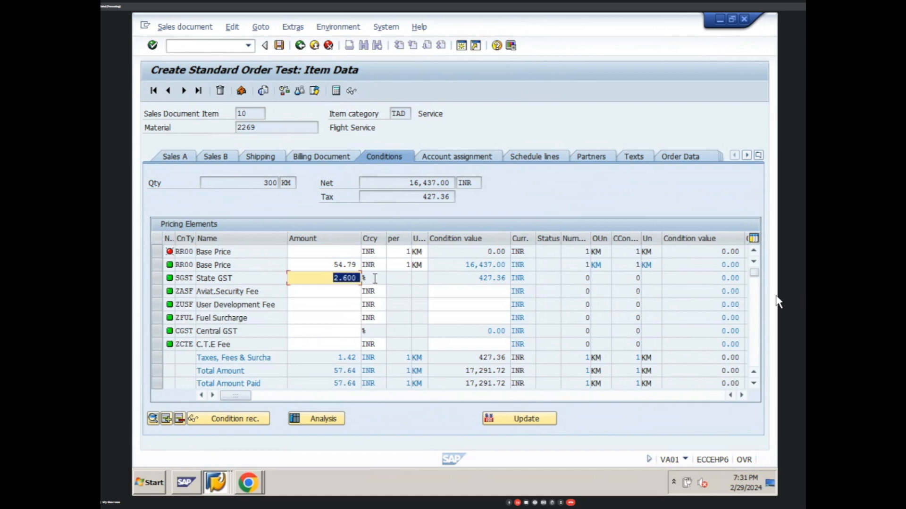
pyautogui.write('2.5')
pyautogui.press('Return')
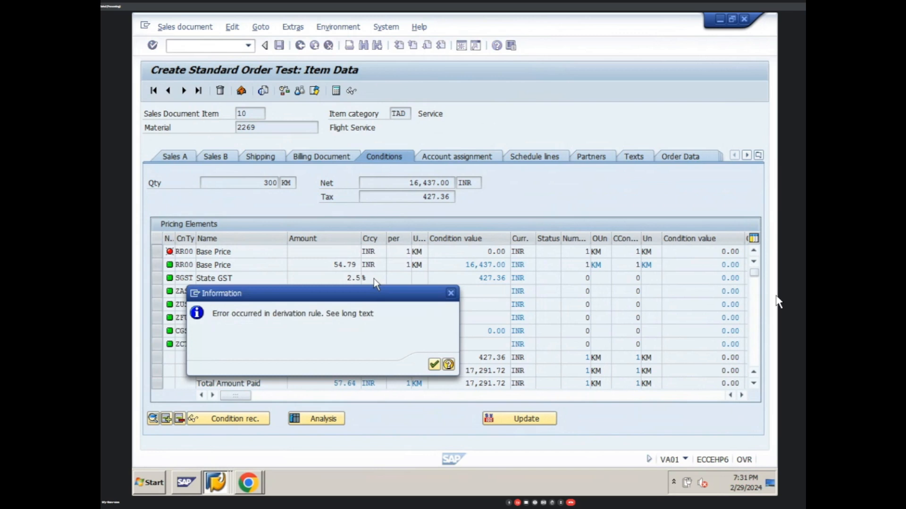
pyautogui.press('Return')
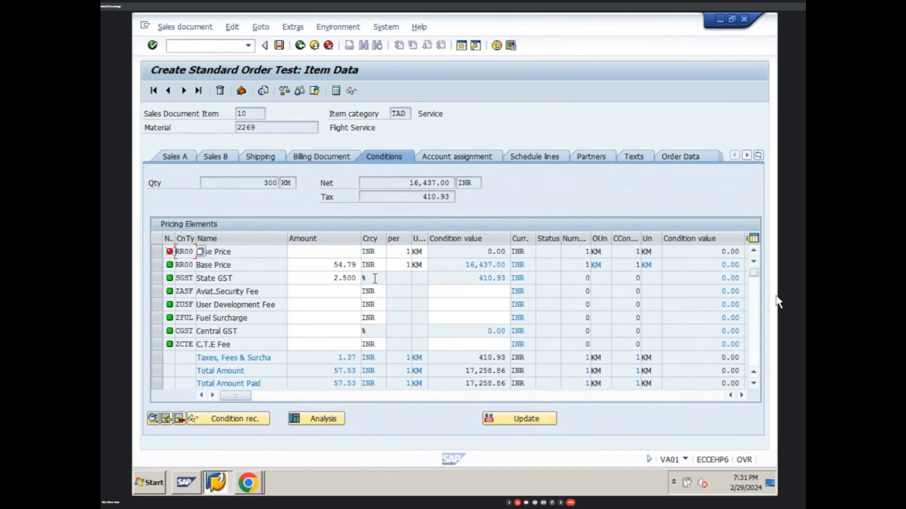
# - Enter 1,130 INR for the Aviation Security Fee (ZASF) and 1,696 INR for the User Development Fee (ZUSF), dismissing each information message
pyautogui.click(351, 291)
pyautogui.write('1130')
pyautogui.press('Return')
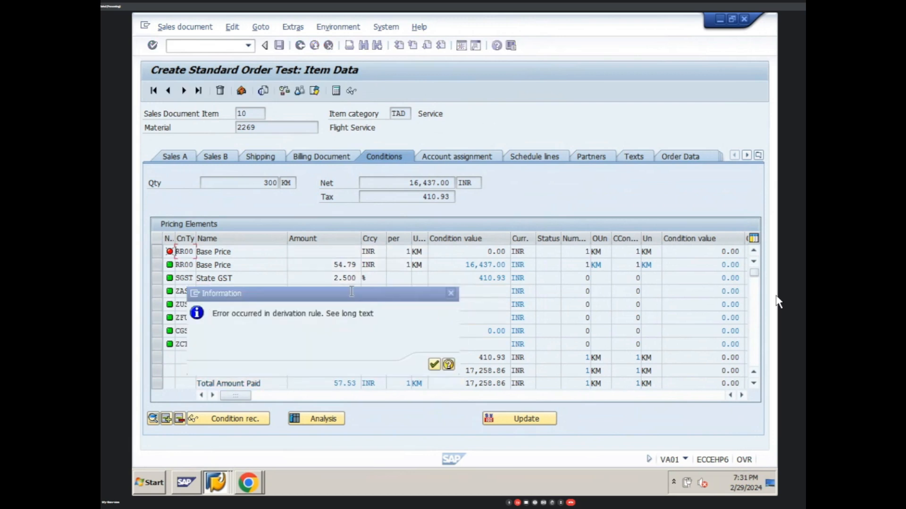
pyautogui.press('Return')
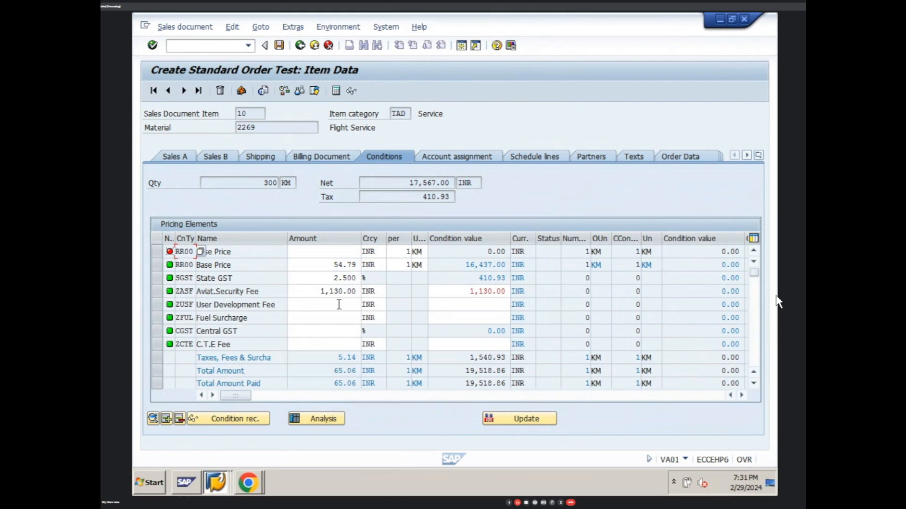
pyautogui.click(339, 304)
pyautogui.write('1696')
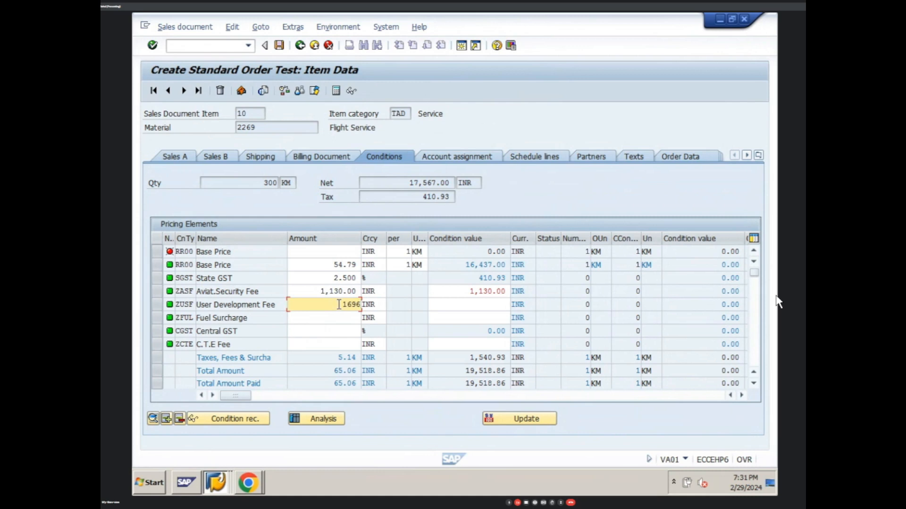
pyautogui.press('Return')
pyautogui.press('Return')
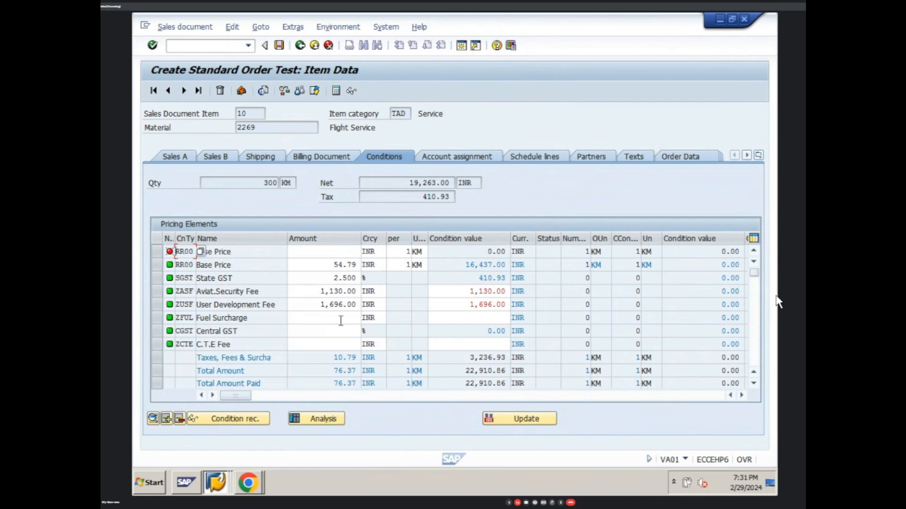
# - Enter 2,170 INR for the Fuel Surcharge (ZFUL) and 2.5 % for Central GST (CGST), dismissing each information message
pyautogui.click(333, 320)
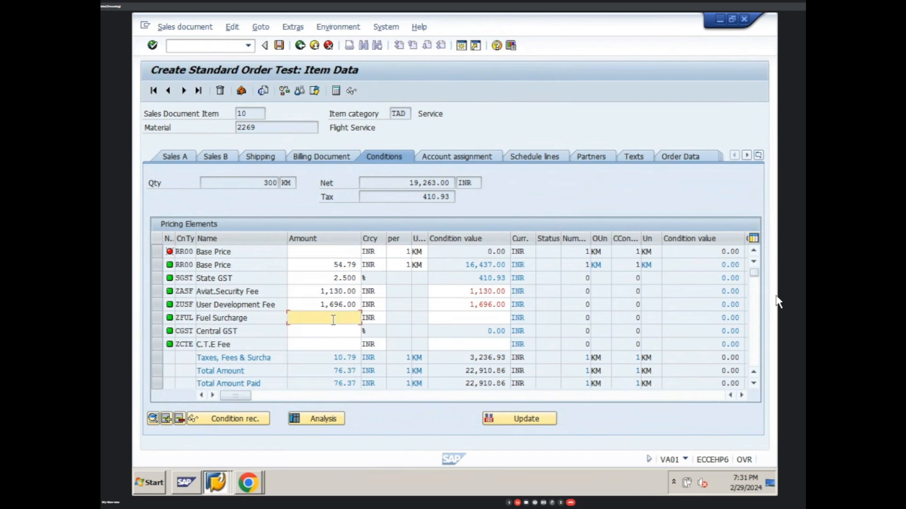
pyautogui.write('2170')
pyautogui.press('Return')
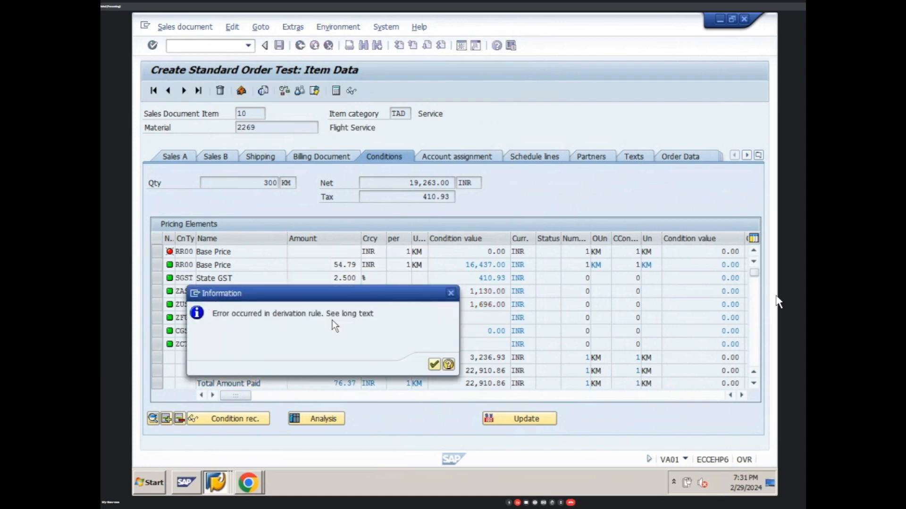
pyautogui.press('Return')
pyautogui.click(325, 329)
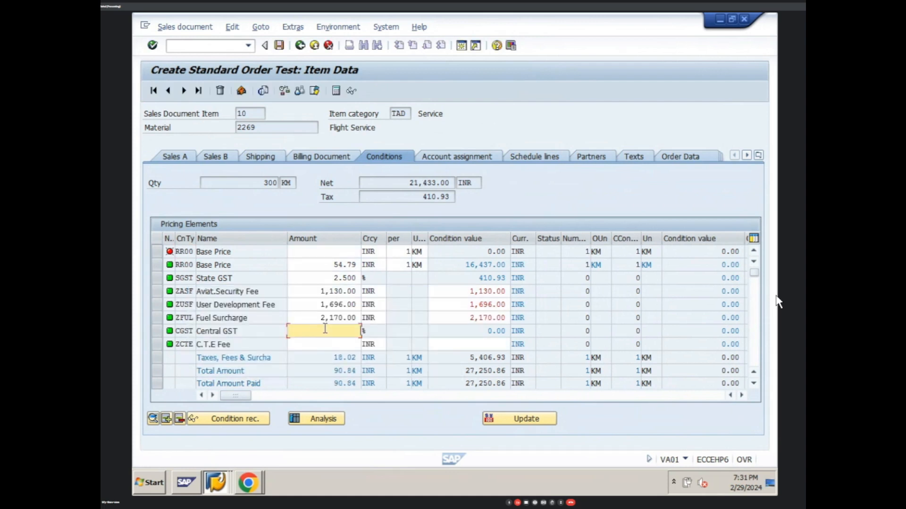
pyautogui.write('2.5')
pyautogui.press('Return')
pyautogui.press('Return')
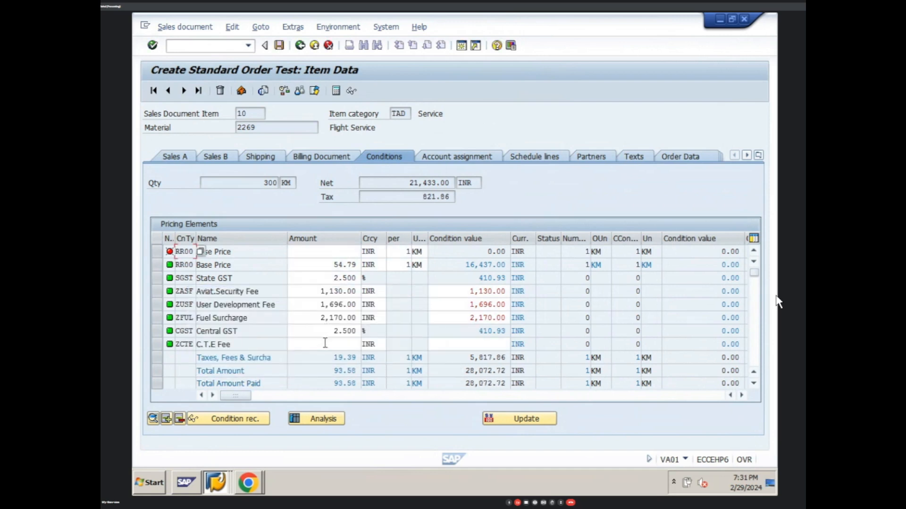
# - Set the C.T.E Fee (ZCTE) amount in the item conditions to 97 INR and dismiss the information message
pyautogui.click(325, 343)
pyautogui.write('9')
pyautogui.write('0')
pyautogui.press('Return')
pyautogui.press('Return')
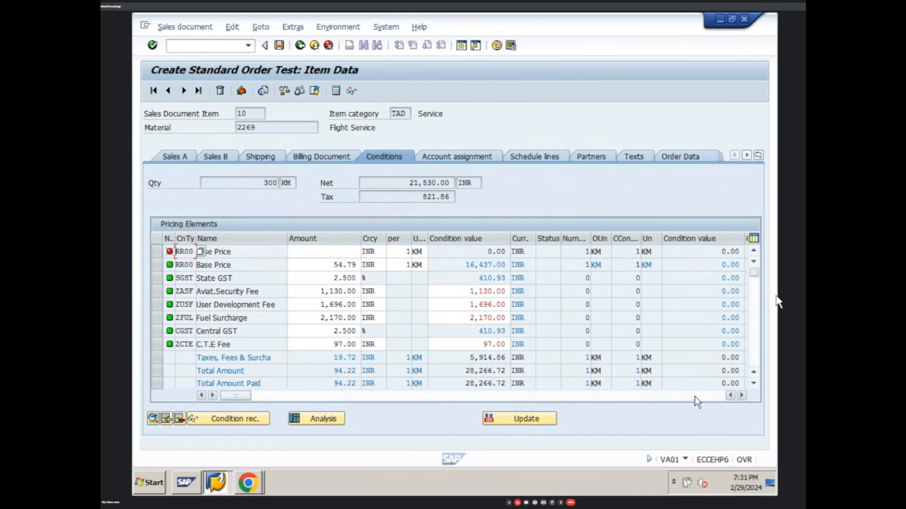
# - Enter 17 INR as the Loyalty Point (ZLOY) amount in the item conditions and dismiss the information message
pyautogui.click(753, 385)
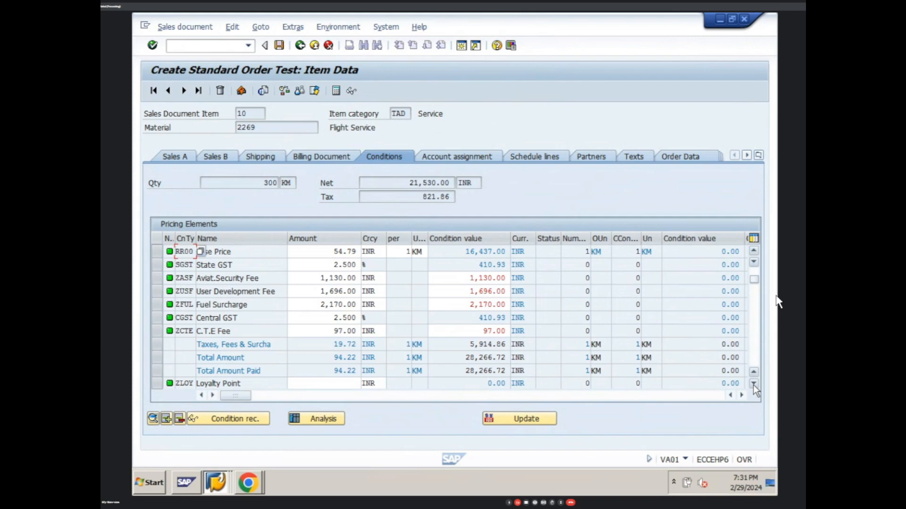
pyautogui.click(754, 385)
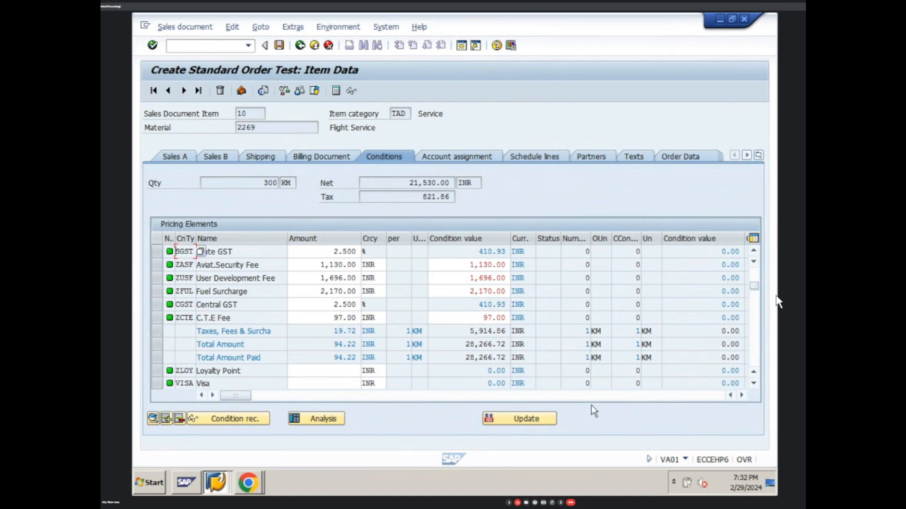
pyautogui.click(753, 383)
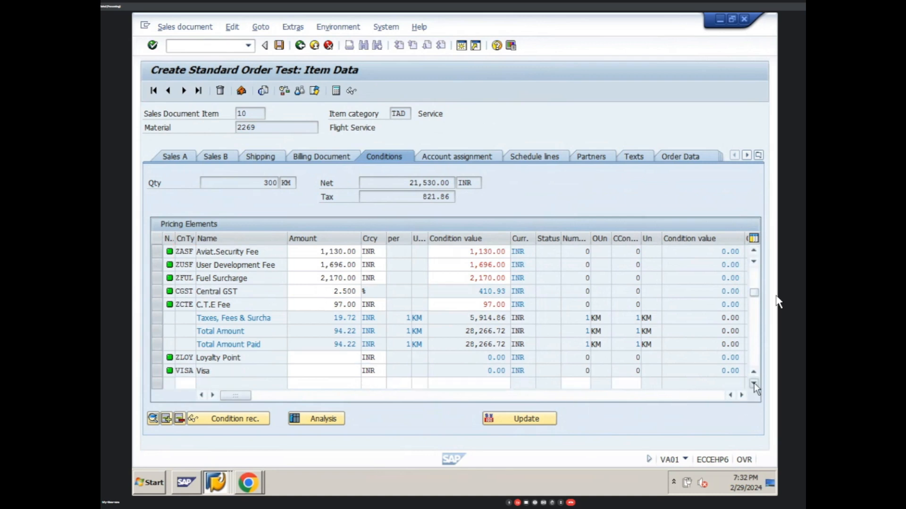
pyautogui.click(754, 384)
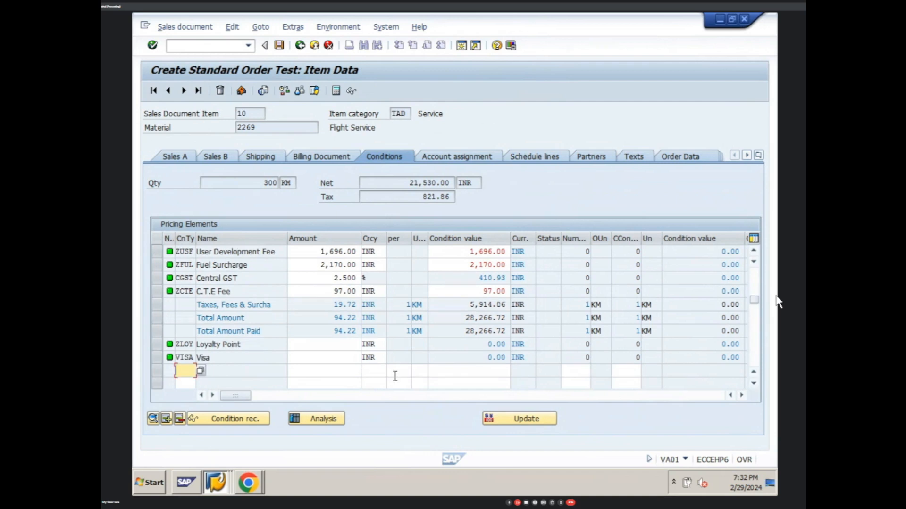
pyautogui.click(342, 345)
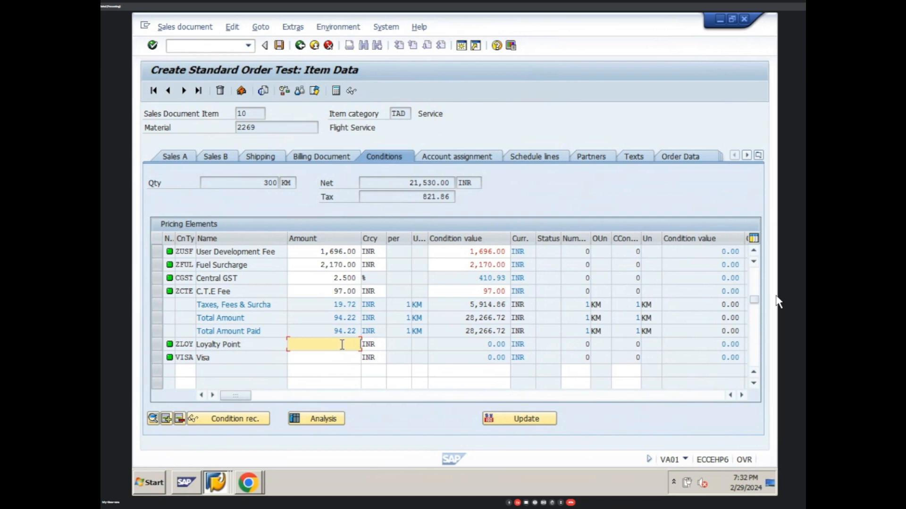
pyautogui.write('17')
pyautogui.press('Return')
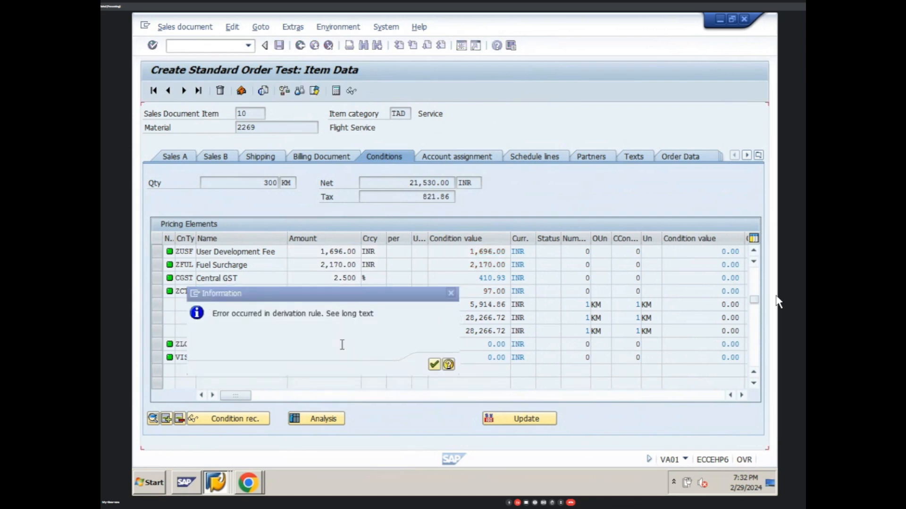
pyautogui.press('Return')
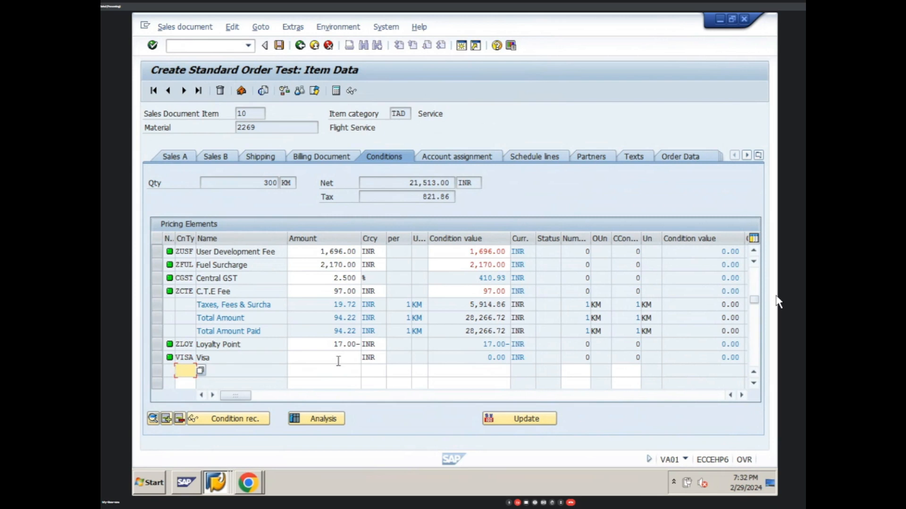
# - Switch to the SAP Easy Access session and start transaction V/08 for the pricing procedures
pyautogui.click(217, 482)
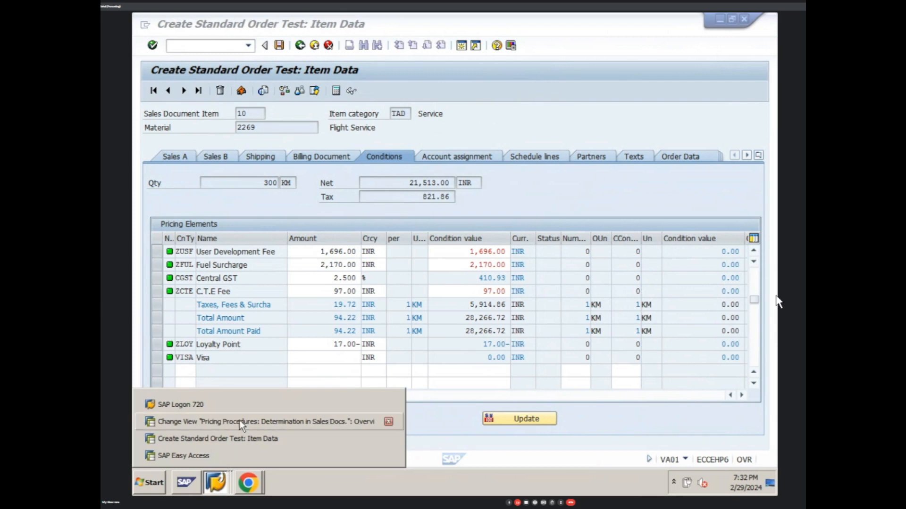
pyautogui.click(239, 421)
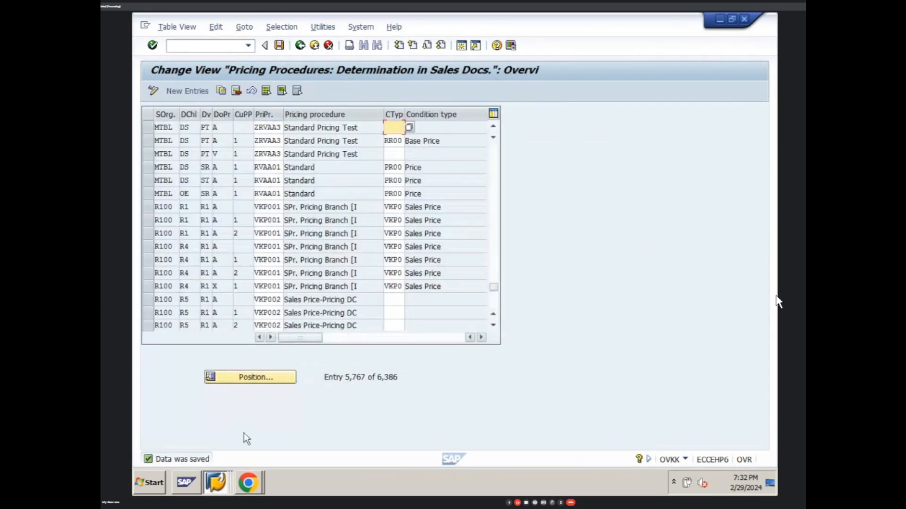
pyautogui.click(222, 486)
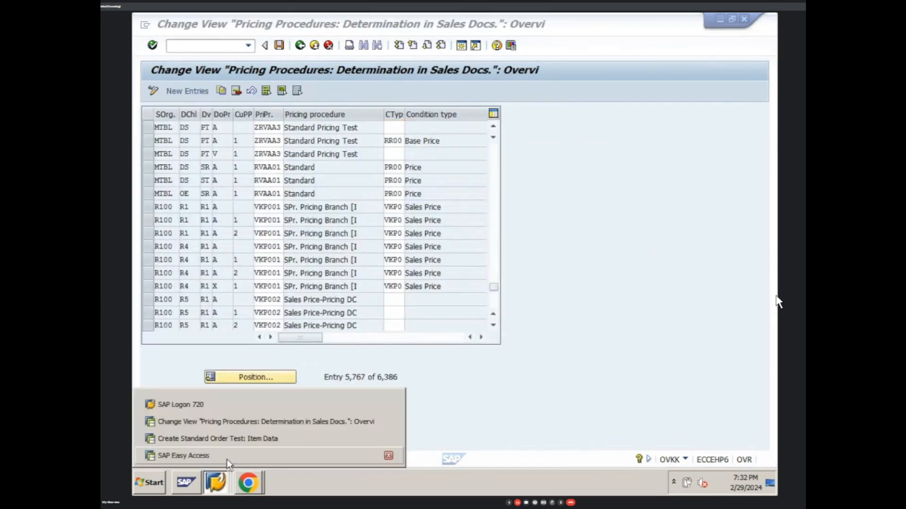
pyautogui.click(230, 456)
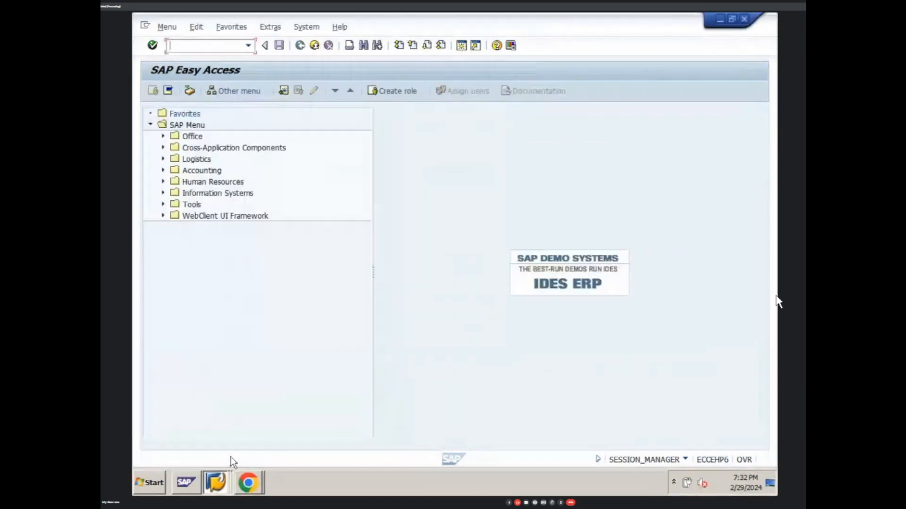
pyautogui.write('V/08')
pyautogui.press('Return')
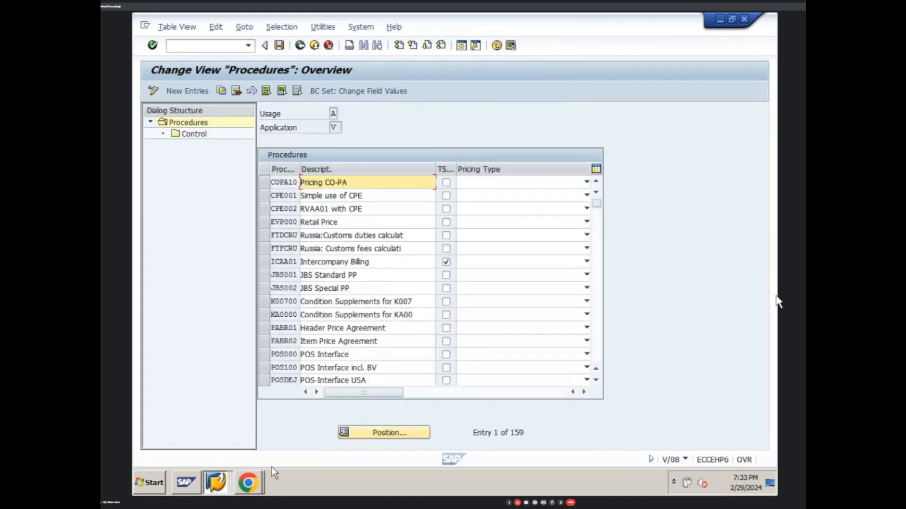
# - Locate pricing procedure ZRVAA3, open its control data and review the reference steps through Visa (VISA)
pyautogui.click(357, 433)
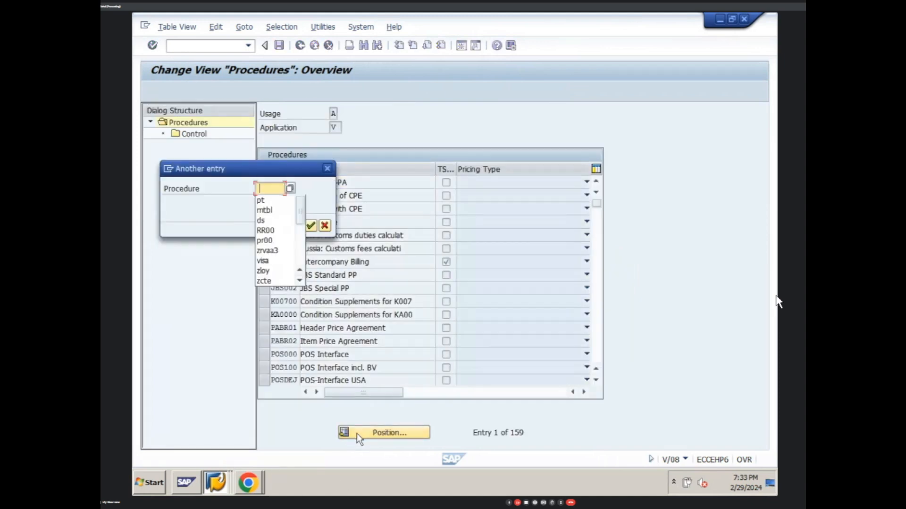
pyautogui.click(280, 249)
pyautogui.click(311, 226)
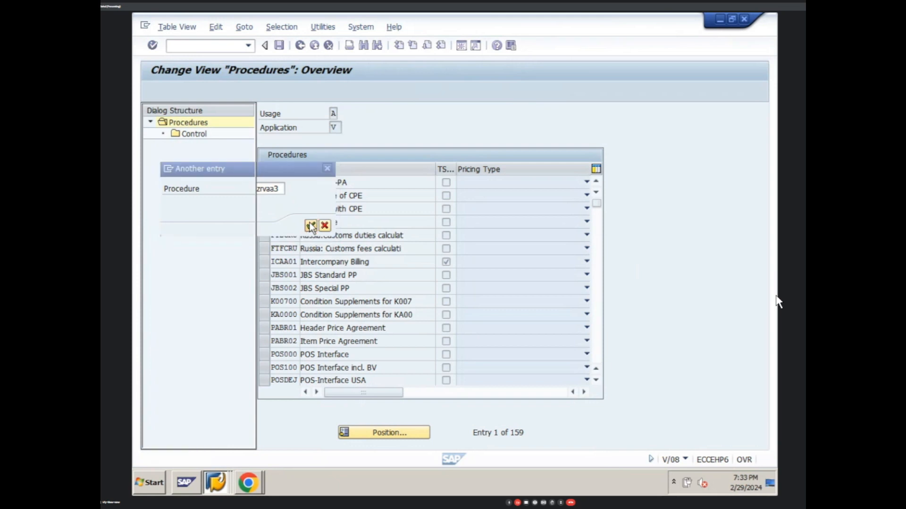
pyautogui.click(264, 182)
pyautogui.doubleClick(194, 134)
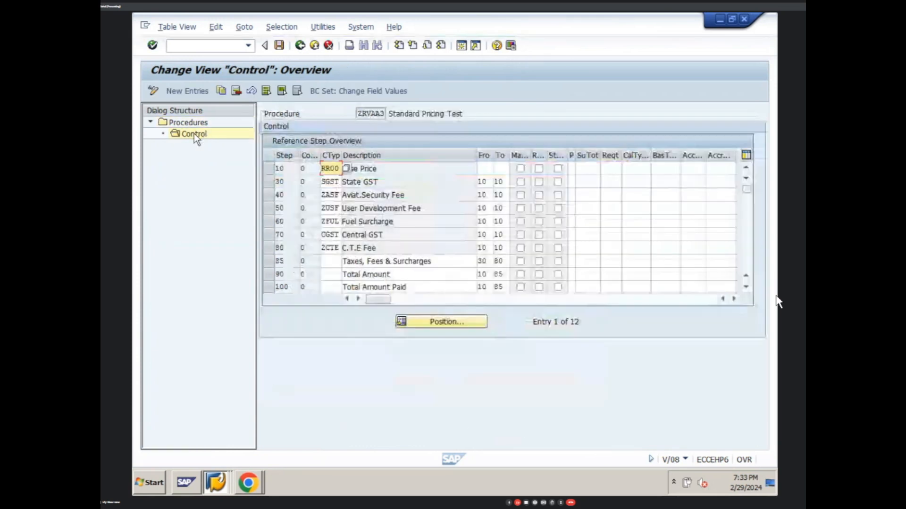
pyautogui.click(746, 287)
pyautogui.click(745, 286)
pyautogui.click(746, 287)
pyautogui.click(746, 286)
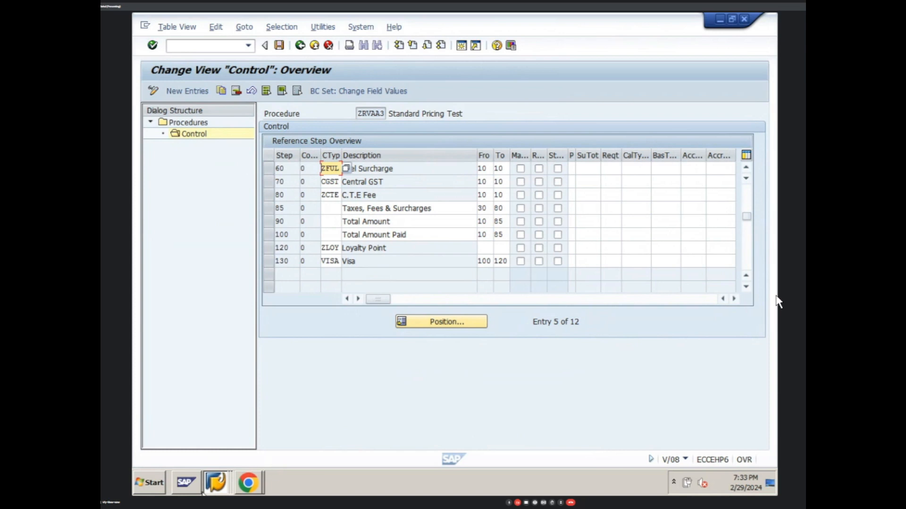
# - Compare the sales order's item conditions with the pricing procedure determination, and return to the ZRVAA3 control steps
pyautogui.click(216, 482)
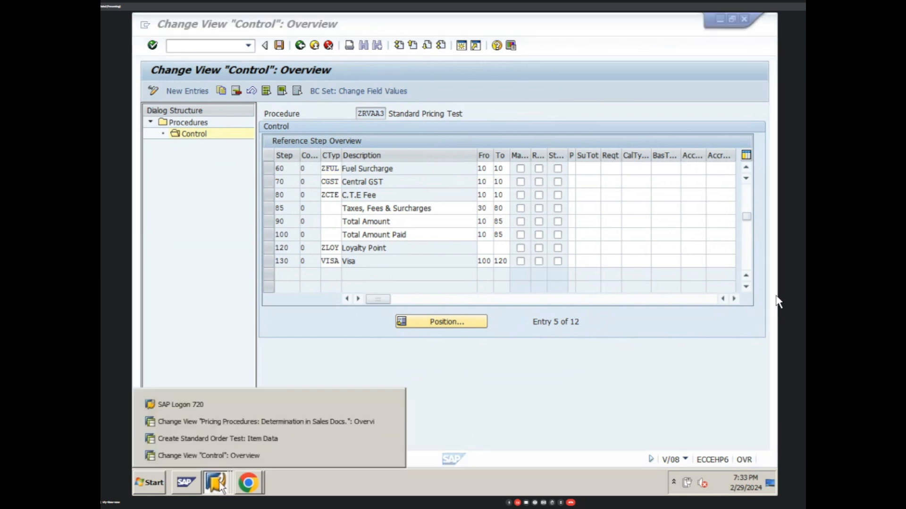
pyautogui.click(248, 441)
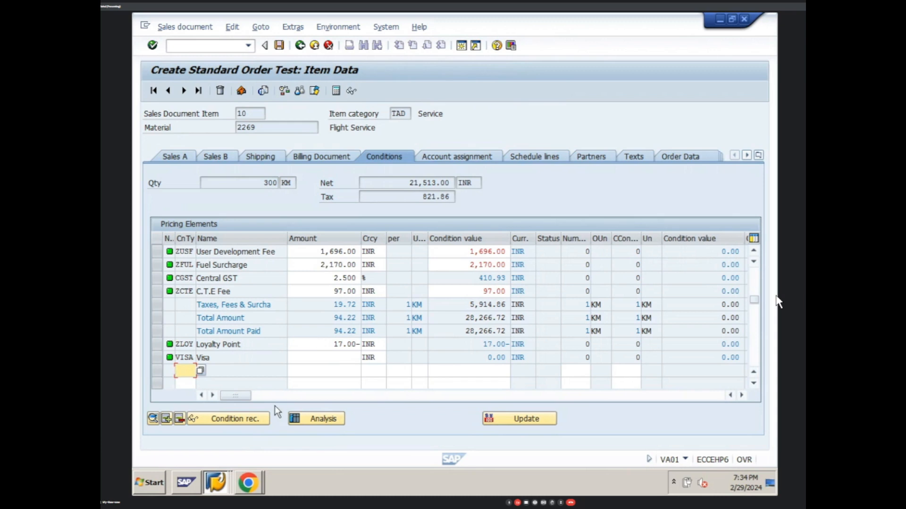
pyautogui.click(223, 490)
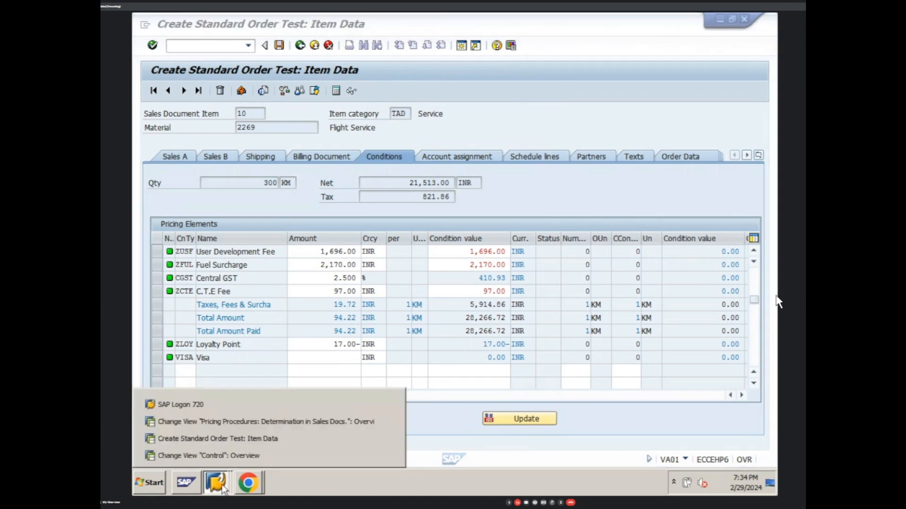
pyautogui.click(452, 427)
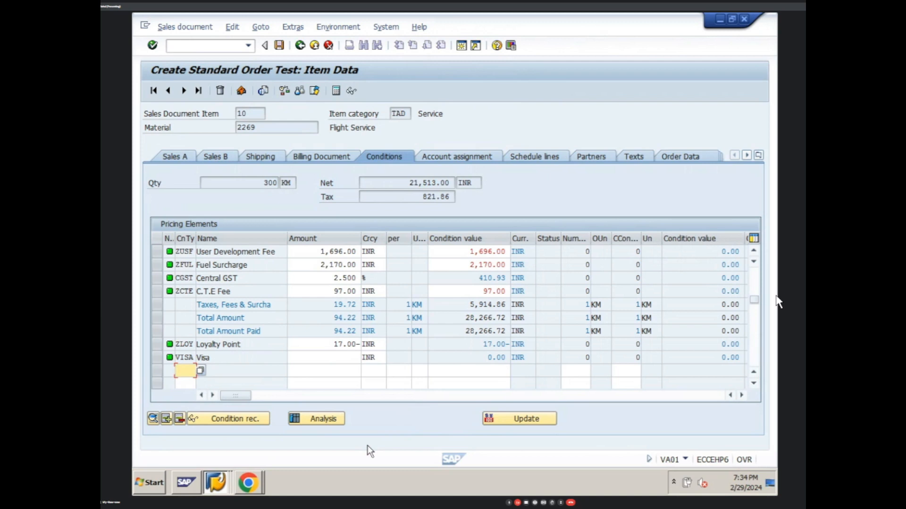
pyautogui.click(220, 480)
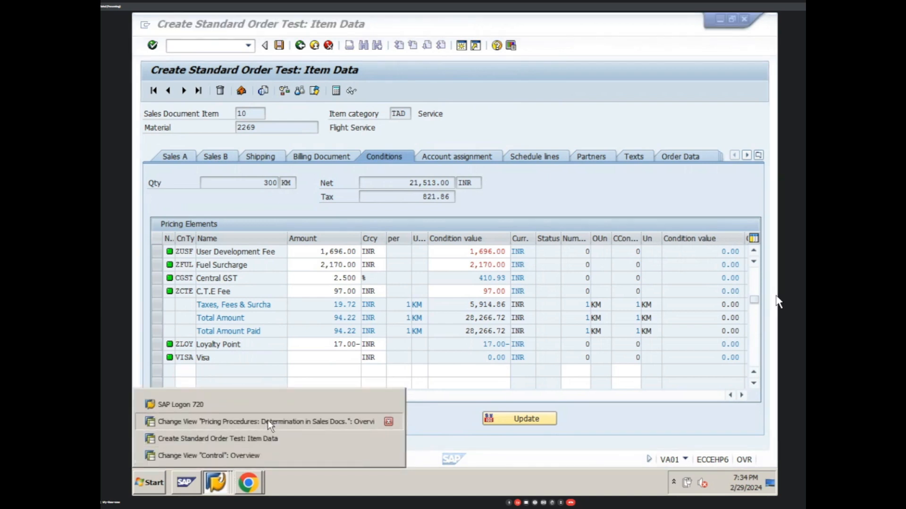
pyautogui.click(268, 421)
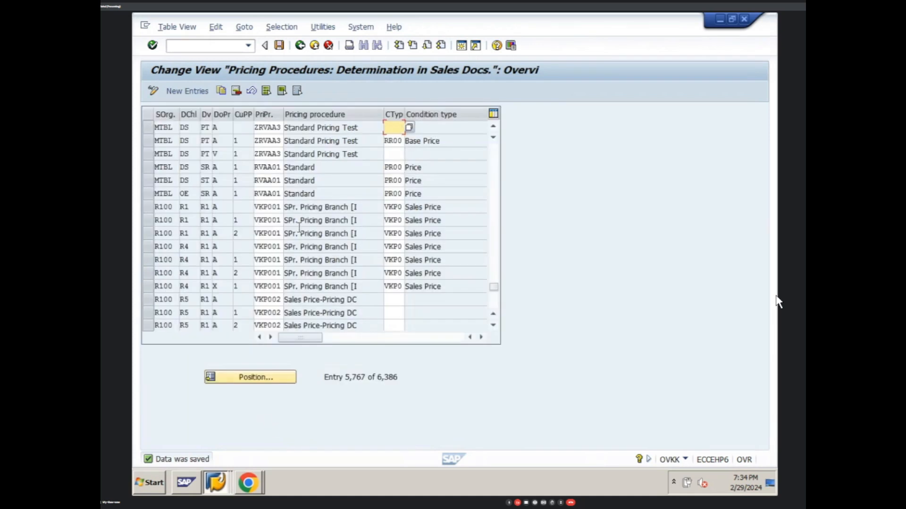
pyautogui.click(221, 483)
pyautogui.click(232, 456)
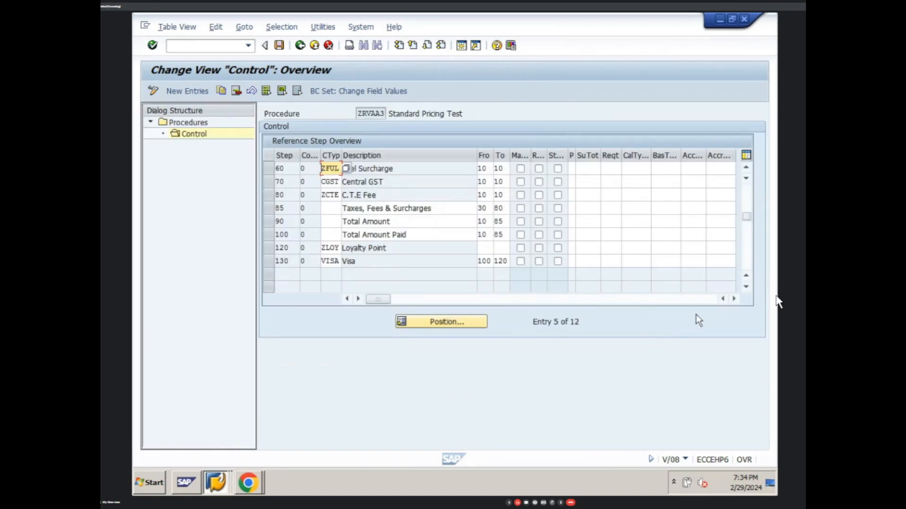
# - Clear the From and To reference steps of Visa (VISA) step 130 and save procedure ZRVAA3 to the proposed customizing request
pyautogui.click(488, 261)
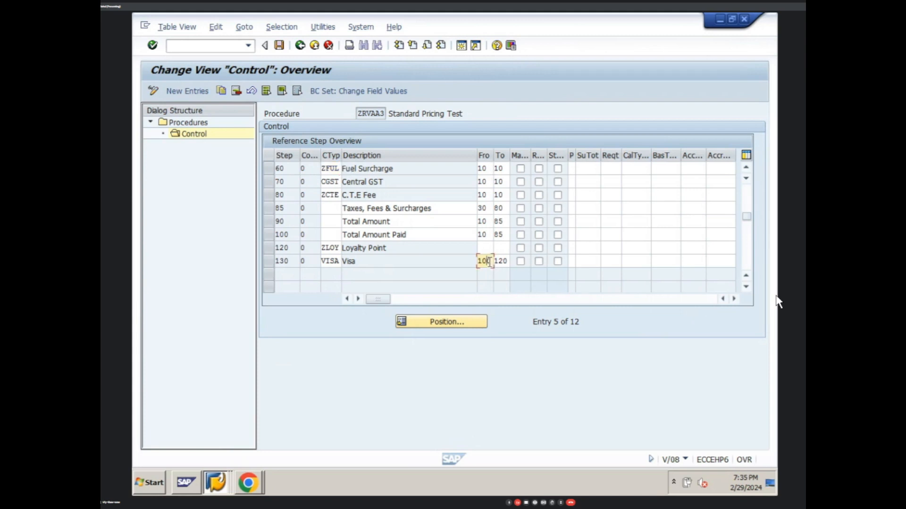
pyautogui.press('BackSpace')
pyautogui.press('BackSpace')
pyautogui.press('BackSpace')
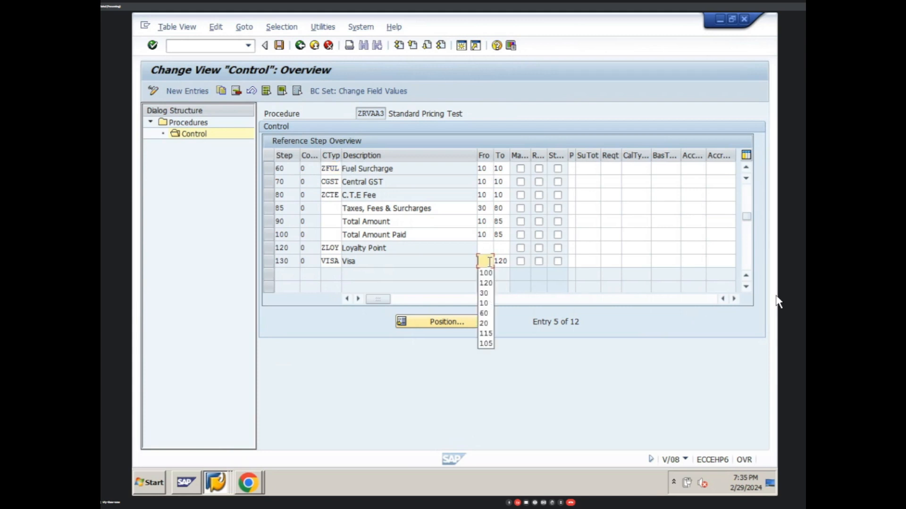
pyautogui.click(505, 262)
pyautogui.press('BackSpace')
pyautogui.press('BackSpace')
pyautogui.press('BackSpace')
pyautogui.press('BackSpace')
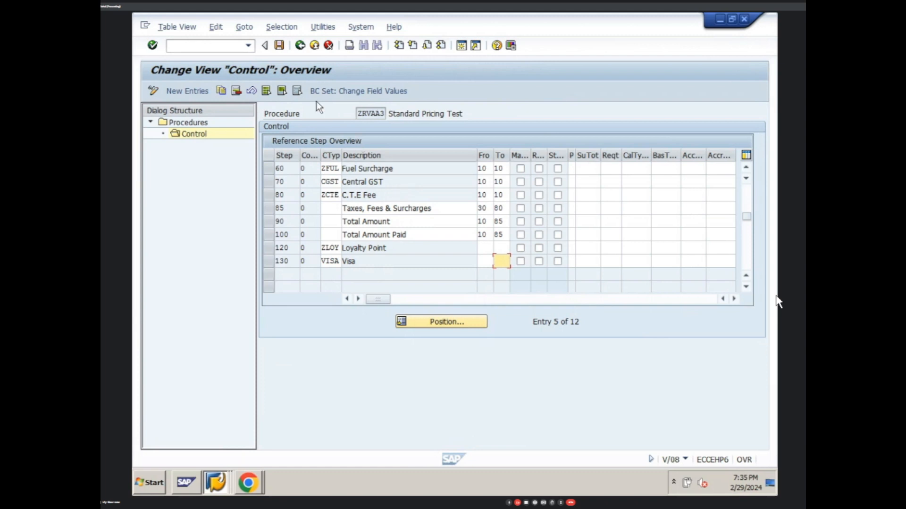
pyautogui.click(279, 46)
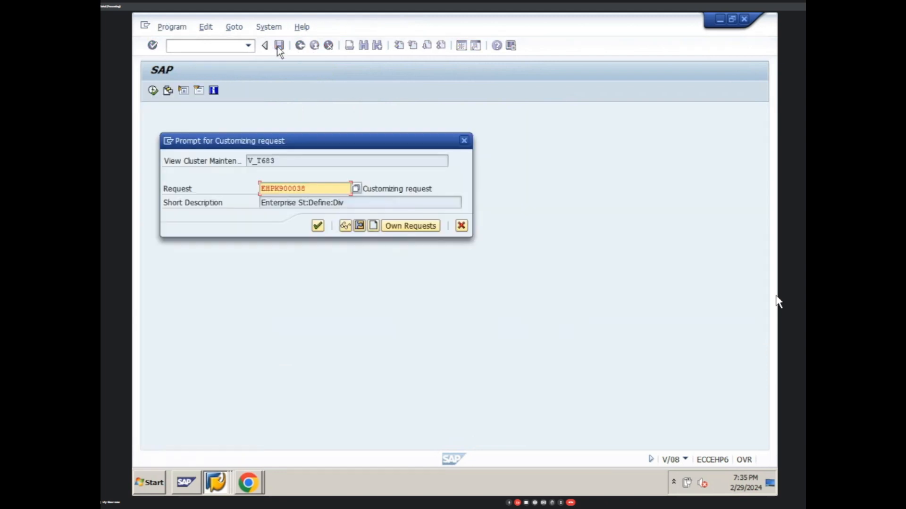
pyautogui.click(317, 226)
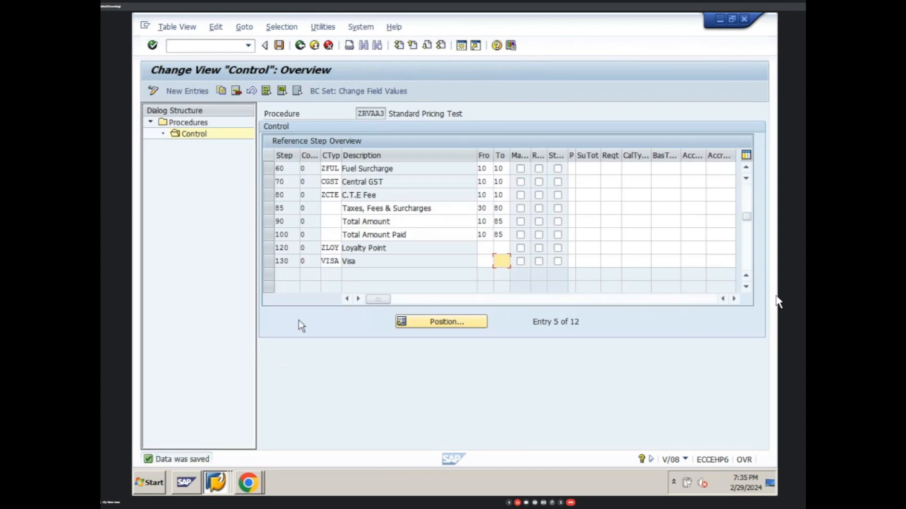
# - Switch to the sales order session, discard the unsaved test order and return to SAP Easy Access
pyautogui.click(217, 476)
pyautogui.click(216, 482)
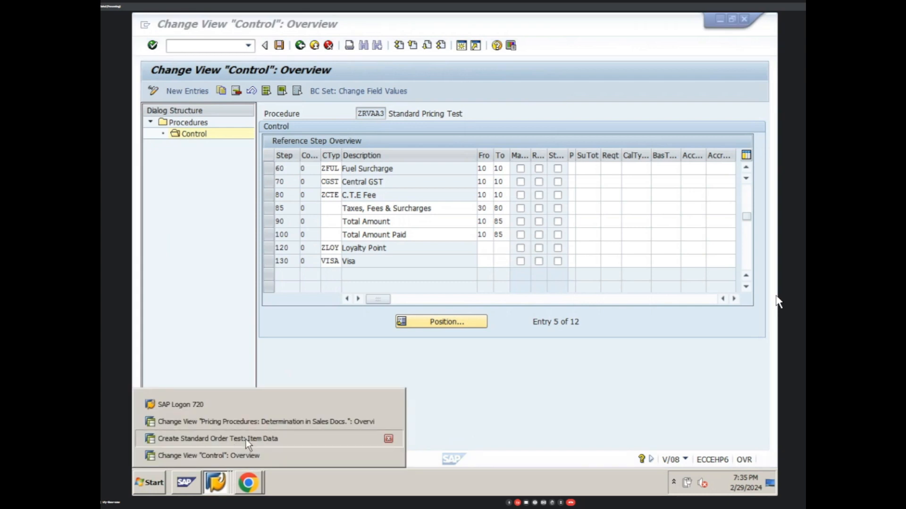
pyautogui.click(245, 439)
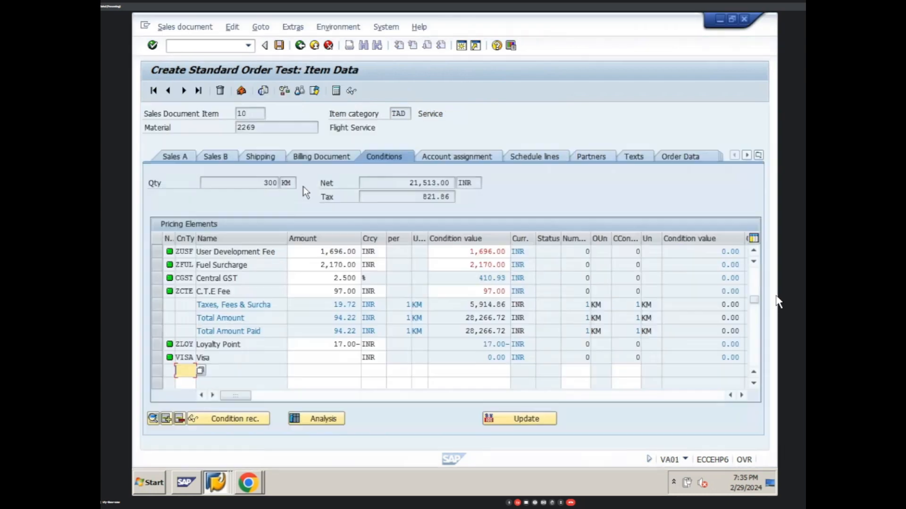
pyautogui.click(300, 45)
pyautogui.click(300, 46)
pyautogui.click(350, 246)
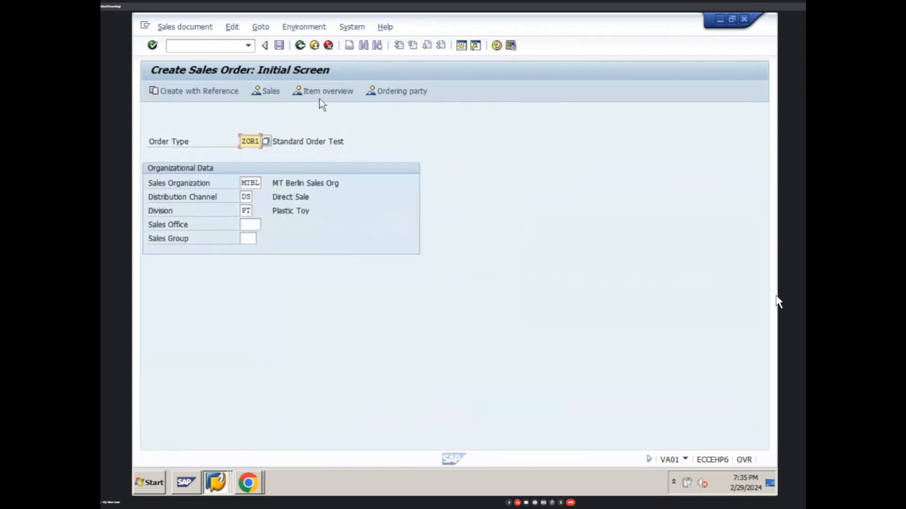
pyautogui.click(300, 46)
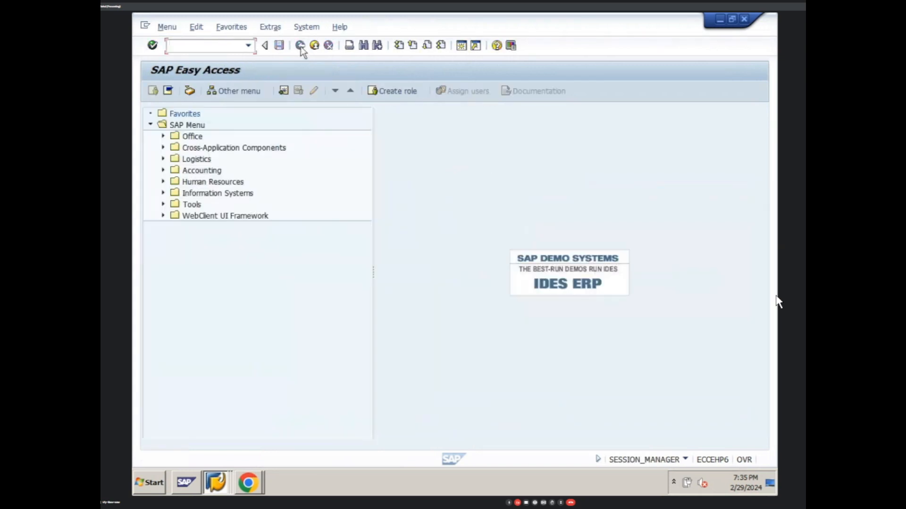
# - Start a ZOR1 sales order in transaction VA01 with Bisan Ltd. as both sold-to and ship-to party
pyautogui.write('VA01')
pyautogui.press('Return')
pyautogui.press('Return')
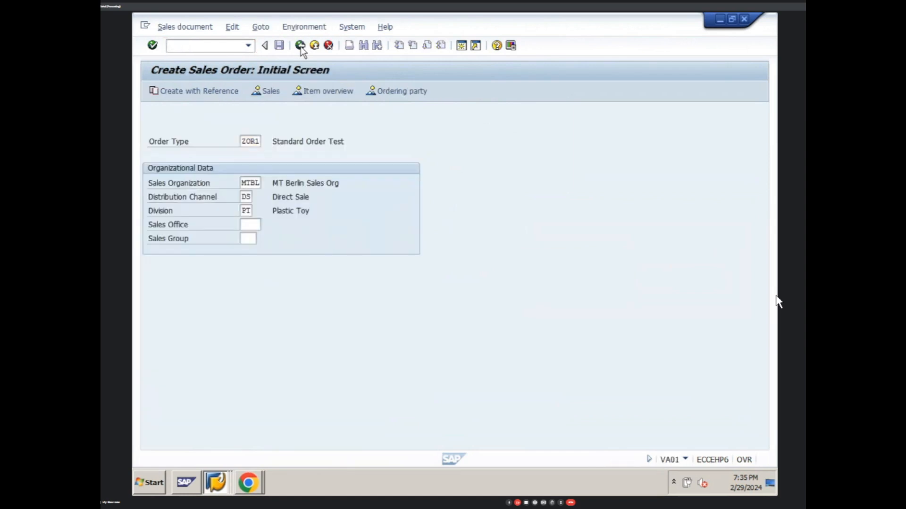
pyautogui.press('space')
pyautogui.press('Down')
pyautogui.press('Return')
pyautogui.press('Return')
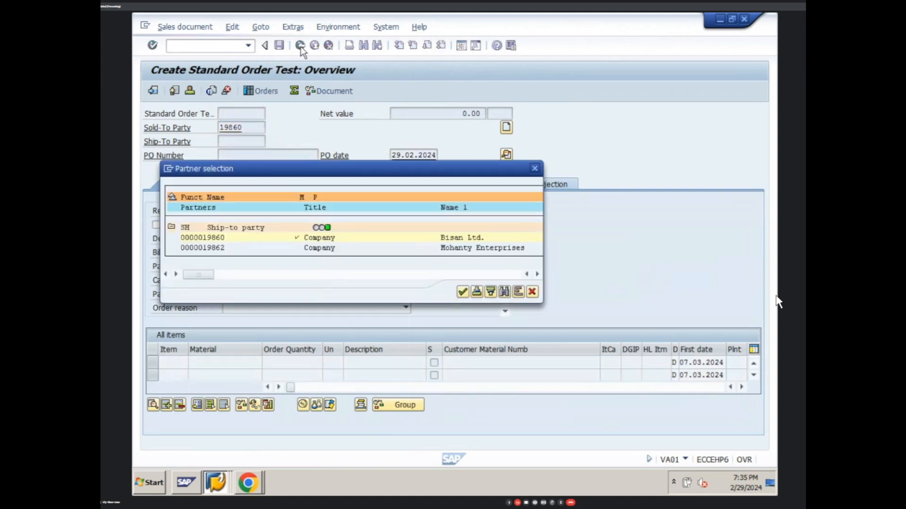
pyautogui.press('Return')
# - Enter the PO number and add material 2269 with order quantity 300, dismissing the information message
pyautogui.click(251, 156)
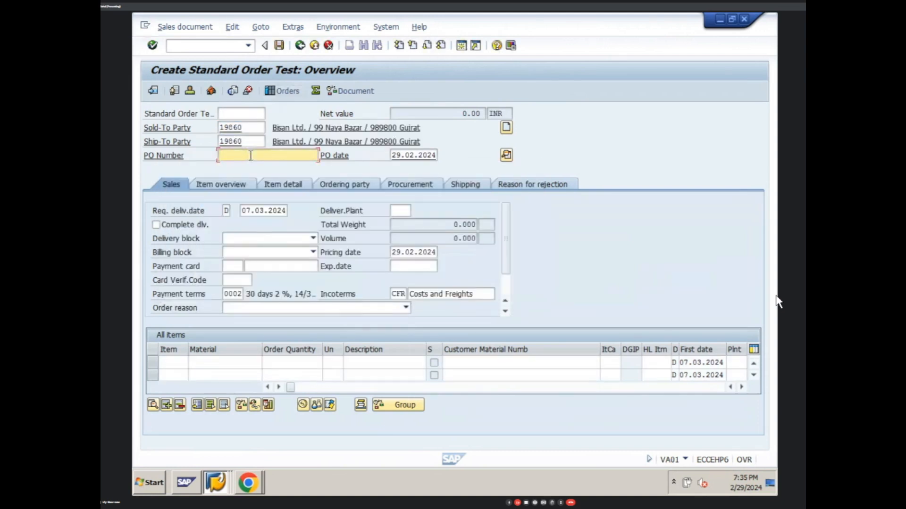
pyautogui.click(248, 164)
pyautogui.click(219, 360)
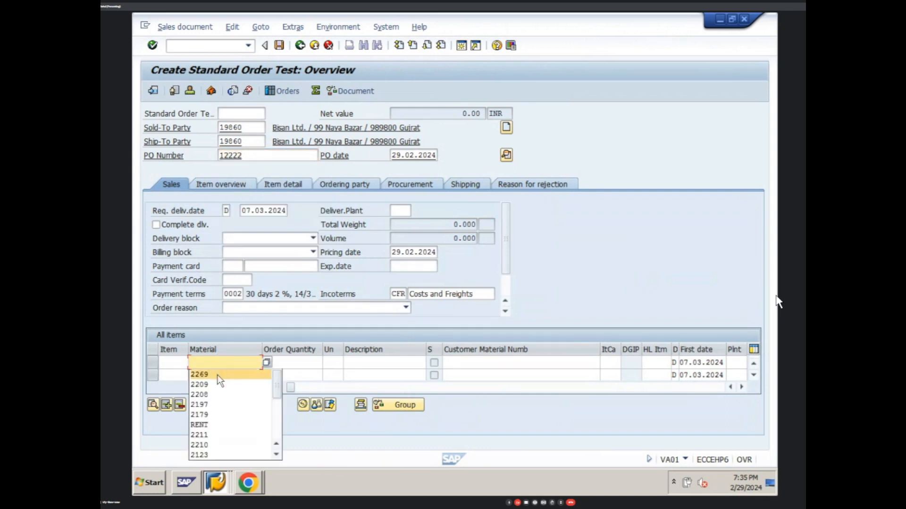
pyautogui.click(219, 375)
pyautogui.press('Tab')
pyautogui.write('300')
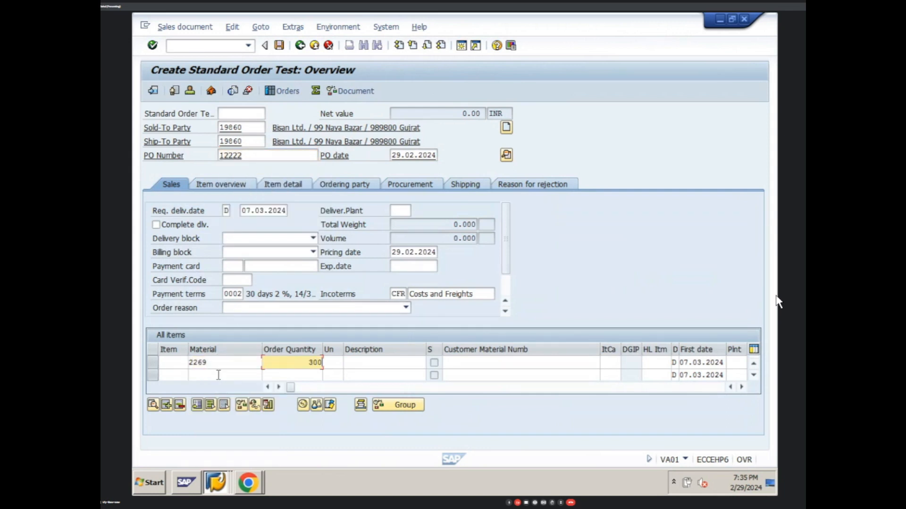
pyautogui.press('Return')
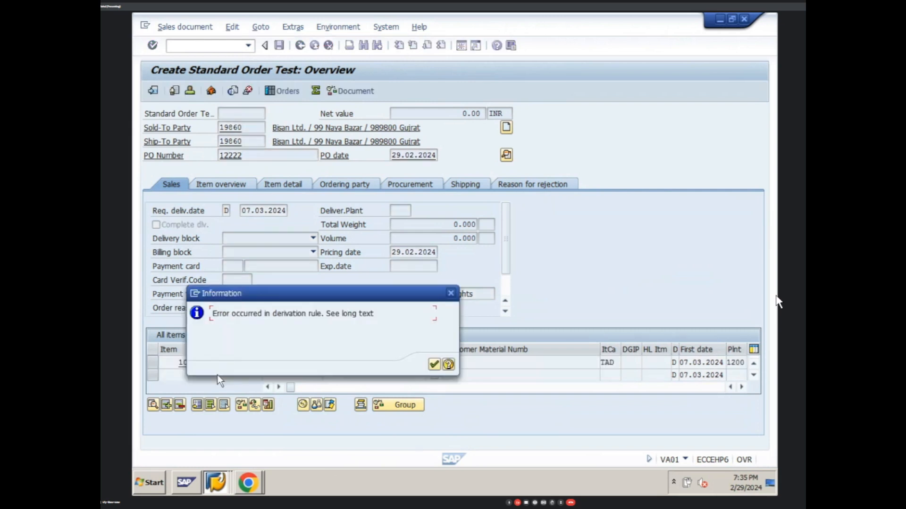
pyautogui.click(434, 364)
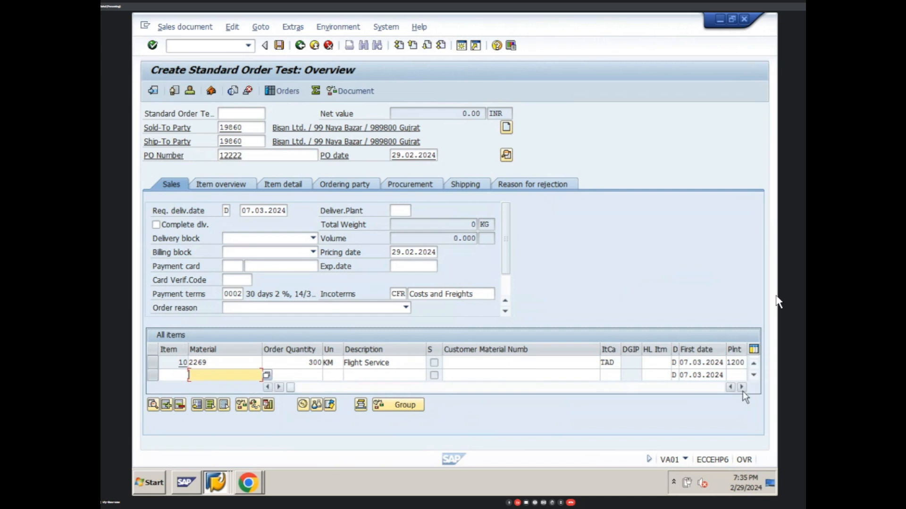
# - Set the RR00 amount of item 10 to 54.79 INR and dismiss the information message
pyautogui.click(741, 387)
pyautogui.click(741, 388)
pyautogui.click(693, 364)
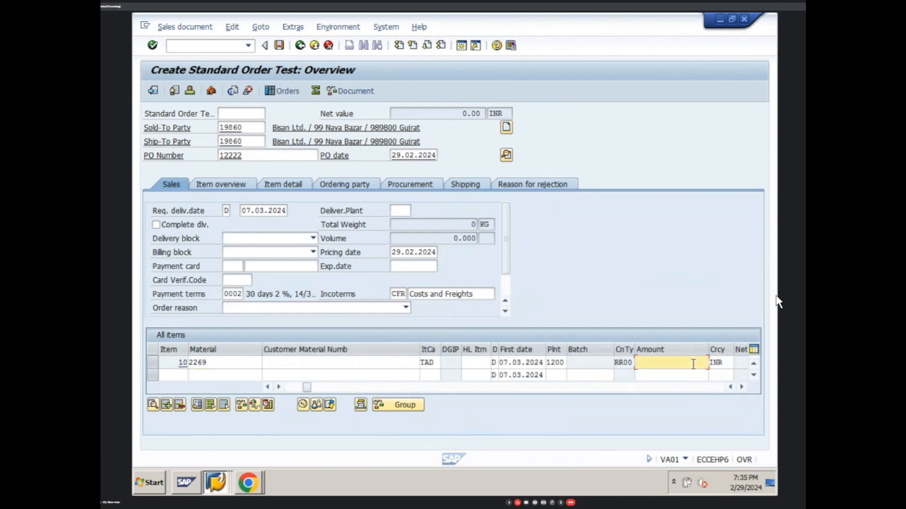
pyautogui.click(693, 365)
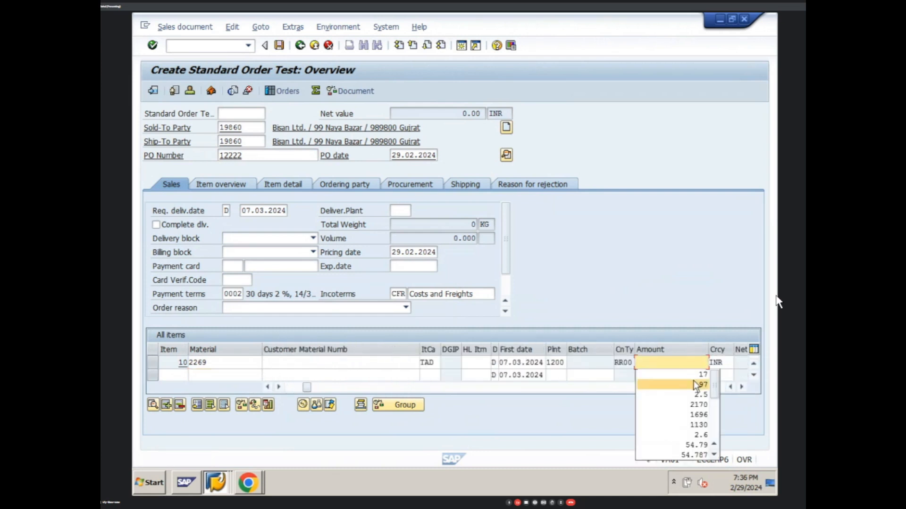
pyautogui.write('54')
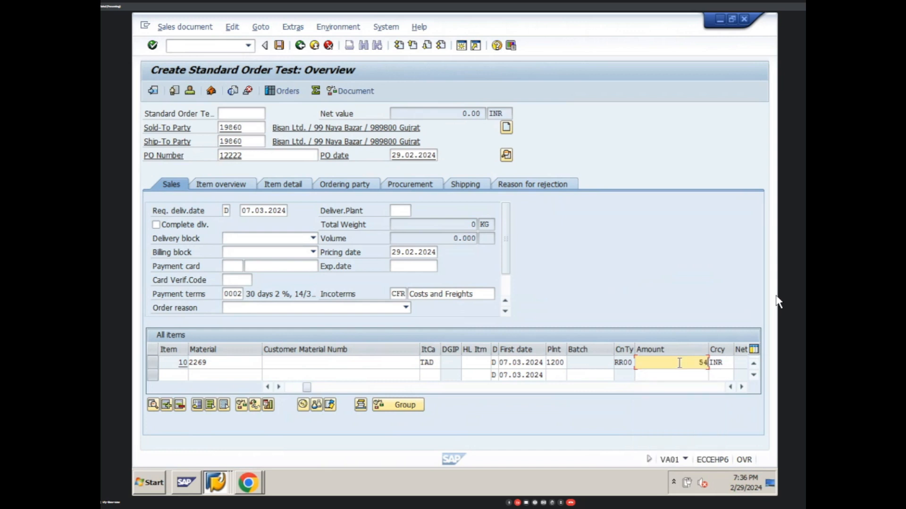
pyautogui.write('.79')
pyautogui.press('Return')
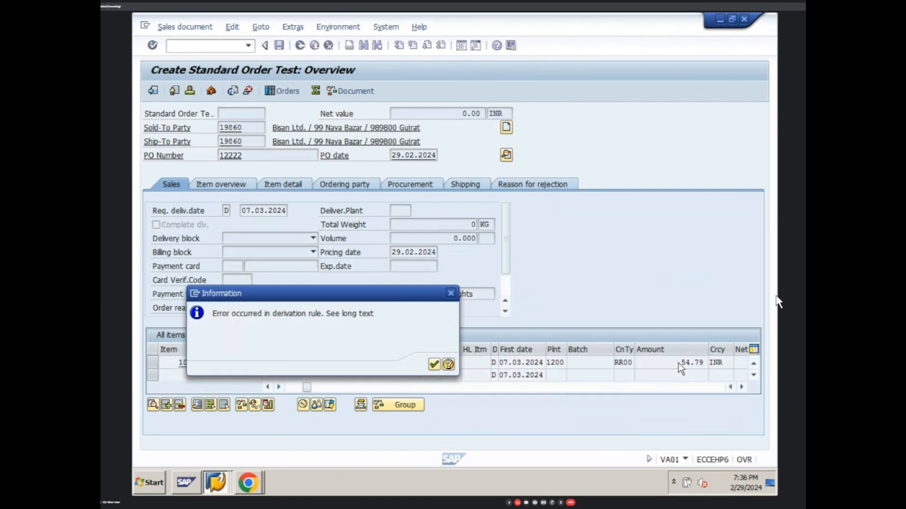
pyautogui.press('Return')
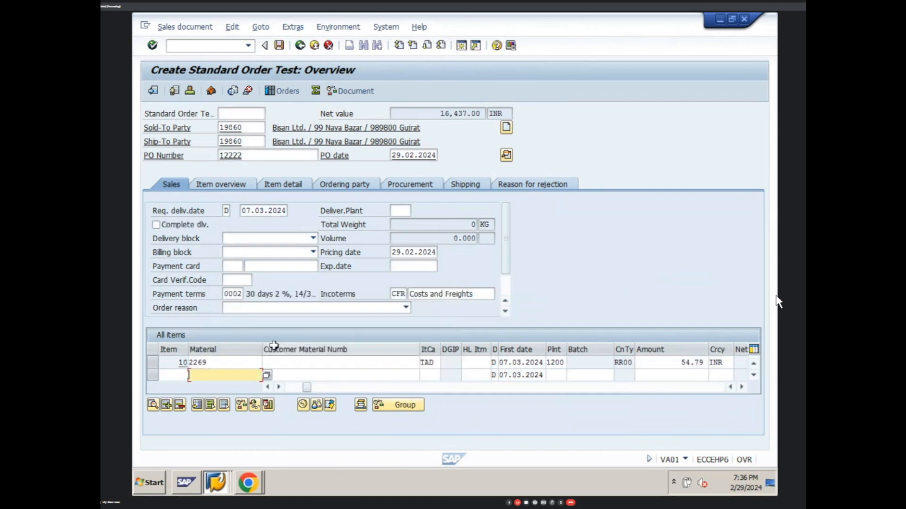
# - Open the conditions of item 10 and set State GST (SGST) to 2.5 %
pyautogui.click(152, 362)
pyautogui.click(302, 404)
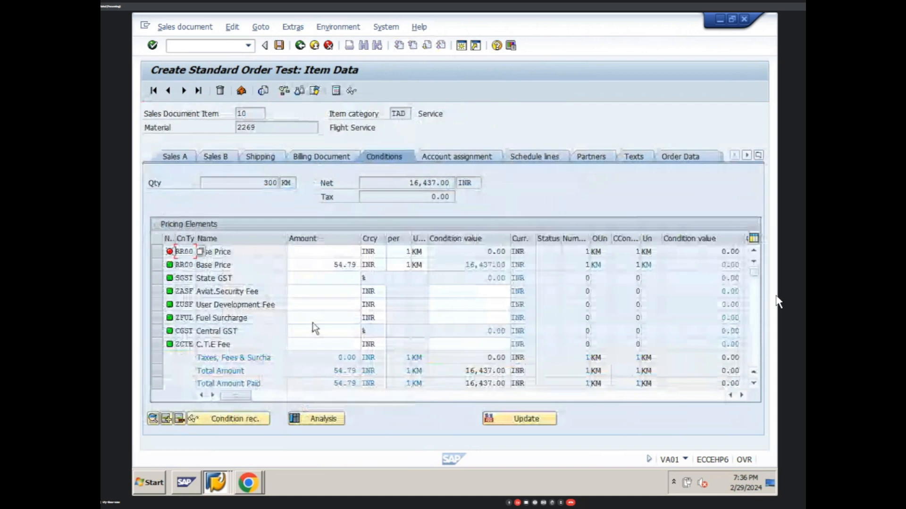
pyautogui.click(323, 279)
pyautogui.write('2.5')
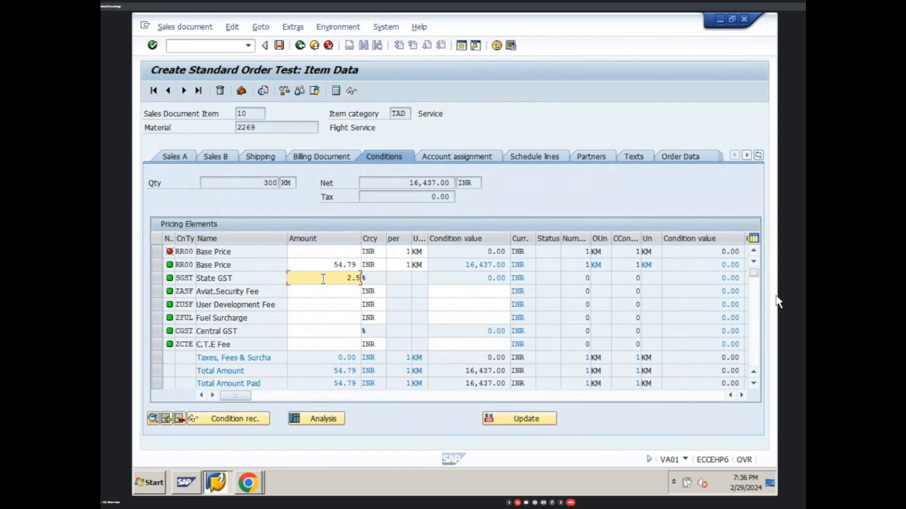
pyautogui.press('Return')
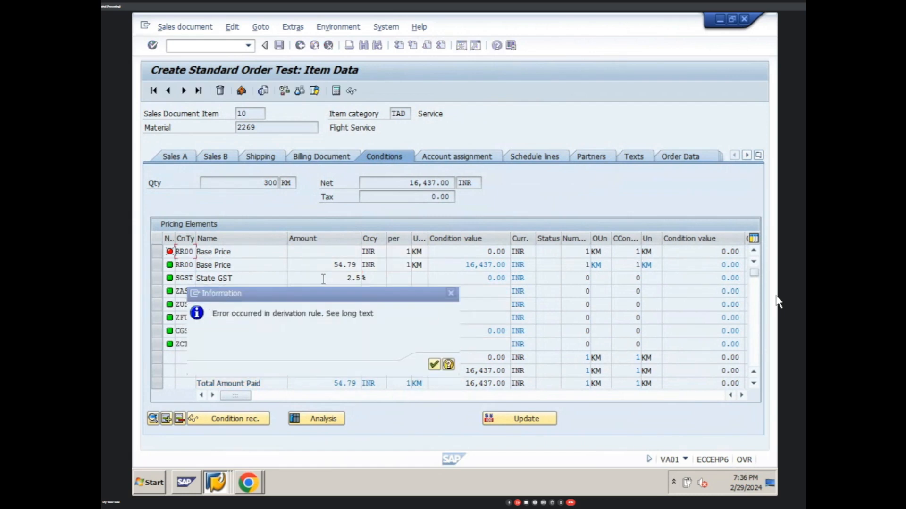
pyautogui.press('Return')
# - Set the Aviation Security Fee (ZASF) to 1130 INR and the User Development Fee (ZUSF) to 1696 INR
pyautogui.click(326, 292)
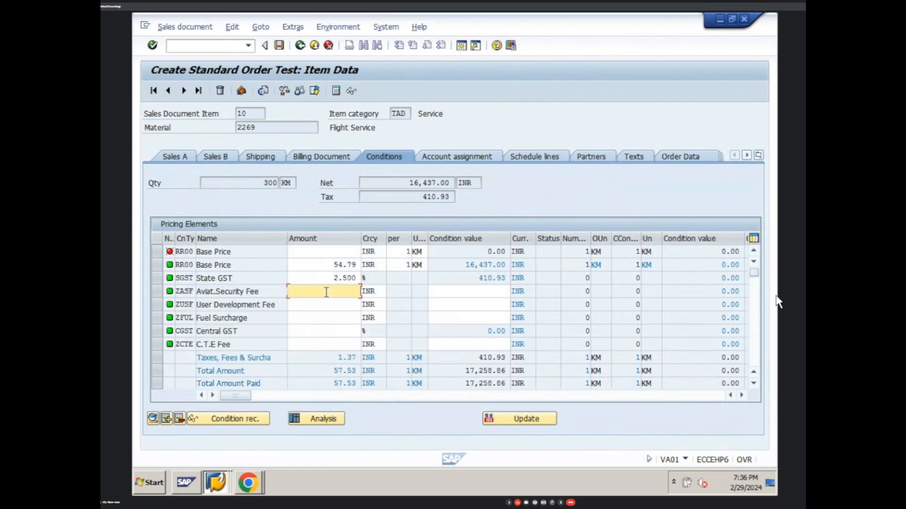
pyautogui.write('1130')
pyautogui.press('Return')
pyautogui.press('Return')
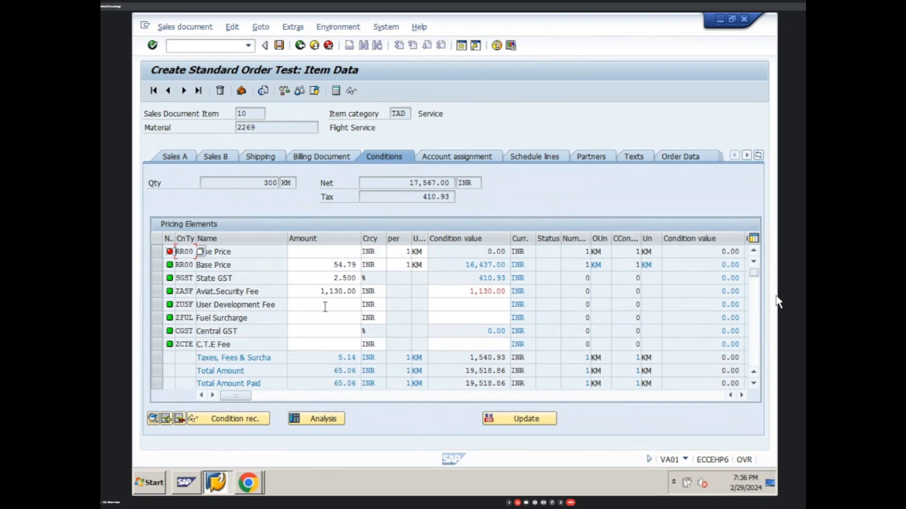
pyautogui.click(326, 306)
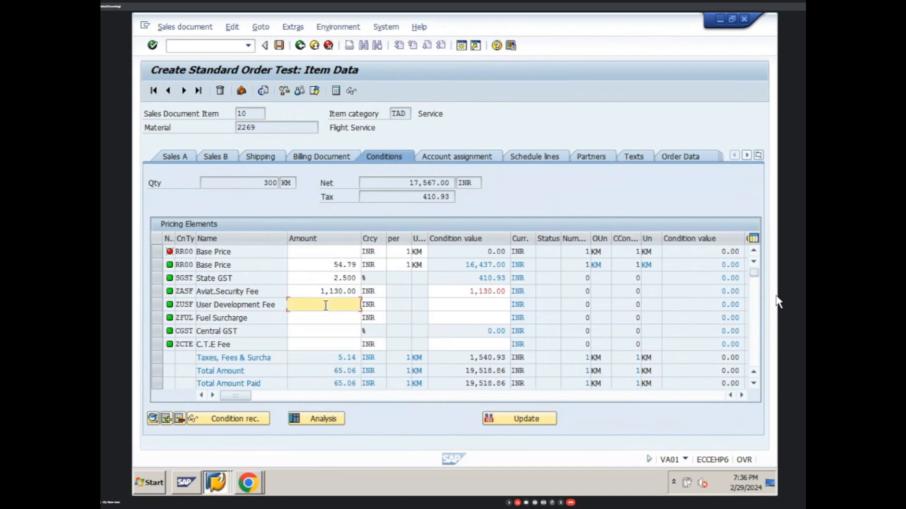
pyautogui.write('1696')
pyautogui.press('Return')
pyautogui.press('Return')
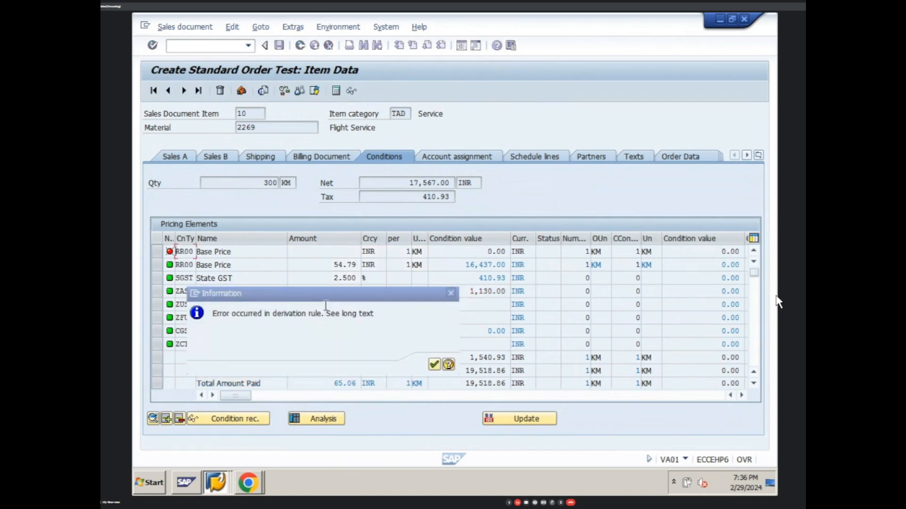
# - Set the Fuel Surcharge (ZFUL) to 2170 INR and Central GST (CGST) to 2.5 %
pyautogui.click(327, 318)
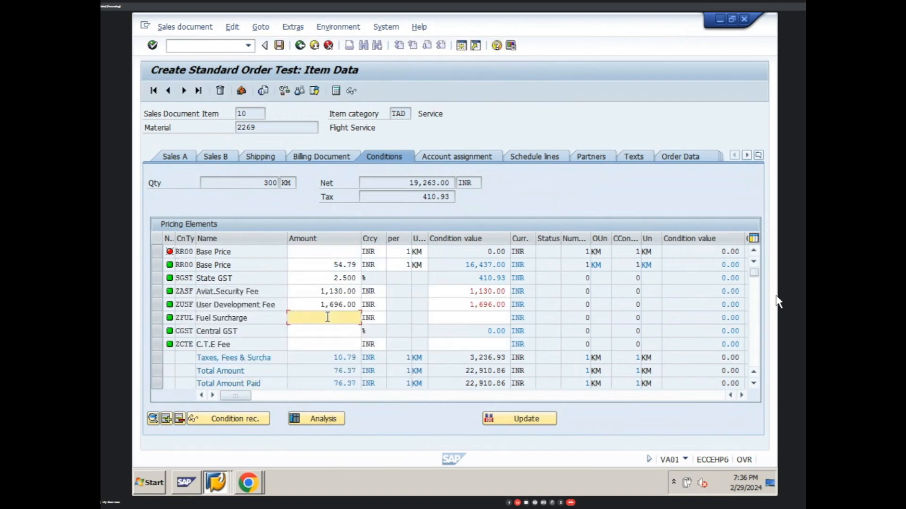
pyautogui.write('2170')
pyautogui.press('Return')
pyautogui.press('Return')
pyautogui.click(332, 330)
pyautogui.write('2.5')
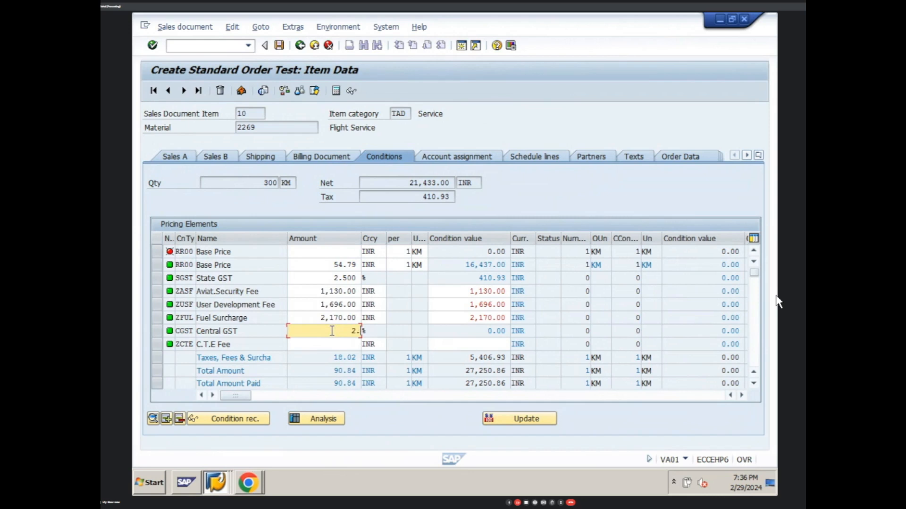
pyautogui.press('Return')
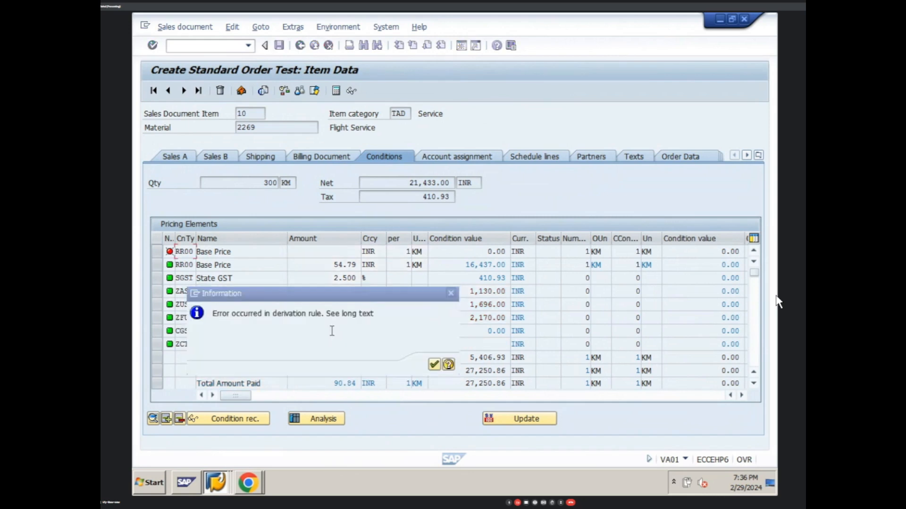
pyautogui.press('Return')
# - Set the C.T.E Fee (ZCTE) amount to 97 INR and dismiss the information message
pyautogui.click(331, 344)
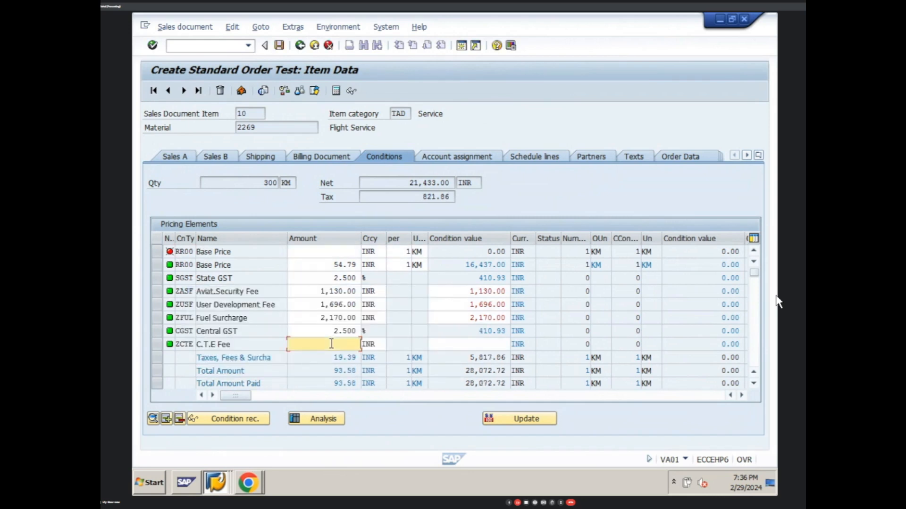
pyautogui.write('97')
pyautogui.press('Return')
pyautogui.press('Return')
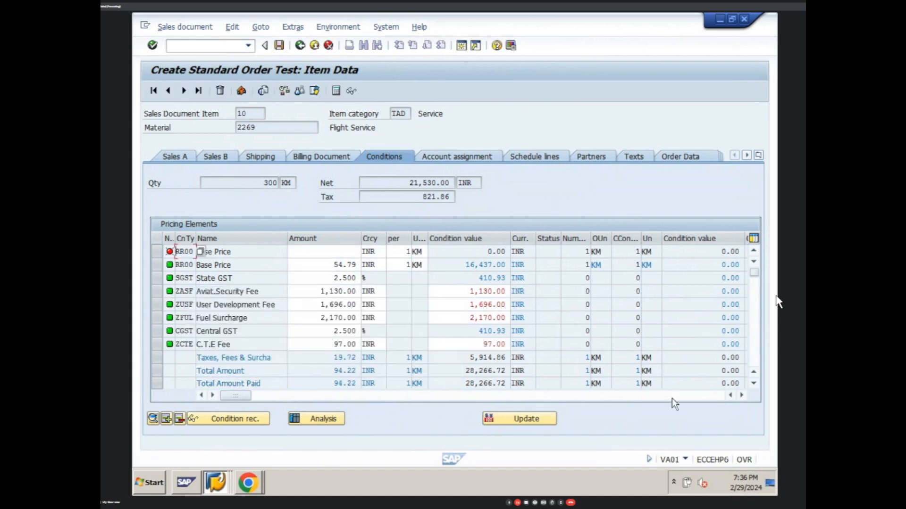
# - Set the Loyalty Point (ZLOY) amount to 17 INR and dismiss the information message
pyautogui.click(754, 384)
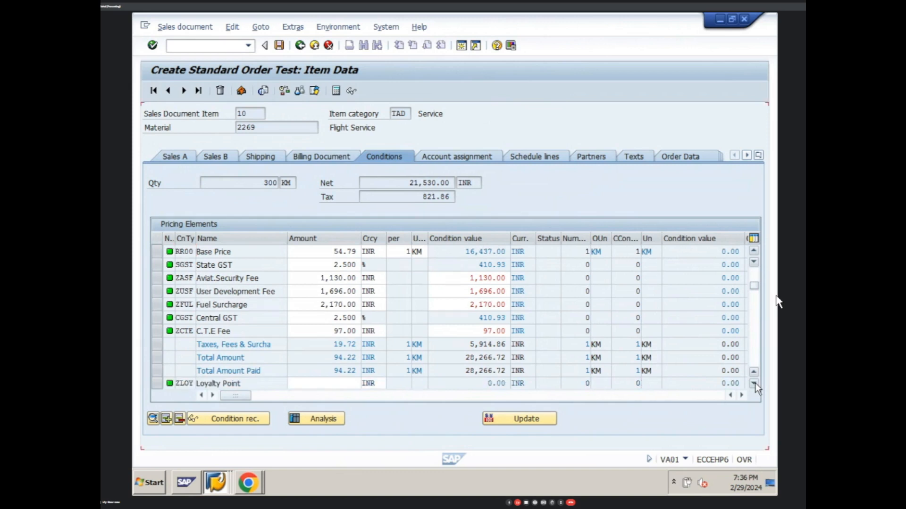
pyautogui.click(754, 384)
pyautogui.click(754, 384)
pyautogui.click(754, 384)
pyautogui.click(754, 384)
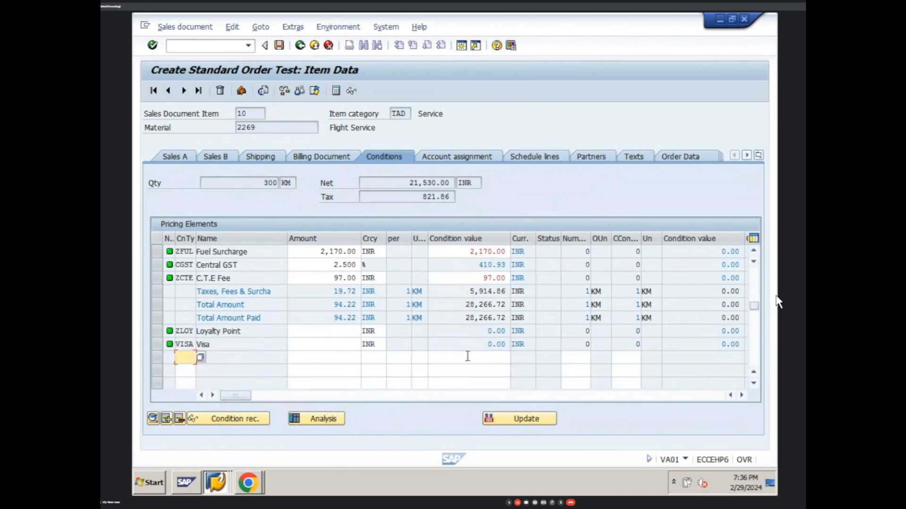
pyautogui.click(353, 333)
pyautogui.write('1')
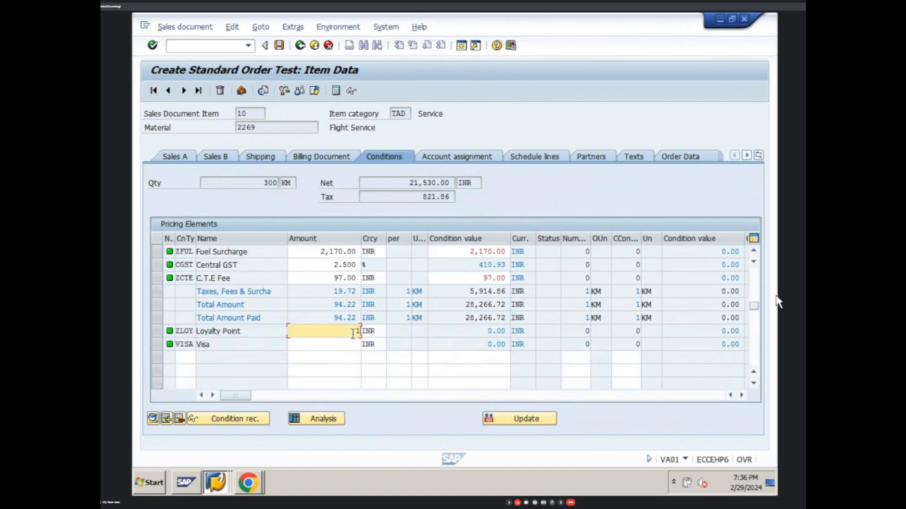
pyautogui.write('7')
pyautogui.press('Return')
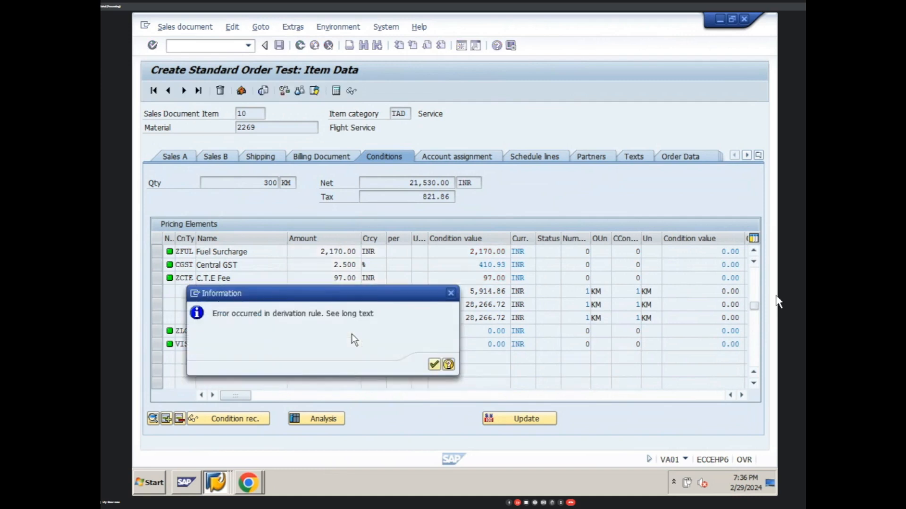
pyautogui.press('Return')
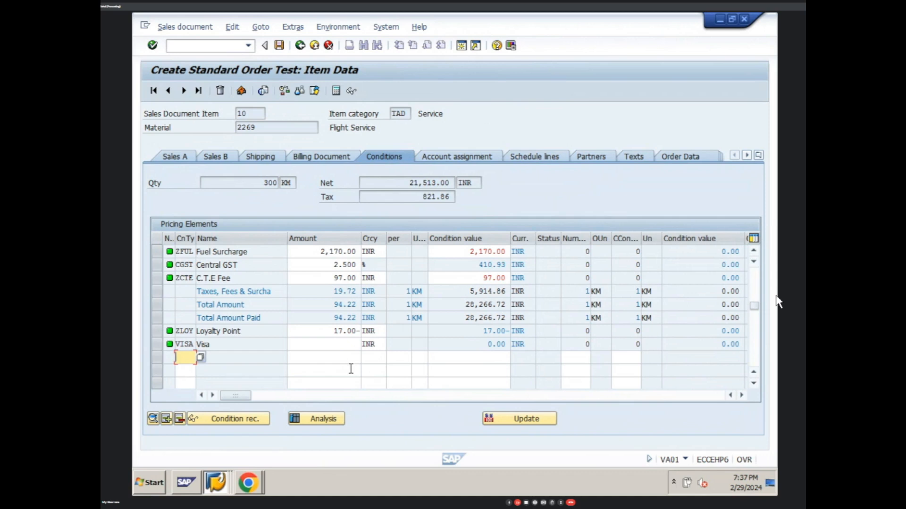
# - Switch to the local SAP session, leave the FR00 condition type details, and start sales order creation with transaction VA01
pyautogui.press('super')
pyautogui.moveTo(297, 500)
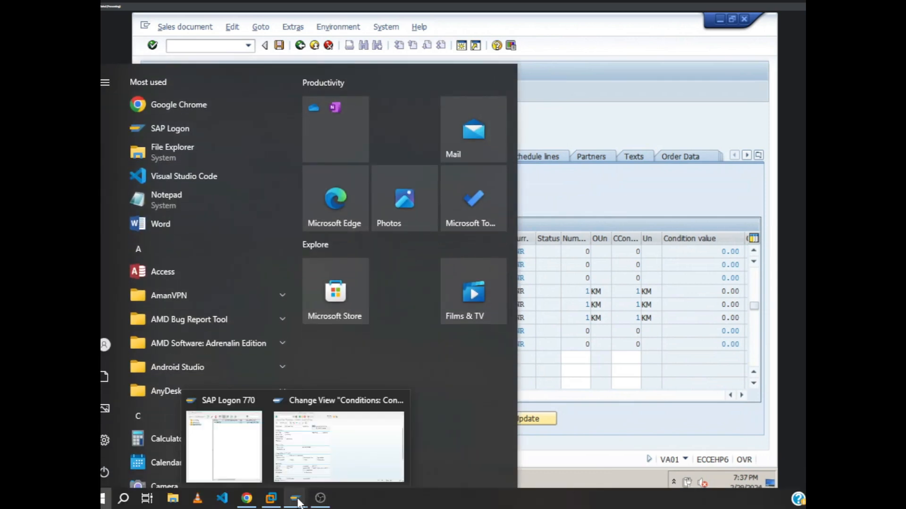
pyautogui.click(338, 465)
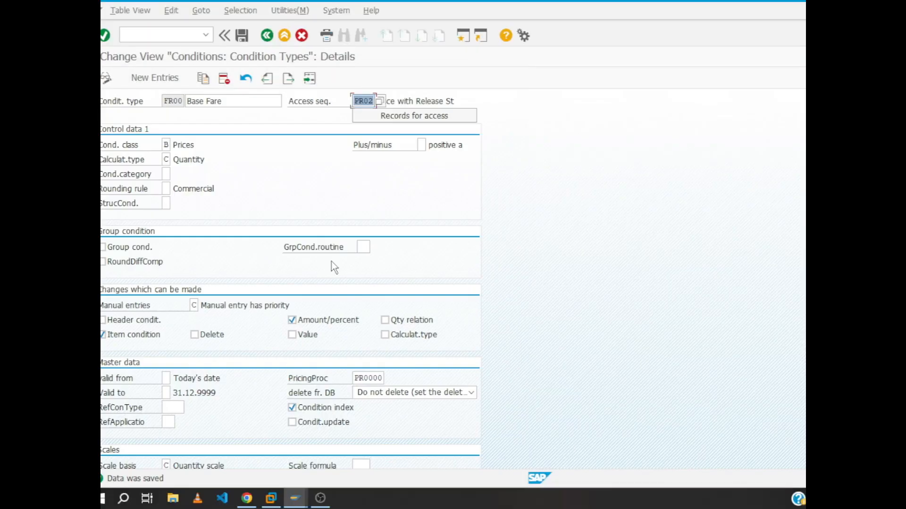
pyautogui.click(302, 36)
pyautogui.click(462, 38)
pyautogui.write('va01')
pyautogui.press('Return')
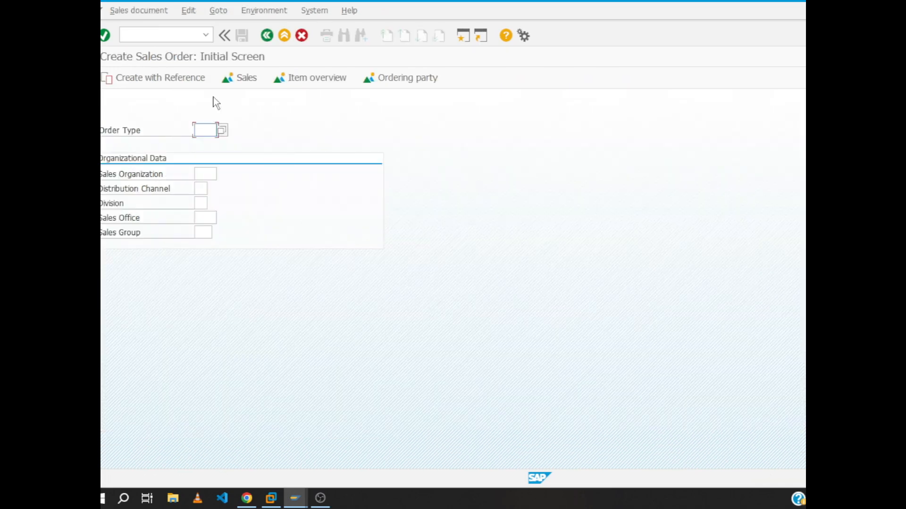
# - Start a ZSOR order for sales organization DSO1, distribution channel SR and division P1
pyautogui.press('Return')
pyautogui.press('Tab')
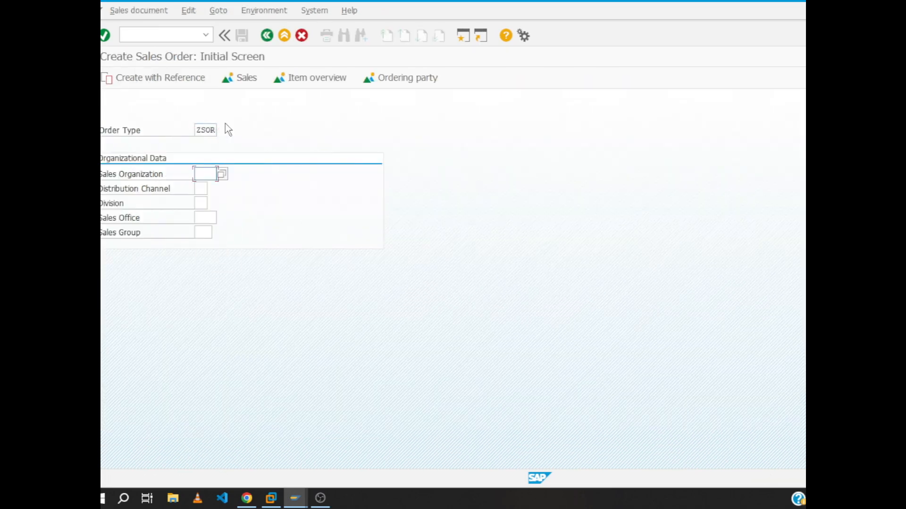
pyautogui.press('Return')
pyautogui.press('Tab')
pyautogui.press('Return')
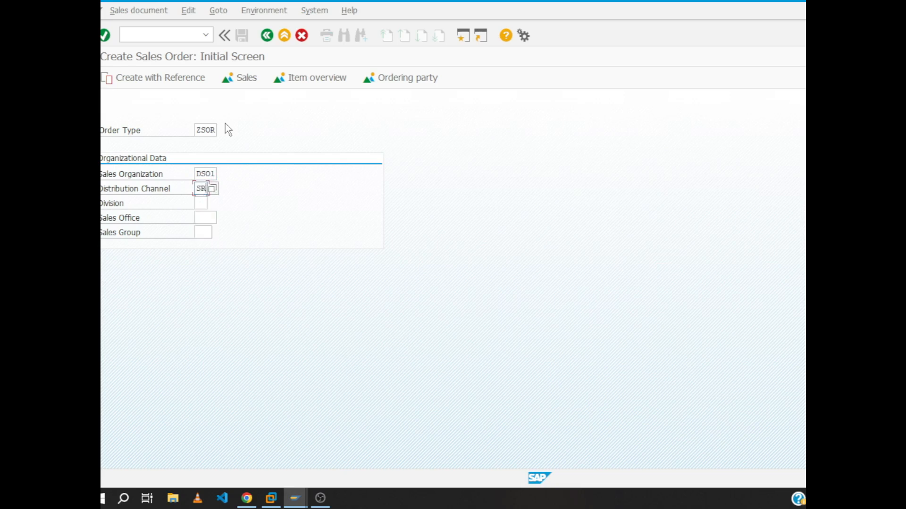
pyautogui.press('Tab')
pyautogui.press('Return')
pyautogui.press('Return')
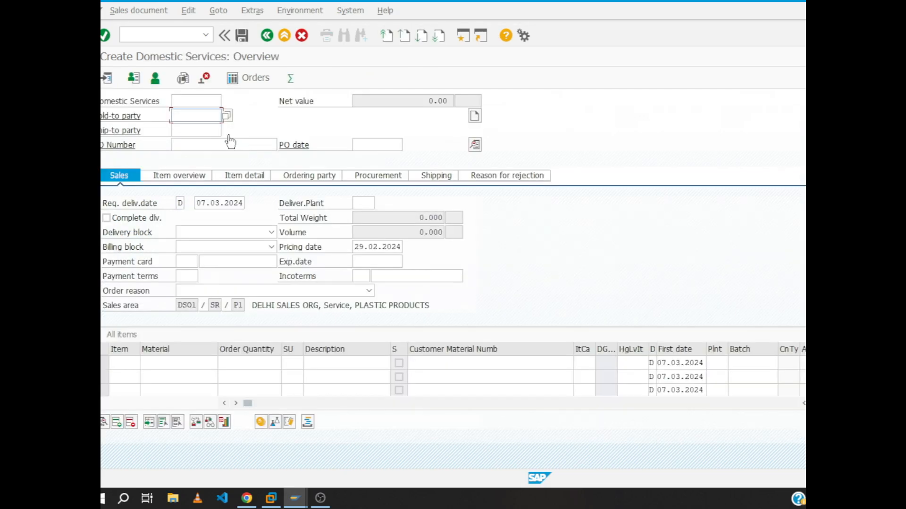
# - Enter the sold-to party's customer number and add material 1494 with an order quantity of 300
pyautogui.press('Return')
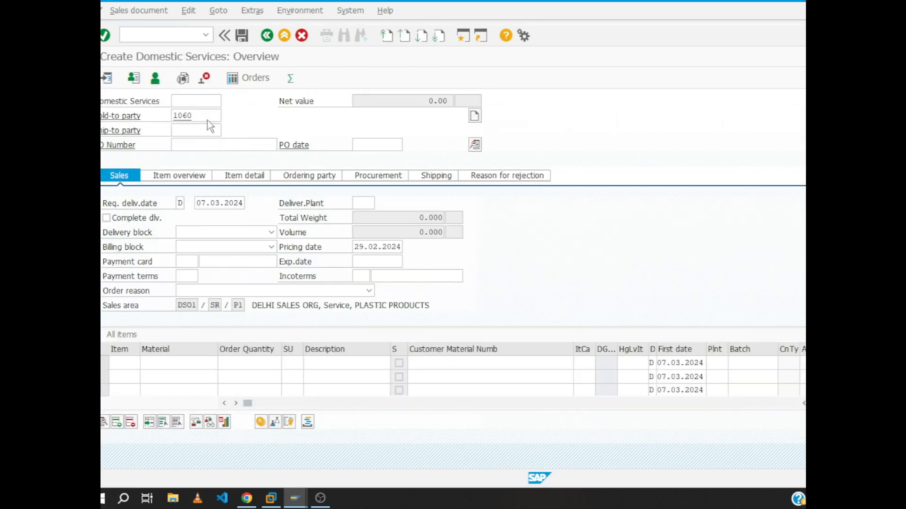
pyautogui.press('Return')
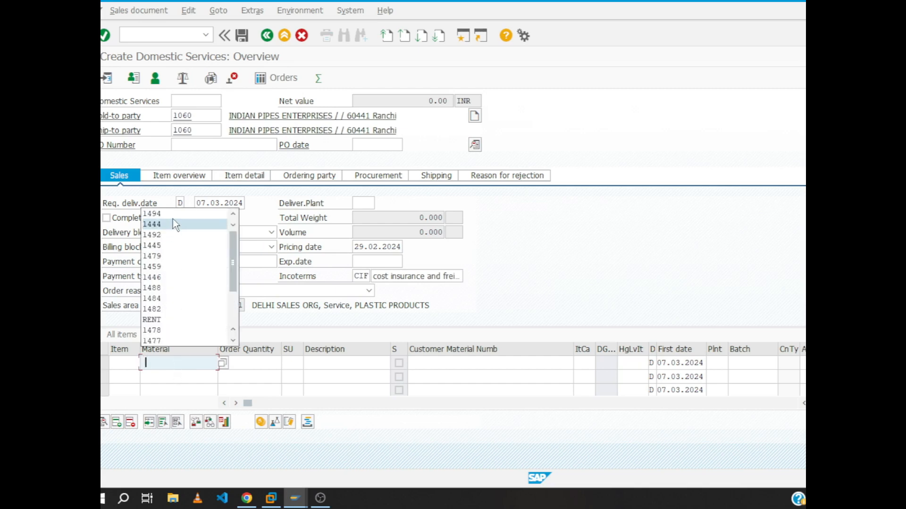
pyautogui.click(171, 214)
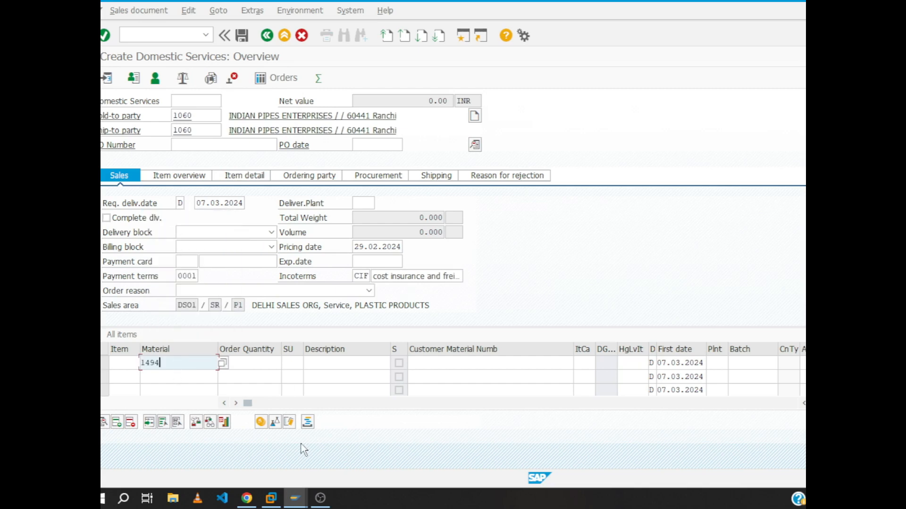
pyautogui.click(270, 360)
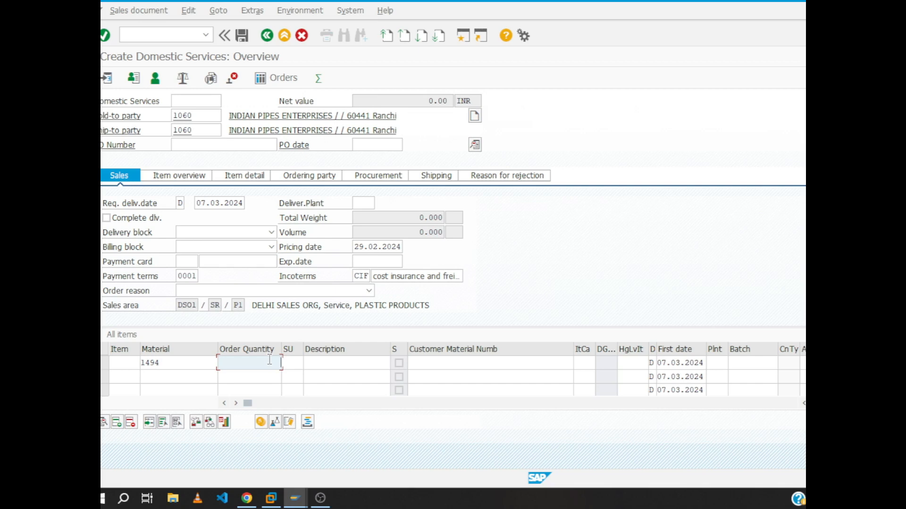
pyautogui.write('1')
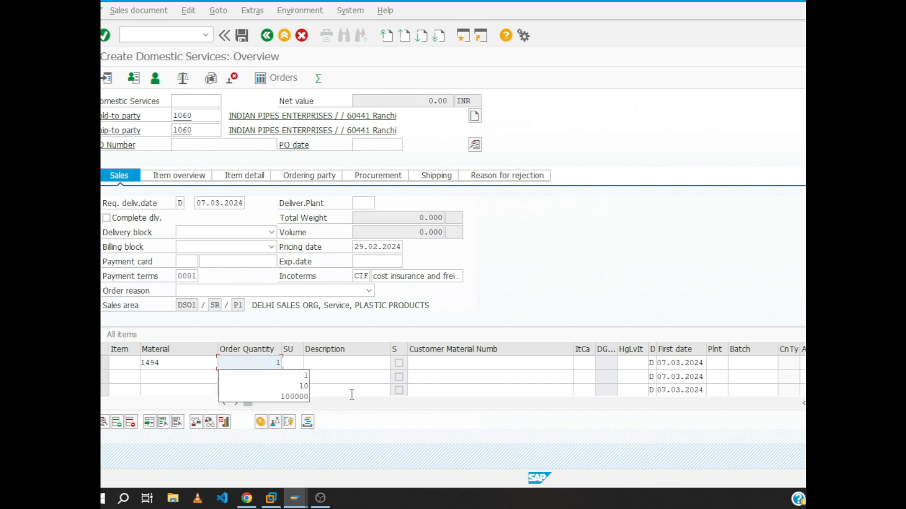
pyautogui.press('Down')
pyautogui.press('BackSpace')
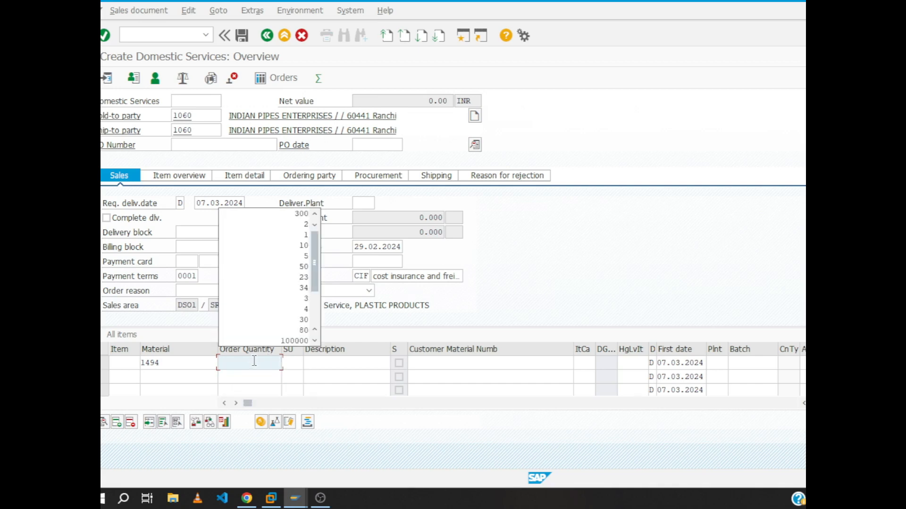
pyautogui.write('300')
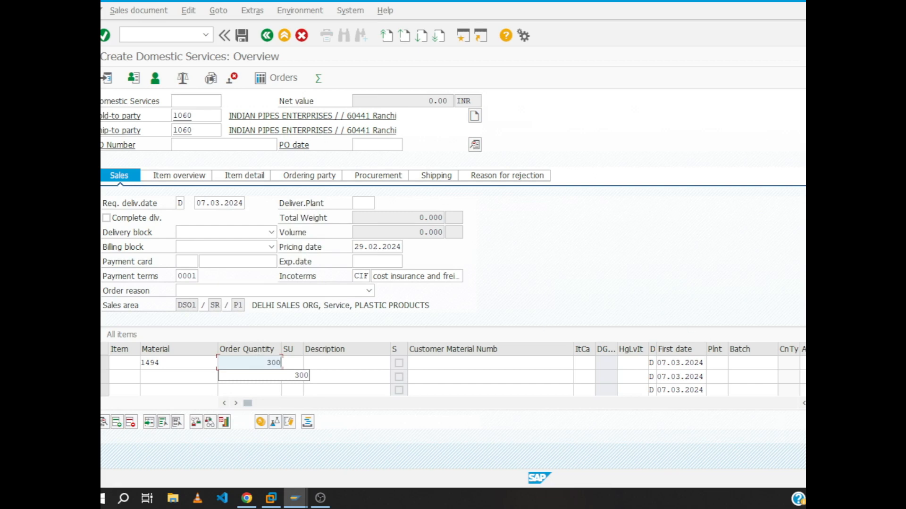
pyautogui.click(802, 363)
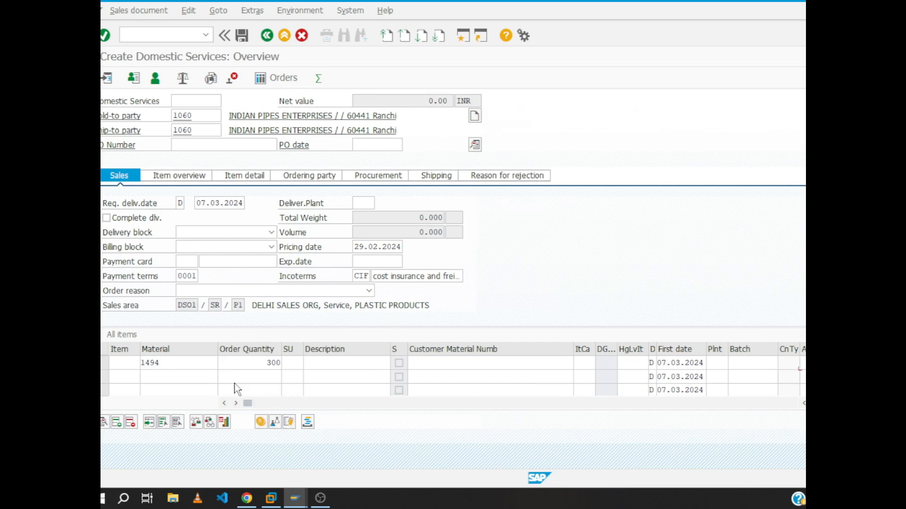
pyautogui.press('Return')
# - Open the pricing conditions of the Flight Service item to examine its condition types
pyautogui.click(132, 364)
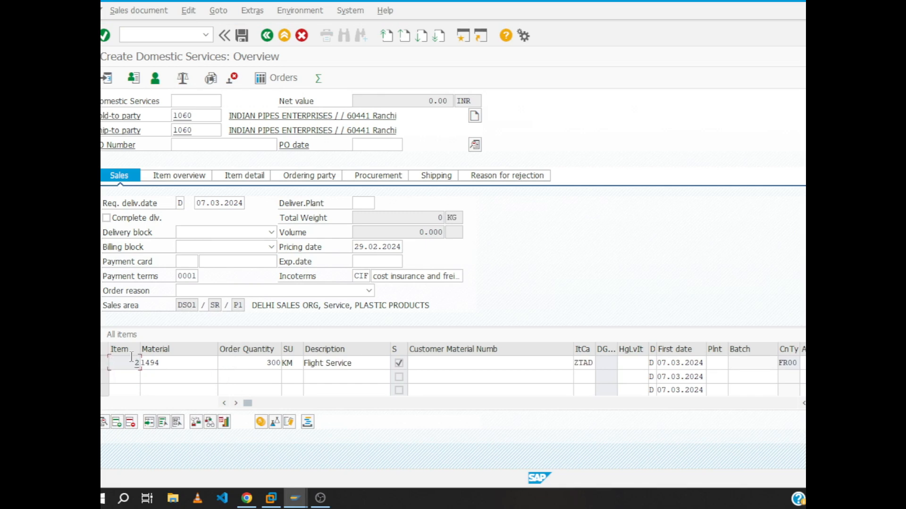
pyautogui.click(105, 366)
pyautogui.click(260, 422)
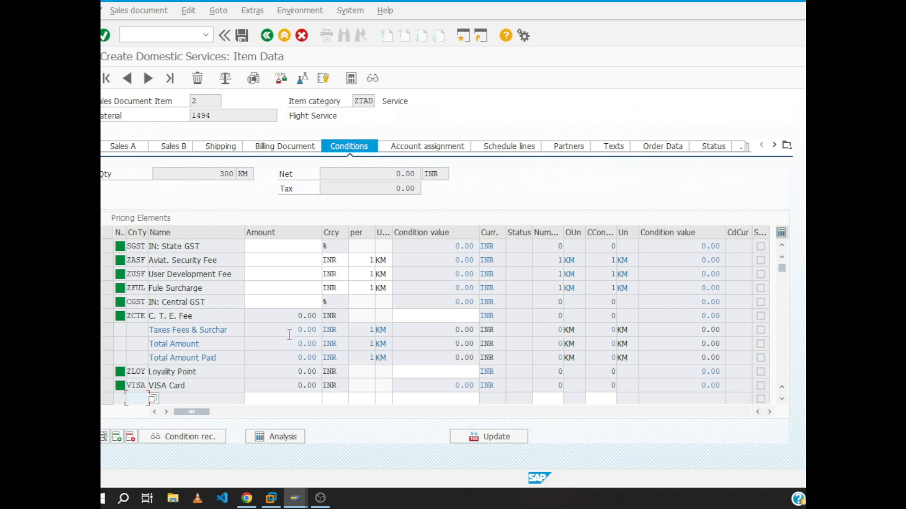
# - Switch back to the remote SAP session and bring up the Control overview of pricing procedure ZRVAA3
pyautogui.click(246, 498)
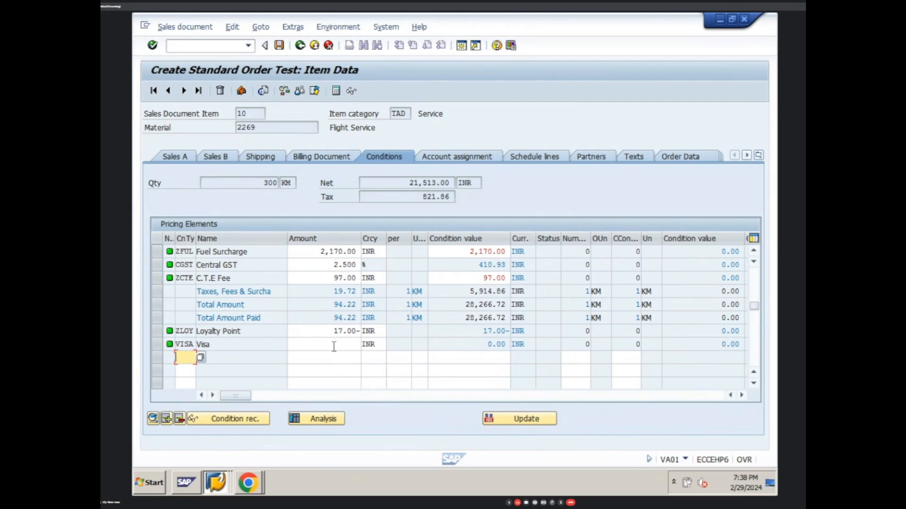
pyautogui.click(216, 482)
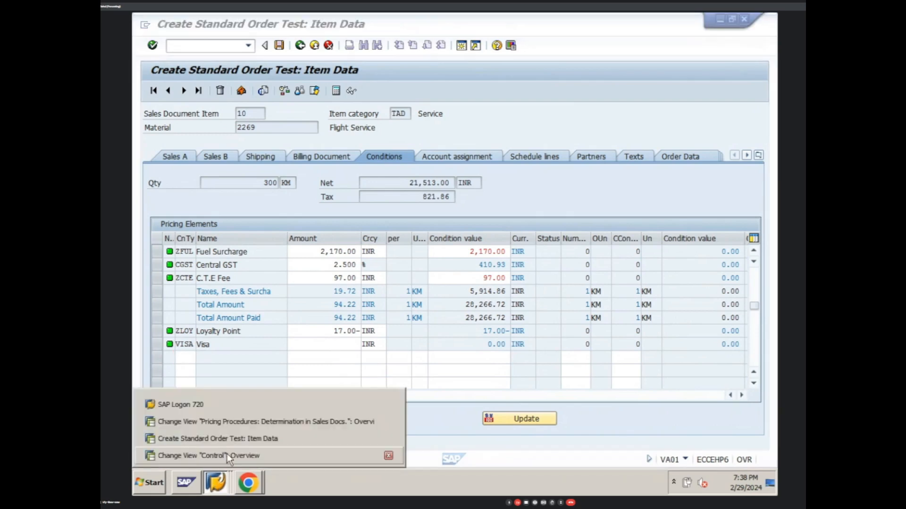
pyautogui.click(242, 425)
pyautogui.click(218, 483)
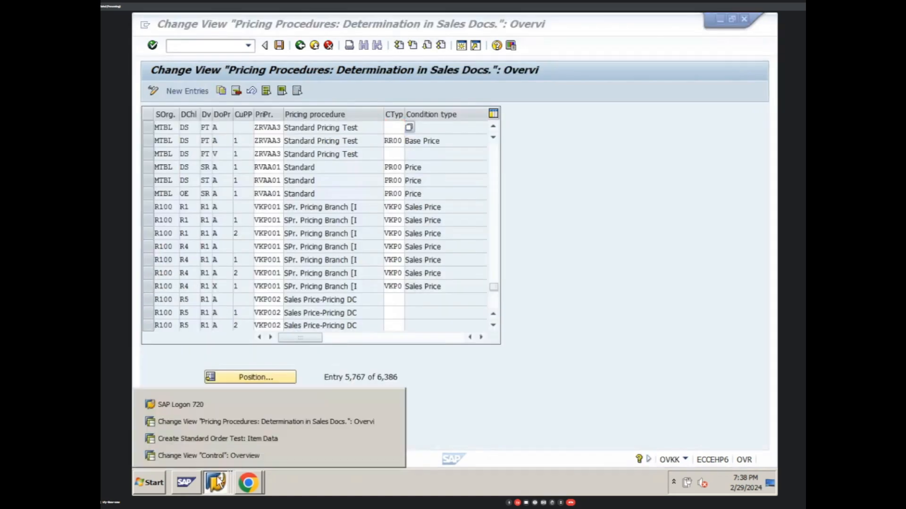
pyautogui.click(231, 457)
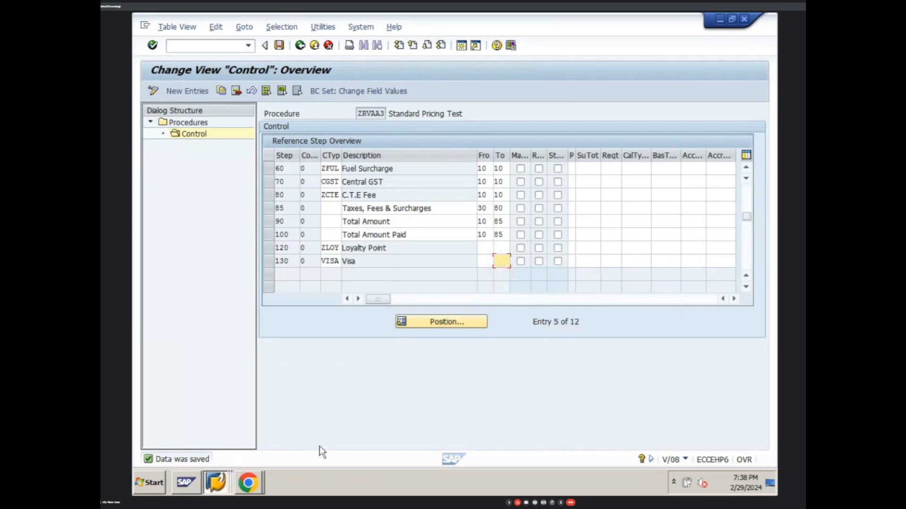
# - Set the Visa step 130 to calculate from step 10 to step 120 and save the pricing procedure
pyautogui.click(483, 262)
pyautogui.write('10')
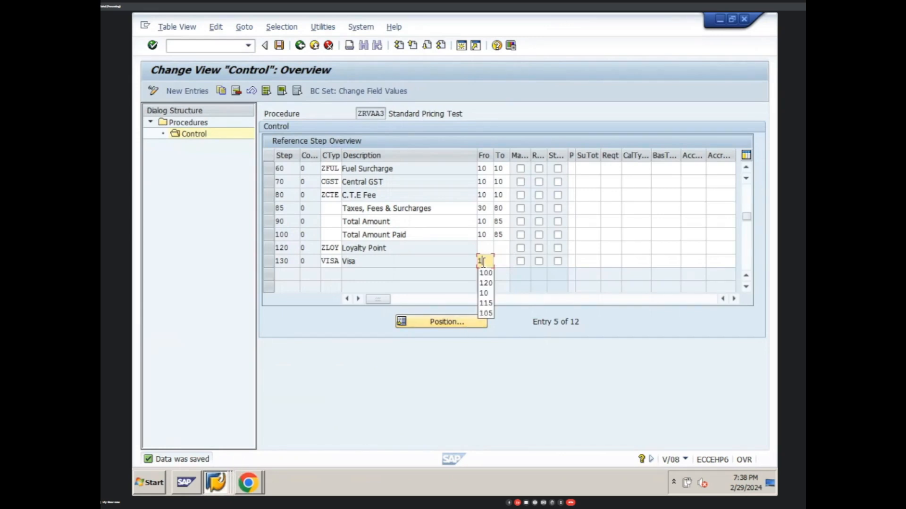
pyautogui.click(501, 262)
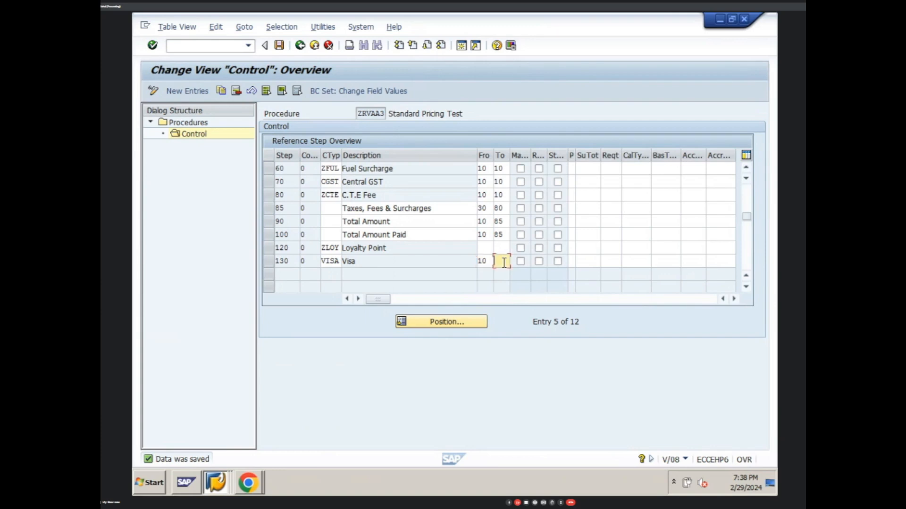
pyautogui.write('120')
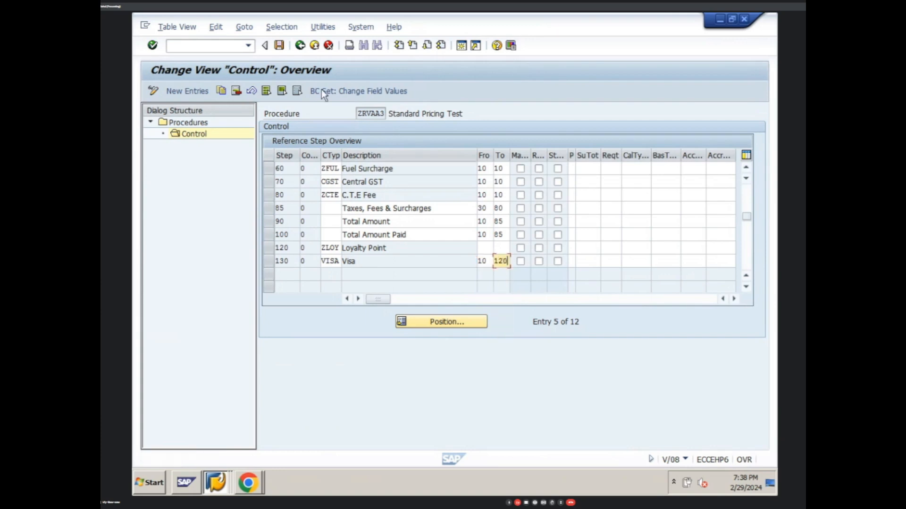
pyautogui.click(279, 46)
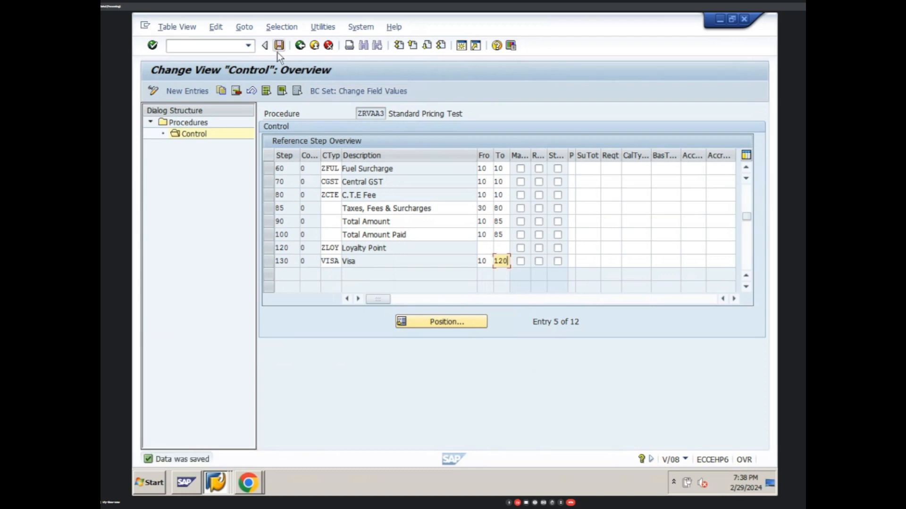
# - Return to the open ZOR1 test order and leave it without saving, back to SAP Easy Access
pyautogui.click(225, 491)
pyautogui.click(242, 439)
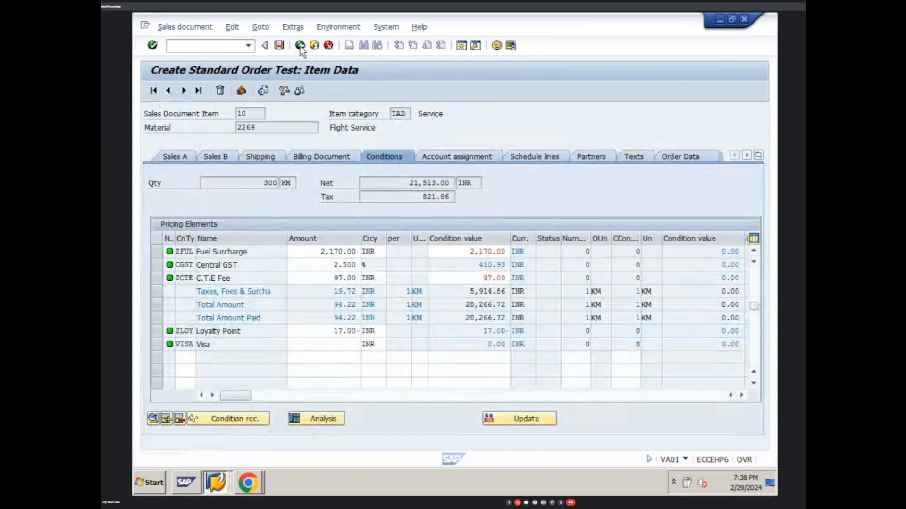
pyautogui.click(300, 46)
pyautogui.click(300, 45)
pyautogui.click(347, 242)
pyautogui.click(304, 45)
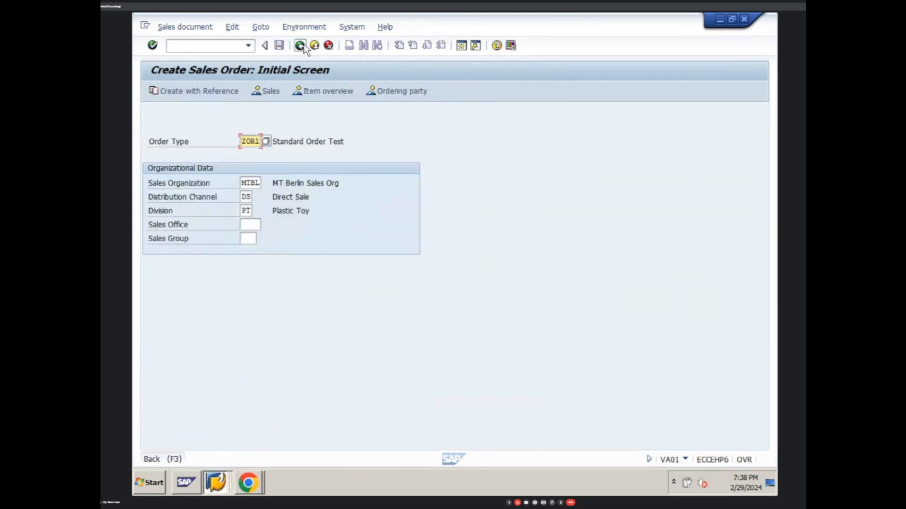
# - Start a new ZOR1 order with transaction VA01, enter the sold-to party's customer number and confirm the partner selection
pyautogui.write('VA01')
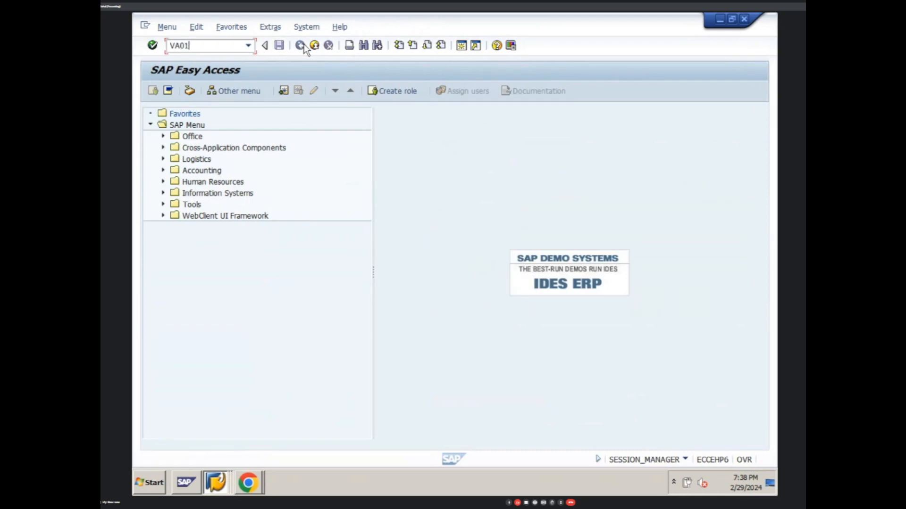
pyautogui.press('Return')
pyautogui.press('Return')
pyautogui.click(248, 126)
pyautogui.press('Down')
pyautogui.press('Return')
pyautogui.press('Return')
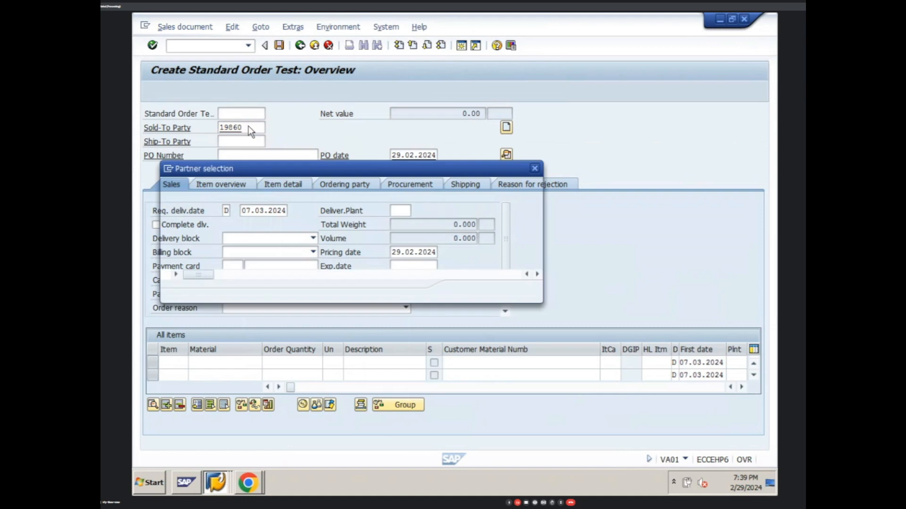
pyautogui.press('Return')
# - Fill in the purchase order number and add material 2269 as the first order item with a quantity of 300
pyautogui.click(241, 154)
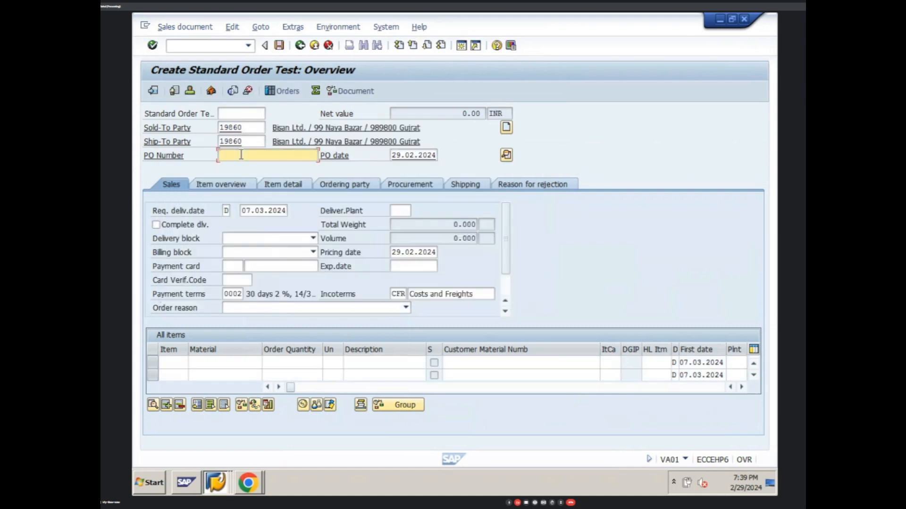
pyautogui.click(239, 164)
pyautogui.click(223, 363)
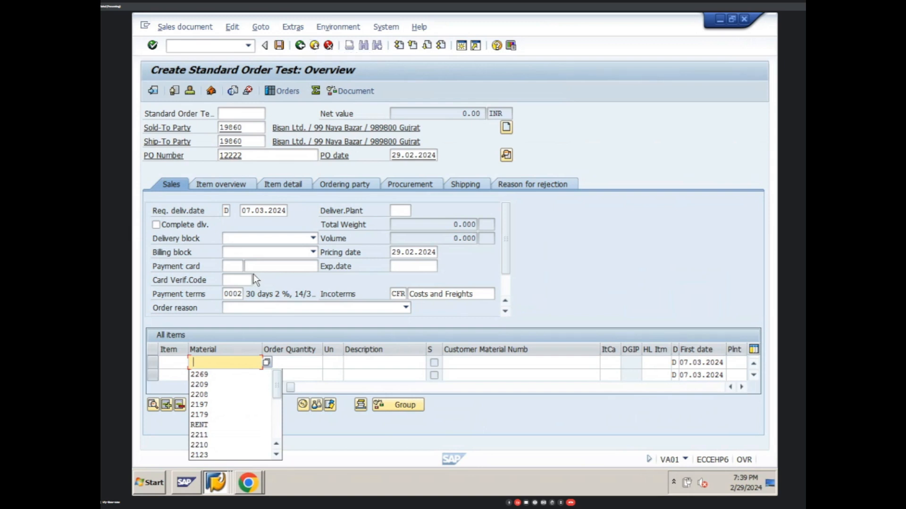
pyautogui.click(213, 375)
pyautogui.press('Tab')
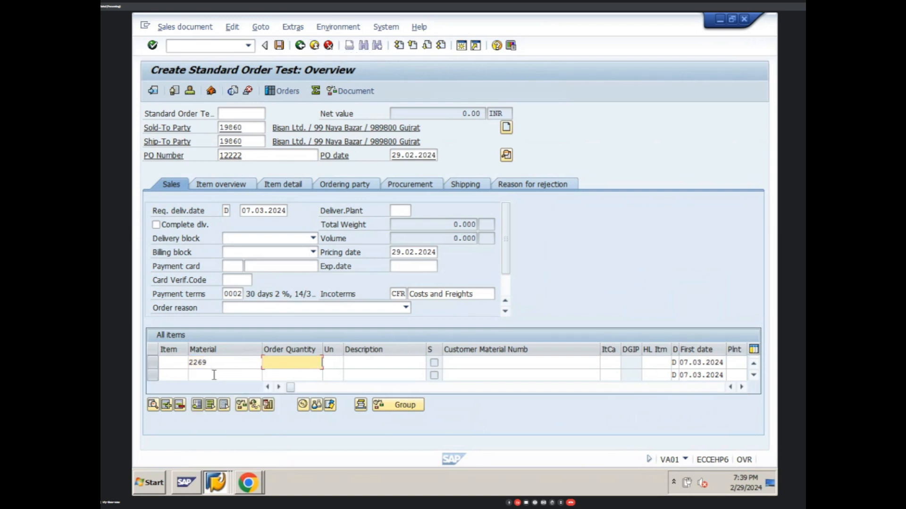
pyautogui.write('300')
pyautogui.press('Return')
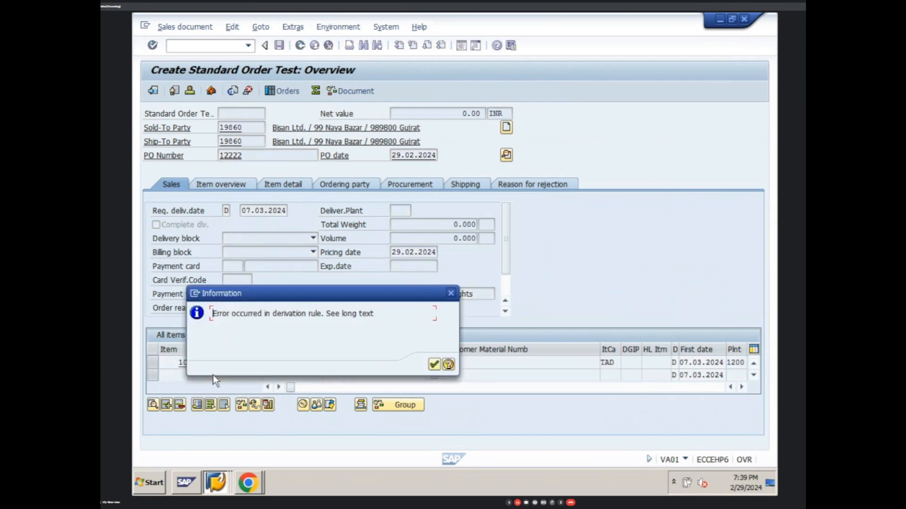
pyautogui.press('Return')
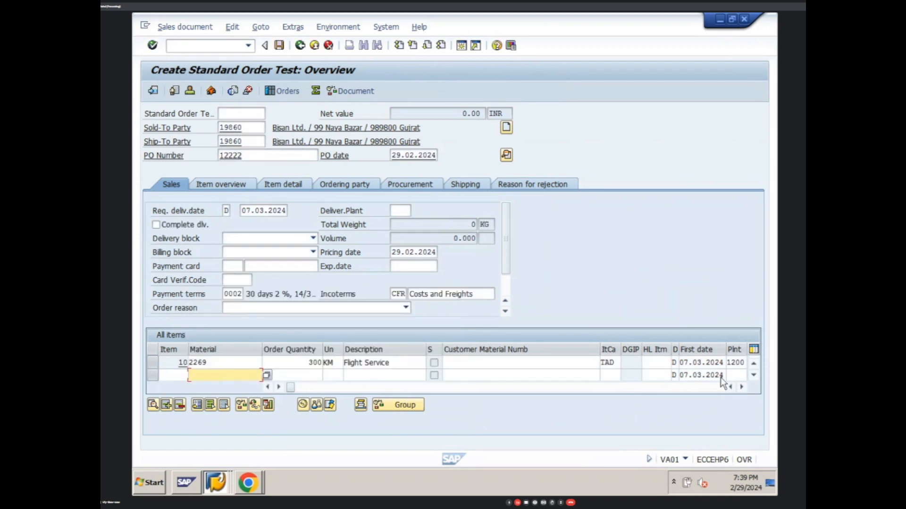
# - Set the RR00 condition amount of the flight service item to 54.79 INR and acknowledge the information message
pyautogui.click(742, 387)
pyautogui.click(741, 387)
pyautogui.click(742, 387)
pyautogui.click(742, 387)
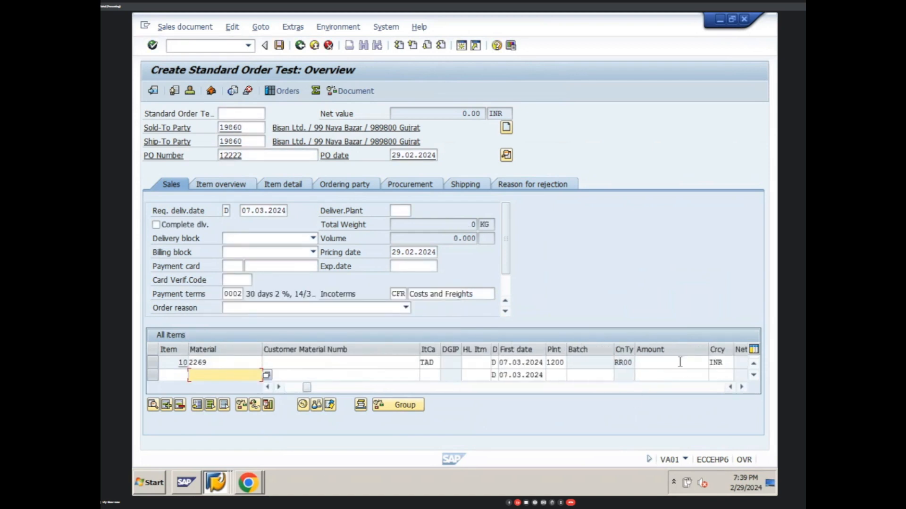
pyautogui.click(680, 362)
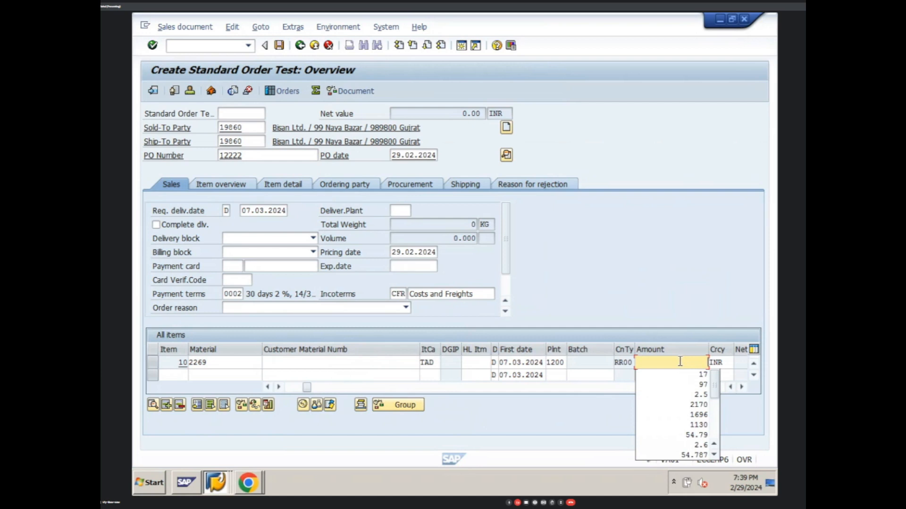
pyautogui.write('54.79')
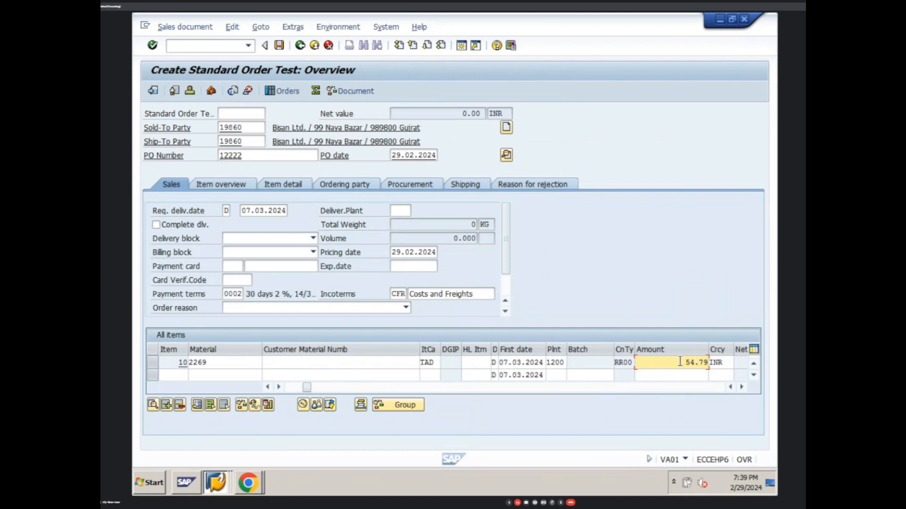
pyautogui.press('Return')
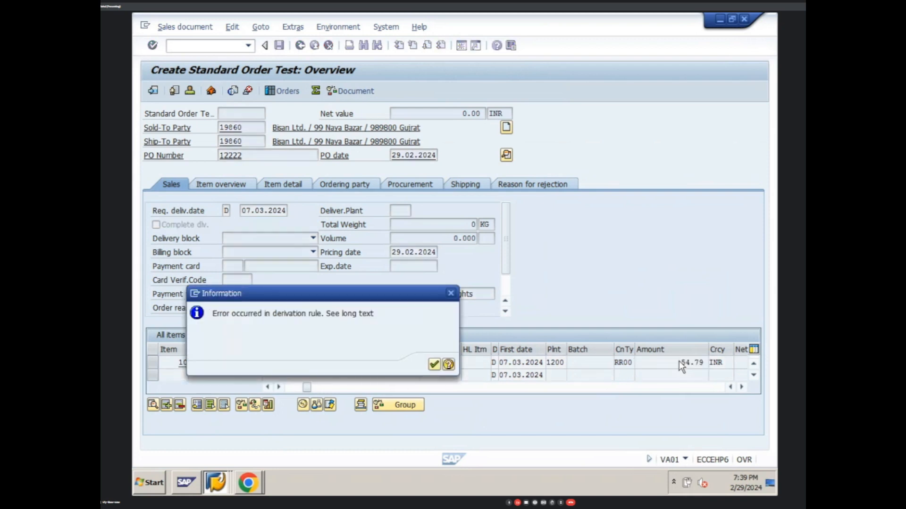
pyautogui.click(428, 364)
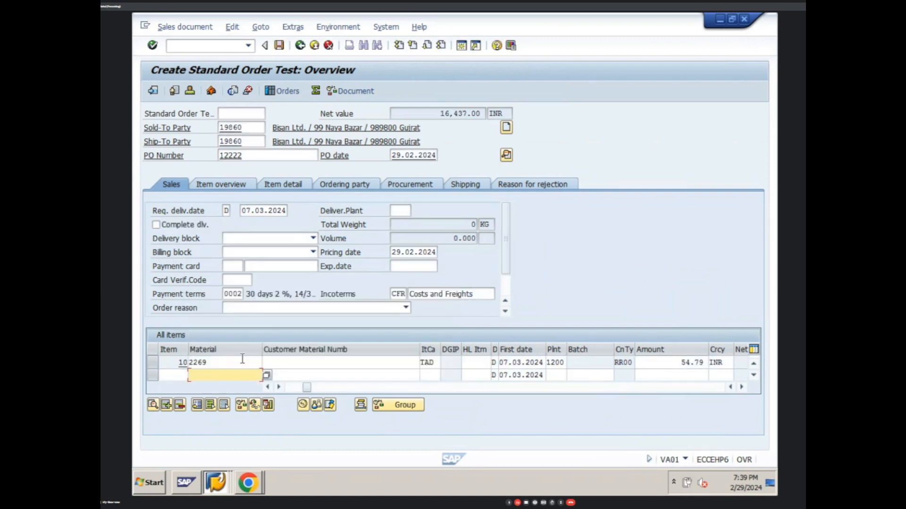
# - Bring up the pricing conditions of item 10 and set the State GST (SGST) rate to 2.5%
pyautogui.click(154, 362)
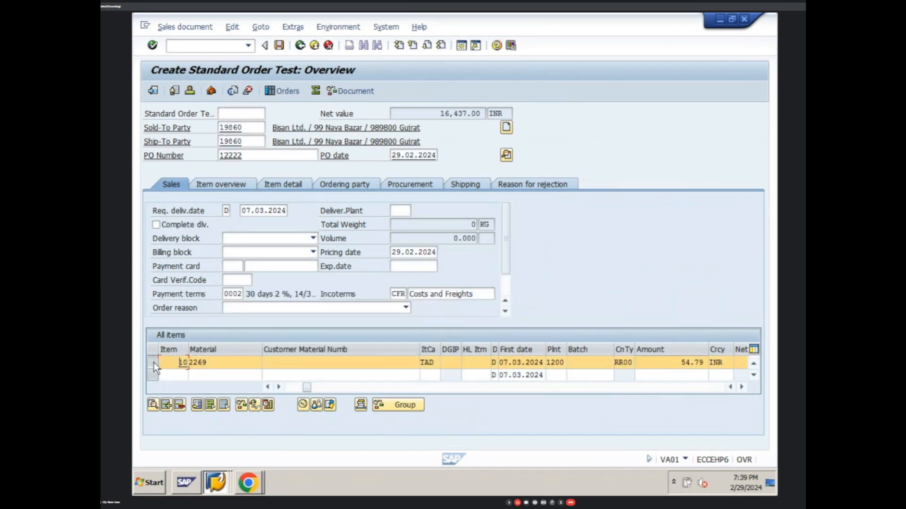
pyautogui.click(304, 405)
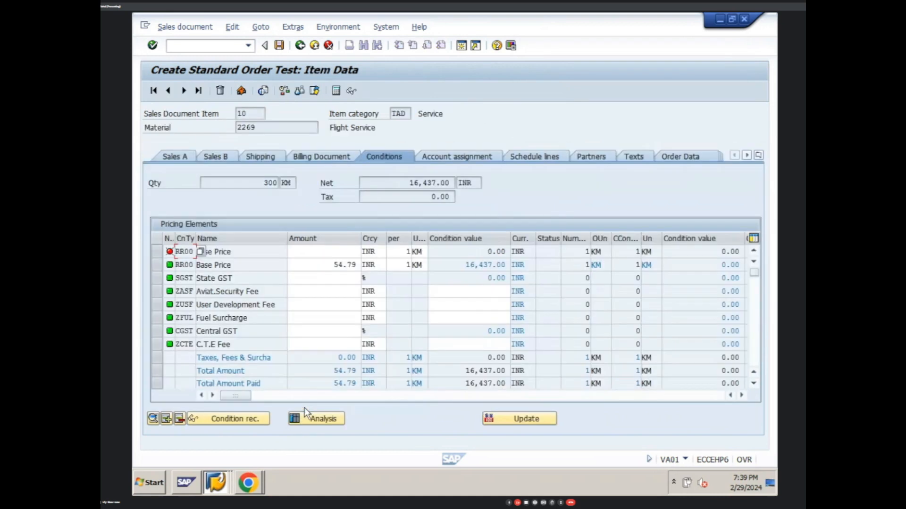
pyautogui.click(327, 281)
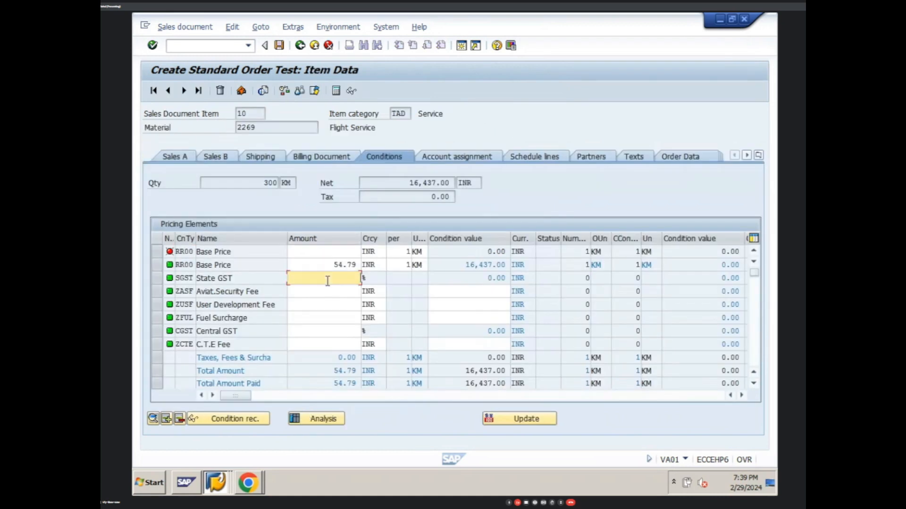
pyautogui.write('2.5')
pyautogui.press('Return')
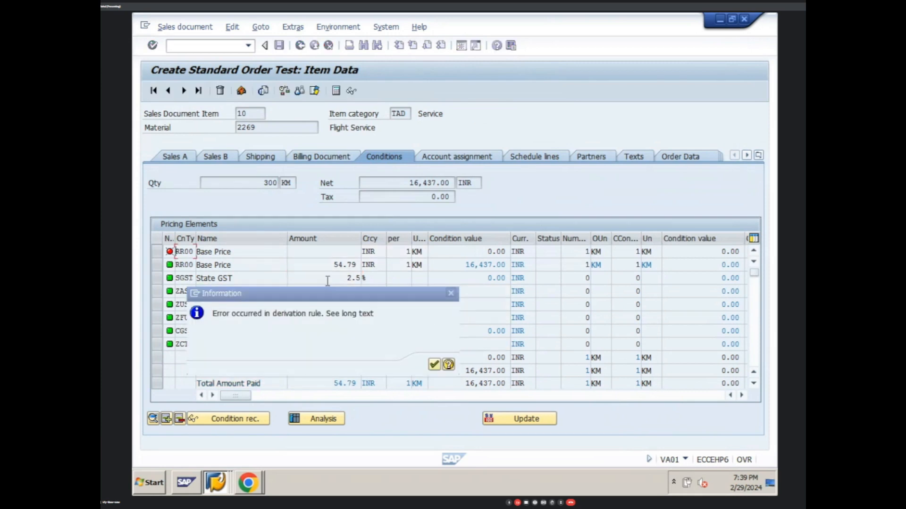
pyautogui.press('Return')
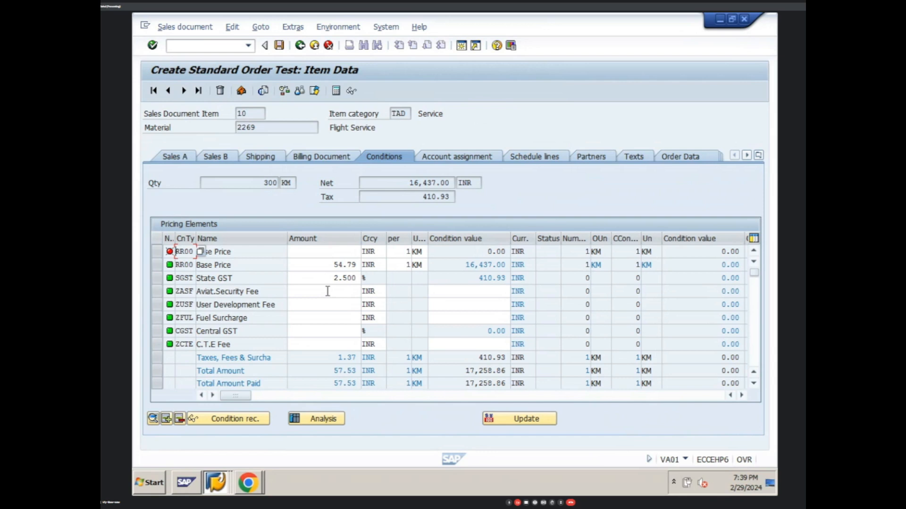
# - Open the amount of the Aviation Security Fee condition (ZASF) for entry
pyautogui.click(327, 291)
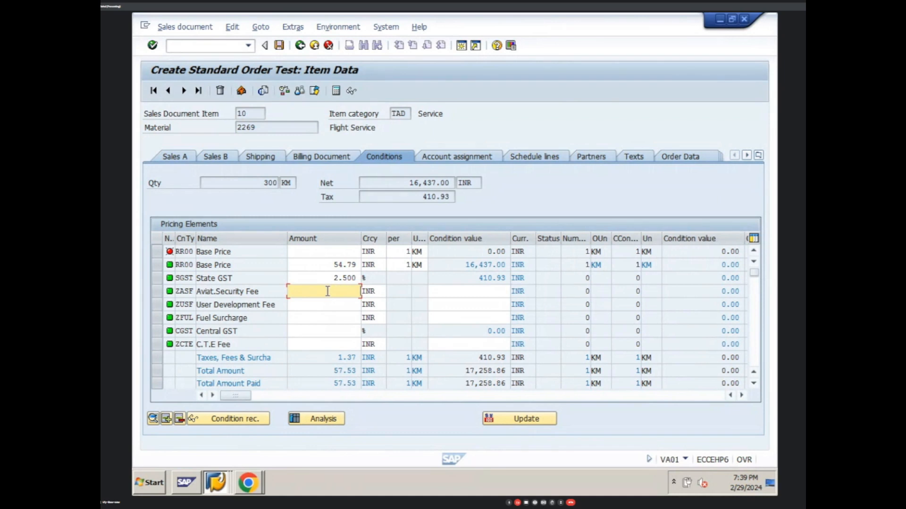
# - Set the Aviat.Security Fee amount to 1,130 INR and the User Development Fee amount to 1,696 INR
pyautogui.write('1,1')
pyautogui.write('30')
pyautogui.press('Return')
pyautogui.press('Return')
pyautogui.click(329, 304)
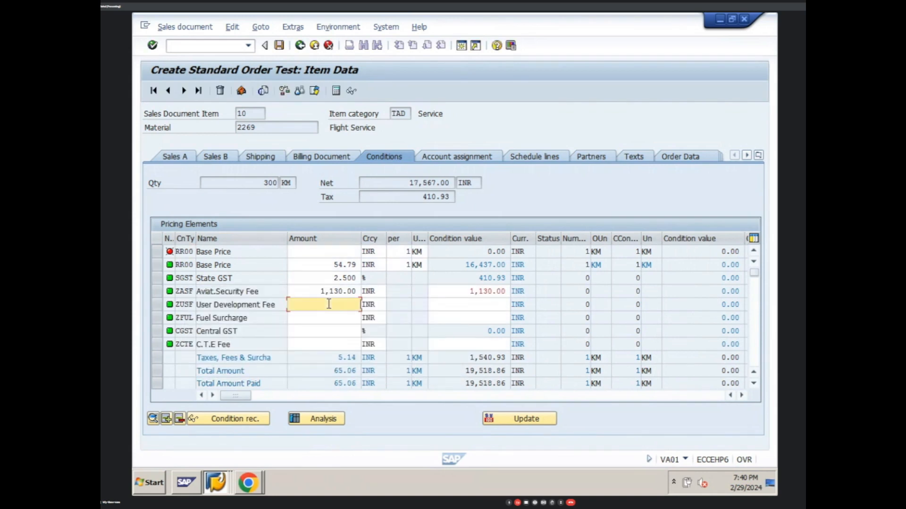
pyautogui.write('1696')
pyautogui.press('Return')
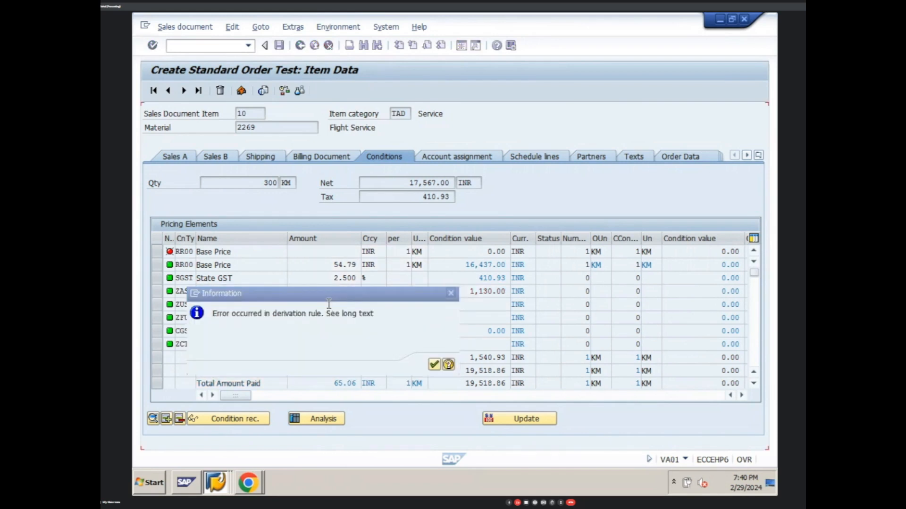
pyautogui.press('Return')
# - Set the Fuel Surcharge amount to 2,170 INR and the Central GST rate to 2.5%
pyautogui.click(333, 317)
pyautogui.write('2170')
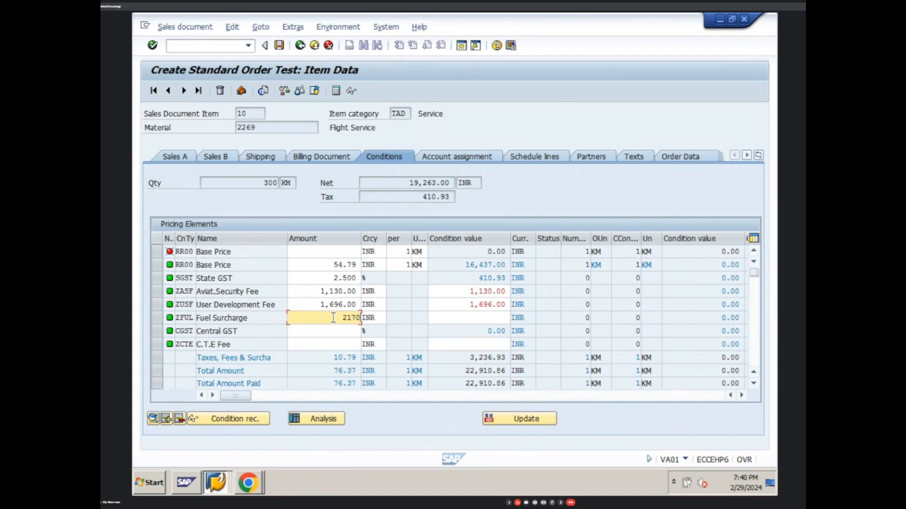
pyautogui.press('Return')
pyautogui.press('Return')
pyautogui.click(333, 332)
pyautogui.write('2.5')
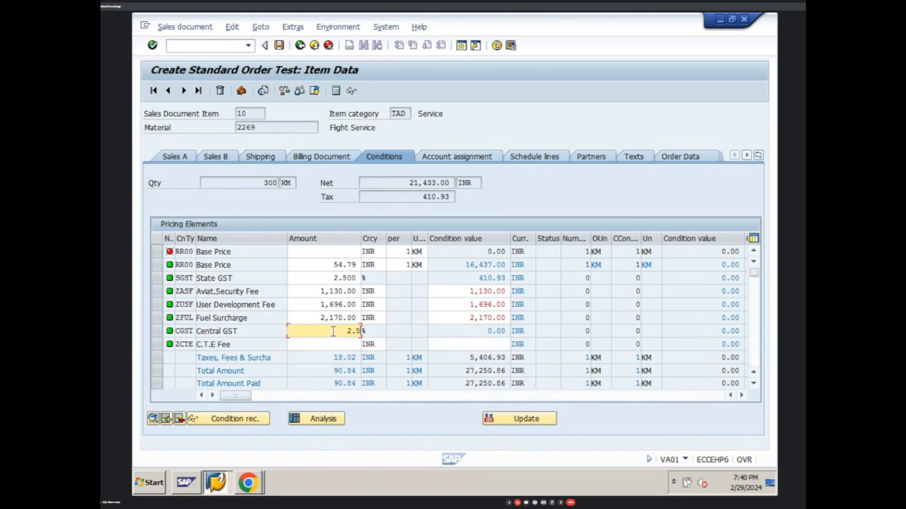
pyautogui.press('Return')
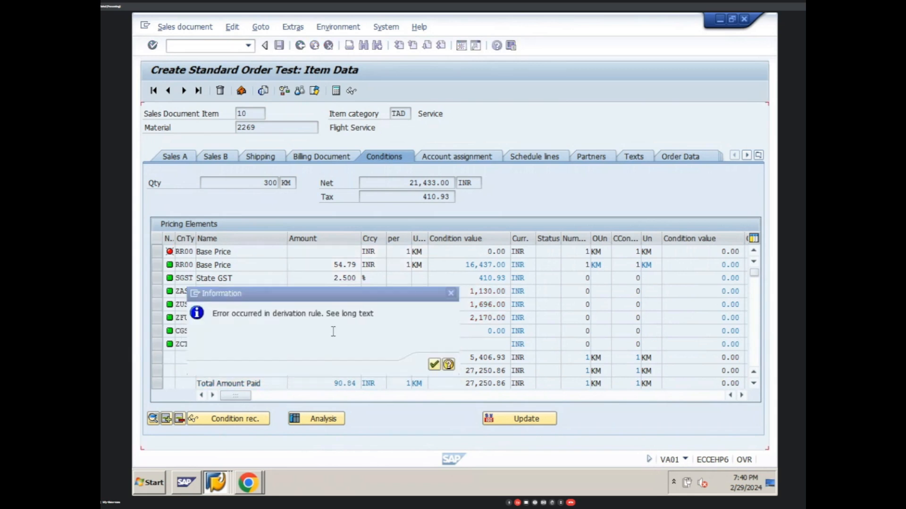
pyautogui.press('Return')
# - Set the C.T.E Fee amount to 97 INR in the pricing elements
pyautogui.click(333, 346)
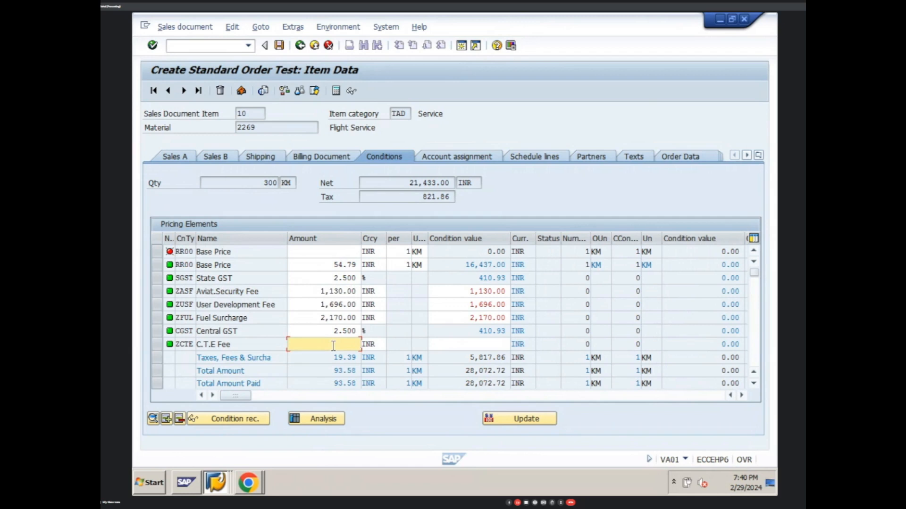
pyautogui.write('97')
pyautogui.press('Return')
pyautogui.press('Return')
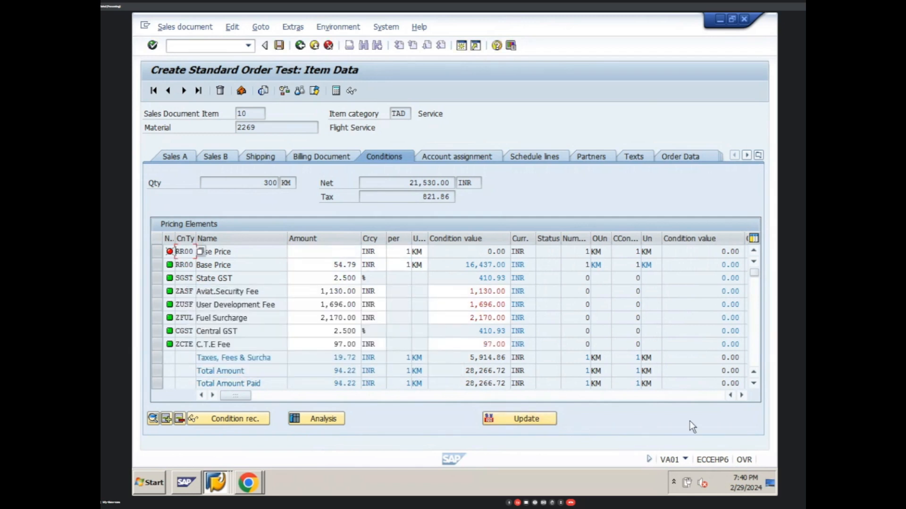
# - Set the Loyalty Point amount to 17 INR in the pricing elements
pyautogui.click(754, 383)
pyautogui.click(754, 384)
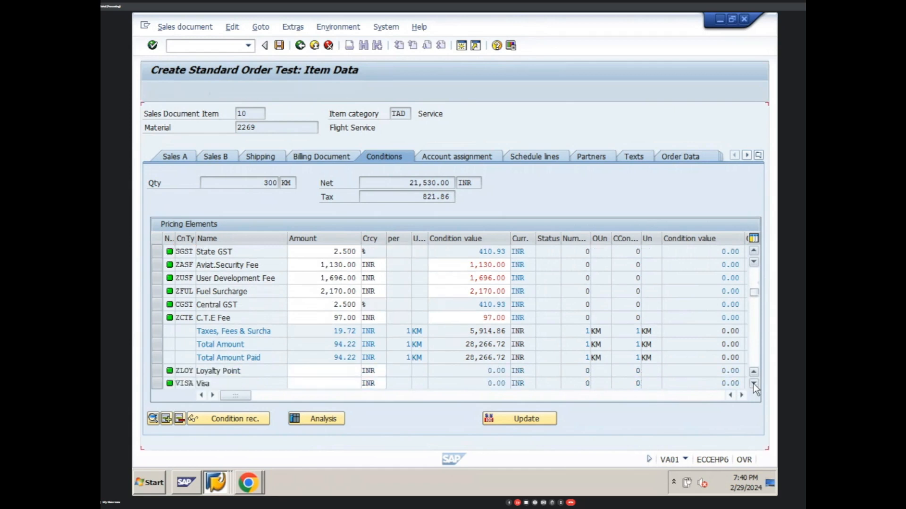
pyautogui.click(753, 384)
pyautogui.click(339, 360)
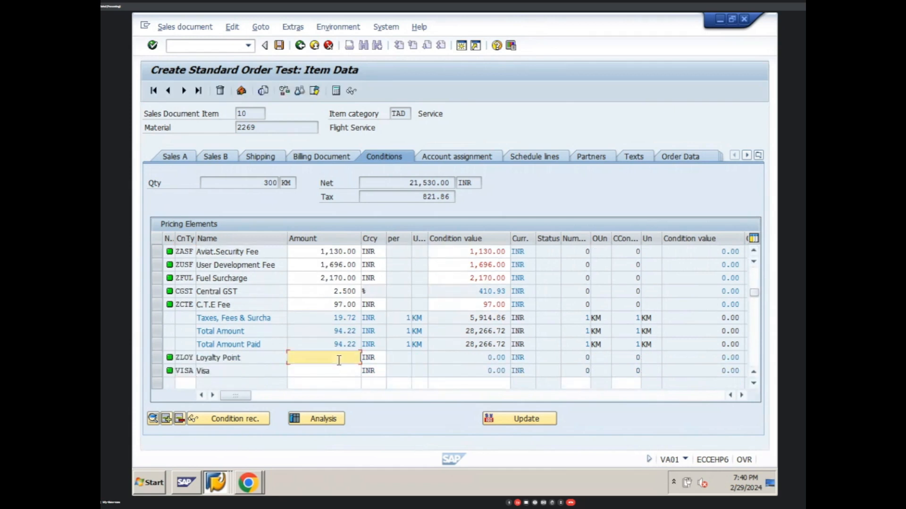
pyautogui.write('17')
pyautogui.press('Return')
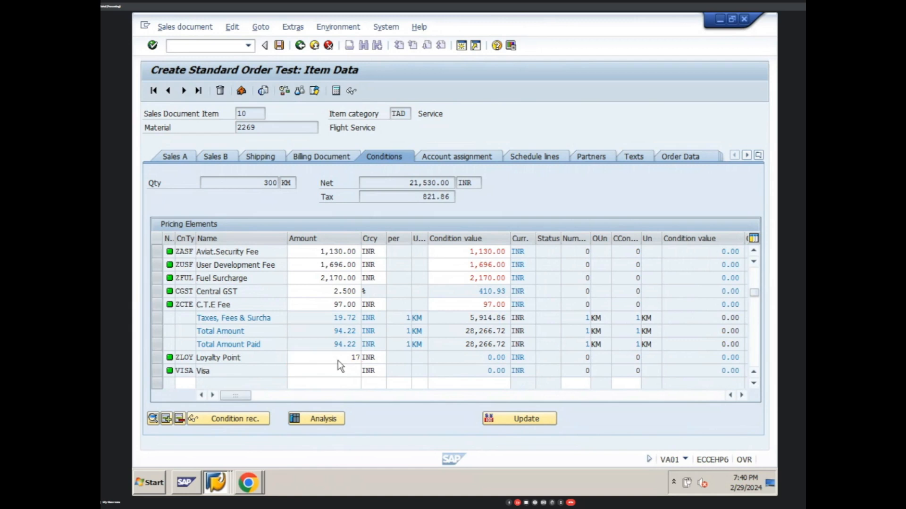
pyautogui.press('Return')
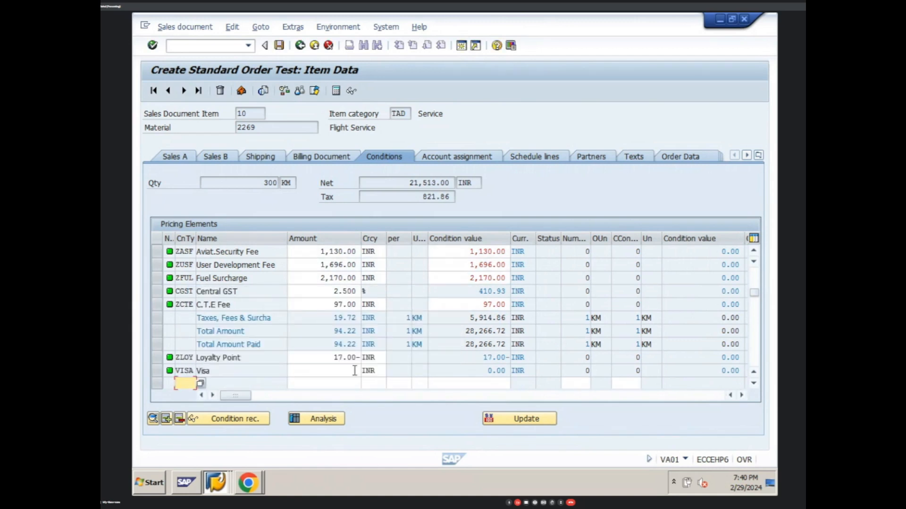
# - Switch to the SAP session window showing the item data of Create Domestic Services
pyautogui.press('super')
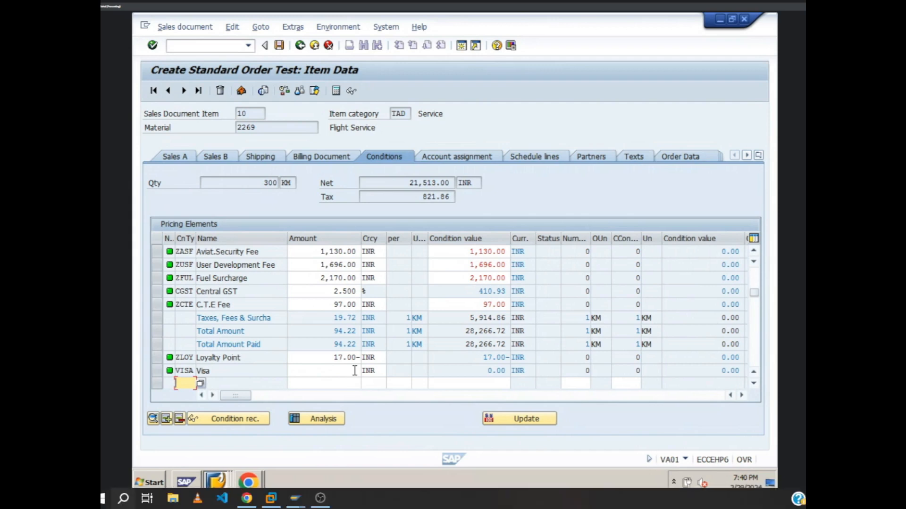
pyautogui.moveTo(293, 501)
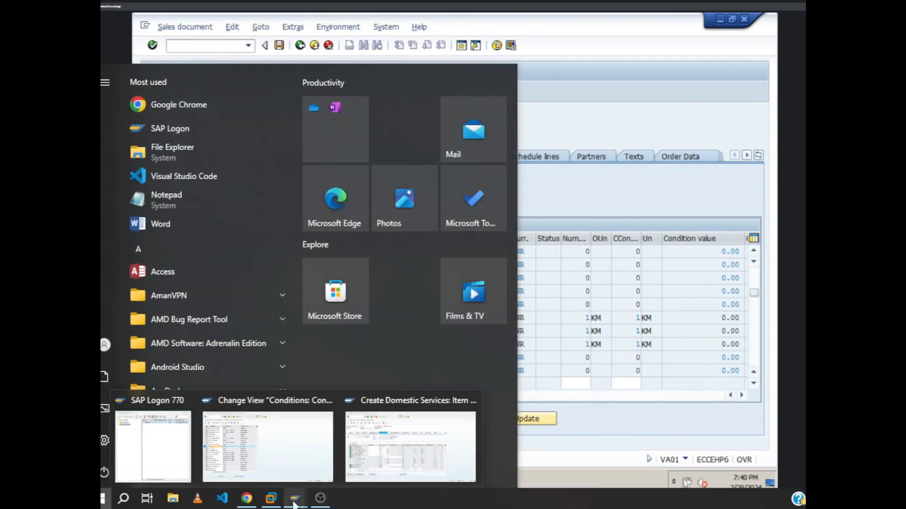
pyautogui.click(394, 454)
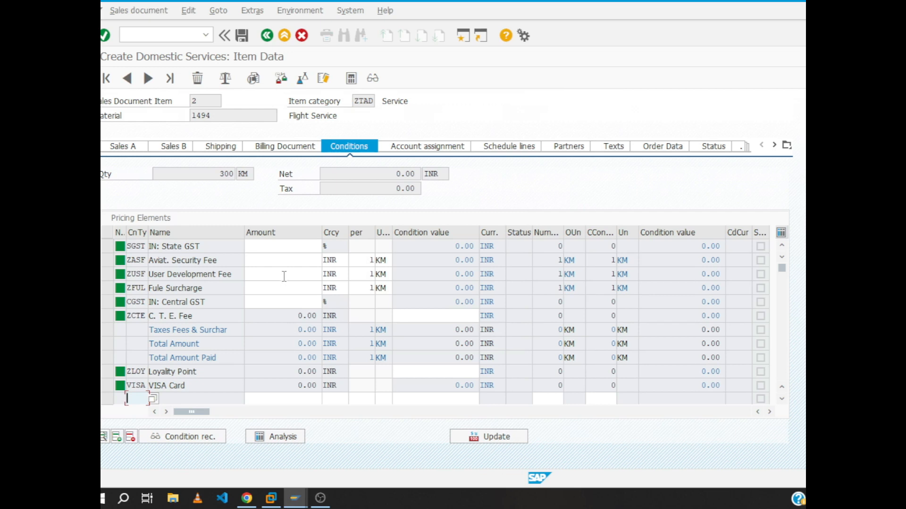
# - Add the FR00 Base Fare condition type to the item's pricing and set its amount to 54.79 INR per KM
pyautogui.click(291, 246)
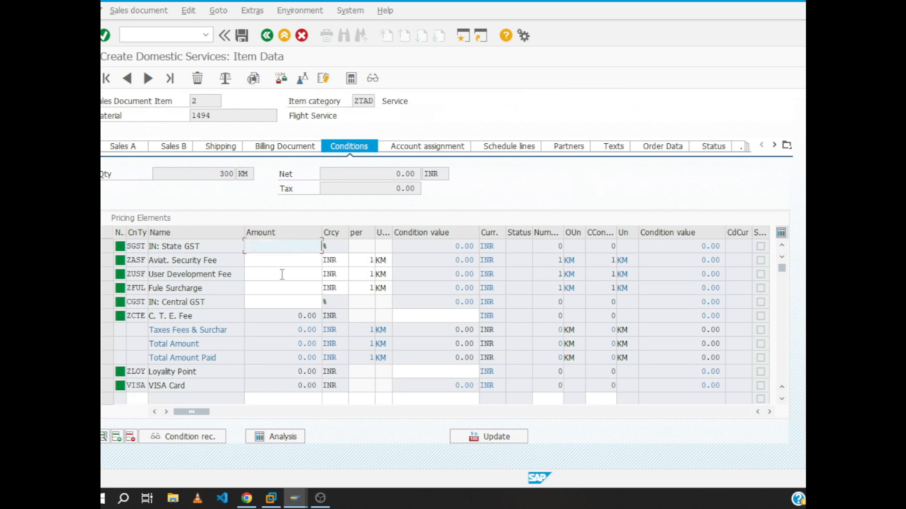
pyautogui.click(139, 399)
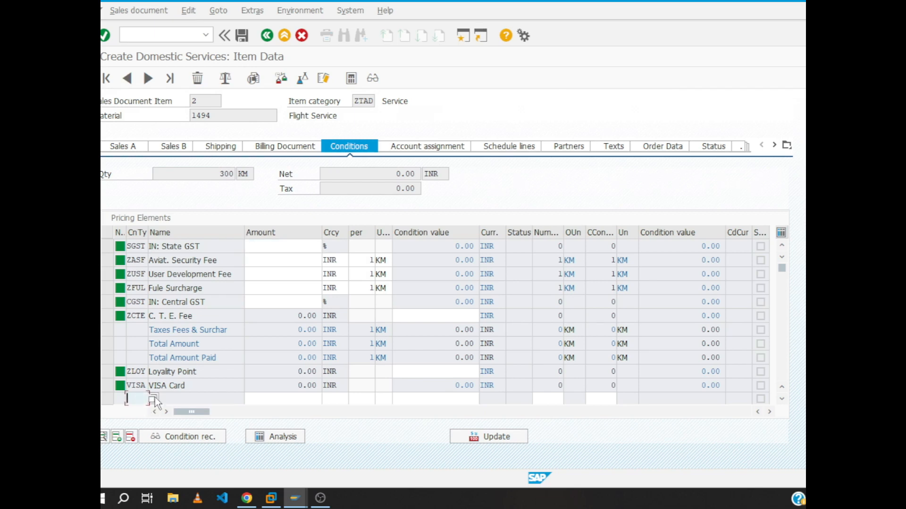
pyautogui.click(153, 398)
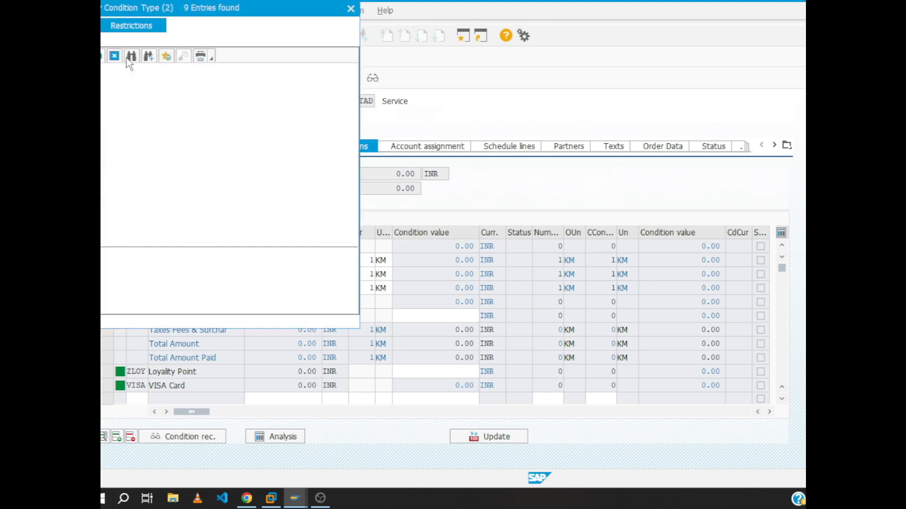
pyautogui.doubleClick(110, 98)
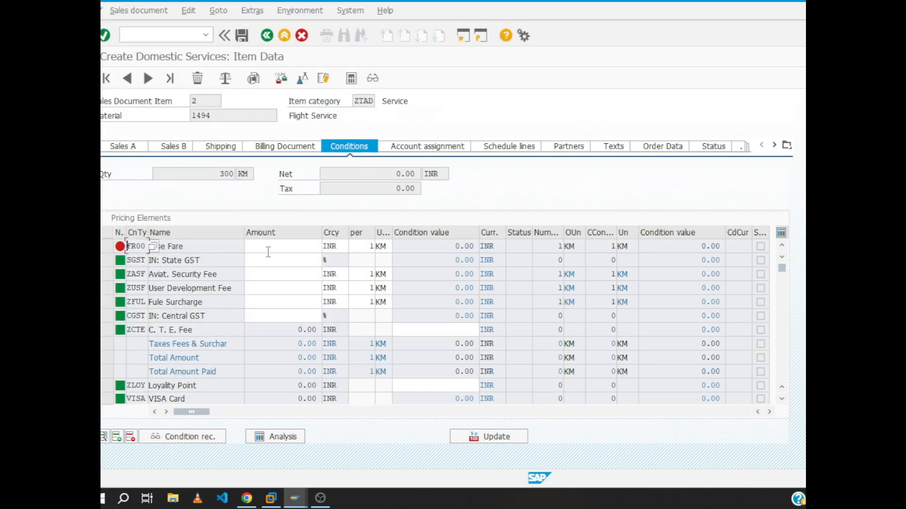
pyautogui.click(272, 249)
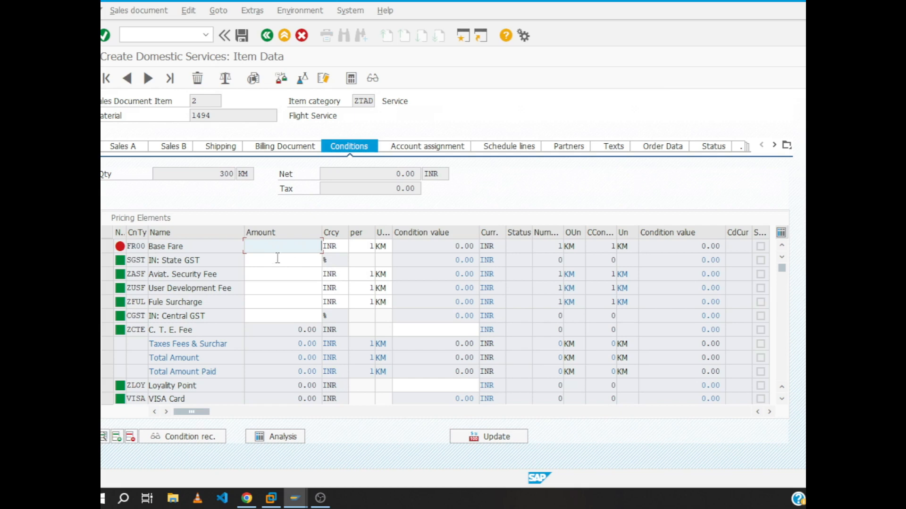
pyautogui.write('54.')
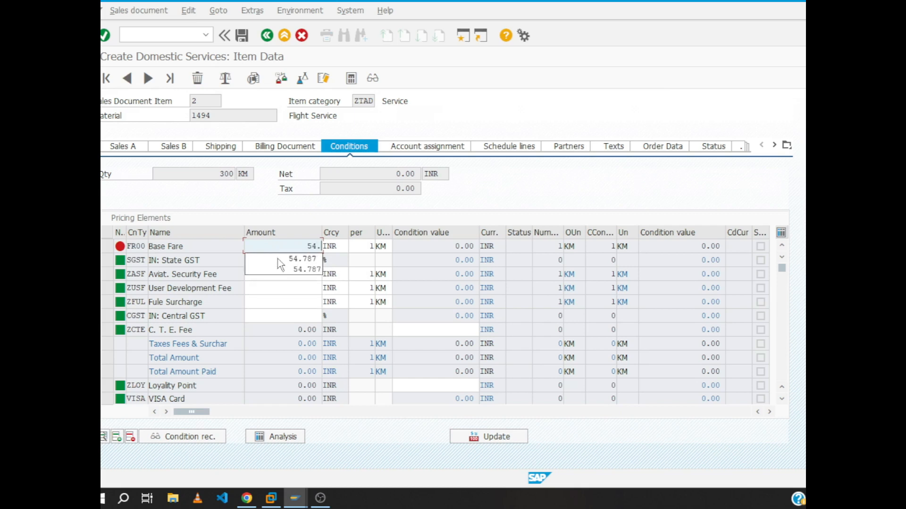
pyautogui.write('79')
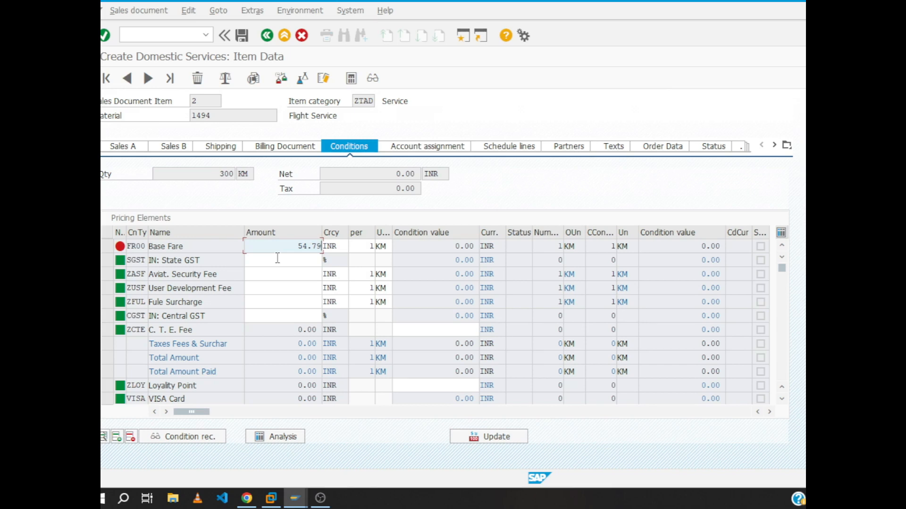
pyautogui.press('Return')
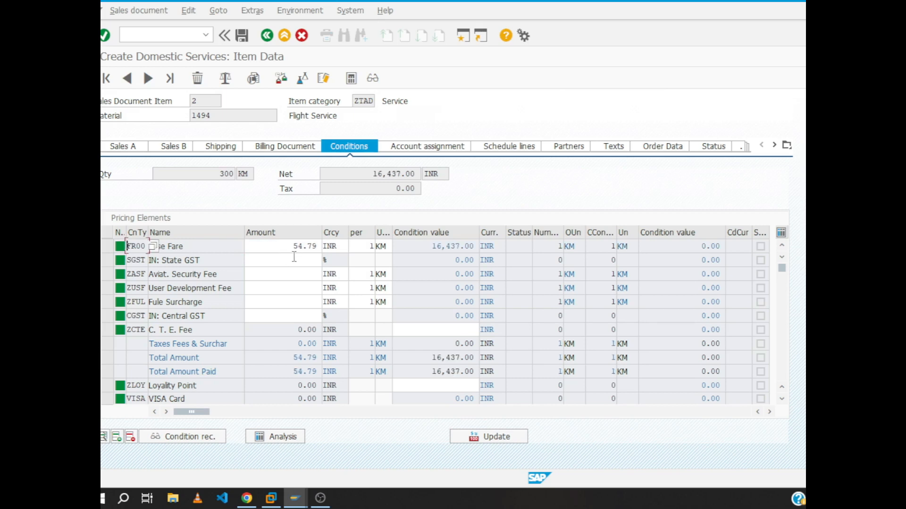
# - Enter 2.5% for IN: State GST and 4 INR per KM for the Aviat. Security Fee
pyautogui.click(294, 257)
pyautogui.write('2.5')
pyautogui.click(302, 272)
pyautogui.click(293, 273)
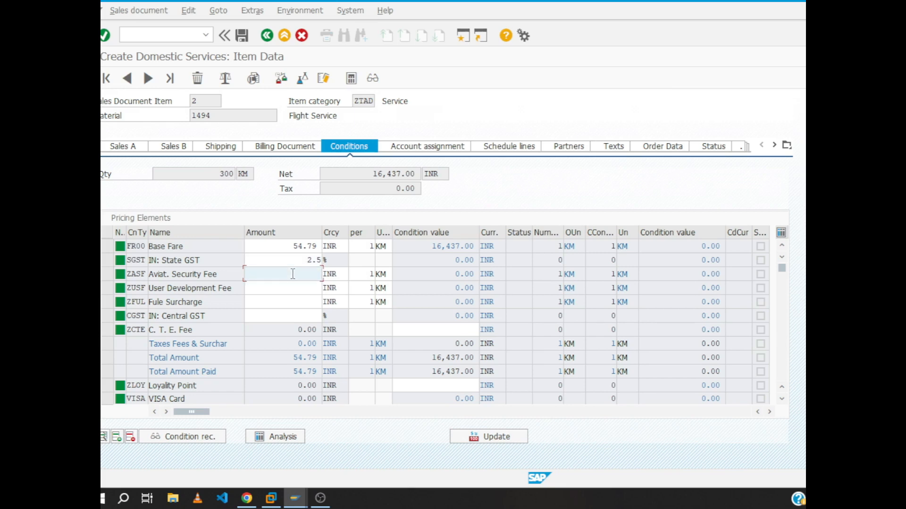
pyautogui.click(293, 274)
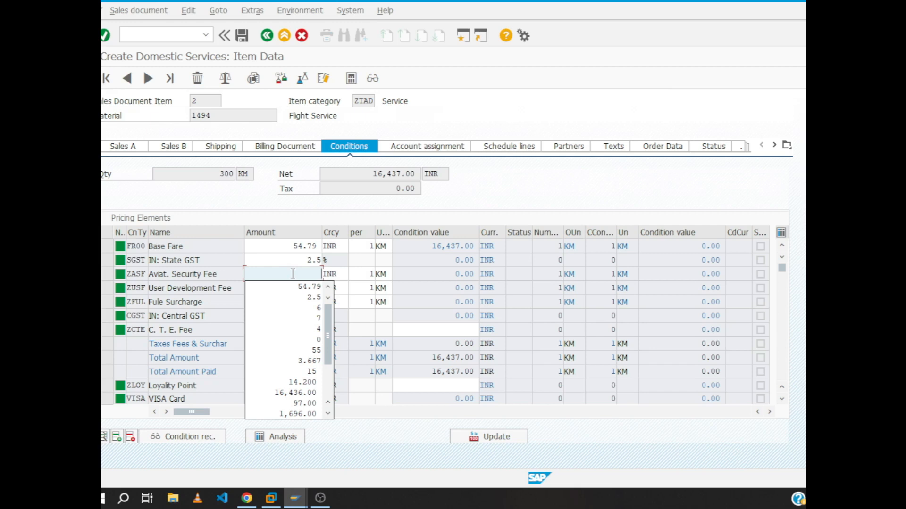
pyautogui.write('4')
# - Enter 6 INR per KM for the User Development Fee and 7 INR per KM for the Fule Surcharge
pyautogui.press('Down')
pyautogui.press('Return')
pyautogui.press('Down')
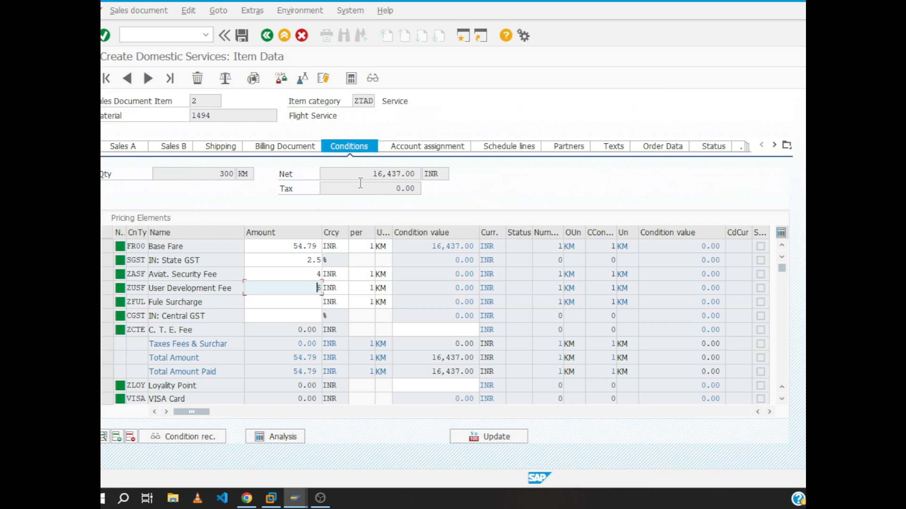
pyautogui.press('Down')
pyautogui.write('7')
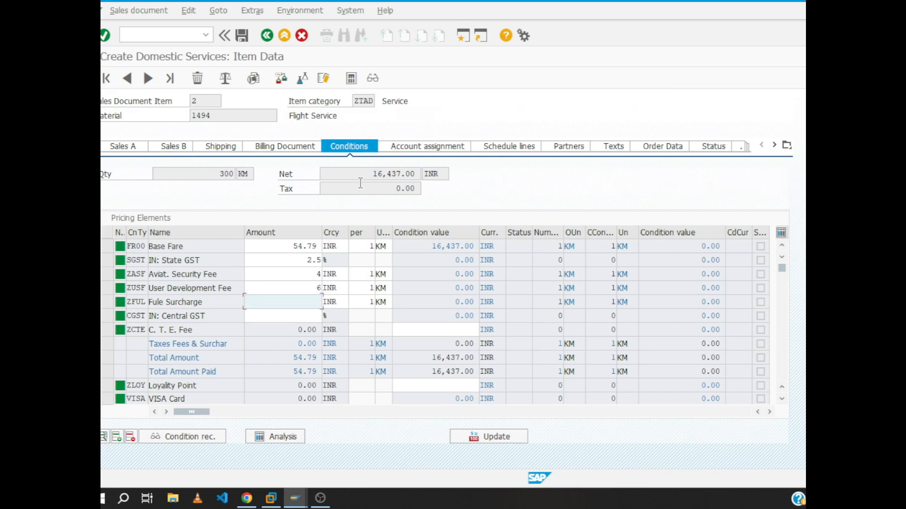
# - Enter 2,5 as the IN: Central GST rate and 97 INR as the C. T. E. Fee condition value
pyautogui.press('Down')
pyautogui.write('7')
pyautogui.press('BackSpace')
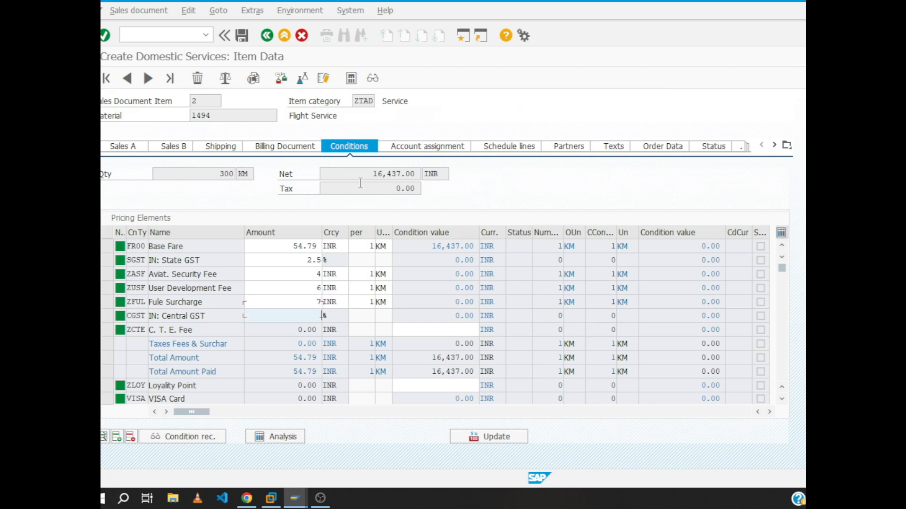
pyautogui.write('2,5')
pyautogui.press('Down')
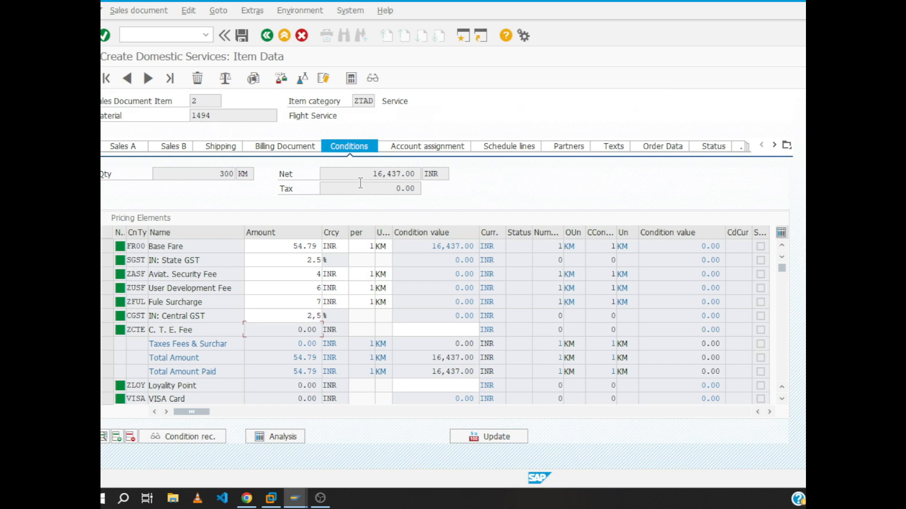
pyautogui.click(457, 331)
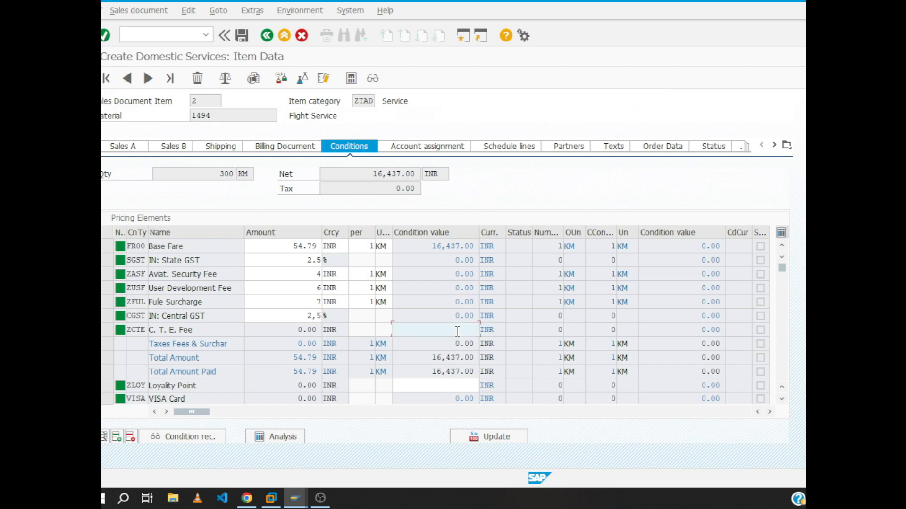
pyautogui.write('97')
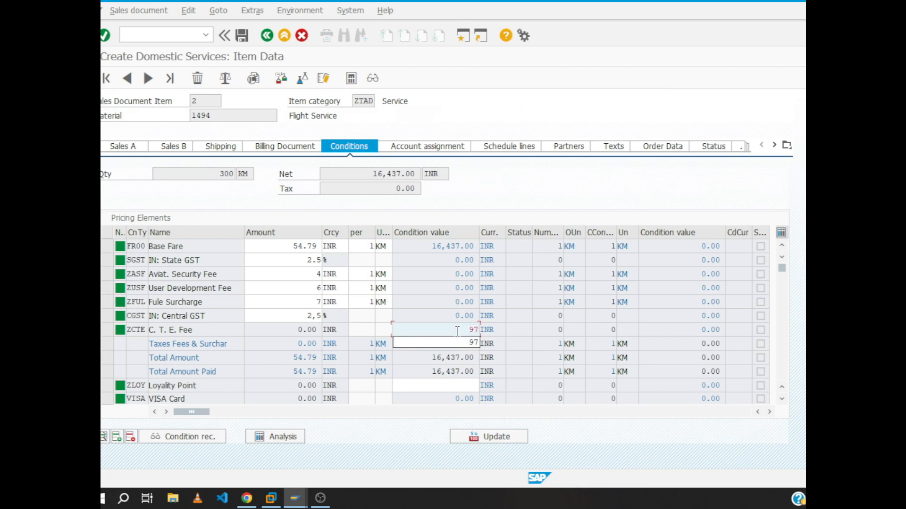
pyautogui.press('Return')
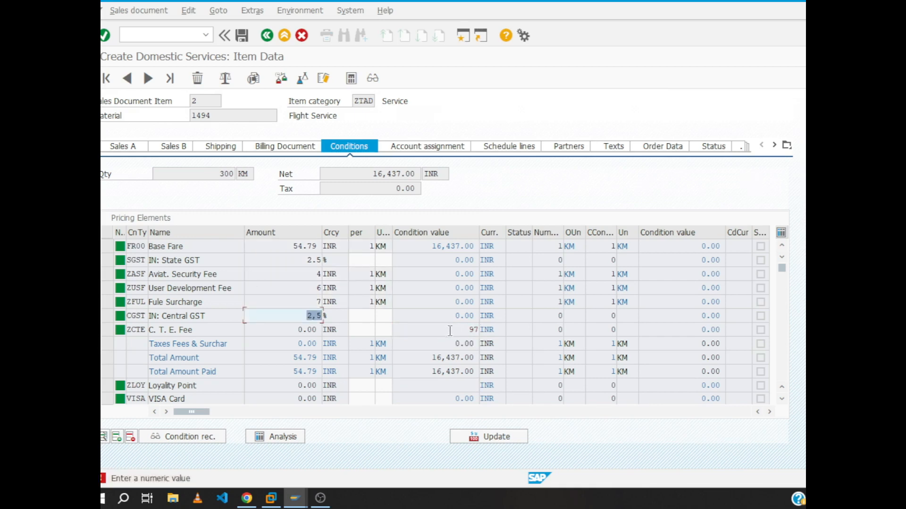
# - Correct the IN: Central GST rate to 2.5% with a decimal point and apply the pricing entries
pyautogui.click(314, 316)
pyautogui.press('BackSpace')
pyautogui.write('.')
pyautogui.press('Return')
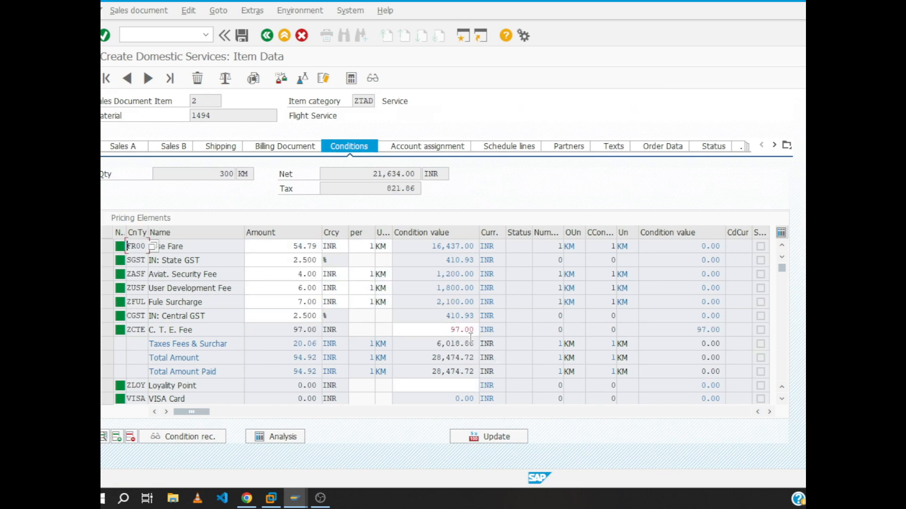
# - Enter 17 INR as the Loyality Point condition value for the flight service item
pyautogui.scroll(-5, 381, 321)
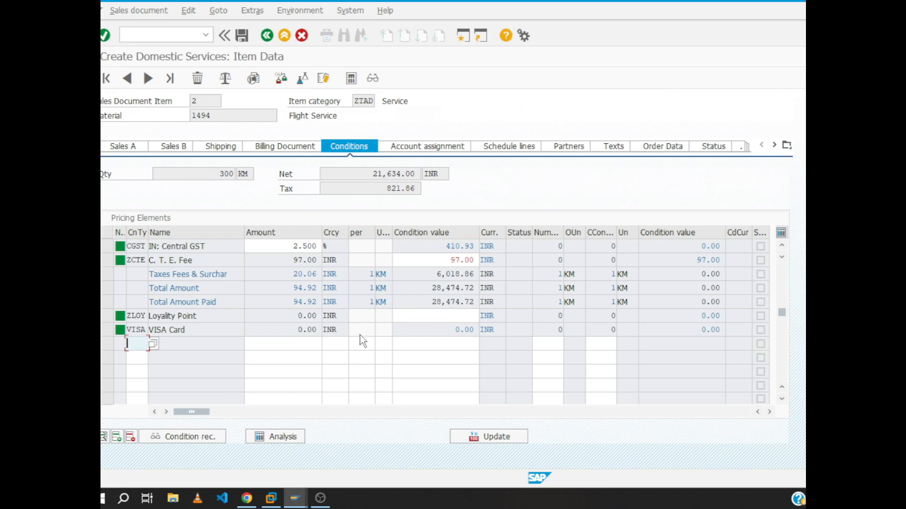
pyautogui.click(426, 316)
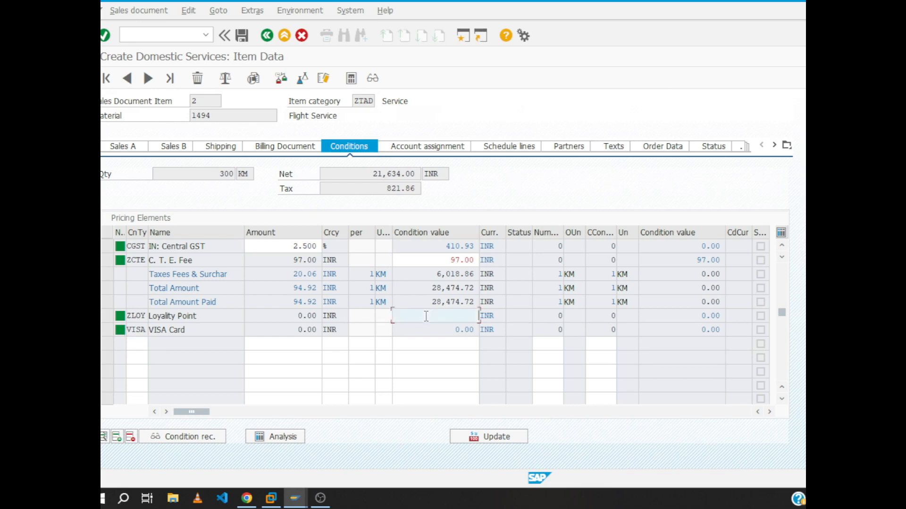
pyautogui.write('17')
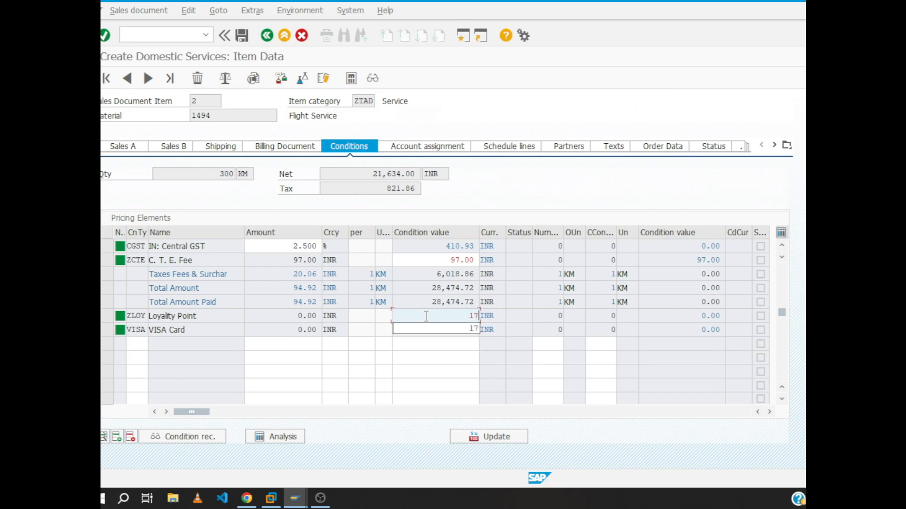
pyautogui.press('Return')
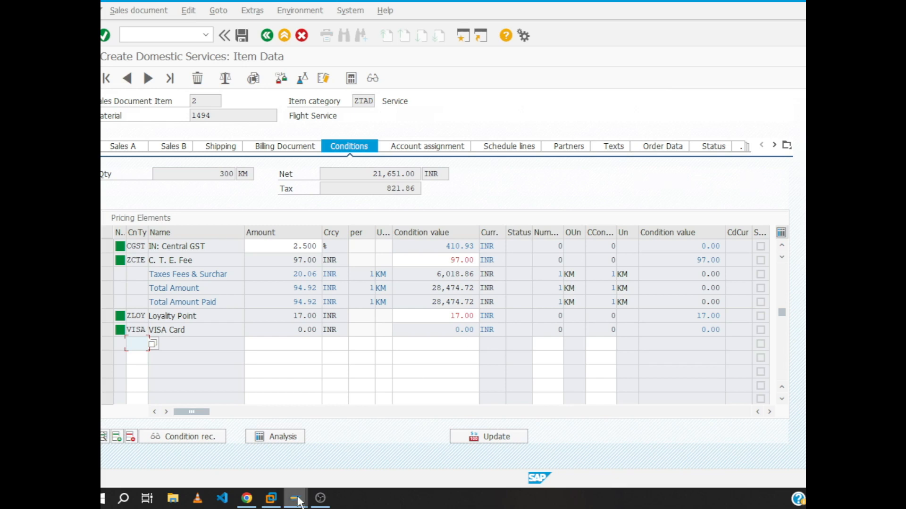
# - Open an additional SAP session and return to the Condition Types overview
pyautogui.moveTo(304, 496)
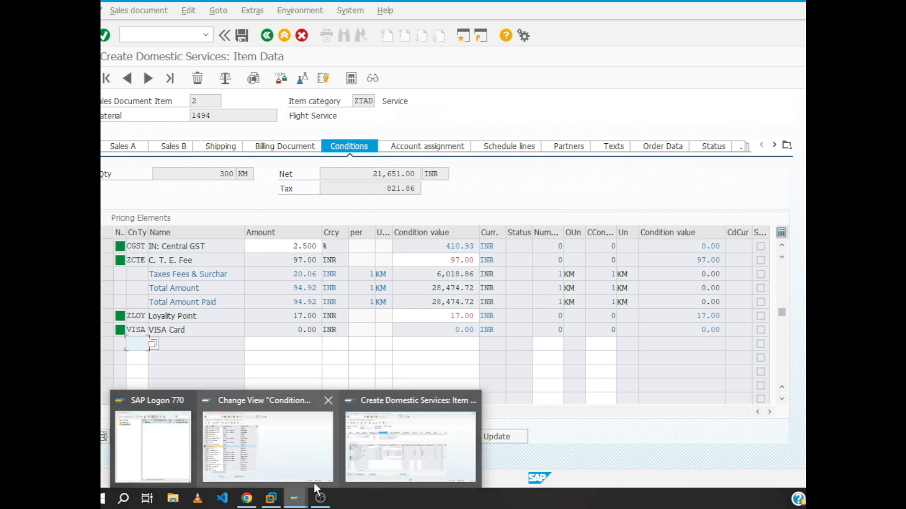
pyautogui.click(378, 444)
pyautogui.click(460, 35)
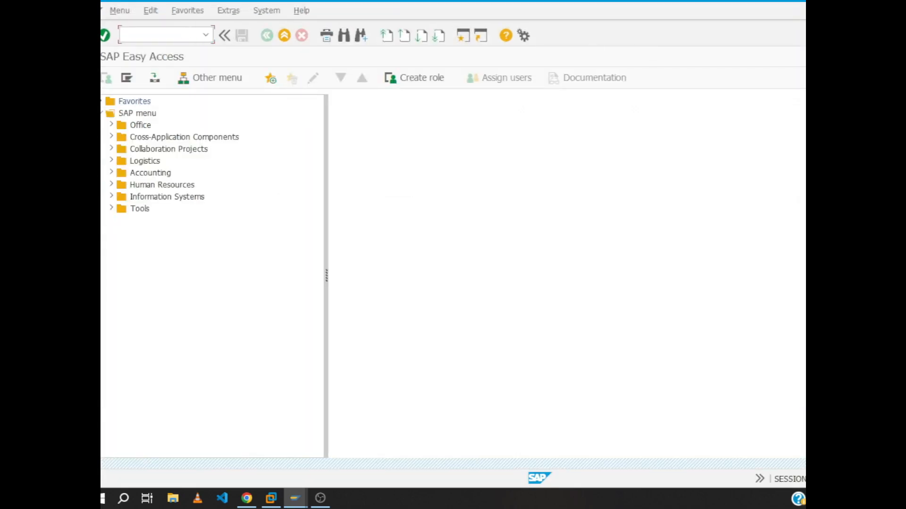
pyautogui.hotkey('alt', 'Tab')
pyautogui.moveTo(295, 498)
pyautogui.click(271, 448)
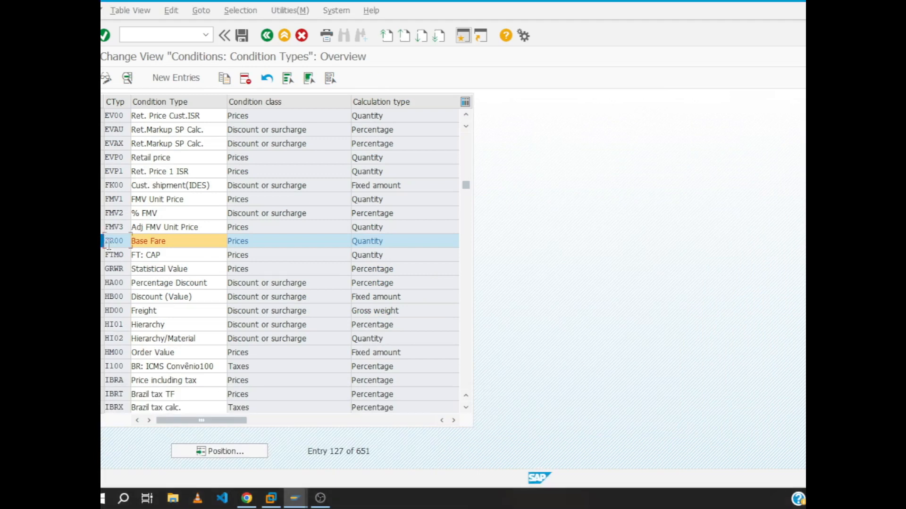
# - Locate condition type VISA in the Condition Types overview and open its details
pyautogui.scroll(2, 120, 175)
pyautogui.scroll(18, 120, 176)
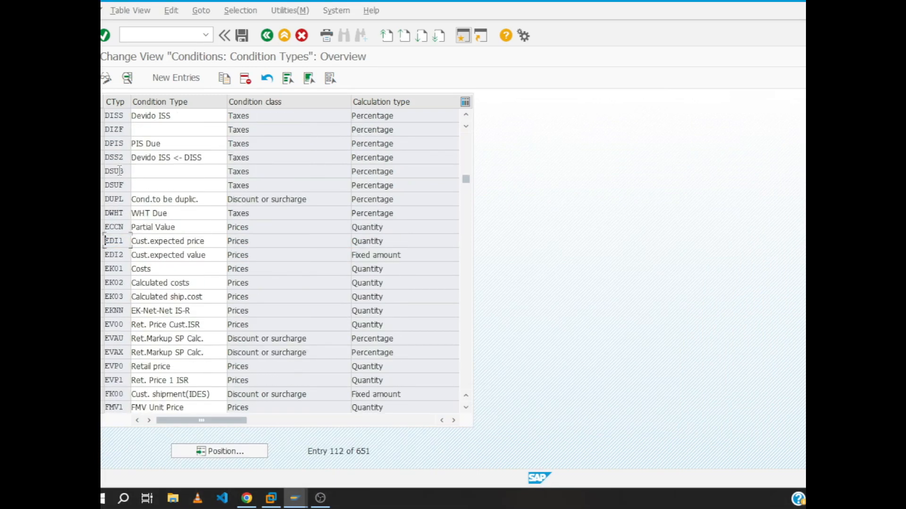
pyautogui.click(191, 449)
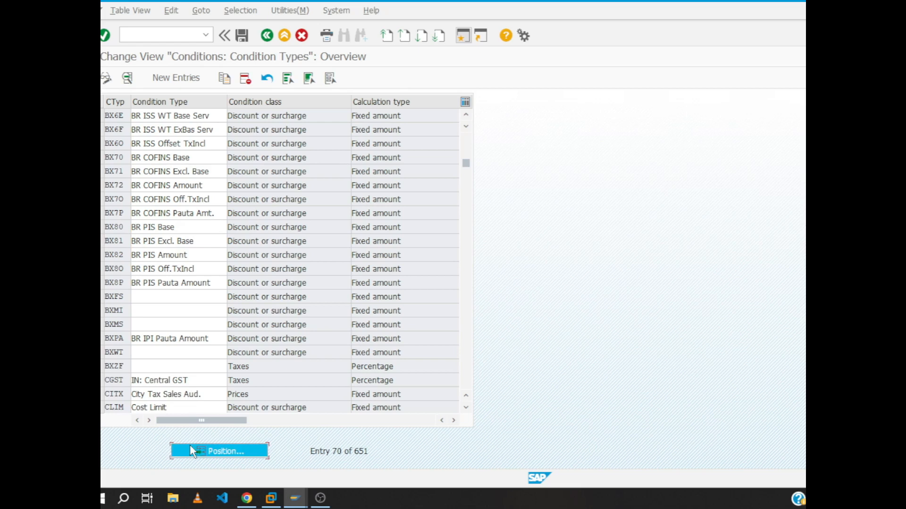
pyautogui.write('VISA')
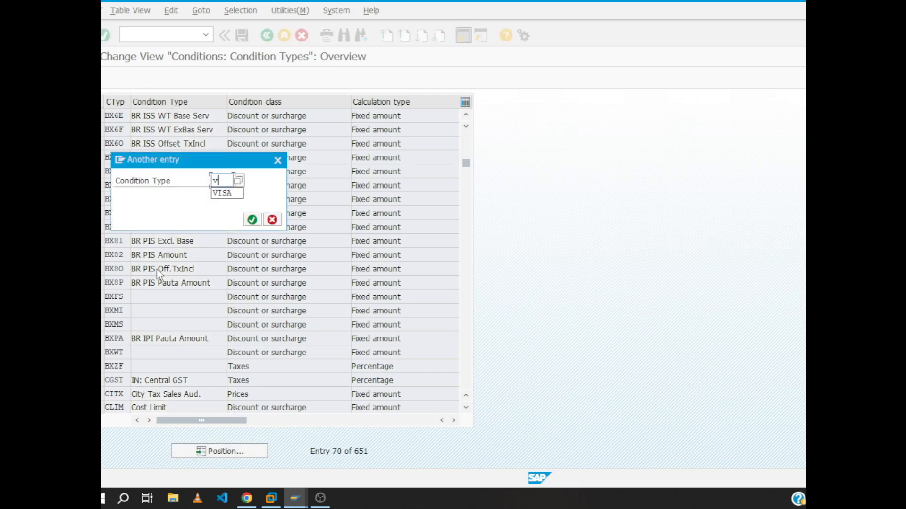
pyautogui.press('Return')
pyautogui.doubleClick(151, 115)
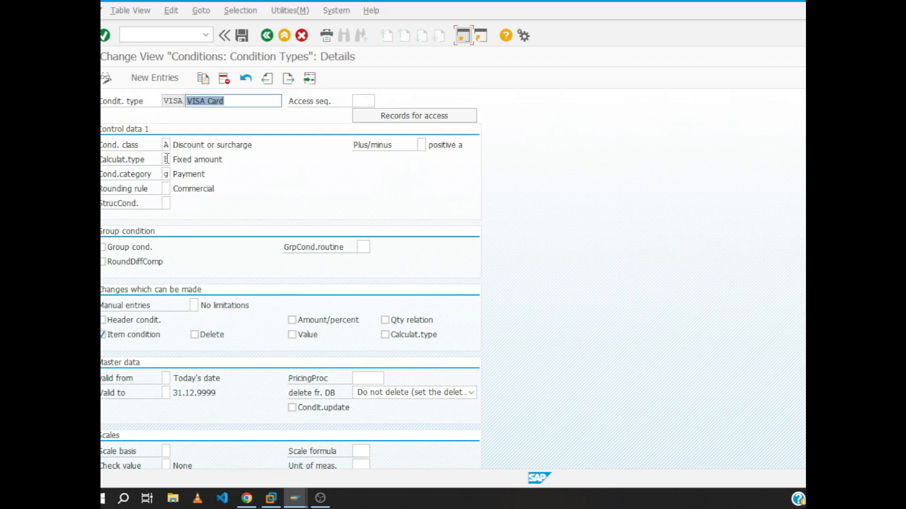
# - Set the calculation type of the VISA Card condition to Quantity and save the change
pyautogui.click(167, 159)
pyautogui.click(176, 160)
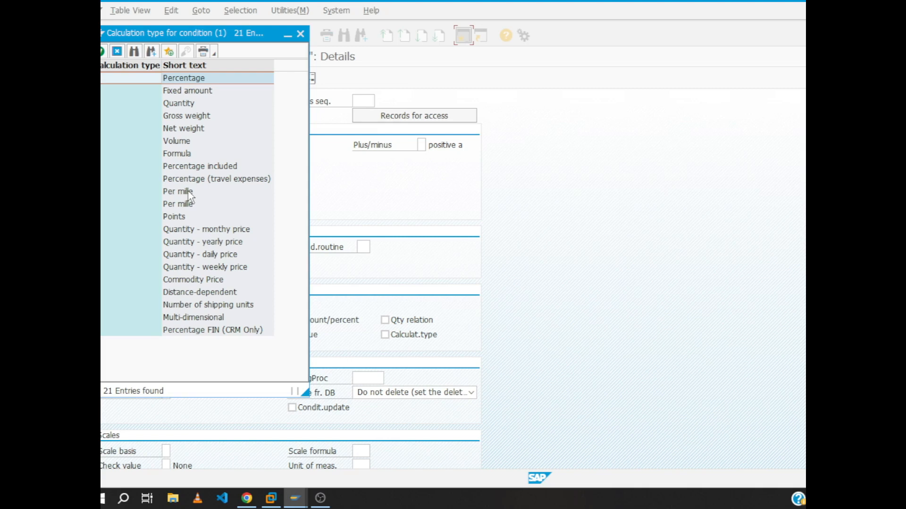
pyautogui.doubleClick(184, 103)
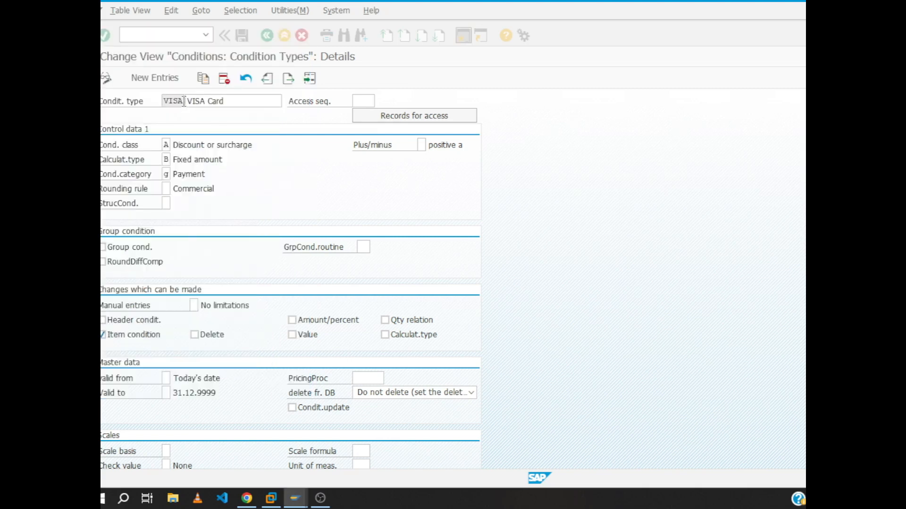
pyautogui.press('Return')
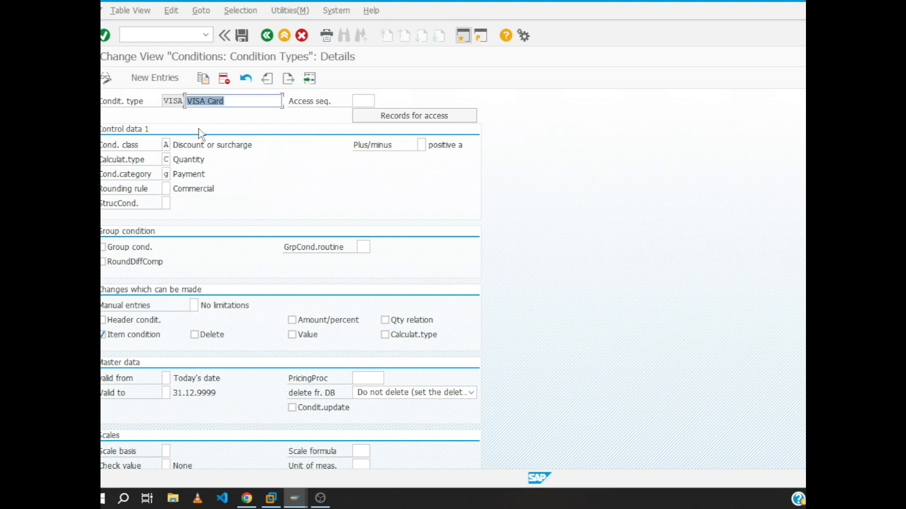
pyautogui.click(243, 37)
# - Return to the sales order item and update its conditions with Carry out new pricing
pyautogui.hotkey('alt', 'Tab')
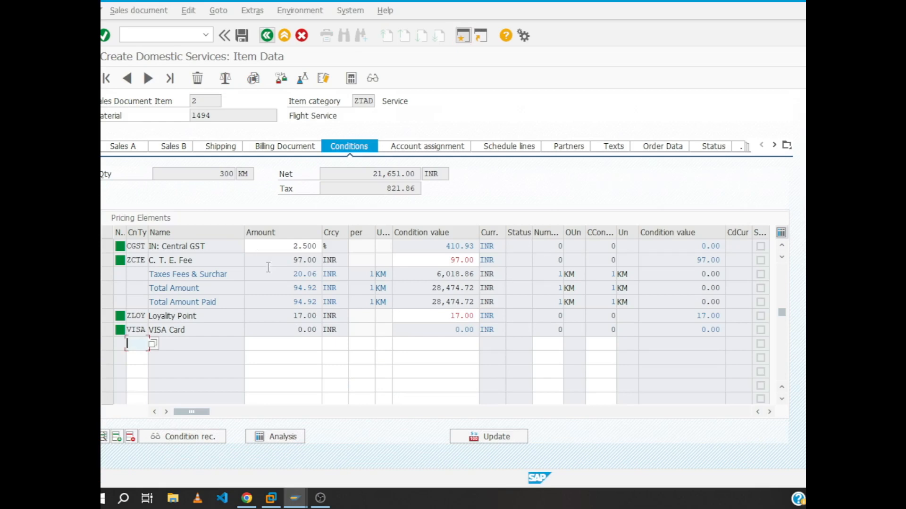
pyautogui.click(496, 436)
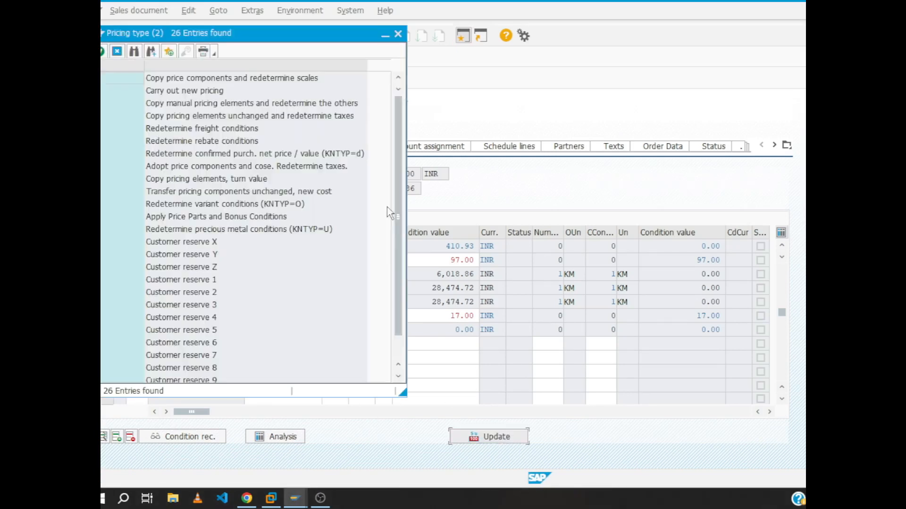
pyautogui.doubleClick(224, 94)
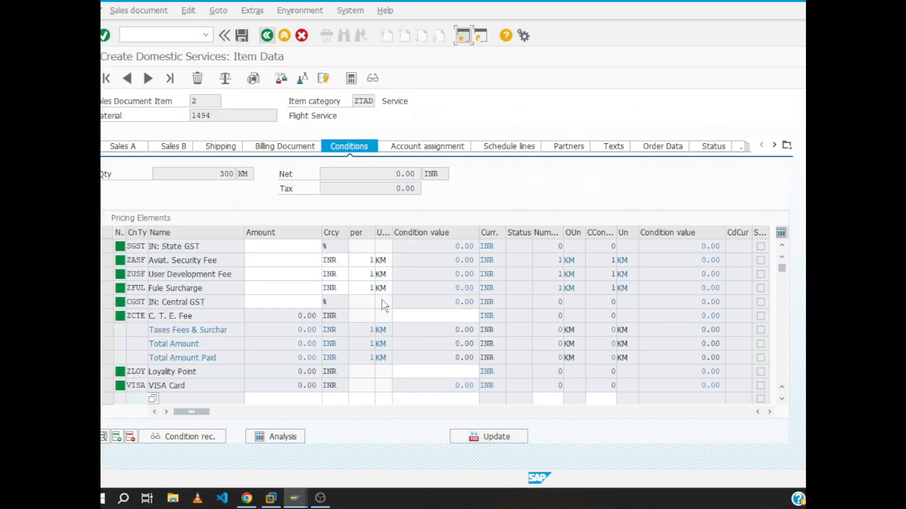
# - Add condition type FR00 Base Fare to the item's pricing elements
pyautogui.click(307, 249)
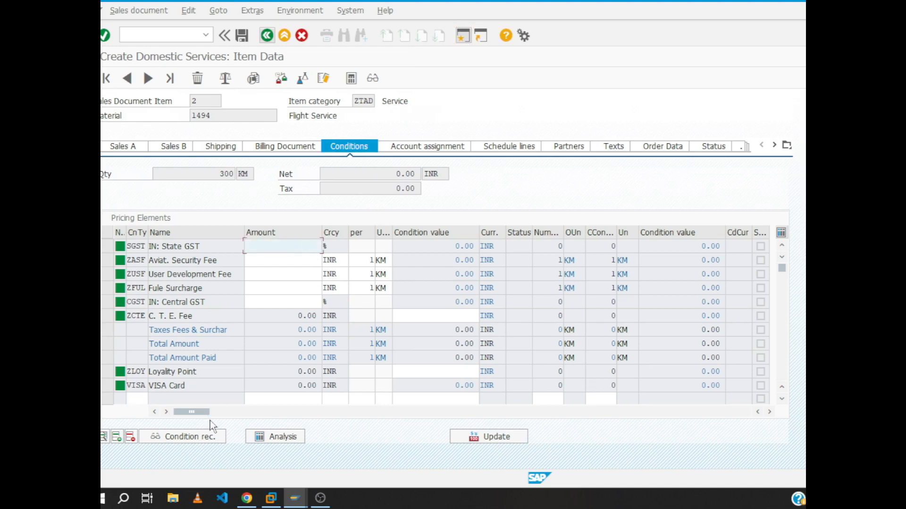
pyautogui.click(140, 399)
pyautogui.click(153, 398)
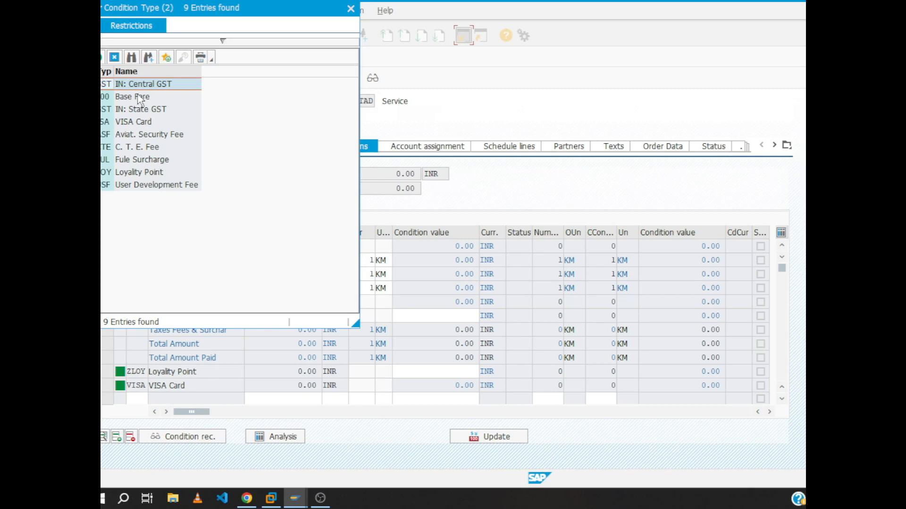
pyautogui.click(126, 97)
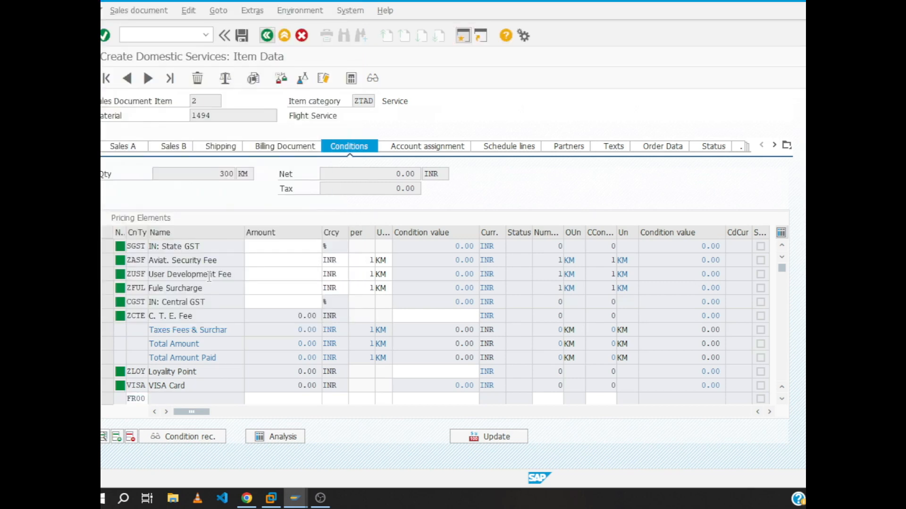
# - Set the Base Fare amount to 54.79 INR per KM
pyautogui.click(291, 247)
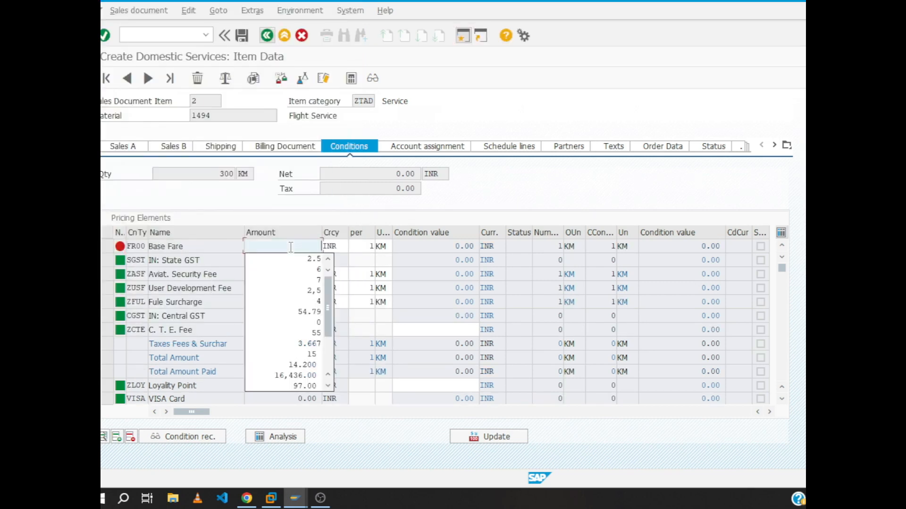
pyautogui.press('Down')
pyautogui.press('Down')
pyautogui.press('Down')
pyautogui.press('Down')
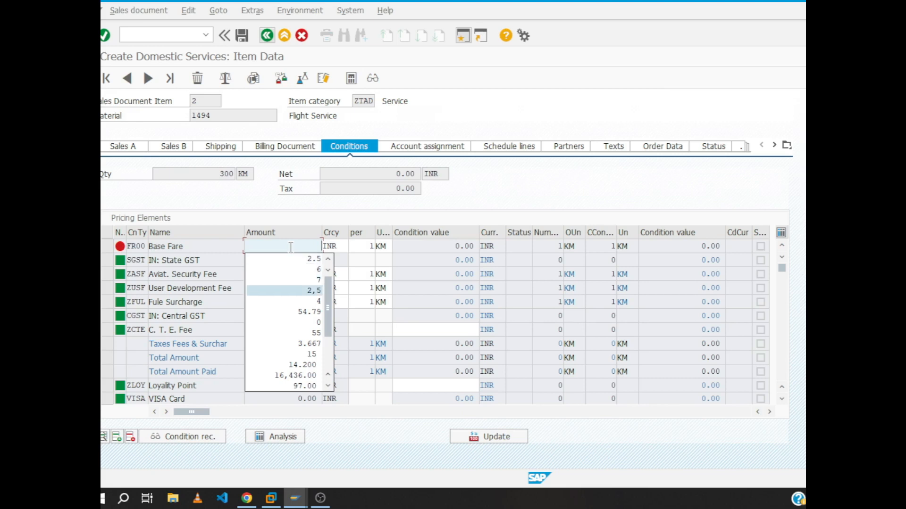
pyautogui.press('Down')
pyautogui.press('Down')
pyautogui.press('Return')
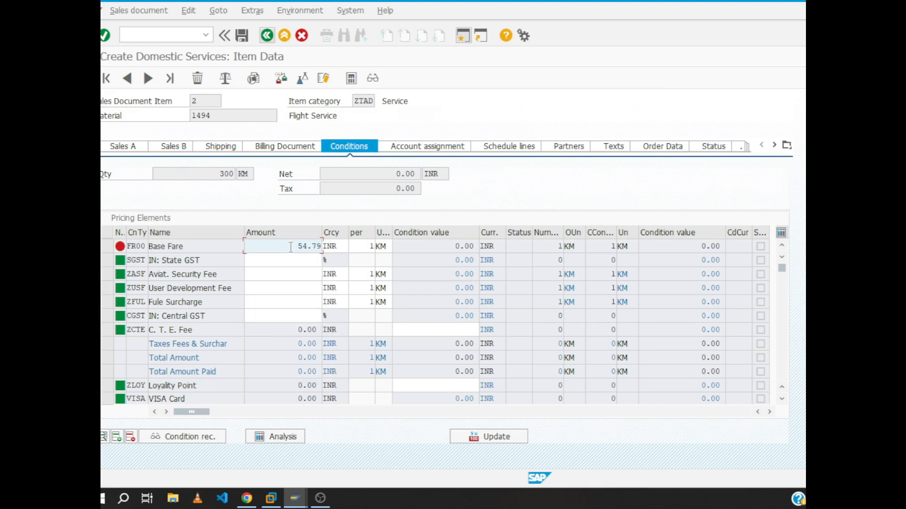
# - Enter 2.5% for IN: State GST and 4 INR per KM for the Aviat. Security Fee
pyautogui.press('Down')
pyautogui.press('Down')
pyautogui.press('Return')
pyautogui.press('Down')
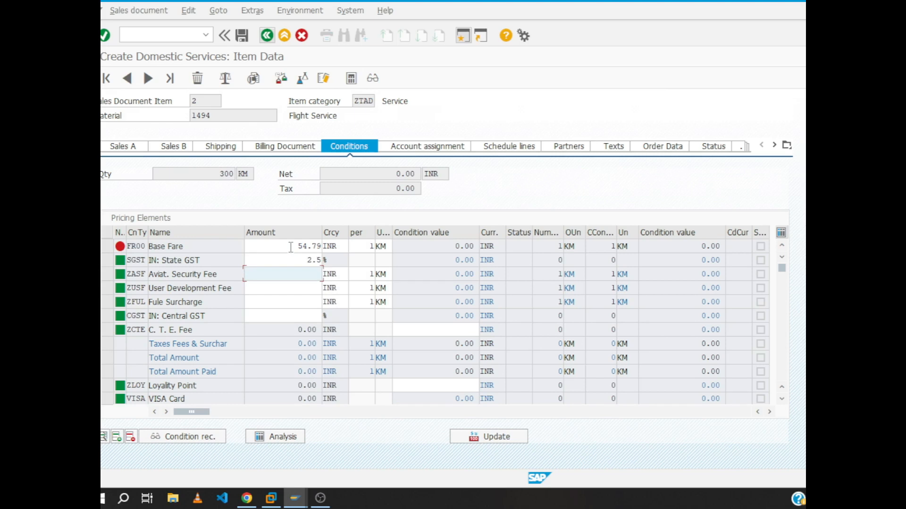
pyautogui.press('Down')
pyautogui.press('Down')
pyautogui.press('Down')
pyautogui.press('Down')
pyautogui.press('Down')
pyautogui.press('Down')
pyautogui.press('Return')
# - Enter 6 INR per KM for the User Development Fee and 7 INR per KM for the Fule Surcharge
pyautogui.press('Down')
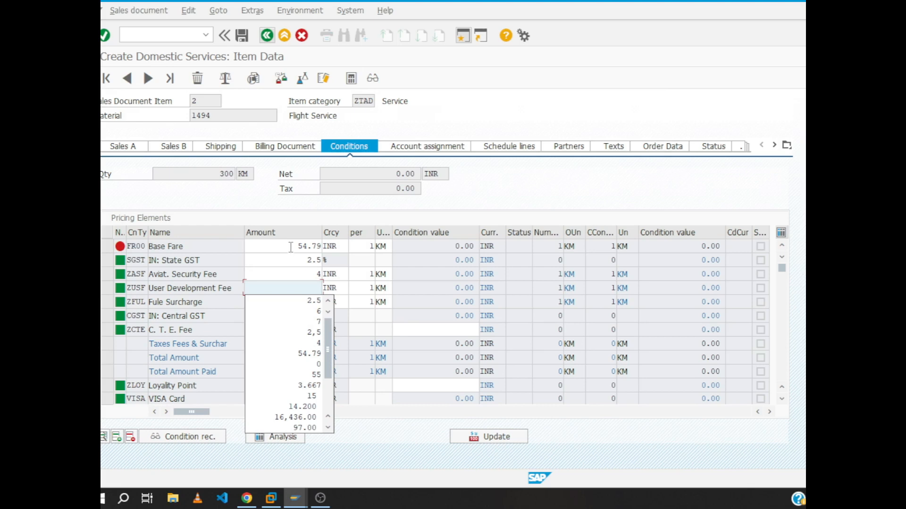
pyautogui.press('Down')
pyautogui.press('Down')
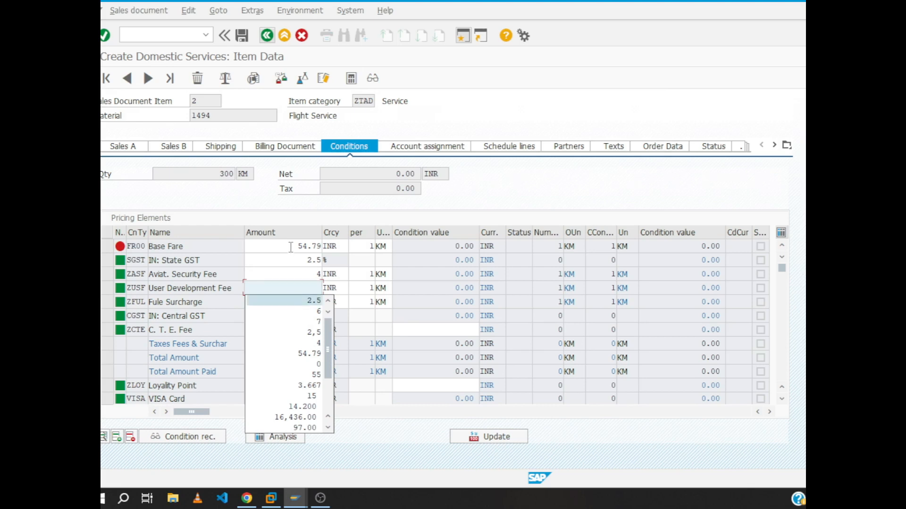
pyautogui.press('Return')
pyautogui.press('Down')
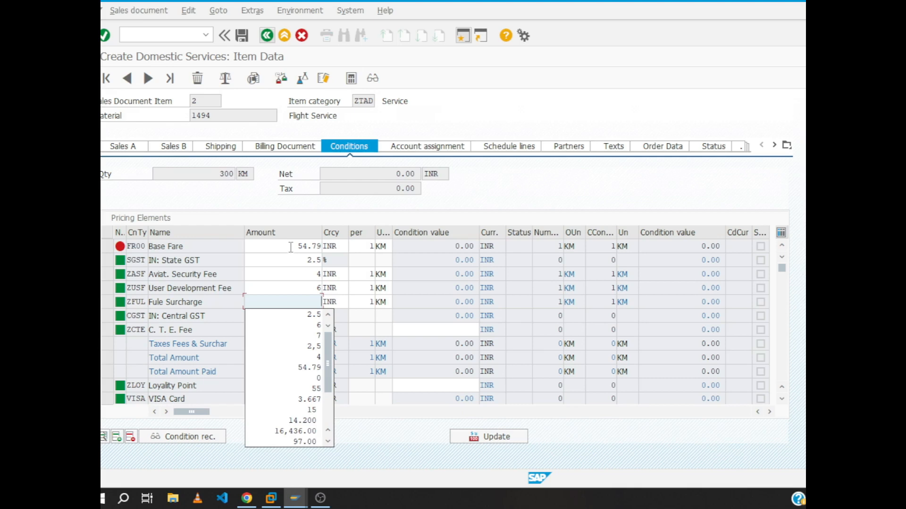
pyautogui.press('Down')
pyautogui.press('Down')
pyautogui.press('Return')
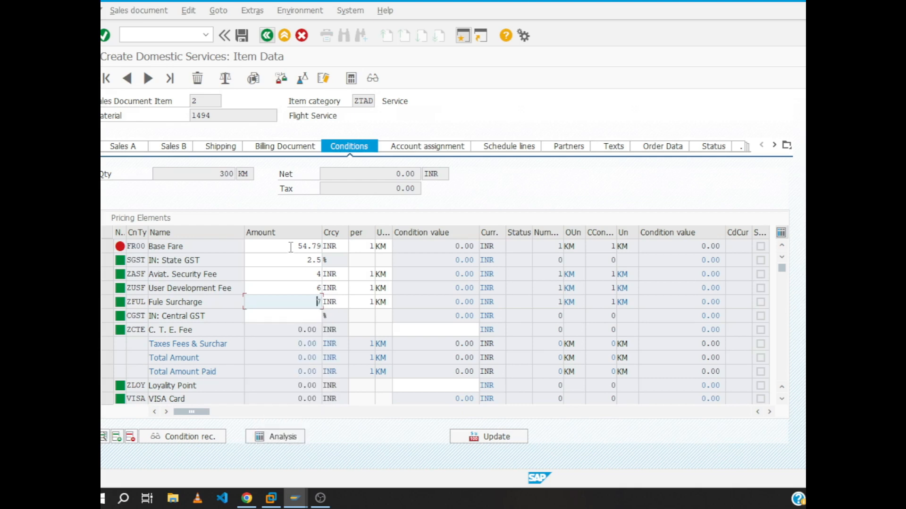
# - Enter 2.5% for IN: Central GST and 97 INR as the C. T. E. Fee condition value
pyautogui.press('Down')
pyautogui.press('BackSpace')
pyautogui.press('Down')
pyautogui.press('Down')
pyautogui.press('Up')
pyautogui.press('Return')
pyautogui.press('Down')
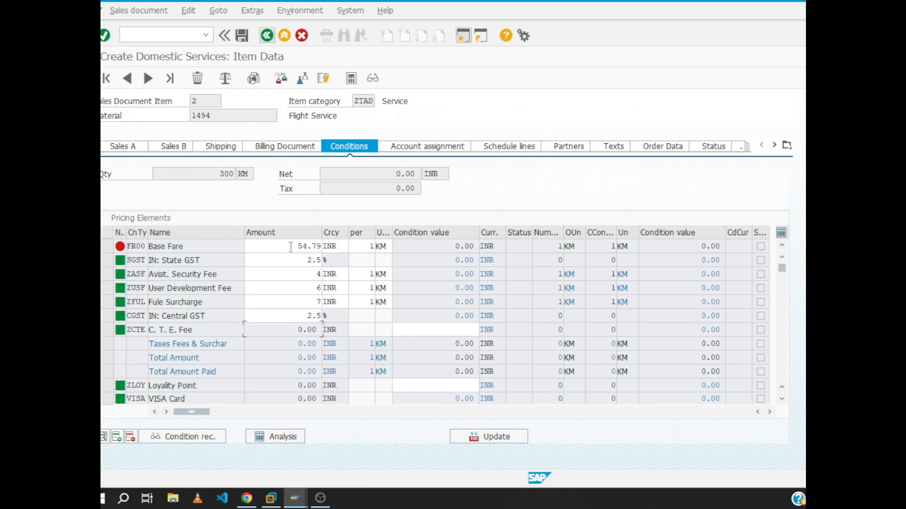
pyautogui.press('Tab')
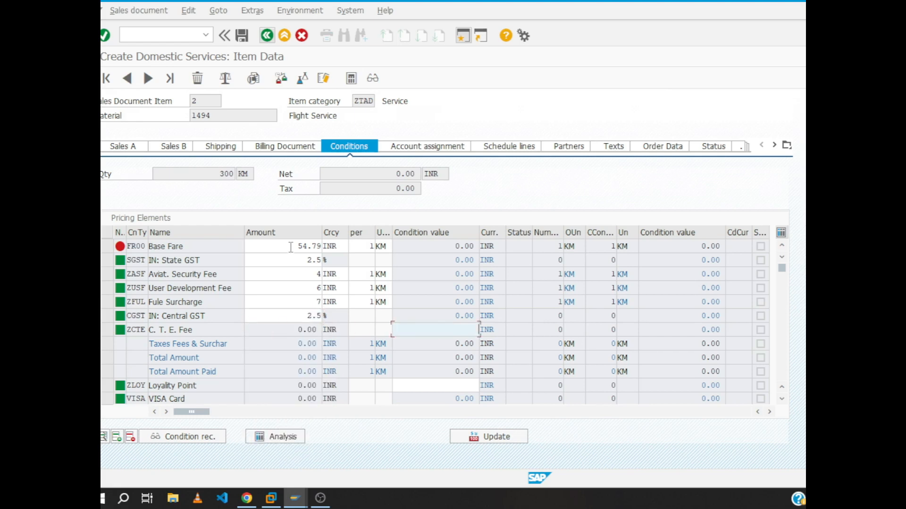
pyautogui.write('97')
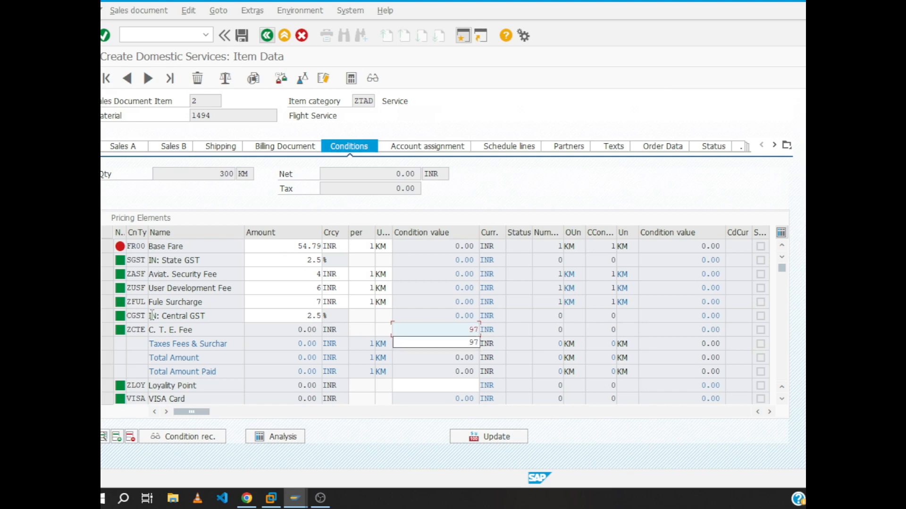
# - Enter 17 INR as the Loyality Point condition value and apply all the re-entered pricing conditions
pyautogui.click(406, 386)
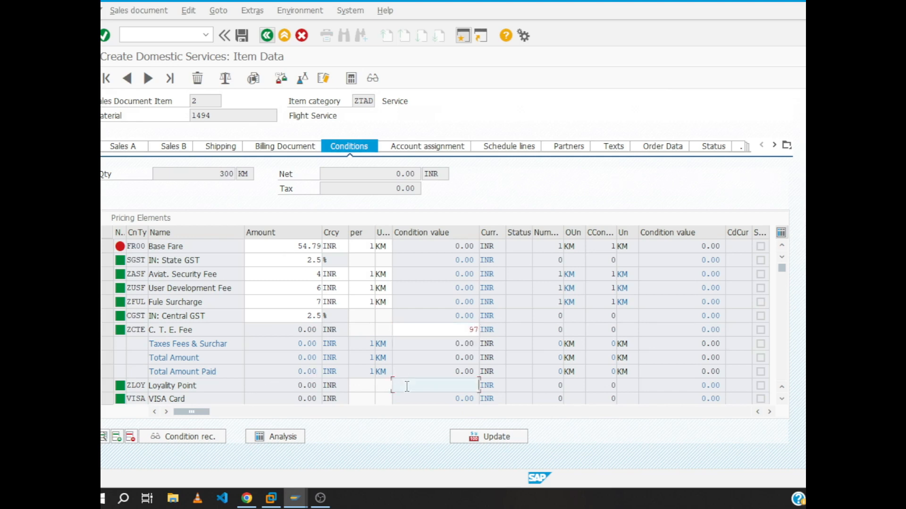
pyautogui.write('17')
pyautogui.press('Return')
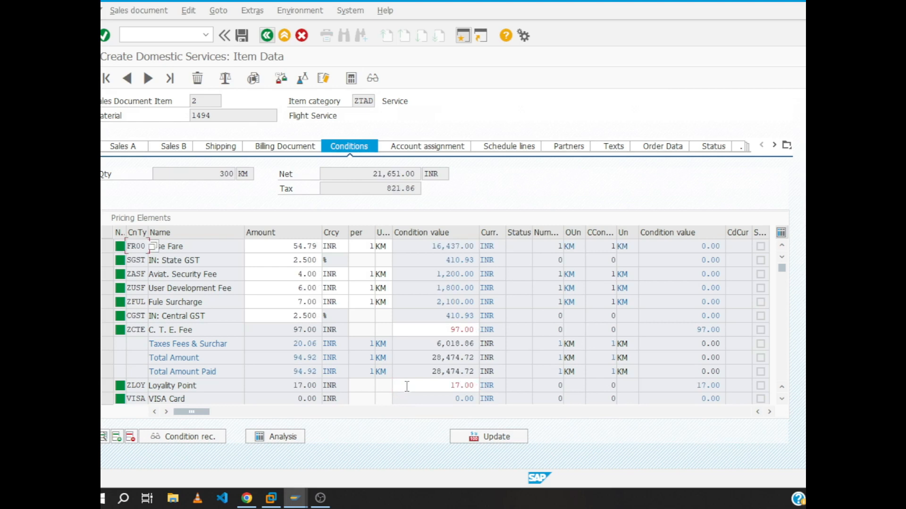
# - Open transaction V/08 in a new session and display the control steps of procedure FRVAA1, Domestic Flight Pricing
pyautogui.scroll(-2, 490, 362)
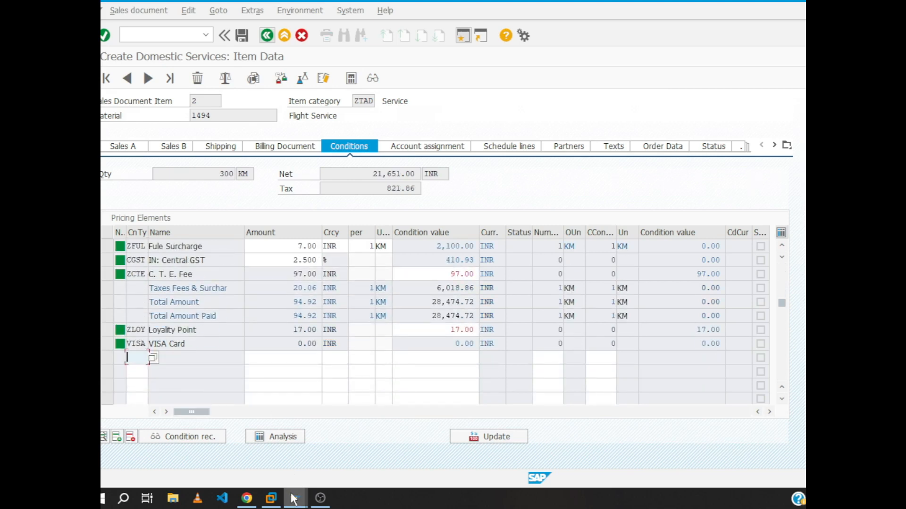
pyautogui.moveTo(294, 499)
pyautogui.click(301, 452)
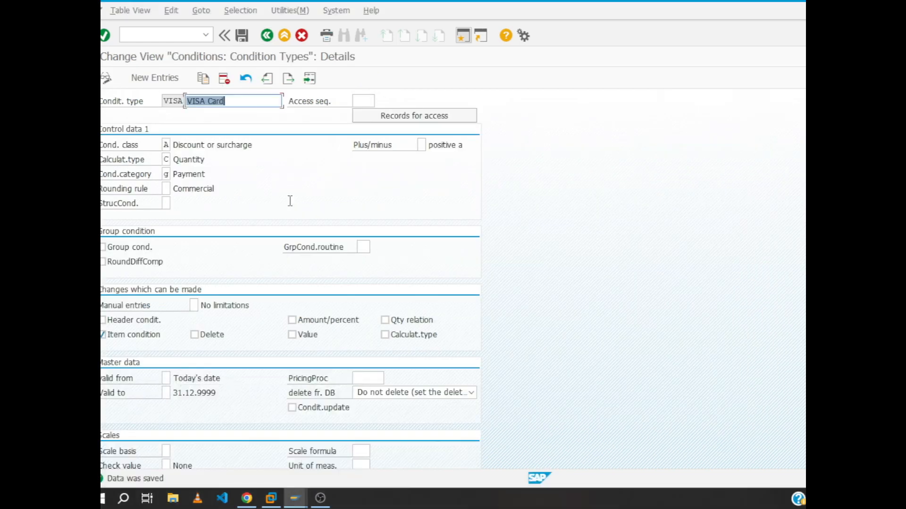
pyautogui.click(467, 38)
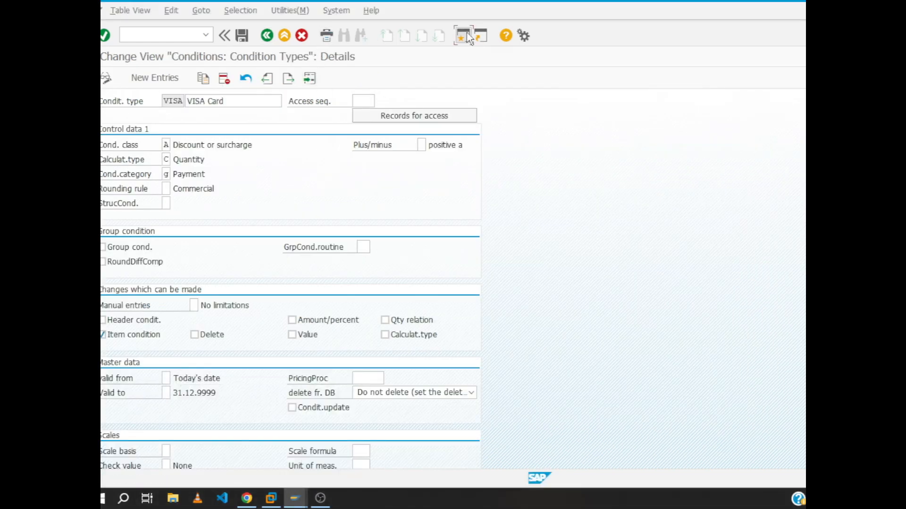
pyautogui.write('v/')
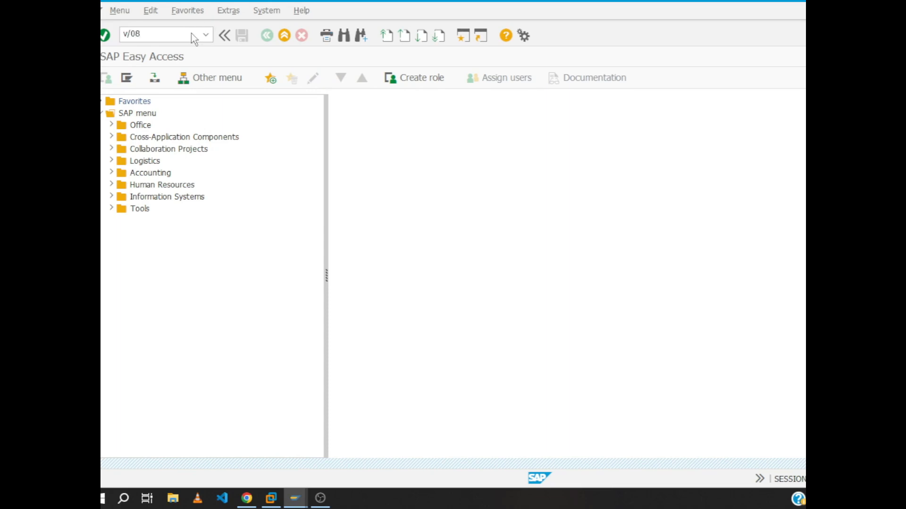
pyautogui.write('08')
pyautogui.press('Return')
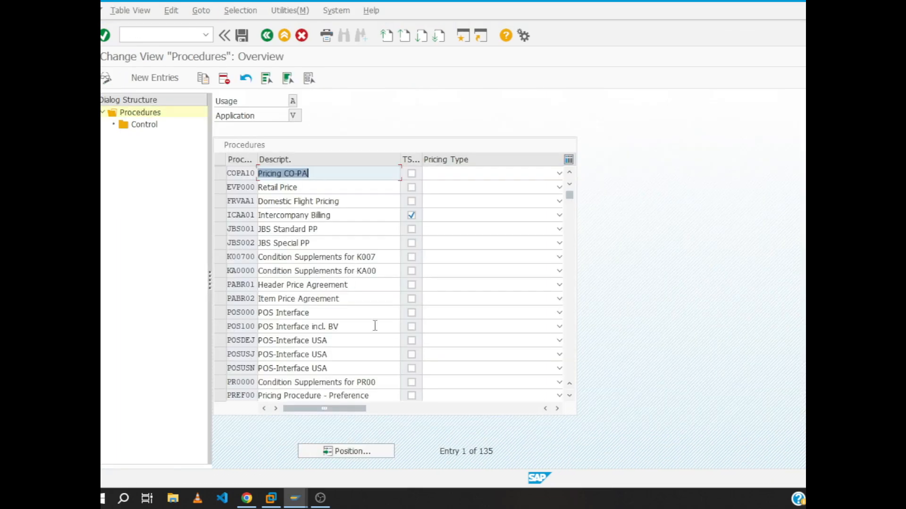
pyautogui.click(219, 201)
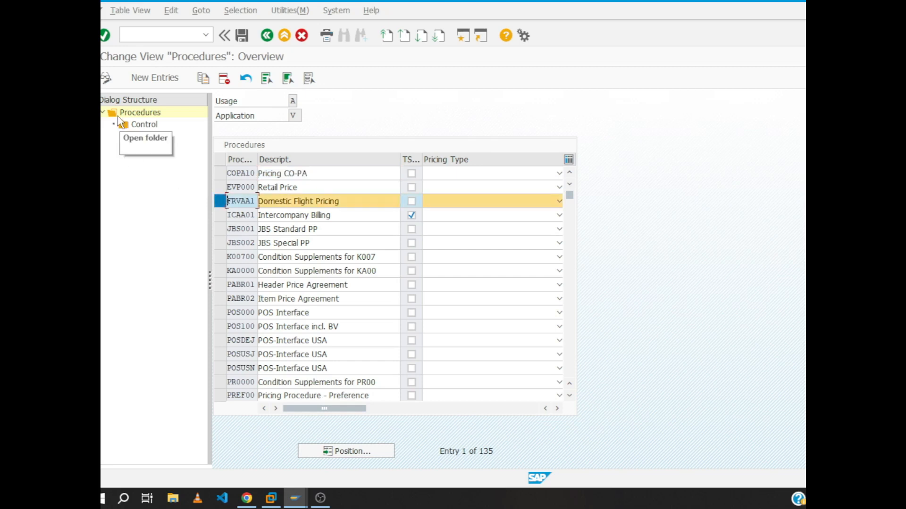
pyautogui.doubleClick(138, 127)
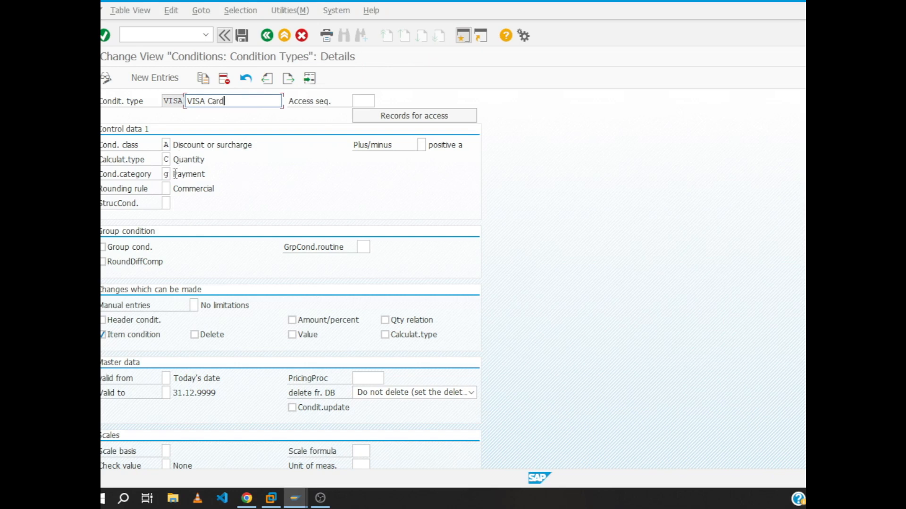
# - Allow amount/percent, quantity relation, value and calculation type changes for the VISA Card condition type, and return to the condition type overview
pyautogui.click(291, 319)
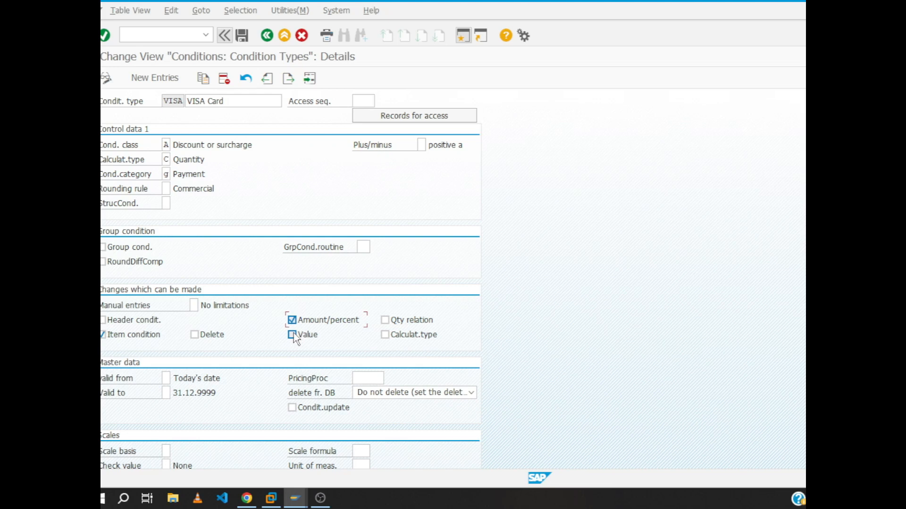
pyautogui.click(385, 335)
pyautogui.click(385, 320)
pyautogui.click(300, 334)
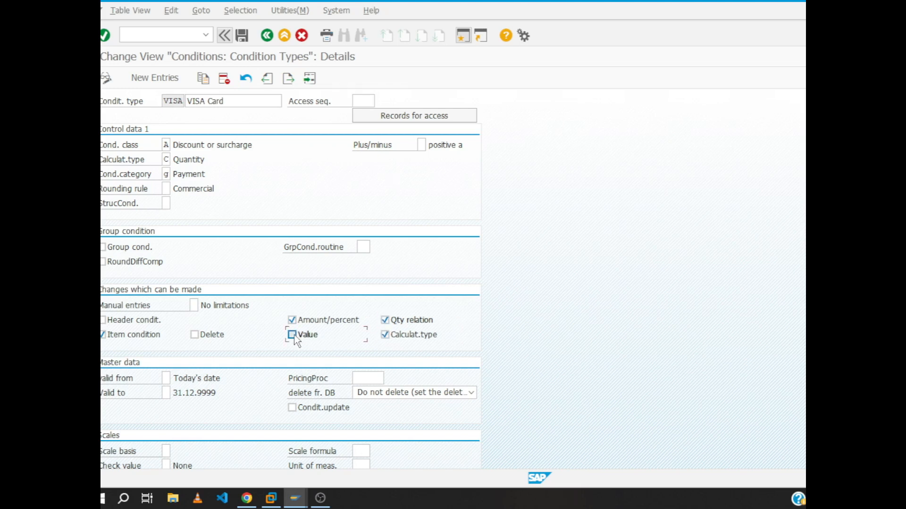
pyautogui.click(268, 37)
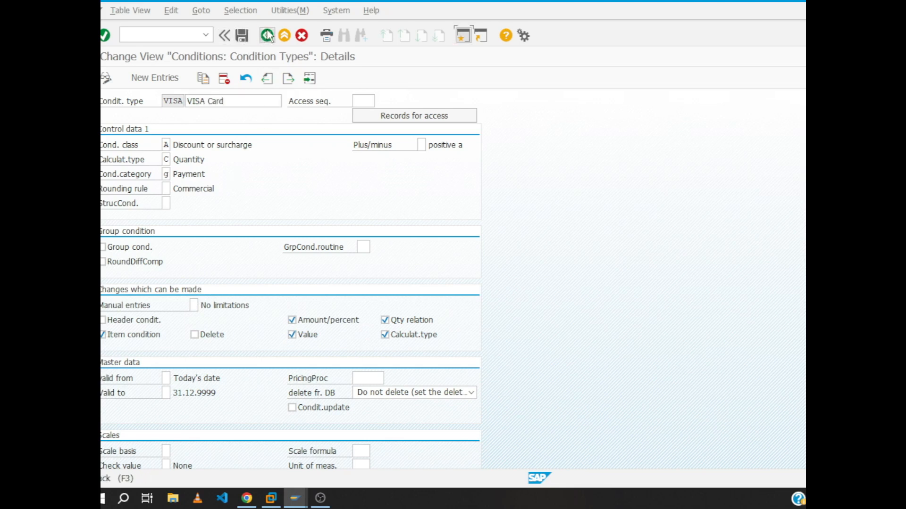
# - Find condition type FR00 in the overview and open its details
pyautogui.click(191, 452)
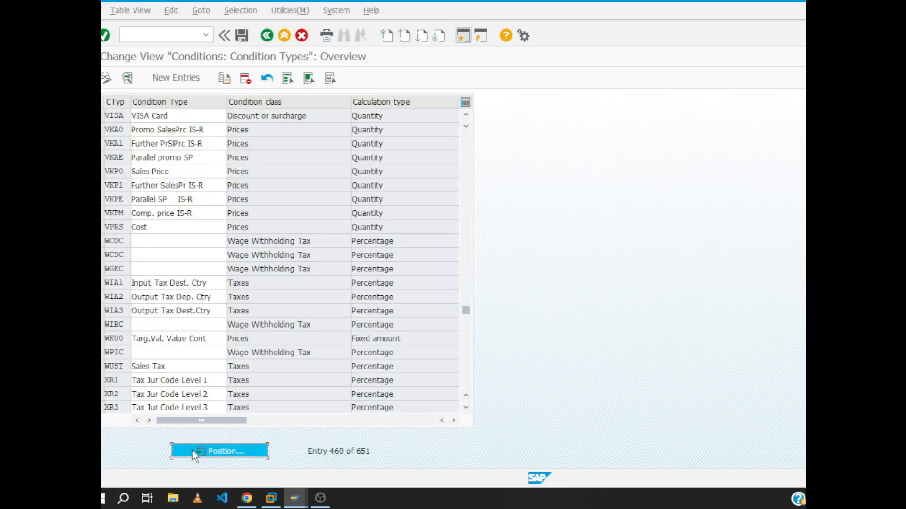
pyautogui.write('frc')
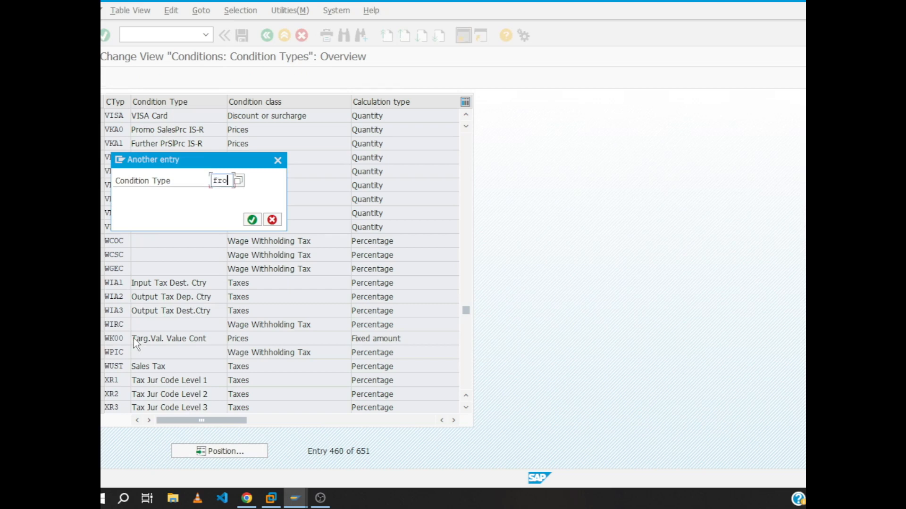
pyautogui.write('00')
pyautogui.press('Return')
pyautogui.doubleClick(178, 116)
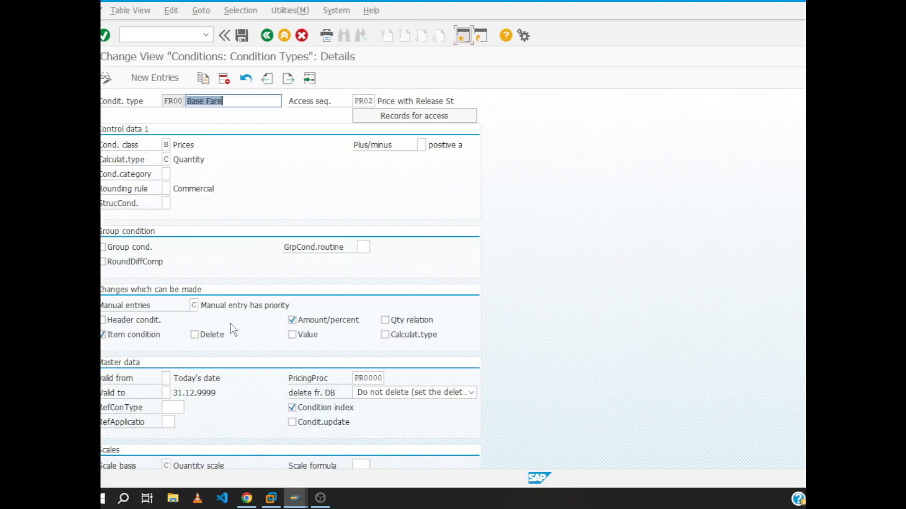
# - Set the Base Fare condition type's manual entries to No limitations and save it
pyautogui.click(194, 305)
pyautogui.click(203, 306)
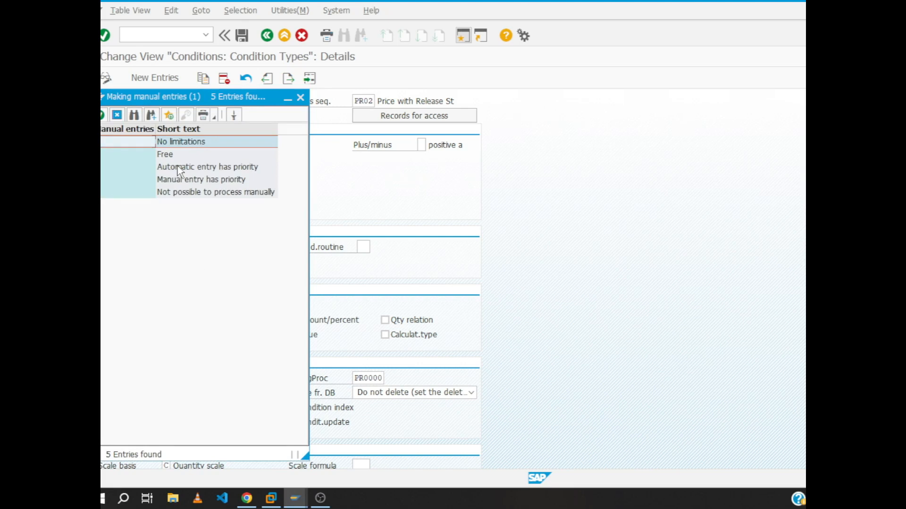
pyautogui.doubleClick(179, 169)
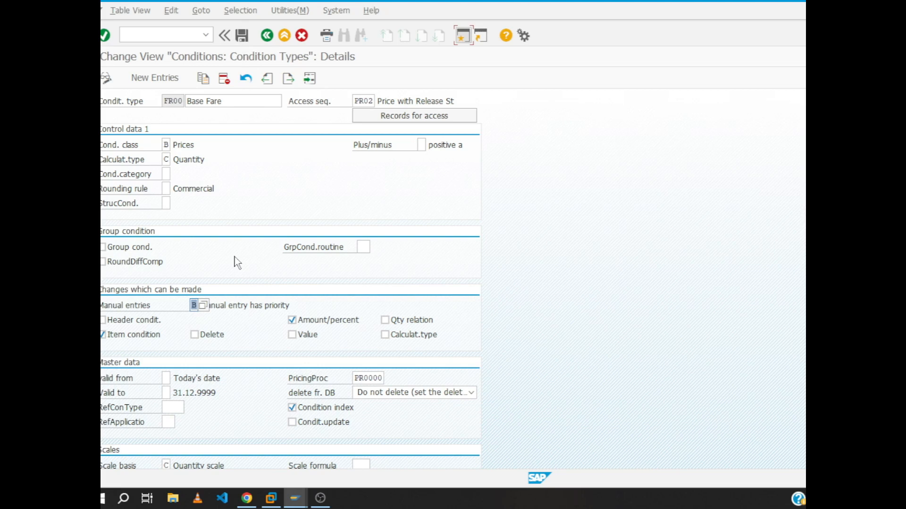
pyautogui.click(203, 306)
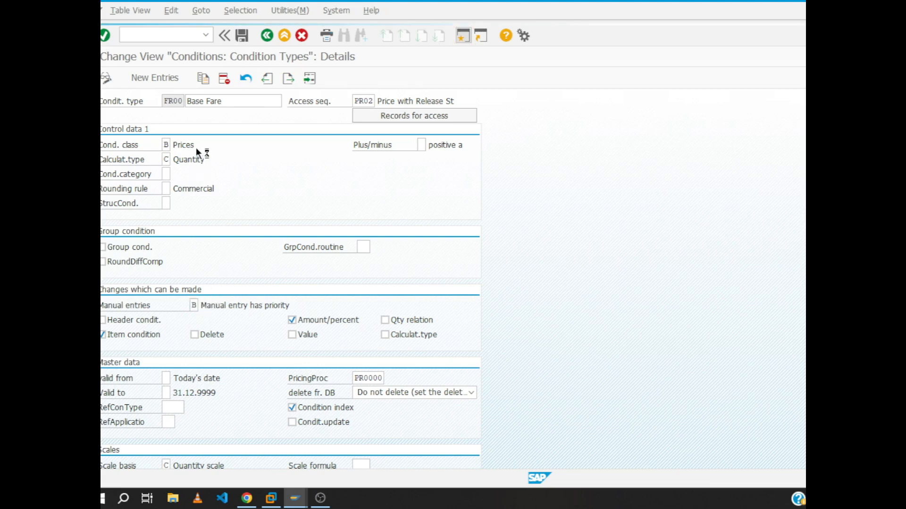
pyautogui.doubleClick(173, 142)
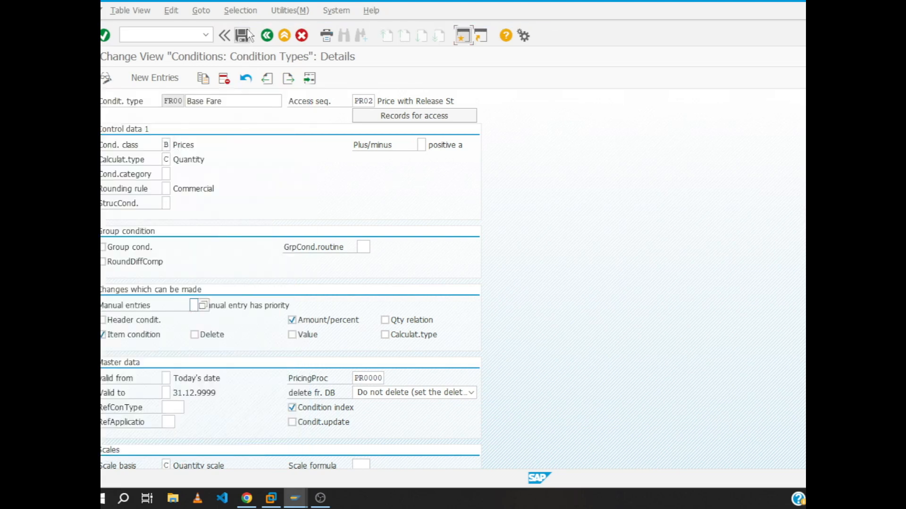
pyautogui.click(258, 98)
pyautogui.hotkey('ctrl', 's')
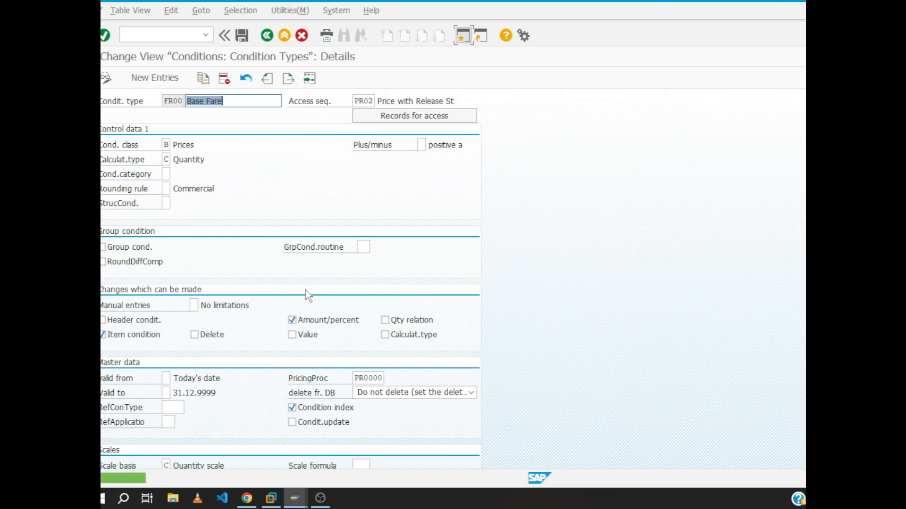
# - In the FRVAA1 control overview, set the VISA Card step's From reference to 10
pyautogui.moveTo(296, 498)
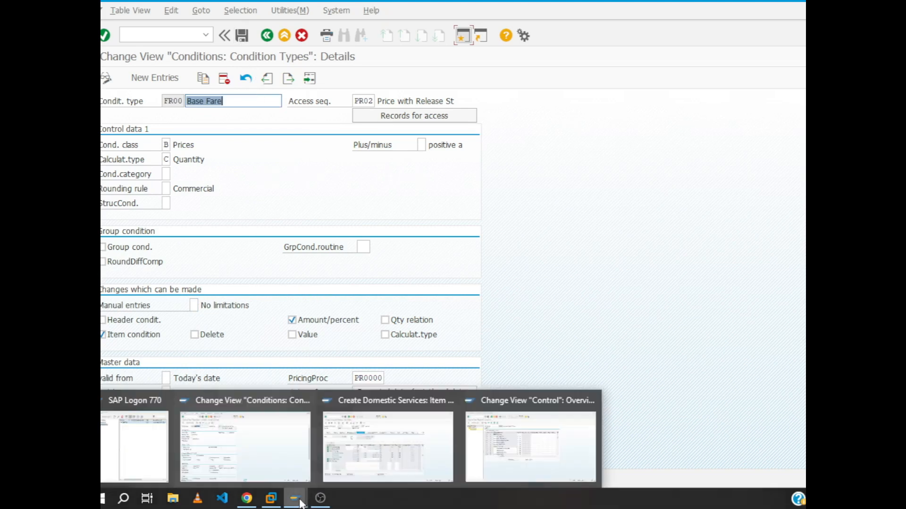
pyautogui.moveTo(485, 432)
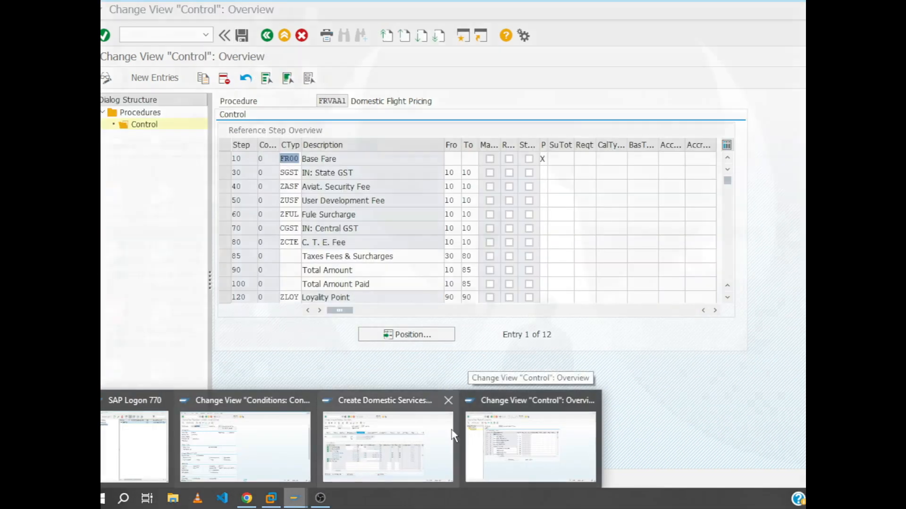
pyautogui.click(516, 438)
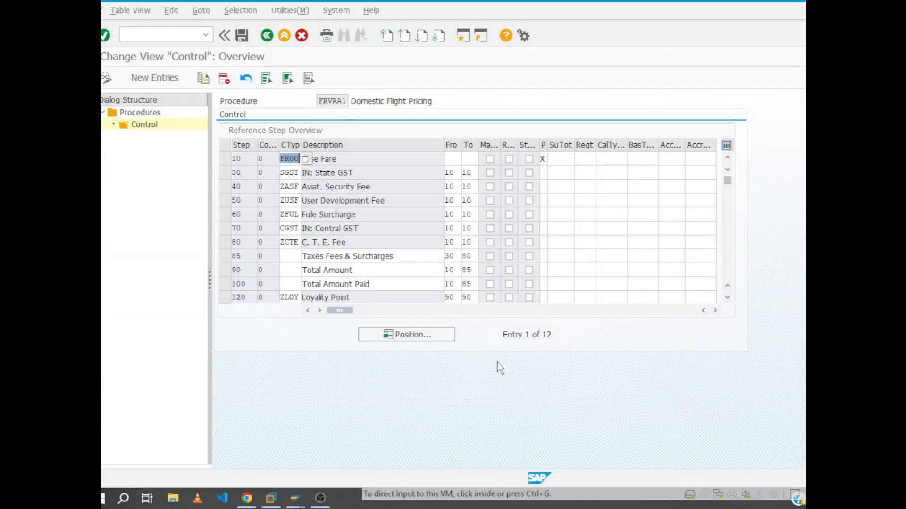
pyautogui.scroll(-3, 459, 229)
pyautogui.click(457, 213)
pyautogui.press('BackSpace')
pyautogui.press('BackSpace')
pyautogui.write('10')
pyautogui.click(471, 215)
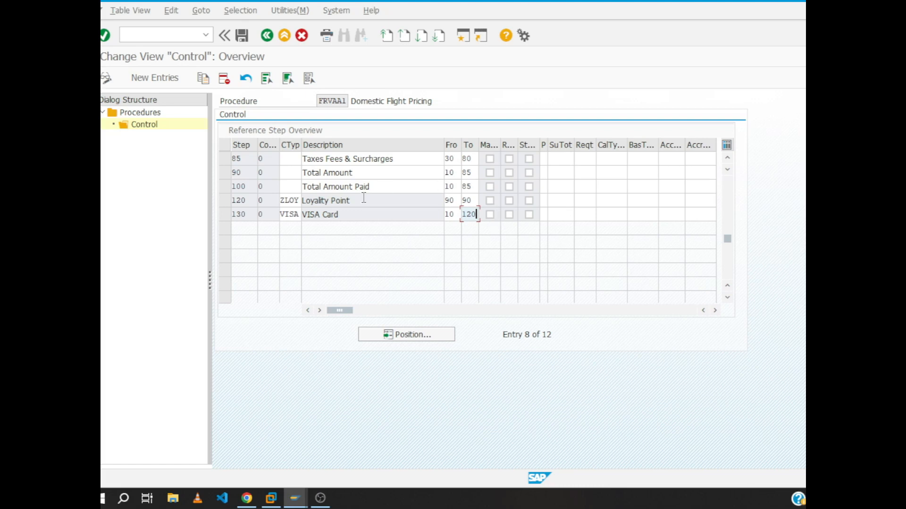
# - Delete step 130, VISA Card, from the FRVAA1 procedure control
pyautogui.click(225, 214)
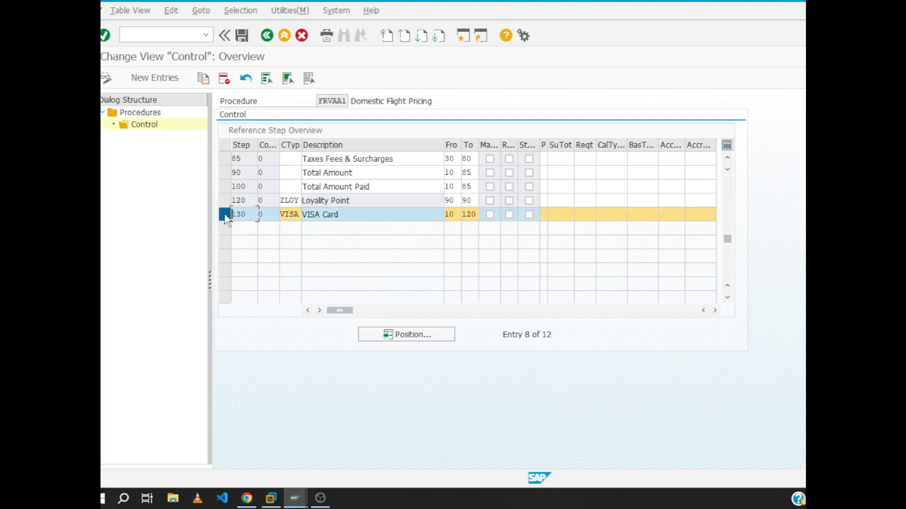
pyautogui.click(224, 79)
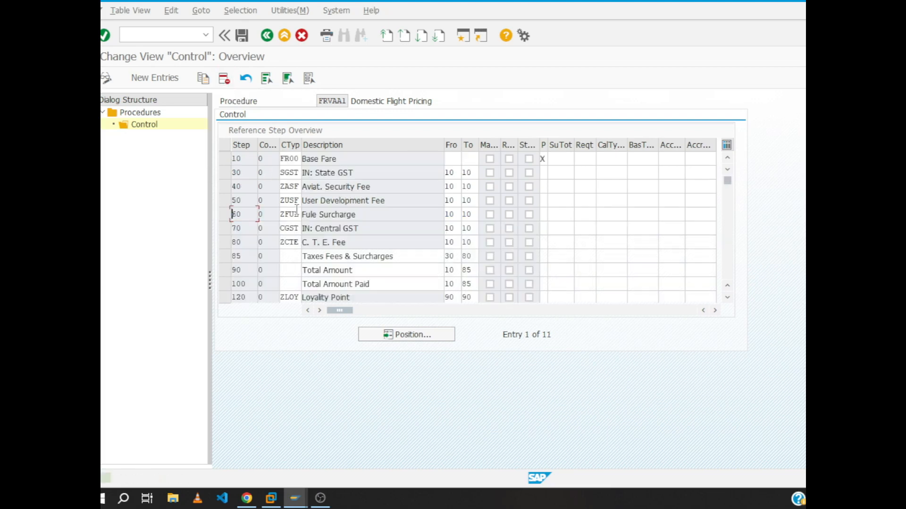
pyautogui.rightClick(300, 254)
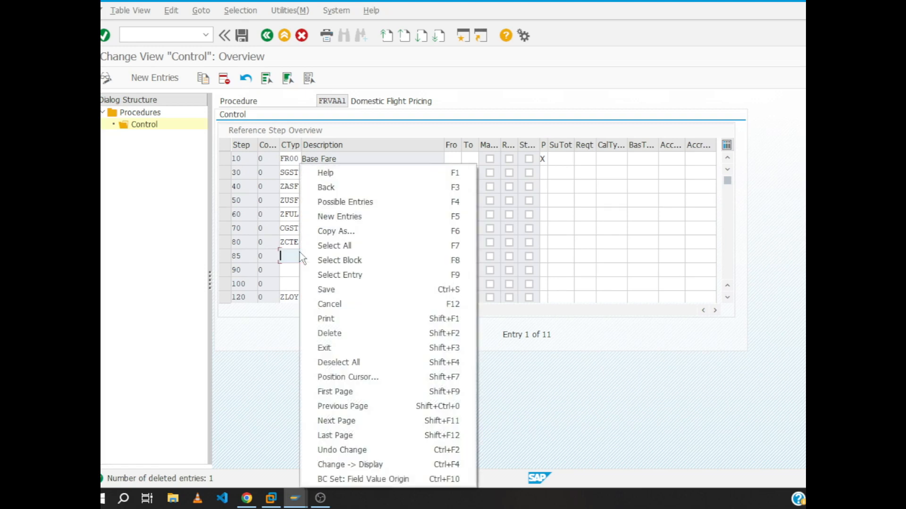
# - Try to add a new control step 130 described as Visa, and discard the entry
pyautogui.click(157, 79)
pyautogui.write('130')
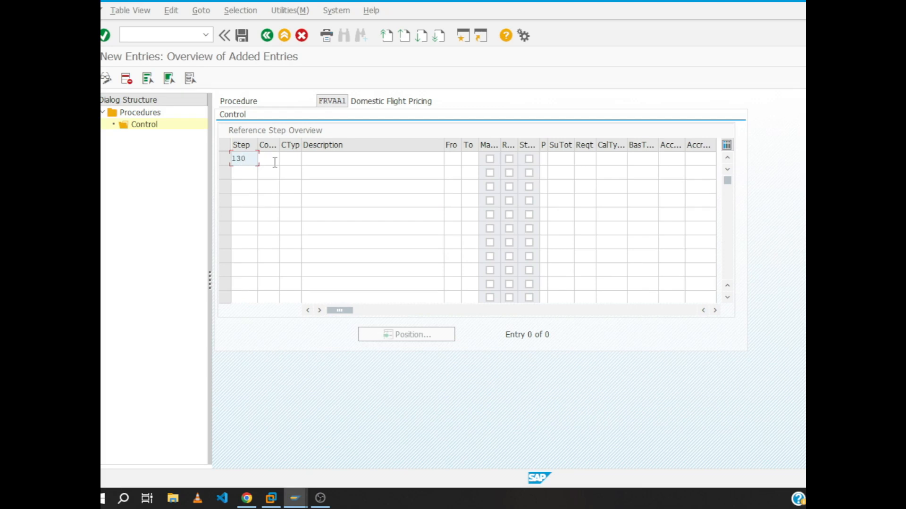
pyautogui.click(329, 161)
pyautogui.write('V')
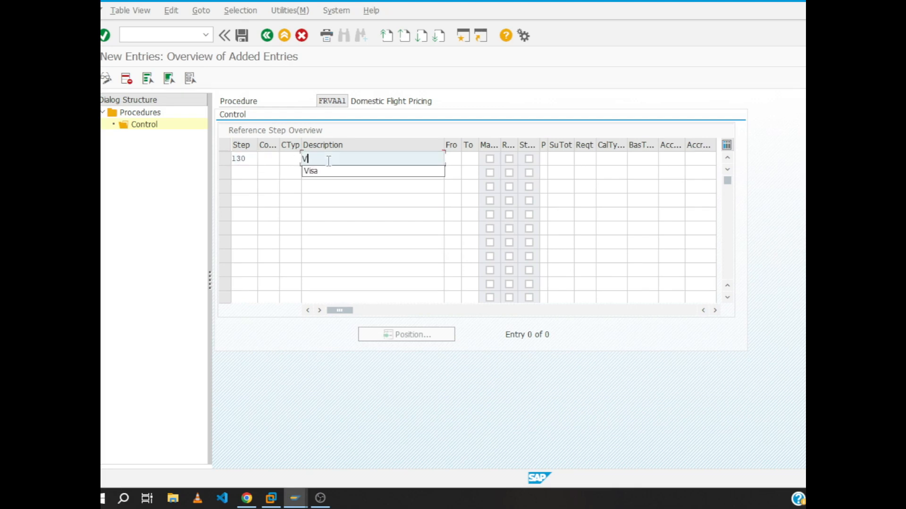
pyautogui.write('isa')
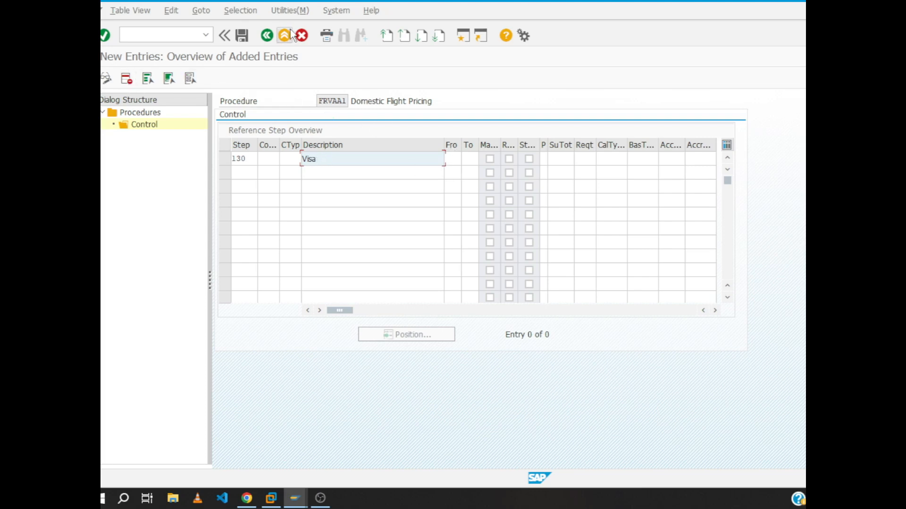
pyautogui.click(244, 42)
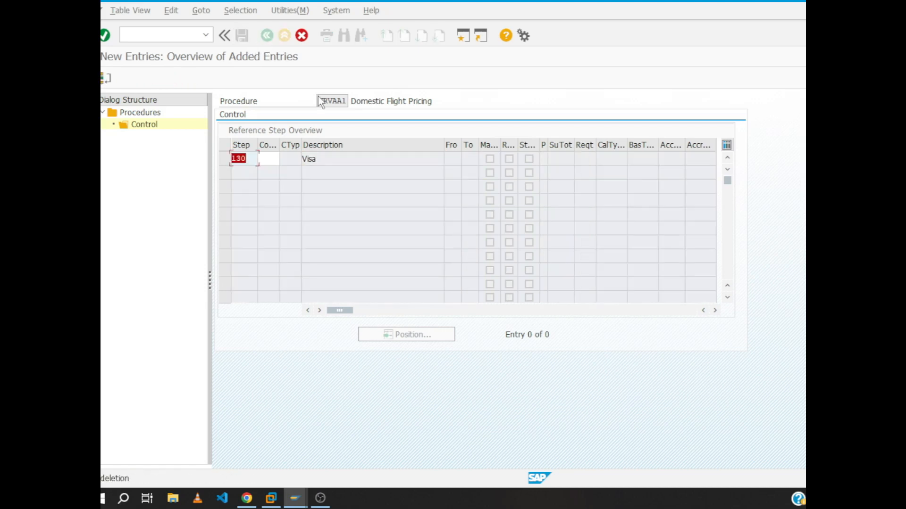
pyautogui.click(302, 35)
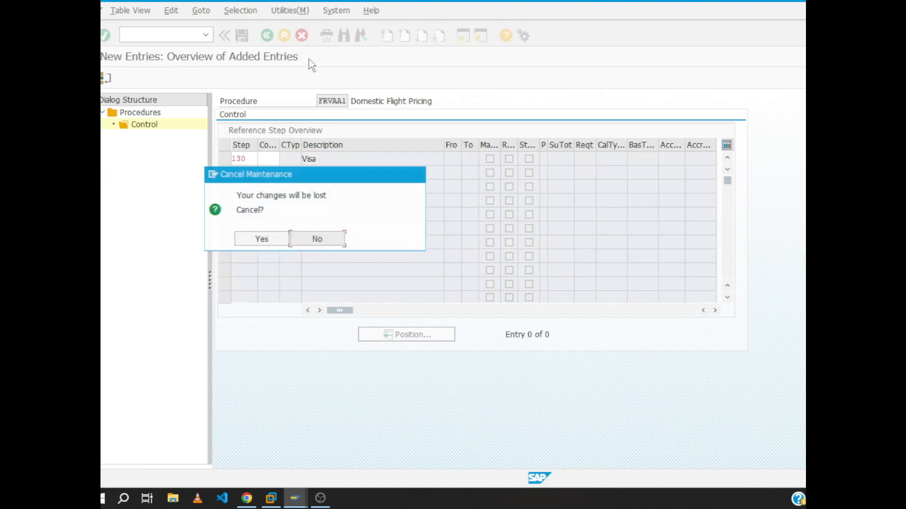
pyautogui.click(274, 239)
# - Save the deletion, add control step 130 with the description Visa, and save it to the FRVAA1 procedure
pyautogui.click(242, 35)
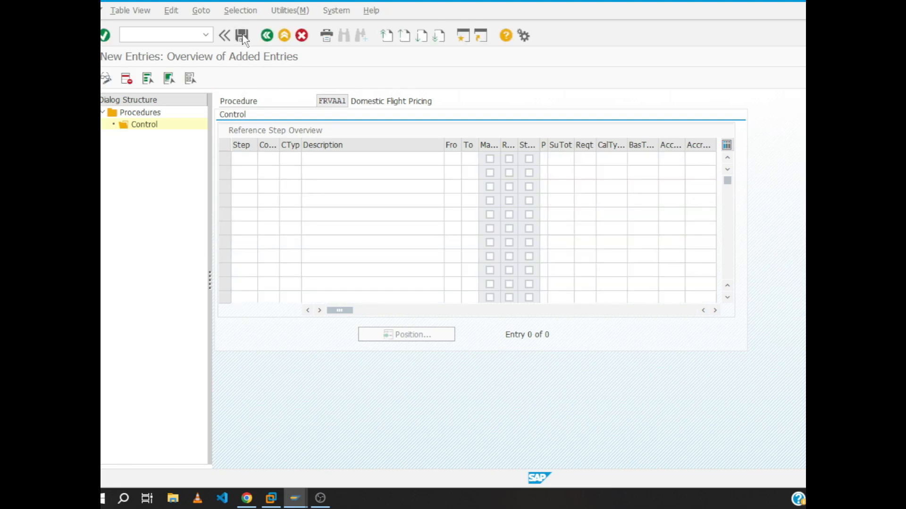
pyautogui.click(246, 220)
pyautogui.click(249, 157)
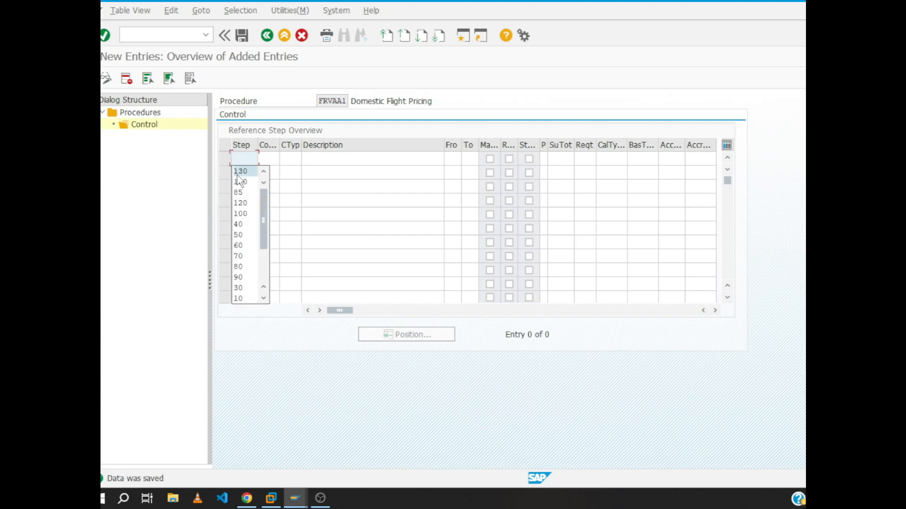
pyautogui.click(238, 174)
pyautogui.click(339, 158)
pyautogui.write('Visa')
pyautogui.click(341, 172)
pyautogui.click(451, 160)
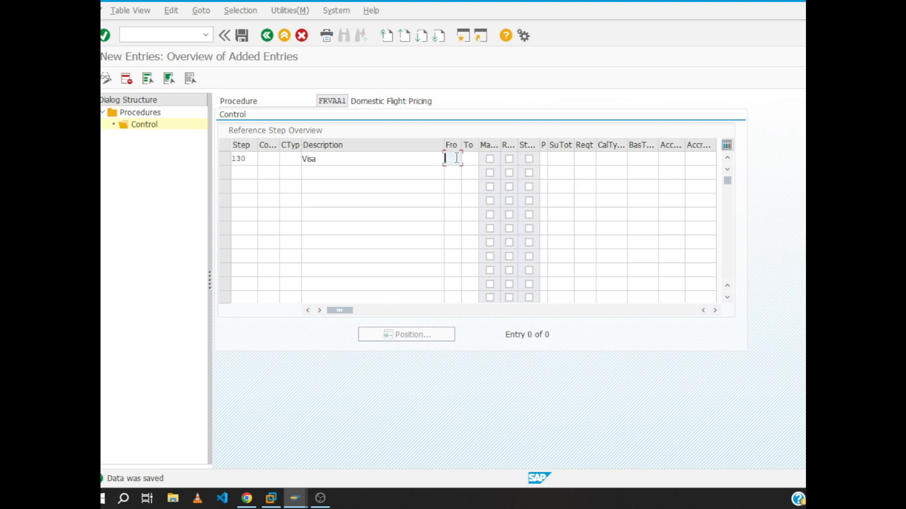
pyautogui.click(242, 36)
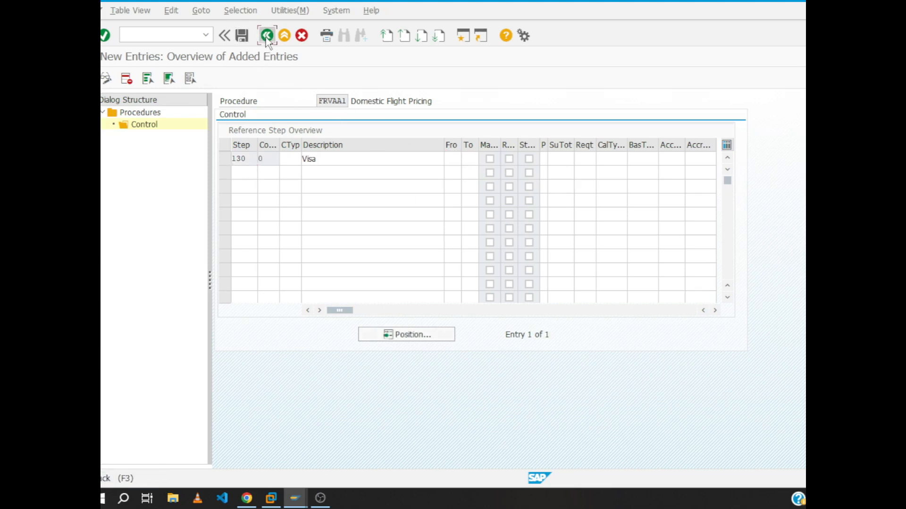
pyautogui.click(267, 35)
pyautogui.scroll(-3, 454, 265)
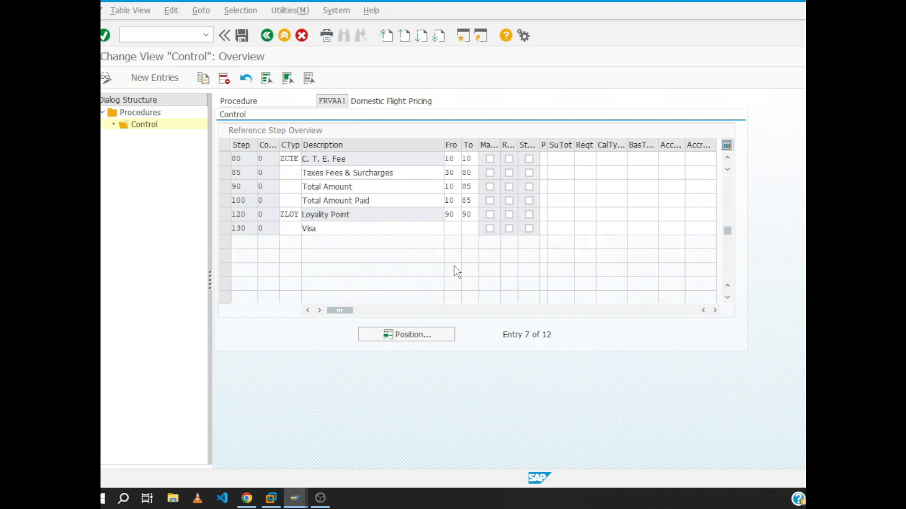
# - Set control step 130, Visa, to reference steps 100 to 120 and save the FRVAA1 procedure
pyautogui.click(449, 214)
pyautogui.write('100')
pyautogui.click(470, 215)
pyautogui.write('120')
pyautogui.doubleClick(470, 214)
pyautogui.click(244, 33)
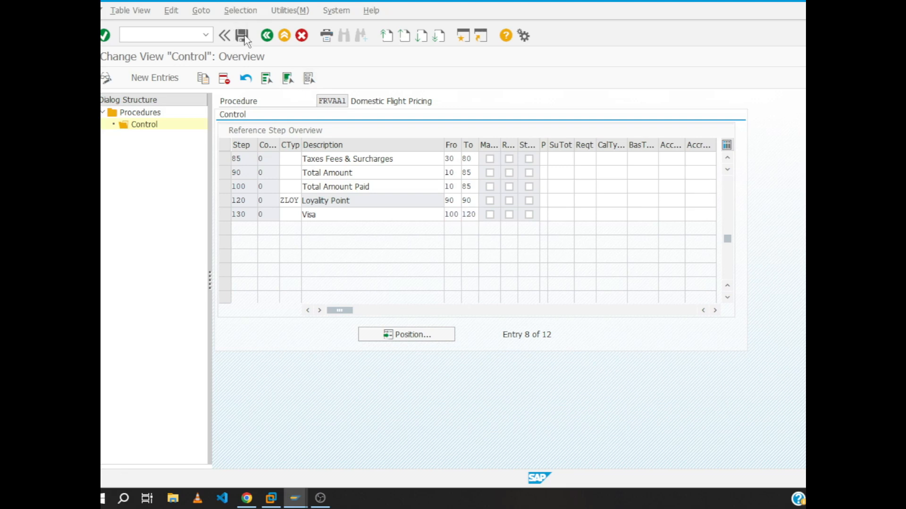
# - Switch to the open Domestic Services item and update its conditions with the Carry out new pricing option
pyautogui.moveTo(297, 495)
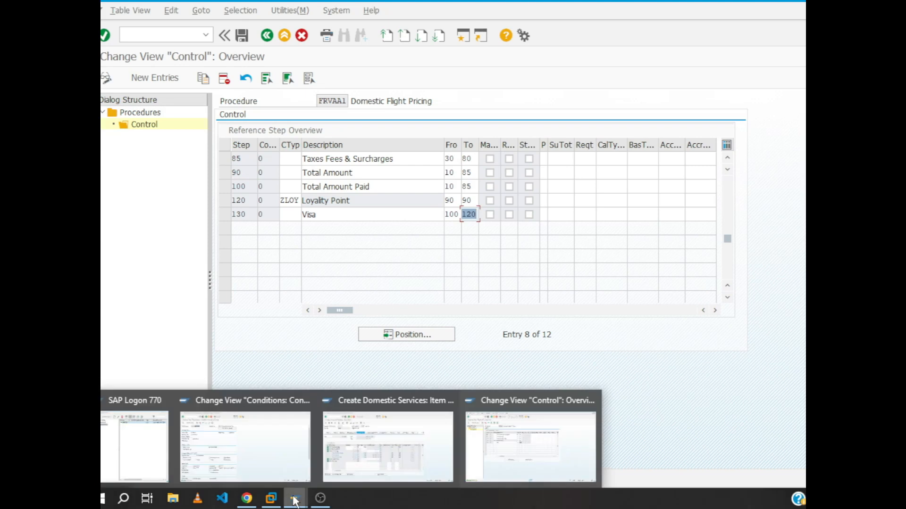
pyautogui.click(401, 466)
pyautogui.click(502, 438)
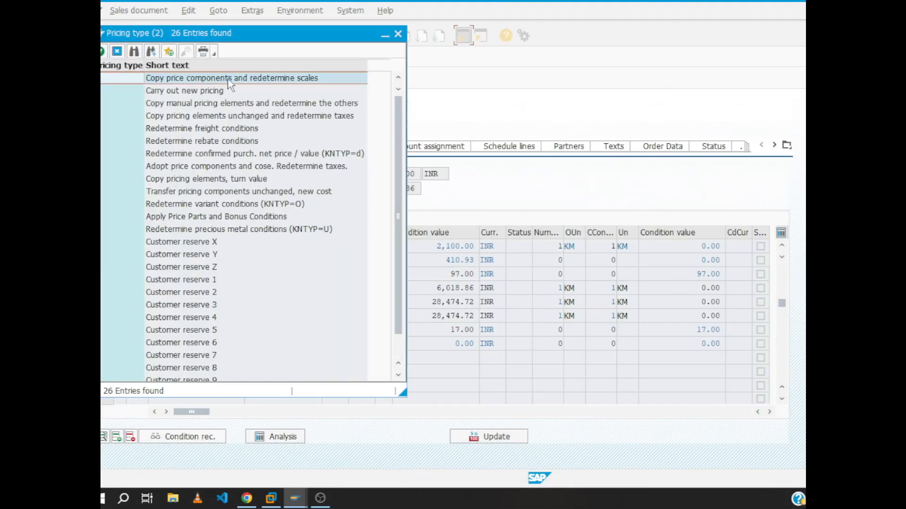
pyautogui.doubleClick(220, 91)
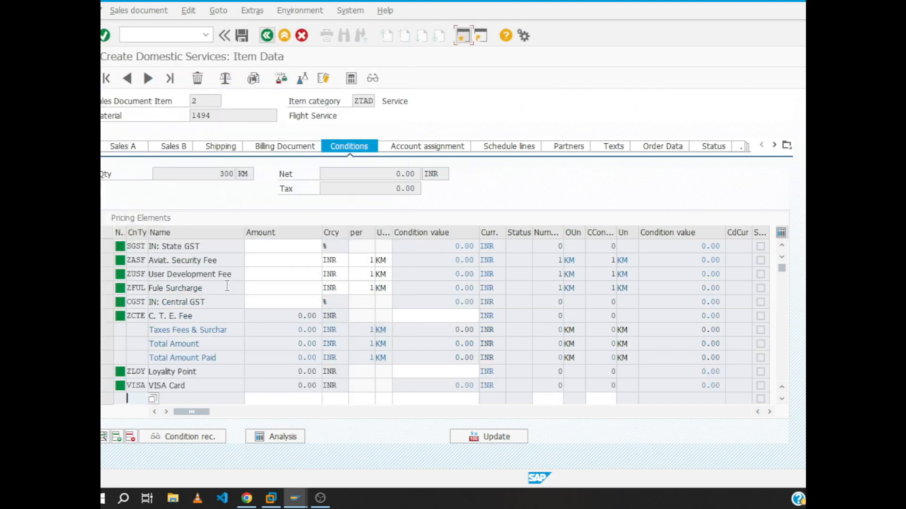
# - Leave the current order unsaved and start a new sales order with transaction VA01
pyautogui.click(284, 34)
pyautogui.click(316, 237)
pyautogui.write('va01')
pyautogui.press('Return')
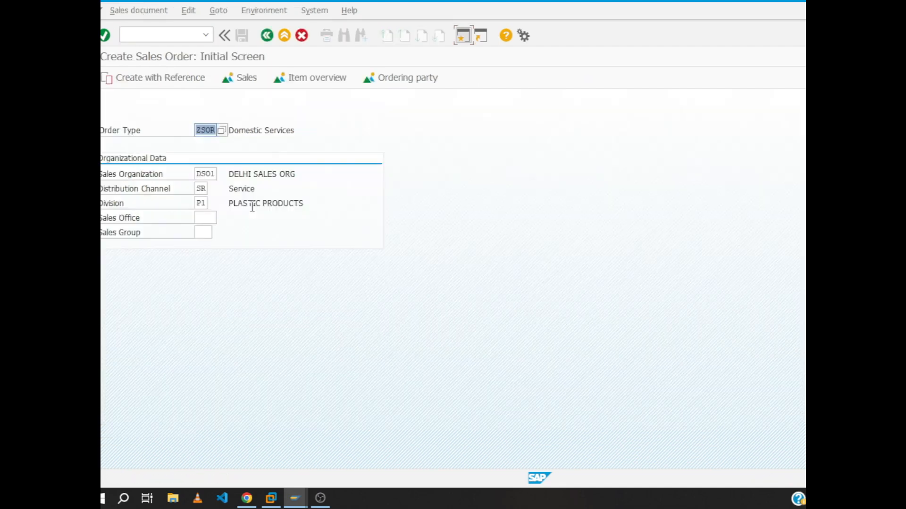
# - Accept order type ZSOR and its sales area, fill in the sold-to party number, and choose material 1494 for the first item
pyautogui.press('Return')
pyautogui.write('1060')
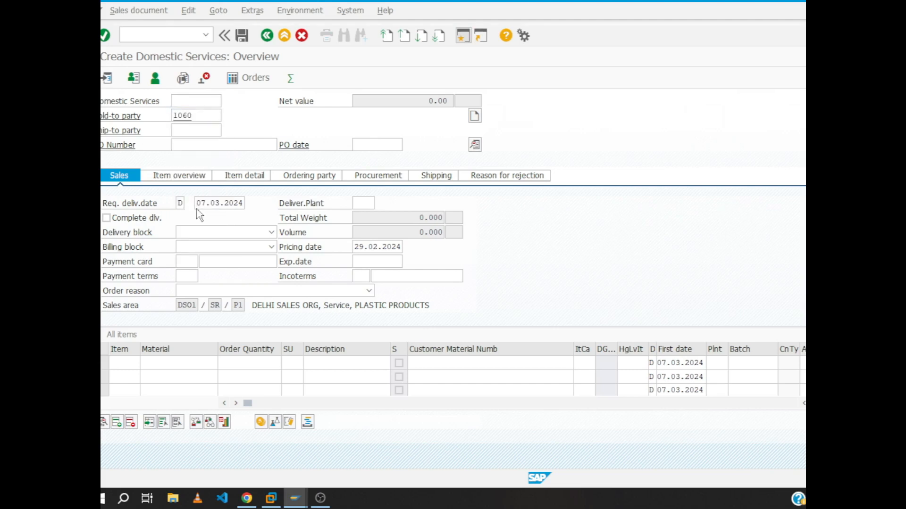
pyautogui.press('Return')
pyautogui.click(184, 367)
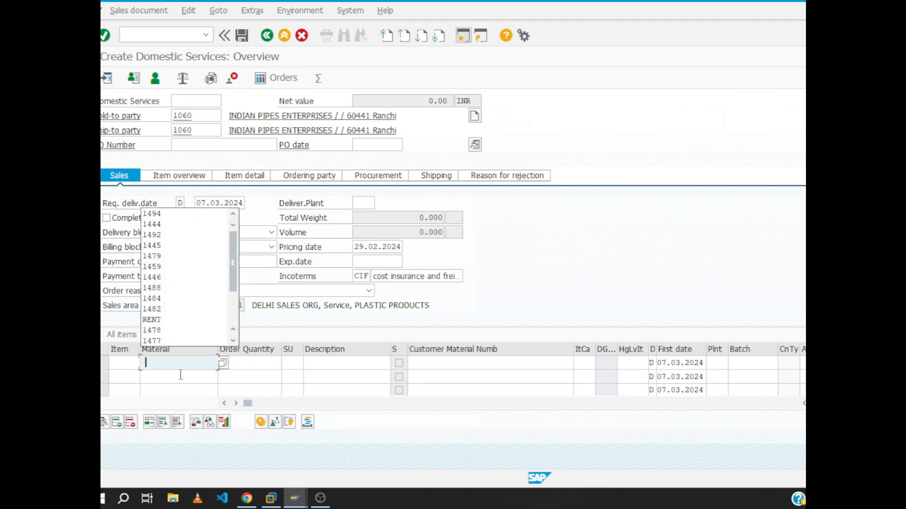
pyautogui.click(180, 213)
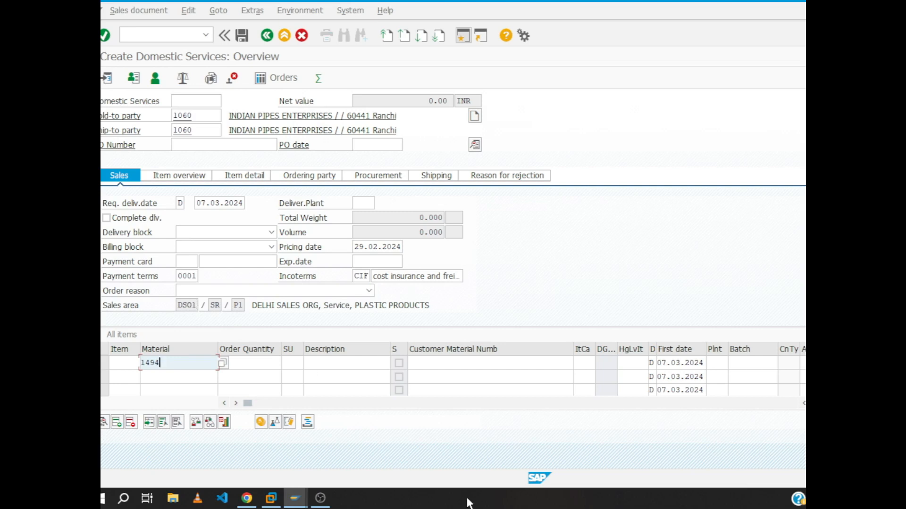
pyautogui.click(812, 499)
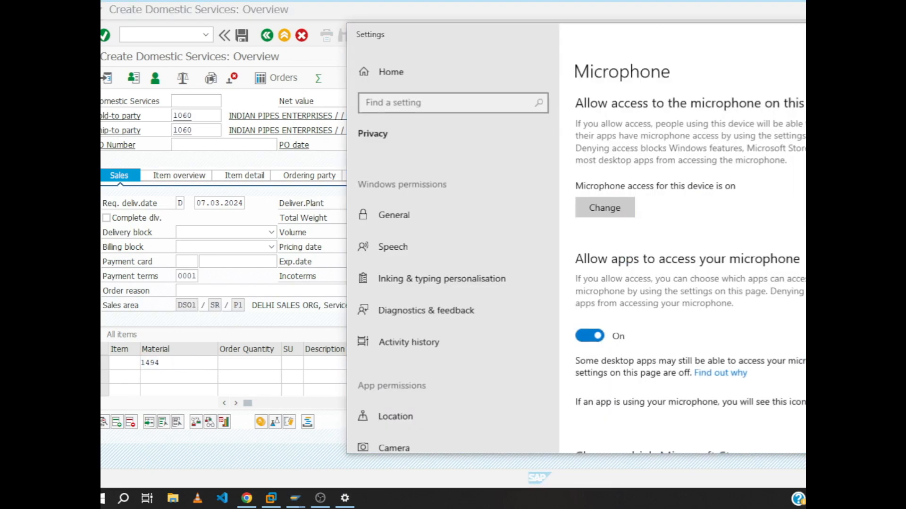
pyautogui.click(825, 498)
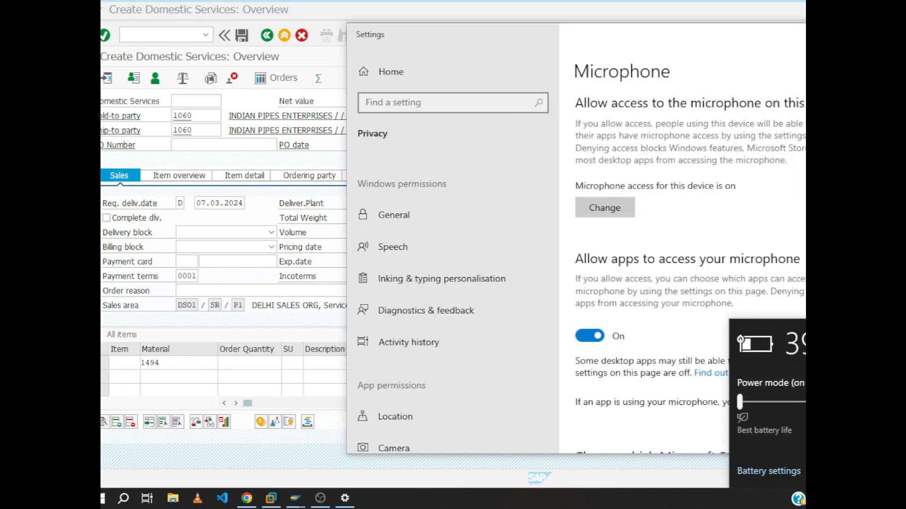
pyautogui.click(886, 34)
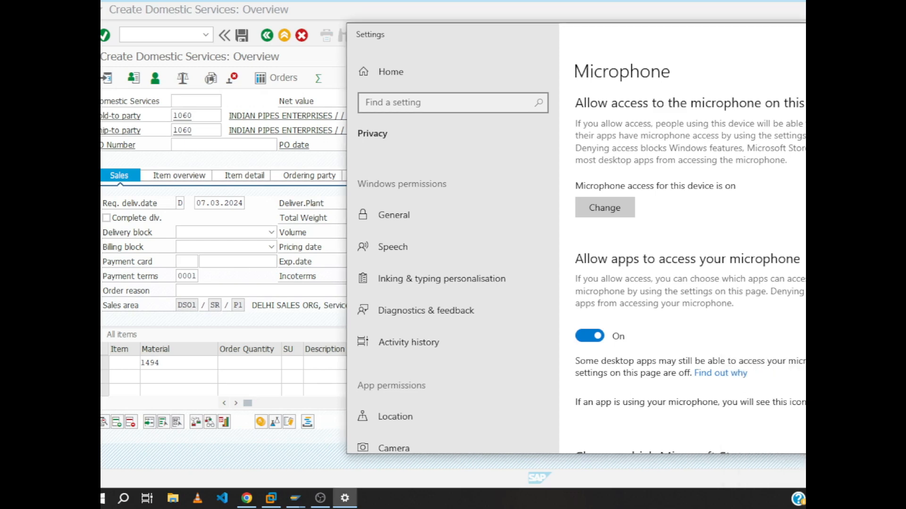
# - Give the material 1494 item an order quantity of 300 and an amount of 54.79, and confirm the line
pyautogui.click(266, 358)
pyautogui.write('300')
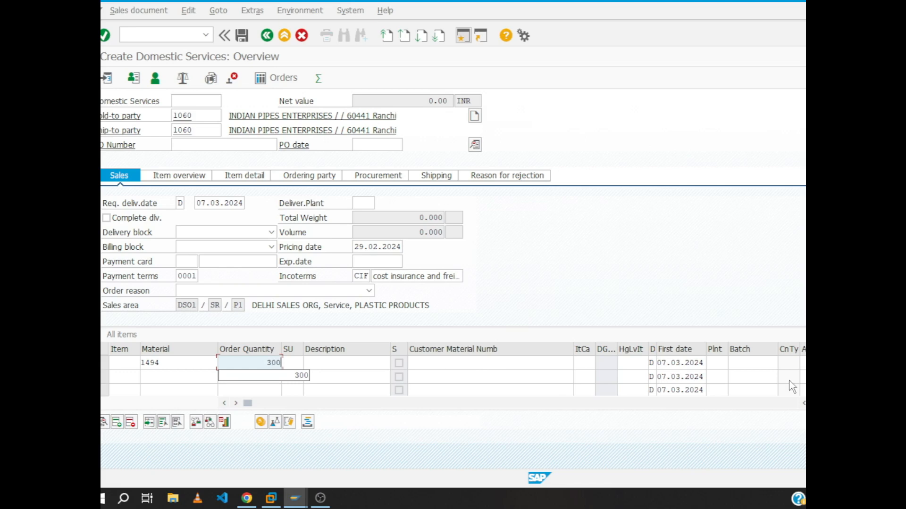
pyautogui.click(799, 362)
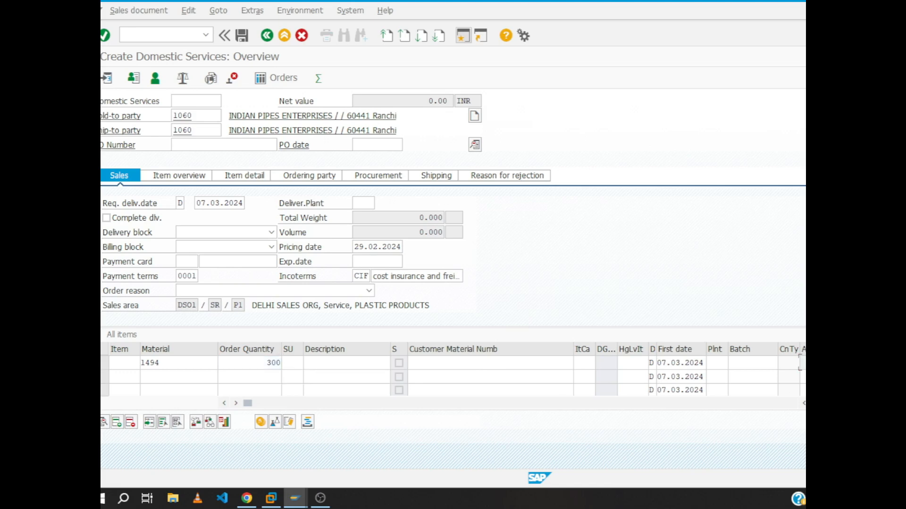
pyautogui.click(800, 363)
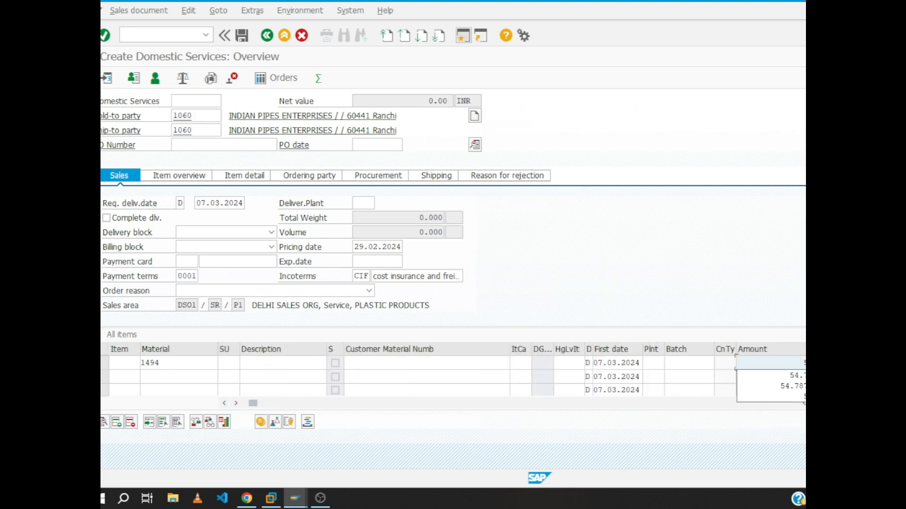
pyautogui.click(801, 376)
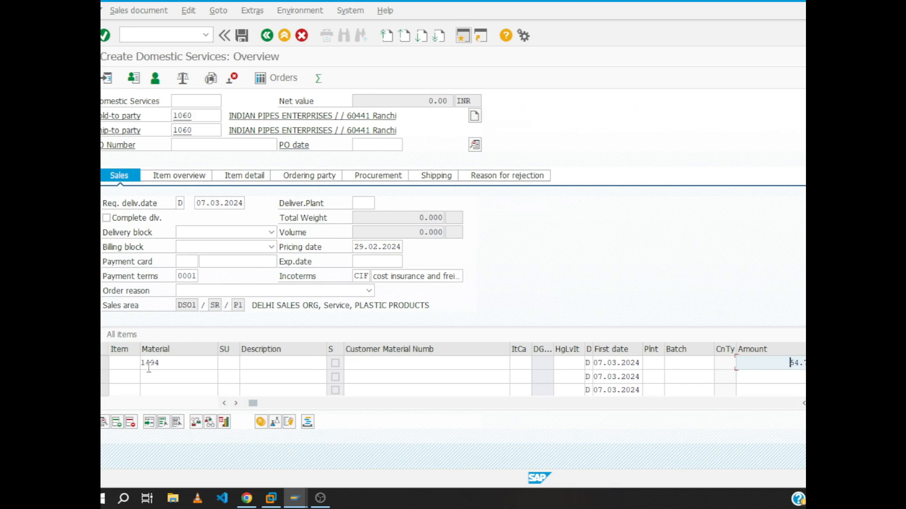
pyautogui.press('Return')
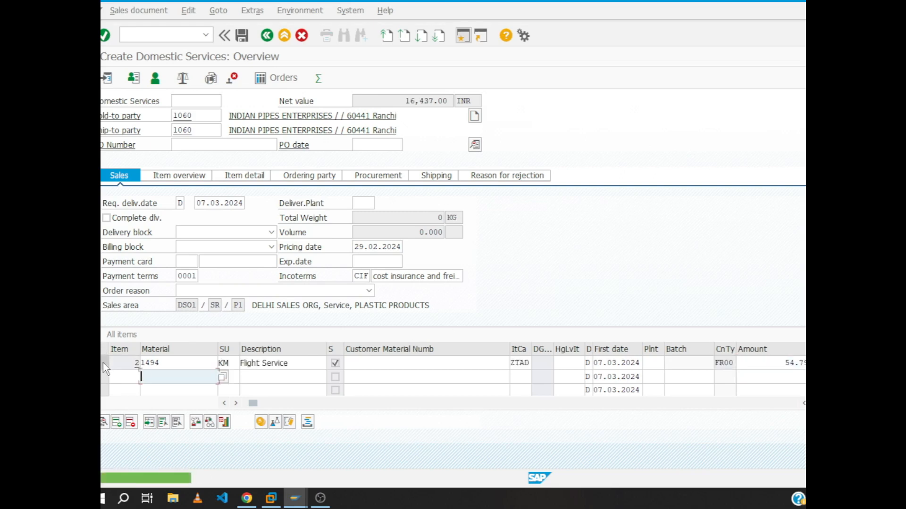
# - Open the pricing conditions of the Flight Service item and set the IN: State GST rate to 2.5%
pyautogui.click(104, 363)
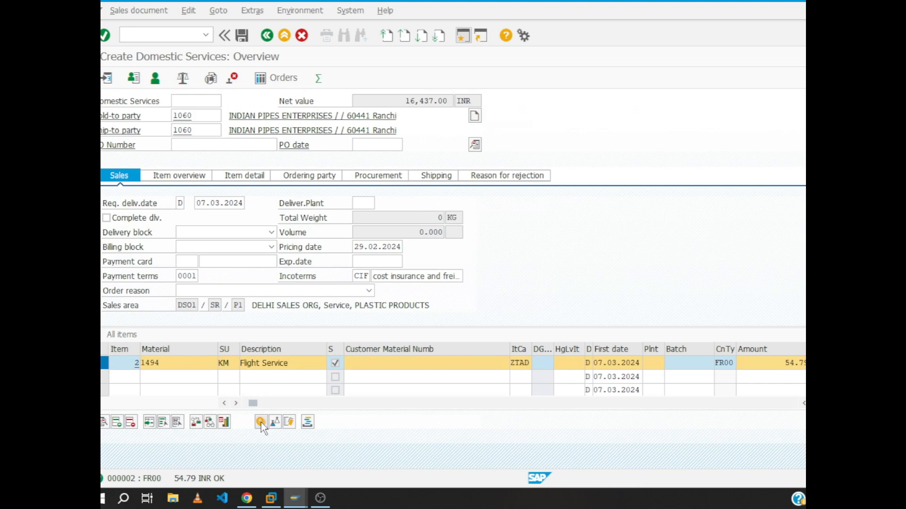
pyautogui.click(261, 422)
pyautogui.click(289, 258)
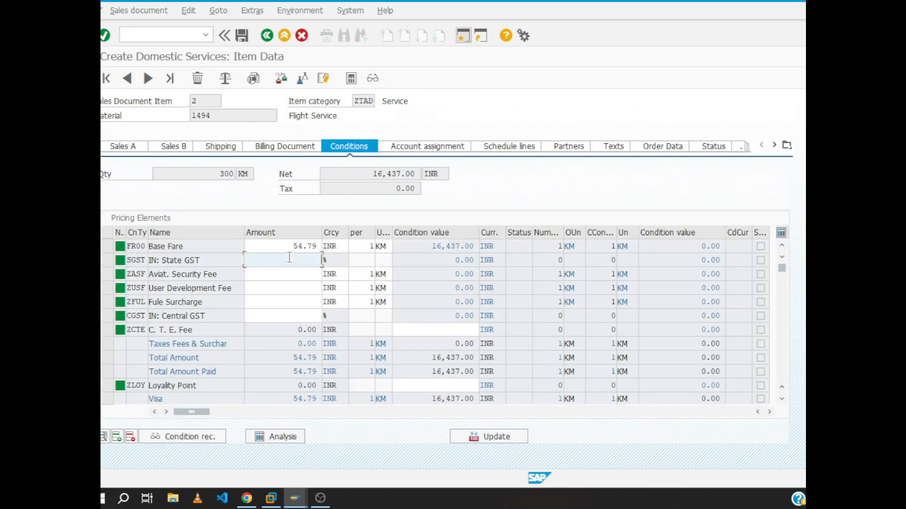
pyautogui.click(289, 258)
pyautogui.press('Down')
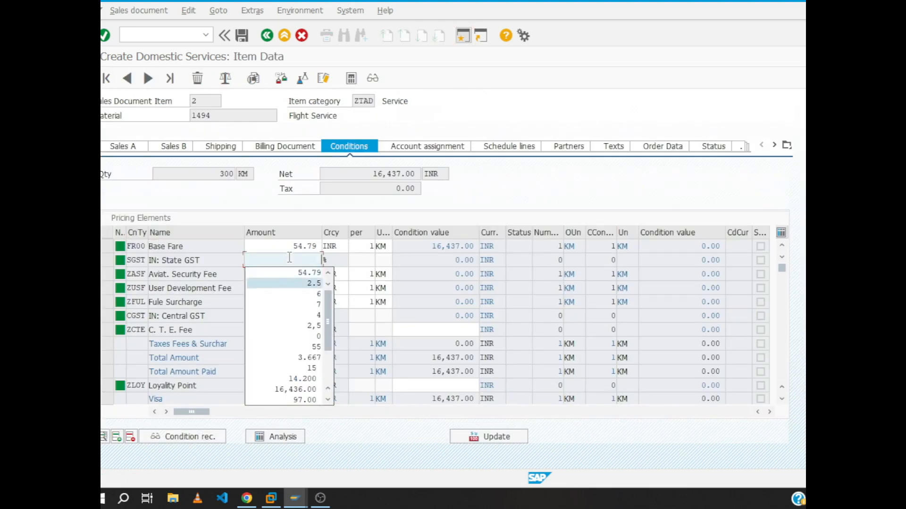
pyautogui.press('Return')
# - Set the Aviat. Security Fee (ZASF) amount to 4 INR per KM
pyautogui.press('Down')
pyautogui.press('BackSpace')
pyautogui.press('Down')
pyautogui.press('Down')
pyautogui.press('Down')
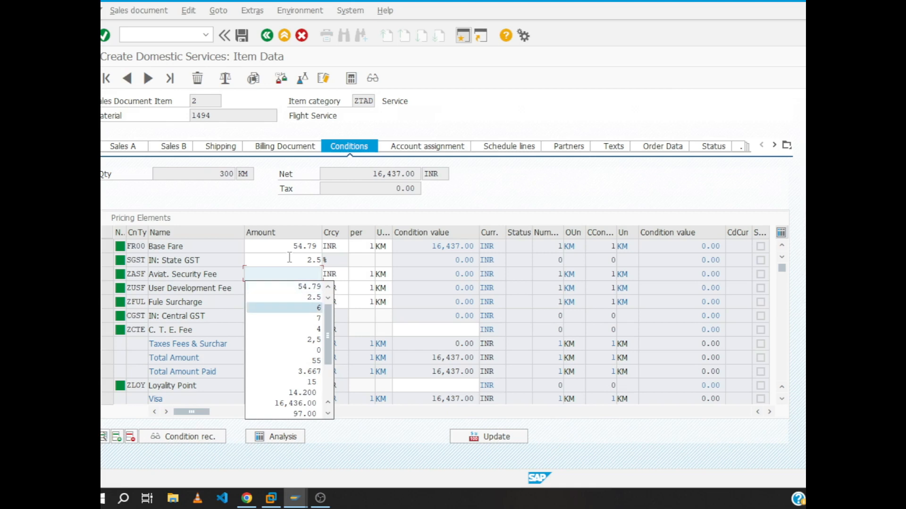
pyautogui.press('Down')
pyautogui.press('Down')
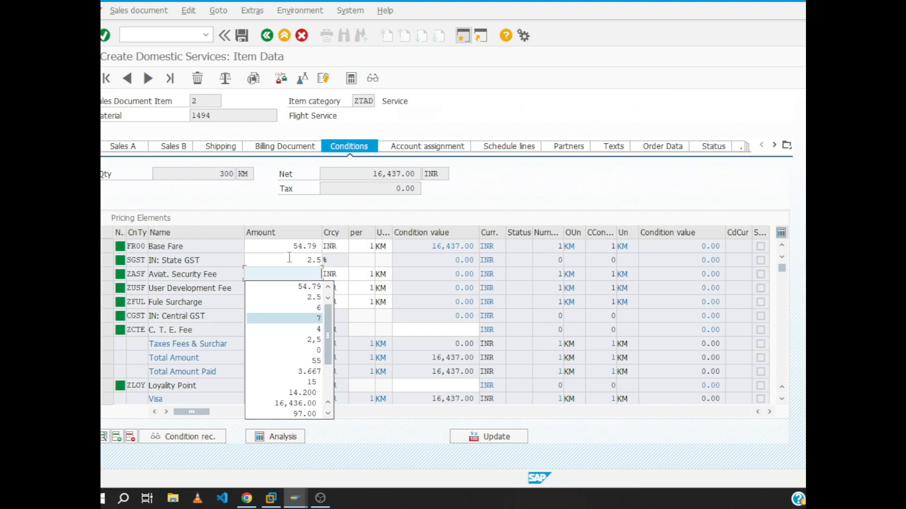
pyautogui.press('Return')
# - Set the User Development Fee (ZUSF) amount to 6 INR per KM
pyautogui.press('Down')
pyautogui.press('space')
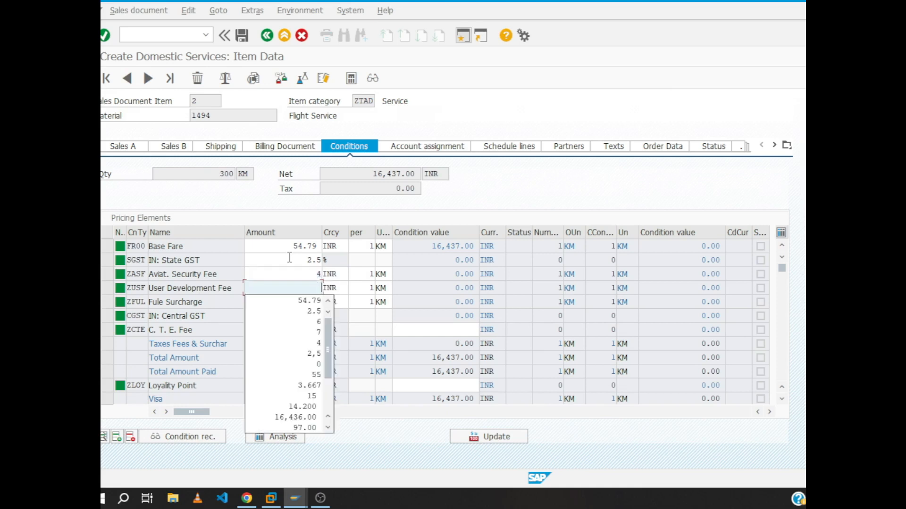
pyautogui.press('Down')
pyautogui.press('Down')
pyautogui.press('Down')
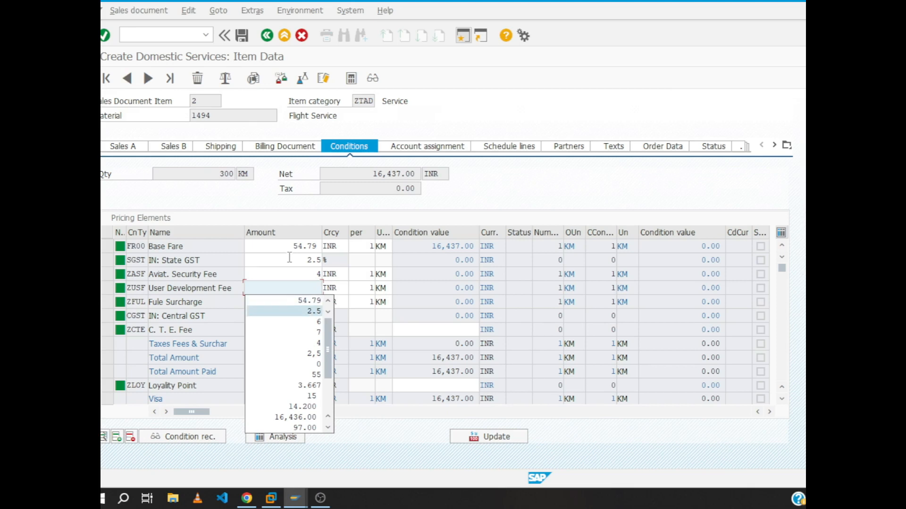
pyautogui.press('Return')
# - Set the Fule Surcharge (ZFUL) amount to 7 INR per KM
pyautogui.press('Down')
pyautogui.press('space')
pyautogui.press('Down')
pyautogui.press('Down')
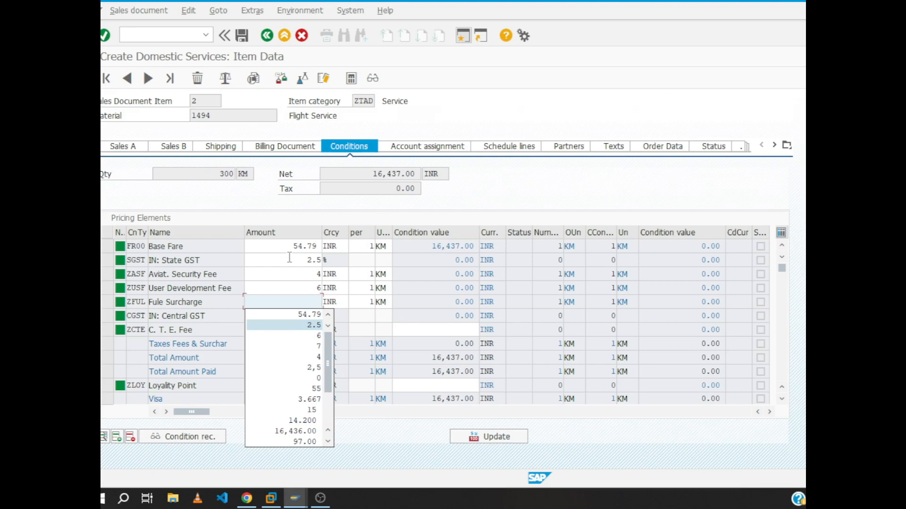
pyautogui.press('Down')
pyautogui.press('Down')
pyautogui.press('Return')
# - Set the IN: Central GST (CGST) rate to 2.5%
pyautogui.press('Down')
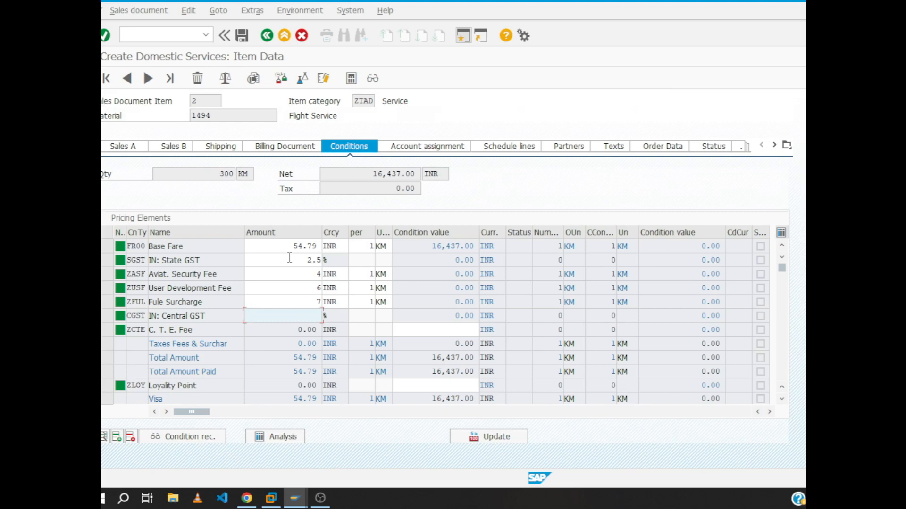
pyautogui.press('Down')
pyautogui.press('Down')
pyautogui.press('Return')
# - Enter condition values of 97 for the C. T. E. Fee and 17 for the Loyality Point, and recalculate the item
pyautogui.press('Tab')
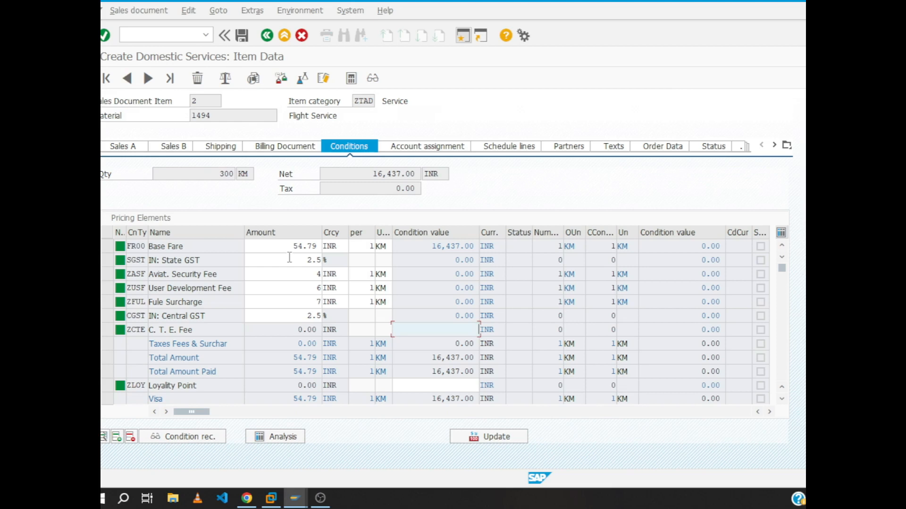
pyautogui.write('97')
pyautogui.click(441, 386)
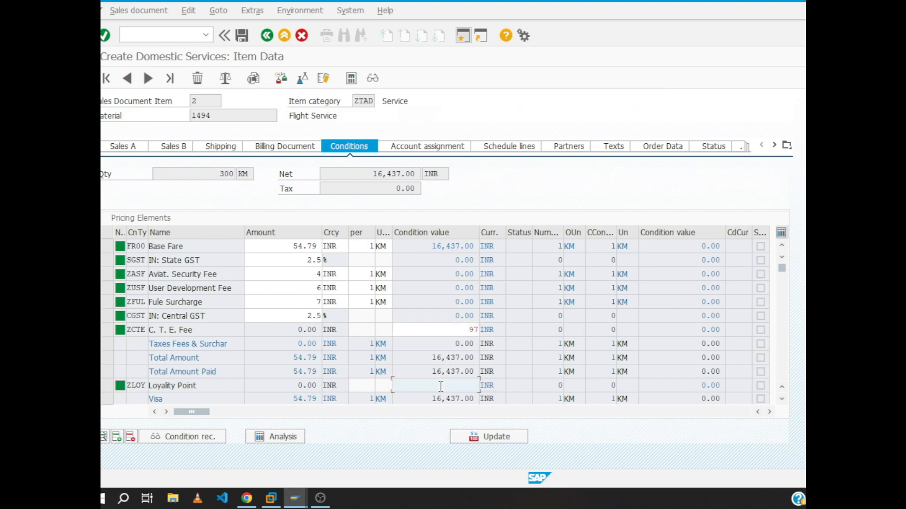
pyautogui.write('17')
pyautogui.press('Return')
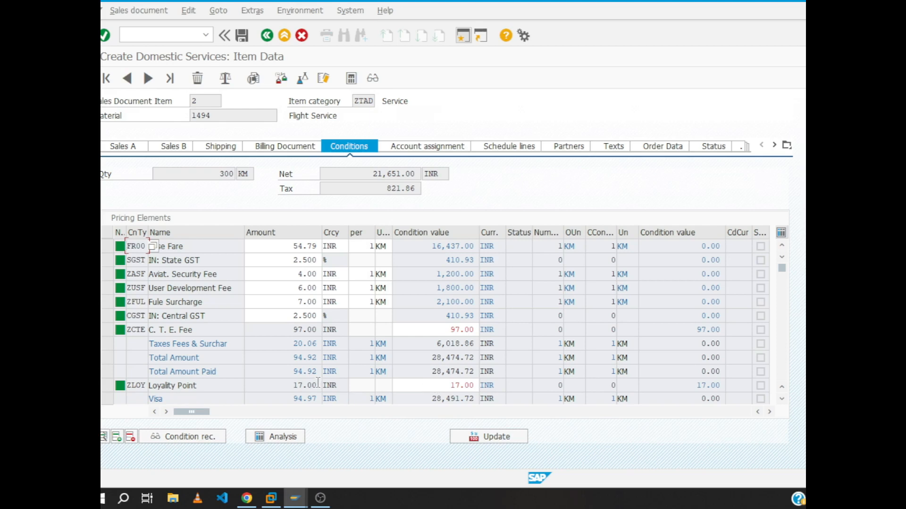
# - Examine the item's pricing elements down to the Visa row, and switch to Google Meet to compare the shared order's conditions
pyautogui.scroll(-4, 318, 383)
pyautogui.scroll(1, 318, 383)
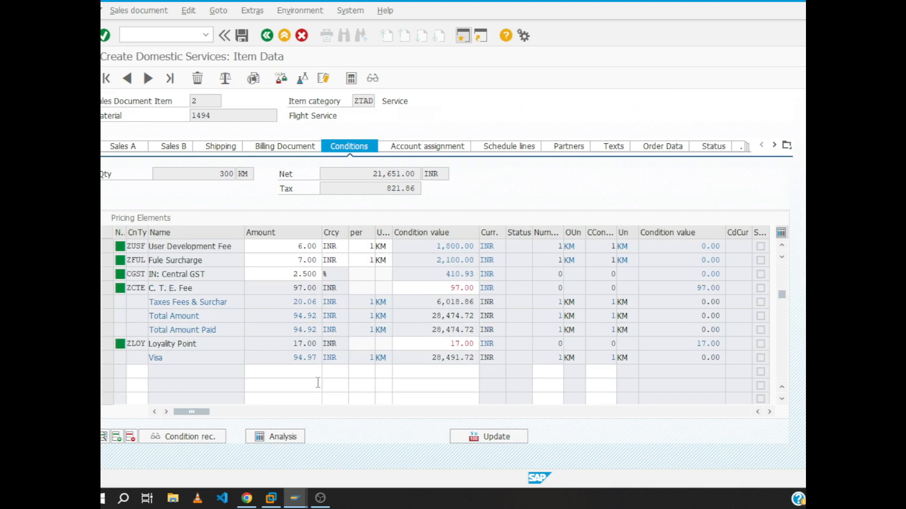
pyautogui.scroll(2, 318, 383)
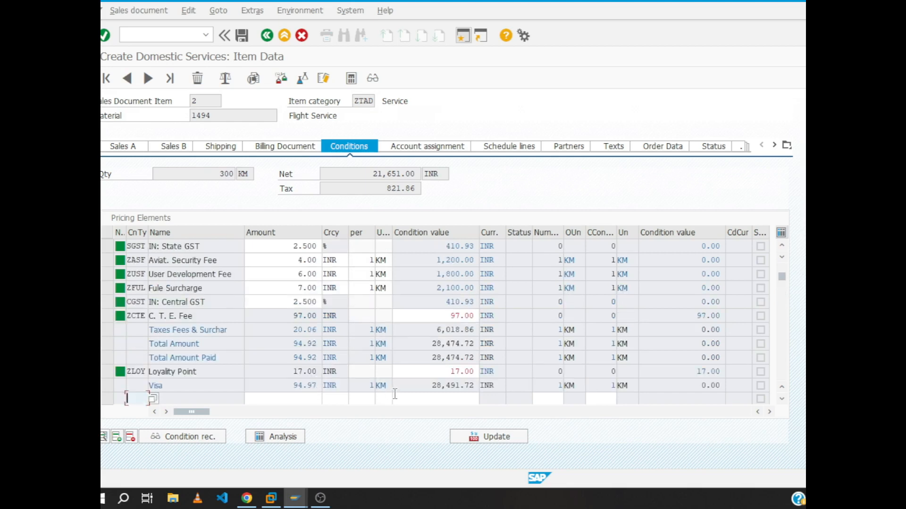
pyautogui.moveTo(246, 498)
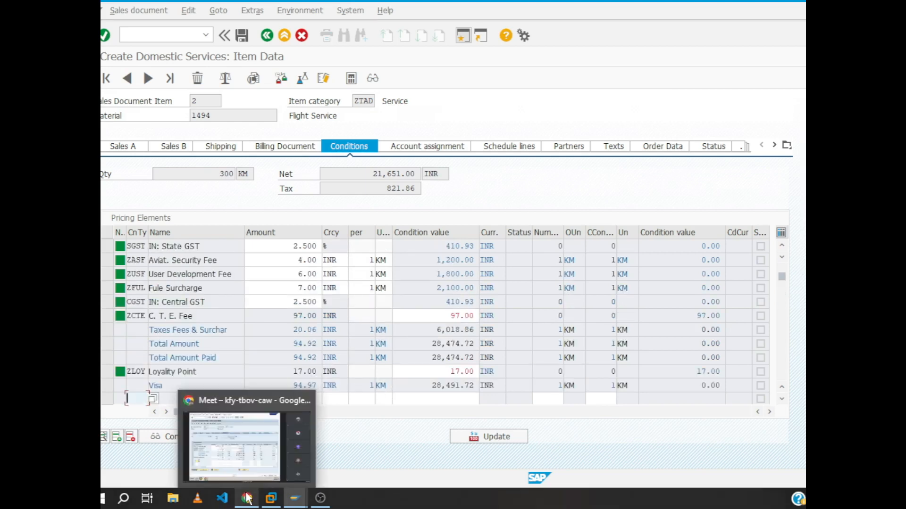
pyautogui.click(236, 462)
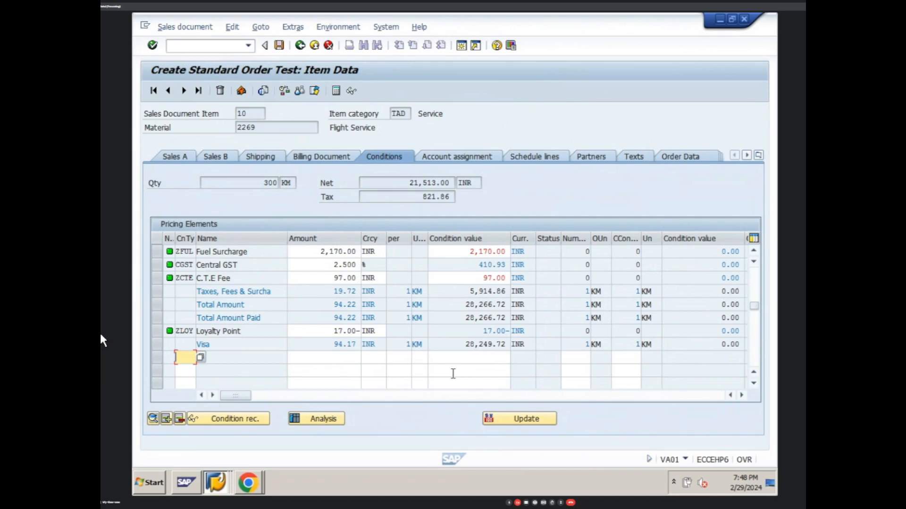
# - In the shared SAP session, view the ZRVAA3 procedure's control overview and the VISA condition type details for comparison
pyautogui.click(216, 482)
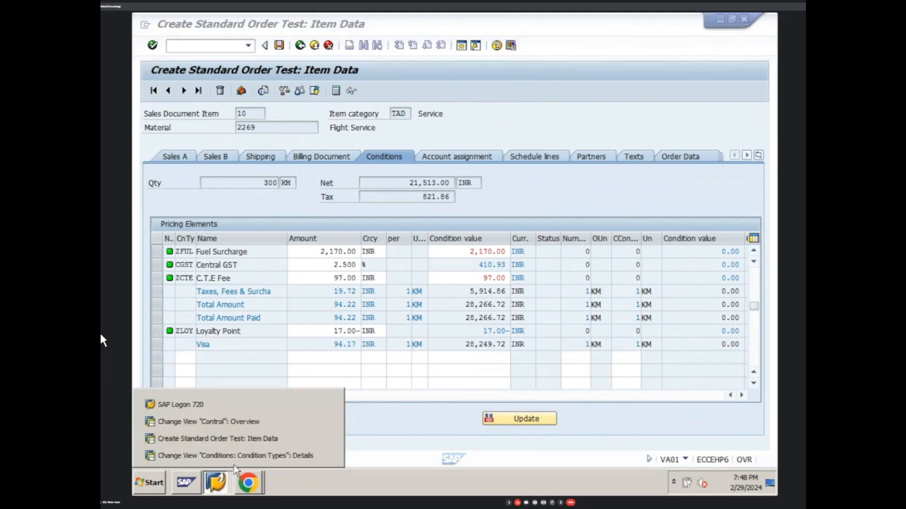
pyautogui.click(246, 423)
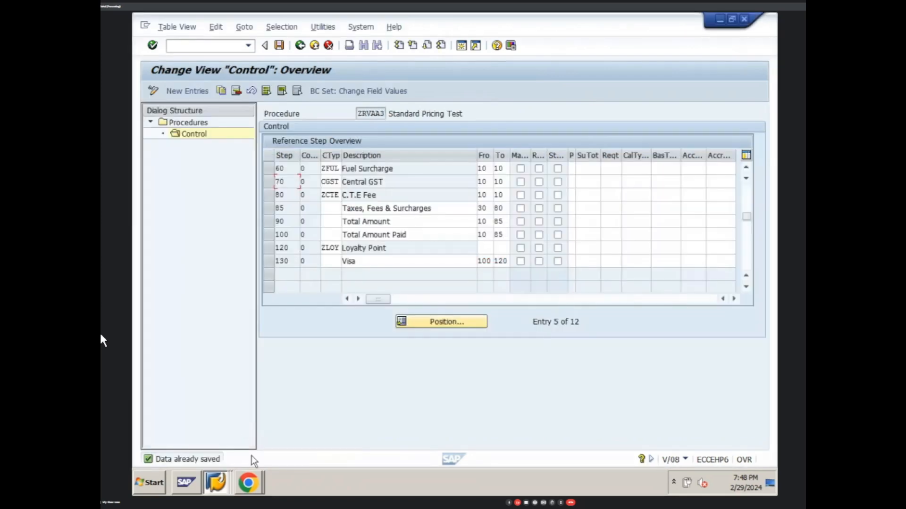
pyautogui.click(224, 481)
pyautogui.click(238, 456)
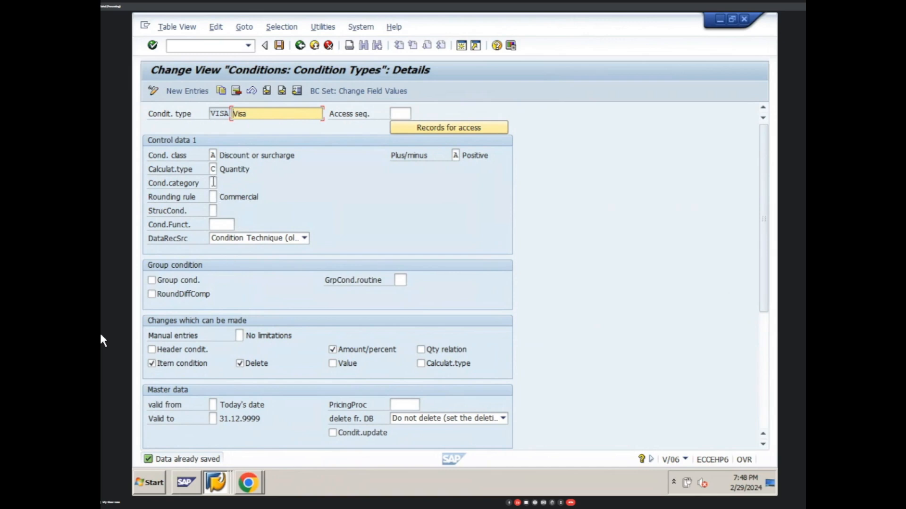
# - Examine the full list of condition categories available for the VISA condition type, and close it without choosing one
pyautogui.click(213, 183)
pyautogui.click(222, 184)
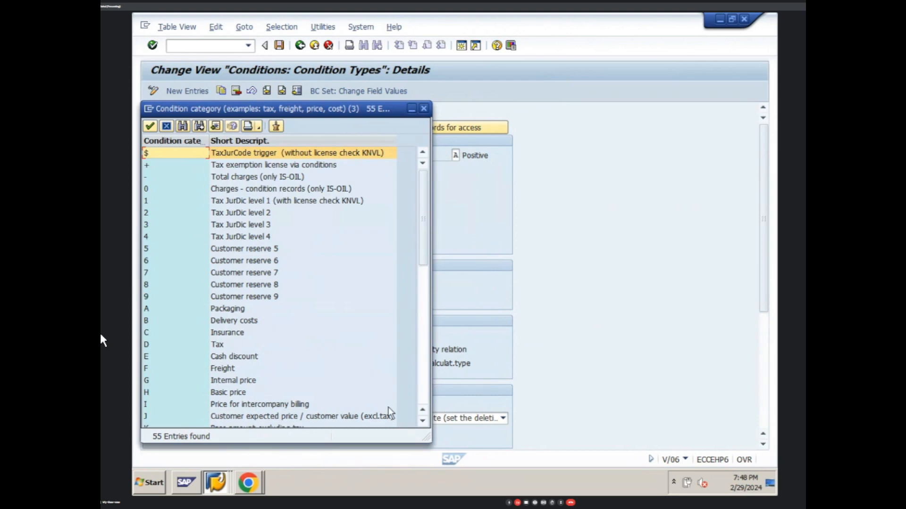
pyautogui.click(423, 421)
pyautogui.click(422, 420)
pyautogui.click(423, 420)
pyautogui.click(422, 421)
pyautogui.click(423, 421)
pyautogui.click(423, 420)
pyautogui.click(422, 421)
pyautogui.click(423, 421)
pyautogui.click(423, 420)
pyautogui.click(423, 421)
pyautogui.click(423, 421)
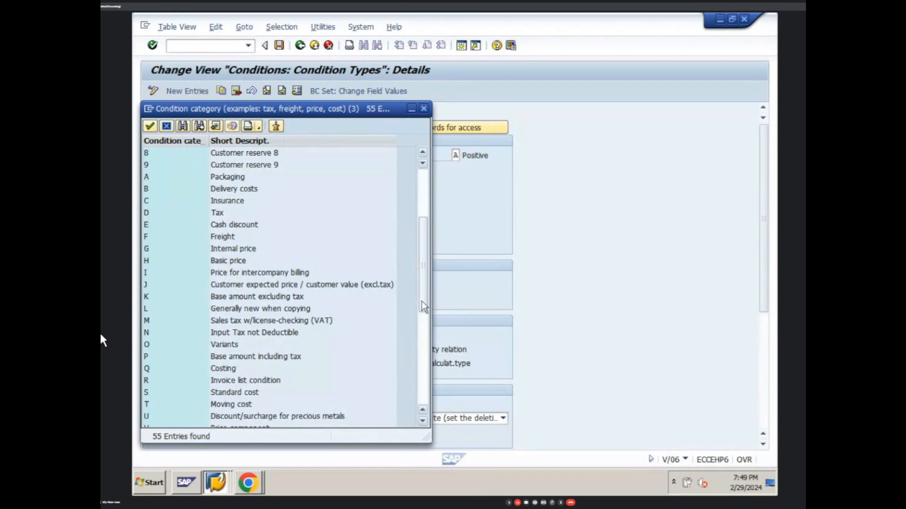
pyautogui.click(423, 422)
pyautogui.click(423, 423)
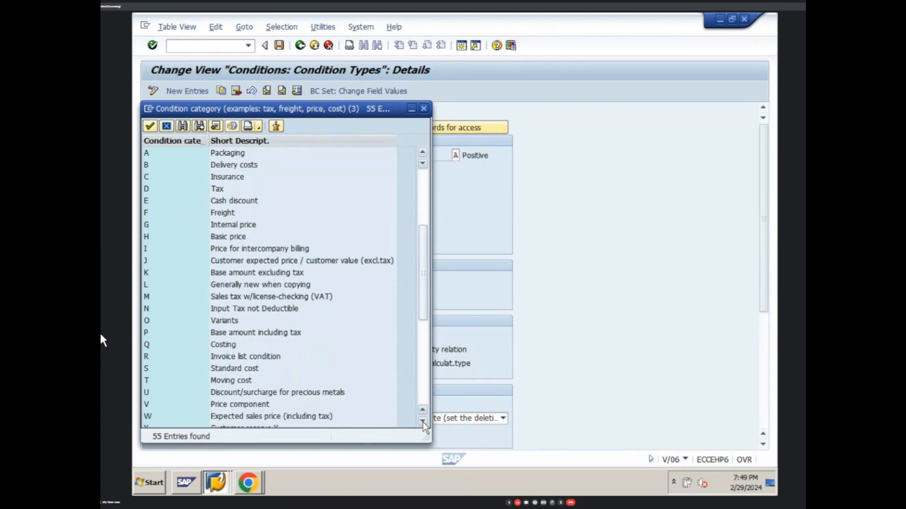
pyautogui.click(423, 422)
pyautogui.click(423, 423)
pyautogui.click(423, 422)
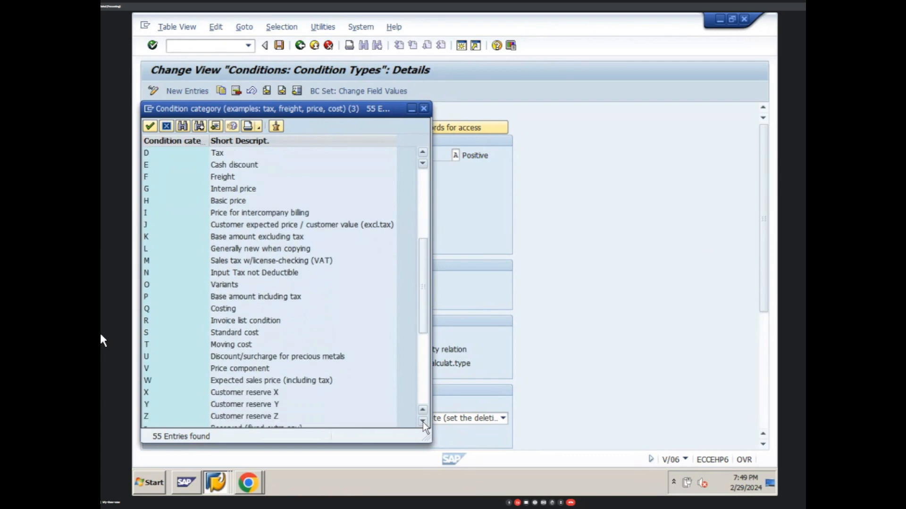
pyautogui.click(423, 423)
pyautogui.click(423, 423)
pyautogui.click(424, 422)
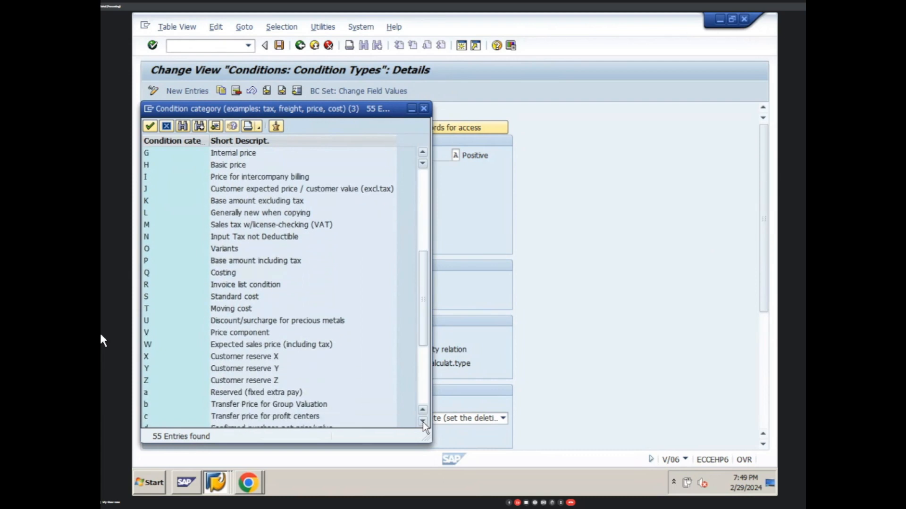
pyautogui.click(423, 423)
pyautogui.click(423, 423)
pyautogui.click(423, 423)
pyautogui.click(423, 422)
pyautogui.click(423, 422)
pyautogui.click(423, 422)
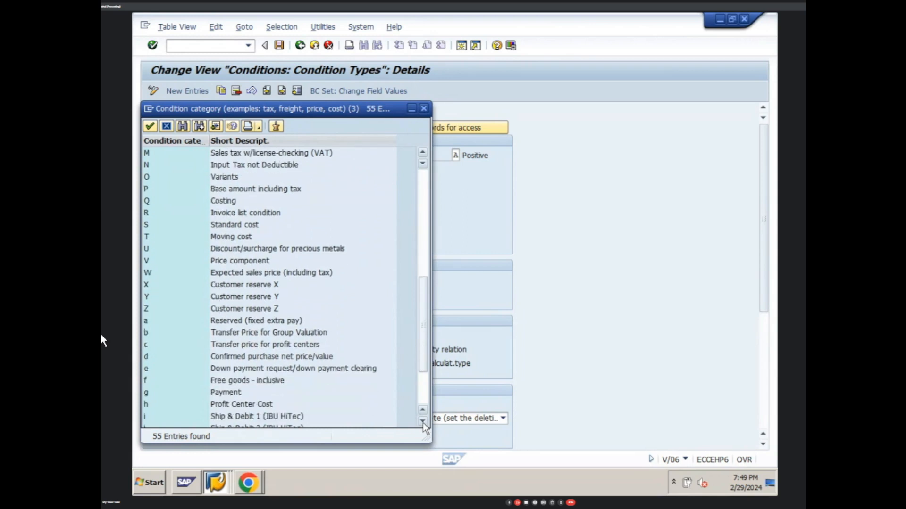
pyautogui.click(423, 423)
pyautogui.click(423, 423)
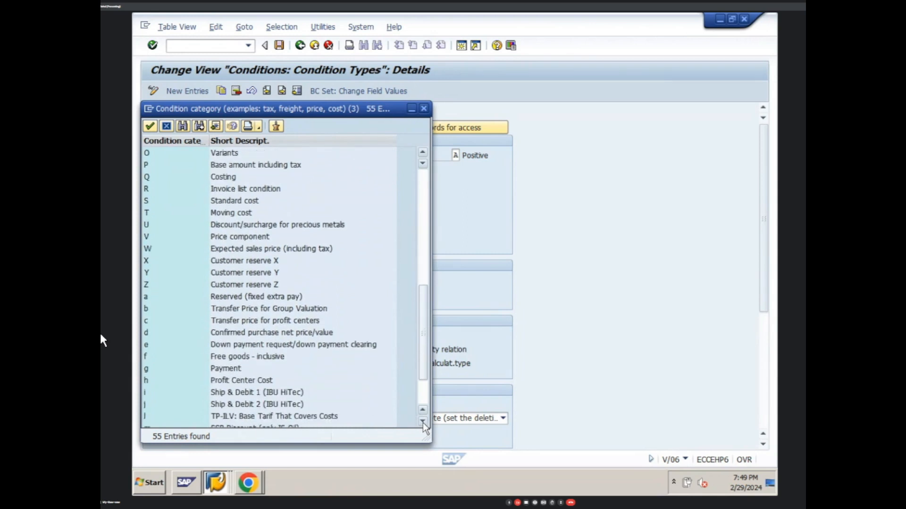
pyautogui.click(423, 422)
pyautogui.click(423, 423)
pyautogui.click(423, 422)
pyautogui.click(423, 423)
pyautogui.click(424, 423)
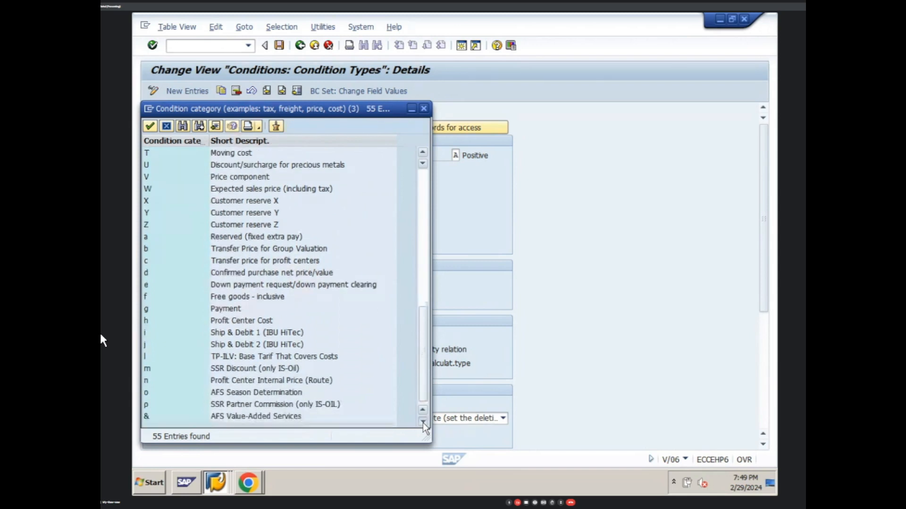
pyautogui.click(423, 422)
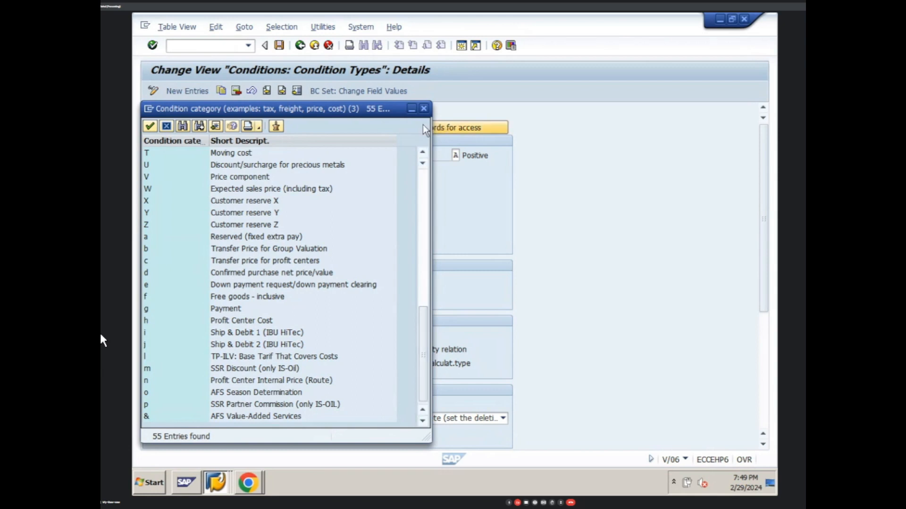
pyautogui.click(425, 112)
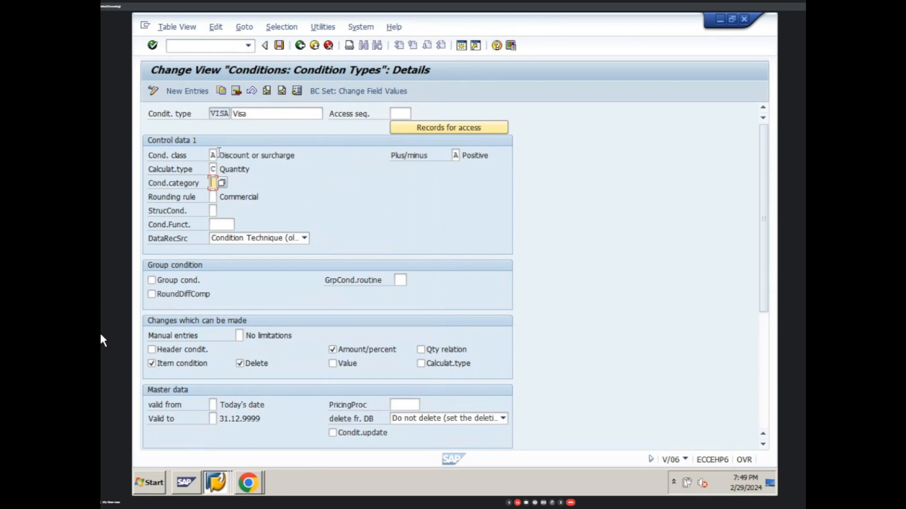
# - Set the VISA condition type's condition category to H (Basic price)
pyautogui.click(222, 183)
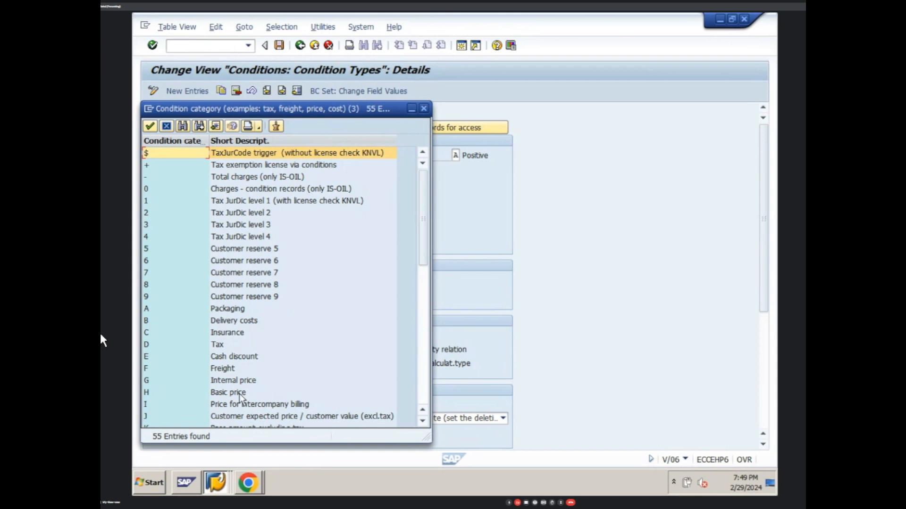
pyautogui.click(423, 422)
pyautogui.click(423, 422)
pyautogui.click(423, 422)
pyautogui.click(423, 422)
pyautogui.click(423, 422)
pyautogui.click(423, 423)
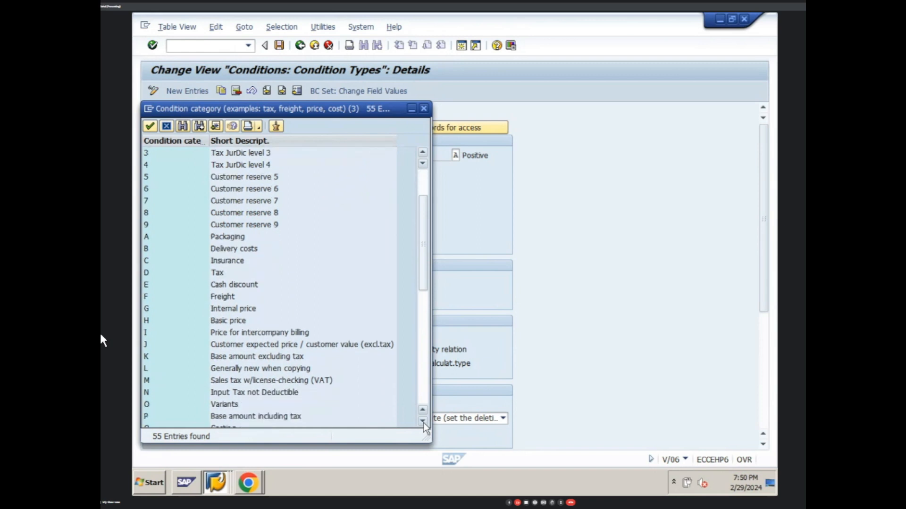
pyautogui.click(423, 422)
pyautogui.click(423, 422)
pyautogui.click(423, 422)
pyautogui.click(424, 422)
pyautogui.click(424, 422)
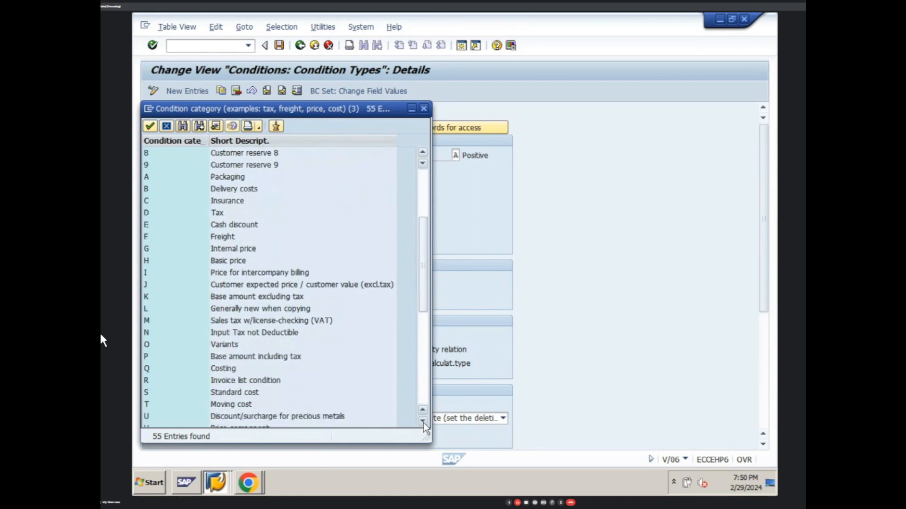
pyautogui.click(423, 422)
pyautogui.click(423, 422)
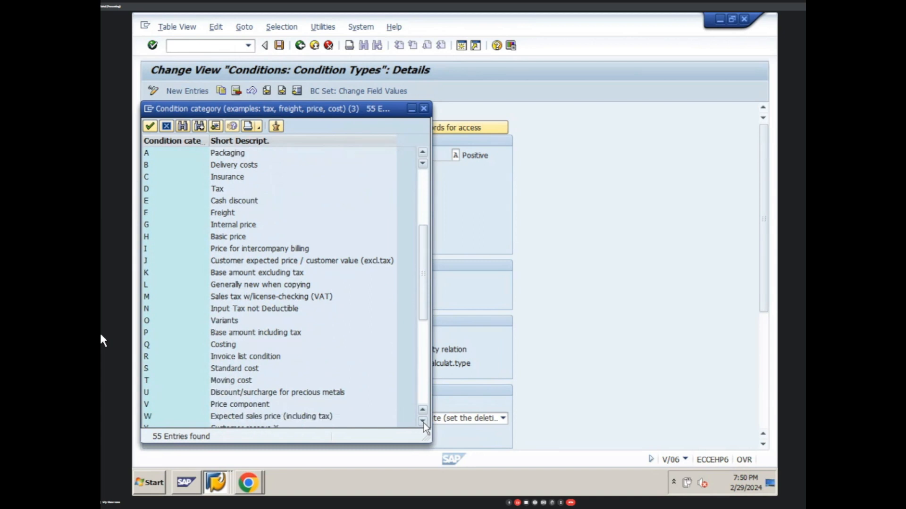
pyautogui.click(423, 422)
pyautogui.click(423, 422)
pyautogui.click(423, 422)
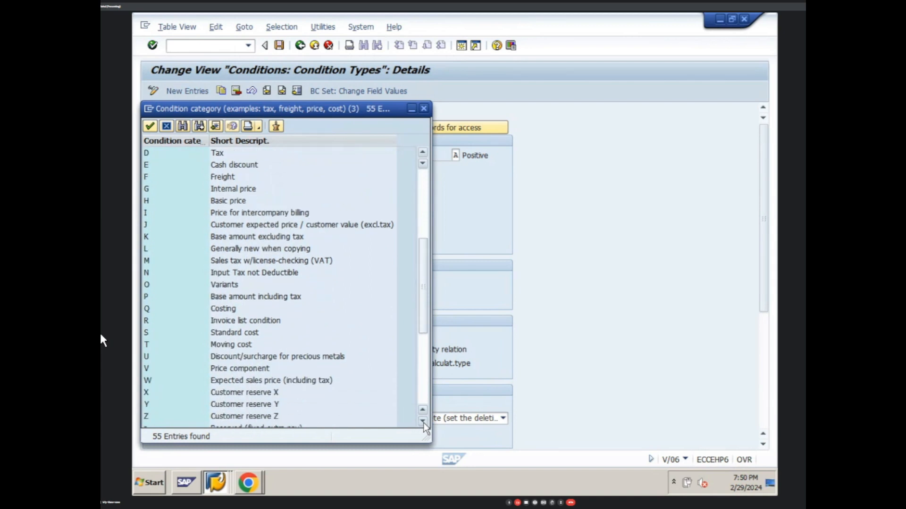
pyautogui.click(423, 422)
pyautogui.click(424, 423)
pyautogui.click(423, 422)
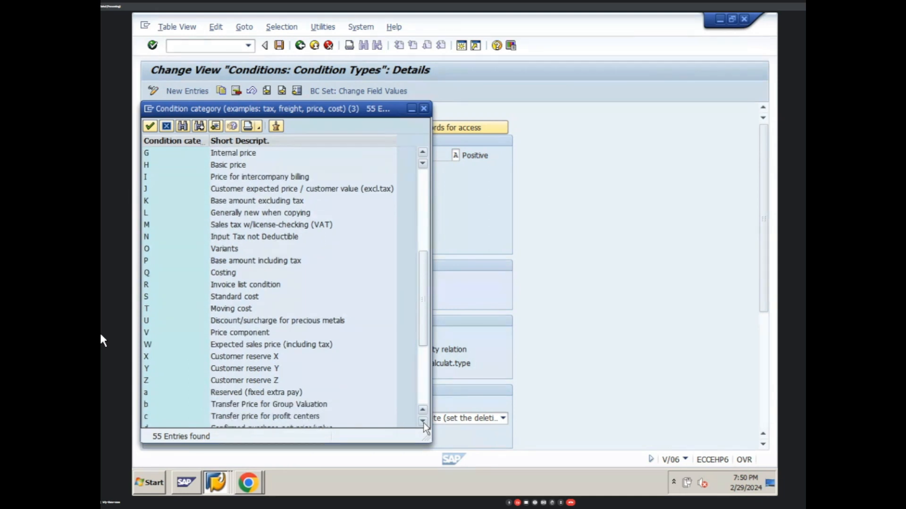
pyautogui.click(423, 422)
pyautogui.click(423, 422)
pyautogui.click(423, 422)
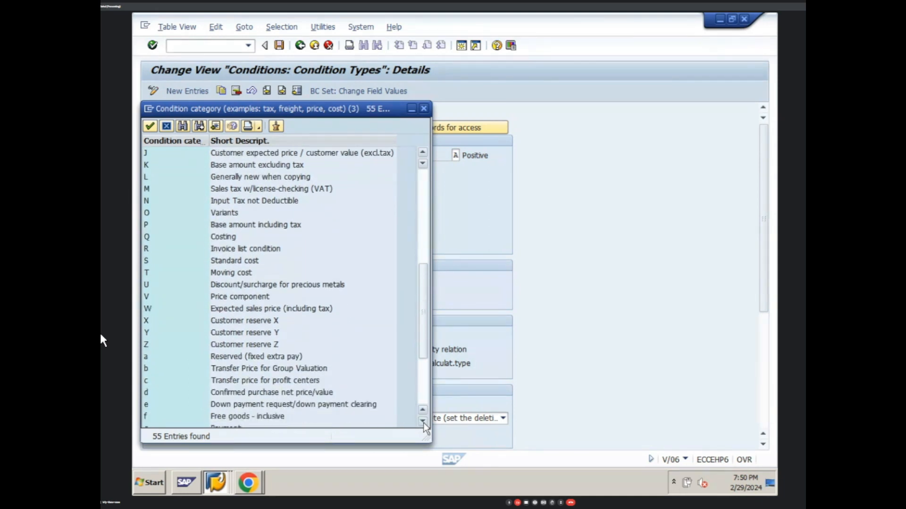
pyautogui.click(424, 422)
pyautogui.click(423, 422)
pyautogui.click(423, 422)
pyautogui.click(423, 422)
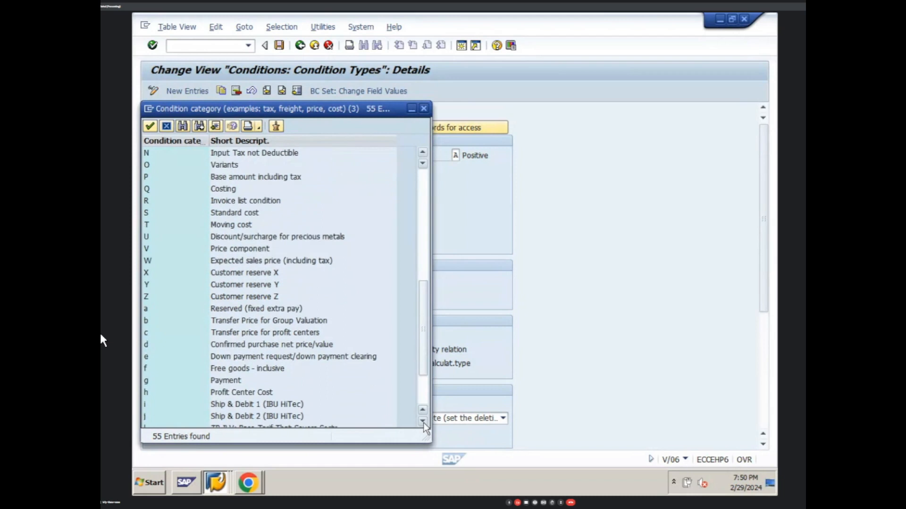
pyautogui.click(423, 422)
pyautogui.click(423, 422)
pyautogui.click(423, 422)
pyautogui.click(423, 422)
pyautogui.click(423, 422)
pyautogui.click(423, 423)
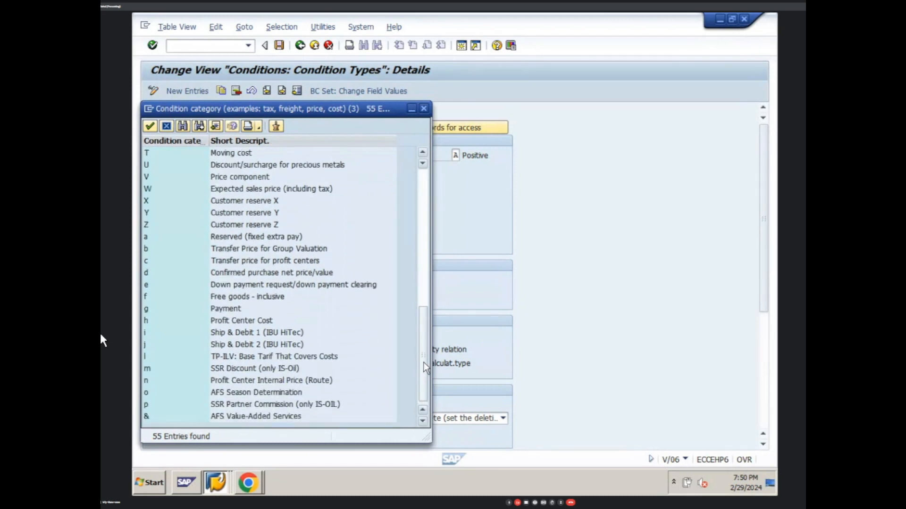
pyautogui.moveTo(423, 363); pyautogui.dragTo(425, 309)
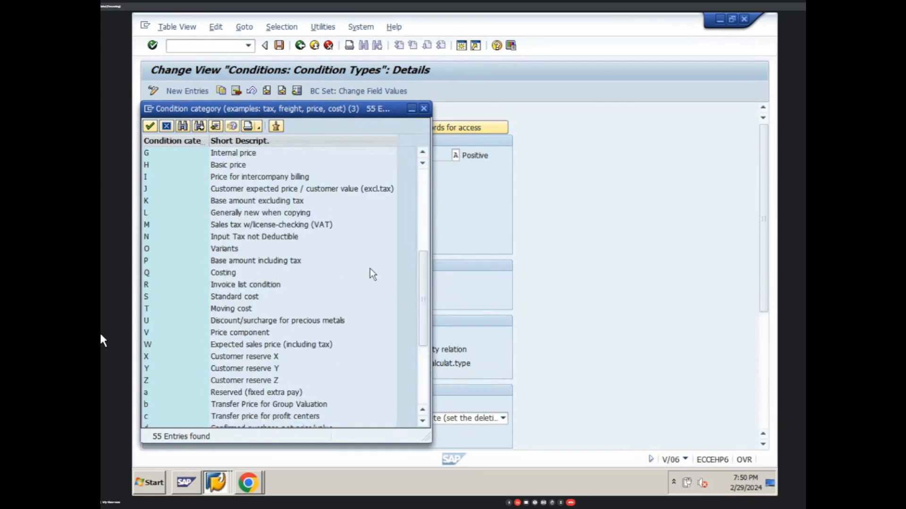
pyautogui.moveTo(423, 283); pyautogui.dragTo(423, 155)
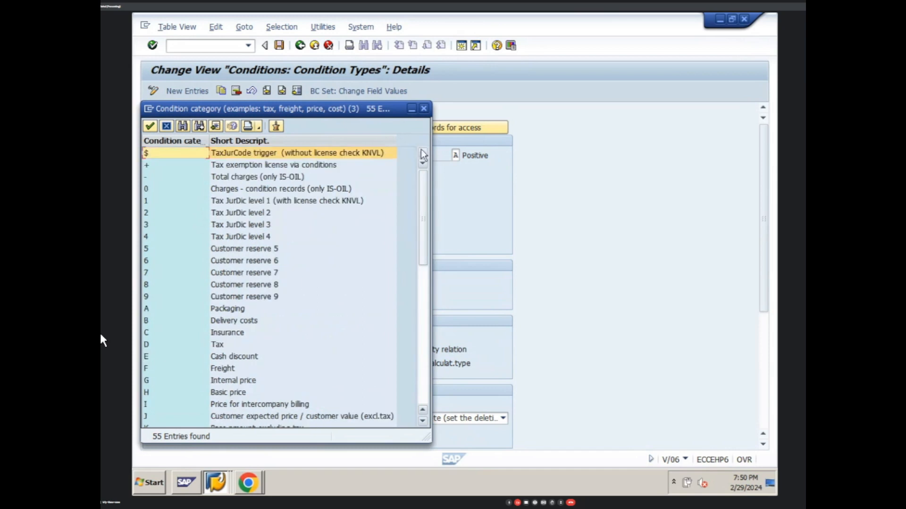
pyautogui.click(238, 395)
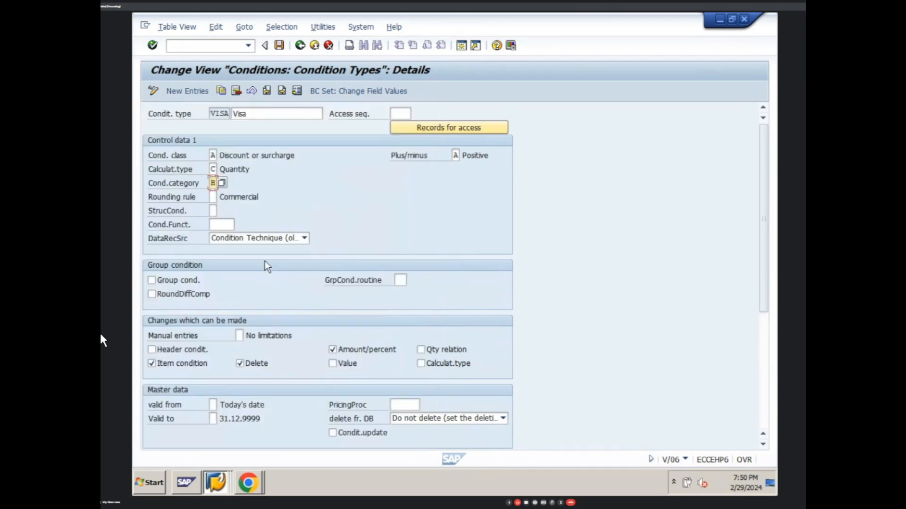
pyautogui.press('Return')
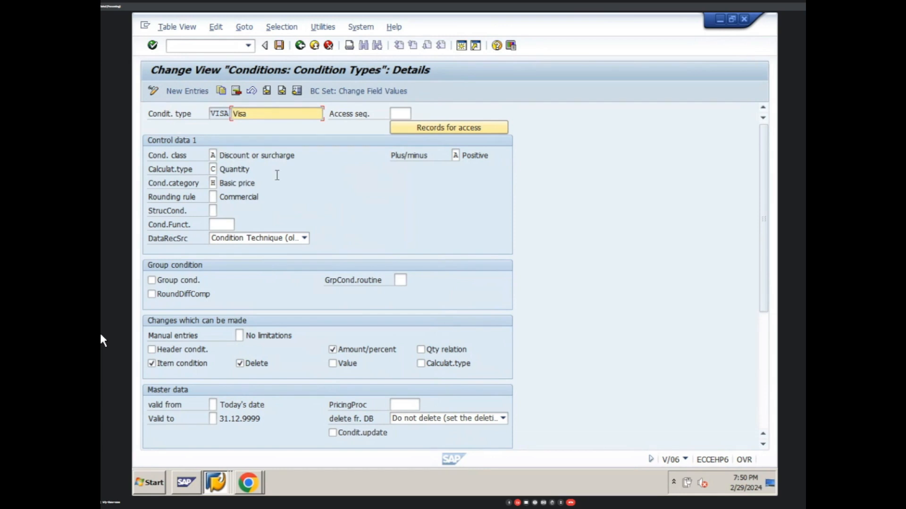
# - Change the VISA condition class to B (Prices) and save the condition type
pyautogui.click(220, 157)
pyautogui.press('F4')
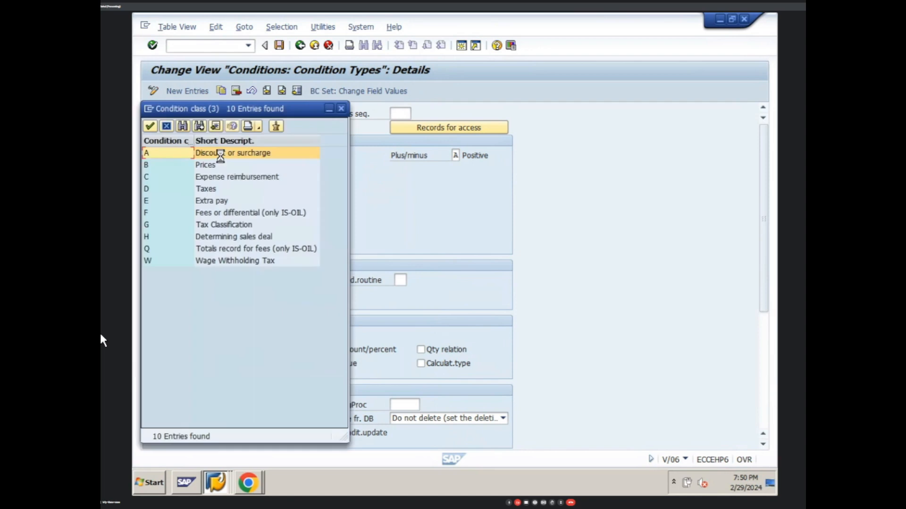
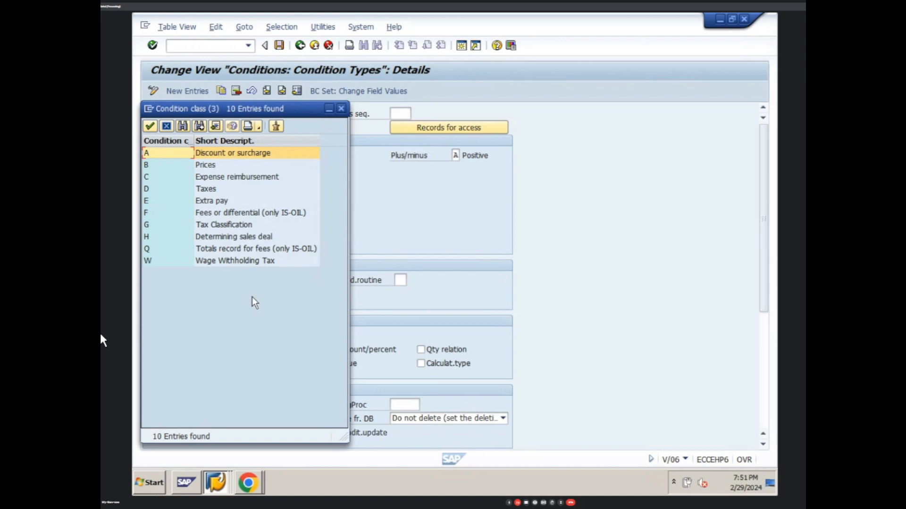
pyautogui.click(210, 166)
pyautogui.doubleClick(211, 165)
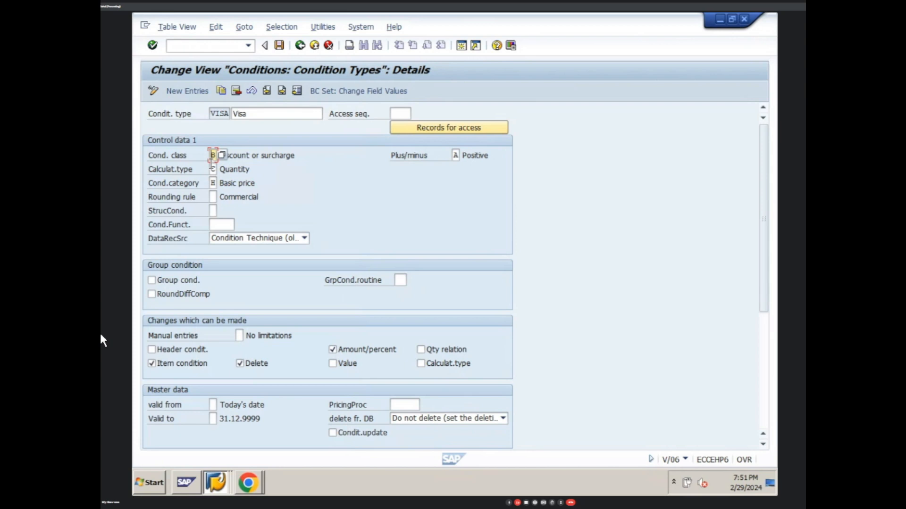
pyautogui.click(278, 45)
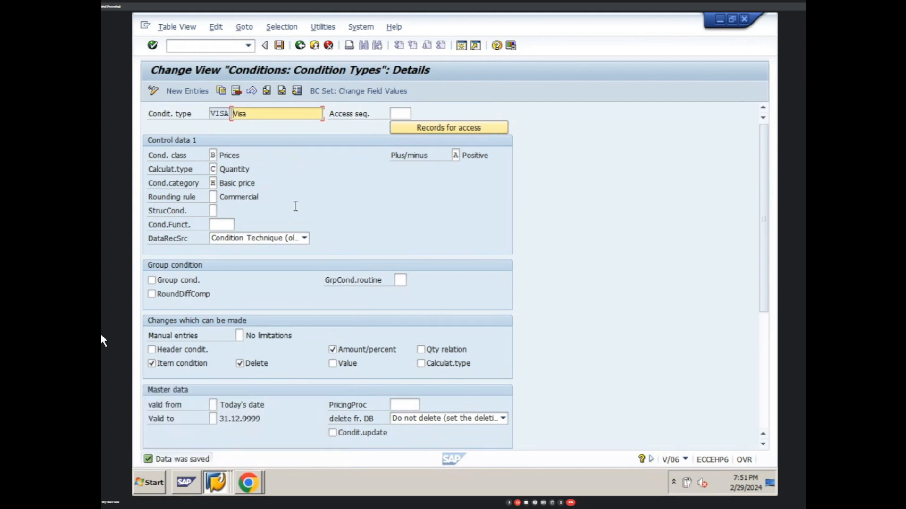
# - View the calculation types available for the VISA condition type, and close the list without choosing one
pyautogui.click(421, 363)
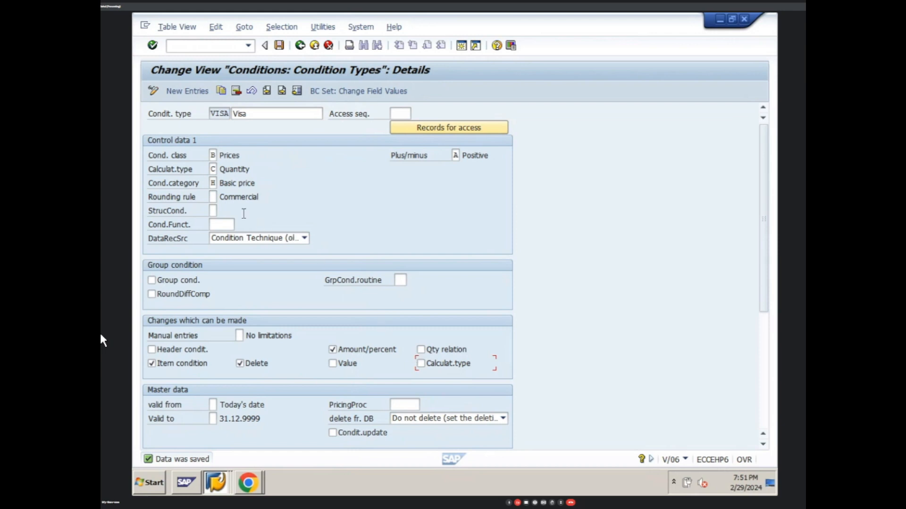
pyautogui.click(213, 168)
pyautogui.click(222, 168)
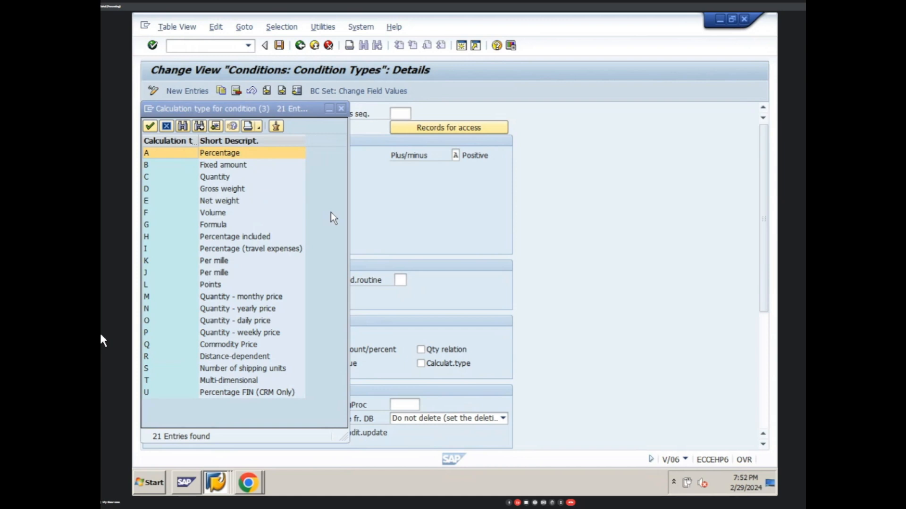
pyautogui.click(341, 109)
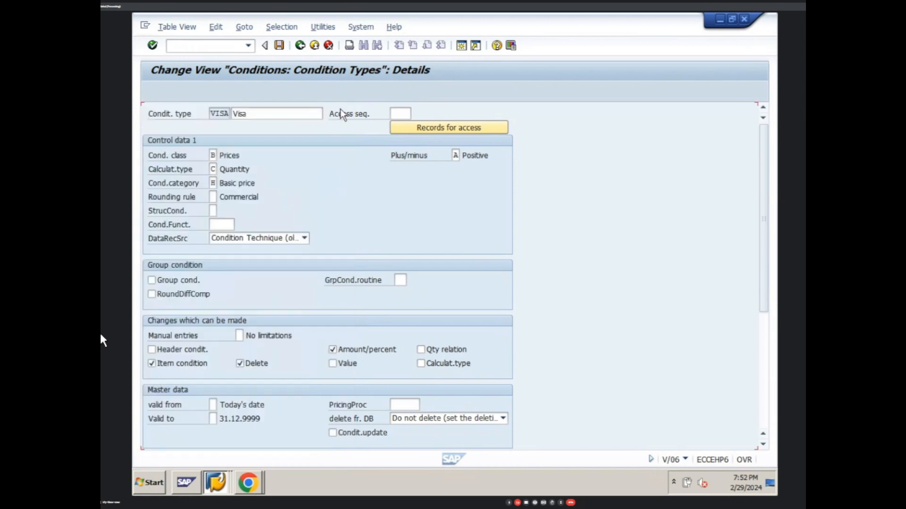
# - Clear VISA's calculation type, choose C (Quantity) for it again, and save the condition type
pyautogui.press('BackSpace')
pyautogui.press('Return')
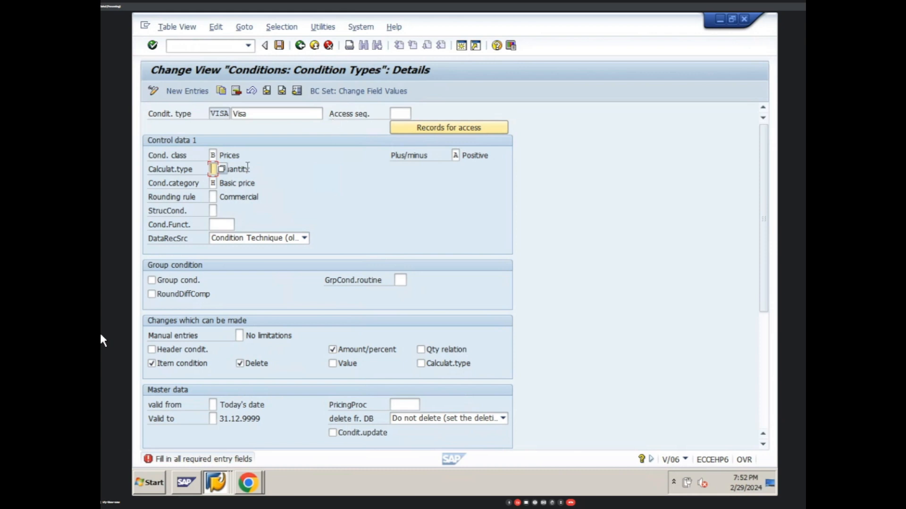
pyautogui.click(222, 170)
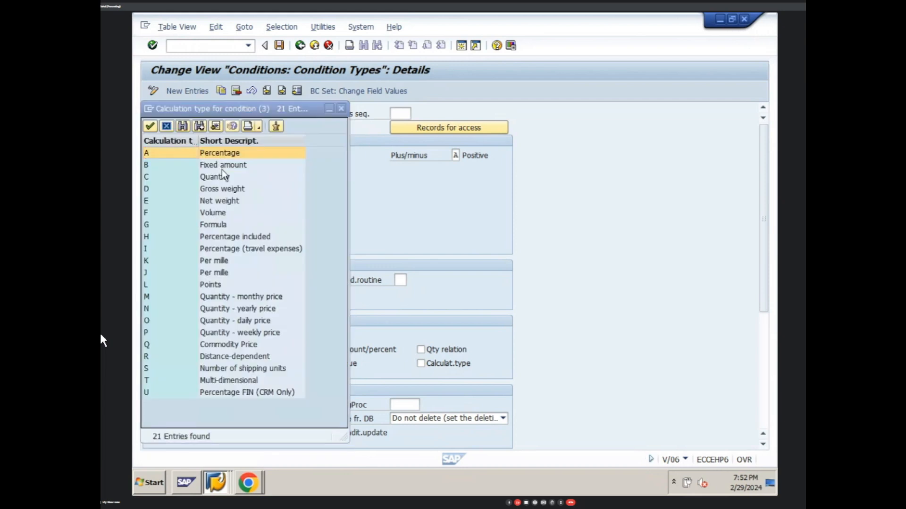
pyautogui.click(213, 179)
pyautogui.doubleClick(214, 180)
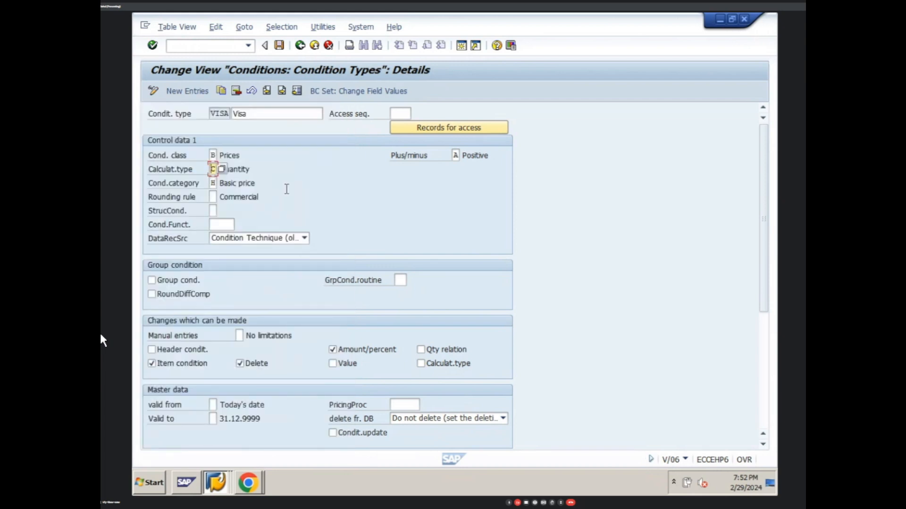
pyautogui.press('Return')
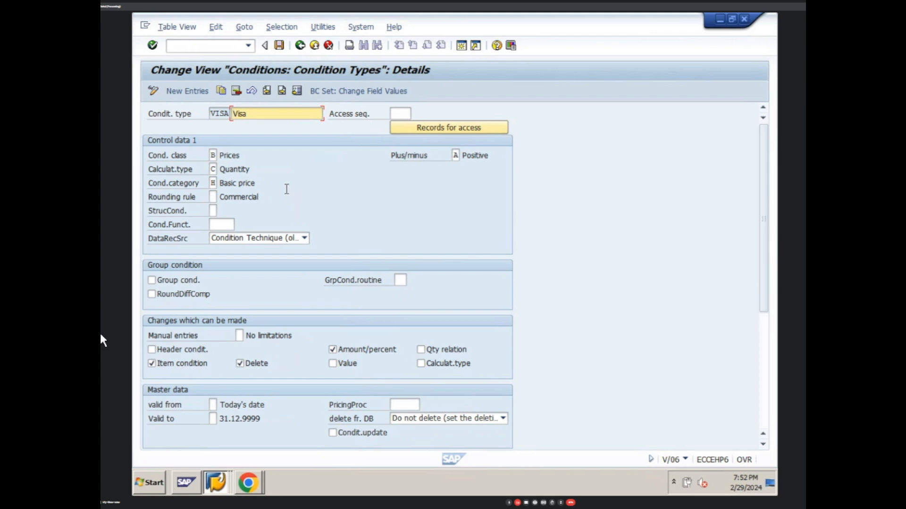
pyautogui.click(278, 45)
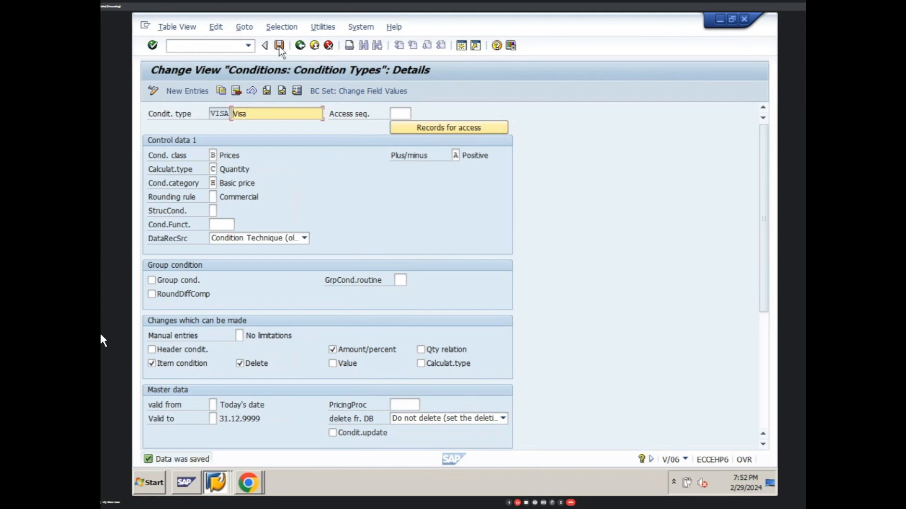
# - Switch to the pricing procedures session, locate procedure RVAA01, and open its control data
pyautogui.click(217, 483)
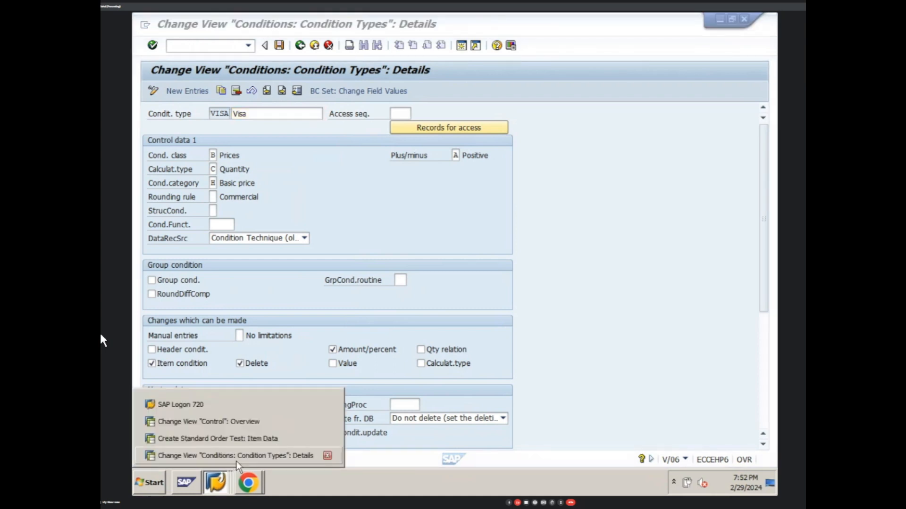
pyautogui.click(237, 422)
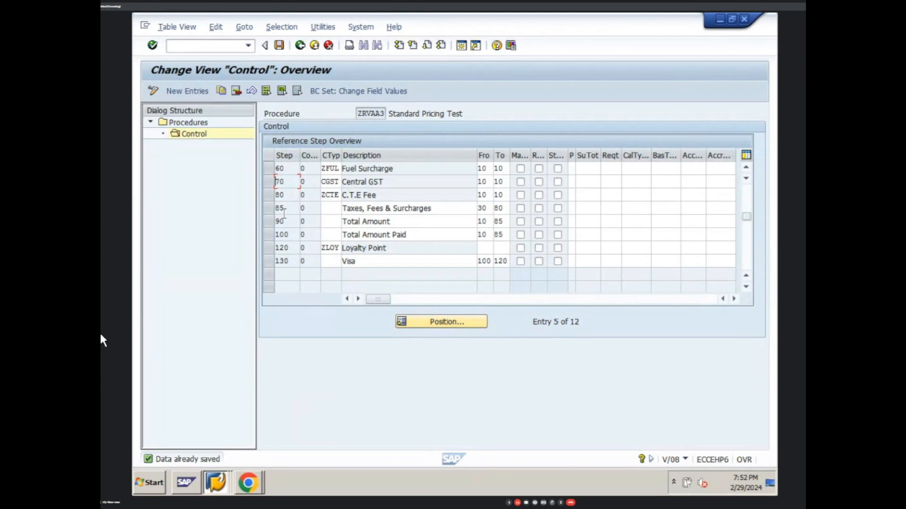
pyautogui.click(300, 45)
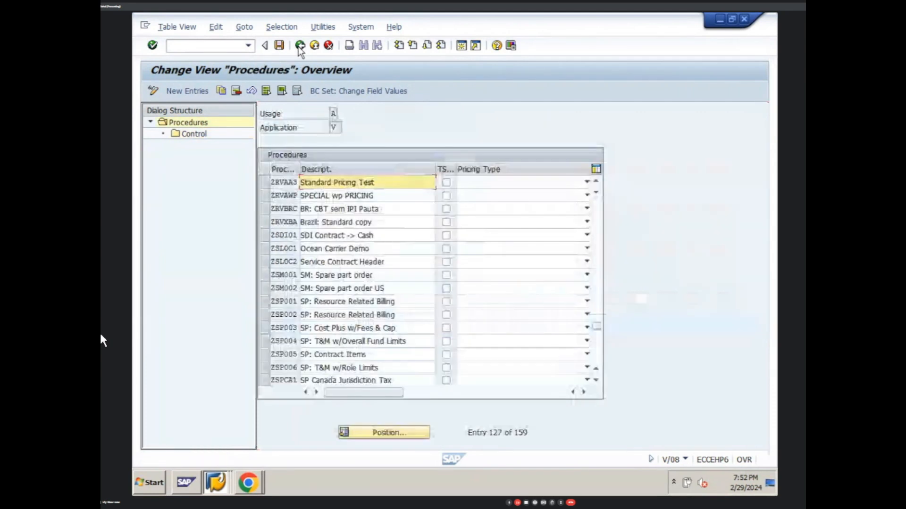
pyautogui.click(366, 432)
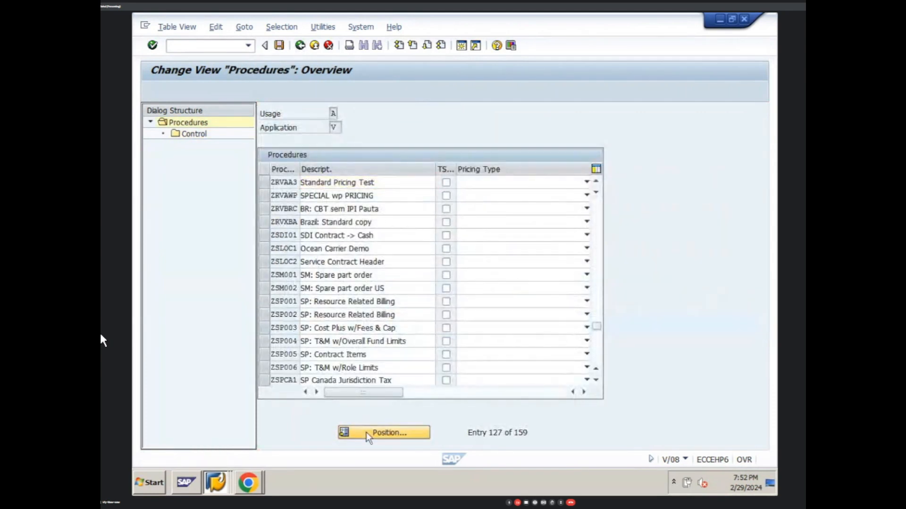
pyautogui.write('r')
pyautogui.press('Down')
pyautogui.press('Down')
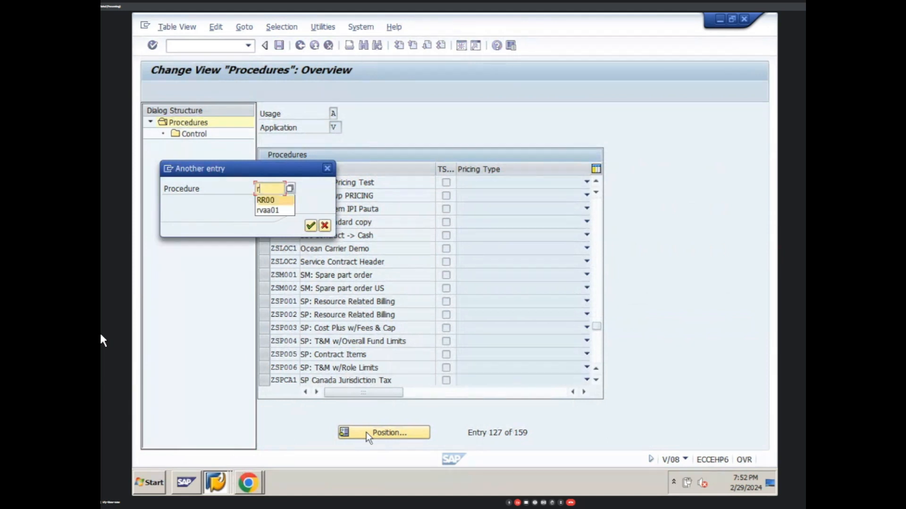
pyautogui.press('Return')
pyautogui.press('Return')
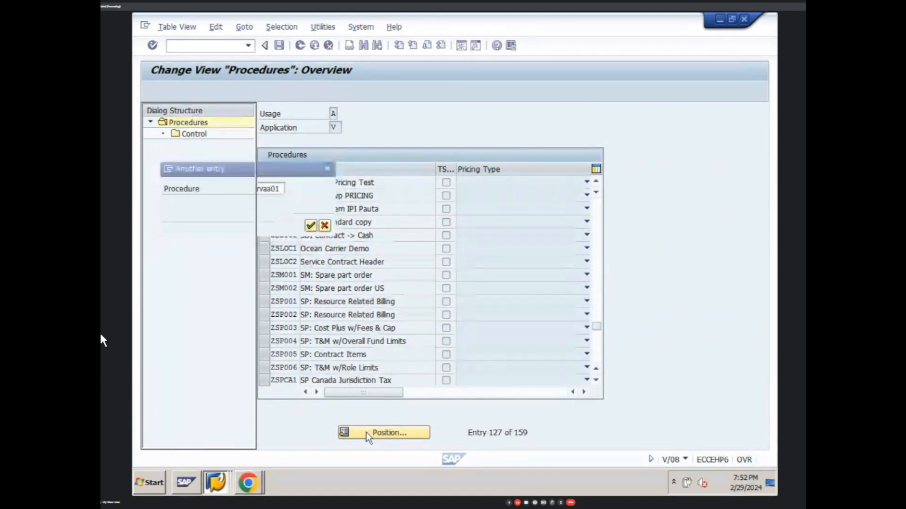
pyautogui.click(265, 182)
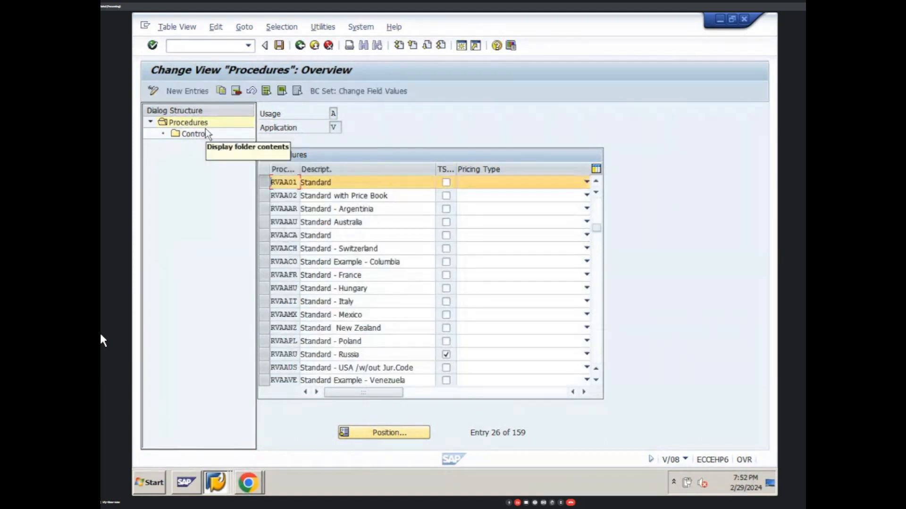
pyautogui.click(195, 134)
pyautogui.doubleClick(198, 134)
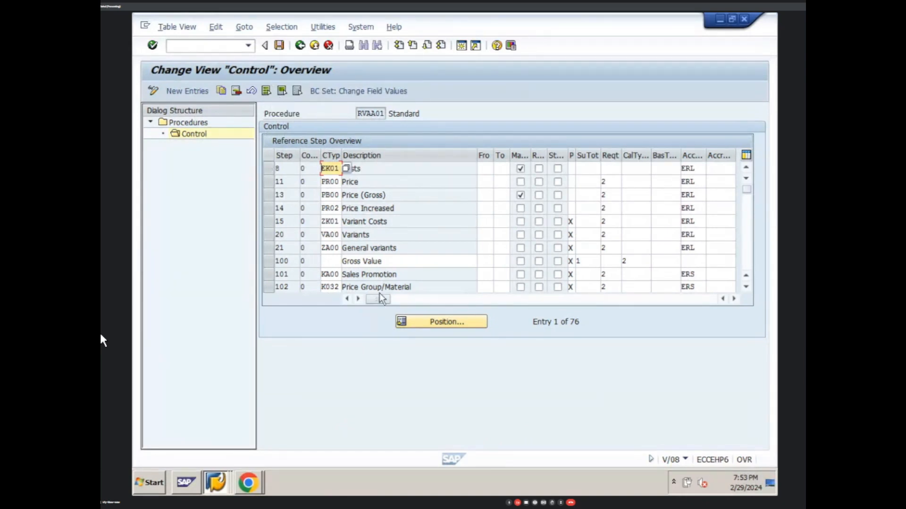
# - Examine the RVAA01 control steps from start to end, noting condition types, from/to references, requirements, subtotals and calculation types
pyautogui.doubleClick(745, 287)
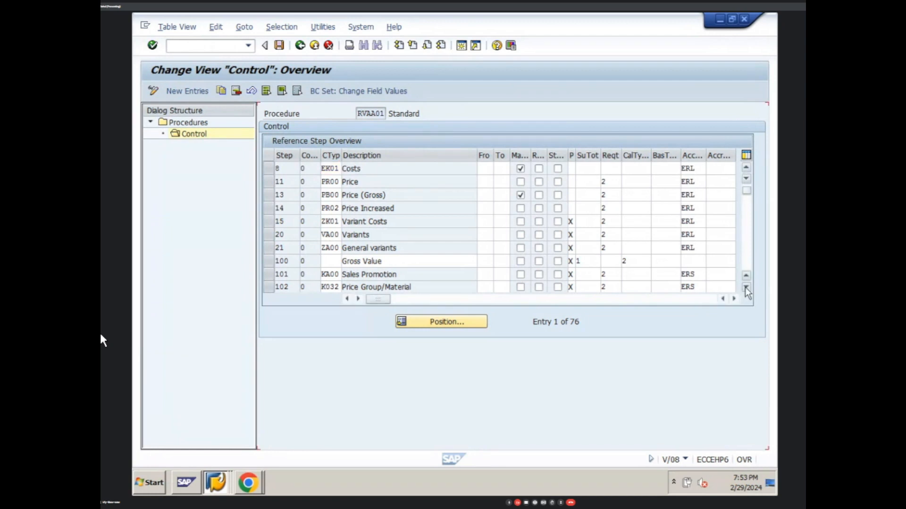
pyautogui.doubleClick(745, 287)
pyautogui.click(746, 287)
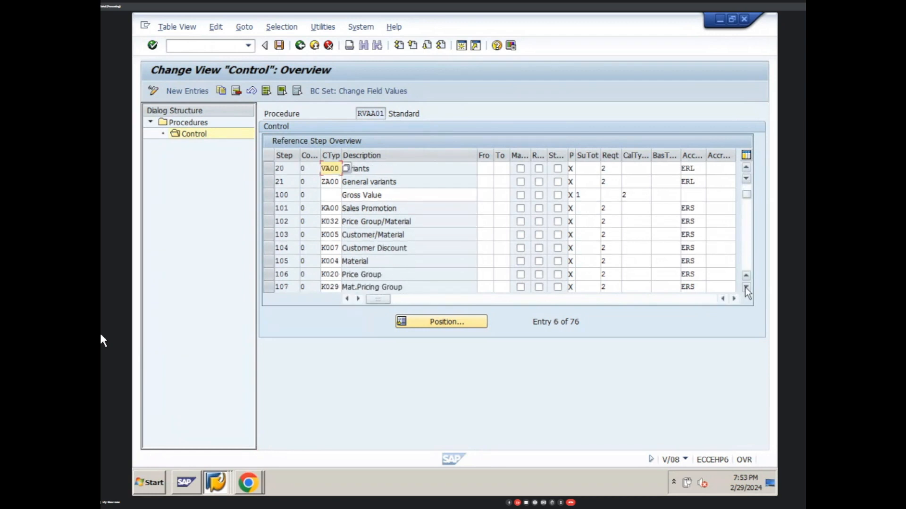
pyautogui.click(745, 287)
pyautogui.click(745, 287)
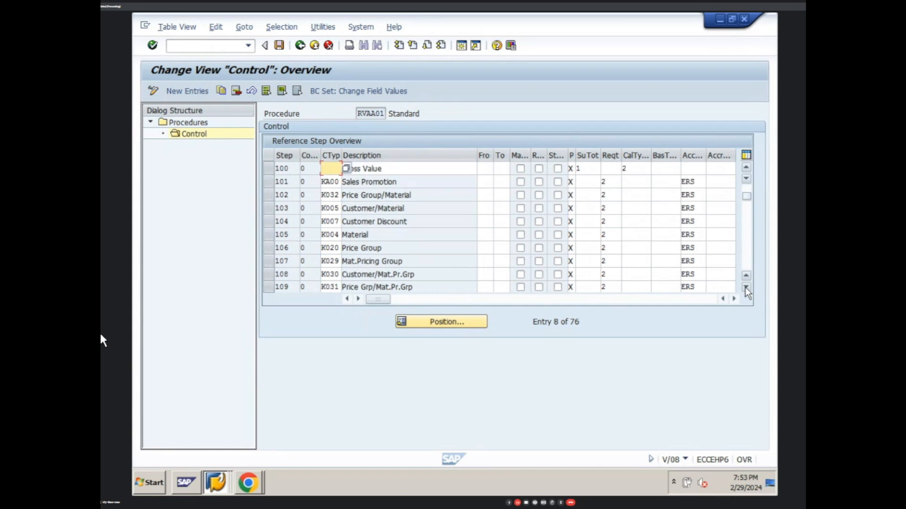
pyautogui.click(745, 287)
pyautogui.click(745, 288)
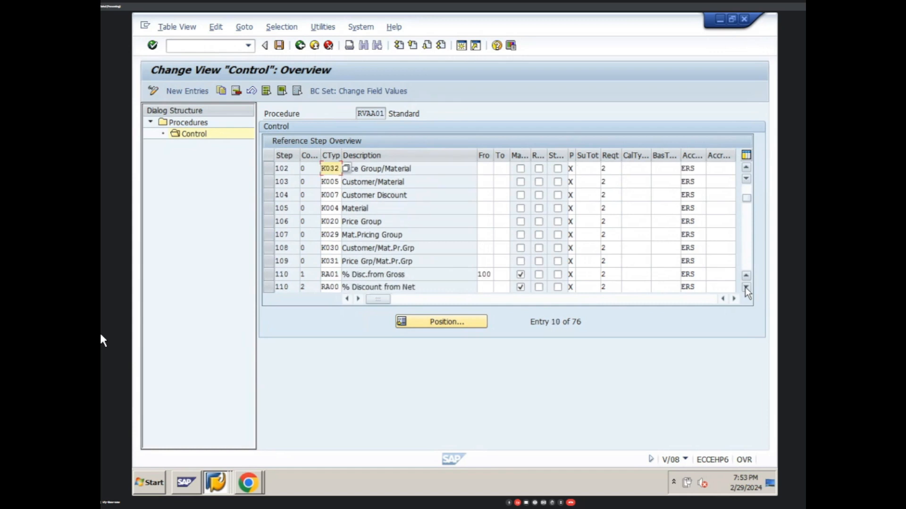
pyautogui.click(746, 288)
pyautogui.click(745, 287)
pyautogui.click(746, 288)
pyautogui.click(745, 288)
pyautogui.click(745, 287)
pyautogui.click(746, 287)
pyautogui.click(745, 287)
pyautogui.click(746, 288)
pyautogui.click(745, 288)
pyautogui.click(745, 288)
pyautogui.click(745, 287)
pyautogui.click(745, 288)
pyautogui.click(746, 287)
pyautogui.click(745, 287)
pyautogui.click(745, 288)
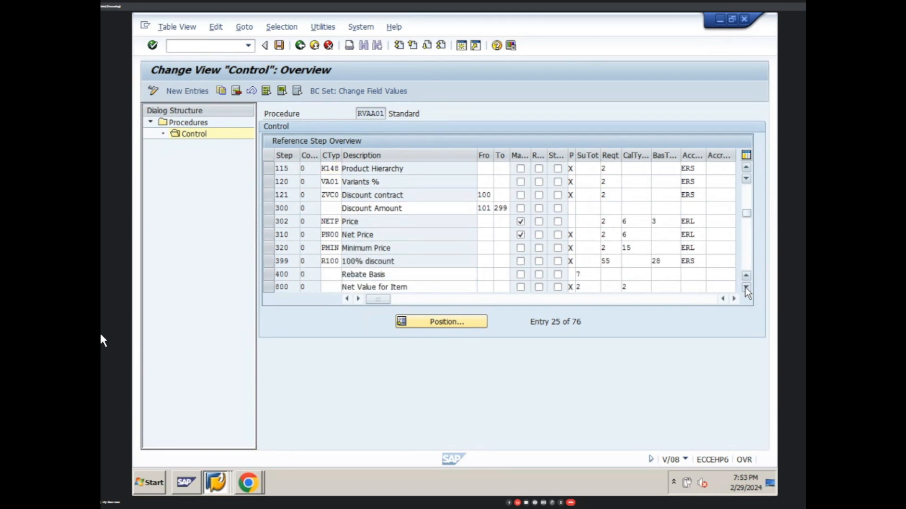
pyautogui.click(745, 287)
pyautogui.click(746, 288)
pyautogui.click(745, 287)
pyautogui.click(745, 288)
pyautogui.click(746, 288)
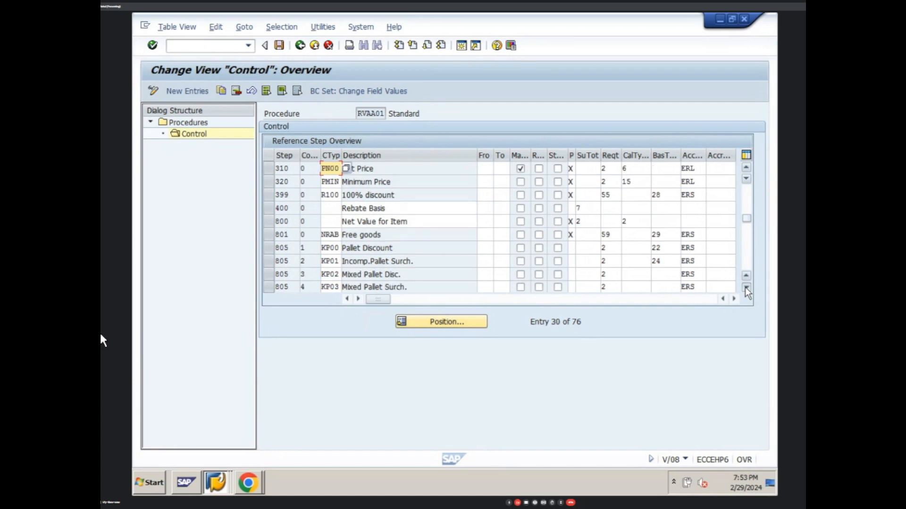
pyautogui.click(745, 288)
pyautogui.click(746, 287)
pyautogui.click(745, 287)
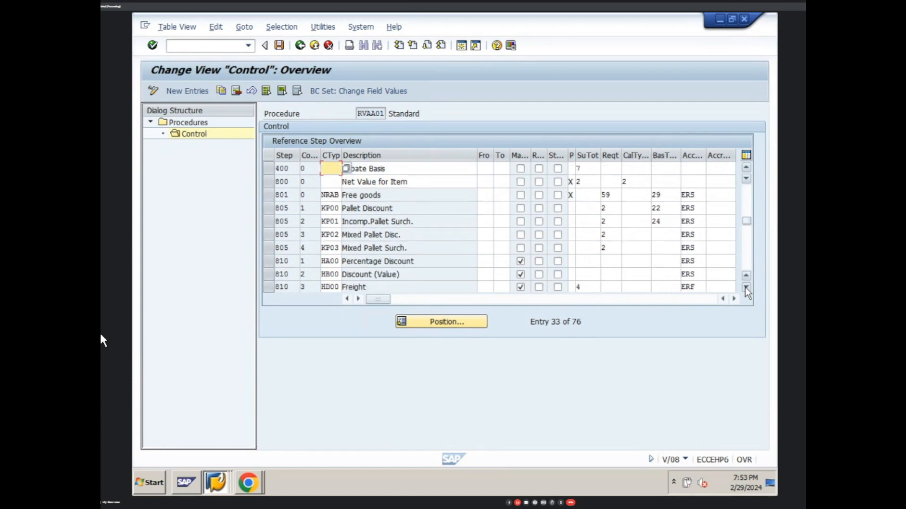
pyautogui.click(745, 287)
pyautogui.click(745, 287)
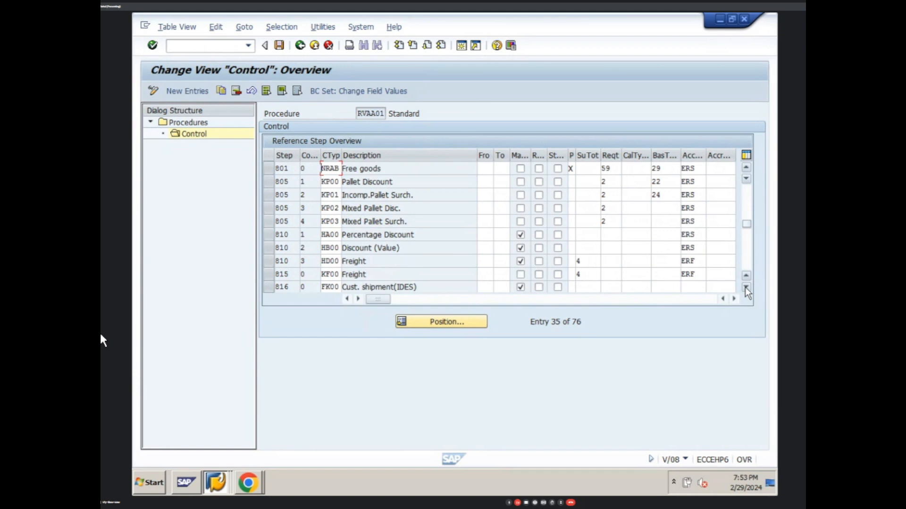
pyautogui.click(745, 287)
pyautogui.click(745, 288)
pyautogui.click(745, 288)
pyautogui.click(745, 287)
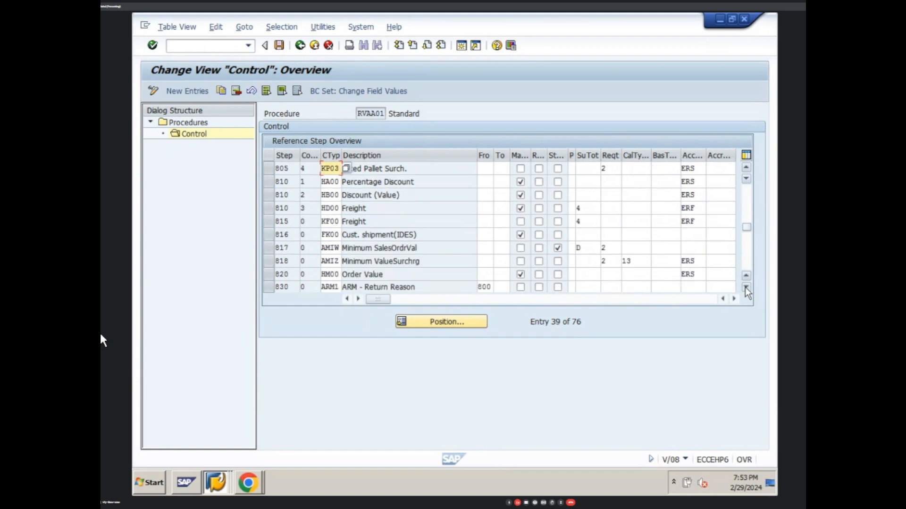
pyautogui.click(746, 288)
pyautogui.click(745, 287)
pyautogui.click(745, 287)
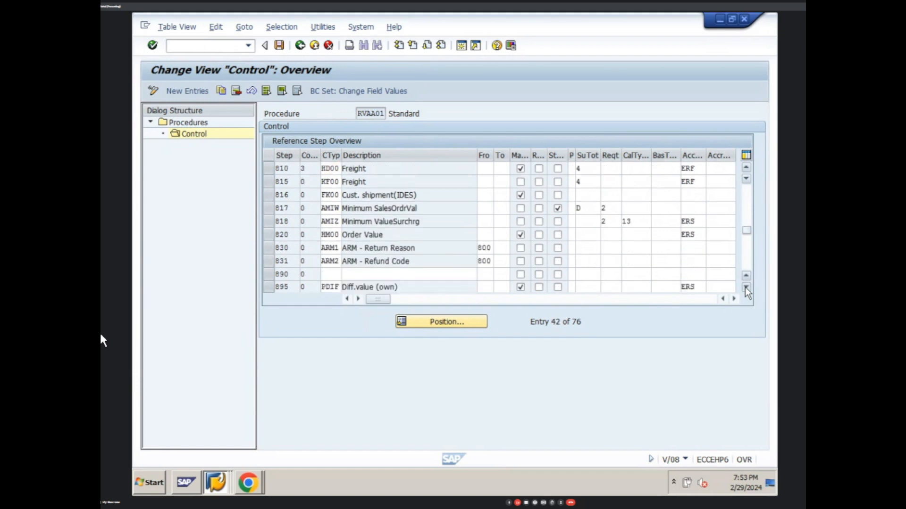
pyautogui.click(745, 287)
pyautogui.click(745, 287)
pyautogui.click(745, 287)
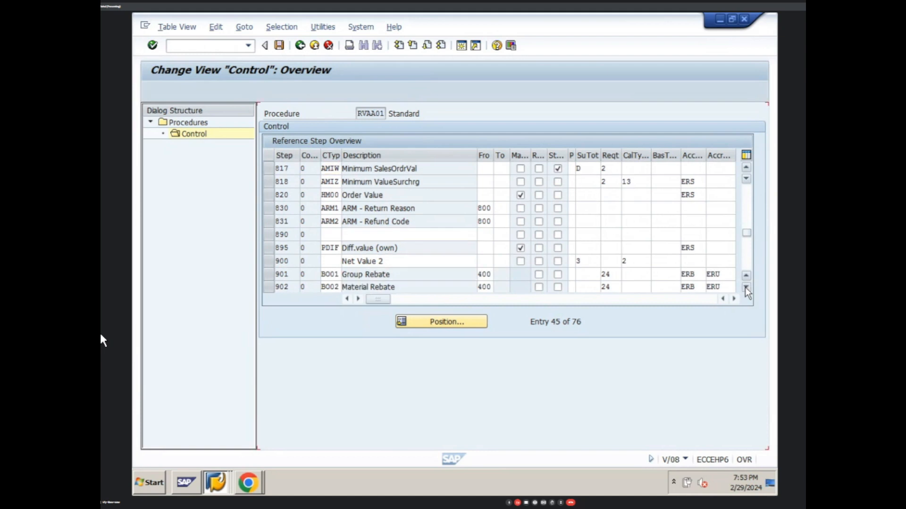
pyautogui.click(745, 287)
pyautogui.click(745, 287)
pyautogui.click(746, 287)
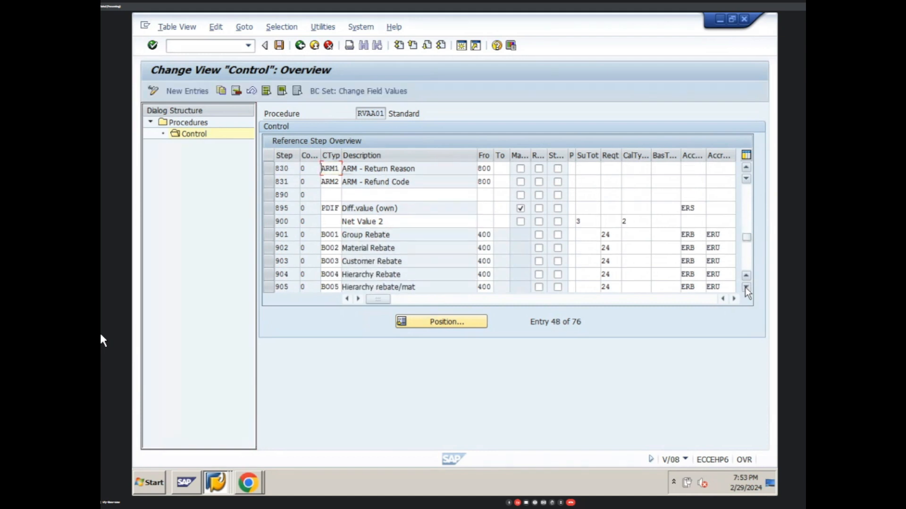
pyautogui.click(745, 287)
pyautogui.click(745, 288)
pyautogui.click(745, 287)
pyautogui.click(745, 288)
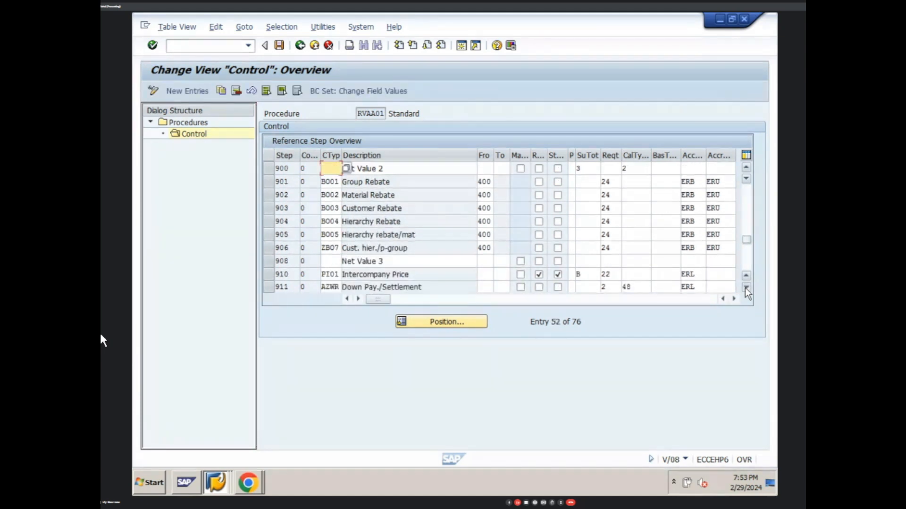
pyautogui.click(745, 287)
pyautogui.click(745, 288)
pyautogui.click(745, 288)
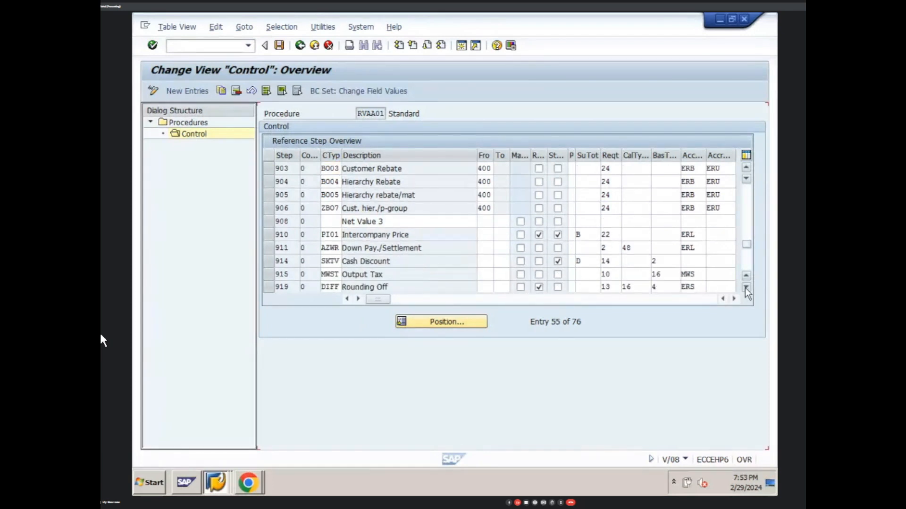
pyautogui.click(745, 287)
pyautogui.click(745, 287)
pyautogui.click(745, 287)
pyautogui.click(745, 288)
pyautogui.click(745, 287)
pyautogui.click(745, 287)
pyautogui.click(745, 287)
pyautogui.click(745, 287)
pyautogui.click(745, 288)
pyautogui.click(746, 288)
pyautogui.click(745, 287)
pyautogui.click(746, 287)
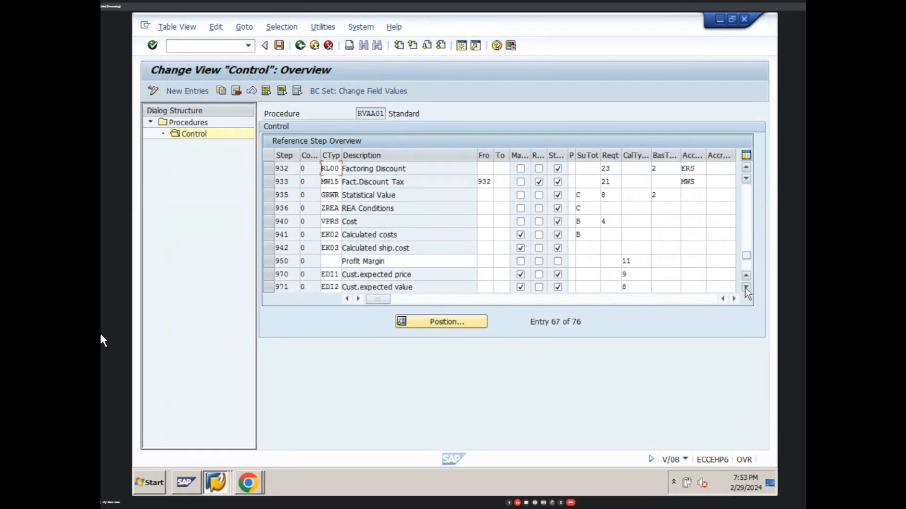
pyautogui.click(745, 288)
pyautogui.click(745, 288)
pyautogui.click(745, 288)
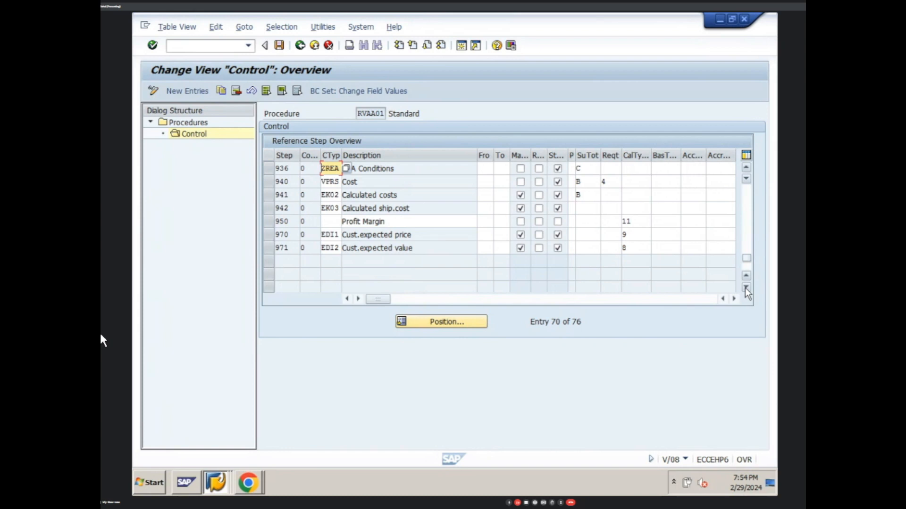
# - Re-examine the RVAA01 steps around Net Value 3, Output Tax, Rounding Off and Total
pyautogui.click(746, 168)
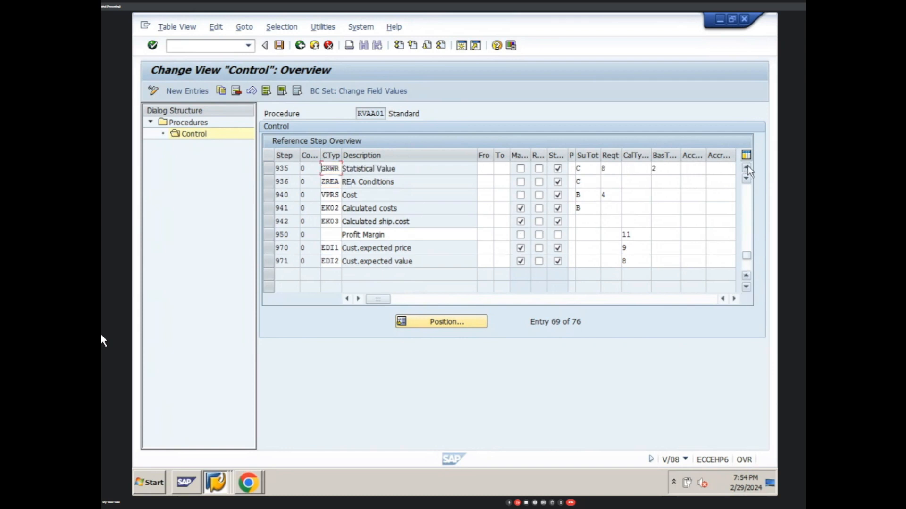
pyautogui.click(747, 167)
pyautogui.click(746, 167)
pyautogui.click(747, 168)
pyautogui.click(747, 168)
pyautogui.click(746, 168)
pyautogui.click(746, 168)
pyautogui.click(746, 167)
pyautogui.click(746, 167)
pyautogui.click(747, 167)
pyautogui.click(746, 167)
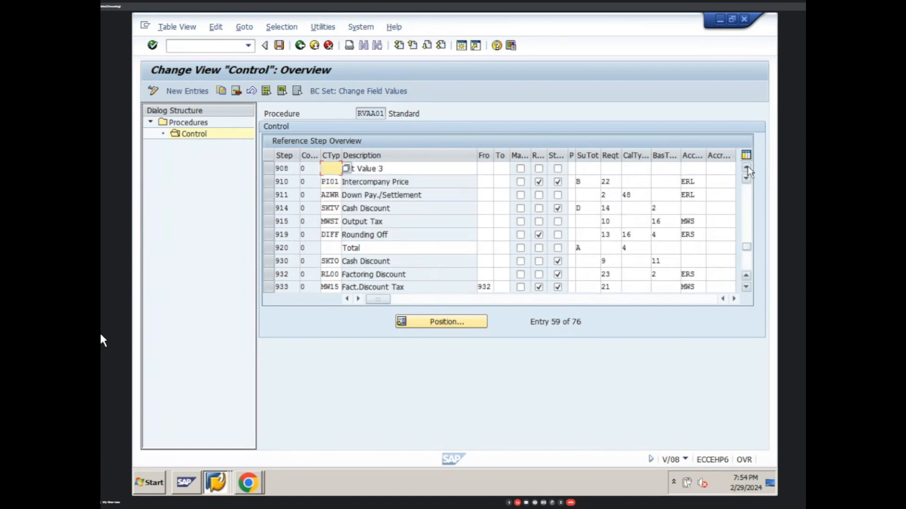
pyautogui.click(747, 168)
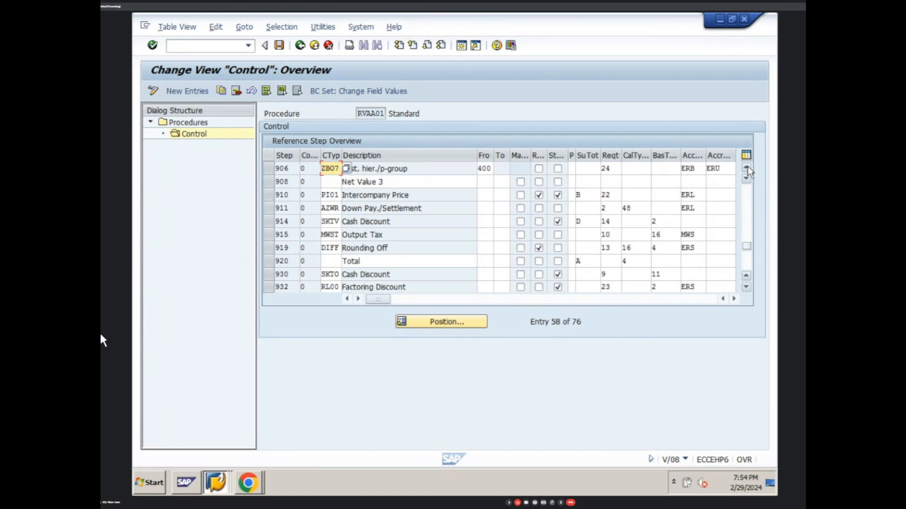
pyautogui.click(746, 290)
pyautogui.click(746, 289)
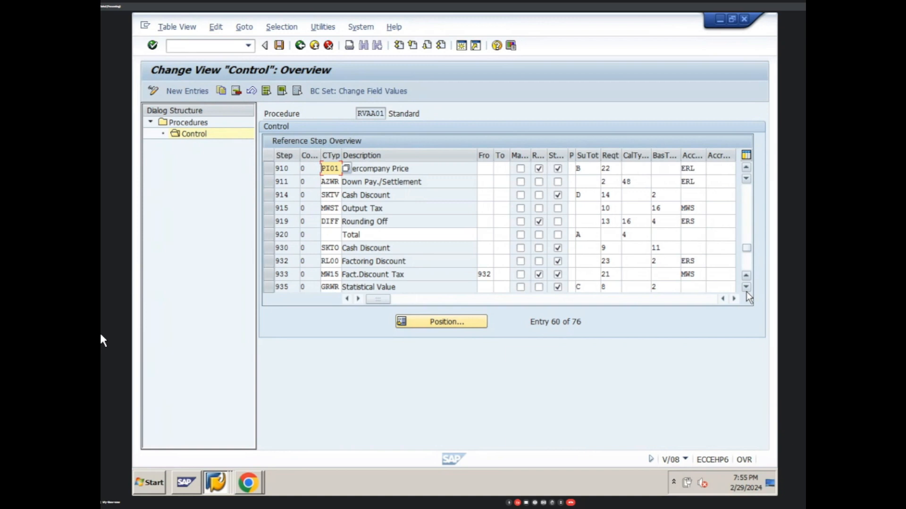
# - Leave the RVAA01 control data and exit the open flight service order without saving it
pyautogui.click(301, 46)
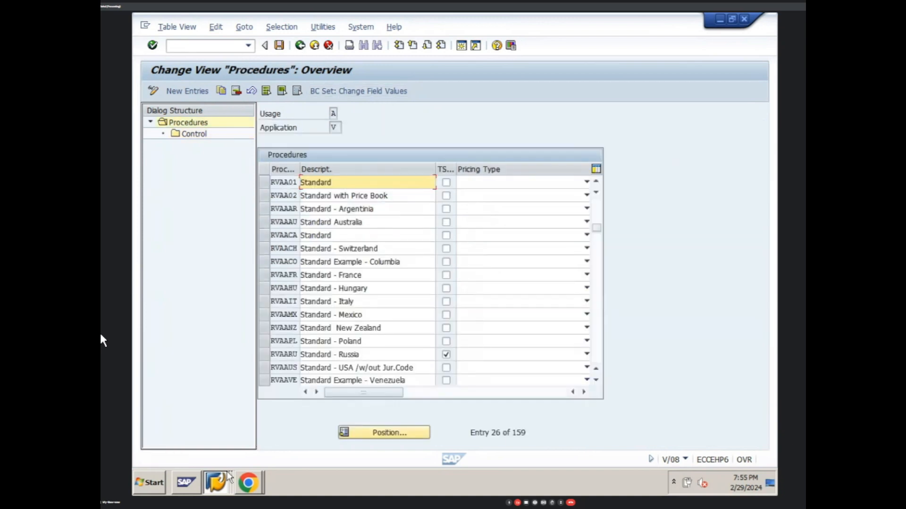
pyautogui.click(221, 478)
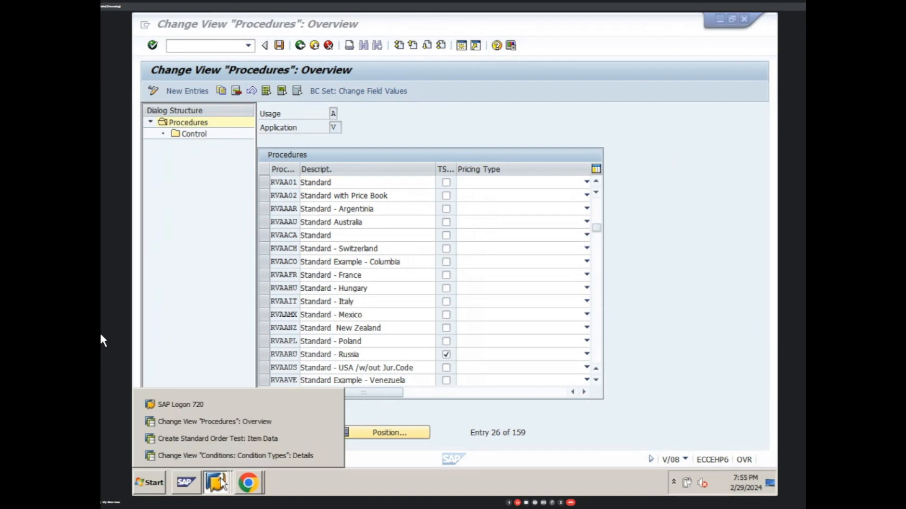
pyautogui.click(245, 437)
pyautogui.click(314, 46)
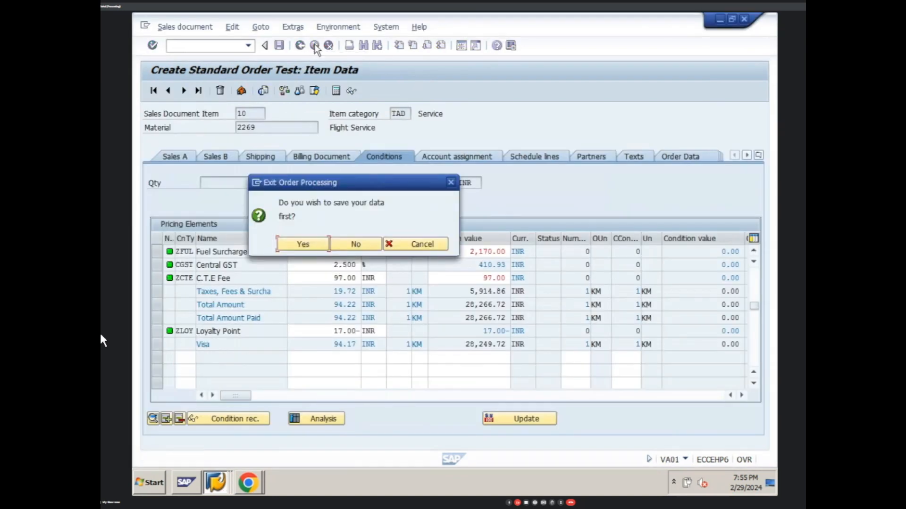
pyautogui.click(344, 240)
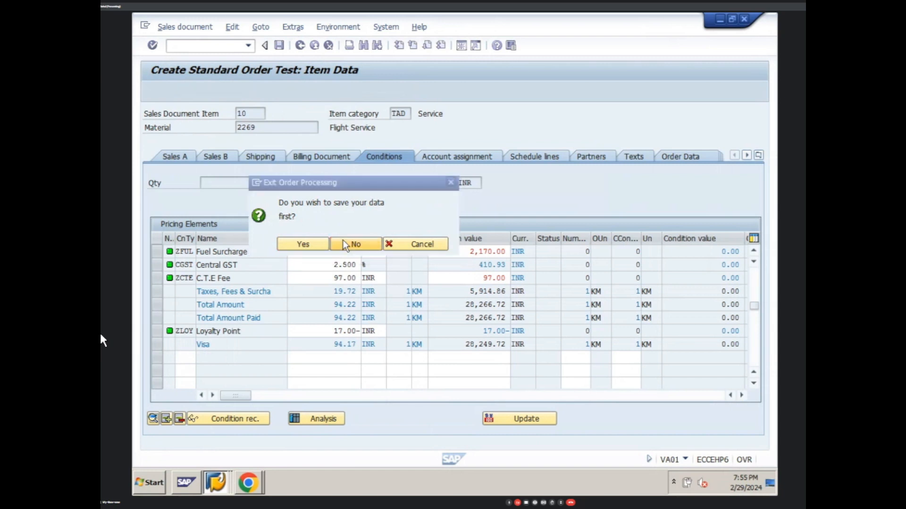
# - Create a new standard test order with VA01, entering the sold-to party's customer number and a previously used PO number
pyautogui.write('va01')
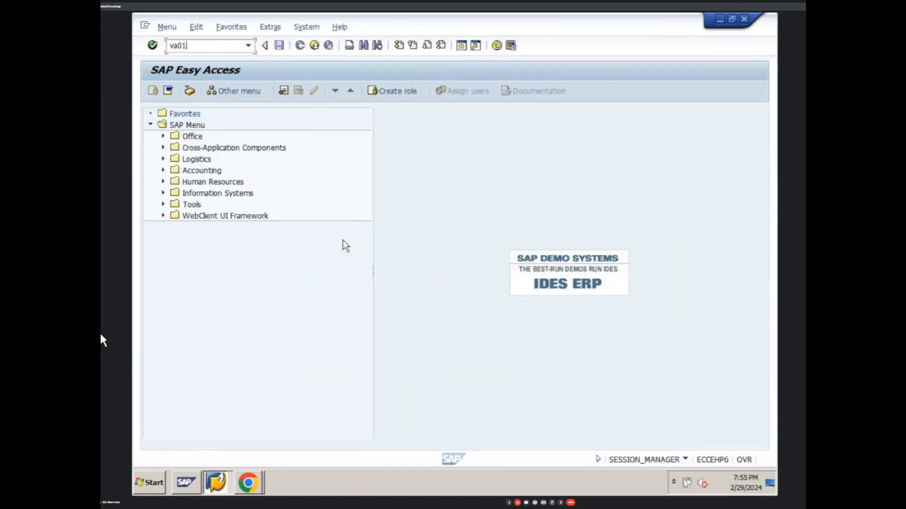
pyautogui.press('Return')
pyautogui.press('Return')
pyautogui.write('19860')
pyautogui.press('Return')
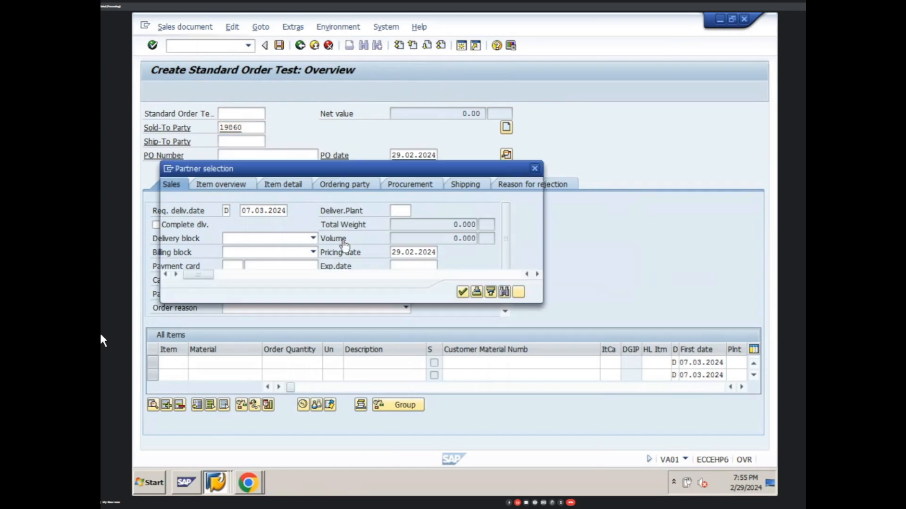
pyautogui.press('Return')
pyautogui.click(260, 155)
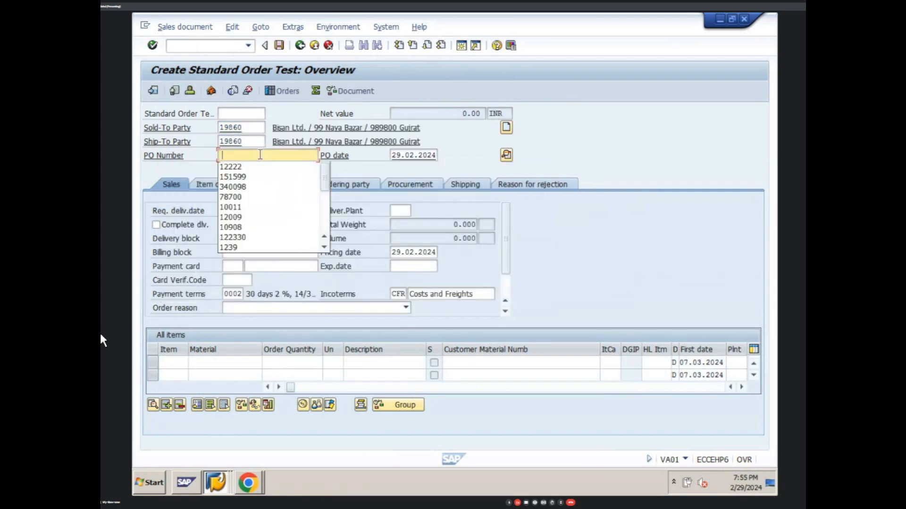
pyautogui.click(257, 166)
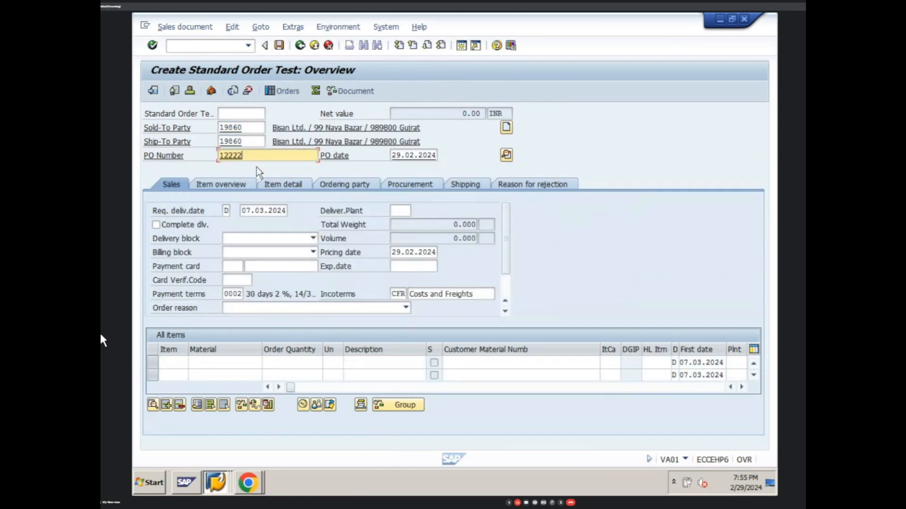
# - Add an order item for material 2269 with an order quantity of 300
pyautogui.click(225, 362)
pyautogui.click(225, 376)
pyautogui.press('Tab')
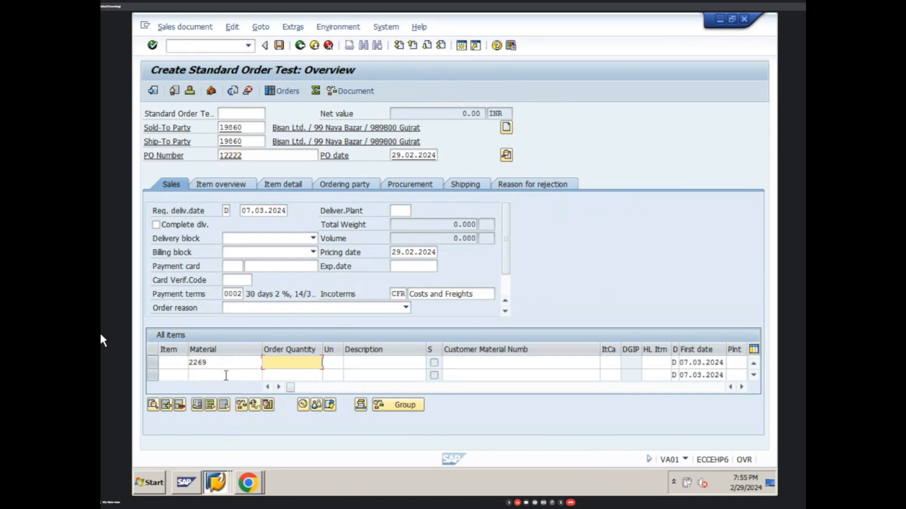
pyautogui.write('100')
pyautogui.press('Return')
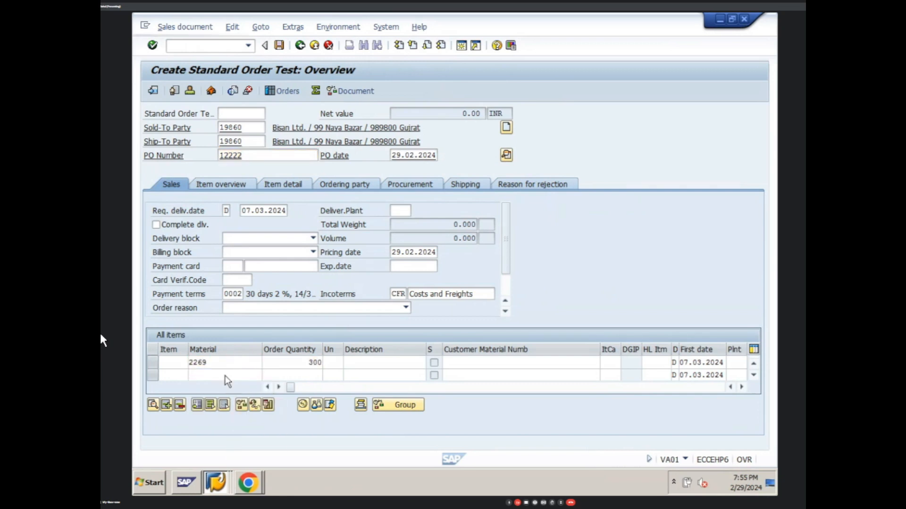
pyautogui.press('Return')
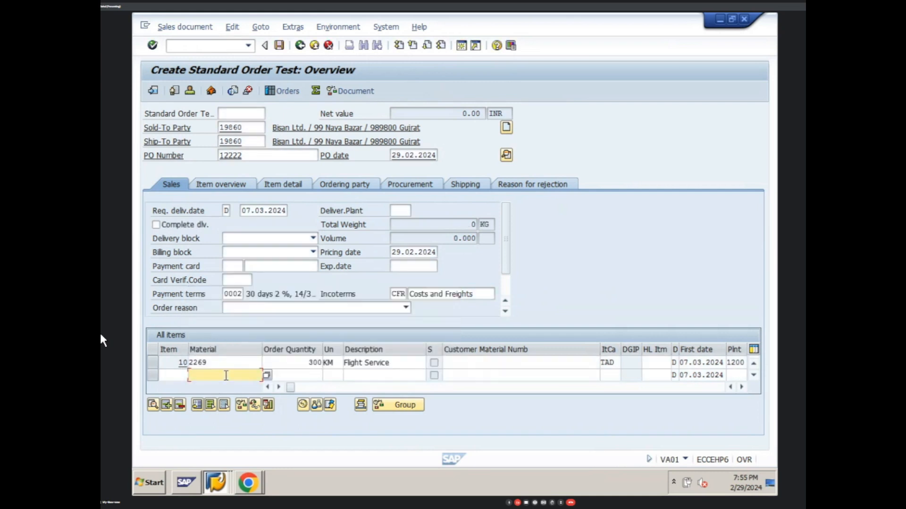
# - Set the RR00 price amount of the flight service item to 54.79 INR
pyautogui.click(741, 386)
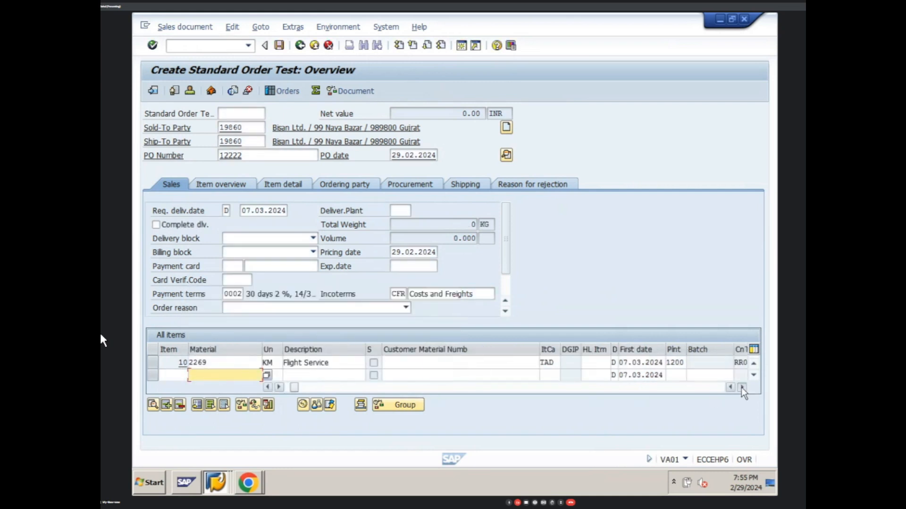
pyautogui.click(742, 387)
pyautogui.click(741, 387)
pyautogui.click(685, 363)
pyautogui.write('54.')
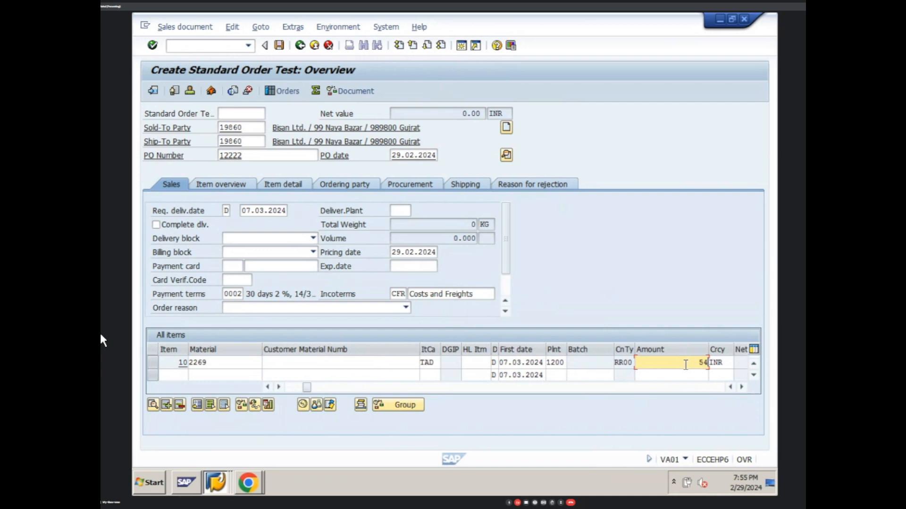
pyautogui.write('79')
pyautogui.press('Return')
pyautogui.press('Return')
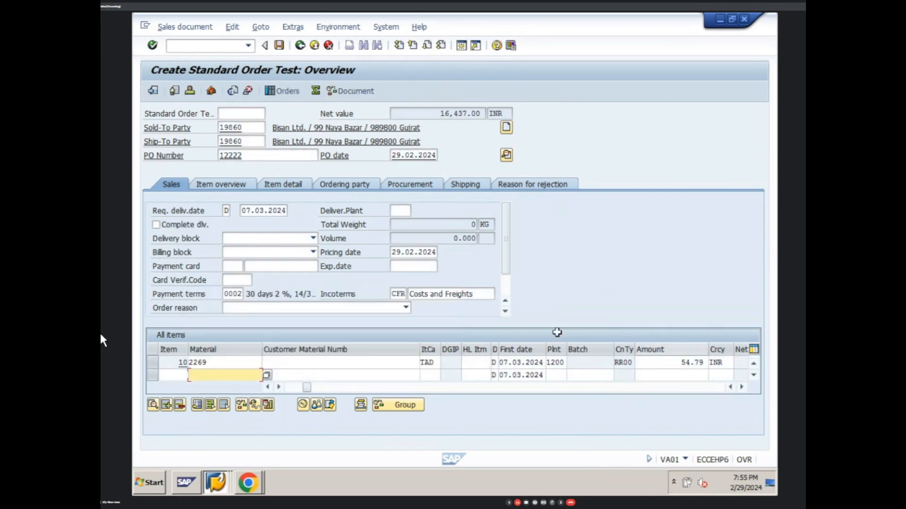
# - Open the pricing conditions of item 10 and set State GST to 2.5 %
pyautogui.click(157, 361)
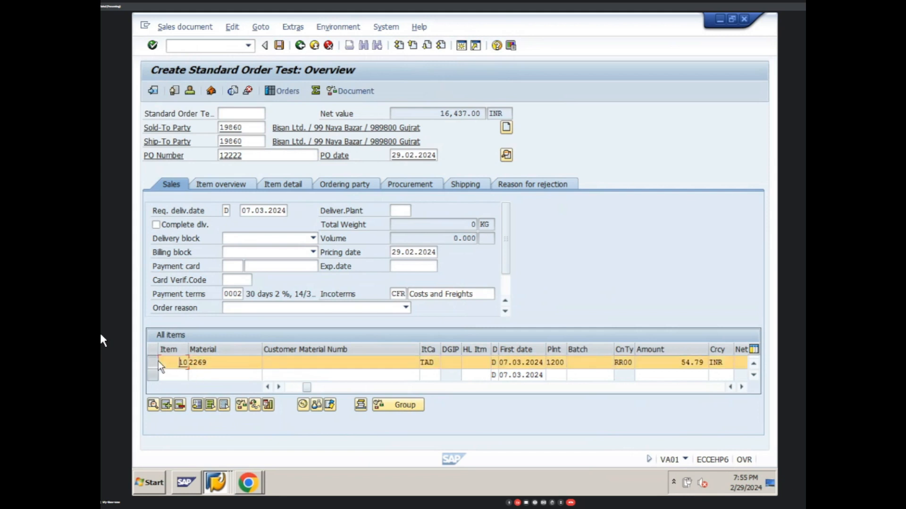
pyautogui.click(302, 405)
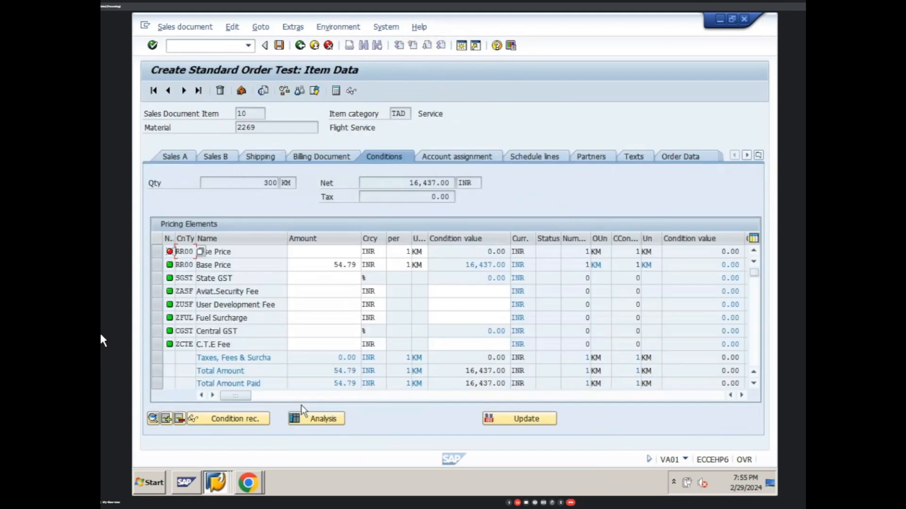
pyautogui.click(332, 279)
pyautogui.write('2.5')
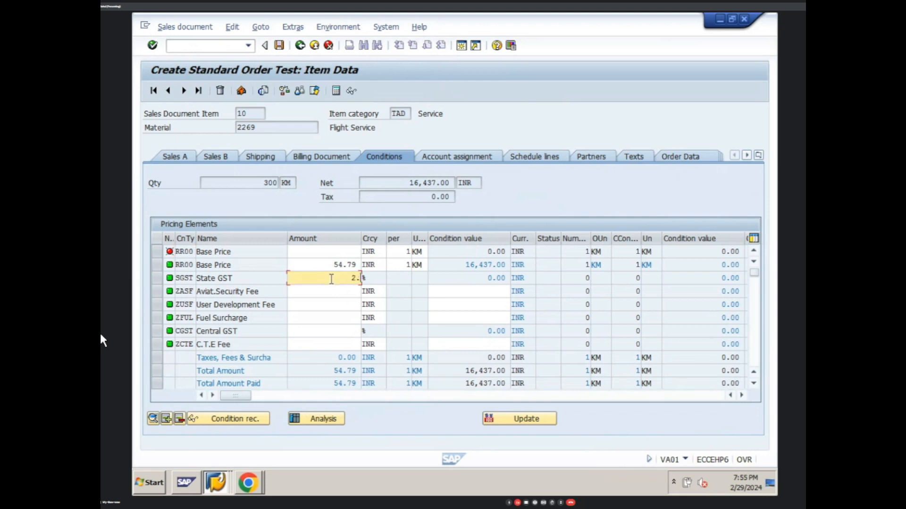
pyautogui.press('Return')
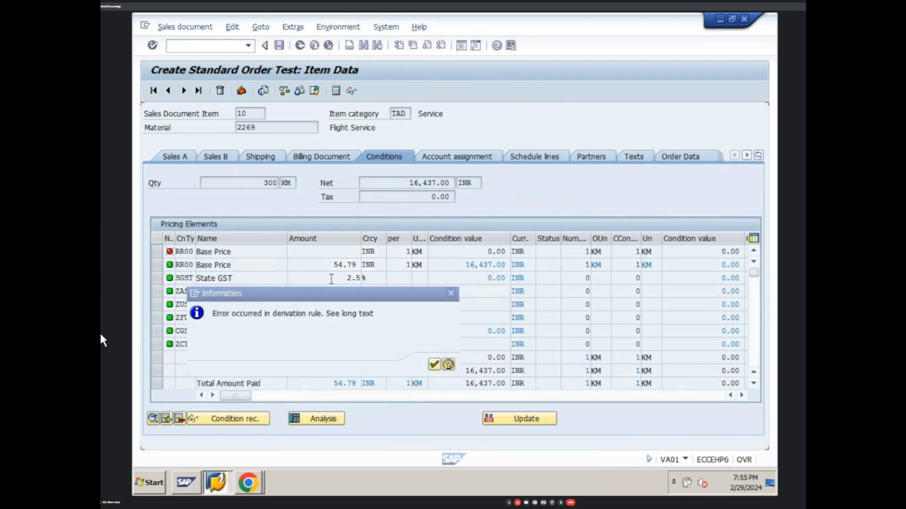
pyautogui.press('Return')
# - Set the Aviation Security Fee to 1,130 INR and the User Development Fee to 1,696 INR
pyautogui.click(329, 288)
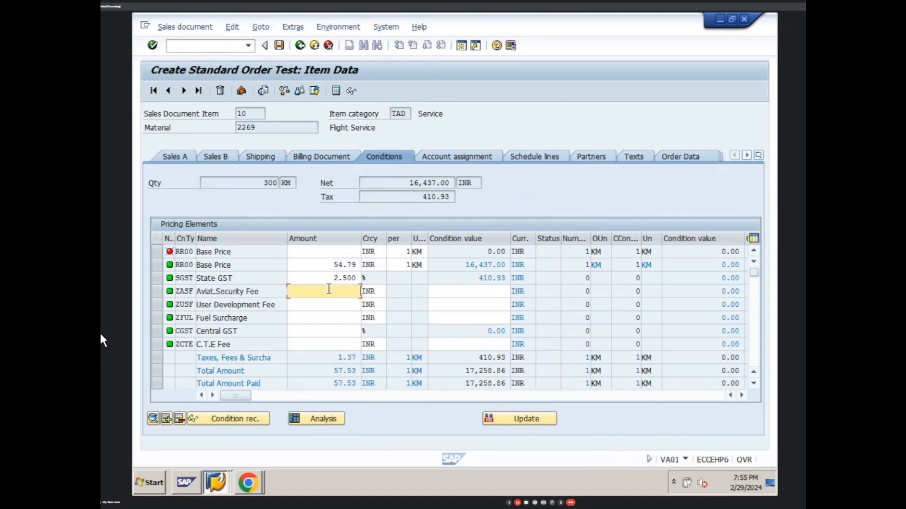
pyautogui.write('1,130')
pyautogui.press('Return')
pyautogui.press('Return')
pyautogui.click(329, 304)
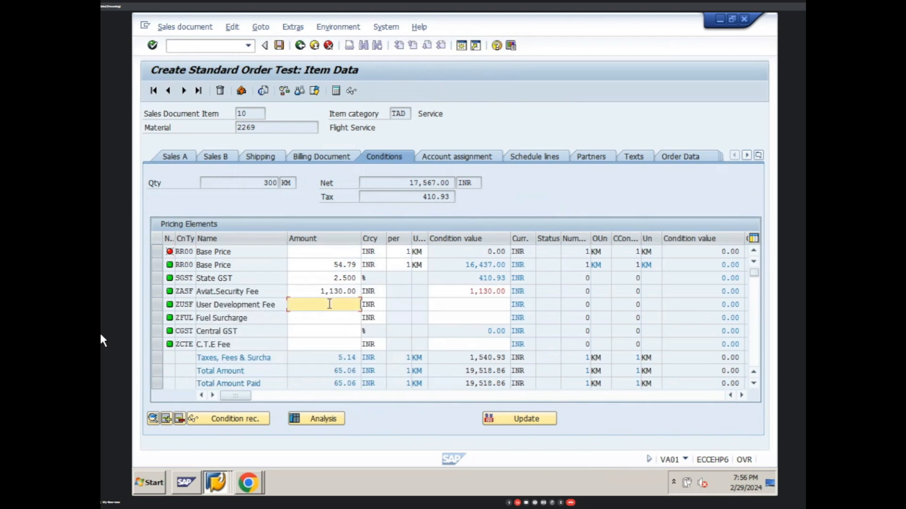
pyautogui.write('1696')
pyautogui.press('Return')
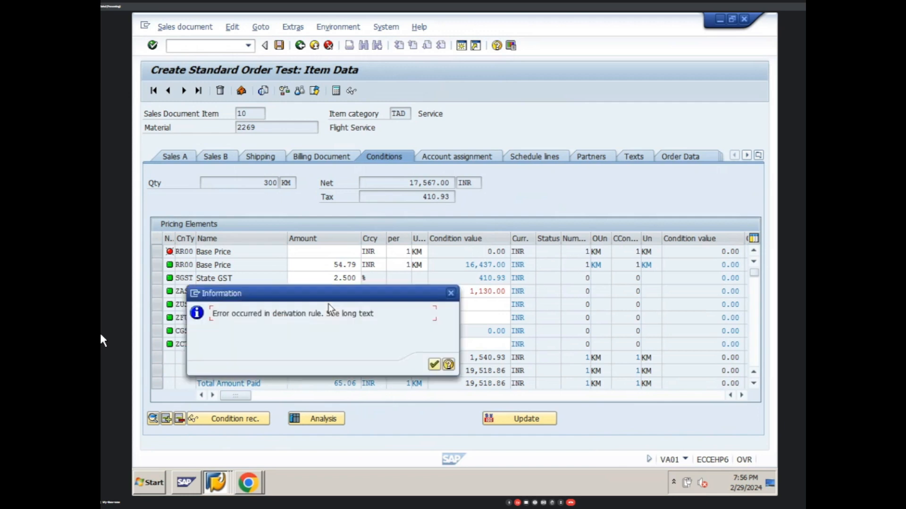
pyautogui.press('Return')
# - Set the Fuel Surcharge to 2,170 INR and Central GST to 2.5 %
pyautogui.click(335, 319)
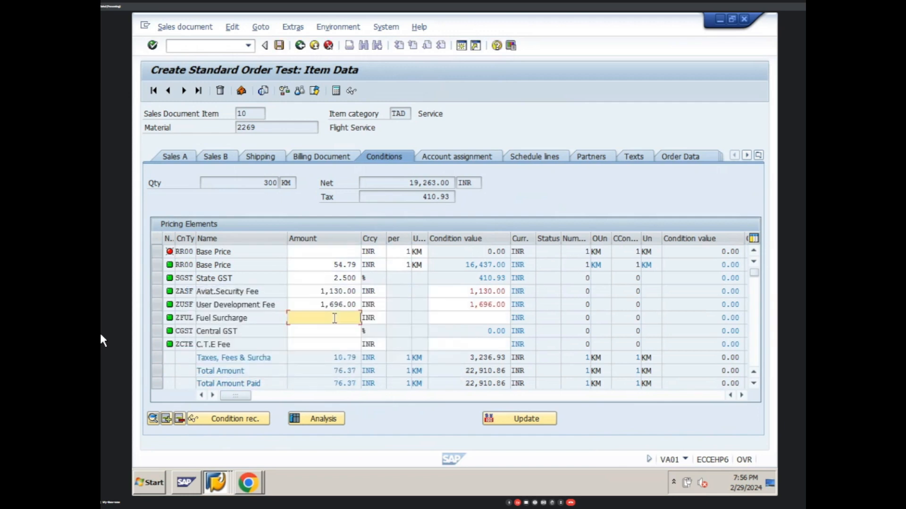
pyautogui.write('2170')
pyautogui.press('Return')
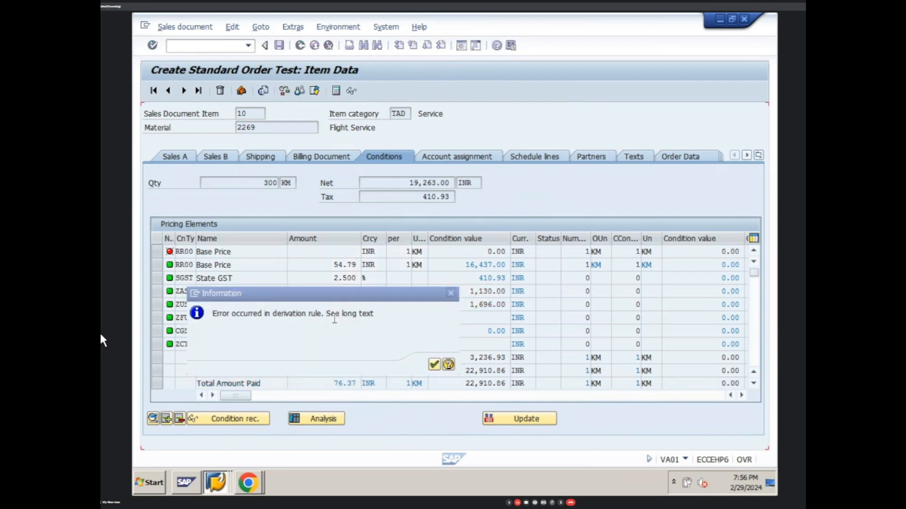
pyautogui.press('Return')
pyautogui.click(332, 331)
pyautogui.write('2.5')
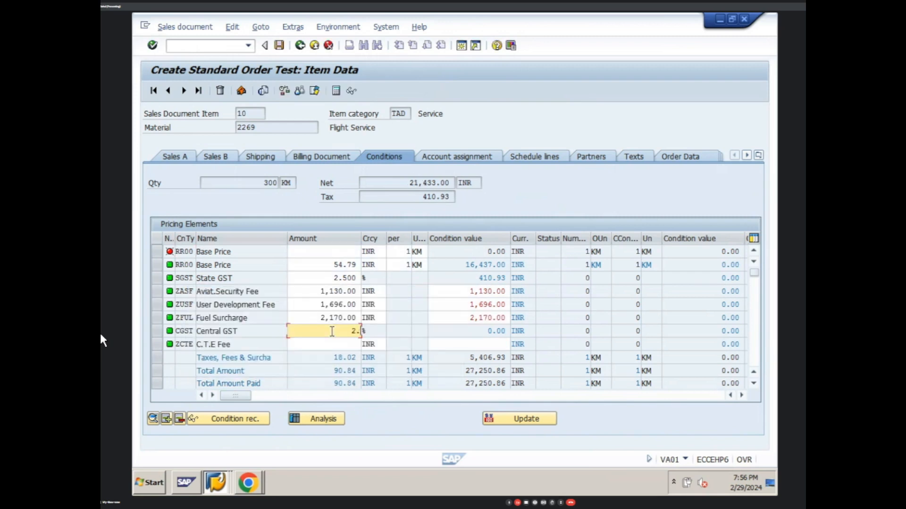
pyautogui.press('Return')
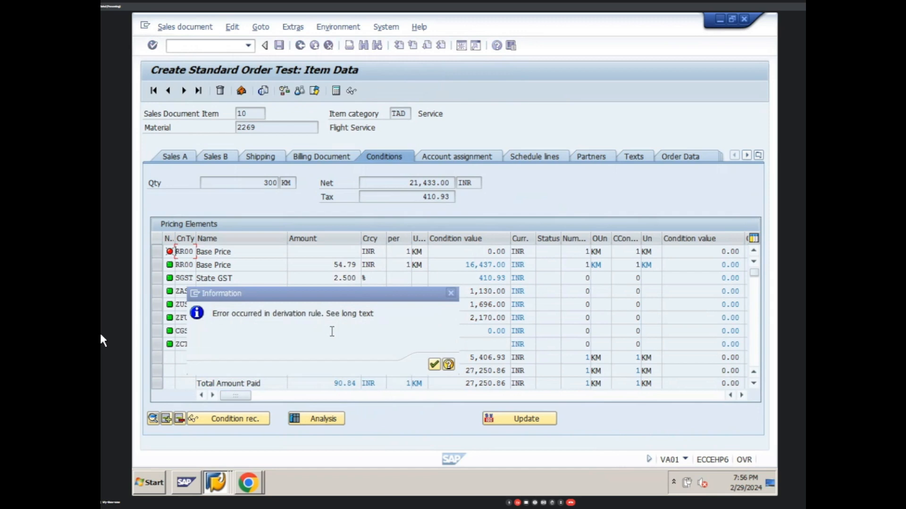
pyautogui.press('Return')
# - Set the C.T.E Fee condition to 97 INR
pyautogui.click(331, 346)
pyautogui.write('97')
pyautogui.press('Return')
pyautogui.press('Return')
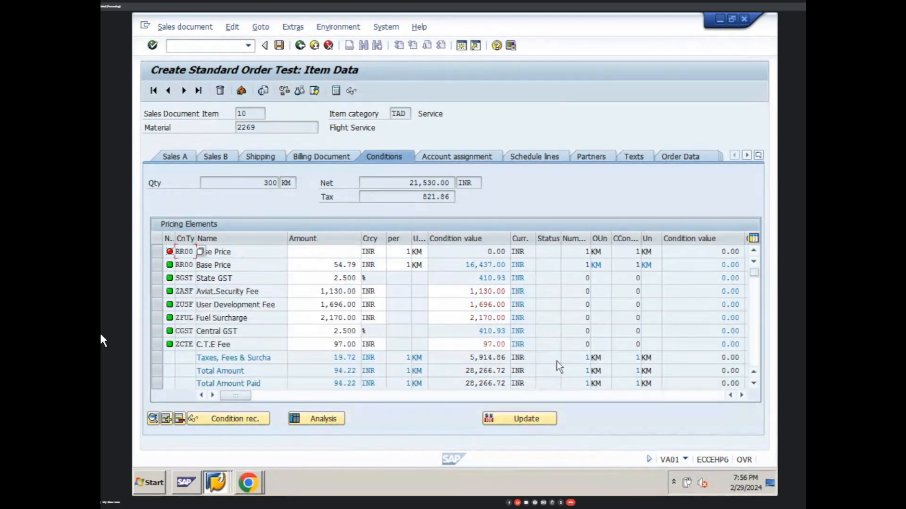
# - Set the ZLOY Loyalty Point condition in the item's pricing elements to 17 INR
pyautogui.click(752, 385)
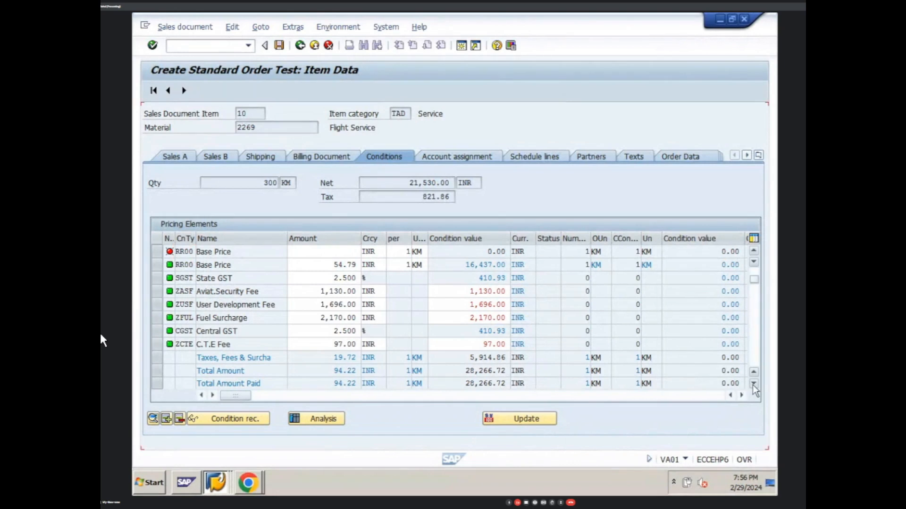
pyautogui.click(753, 385)
pyautogui.click(753, 385)
pyautogui.click(753, 385)
pyautogui.click(753, 385)
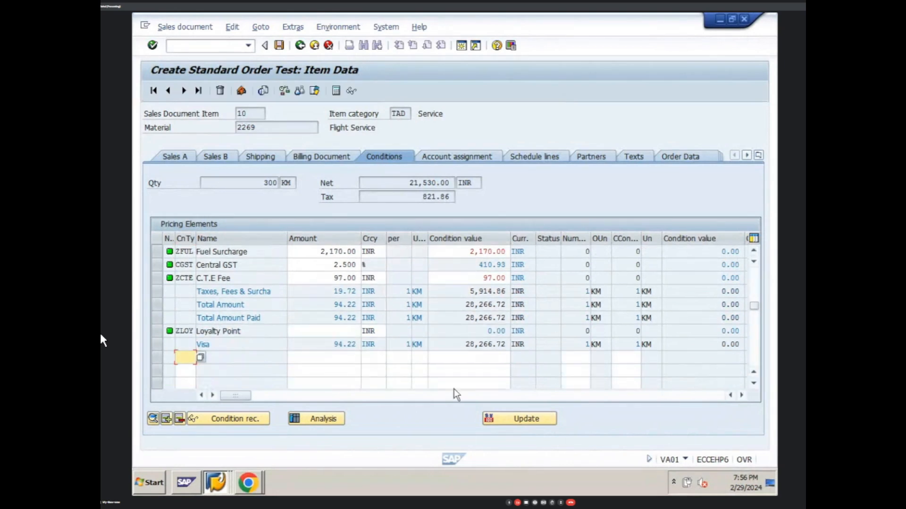
pyautogui.click(345, 331)
pyautogui.write('1')
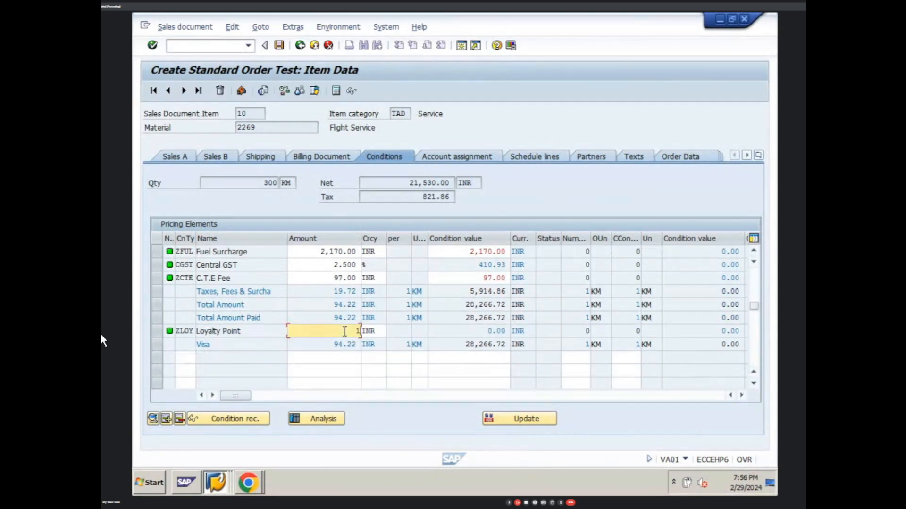
pyautogui.write('7')
pyautogui.press('Return')
pyautogui.press('Return')
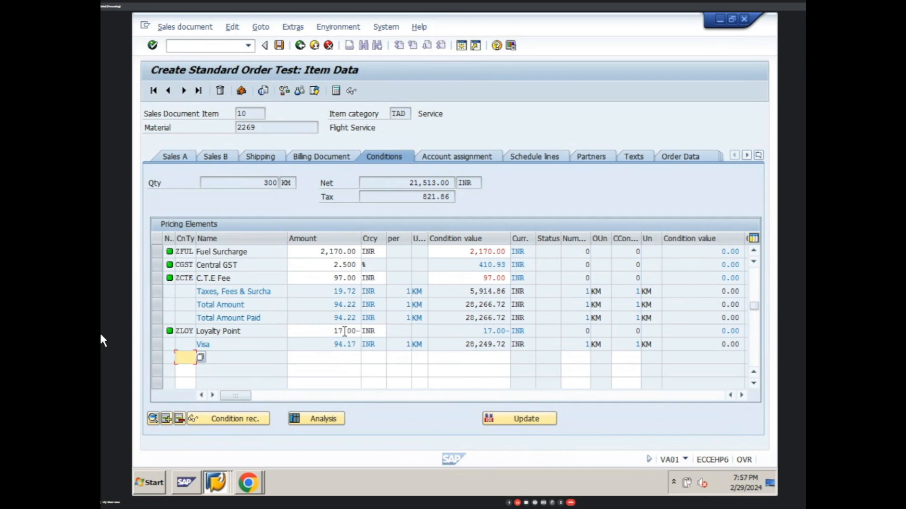
# - Switch to the session with the FRVAA1 control data and bring the steps from 50 through 130 into view
pyautogui.click(104, 498)
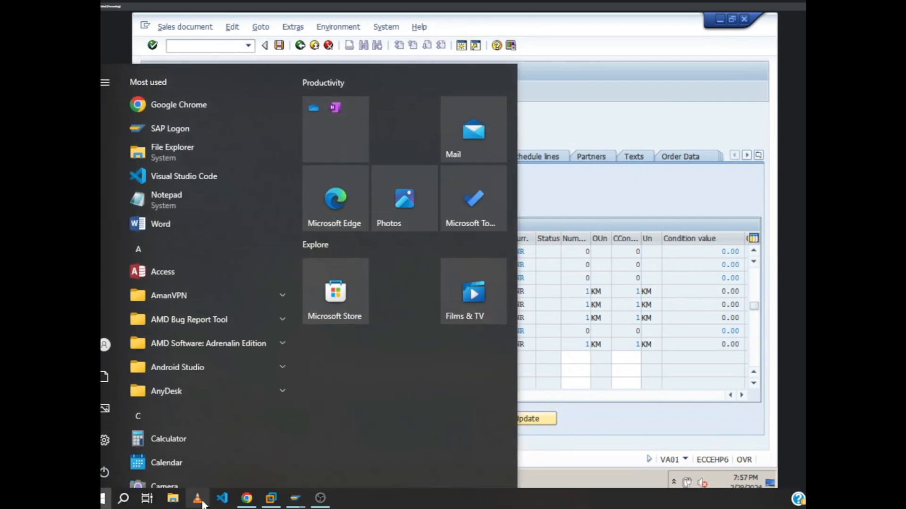
pyautogui.moveTo(295, 498)
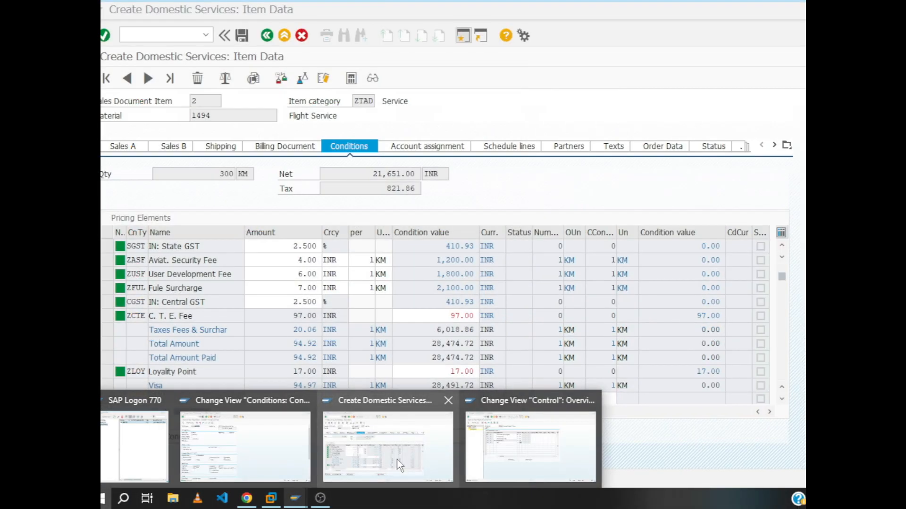
pyautogui.click(497, 442)
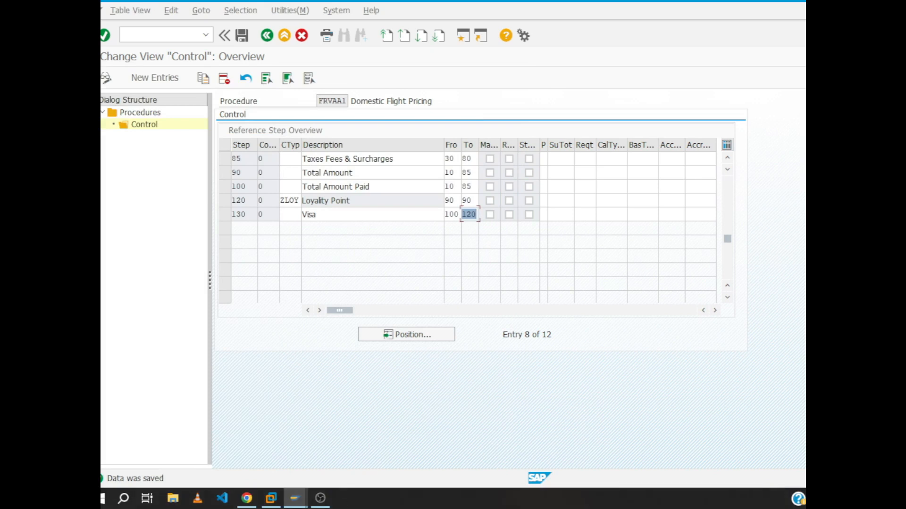
pyautogui.moveTo(295, 498)
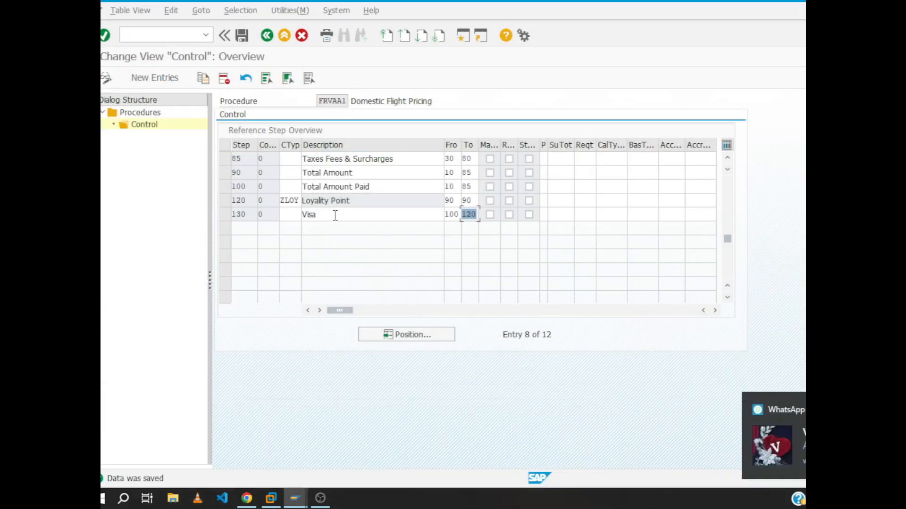
pyautogui.scroll(2, 334, 215)
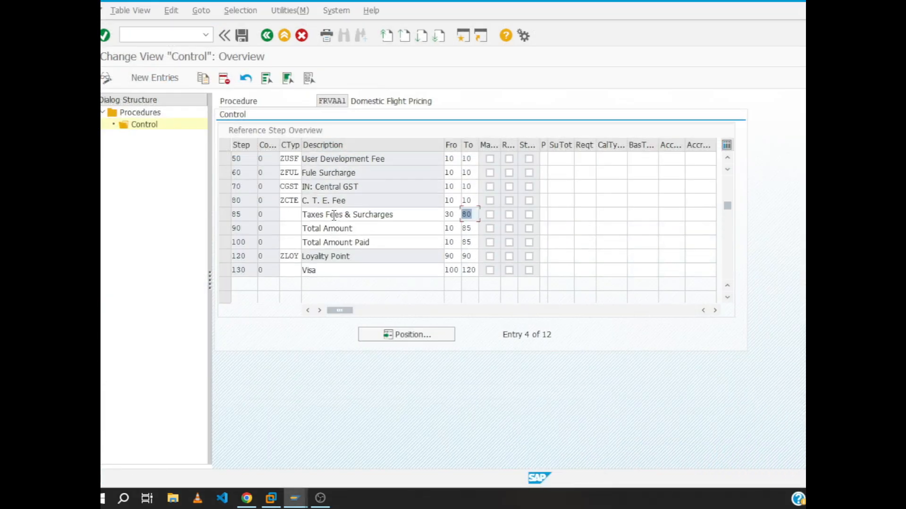
# - Set the From reference step of step 130 Visa to 10
pyautogui.click(456, 271)
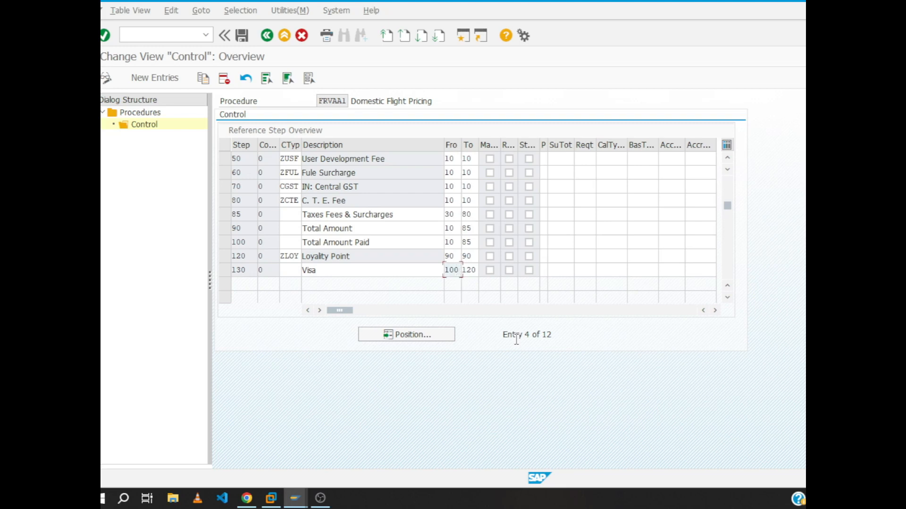
pyautogui.press('BackSpace')
pyautogui.press('BackSpace')
pyautogui.write('1')
pyautogui.press('BackSpace')
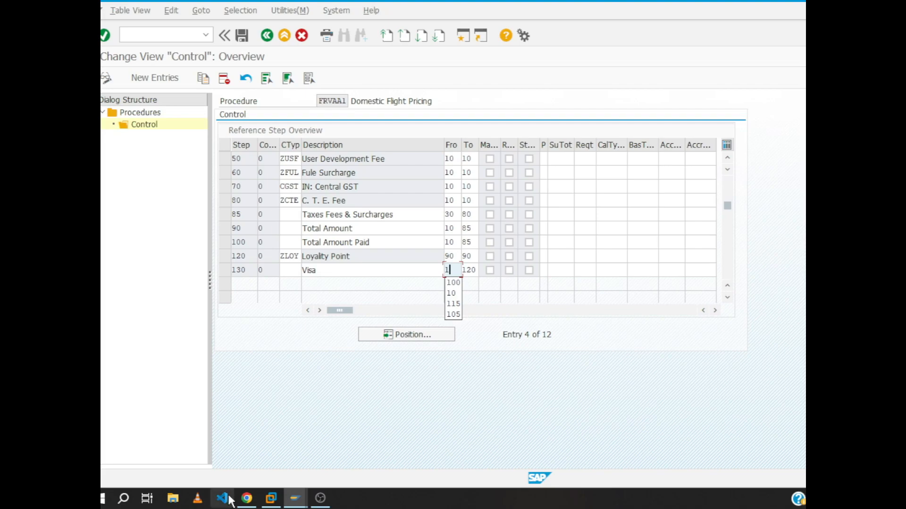
pyautogui.click(258, 506)
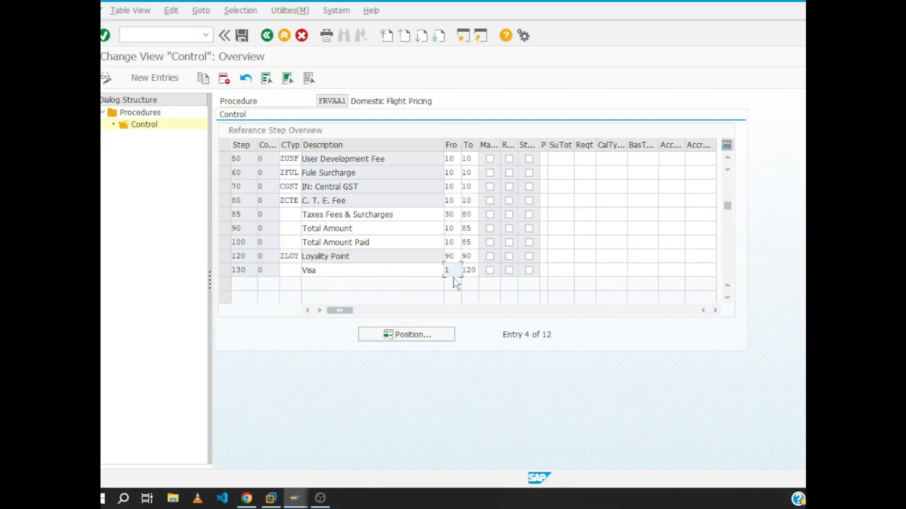
pyautogui.click(453, 273)
pyautogui.write('10')
# - Assign condition type VISA to step 130 of the FRVAA1 procedure
pyautogui.click(296, 267)
pyautogui.write('visa')
pyautogui.press('Return')
pyautogui.click(415, 275)
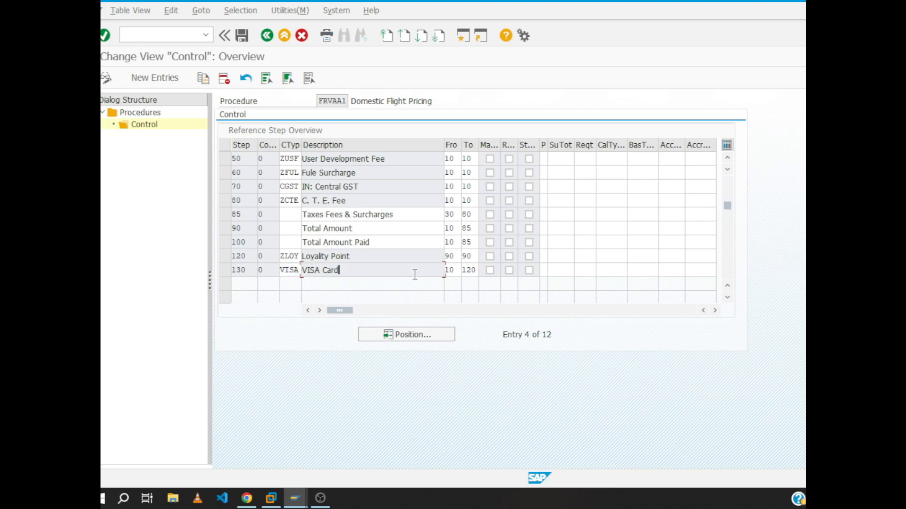
# - Save the FRVAA1 control data and discard the open order in the Create Domestic Services session without saving
pyautogui.click(242, 35)
pyautogui.moveTo(295, 498)
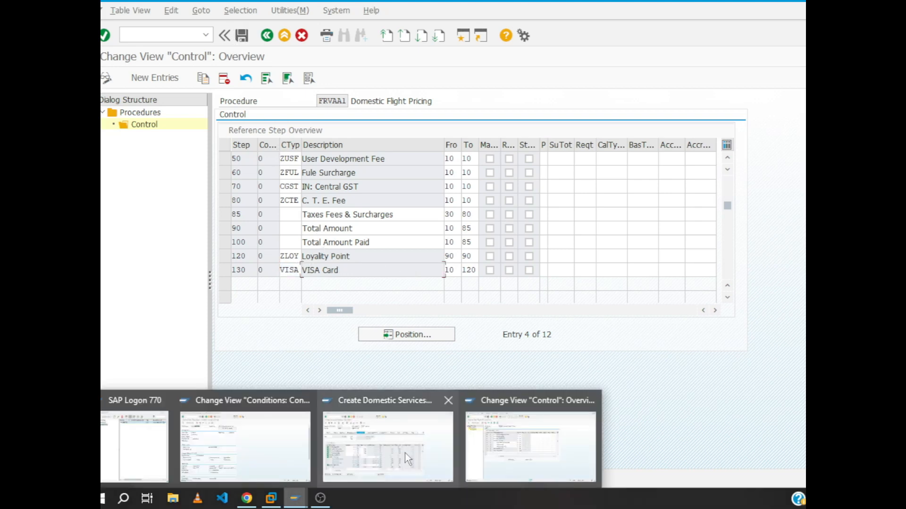
pyautogui.click(394, 443)
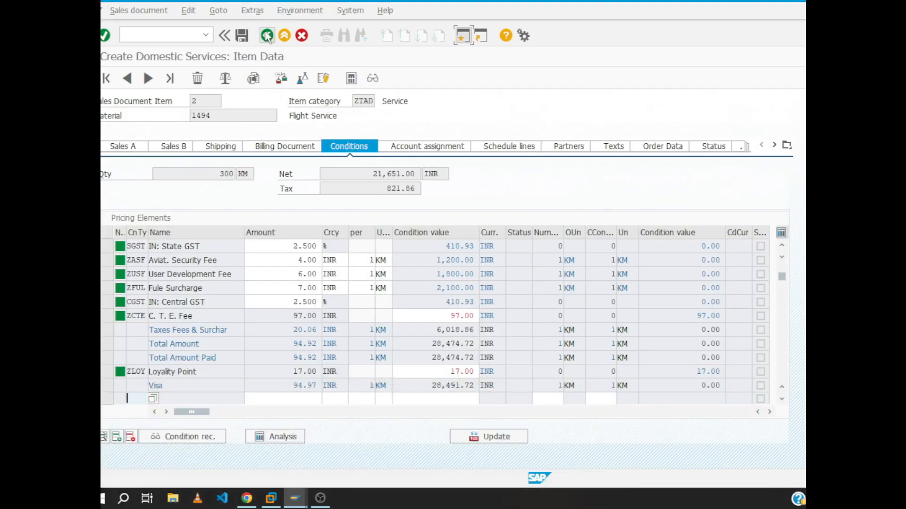
pyautogui.click(283, 36)
pyautogui.click(320, 238)
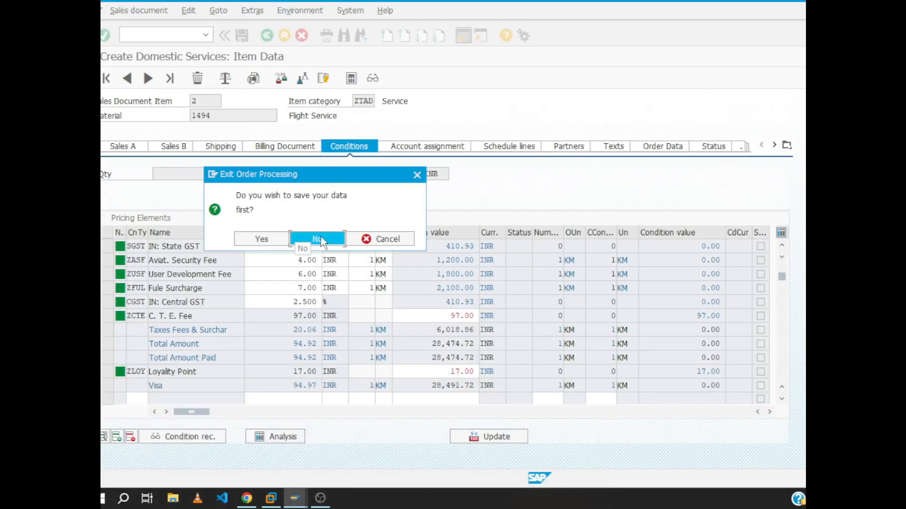
# - Start a new Domestic Services order with transaction va01 and enter the sold-to party's customer number
pyautogui.press('Down')
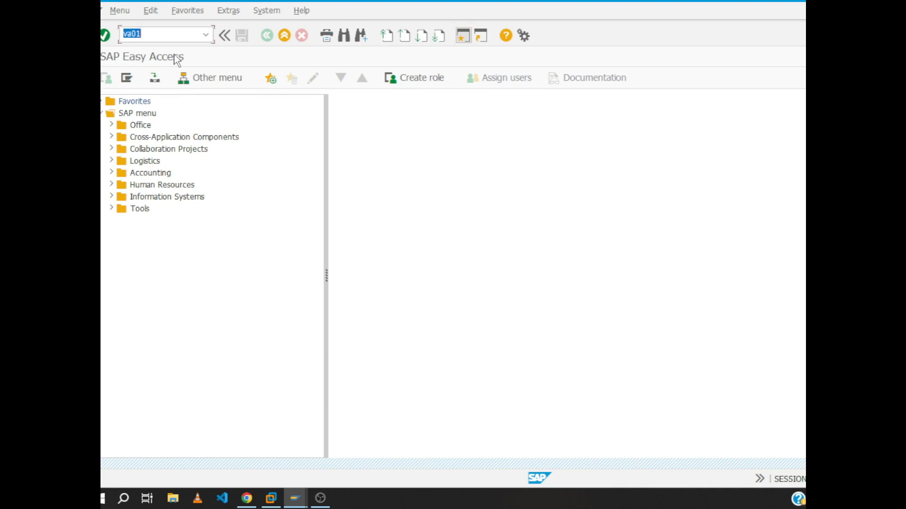
pyautogui.press('Return')
pyautogui.press('Return')
pyautogui.write('1060')
pyautogui.press('Return')
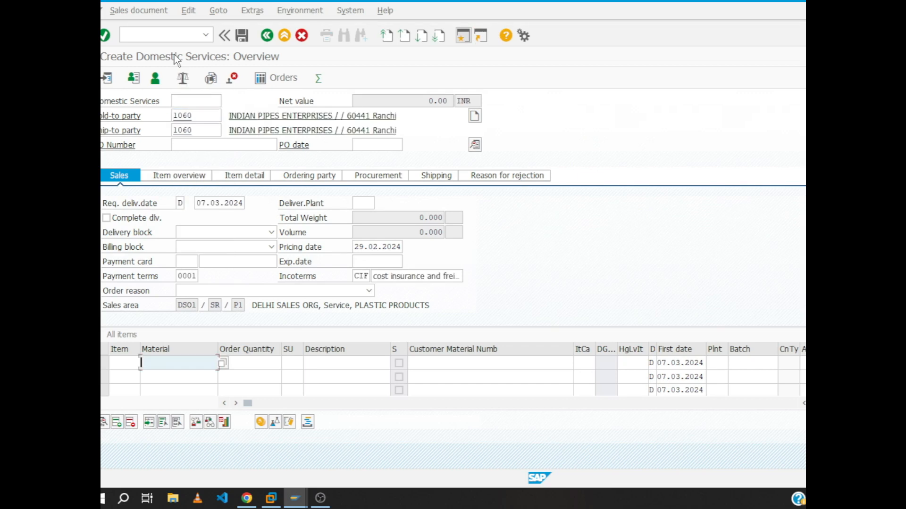
# - Enter an order item for material 1494 with an order quantity of 300 and an amount of 54.79
pyautogui.write('1494')
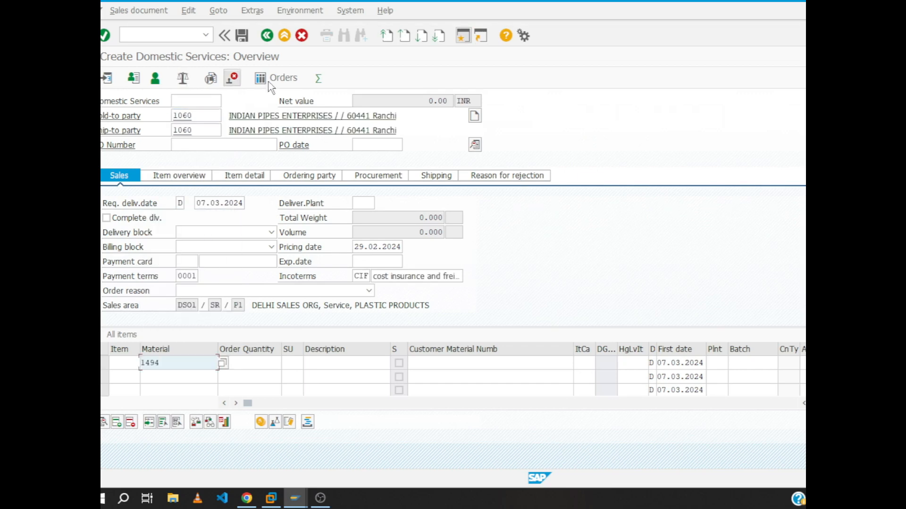
pyautogui.click(270, 359)
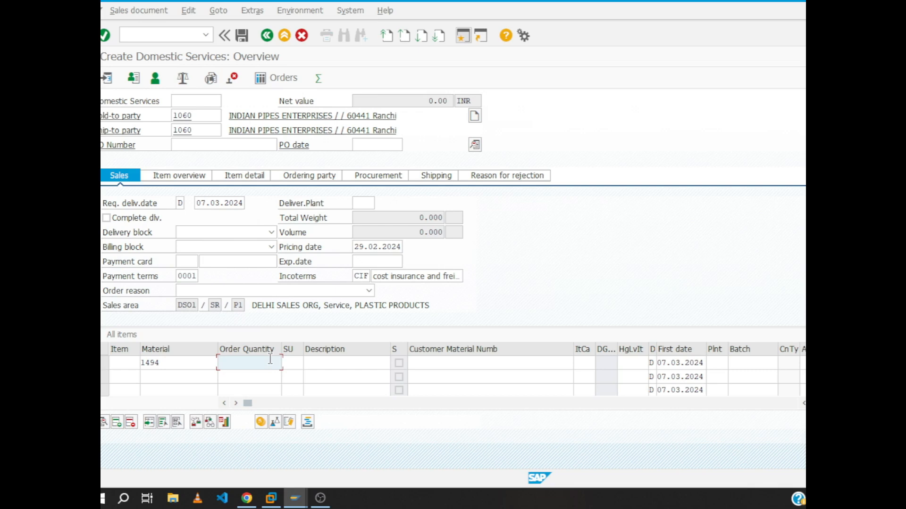
pyautogui.write('300')
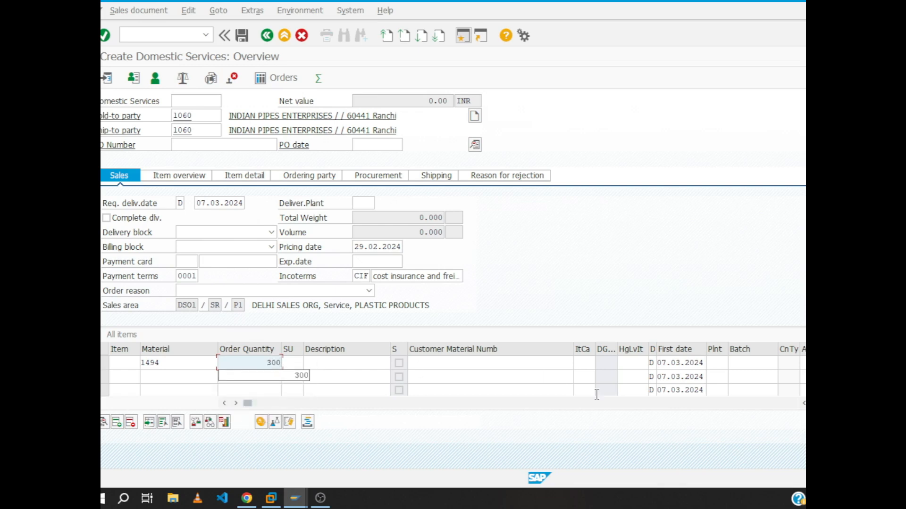
pyautogui.click(803, 362)
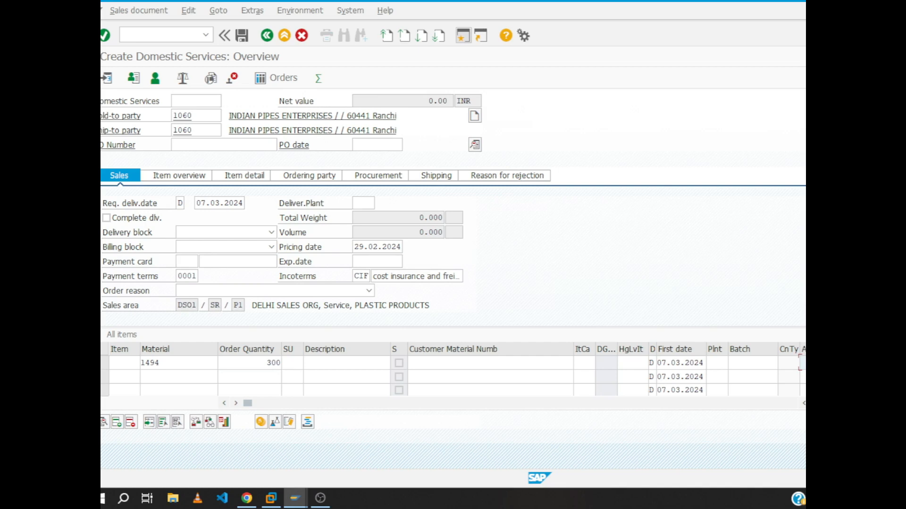
pyautogui.press('space')
pyautogui.press('Down')
pyautogui.press('Down')
pyautogui.press('Down')
pyautogui.press('Down')
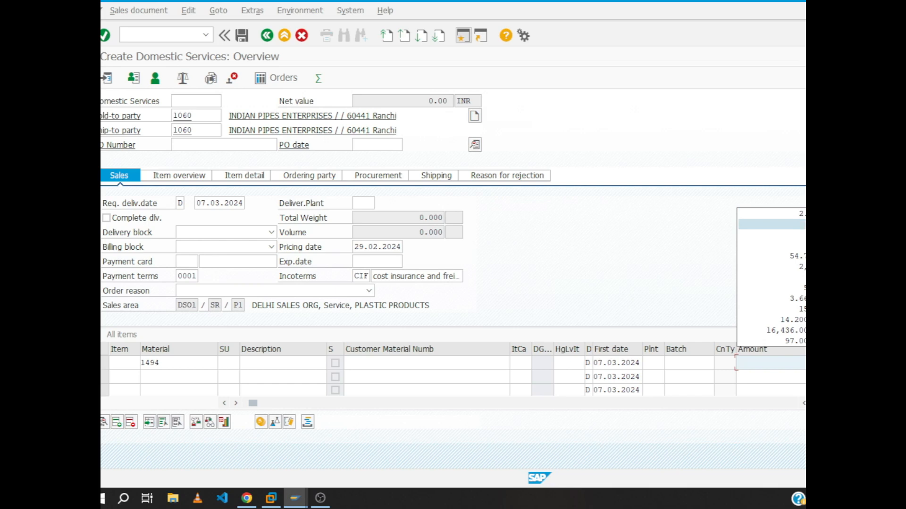
pyautogui.press('Down')
pyautogui.press('Return')
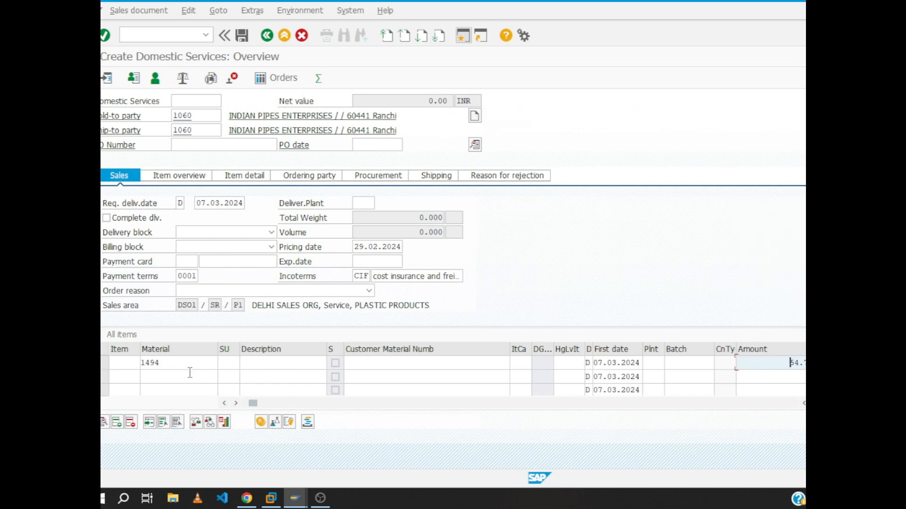
pyautogui.press('Return')
# - Open the pricing conditions of the flight service item and set SGST State GST to 2.5 %
pyautogui.click(106, 363)
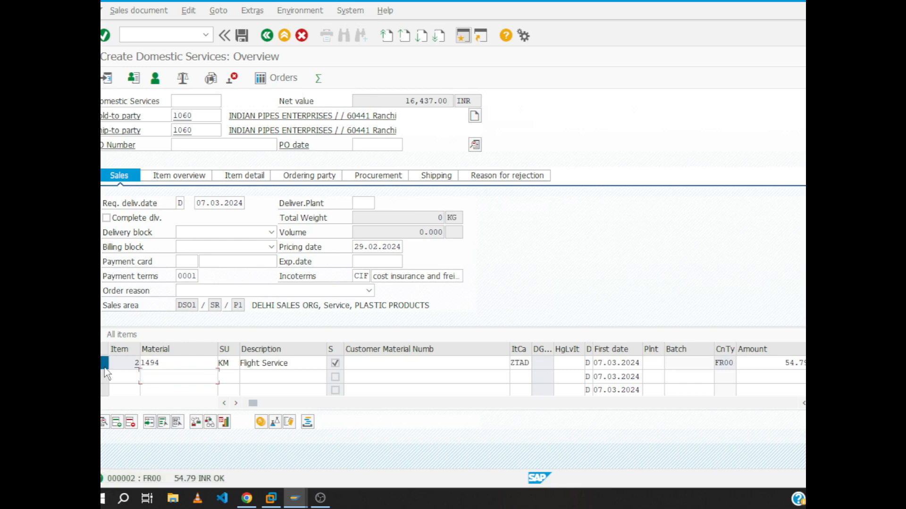
pyautogui.click(260, 422)
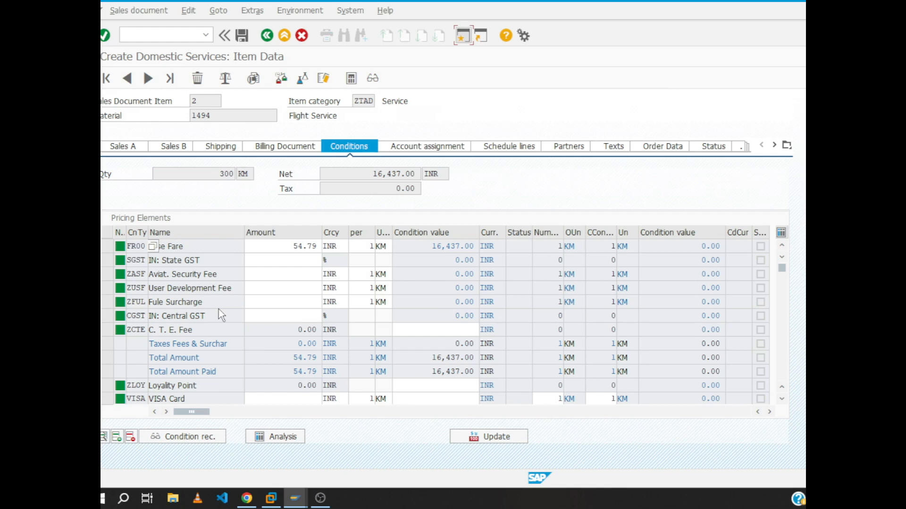
pyautogui.click(310, 262)
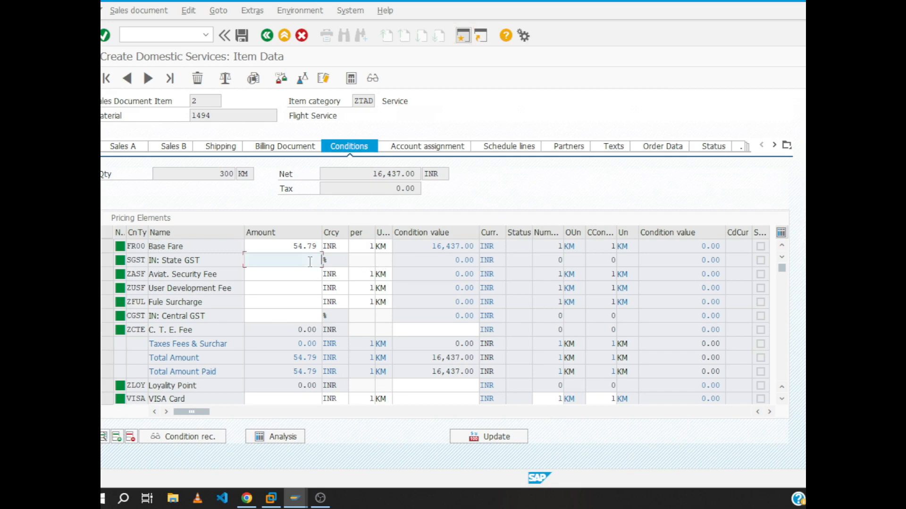
pyautogui.write('2.5')
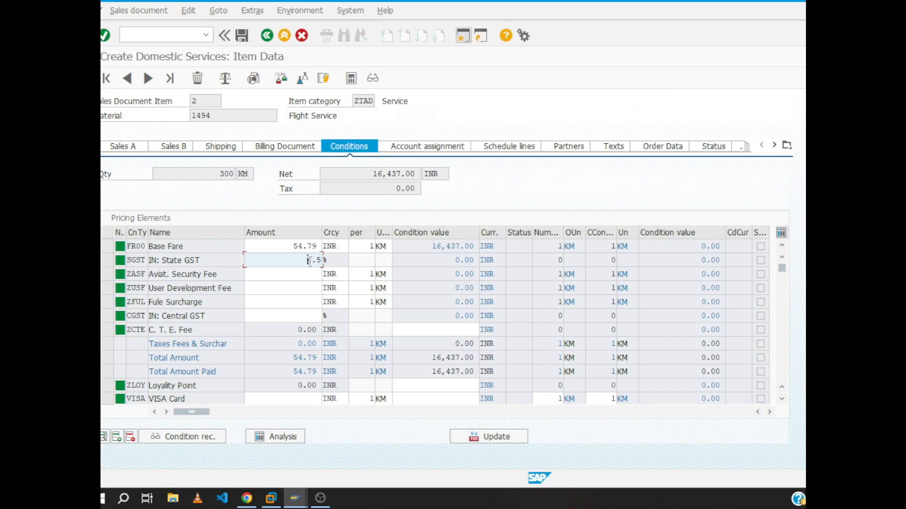
# - Set the ZASF Aviation Security Fee amount to 4 INR per km
pyautogui.press('Down')
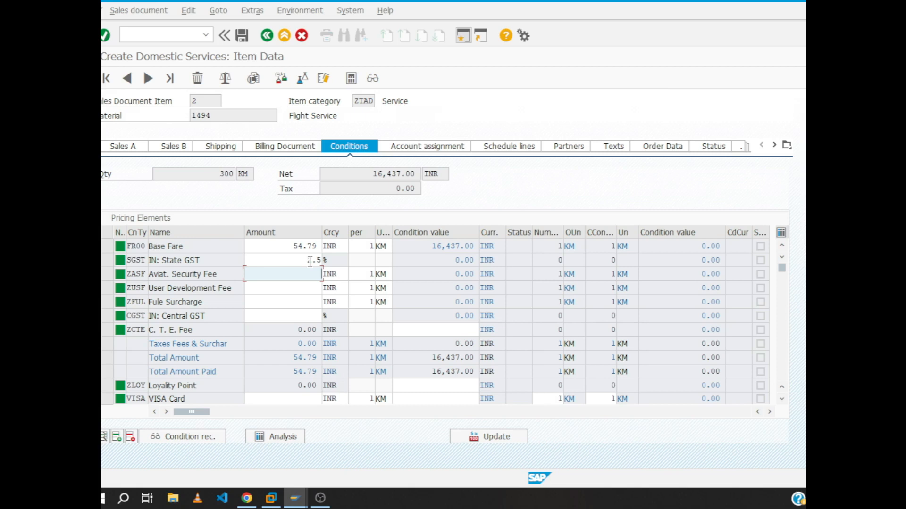
pyautogui.press('Down')
pyautogui.press('Down')
pyautogui.press('Down')
pyautogui.press('Down')
pyautogui.press('Down')
pyautogui.press('Down')
pyautogui.press('Down')
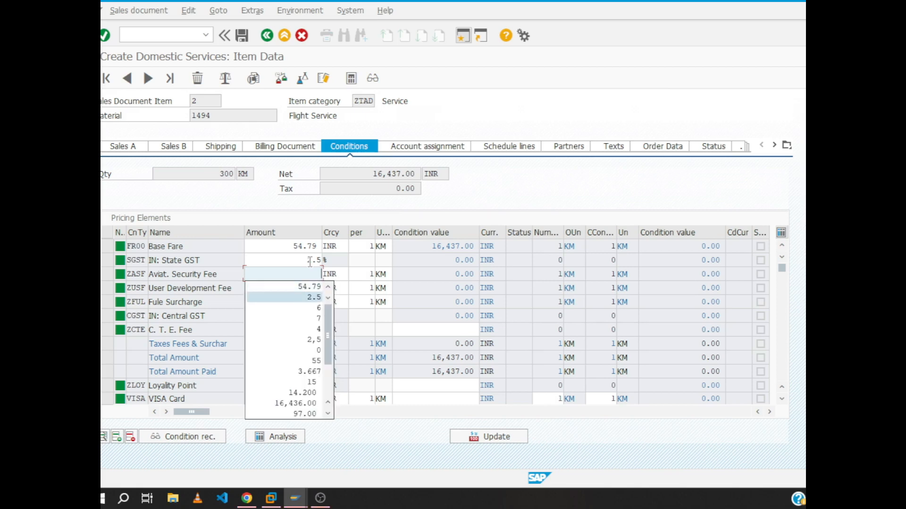
pyautogui.press('Up')
pyautogui.press('Return')
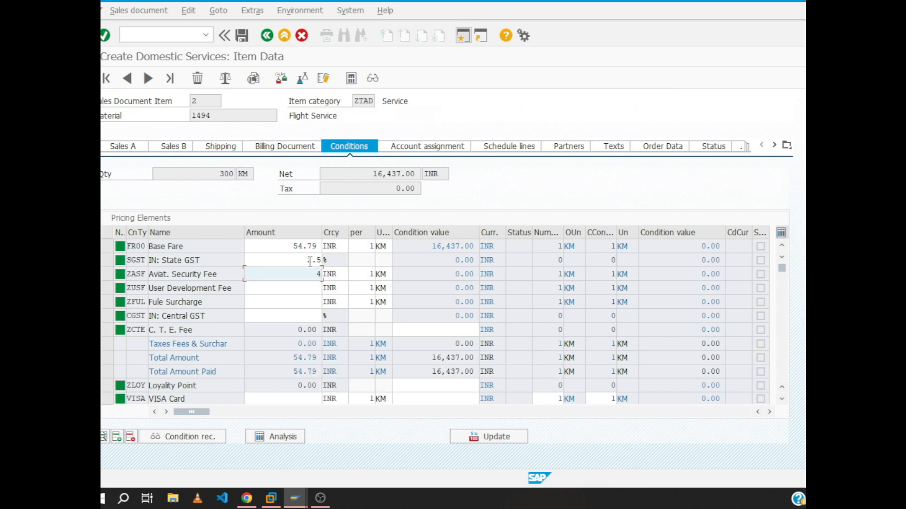
# - Set the ZUSF User Development Fee to 6 INR and the ZFUL Fuel Surcharge to 7 INR per km
pyautogui.press('Down')
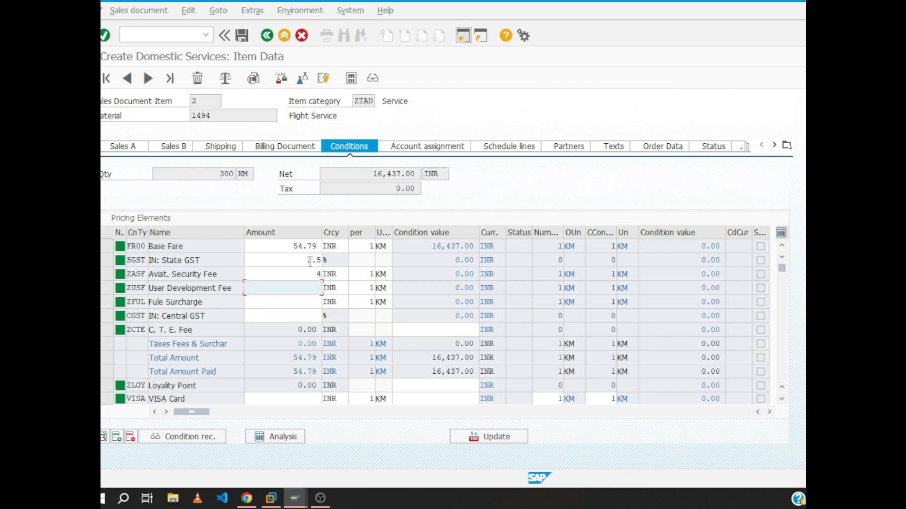
pyautogui.write('6')
pyautogui.press('Return')
pyautogui.press('Down')
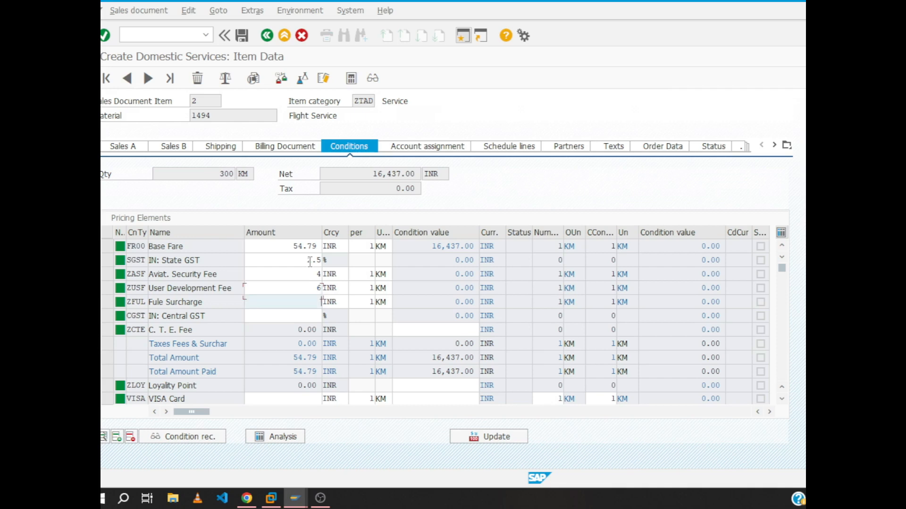
pyautogui.write('7')
pyautogui.press('Return')
# - Set the CGST Central GST rate to 2.5 %
pyautogui.press('Down')
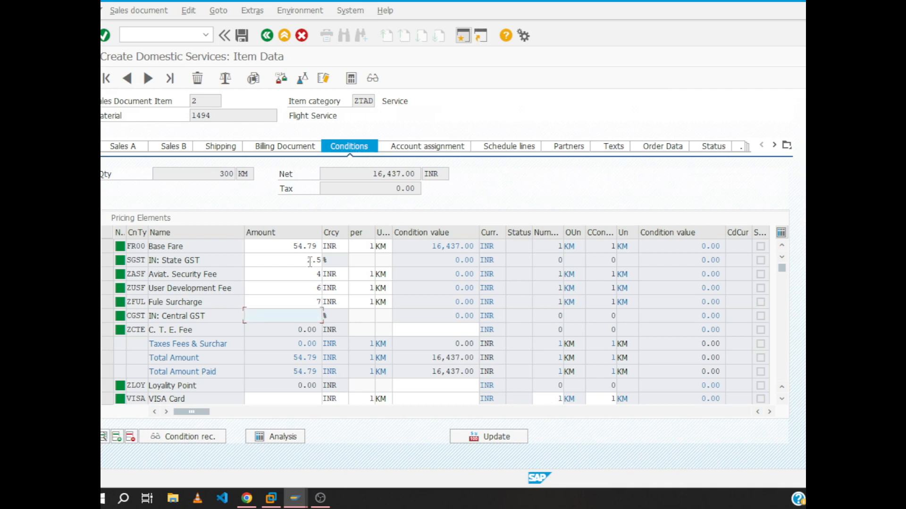
pyautogui.write('2.5')
pyautogui.press('Down')
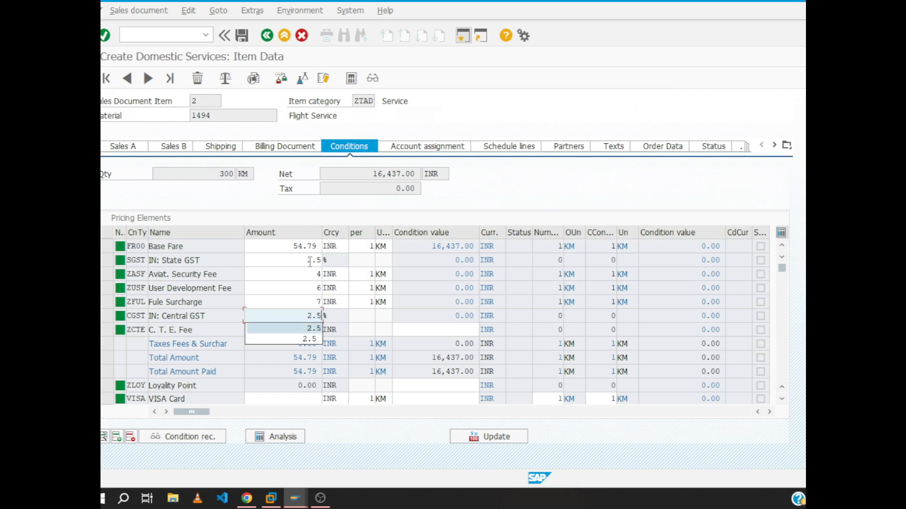
pyautogui.press('Return')
# - Set the condition value of the ZCTE C.T.E. Fee to 97 INR and of the ZLOY Loyalty Point to 17 INR
pyautogui.press('Down')
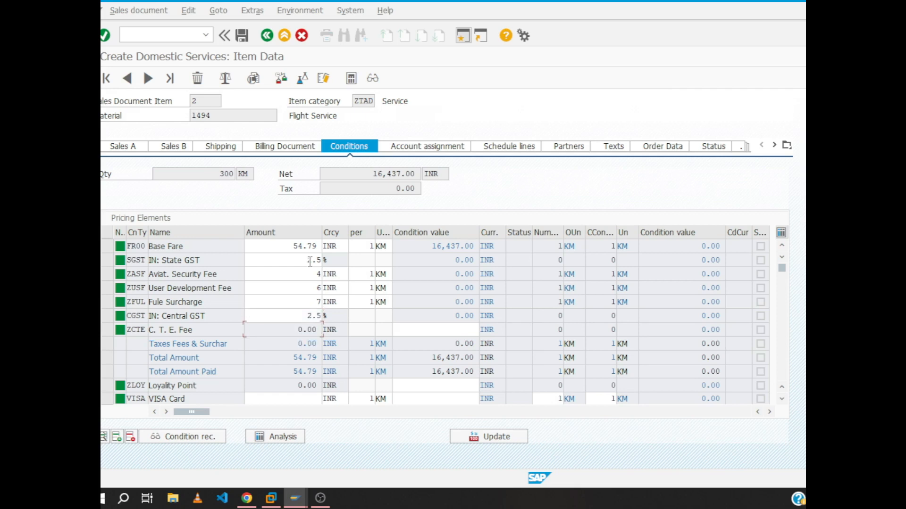
pyautogui.press('Tab')
pyautogui.write('97')
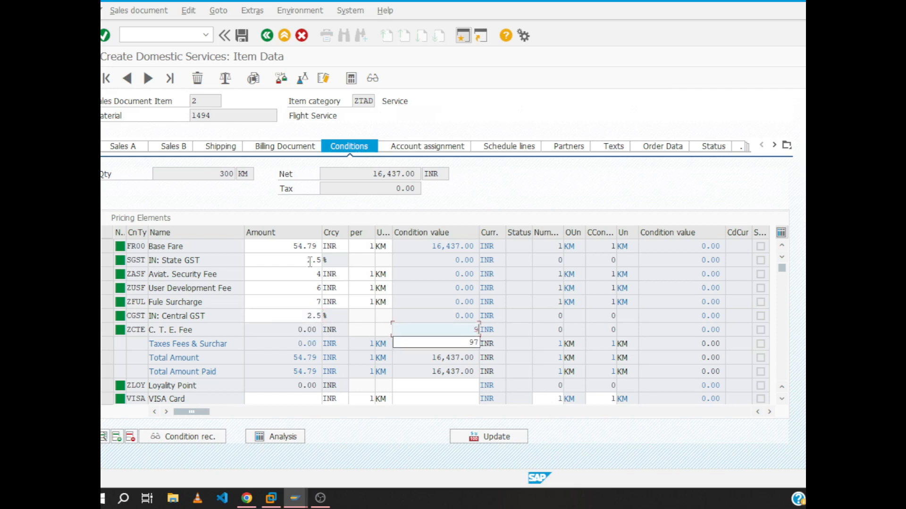
pyautogui.click(412, 385)
pyautogui.write('17')
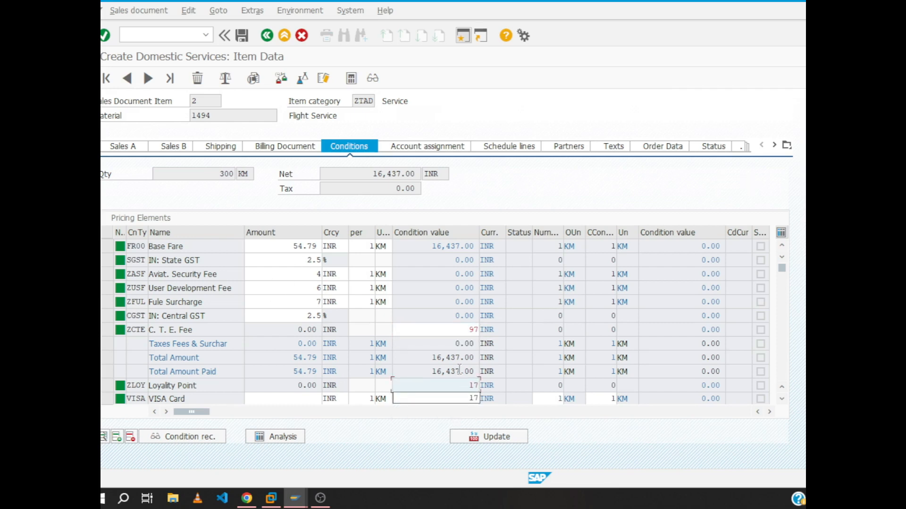
pyautogui.press('Return')
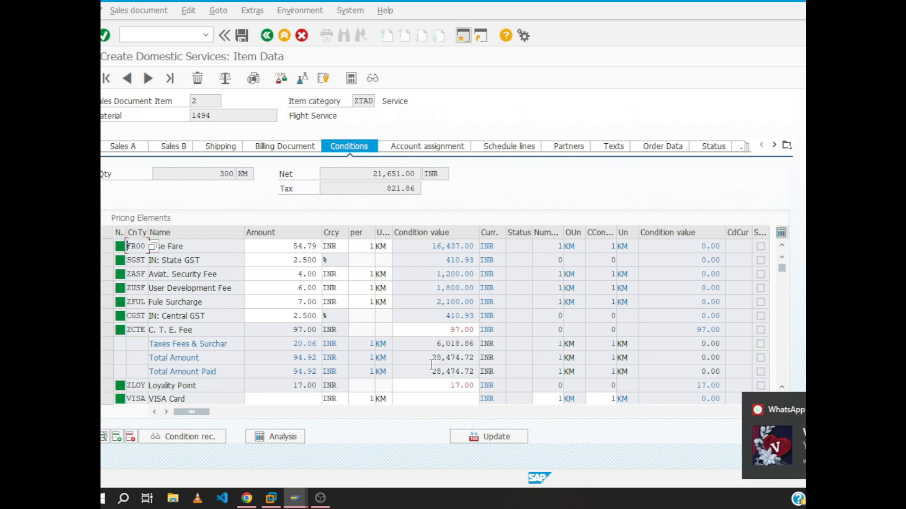
# - Try a condition value of 1 INR for the VISA Card condition and clear the entry again
pyautogui.scroll(-4, 430, 364)
pyautogui.click(427, 344)
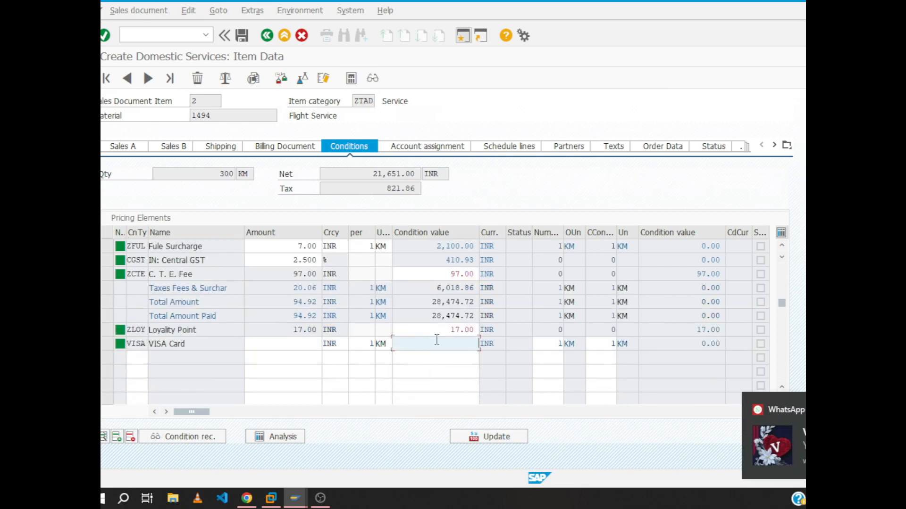
pyautogui.write('1')
pyautogui.press('Return')
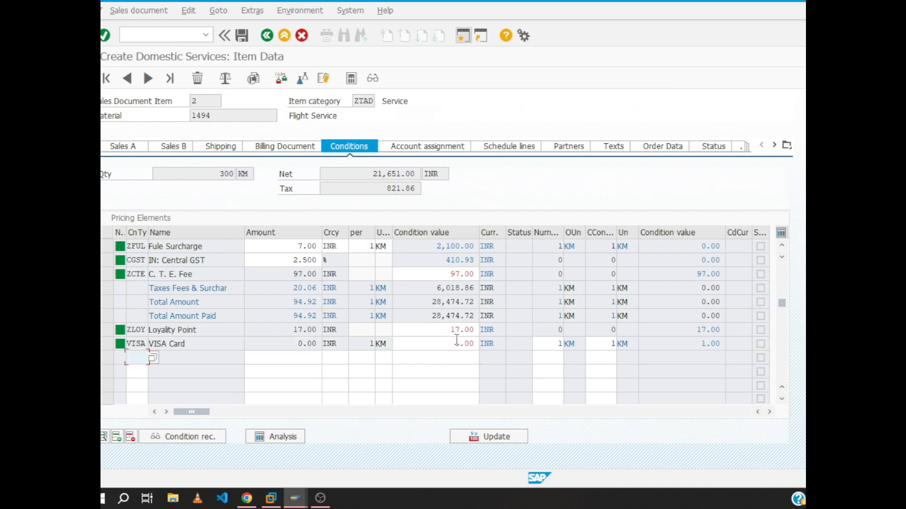
pyautogui.moveTo(471, 343); pyautogui.dragTo(435, 344)
pyautogui.press('BackSpace')
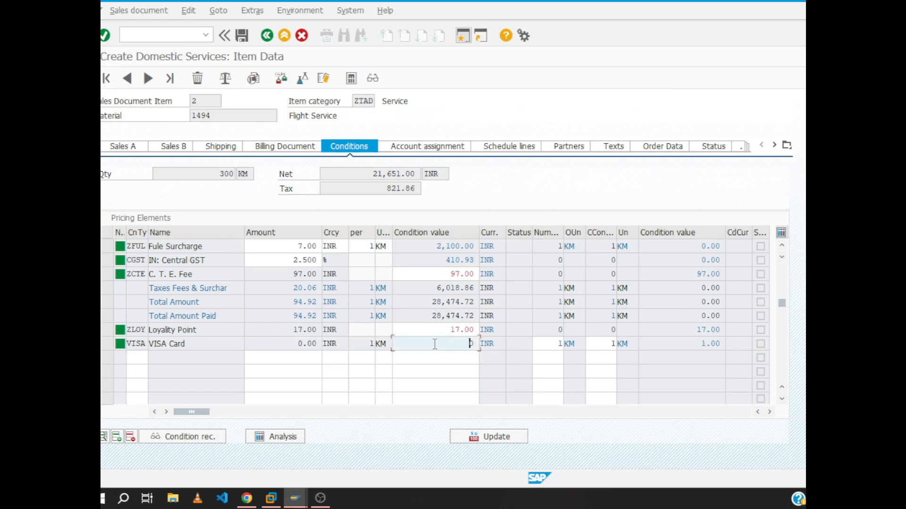
pyautogui.press('BackSpace')
# - Switch to the condition types session, return to the overview list and position it at condition type VISA
pyautogui.moveTo(295, 500)
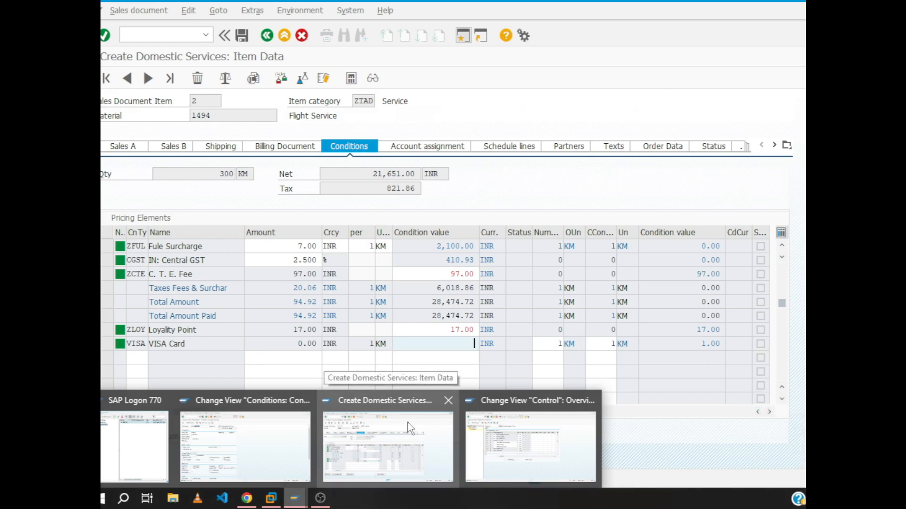
pyautogui.moveTo(473, 444)
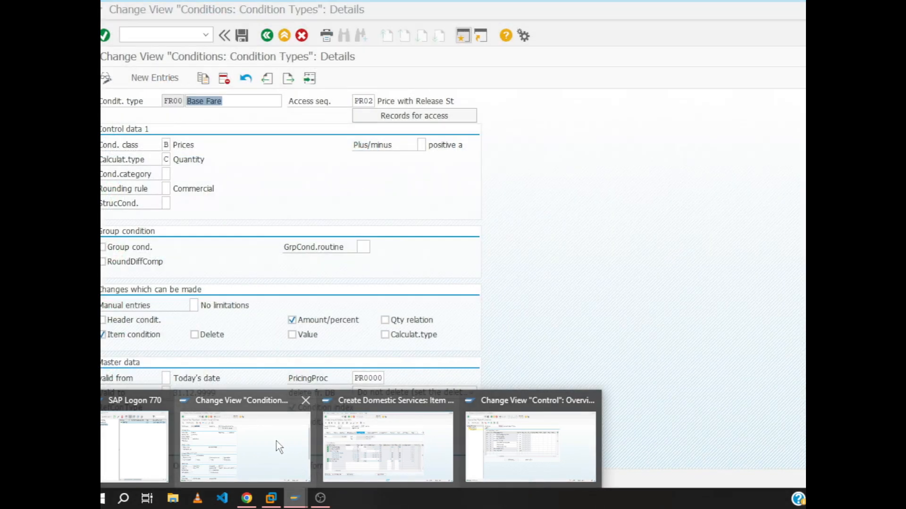
pyautogui.click(275, 441)
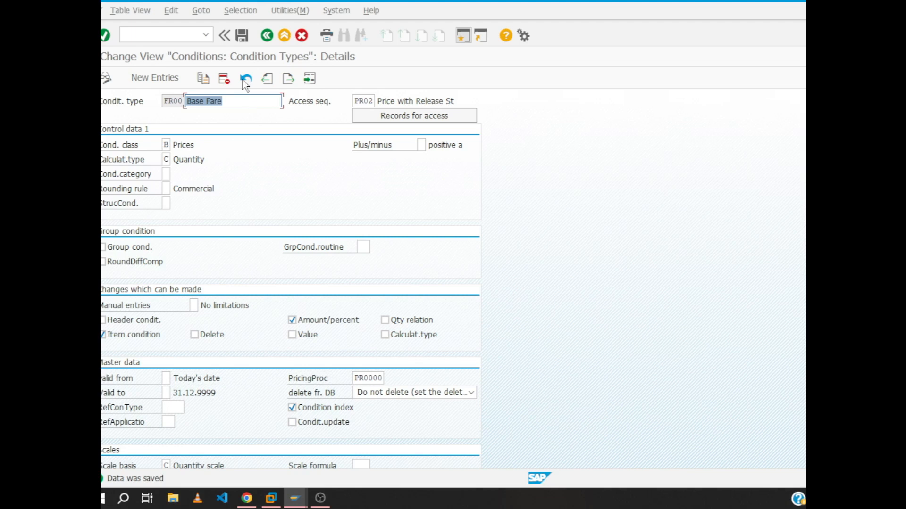
pyautogui.click(267, 36)
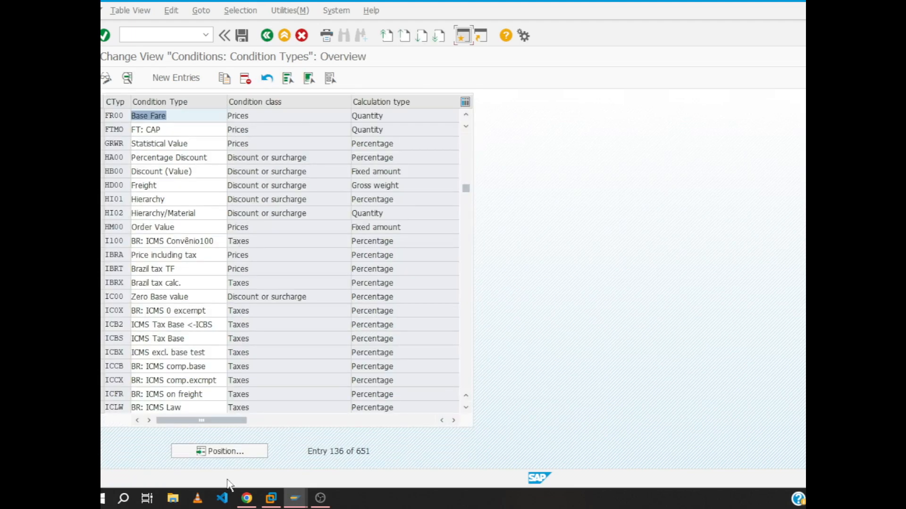
pyautogui.click(214, 457)
pyautogui.write('vi')
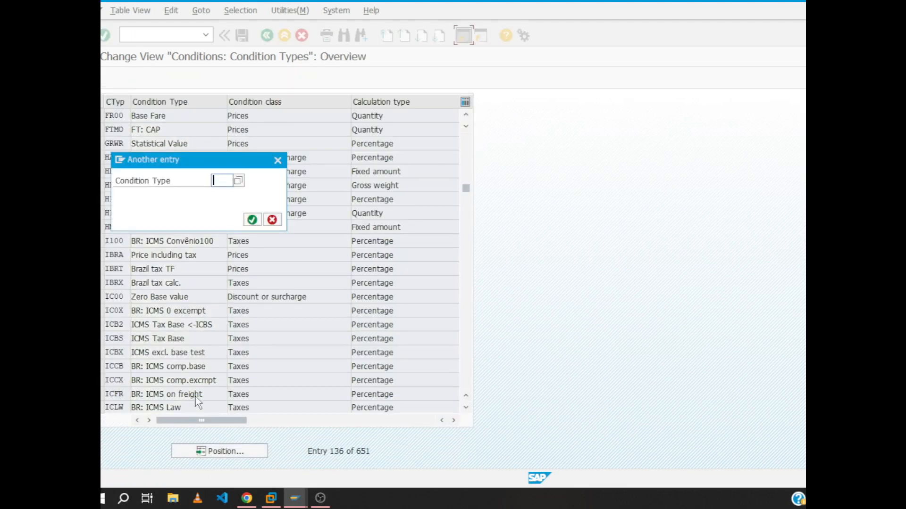
pyautogui.write('sa')
pyautogui.press('Return')
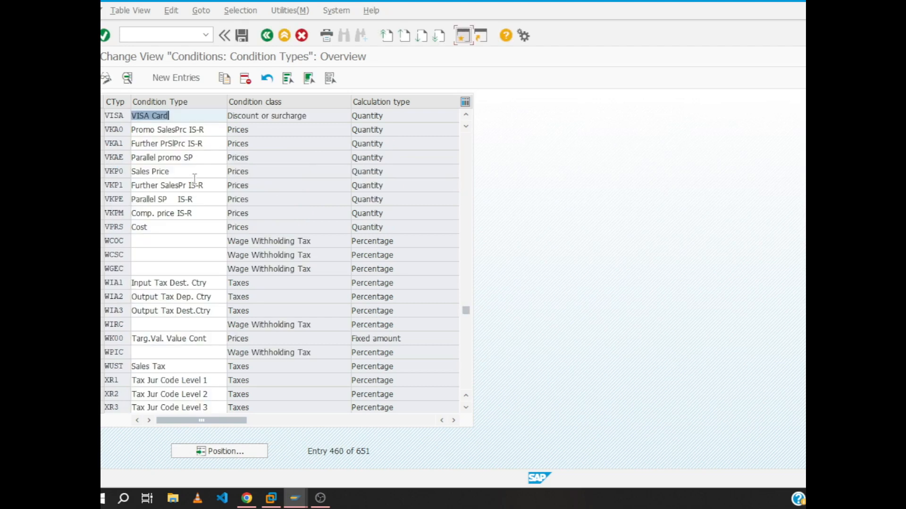
# - Open the details of the VISA Card condition type and switch to the Google Meet window showing the shared order
pyautogui.doubleClick(161, 115)
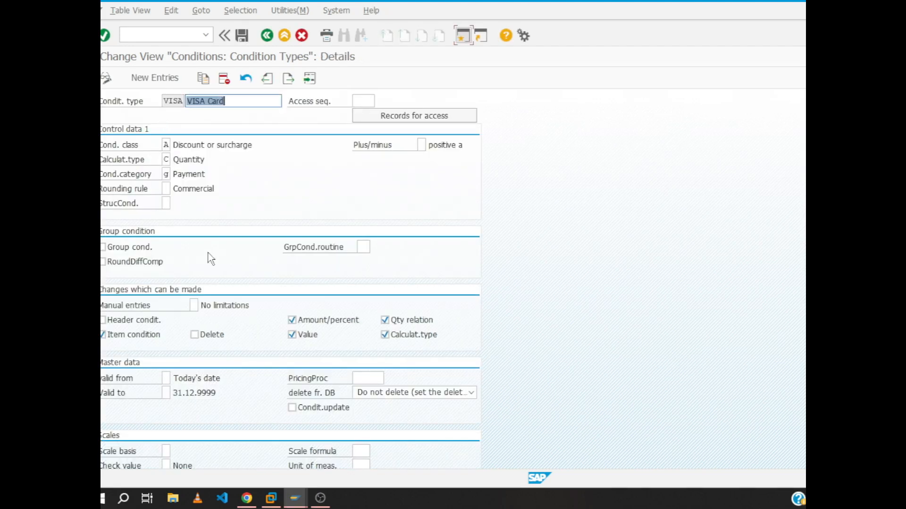
pyautogui.click(248, 454)
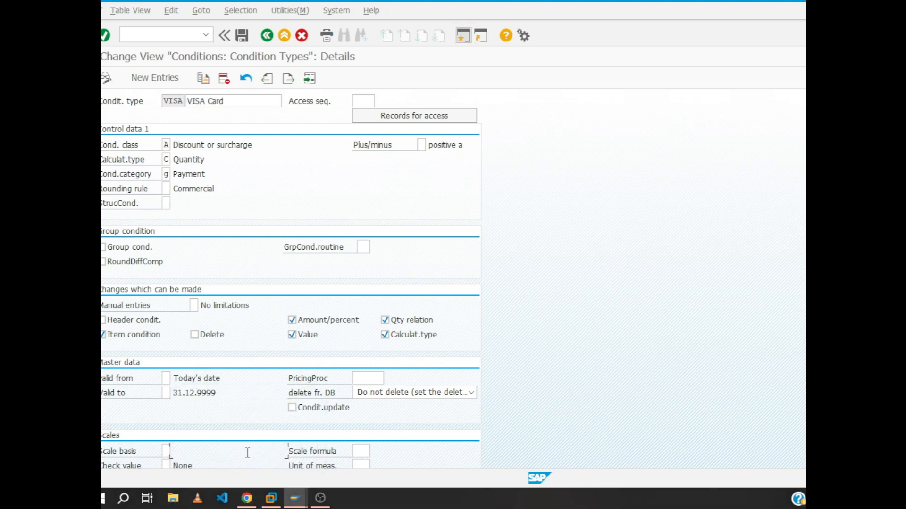
pyautogui.moveTo(256, 500)
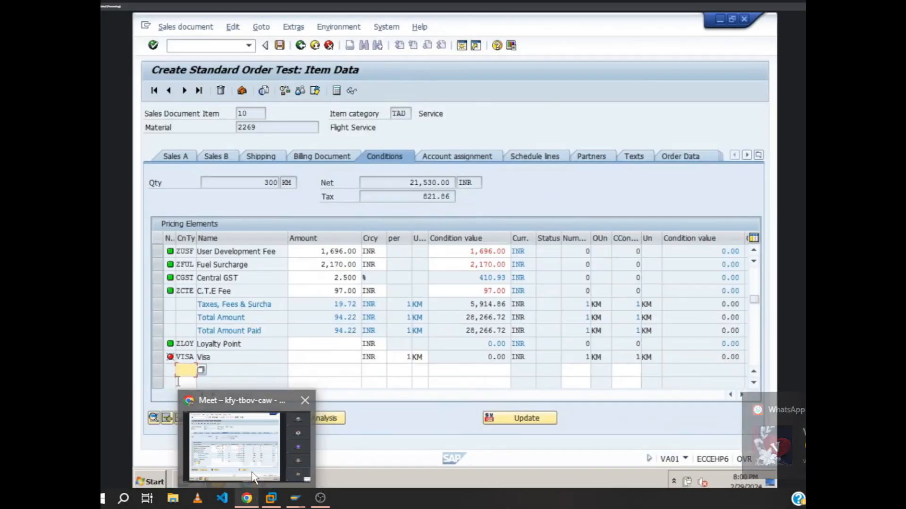
pyautogui.click(252, 474)
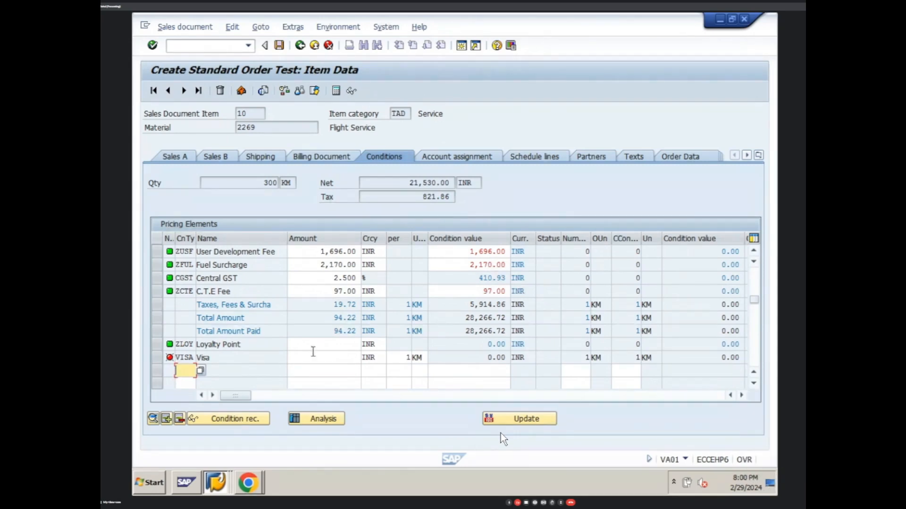
# - Set the ZLOY Loyalty Point amount to 17 INR and the Visa condition amount to 100 INR in the order item's pricing
pyautogui.click(319, 346)
pyautogui.write('17')
pyautogui.press('Return')
pyautogui.press('Return')
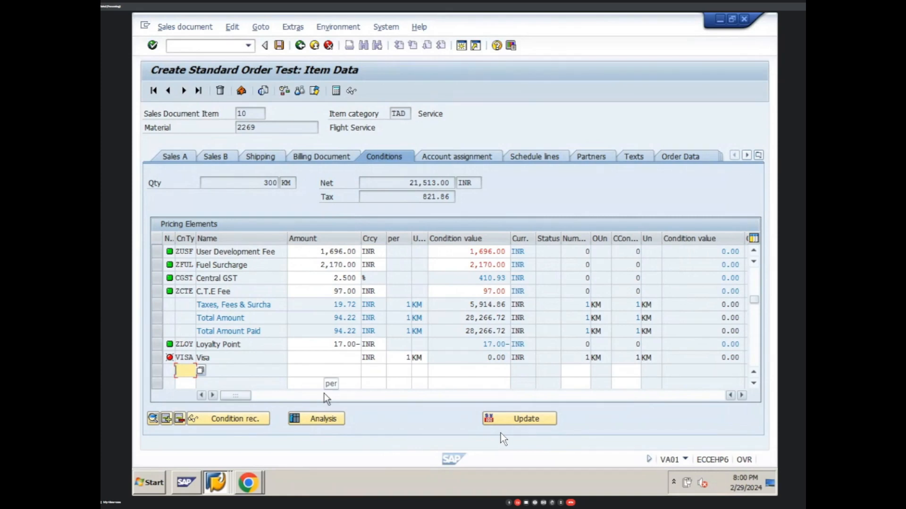
pyautogui.click(344, 358)
pyautogui.write('100')
pyautogui.press('Return')
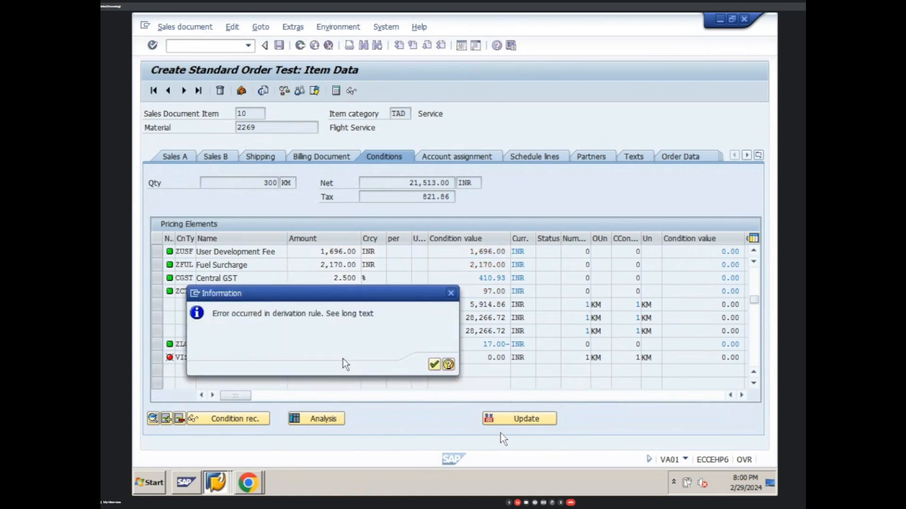
pyautogui.press('Return')
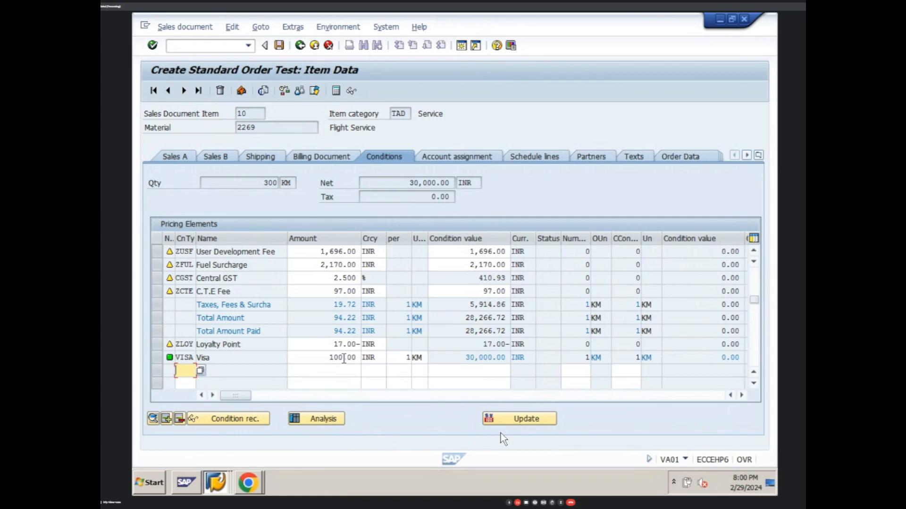
# - Switch to the condition types session and set the condition class of VISA to A, Discount or surcharge
pyautogui.click(216, 482)
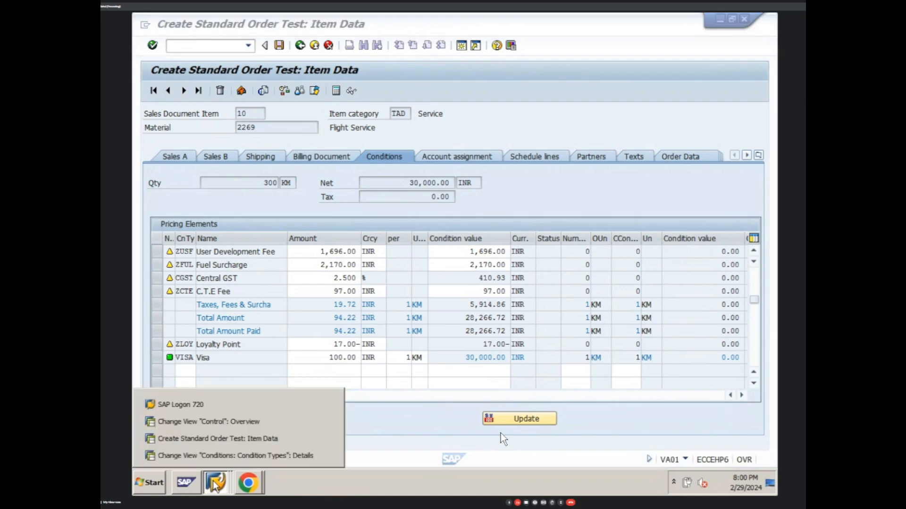
pyautogui.click(241, 422)
pyautogui.click(216, 482)
pyautogui.click(236, 456)
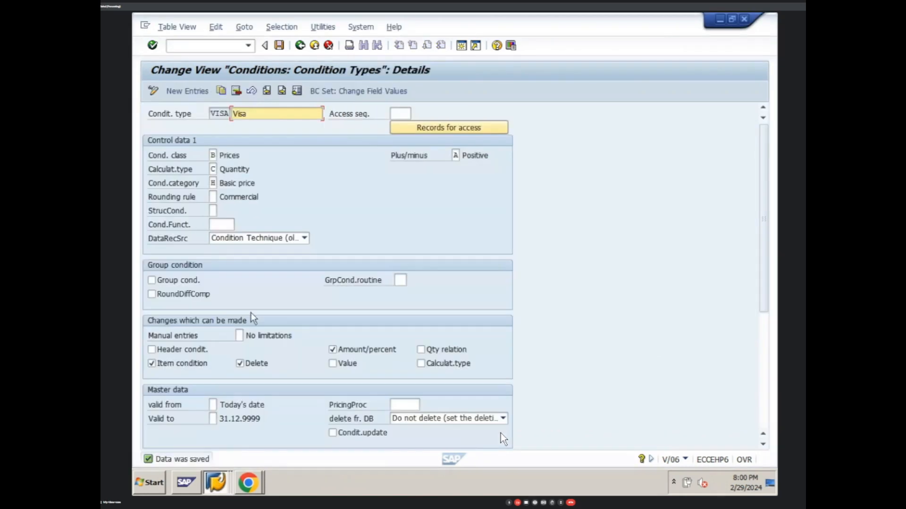
pyautogui.click(212, 156)
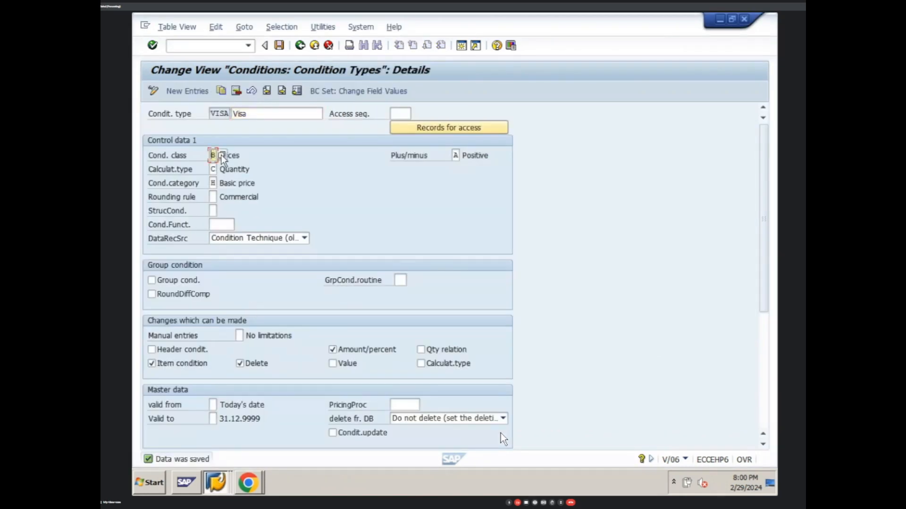
pyautogui.click(222, 157)
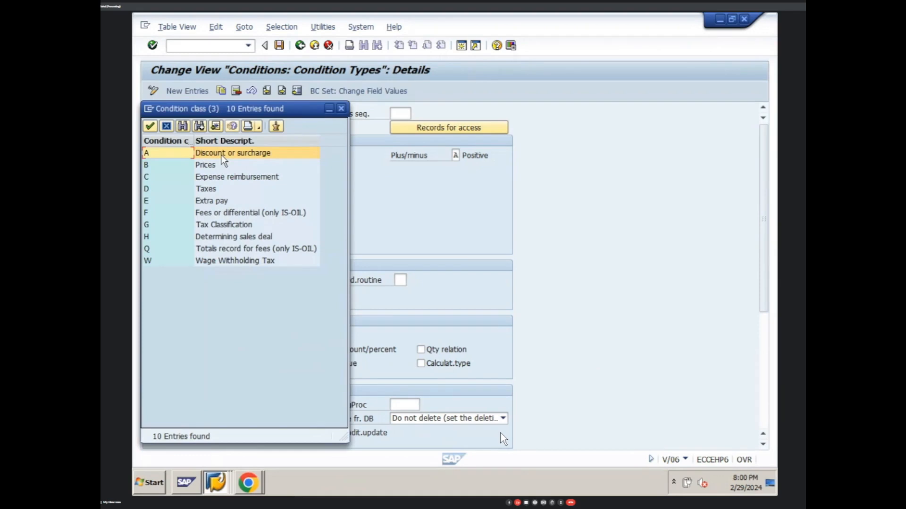
pyautogui.doubleClick(221, 154)
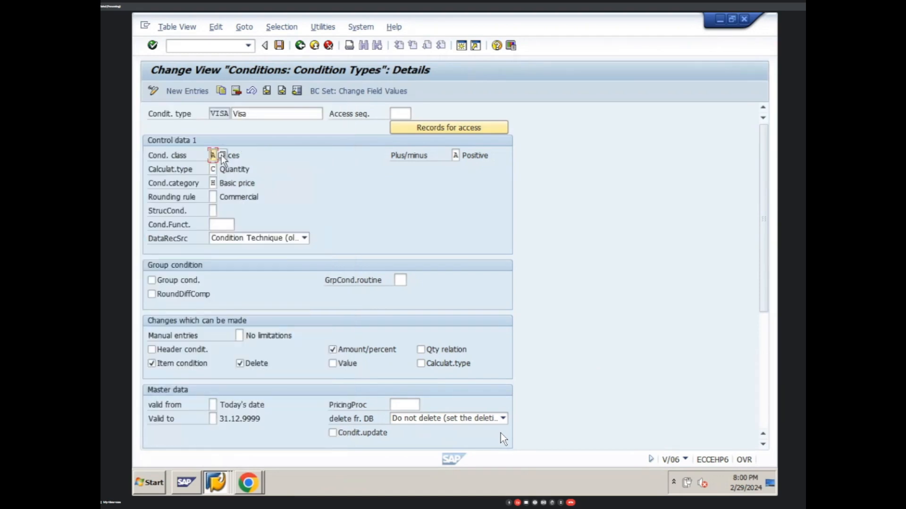
pyautogui.press('Return')
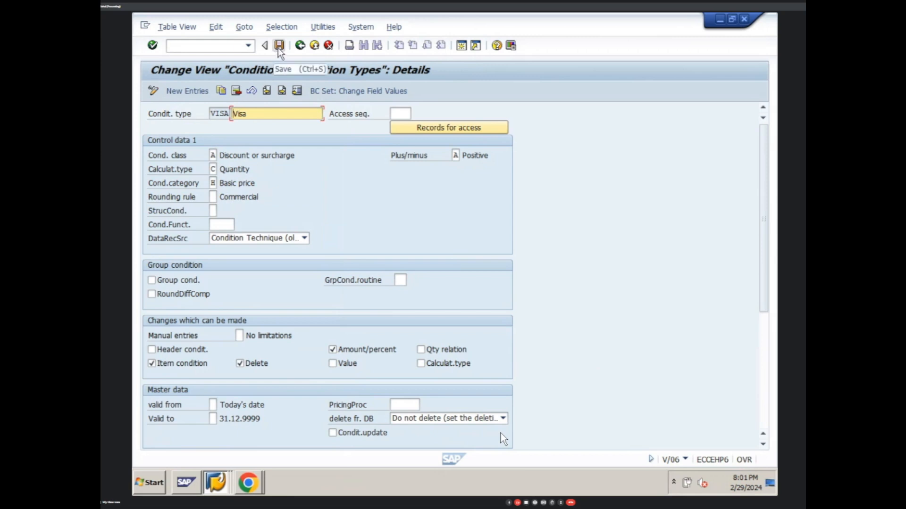
# - Clear the condition category of condition type VISA and save the condition type
pyautogui.click(212, 183)
pyautogui.press('Delete')
pyautogui.press('Return')
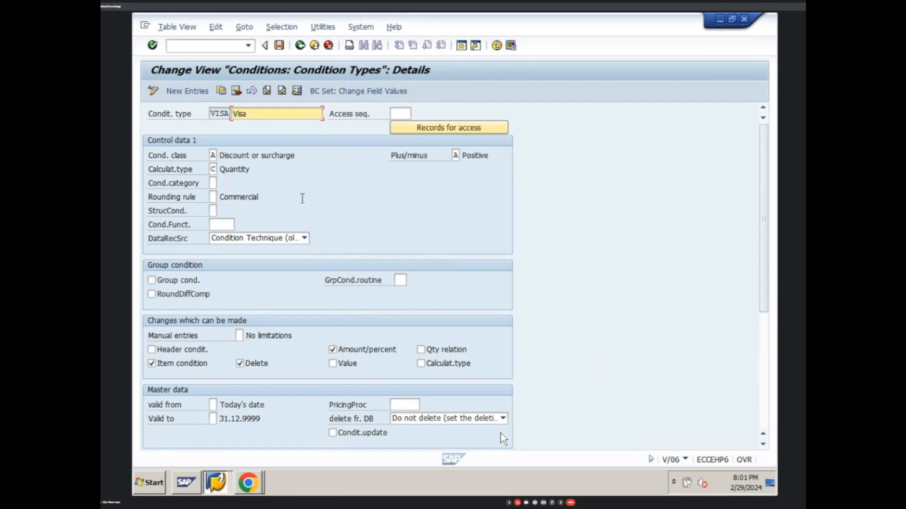
pyautogui.click(279, 46)
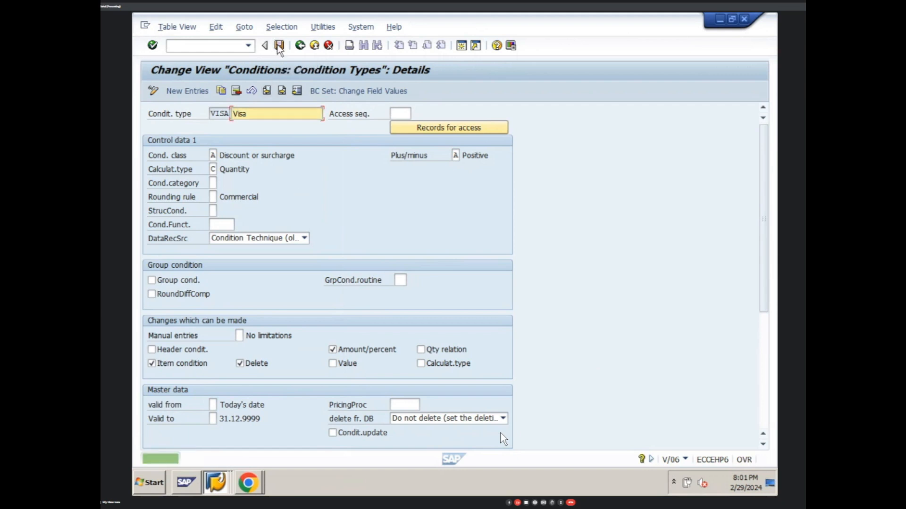
# - Return the test order from its item data to the overview and go back to the VISA condition type details
pyautogui.click(224, 483)
pyautogui.click(241, 437)
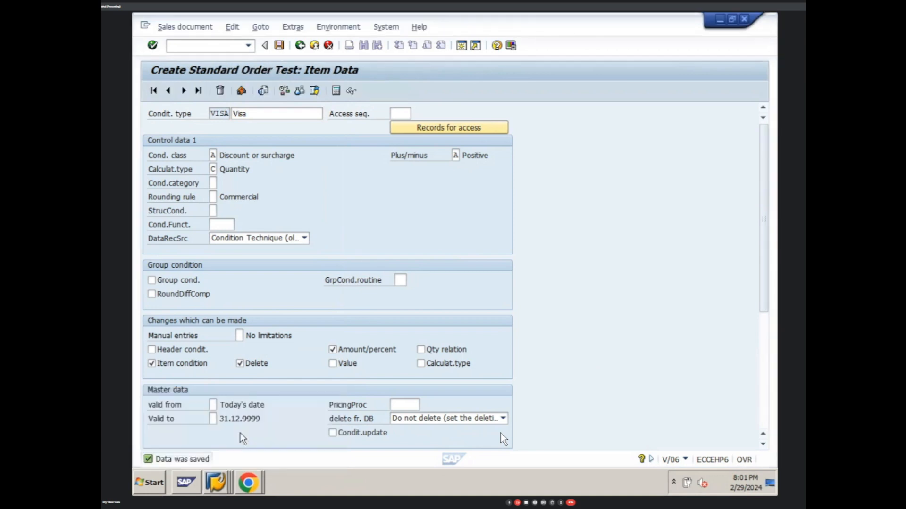
pyautogui.click(298, 46)
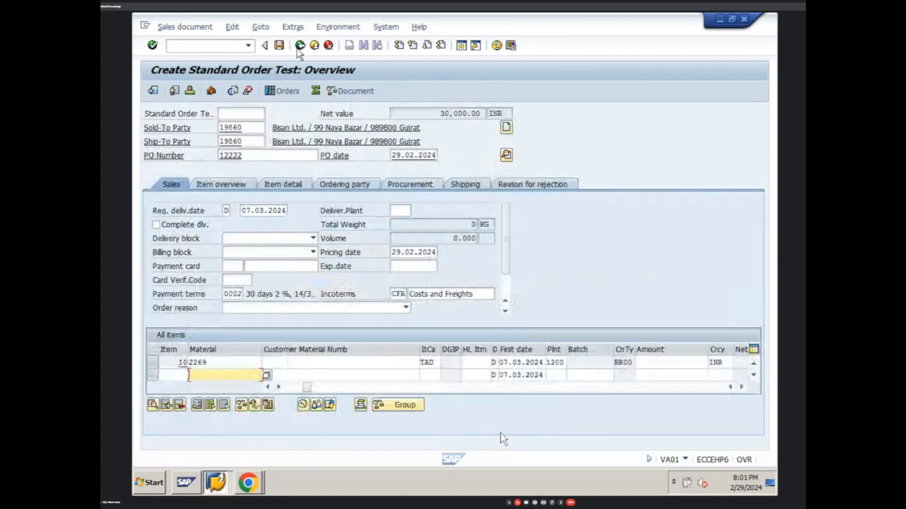
pyautogui.click(216, 482)
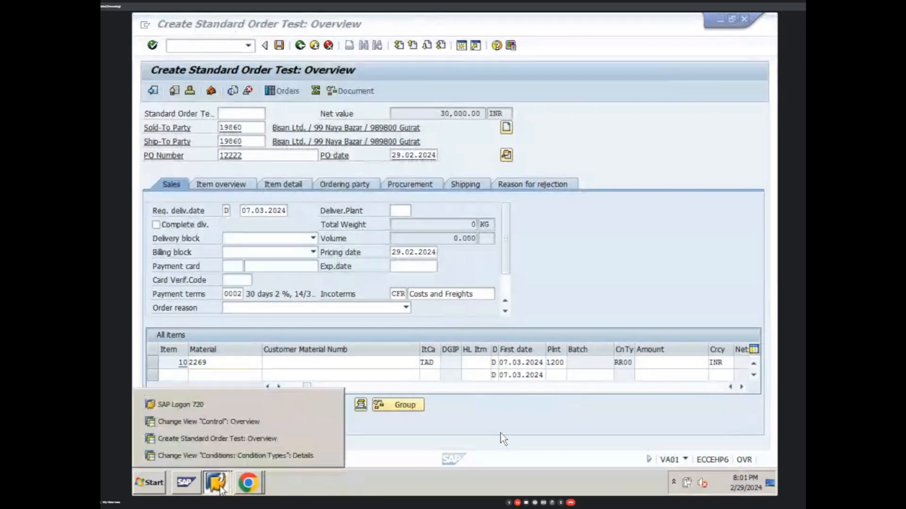
pyautogui.click(237, 456)
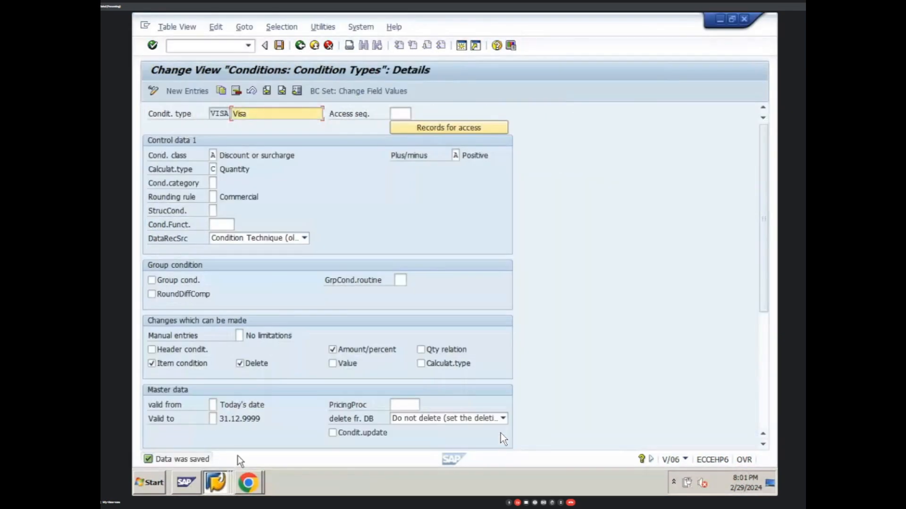
# - In pricing procedure ZRVAA3, set the From reference of Visa step 130 to 10, mark the step as statistical and save
pyautogui.click(216, 482)
pyautogui.click(234, 427)
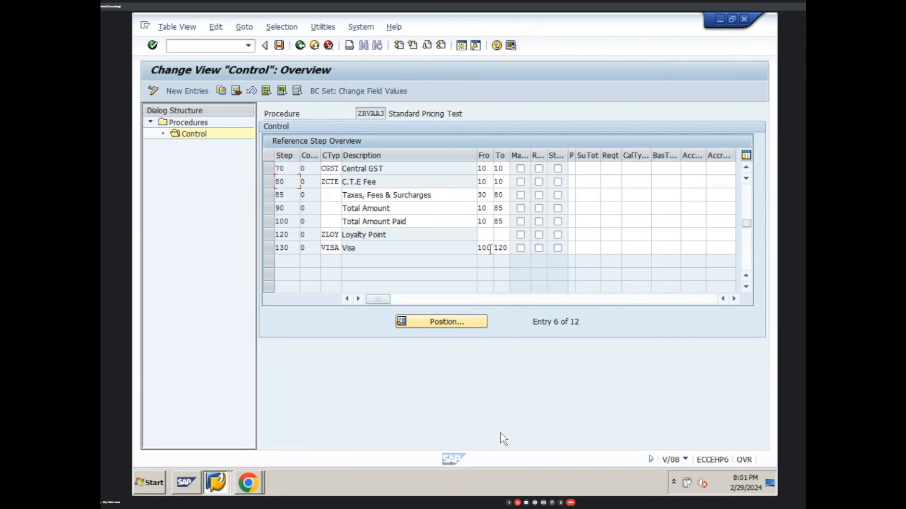
pyautogui.click(491, 248)
pyautogui.press('BackSpace')
pyautogui.press('BackSpace')
pyautogui.press('BackSpace')
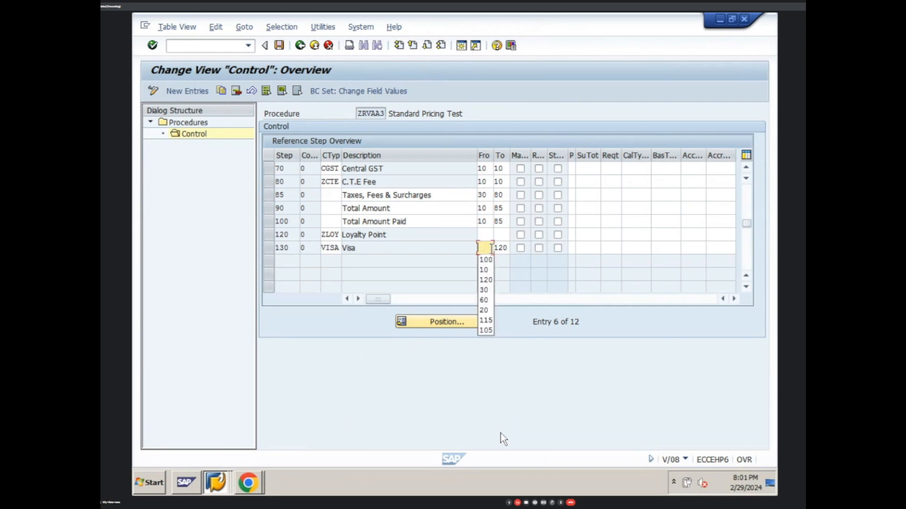
pyautogui.write('10')
pyautogui.press('Escape')
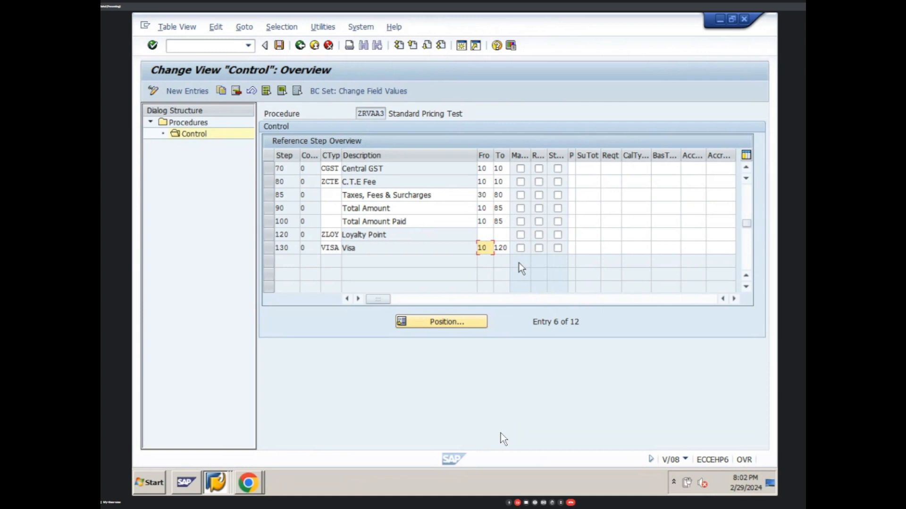
pyautogui.click(558, 248)
pyautogui.click(280, 45)
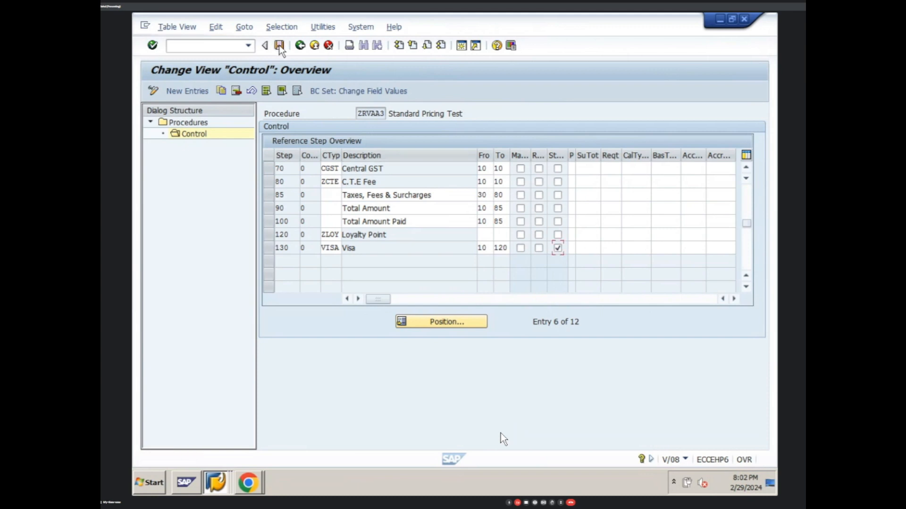
# - Leave the test order without saving and start creating a sales order with transaction VA01
pyautogui.click(218, 483)
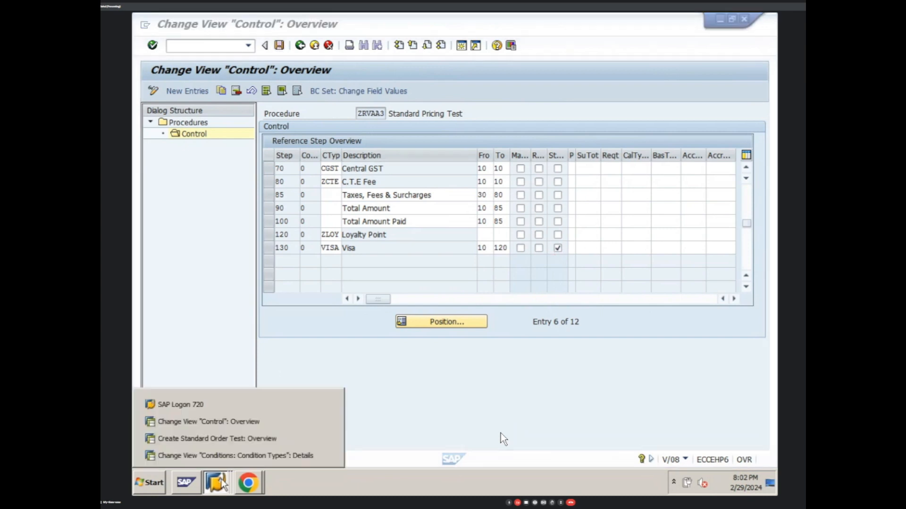
pyautogui.click(244, 439)
pyautogui.click(314, 45)
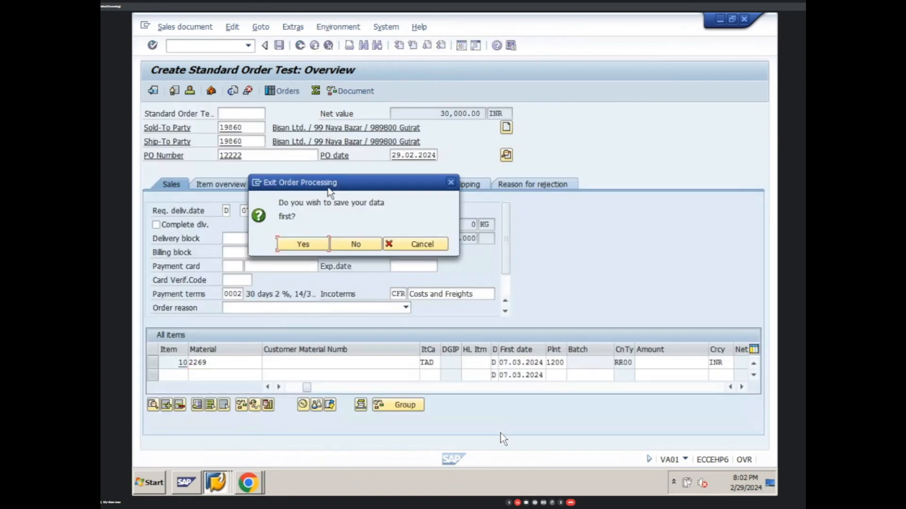
pyautogui.click(351, 243)
pyautogui.write('va01')
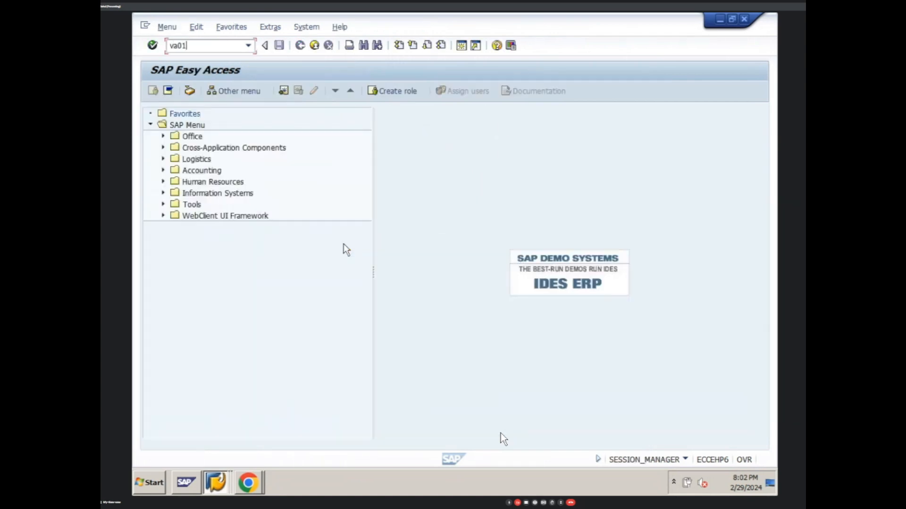
pyautogui.press('Return')
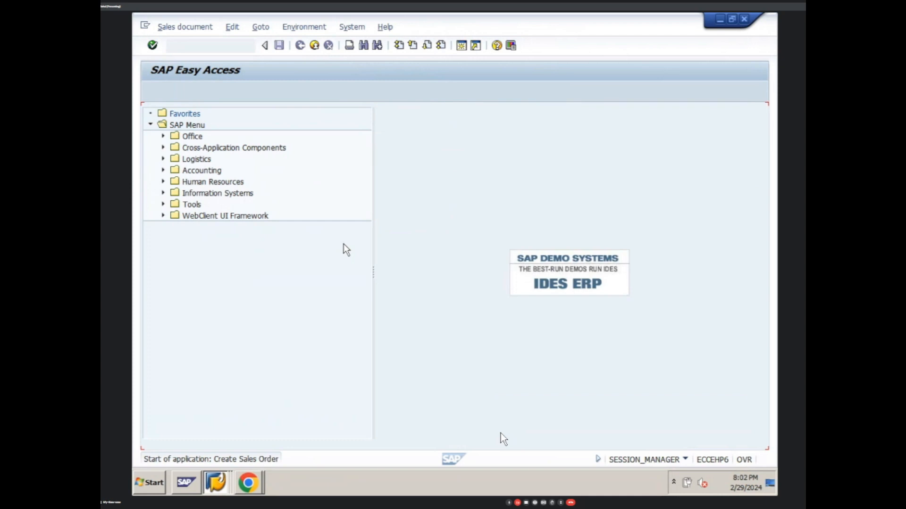
# - Enter the sold-to party number, accept the preselected ship-to party and fill in the PO number
pyautogui.press('Down')
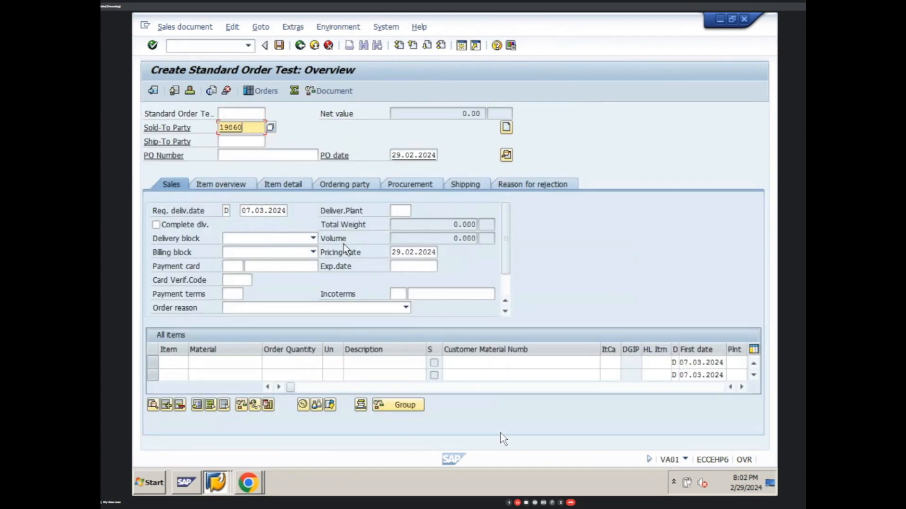
pyautogui.press('Return')
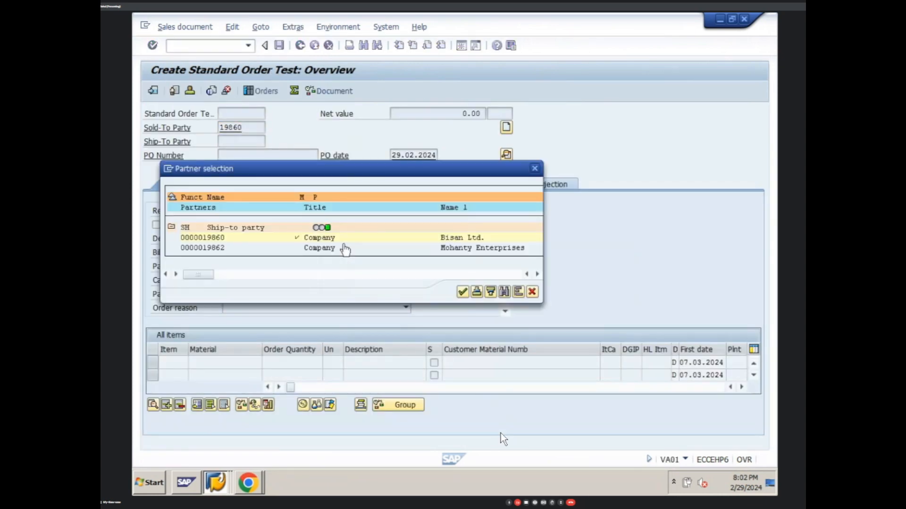
pyautogui.press('Return')
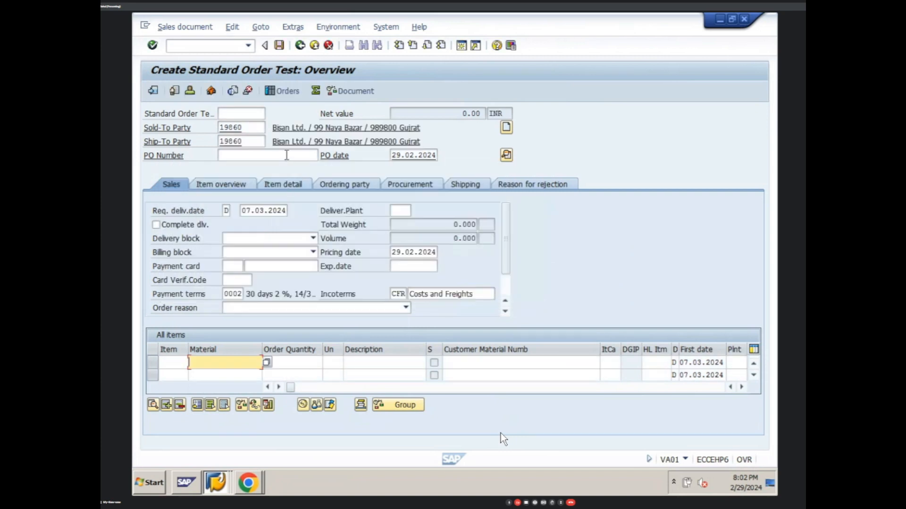
pyautogui.click(286, 156)
pyautogui.press('Down')
pyautogui.press('Return')
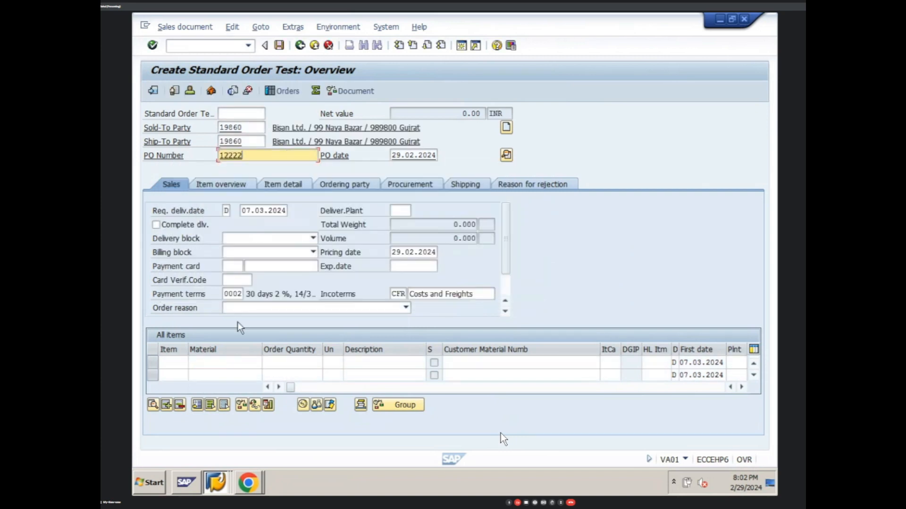
# - Add an order item for material 2269 with a quantity of 300 and acknowledge the information message
pyautogui.click(227, 363)
pyautogui.click(228, 375)
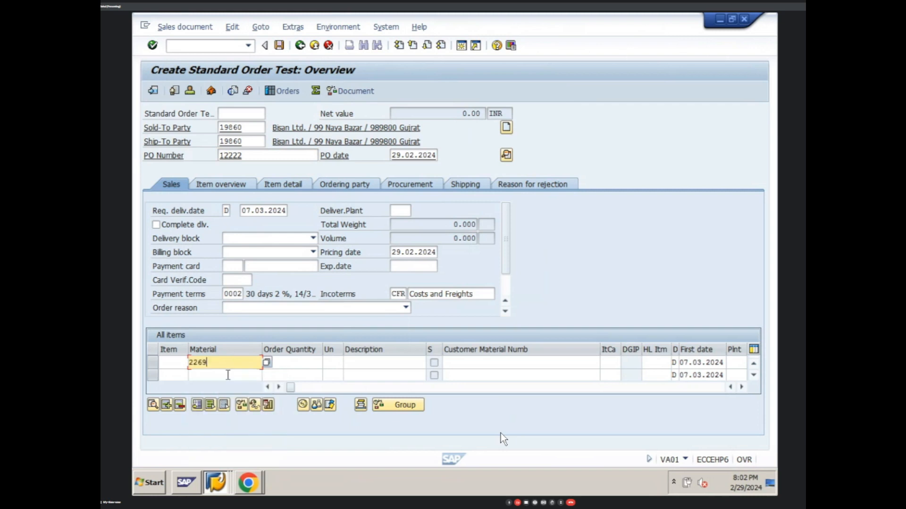
pyautogui.press('Tab')
pyautogui.write('300')
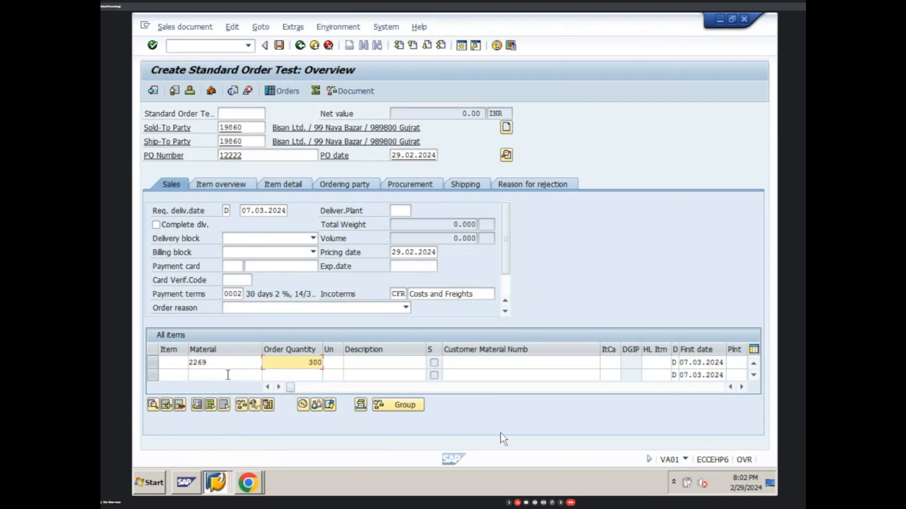
pyautogui.press('Return')
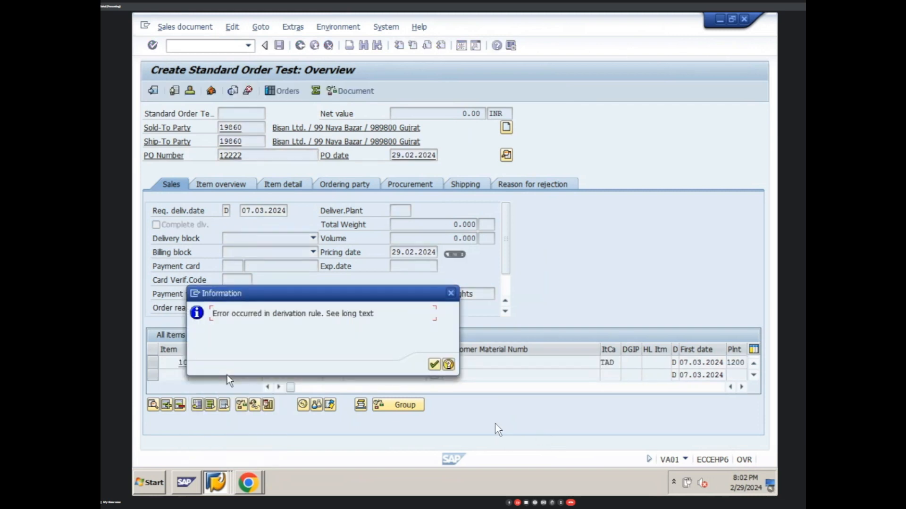
pyautogui.press('Return')
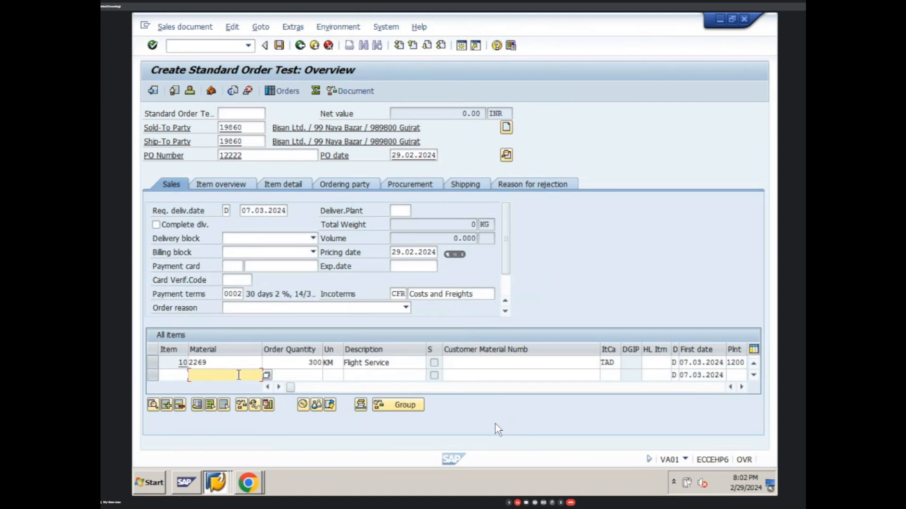
# - Enter an RR00 price of 54.79 INR for the flight service item in the test order
pyautogui.click(742, 387)
pyautogui.click(742, 387)
pyautogui.click(741, 387)
pyautogui.click(741, 388)
pyautogui.click(693, 364)
pyautogui.write('54.7')
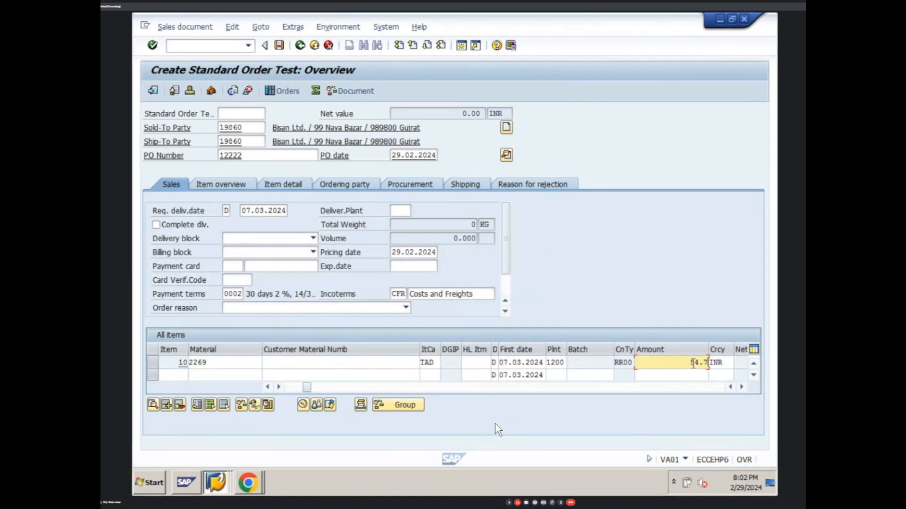
pyautogui.write('9')
pyautogui.press('Return')
pyautogui.press('Return')
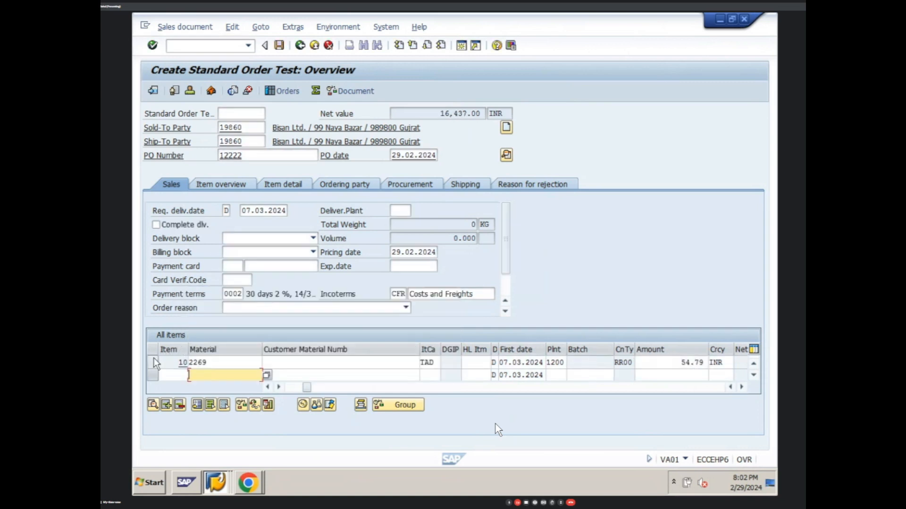
# - In the item's pricing conditions, set State GST to 2.5% and the Aviation Security Fee to 1,130 INR
pyautogui.click(303, 404)
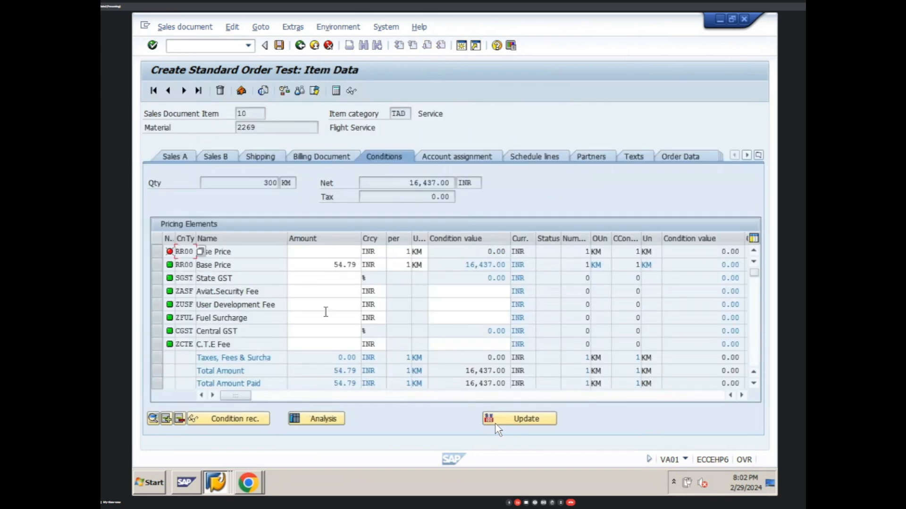
pyautogui.click(330, 281)
pyautogui.write('2.')
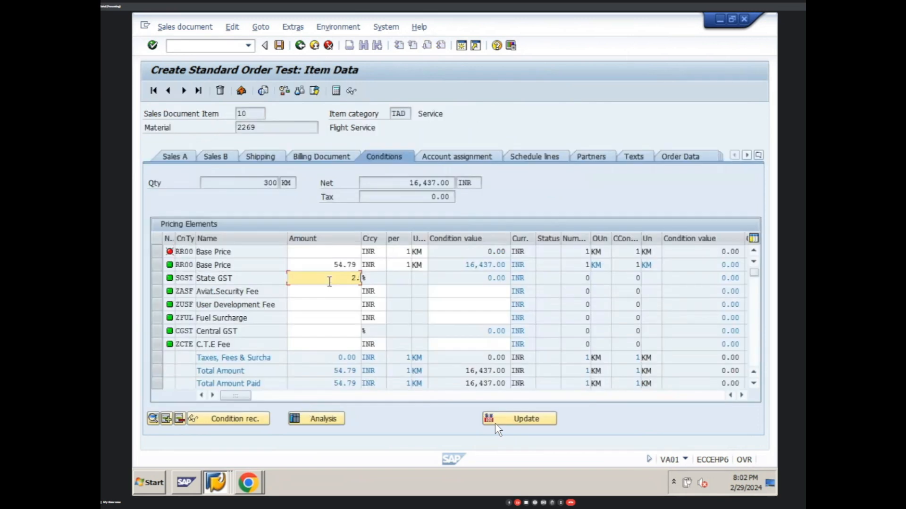
pyautogui.write('5')
pyautogui.press('Return')
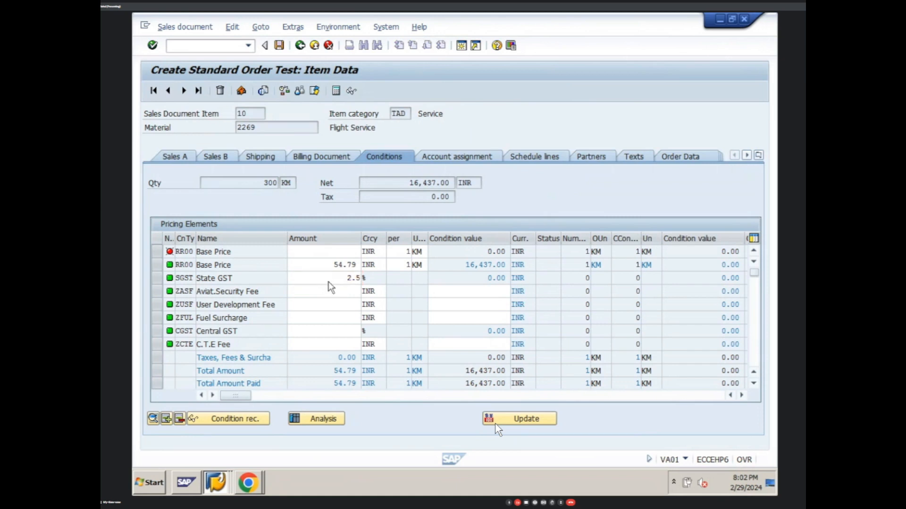
pyautogui.press('Return')
pyautogui.click(329, 291)
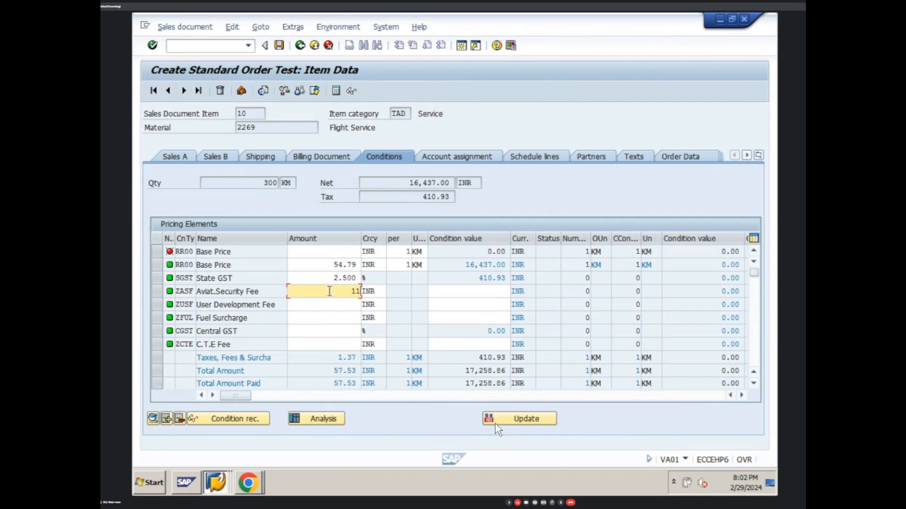
pyautogui.press('Return')
pyautogui.press('Return')
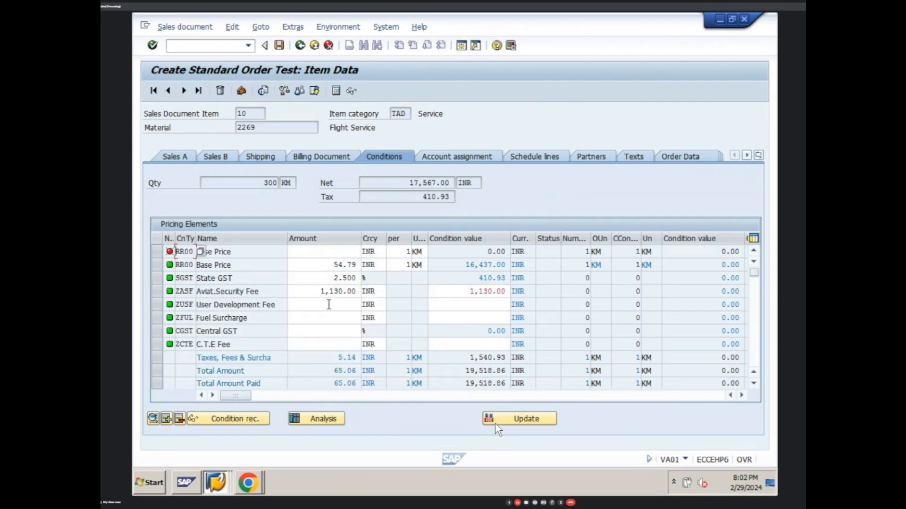
# - Set the item's User Development Fee to 1696 INR and its Fuel Surcharge to 2170 INR
pyautogui.click(329, 304)
pyautogui.write('1696')
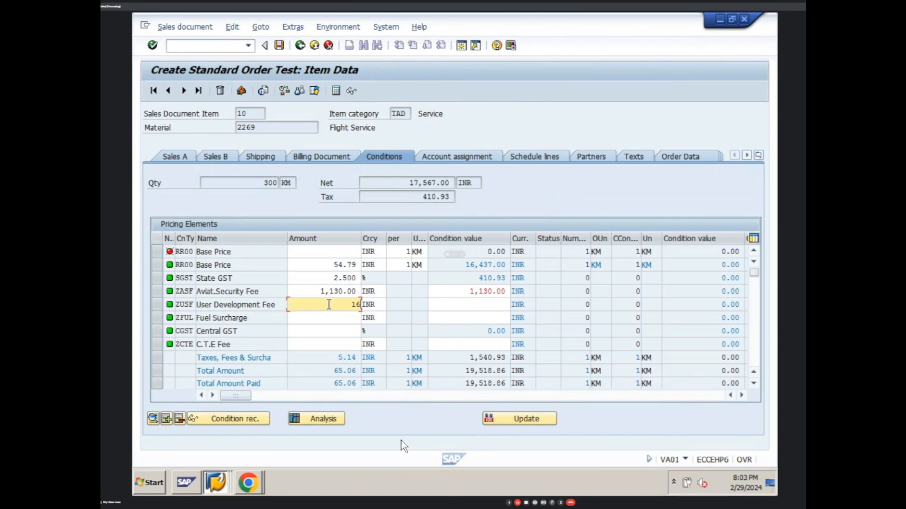
pyautogui.press('Return')
pyautogui.press('Return')
pyautogui.click(333, 320)
pyautogui.write('2170')
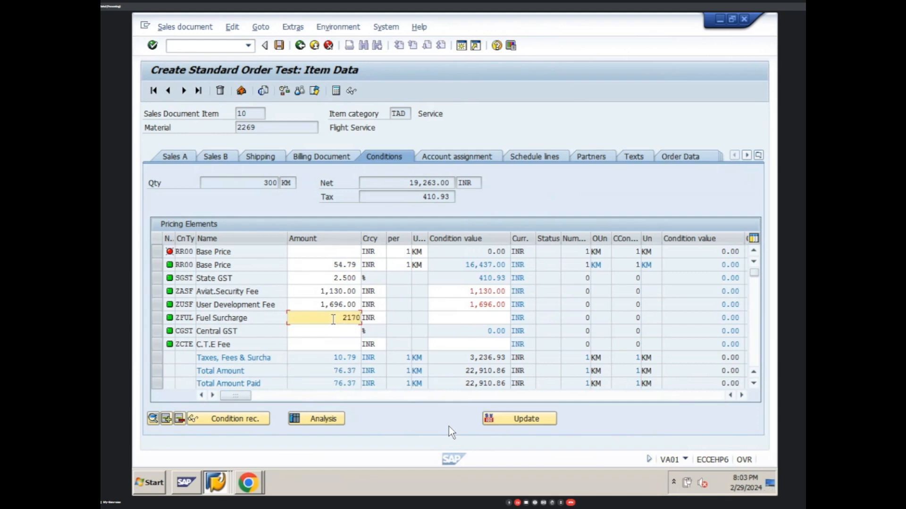
pyautogui.press('Return')
pyautogui.press('Return')
# - Set the item's Central GST to 2.5% and its C.T.E Fee to 97 INR
pyautogui.click(333, 330)
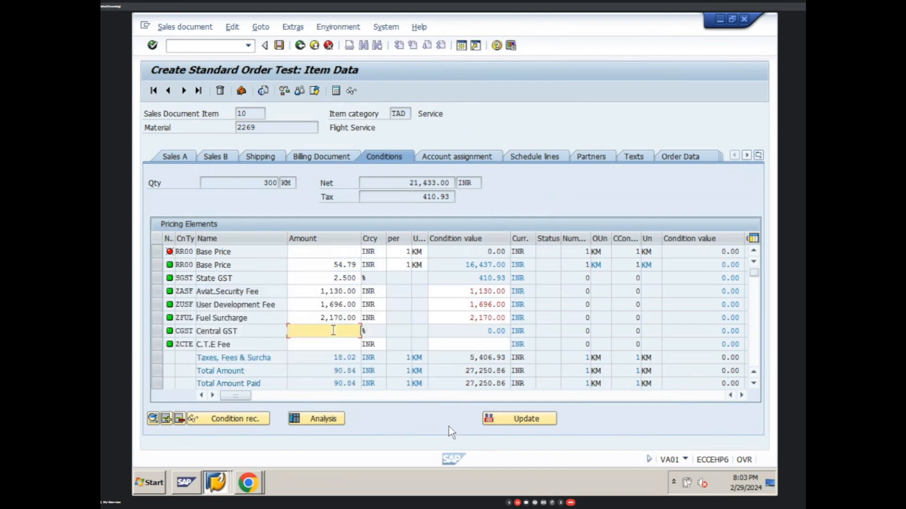
pyautogui.write('2.5')
pyautogui.press('Return')
pyautogui.press('Return')
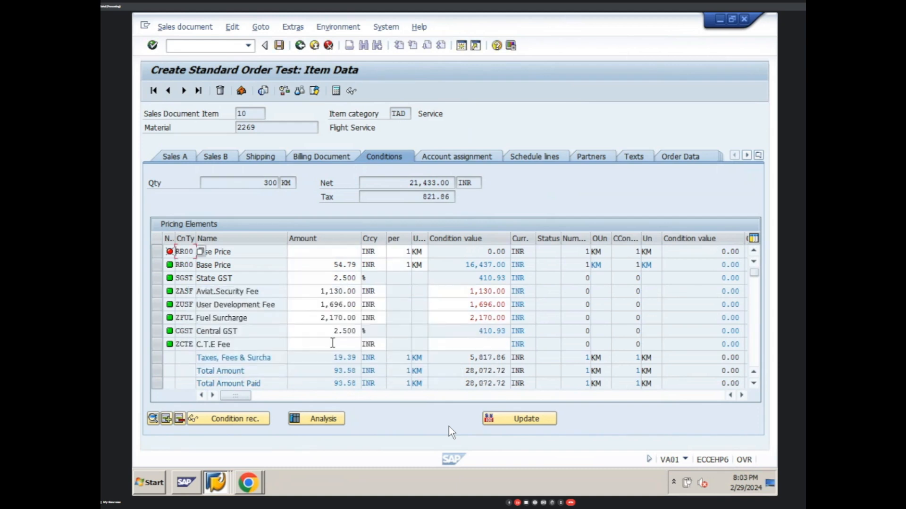
pyautogui.click(333, 344)
pyautogui.write('97')
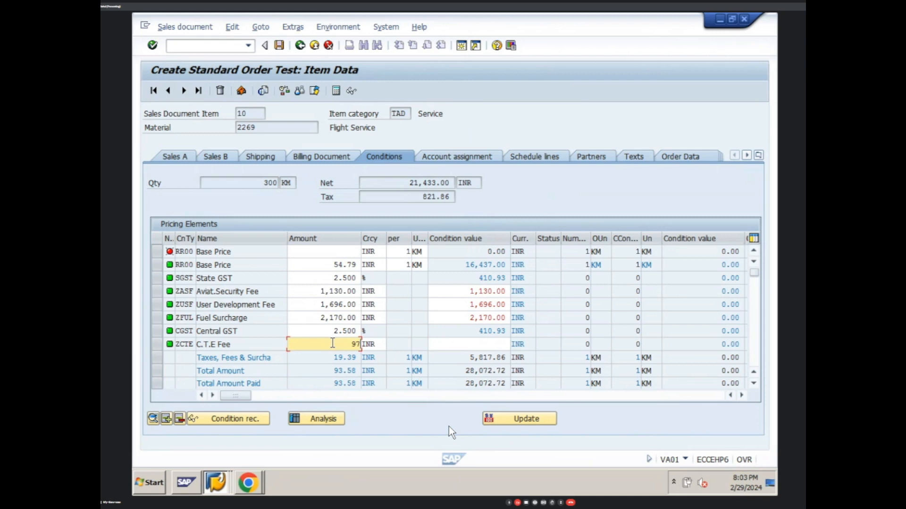
pyautogui.press('Return')
pyautogui.press('Return')
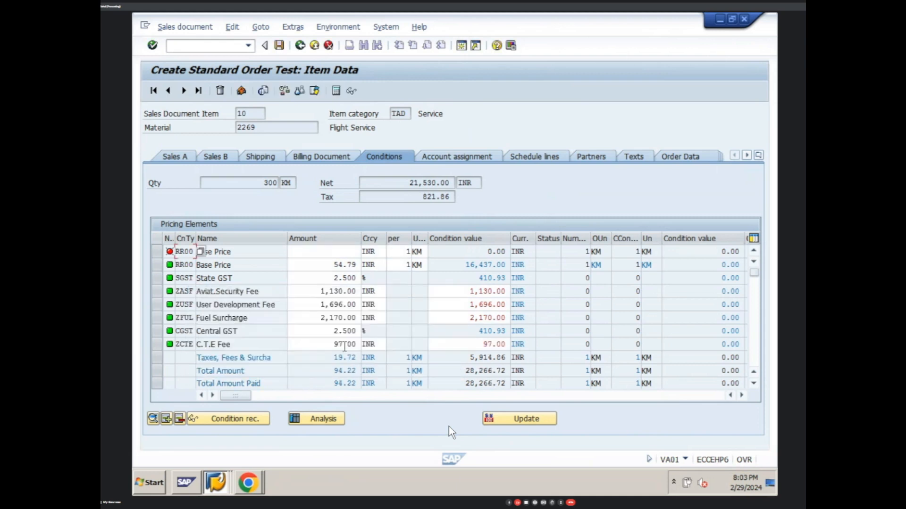
# - Set the item's Loyalty Point condition to 17 INR
pyautogui.click(753, 383)
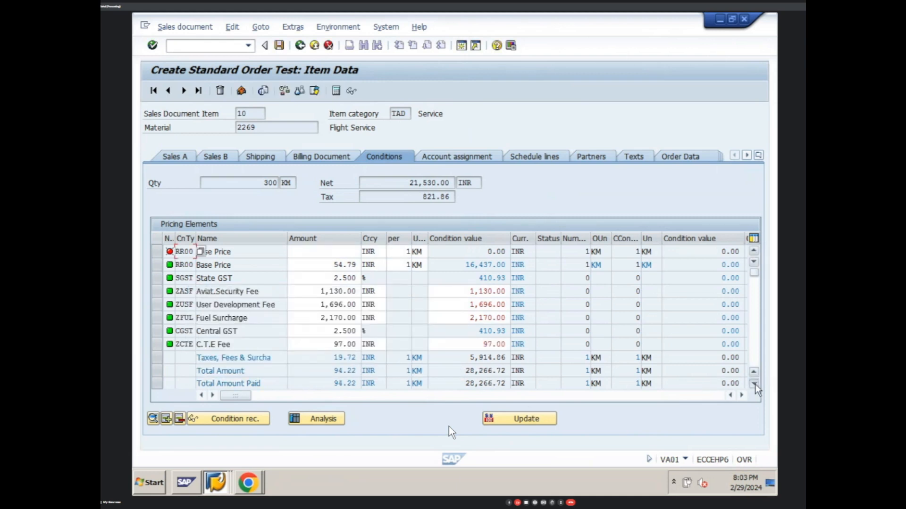
pyautogui.click(755, 384)
pyautogui.click(754, 384)
pyautogui.click(755, 384)
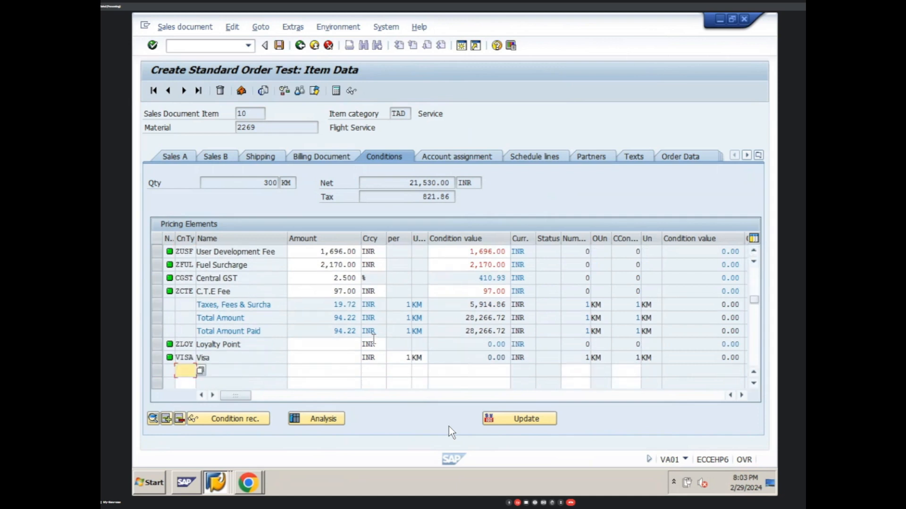
pyautogui.click(345, 342)
pyautogui.write('17')
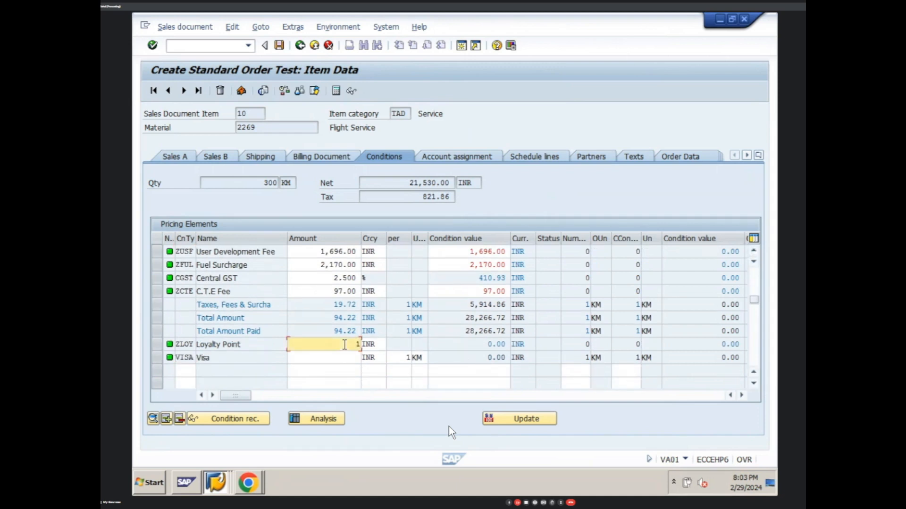
pyautogui.press('Return')
pyautogui.press('Return')
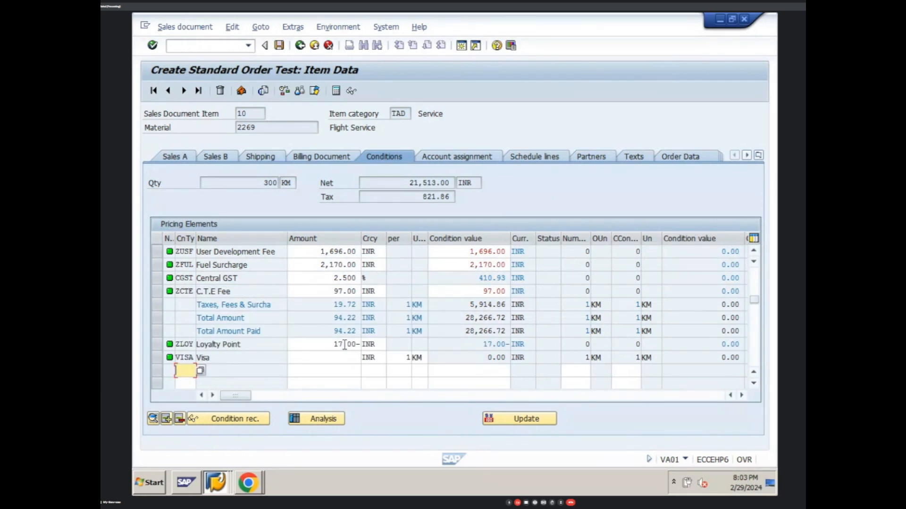
# - Switch to the control overview of pricing procedure FRVAA1 and examine subtotal steps 85, 90 and 100 by selecting and deselecting them
pyautogui.press('super')
pyautogui.moveTo(295, 498)
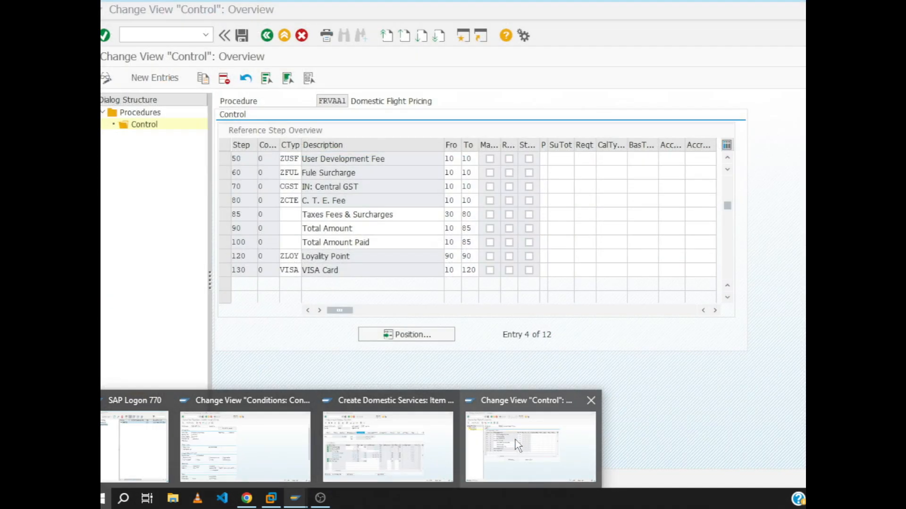
pyautogui.click(515, 440)
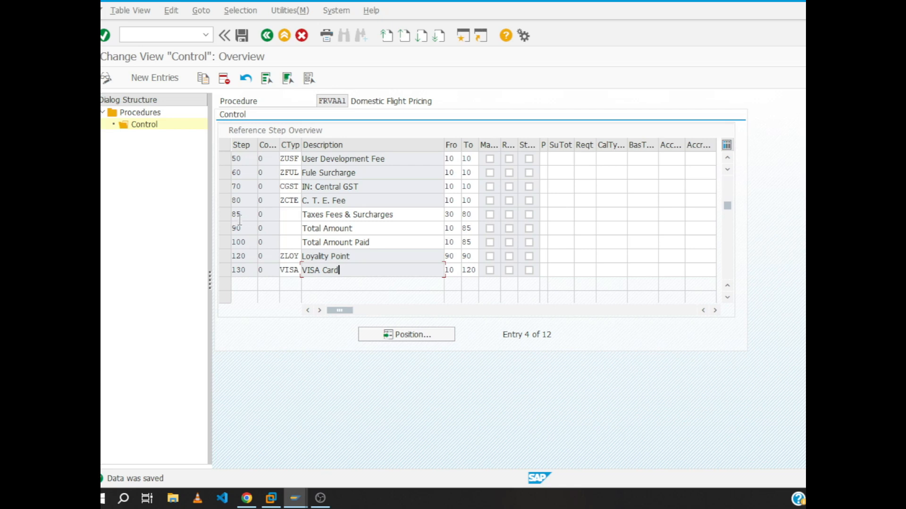
pyautogui.click(224, 215)
pyautogui.click(224, 229)
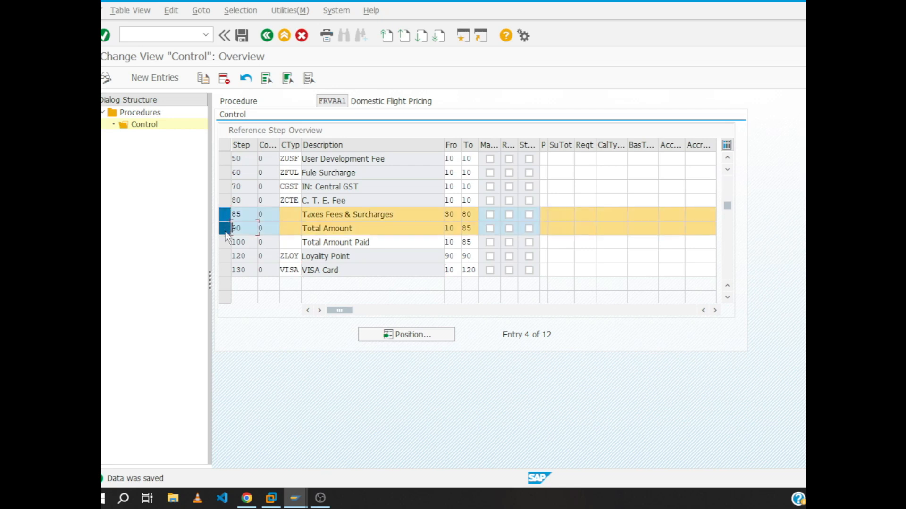
pyautogui.click(226, 240)
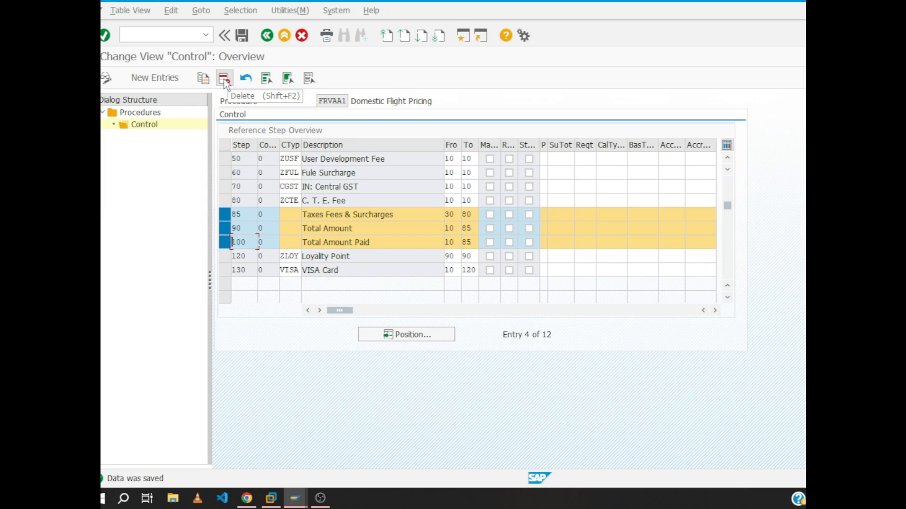
pyautogui.click(225, 214)
pyautogui.click(224, 229)
pyautogui.click(224, 242)
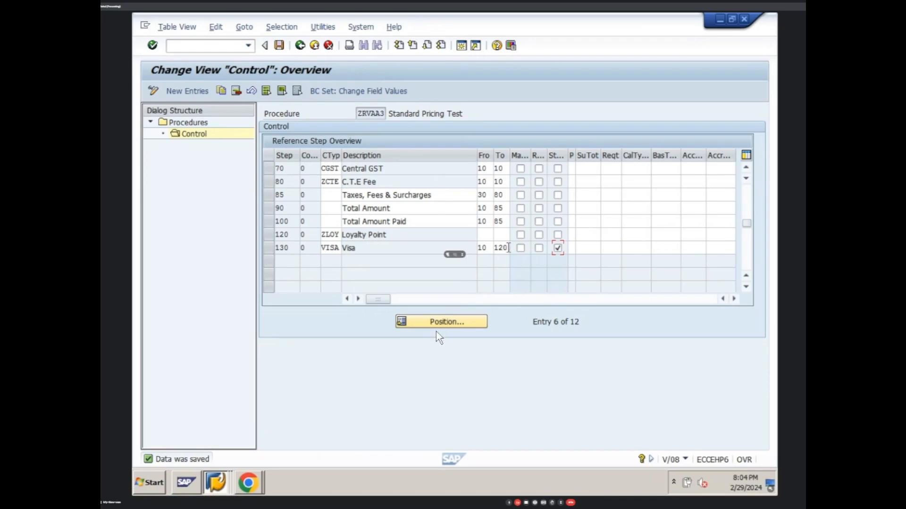
# - Review the reference steps of pricing procedure ZRVAA3 from Base Price through Visa
pyautogui.click(746, 168)
pyautogui.click(746, 168)
pyautogui.click(746, 168)
pyautogui.click(746, 168)
pyautogui.click(746, 168)
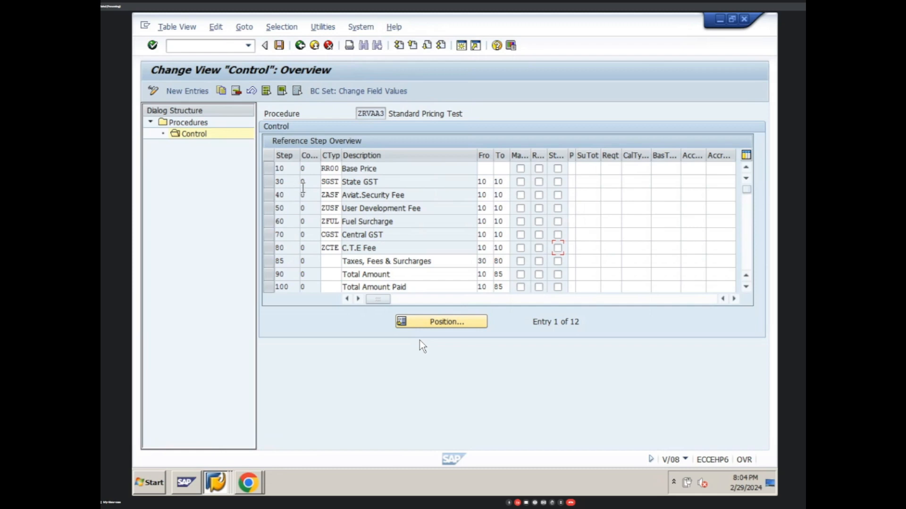
pyautogui.click(745, 287)
pyautogui.click(745, 288)
pyautogui.click(745, 288)
pyautogui.click(745, 287)
pyautogui.click(746, 287)
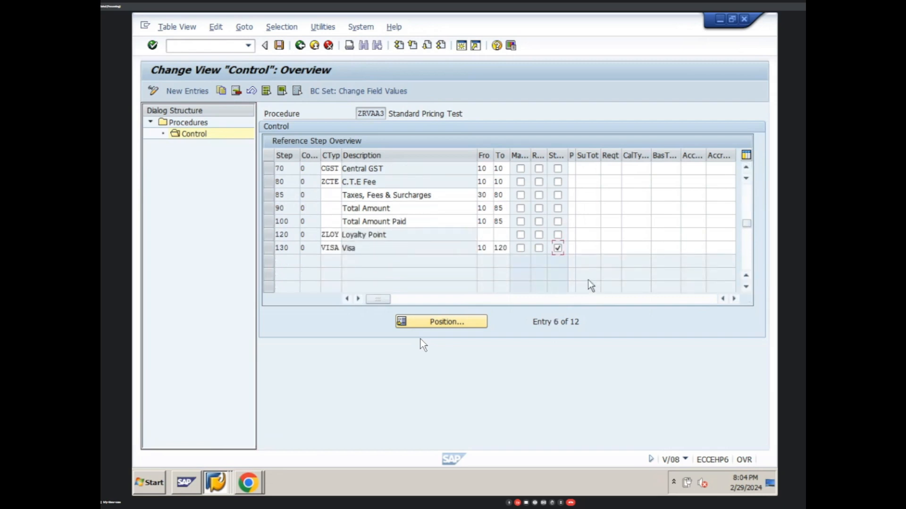
# - Set the To reference of Visa step 130 in procedure ZRVAA3 to 30 and save
pyautogui.click(505, 248)
pyautogui.press('BackSpace')
pyautogui.press('BackSpace')
pyautogui.press('BackSpace')
pyautogui.write('30')
pyautogui.click(279, 45)
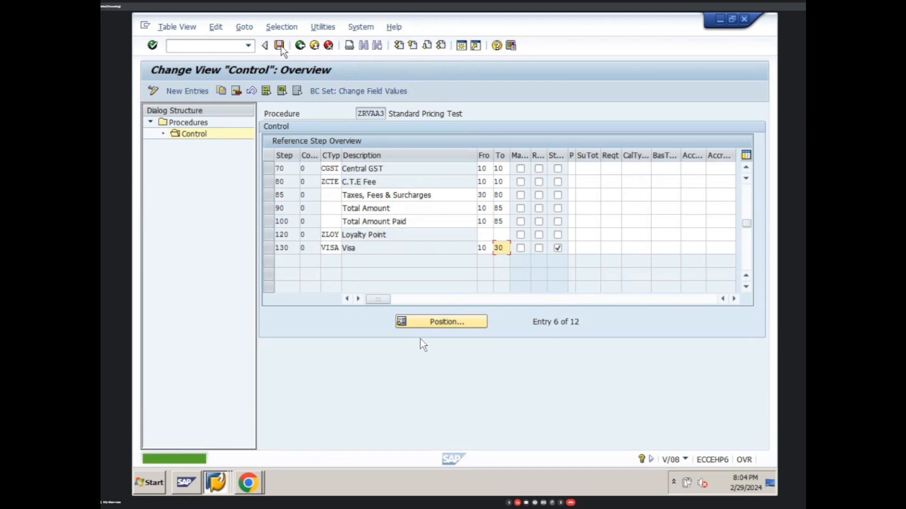
# - Return to the open test order, leave it without saving and start a new sales order with transaction VA01
pyautogui.click(217, 483)
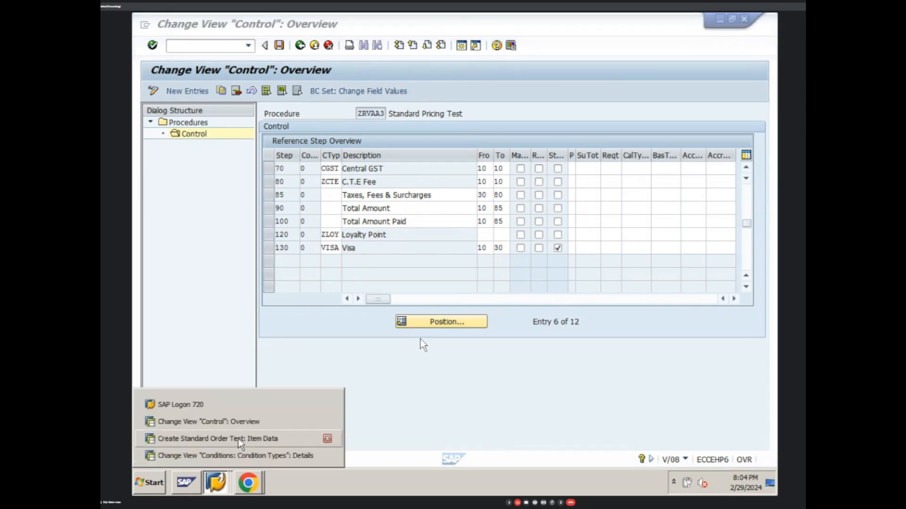
pyautogui.click(241, 440)
pyautogui.click(314, 45)
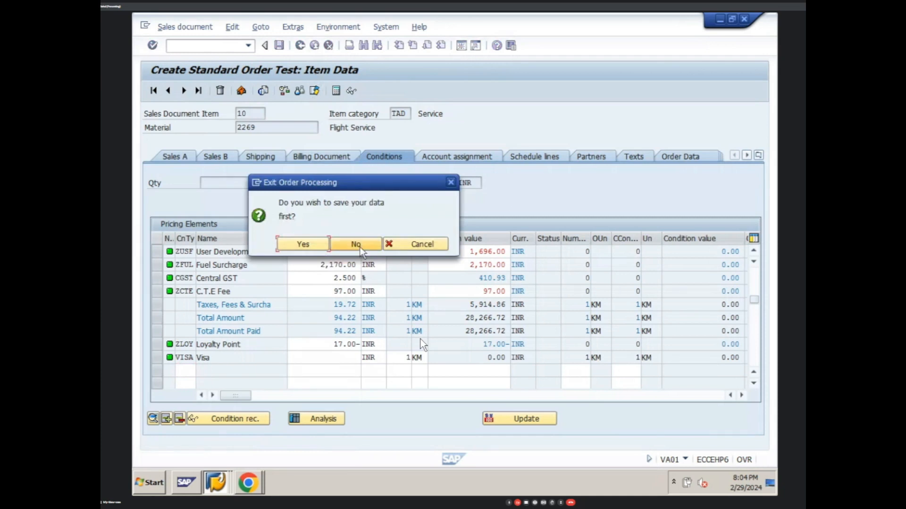
pyautogui.click(361, 249)
pyautogui.write('va01')
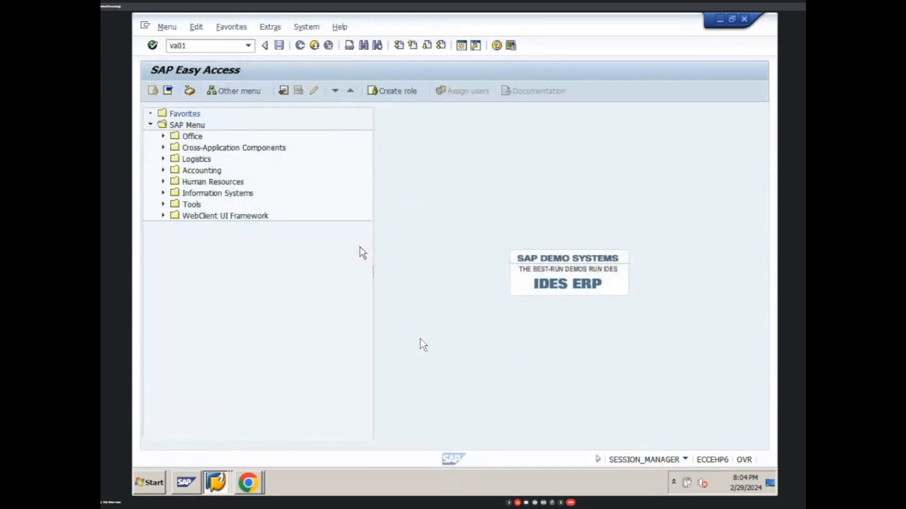
pyautogui.press('Return')
pyautogui.press('Return')
# - Choose the sold-to party number, accept the preselected ship-to party and fill in the PO number in the new order
pyautogui.press('Down')
pyautogui.press('Down')
pyautogui.press('Return')
pyautogui.press('Return')
pyautogui.press('Return')
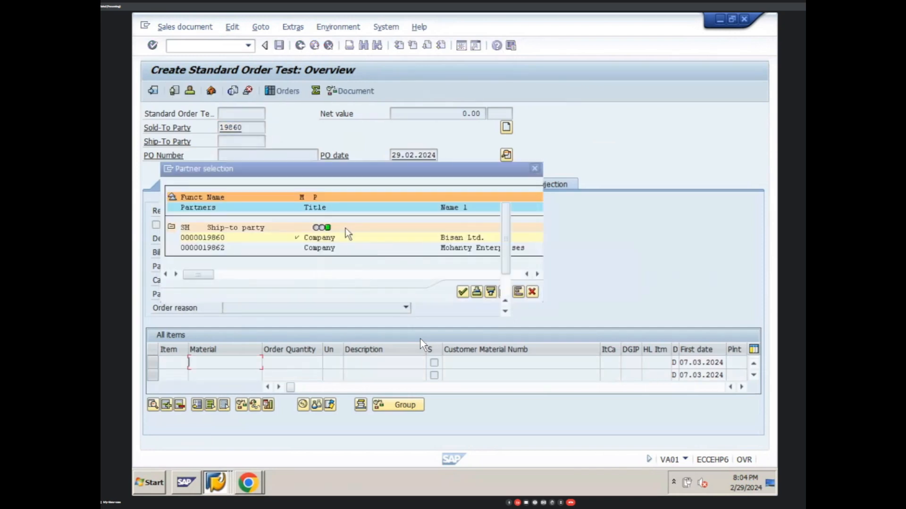
pyautogui.click(267, 155)
pyautogui.click(264, 167)
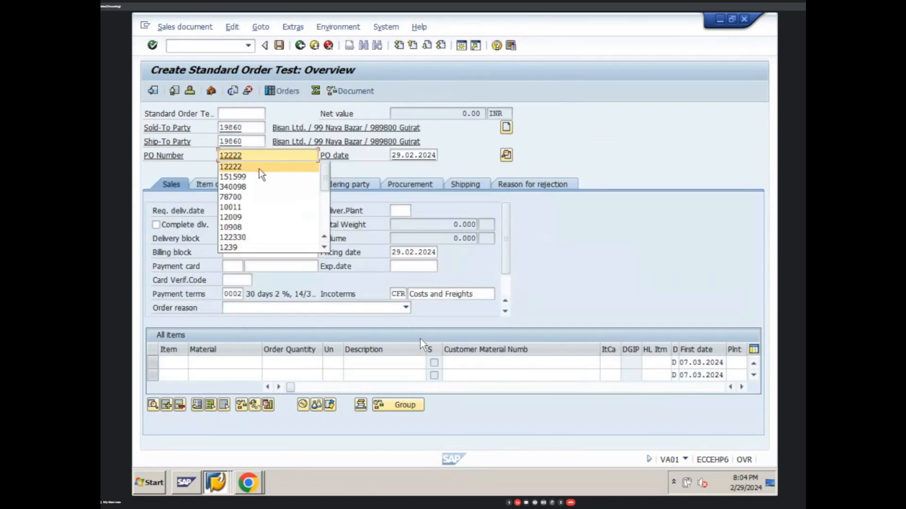
# - Add material 2269 with a quantity of 300 to the new order and acknowledge the information message
pyautogui.click(230, 363)
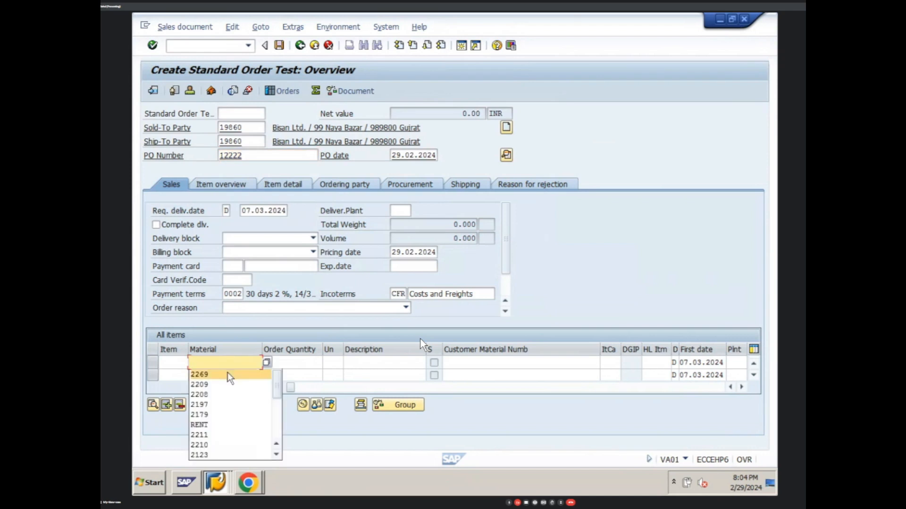
pyautogui.click(229, 373)
pyautogui.press('Tab')
pyautogui.write('300')
pyautogui.press('Return')
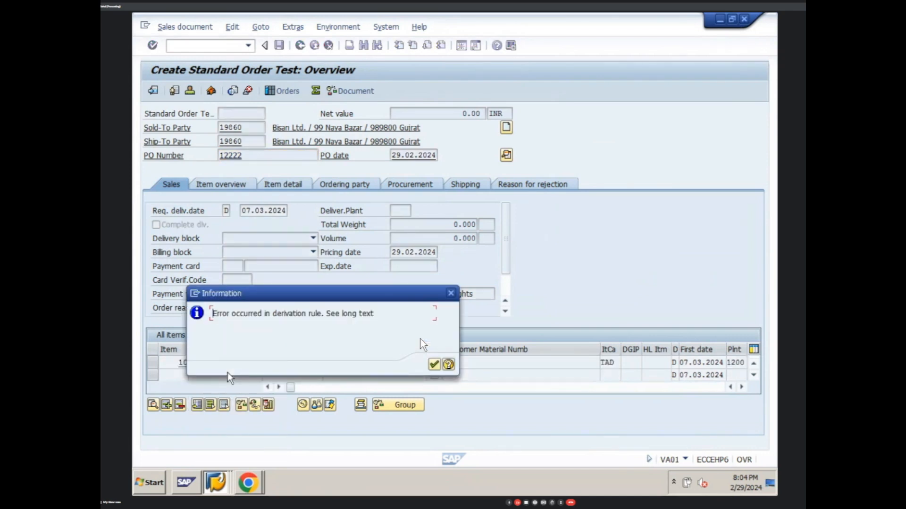
pyautogui.press('Return')
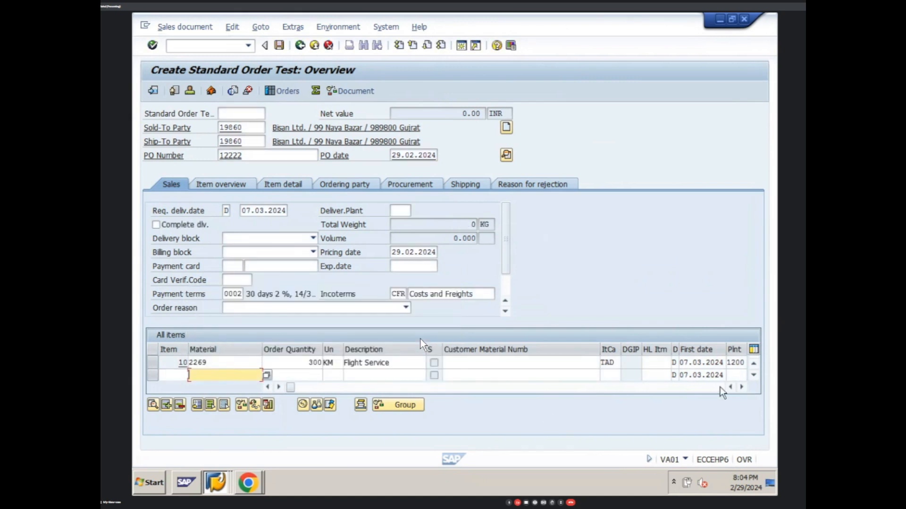
# - Set the RR00 amount of the new order's item to 54.79 INR
pyautogui.click(741, 387)
pyautogui.click(741, 387)
pyautogui.click(741, 387)
pyautogui.click(741, 388)
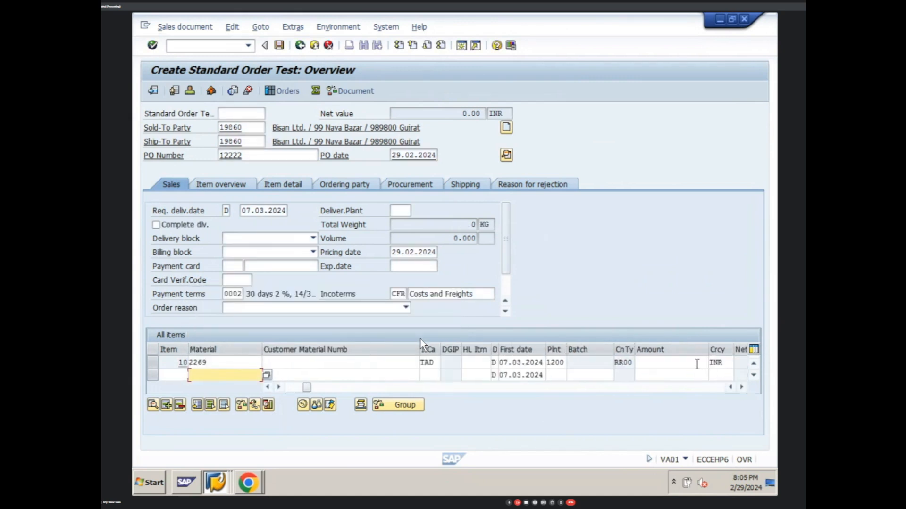
pyautogui.click(696, 363)
pyautogui.write('54.79')
pyautogui.press('Return')
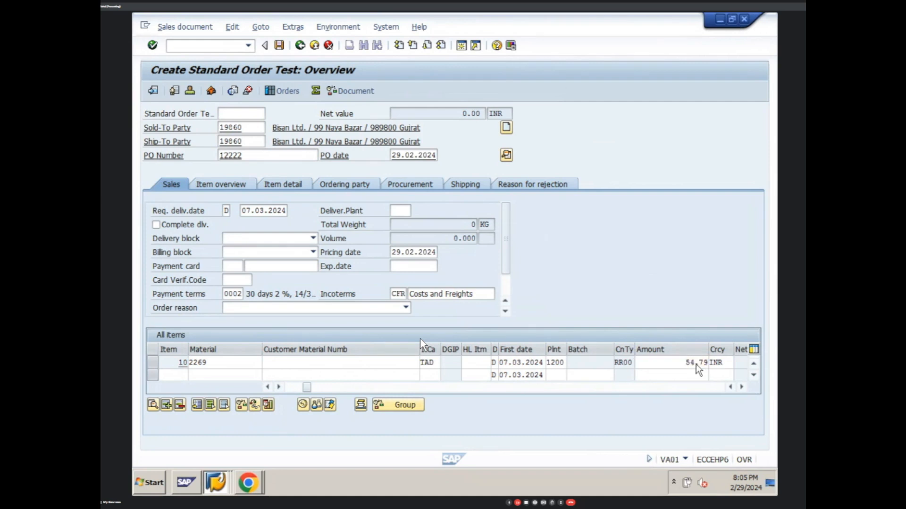
# - Apply the entered price and display the pricing conditions of item 10, material 2269
pyautogui.press('Return')
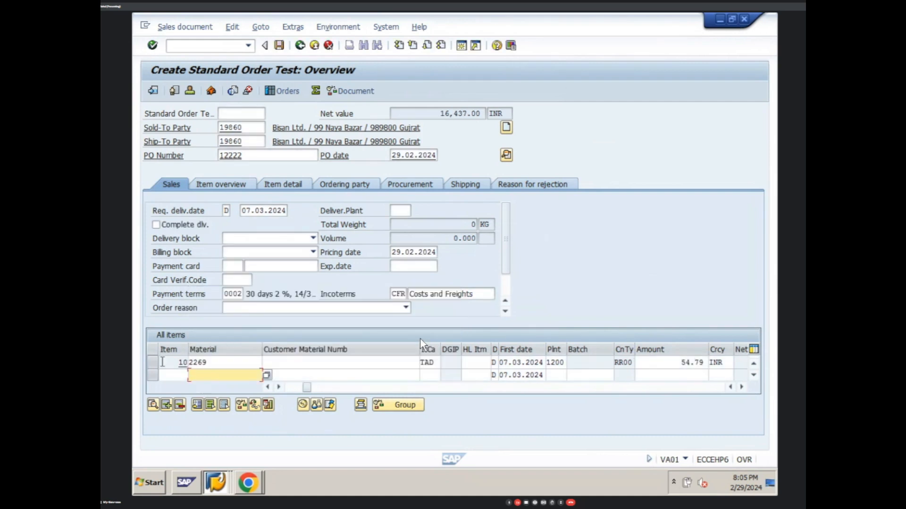
pyautogui.click(153, 363)
pyautogui.click(306, 404)
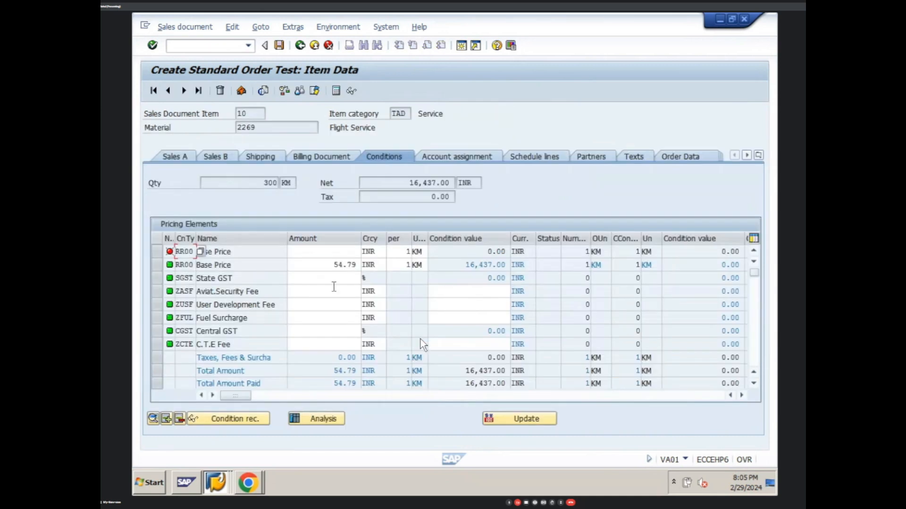
# - Set the State GST condition SGST to 2.5 % and recalculate the item's pricing
pyautogui.click(331, 278)
pyautogui.write('2.5')
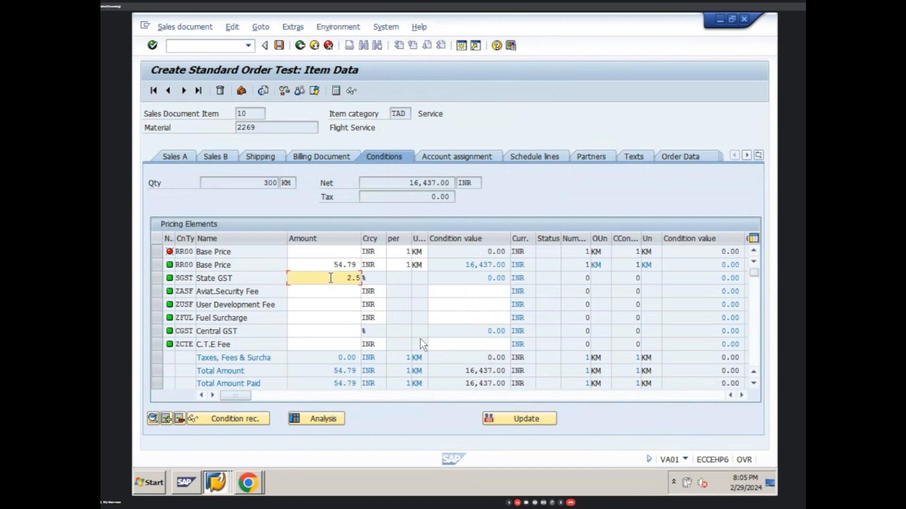
pyautogui.press('Return')
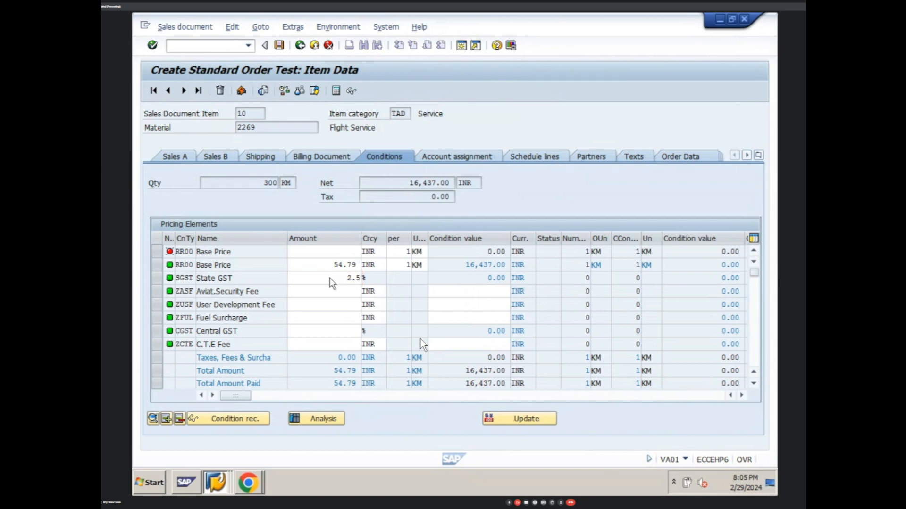
pyautogui.press('Return')
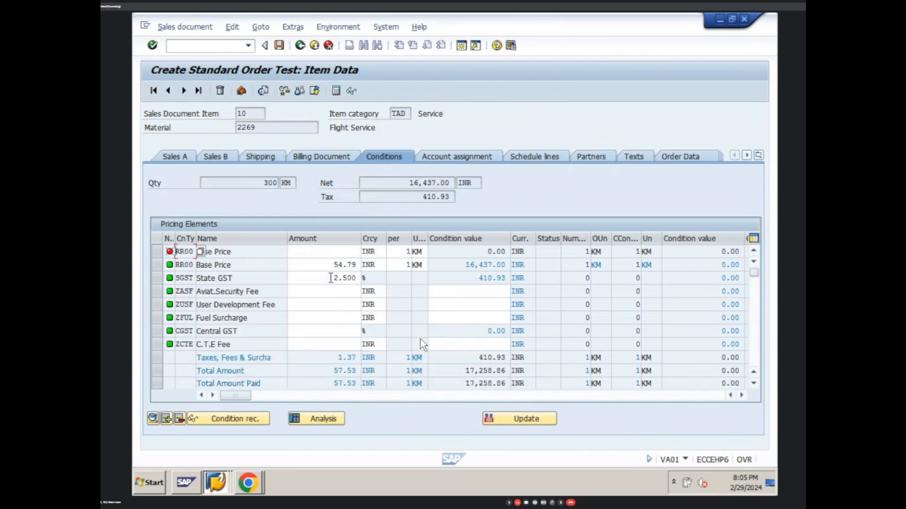
# - Enter the amount in INR for the Aviat.Security Fee condition ZASF
pyautogui.press('Down')
pyautogui.click(329, 291)
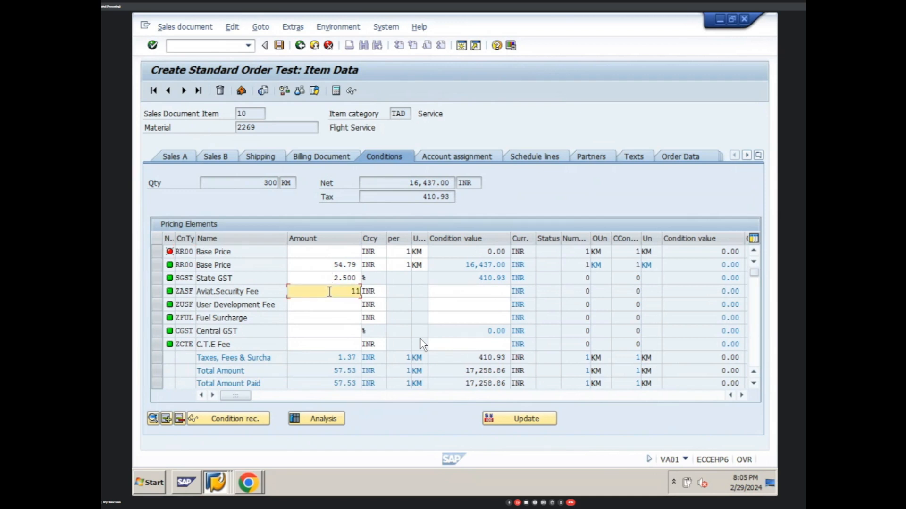
# - Set the flight item's Aviat.Security Fee to 1130 INR and the User Development Fee to 1696 INR
pyautogui.press('Return')
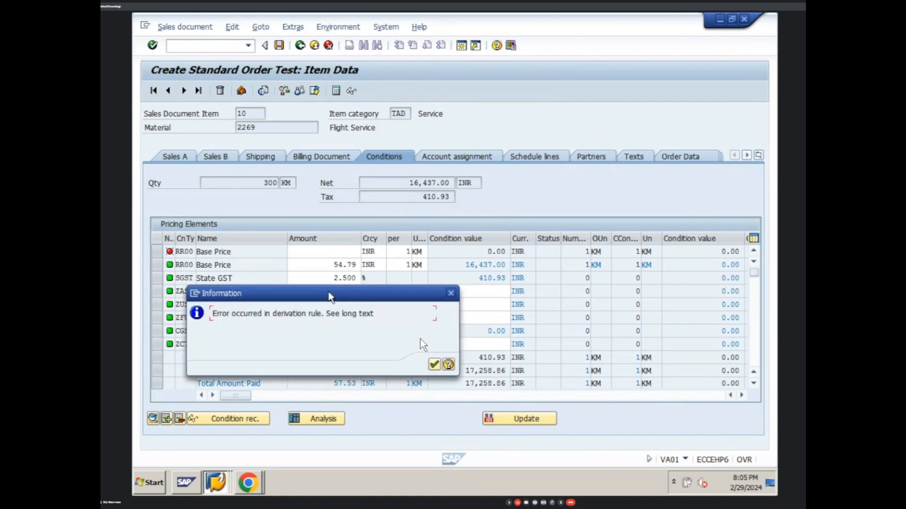
pyautogui.press('Return')
pyautogui.click(329, 304)
pyautogui.write('1696')
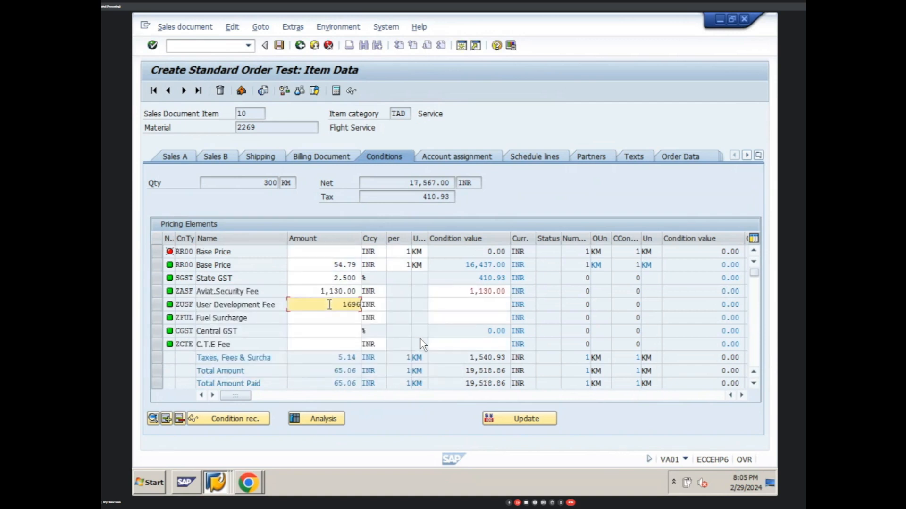
pyautogui.press('Return')
pyautogui.press('Return')
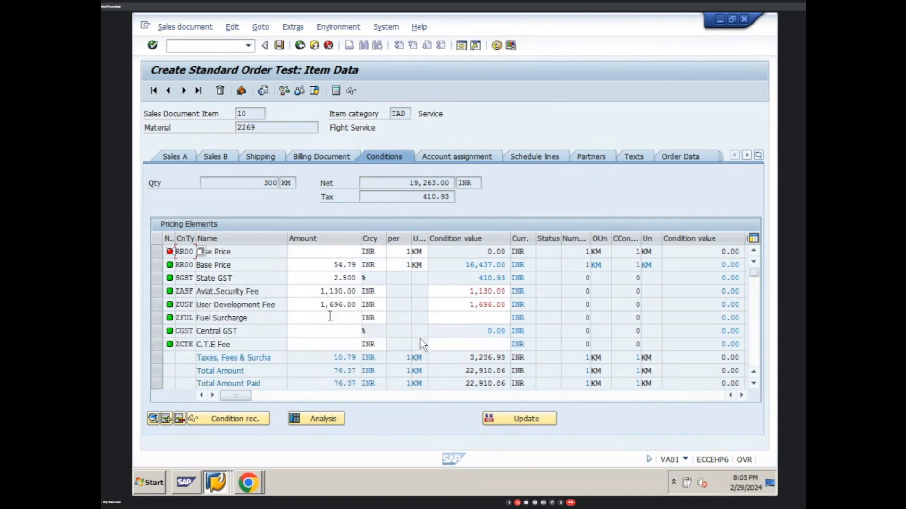
# - Set the Fuel Surcharge condition amount to 2170 INR
pyautogui.click(331, 317)
pyautogui.write('21')
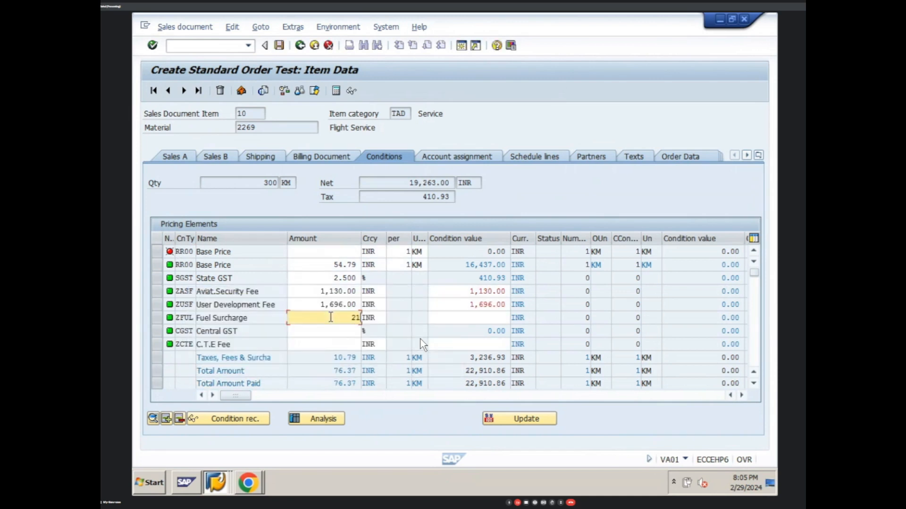
pyautogui.write('70')
pyautogui.press('Return')
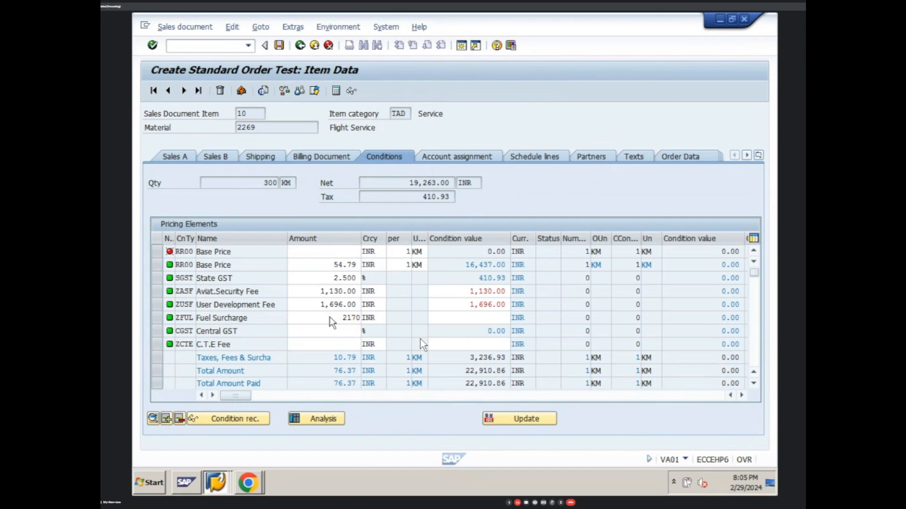
pyautogui.press('Return')
# - Set the Central GST condition rate to 2.5 %
pyautogui.click(330, 330)
pyautogui.write('2')
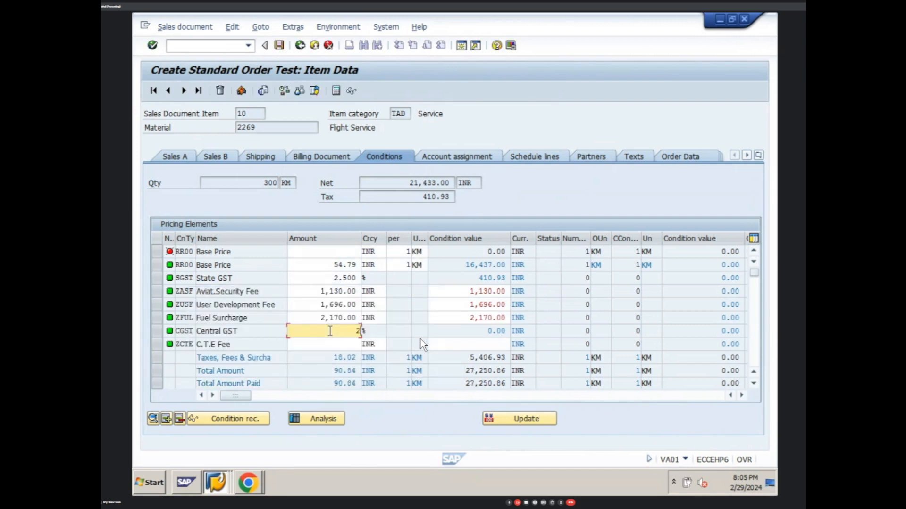
pyautogui.write('.5')
pyautogui.press('Return')
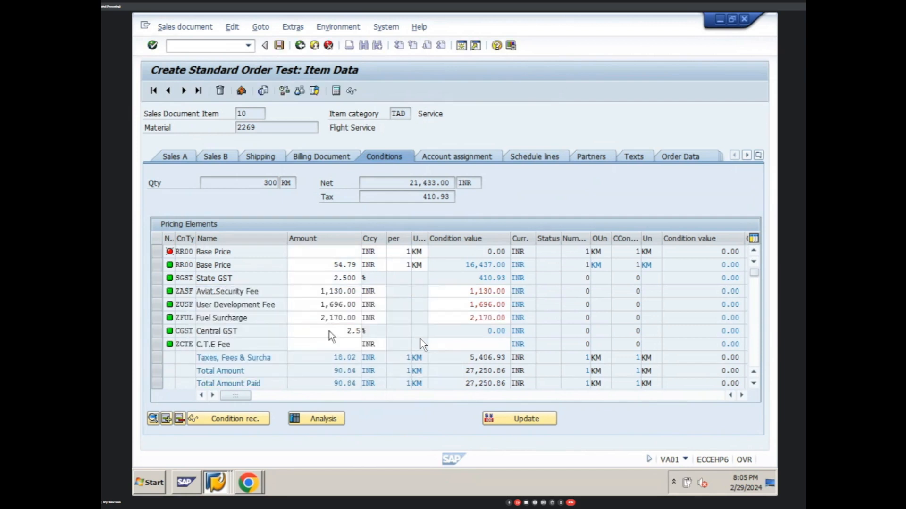
pyautogui.press('Return')
# - Set the C.T.E Fee condition amount to 97 INR
pyautogui.click(328, 344)
pyautogui.write('97')
pyautogui.press('Return')
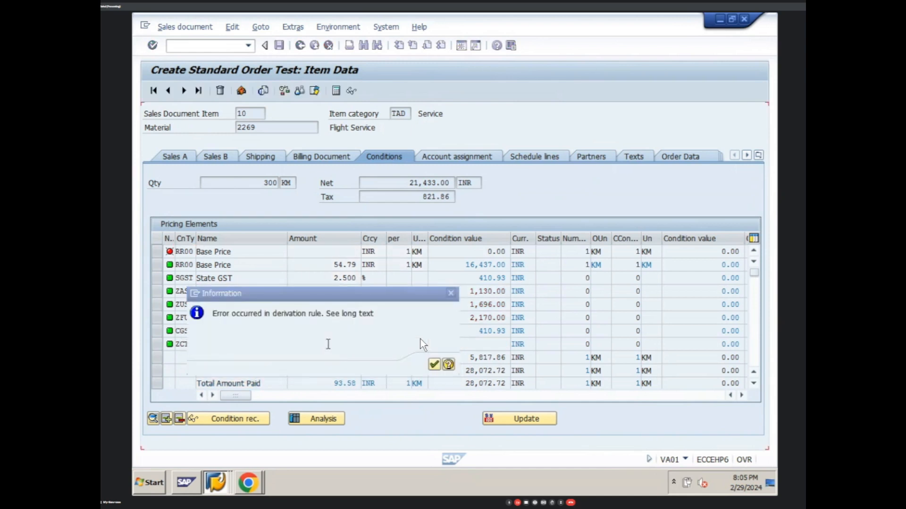
pyautogui.press('Return')
# - Enter 17 INR as the Loyalty Point condition amount
pyautogui.click(754, 382)
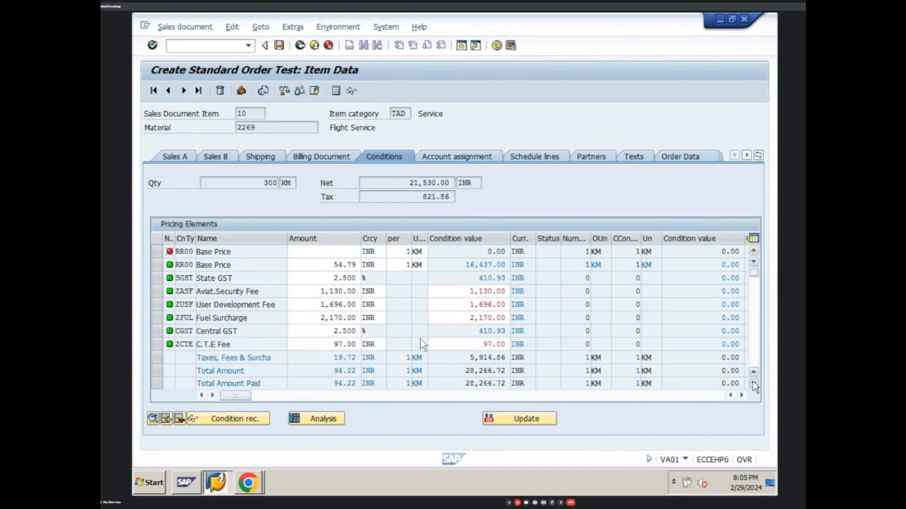
pyautogui.click(754, 383)
pyautogui.click(753, 382)
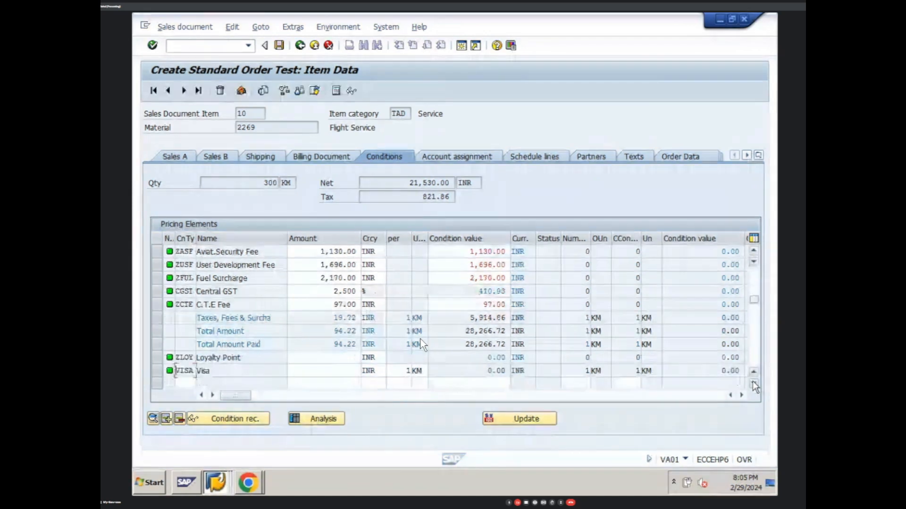
pyautogui.click(754, 383)
pyautogui.click(334, 345)
pyautogui.write('17')
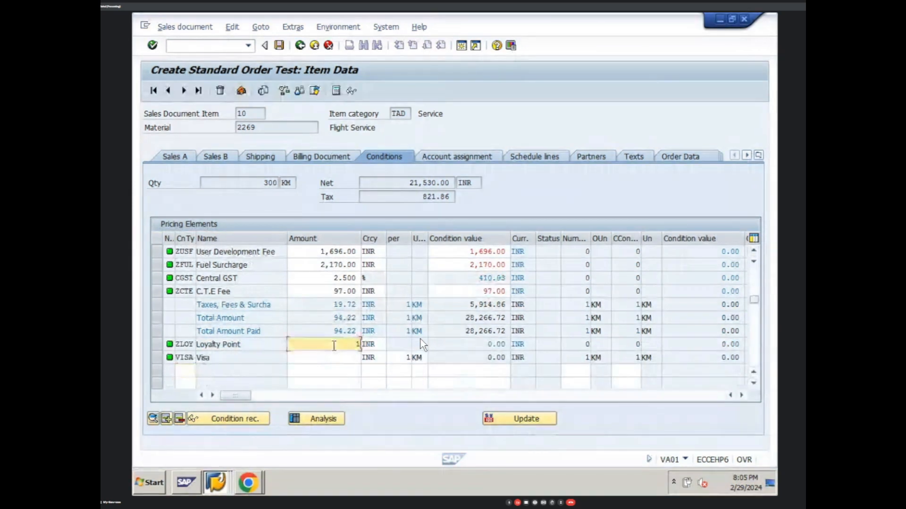
pyautogui.press('Return')
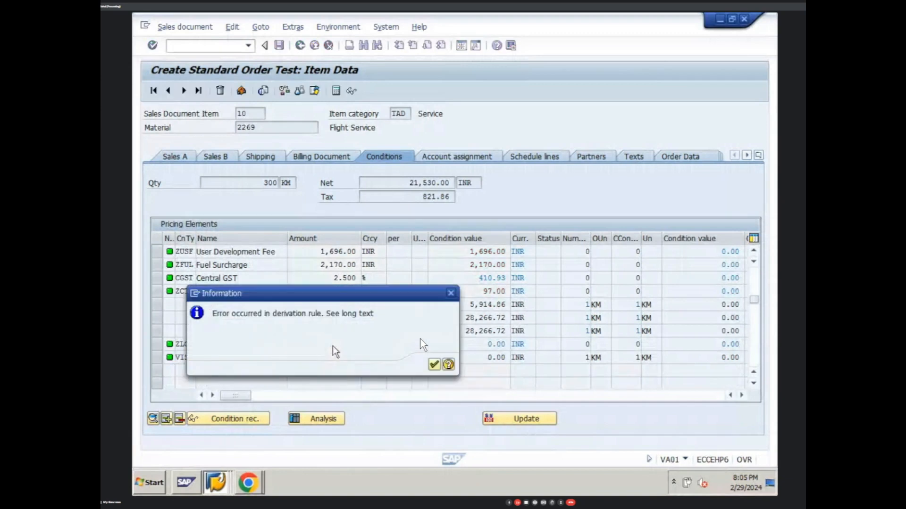
pyautogui.press('Return')
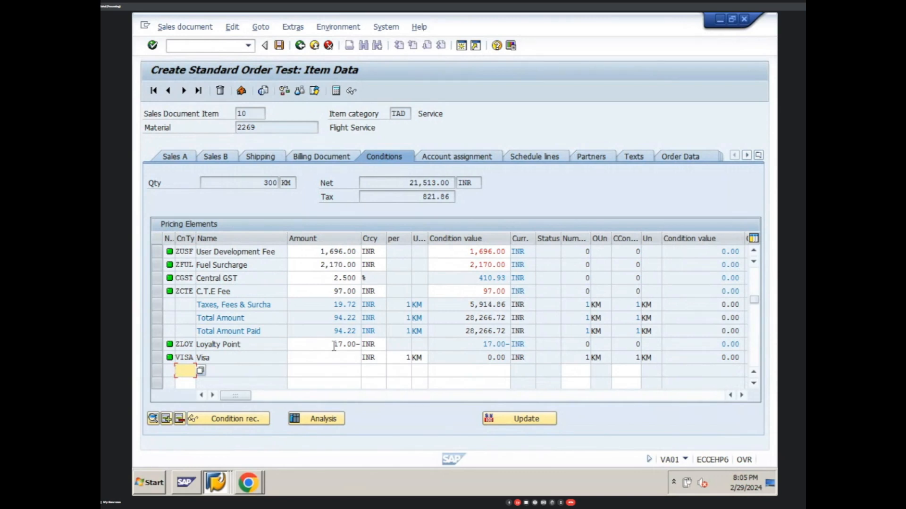
# - In the other SAP session's VISA condition type details, set the calculation type to D (Gross weight) and save
pyautogui.press('super')
pyautogui.moveTo(295, 498)
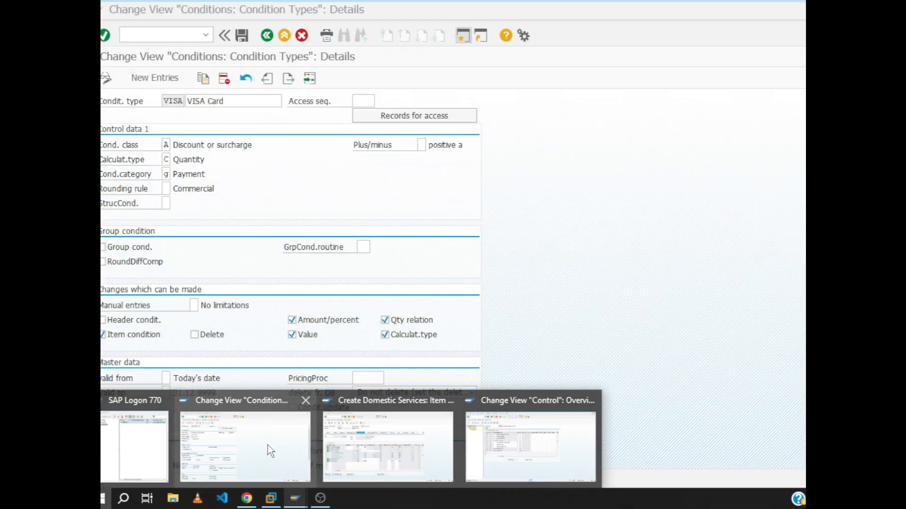
pyautogui.click(266, 448)
pyautogui.click(174, 160)
pyautogui.click(175, 160)
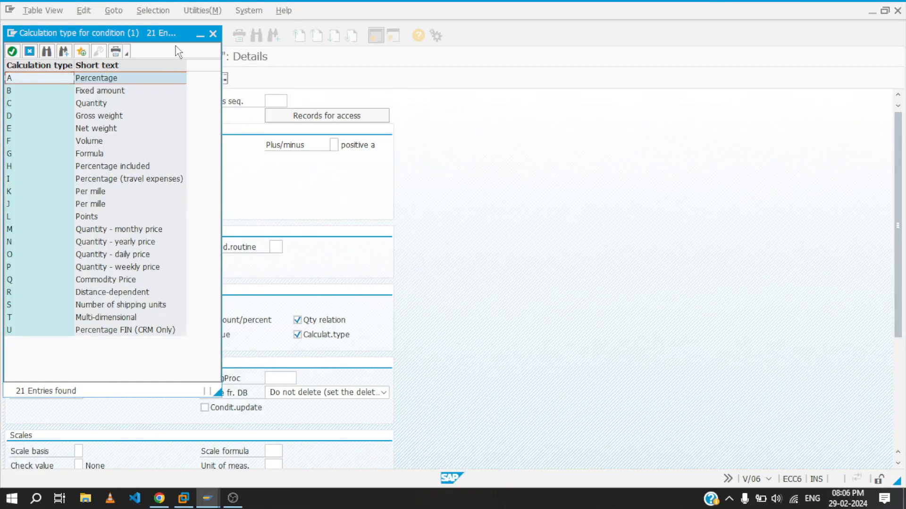
pyautogui.click(213, 34)
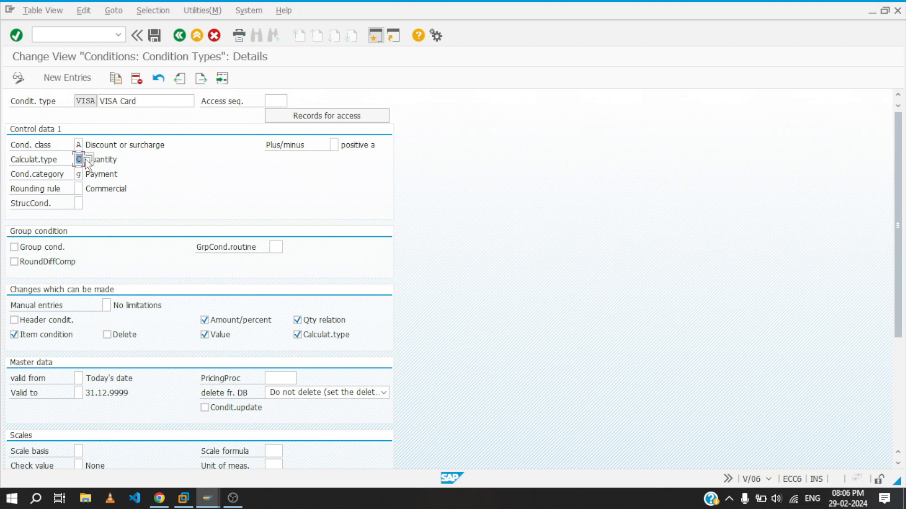
pyautogui.click(87, 160)
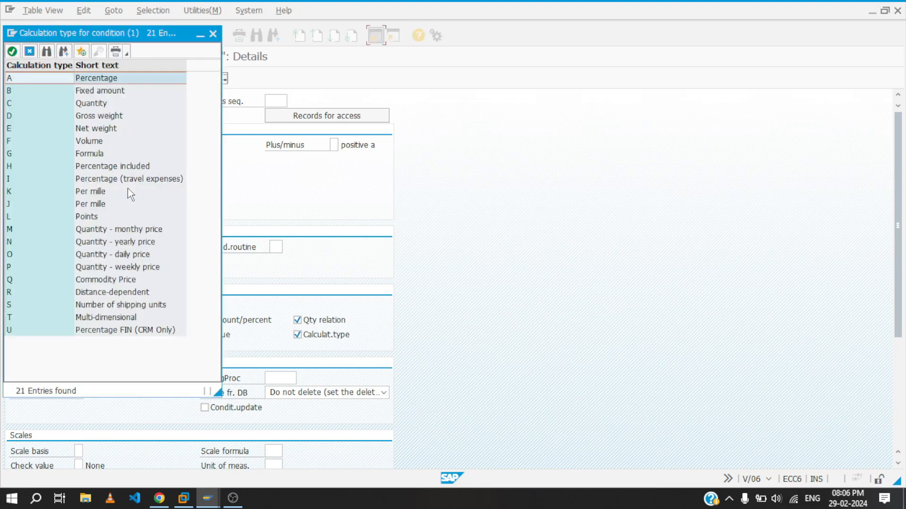
pyautogui.doubleClick(103, 117)
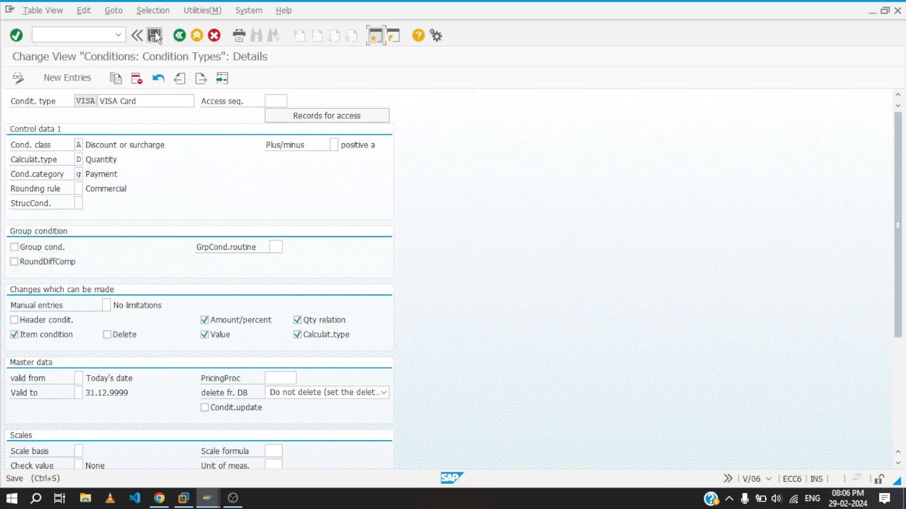
pyautogui.click(155, 35)
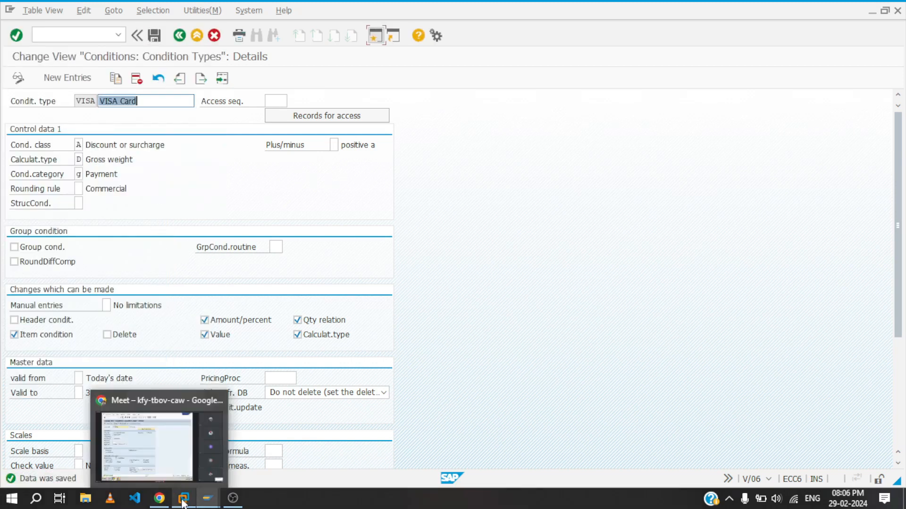
# - Switch to the Create Domestic Services item session and update its conditions with pricing type B, Carry out new pricing
pyautogui.moveTo(208, 499)
pyautogui.click(314, 464)
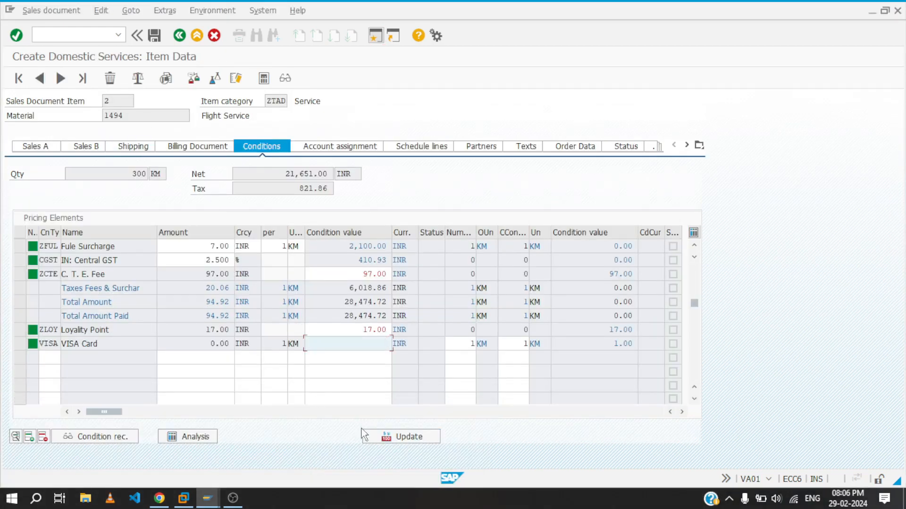
pyautogui.click(387, 437)
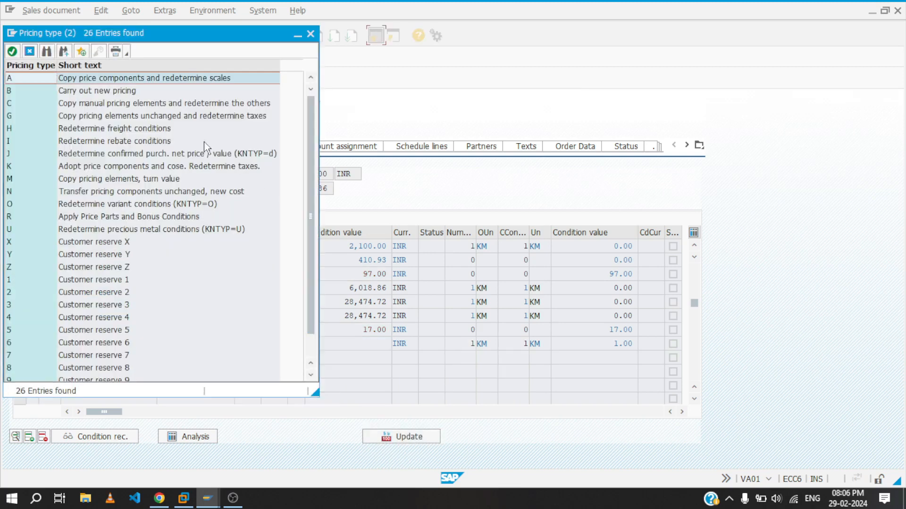
pyautogui.doubleClick(113, 92)
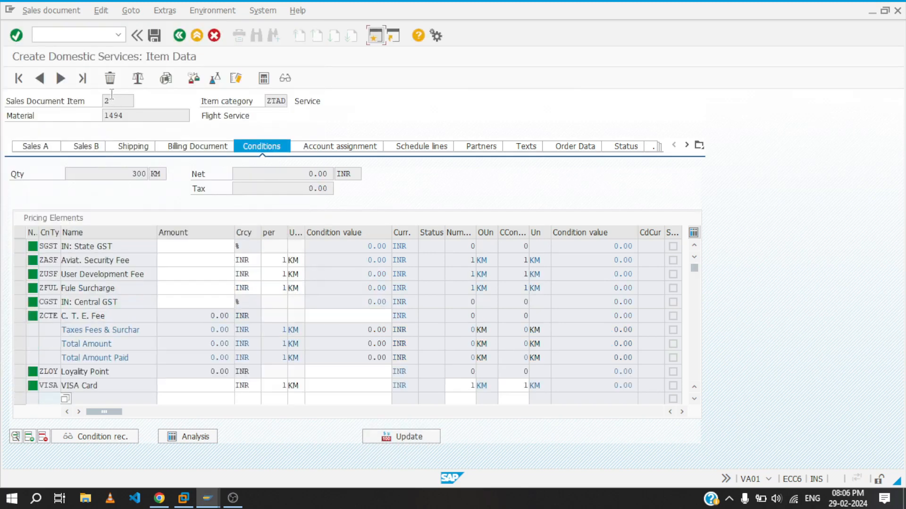
# - Leave the current order without saving and start a new Domestic Services sales order with transaction VA01
pyautogui.click(202, 246)
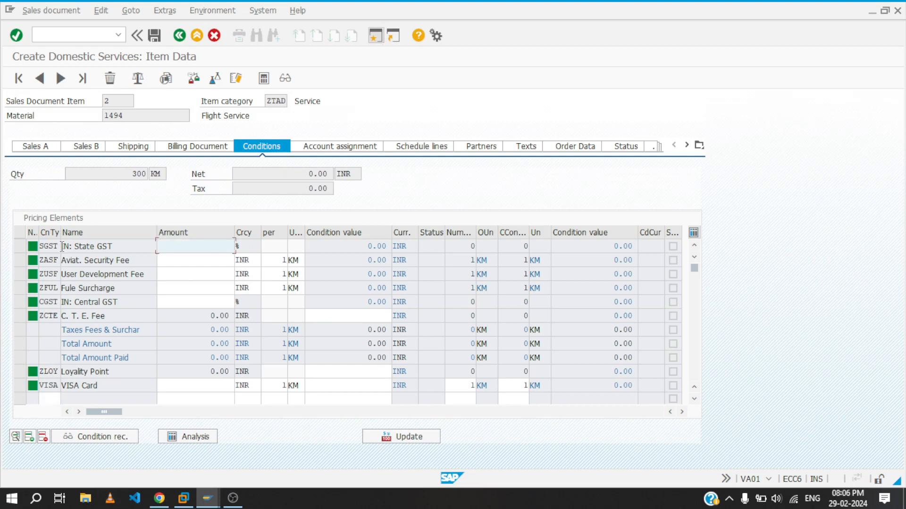
pyautogui.click(197, 35)
pyautogui.click(227, 239)
pyautogui.click(100, 38)
pyautogui.press('Down')
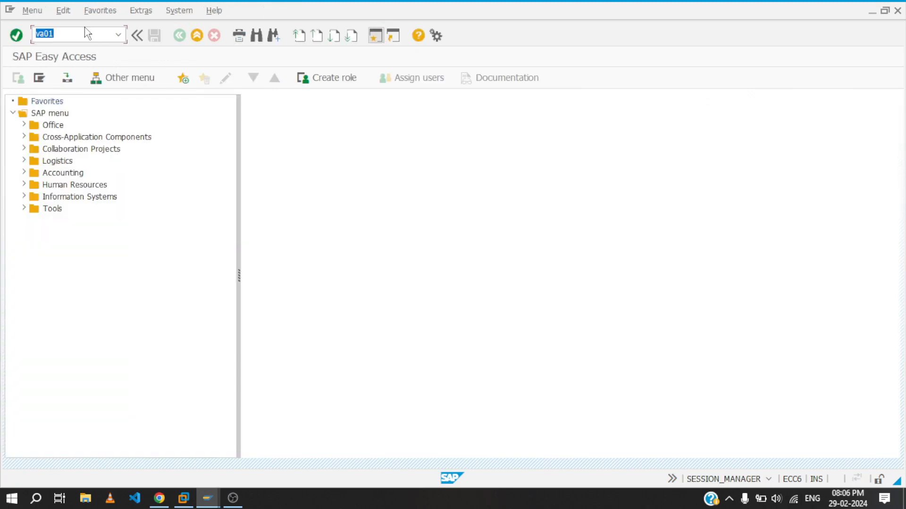
pyautogui.press('Return')
pyautogui.press('Return')
# - Enter the customer number of Indian Pipes Enterprises as the sold-to party of the new order
pyautogui.press('Down')
pyautogui.press('Down')
pyautogui.press('Return')
pyautogui.press('Return')
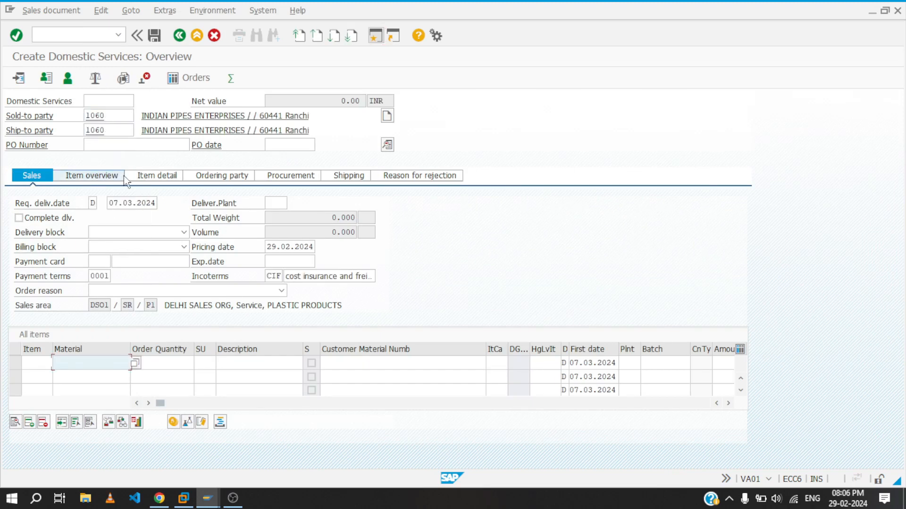
# - Add an item for material 1494 with an order quantity of 300
pyautogui.press('Down')
pyautogui.press('Down')
pyautogui.press('Return')
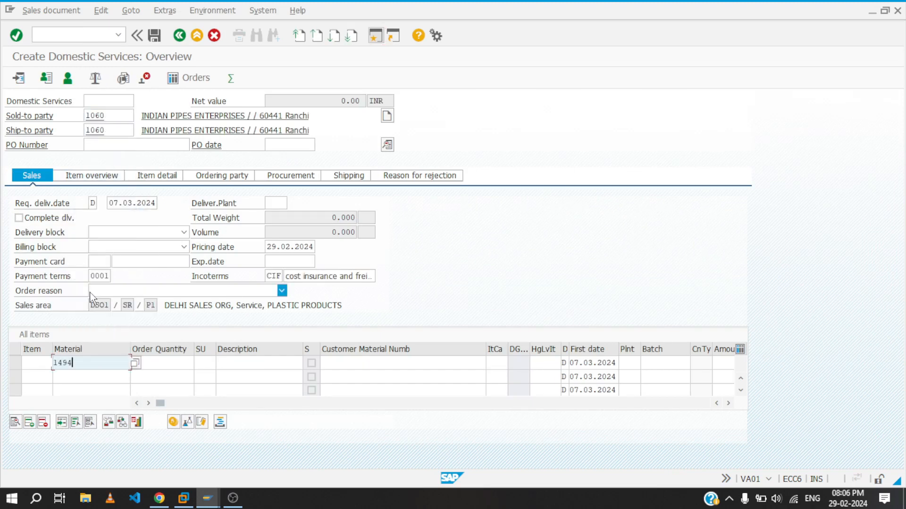
pyautogui.click(184, 364)
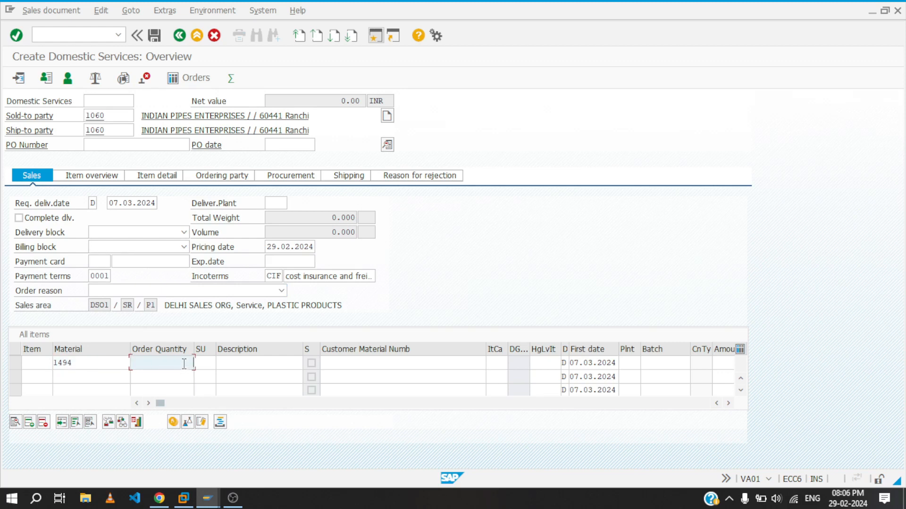
pyautogui.write('300')
# - Set the item's condition amount to 54.79 and confirm the order line
pyautogui.click(722, 363)
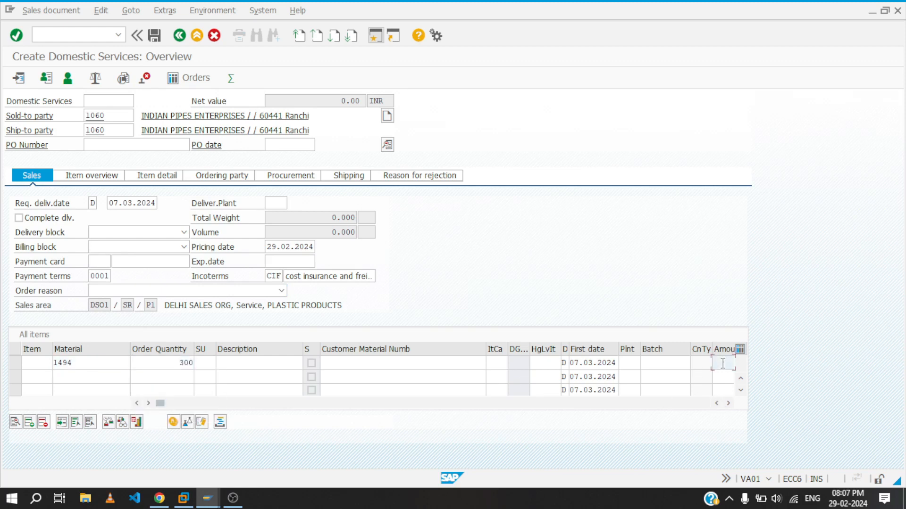
pyautogui.press('Down')
pyautogui.press('Down')
pyautogui.press('Down')
pyautogui.press('Down')
pyautogui.press('Down')
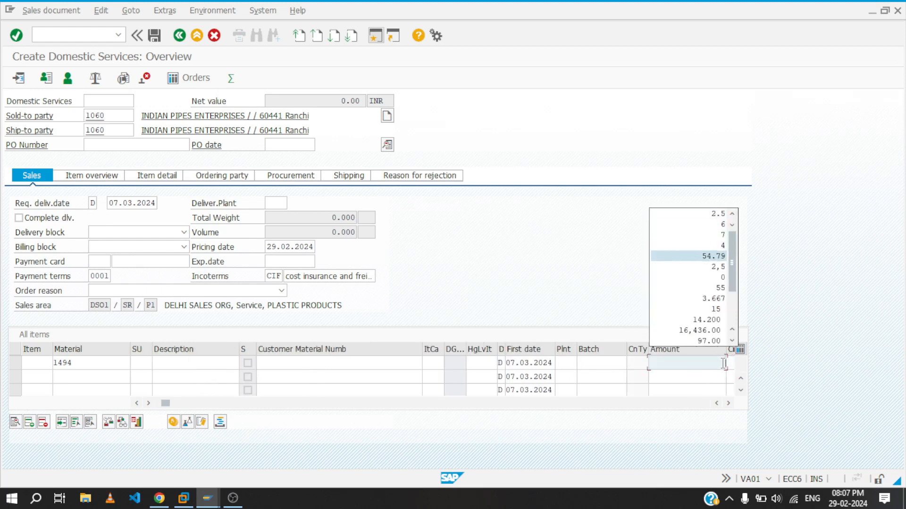
pyautogui.press('Return')
pyautogui.press('Return')
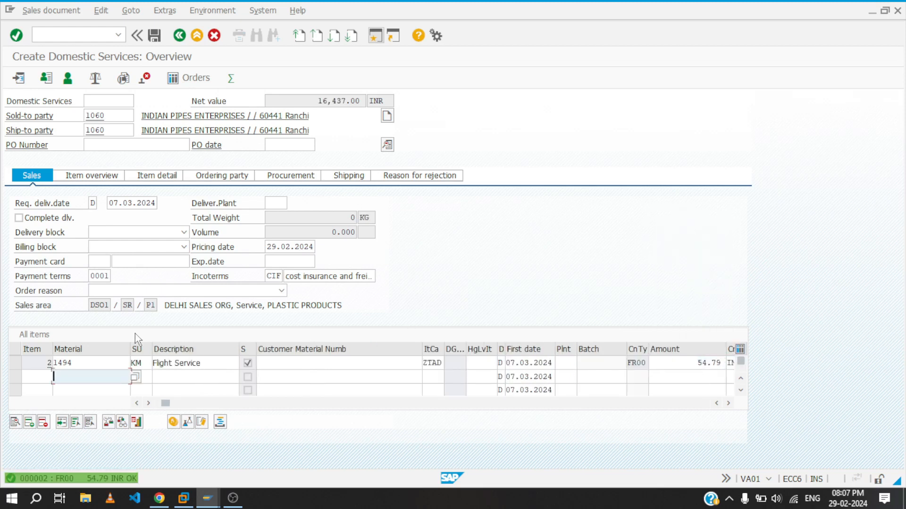
# - Open the flight service item's pricing conditions and set the IN: State GST rate to 2.5 %
pyautogui.click(173, 422)
pyautogui.click(204, 259)
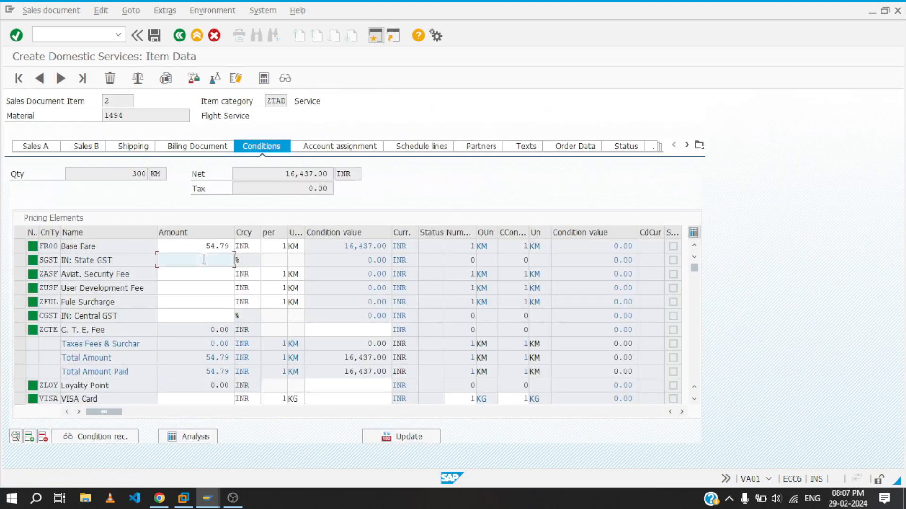
pyautogui.press('BackSpace')
pyautogui.press('Down')
pyautogui.press('Down')
pyautogui.press('Return')
pyautogui.press('Down')
# - Set the Aviat. Security Fee amount to 6 INR per KM
pyautogui.press('BackSpace')
pyautogui.press('Down')
pyautogui.press('Down')
pyautogui.press('Down')
pyautogui.press('Down')
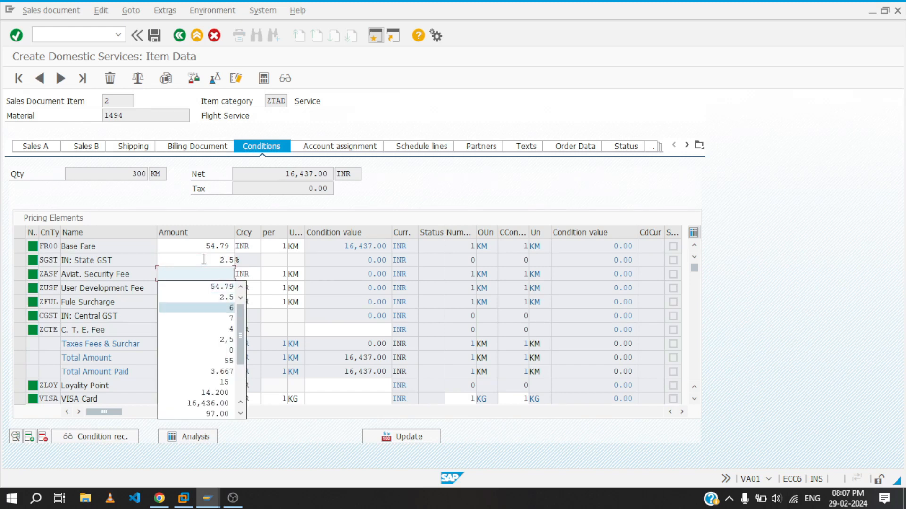
pyautogui.press('BackSpace')
pyautogui.press('Down')
pyautogui.press('Down')
pyautogui.press('Down')
pyautogui.press('Down')
pyautogui.press('Down')
pyautogui.press('Up')
pyautogui.press('Up')
pyautogui.press('Return')
pyautogui.press('Down')
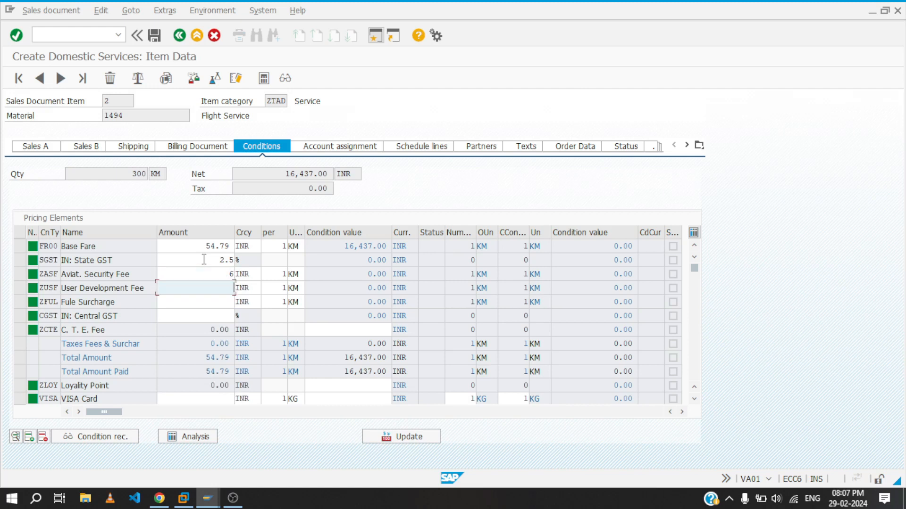
# - Set the Aviat. Security Fee amount to 4 INR per KM
pyautogui.press('Up')
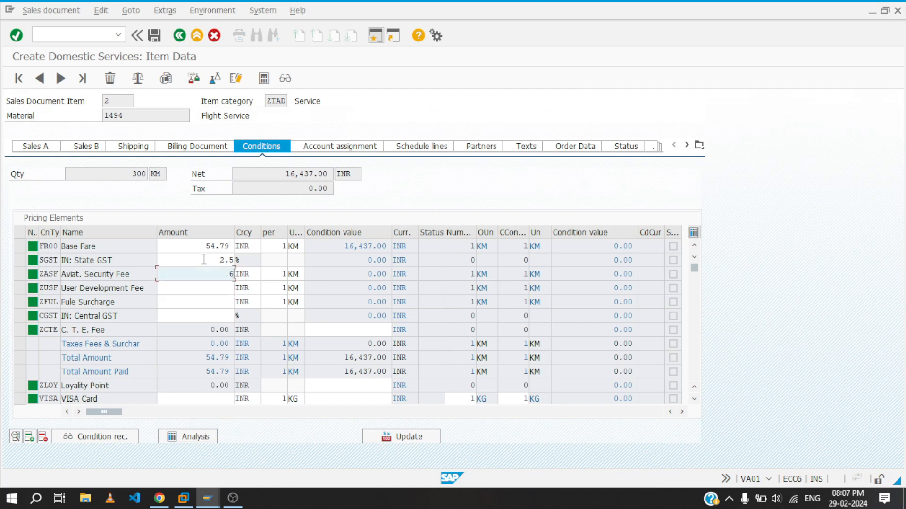
pyautogui.press('BackSpace')
pyautogui.write('4')
pyautogui.press('Down')
pyautogui.press('Return')
pyautogui.press('Down')
# - Set the User Development Fee amount to 6 INR per KM
pyautogui.press('Down')
pyautogui.press('Down')
pyautogui.press('Down')
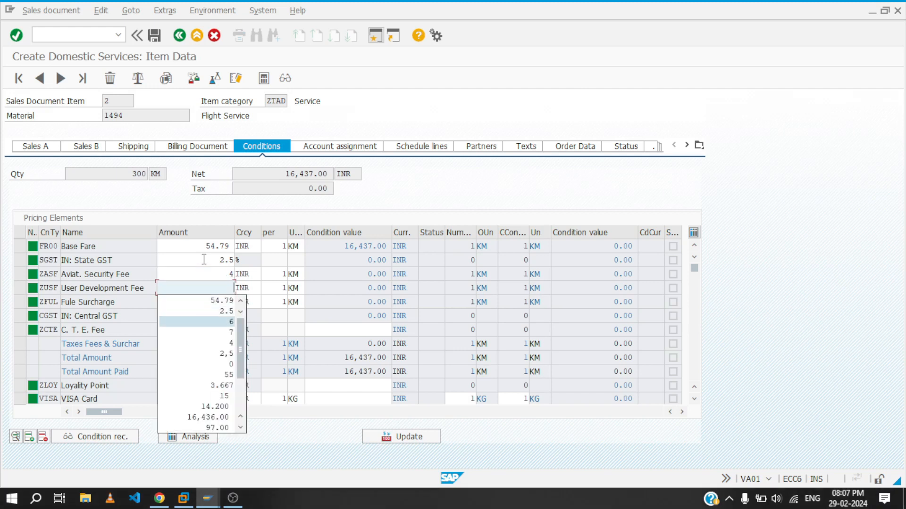
pyautogui.press('Return')
# - Set the Fule Surcharge amount to 7 INR per KM
pyautogui.press('Down')
pyautogui.press('Down')
pyautogui.press('Down')
pyautogui.press('Down')
pyautogui.press('Down')
pyautogui.press('Down')
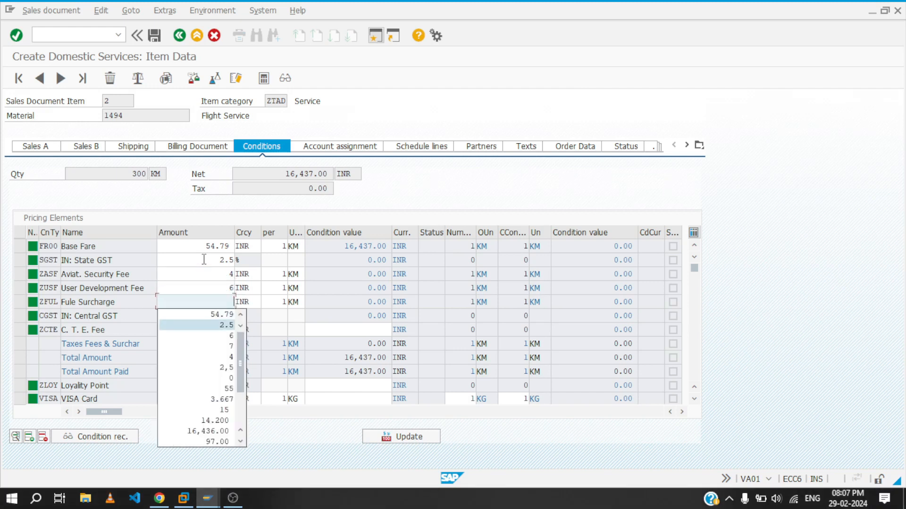
pyautogui.press('Up')
pyautogui.press('Return')
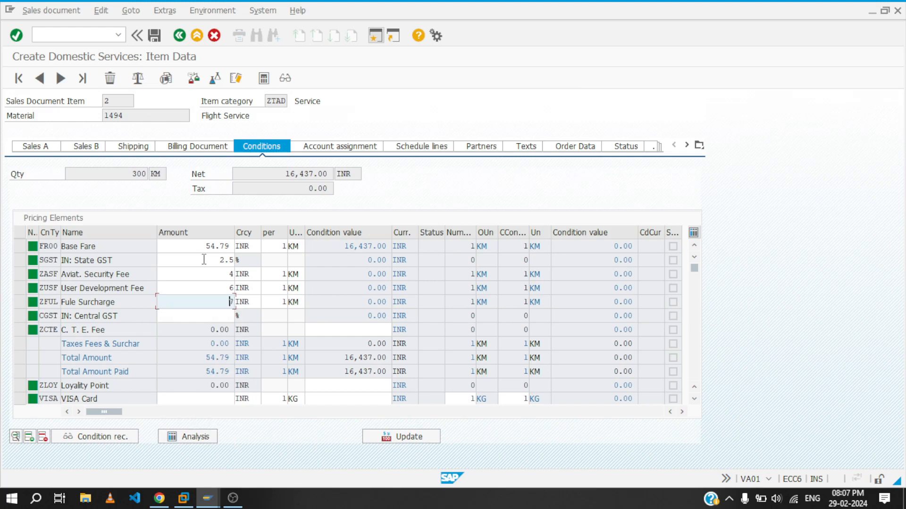
# - Set the IN: Central GST rate to 2.5 % and the C. T. E. Fee condition value to 97 INR
pyautogui.press('Down')
pyautogui.press('Down')
pyautogui.press('Down')
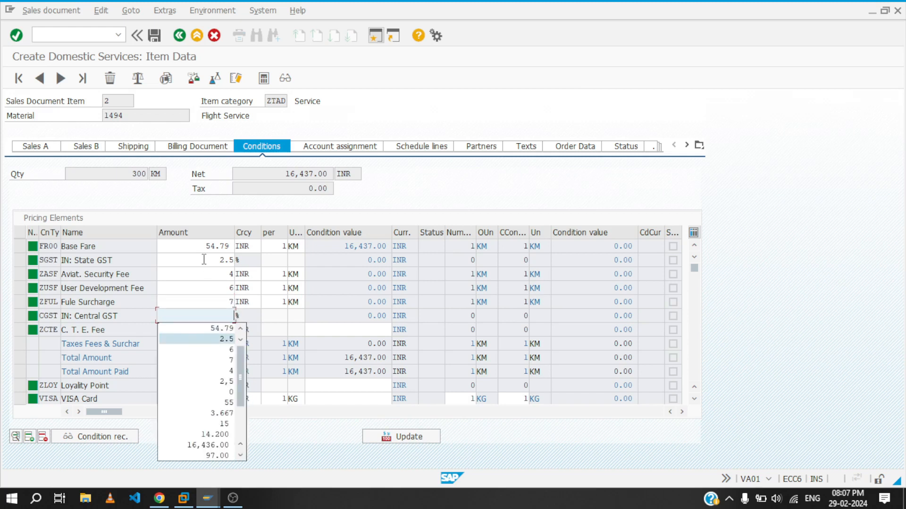
pyautogui.press('Return')
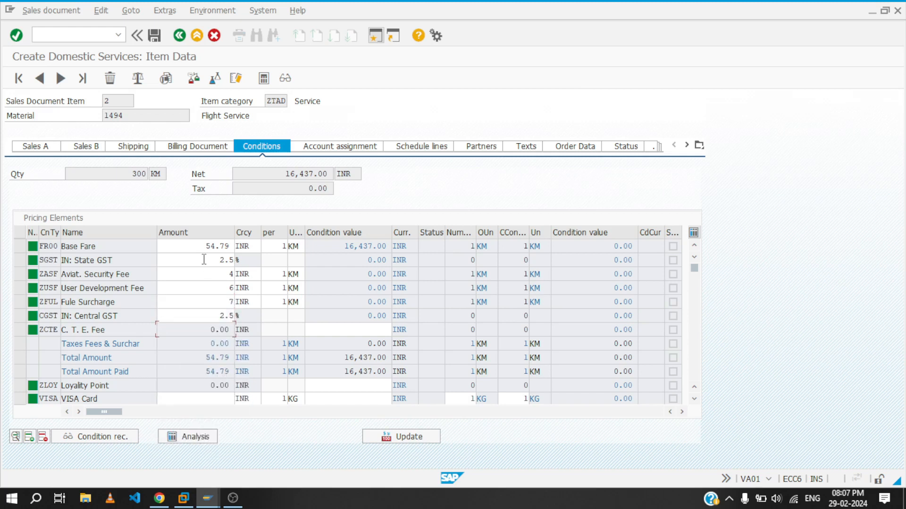
pyautogui.press('Tab')
pyautogui.write('97')
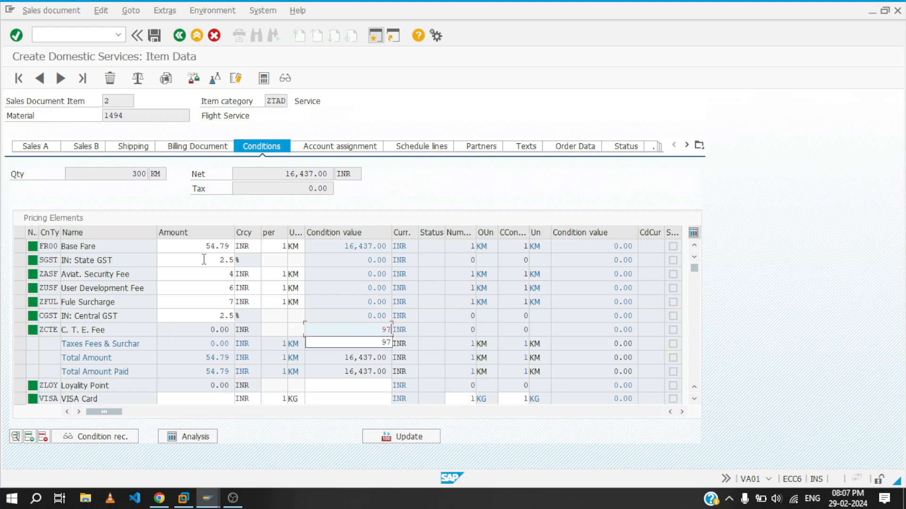
pyautogui.press('Return')
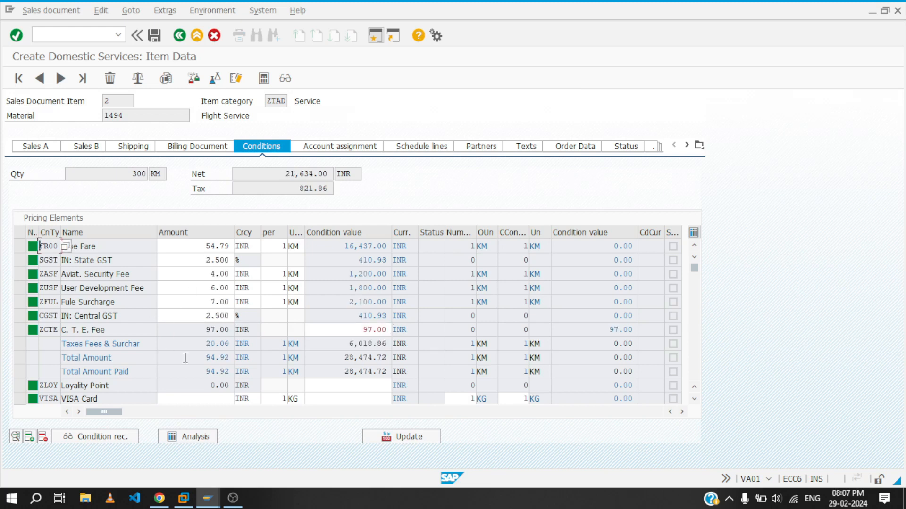
# - Set the VISA Card condition value to 17 INR
pyautogui.click(199, 398)
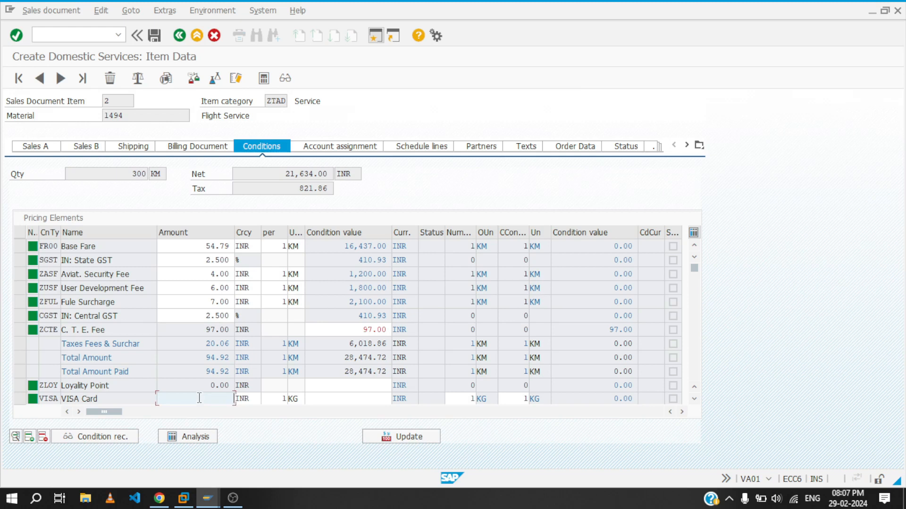
pyautogui.click(332, 399)
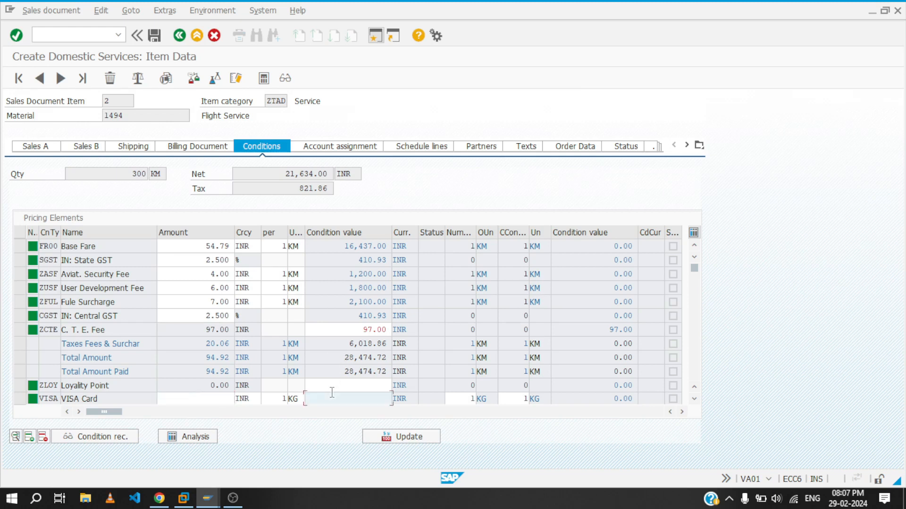
pyautogui.write('17')
pyautogui.press('Return')
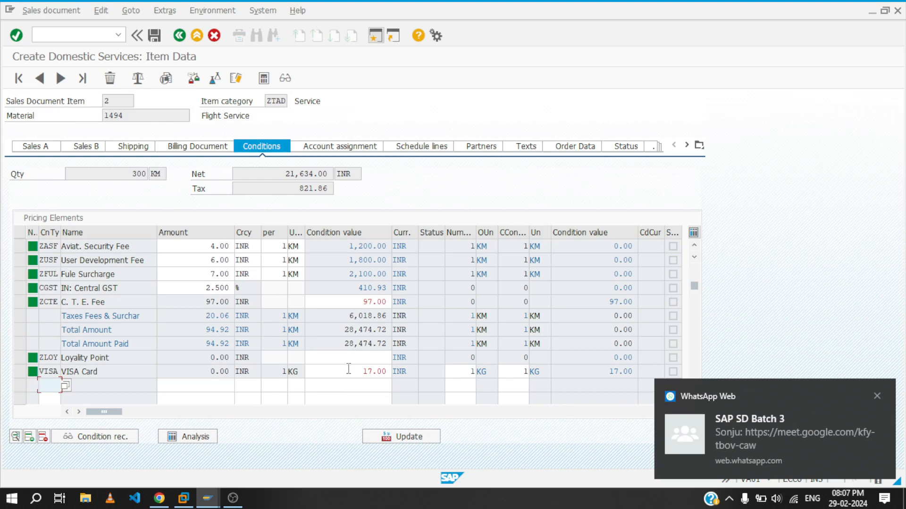
# - Copy the VISA Card condition value of 17.00 to Loyality Point and clear it from VISA Card
pyautogui.click(354, 374)
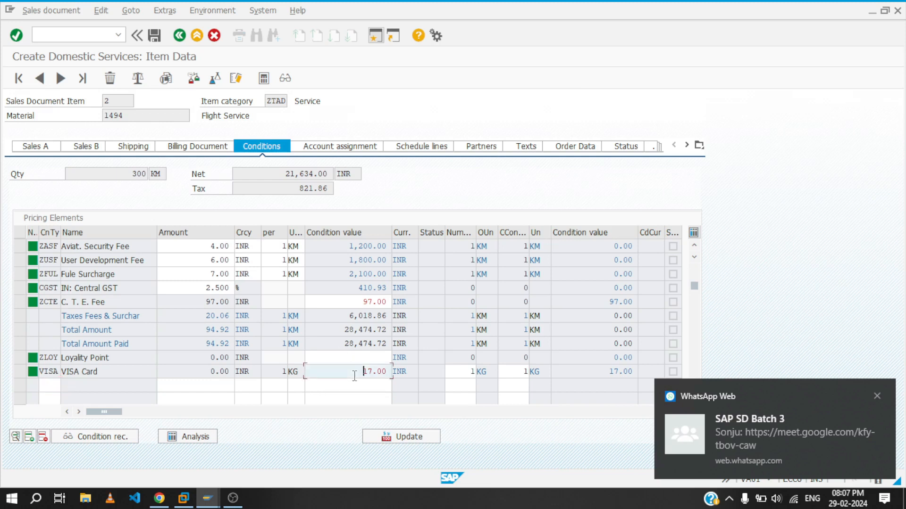
pyautogui.doubleClick(360, 374)
pyautogui.hotkey('ctrl', 'c')
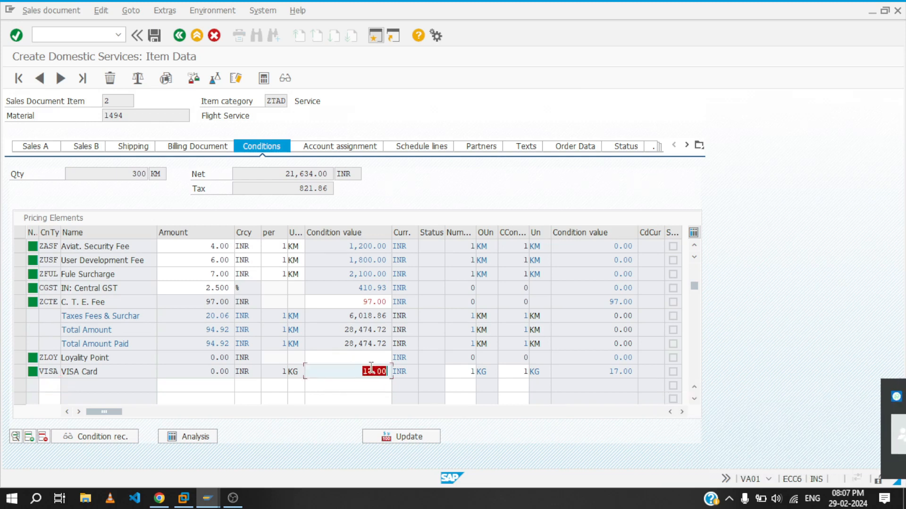
pyautogui.click(369, 358)
pyautogui.hotkey('ctrl', 'v')
pyautogui.press('Return')
pyautogui.click(358, 373)
pyautogui.moveTo(358, 374); pyautogui.dragTo(417, 378)
pyautogui.press('Delete')
pyautogui.press('Return')
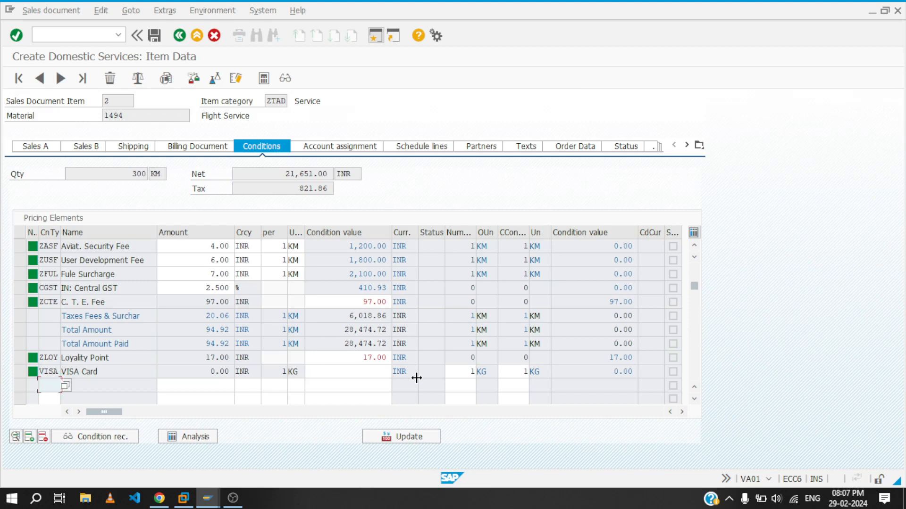
# - Switch to Chrome, close the ended Google Meet page and exit the payment details image in WhatsApp
pyautogui.moveTo(159, 498)
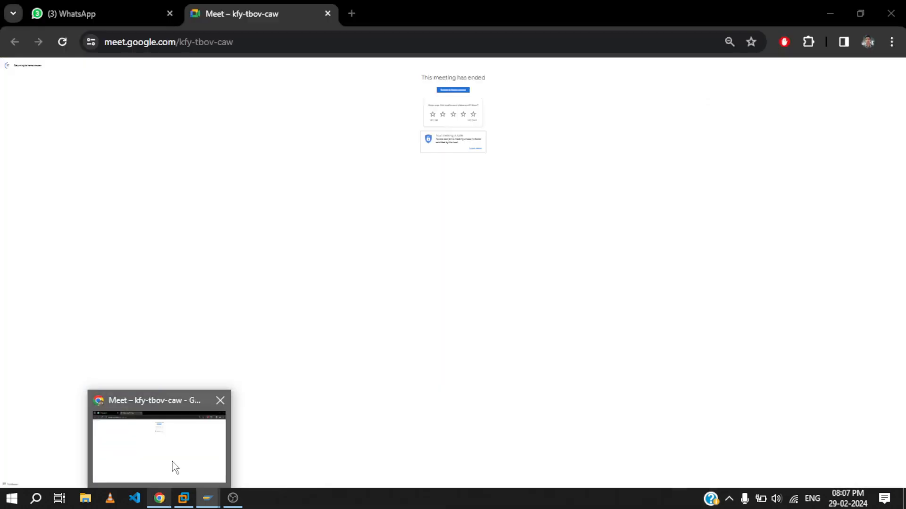
pyautogui.click(172, 462)
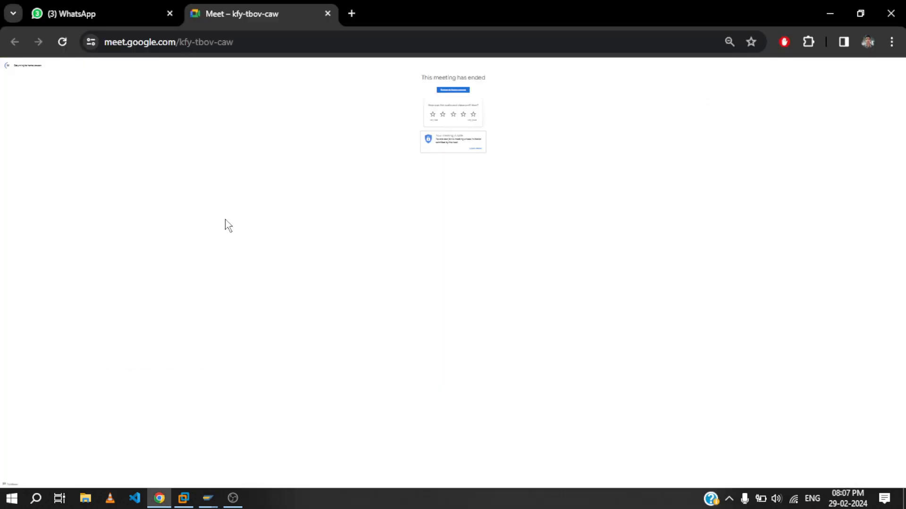
pyautogui.click(327, 13)
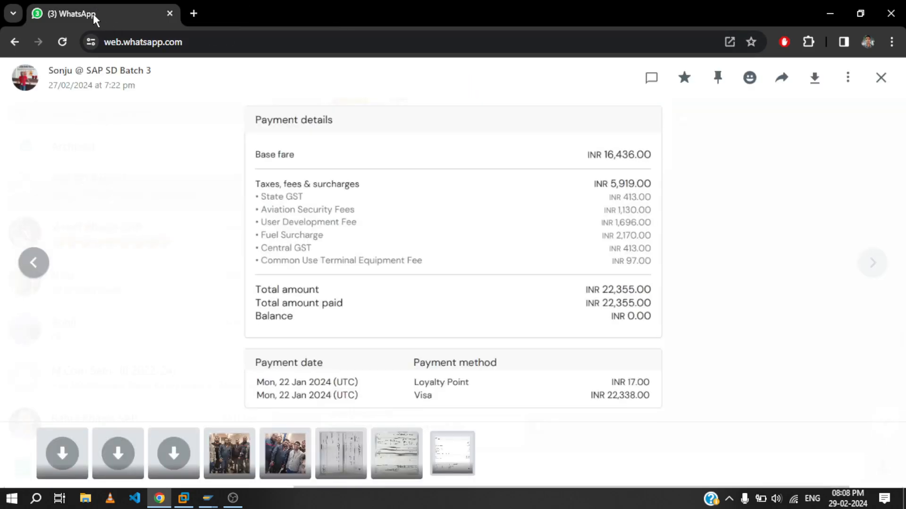
pyautogui.click(881, 77)
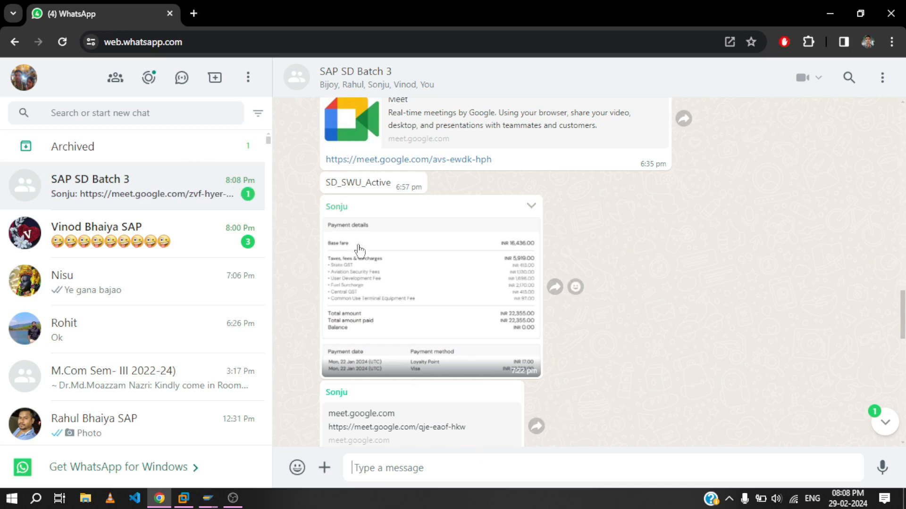
# - Send the message "gross weight krne se bhi nahi hora" to the SAP SD Batch 3 group
pyautogui.write('gr')
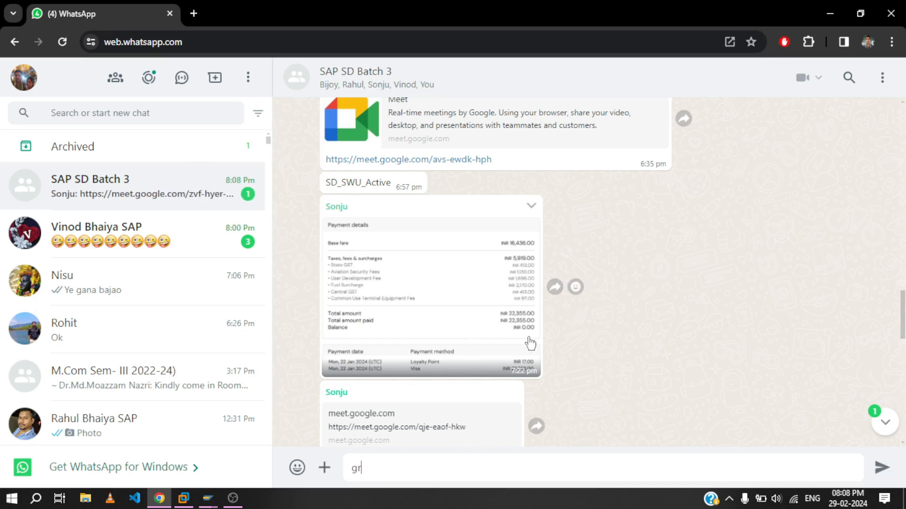
pyautogui.write('oss weight krne se bhi')
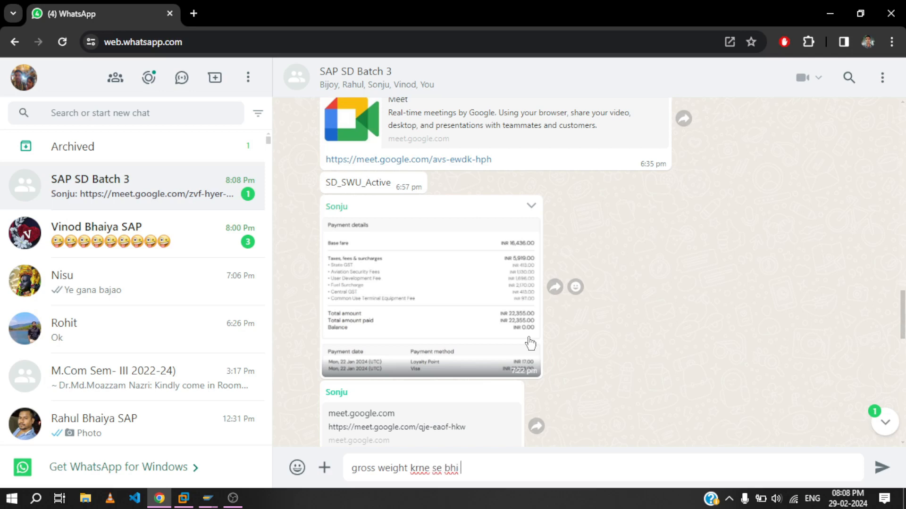
pyautogui.write(' nahi hora')
pyautogui.press('Return')
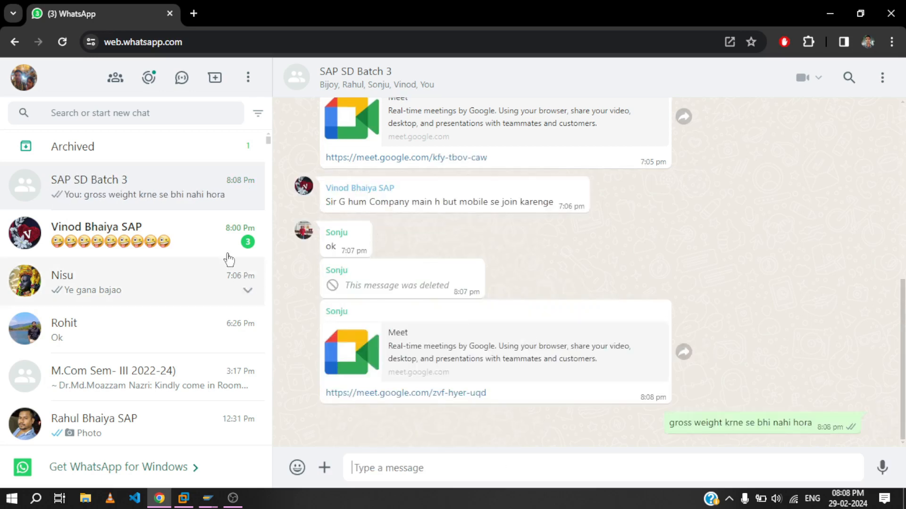
# - Ask to join the newest Google Meet meeting shared in the group and return to SAP
pyautogui.click(409, 393)
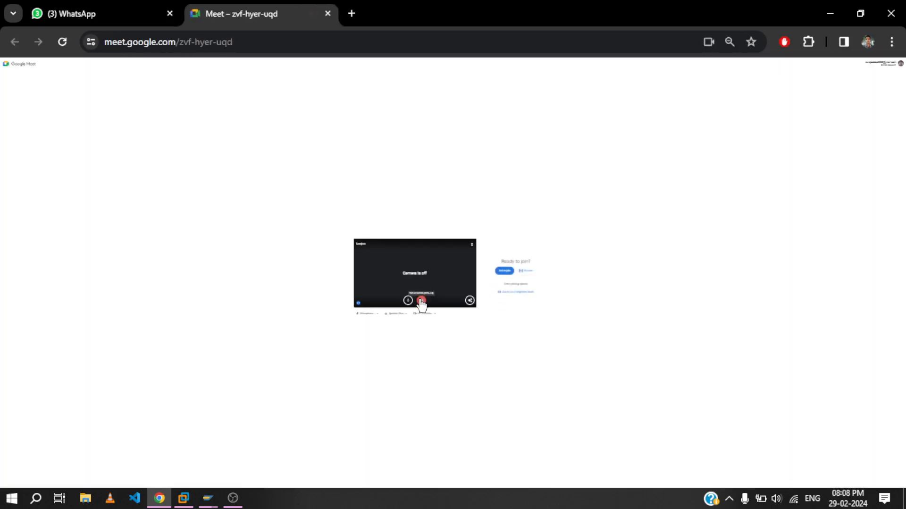
pyautogui.click(506, 273)
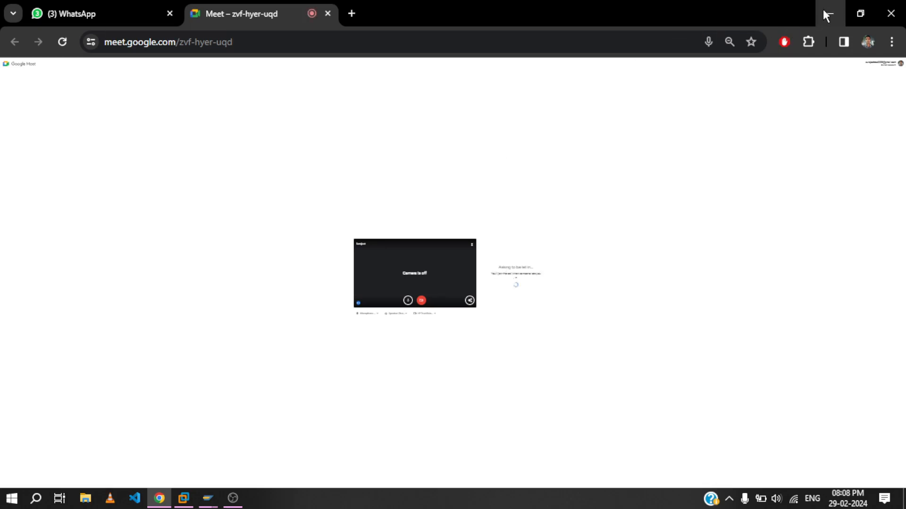
pyautogui.click(826, 13)
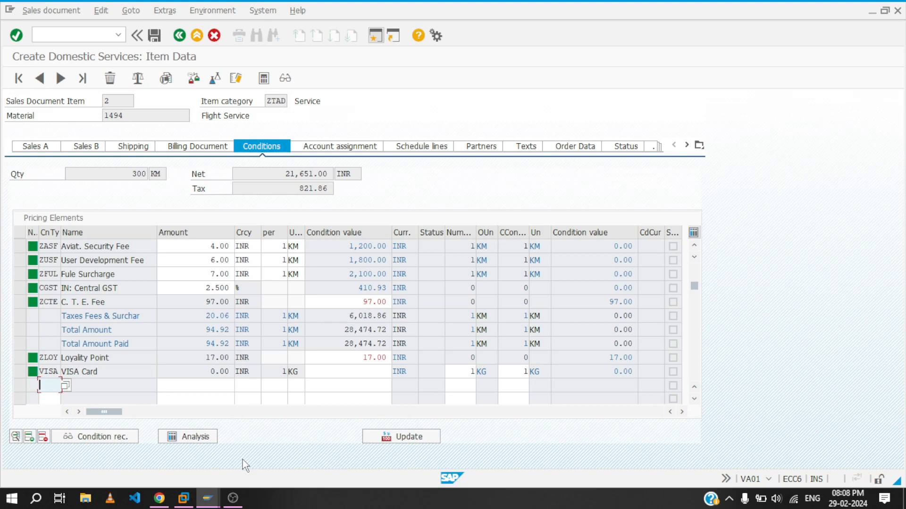
# - Switch to the VISA condition type details and disallow changes to the calculation type and quantity relation
pyautogui.moveTo(182, 502)
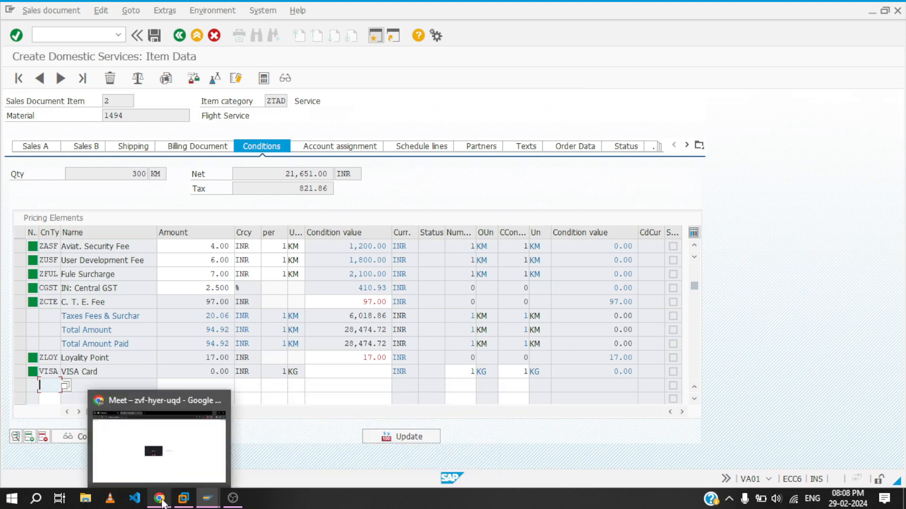
pyautogui.click(198, 470)
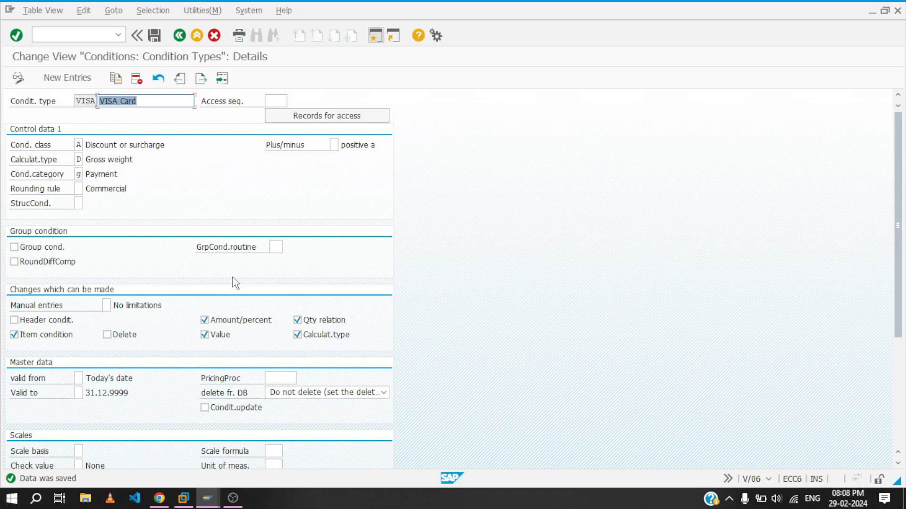
pyautogui.click(298, 334)
pyautogui.click(298, 320)
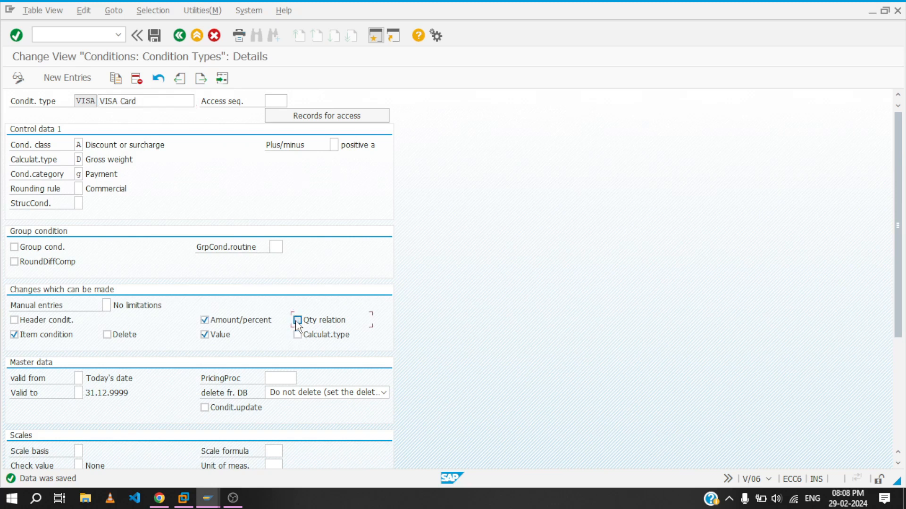
# - Set the VISA condition type's calculation type to K (Per mille)
pyautogui.click(78, 159)
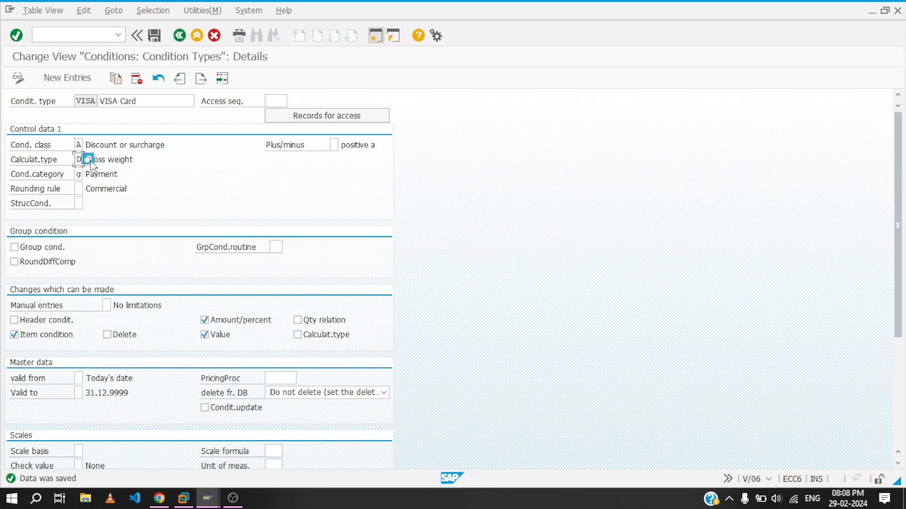
pyautogui.click(88, 161)
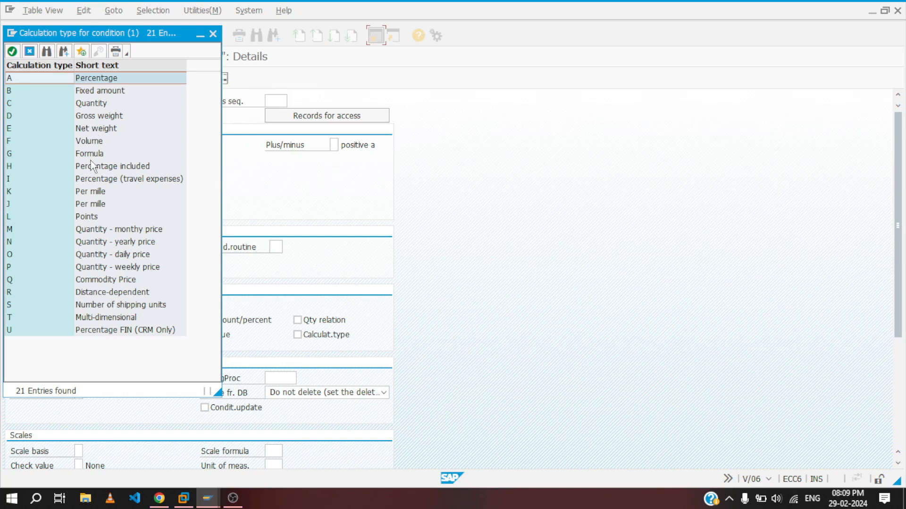
pyautogui.doubleClick(87, 192)
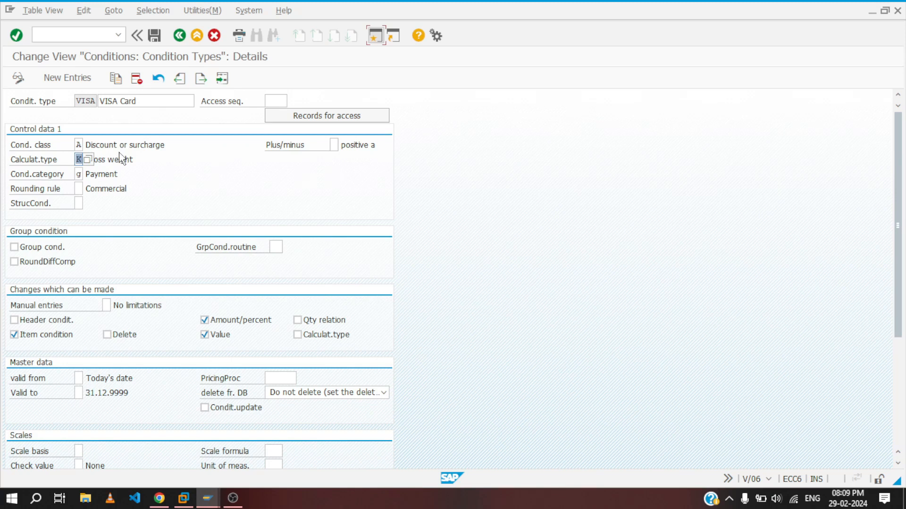
# - Change the VISA condition type's calculation type to C (Quantity) and save the condition type
pyautogui.scroll(-5, 144, 191)
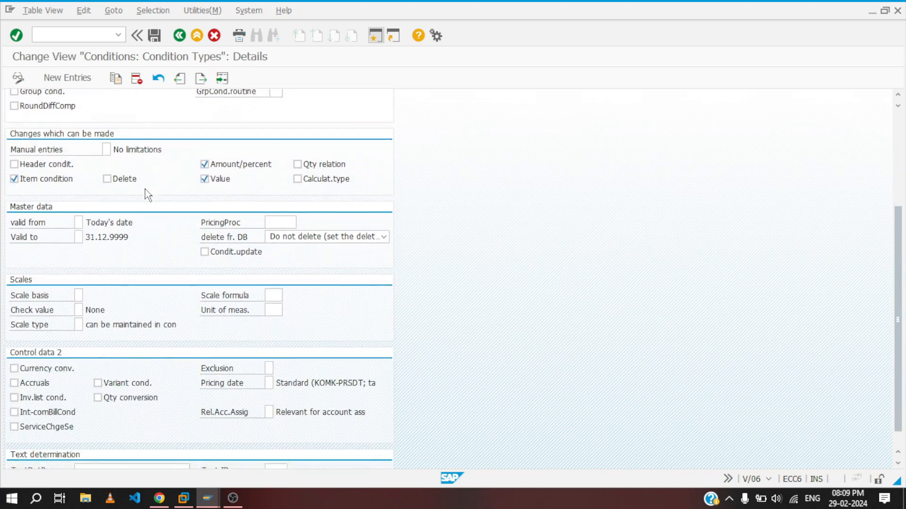
pyautogui.scroll(-1, 148, 195)
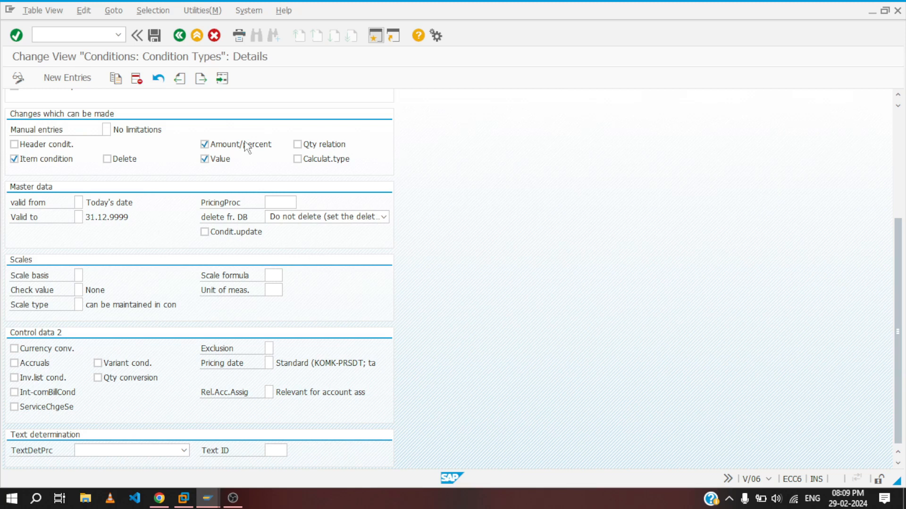
pyautogui.scroll(1, 171, 154)
pyautogui.scroll(8, 171, 154)
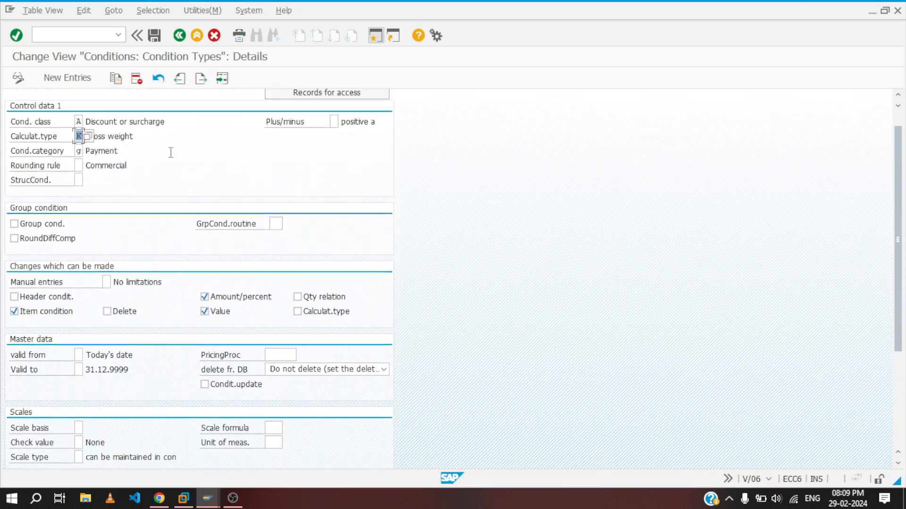
pyautogui.click(80, 161)
pyautogui.press('BackSpace')
pyautogui.press('Return')
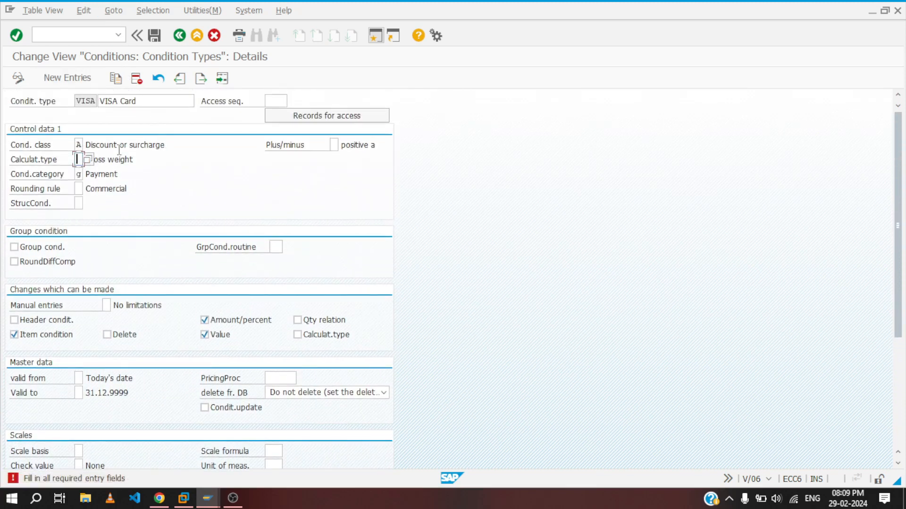
pyautogui.click(88, 160)
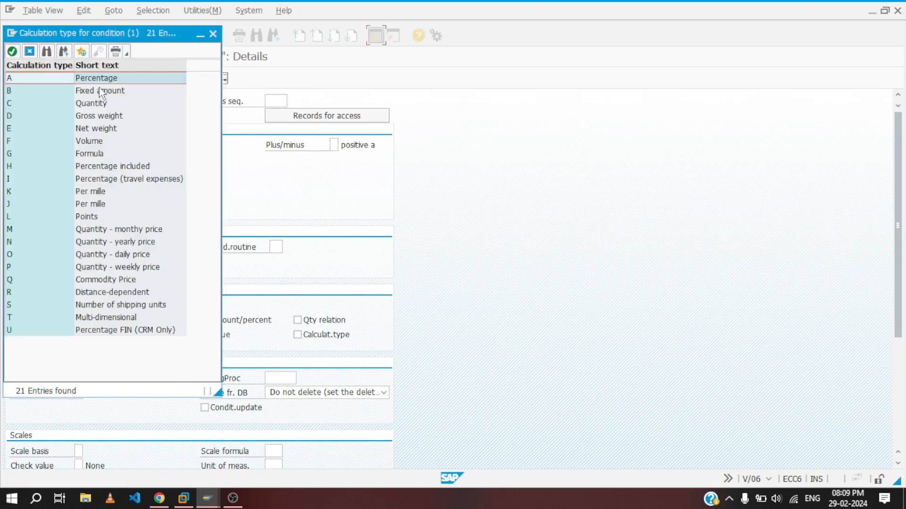
pyautogui.click(96, 103)
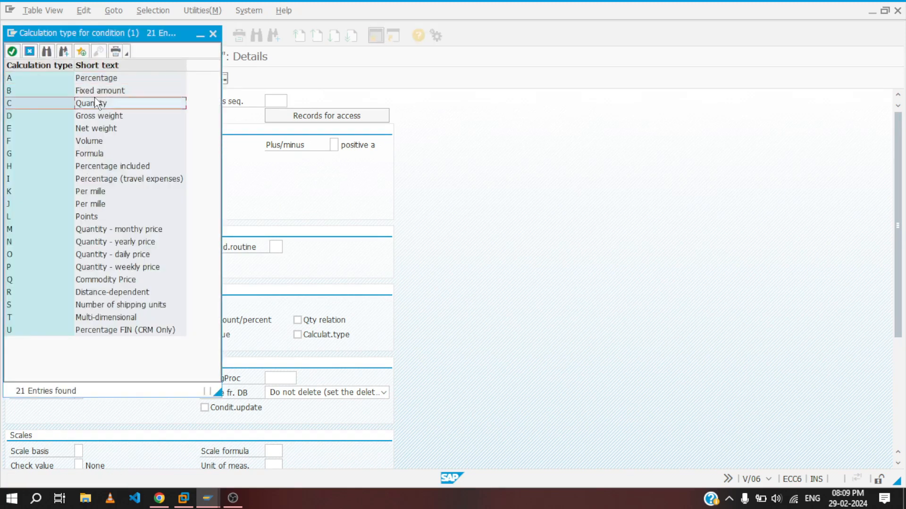
pyautogui.doubleClick(96, 103)
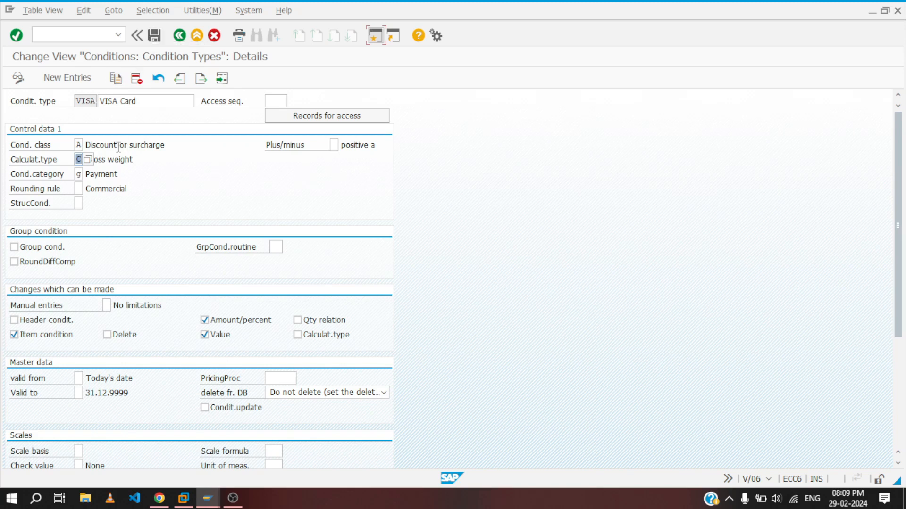
pyautogui.click(88, 160)
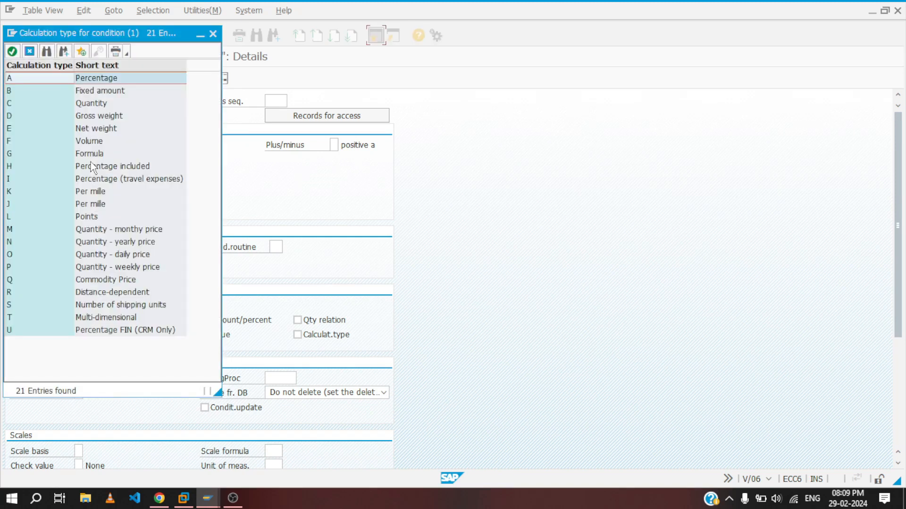
pyautogui.click(213, 33)
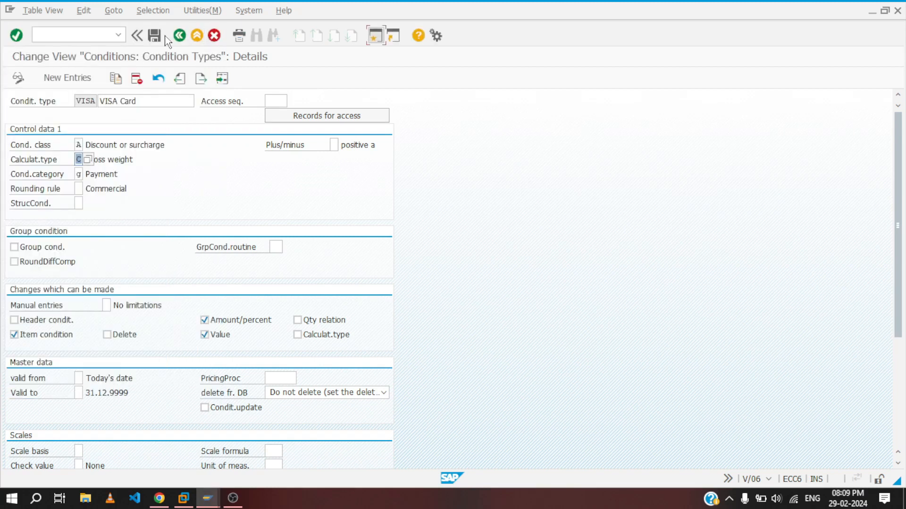
pyautogui.click(155, 36)
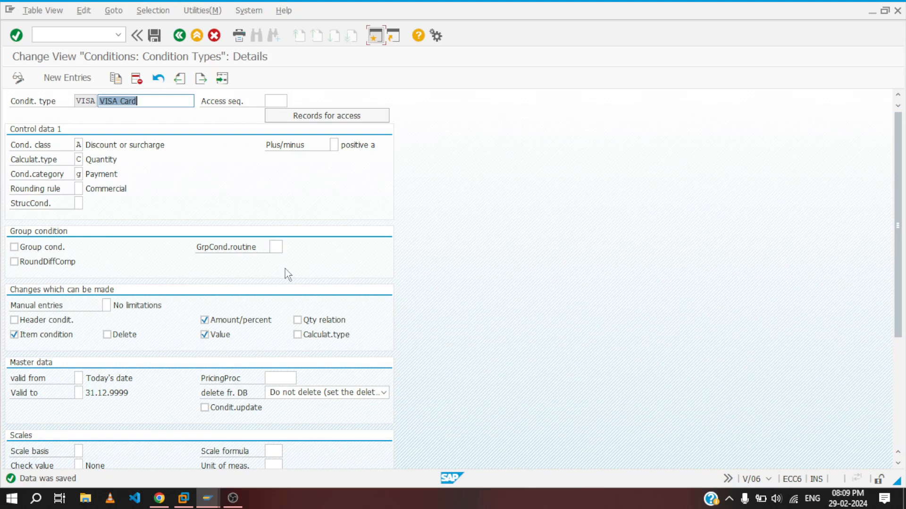
pyautogui.click(290, 377)
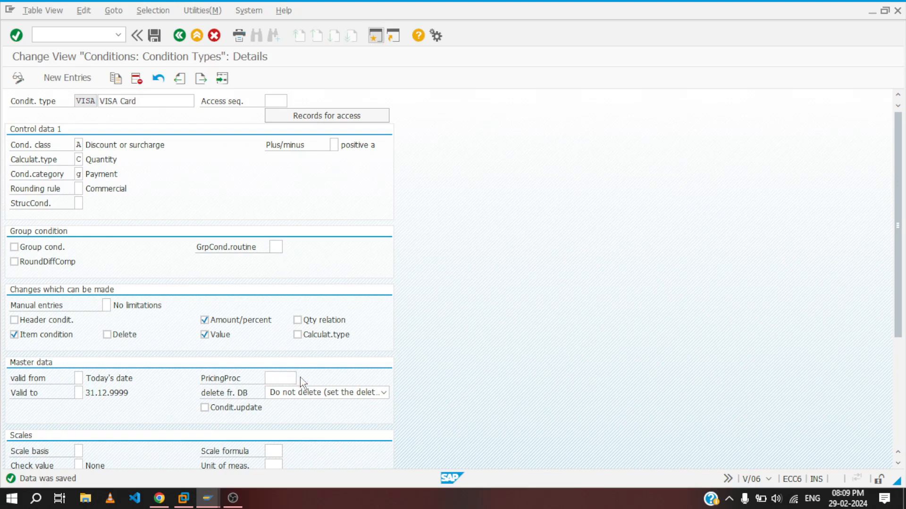
pyautogui.click(300, 377)
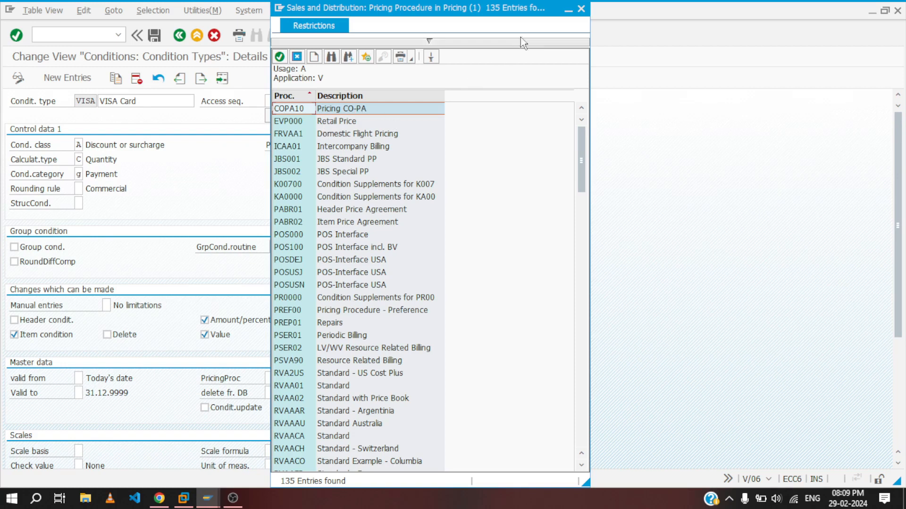
pyautogui.click(581, 9)
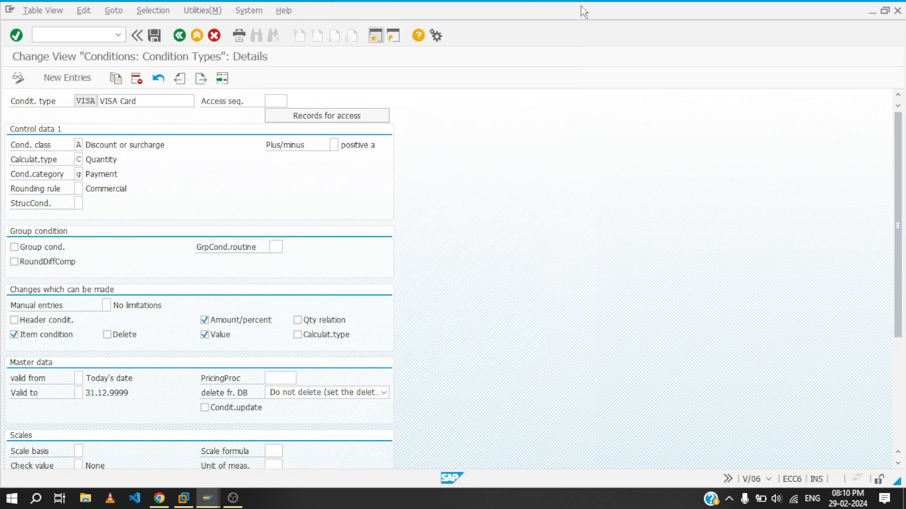
# - Leave the VISA details for the condition types overview, check the Google Meet call and return to SAP
pyautogui.click(179, 36)
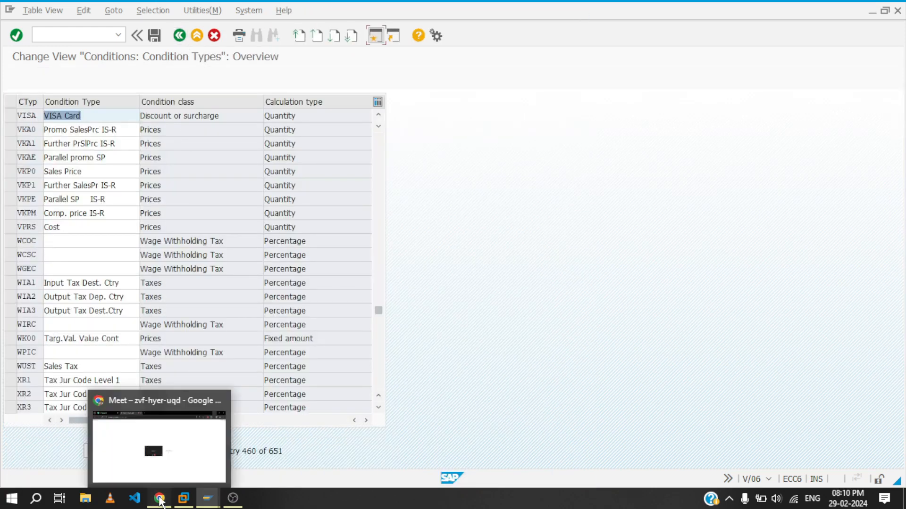
pyautogui.click(159, 498)
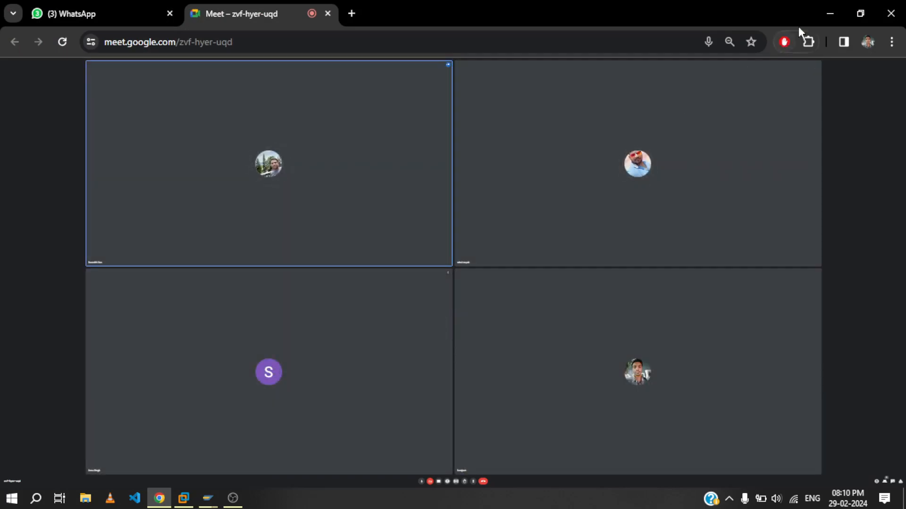
pyautogui.click(827, 15)
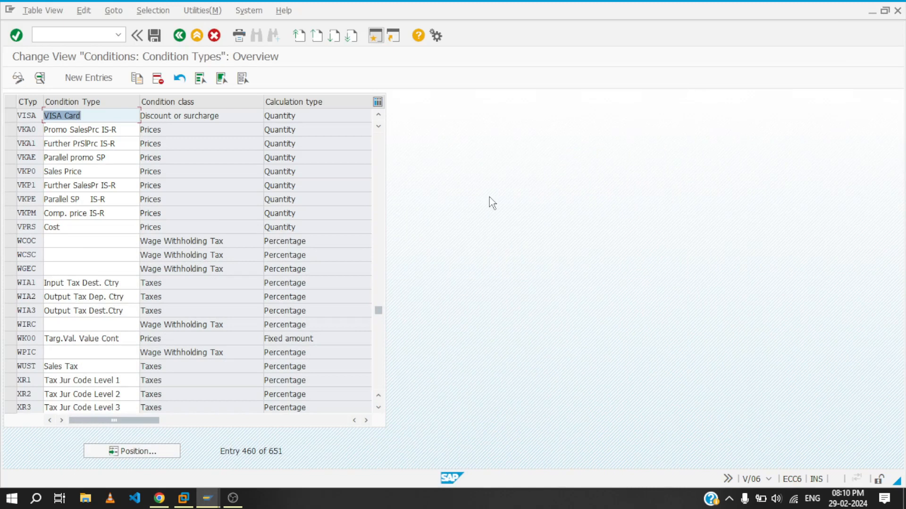
# - Look through the earlier entries of the condition types overview, deselect PR00 and go back to the sales order's item conditions
pyautogui.scroll(15, 93, 213)
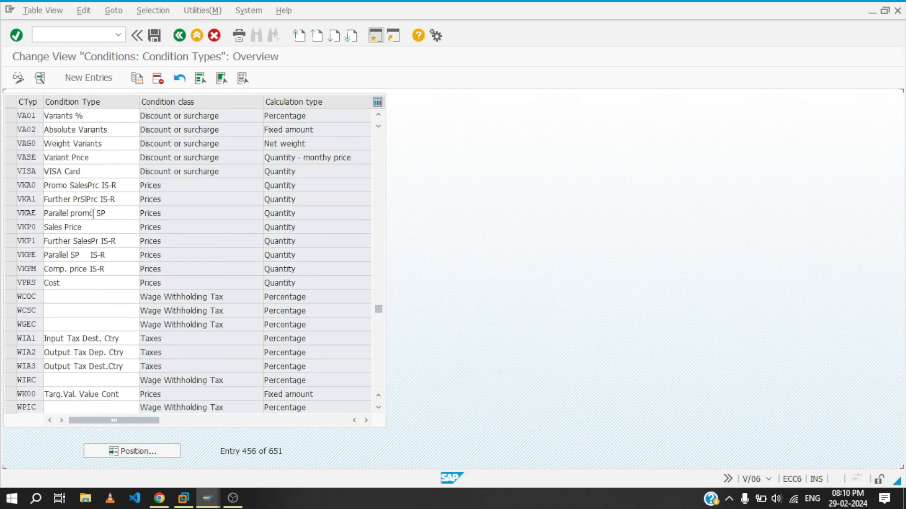
pyautogui.scroll(10, 93, 214)
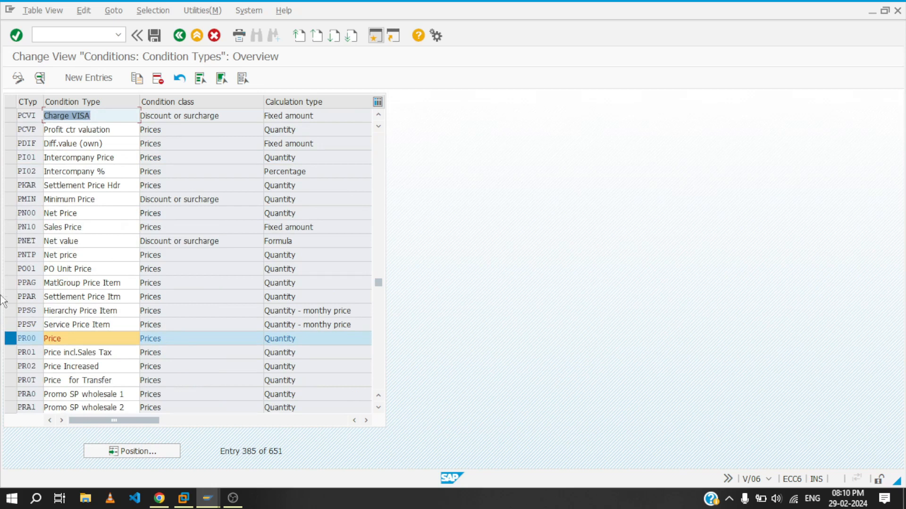
pyautogui.click(9, 339)
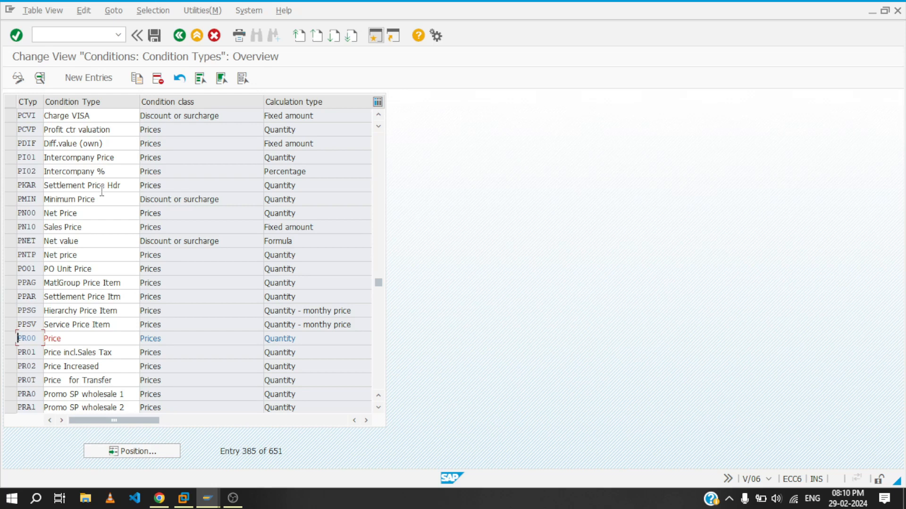
pyautogui.scroll(17, 102, 191)
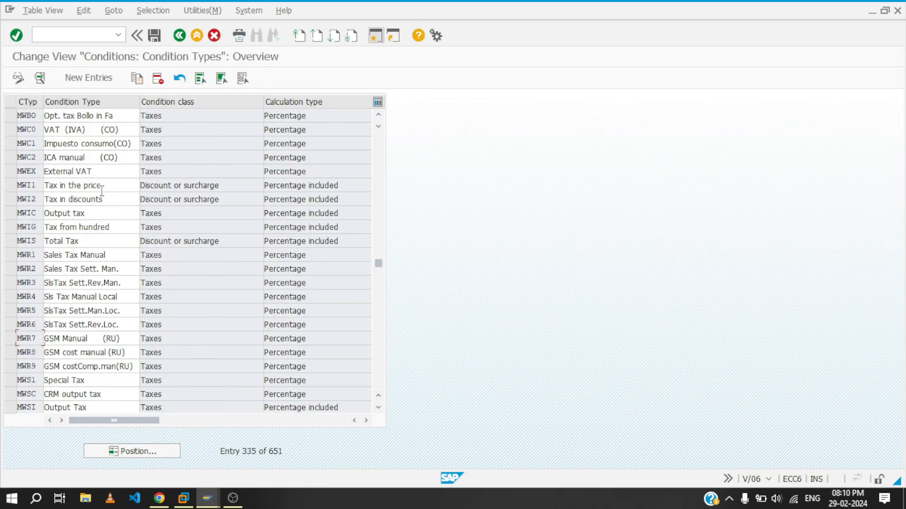
pyautogui.scroll(14, 104, 197)
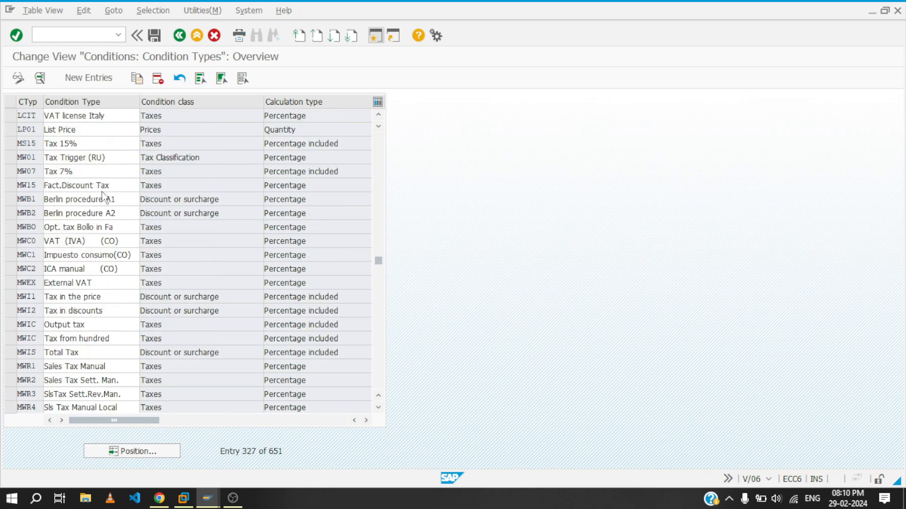
pyautogui.scroll(20, 104, 197)
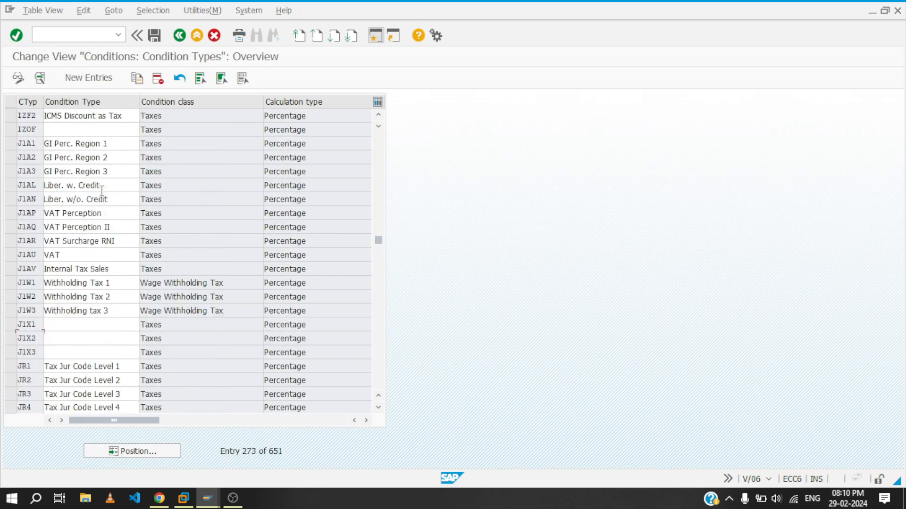
pyautogui.scroll(1, 104, 197)
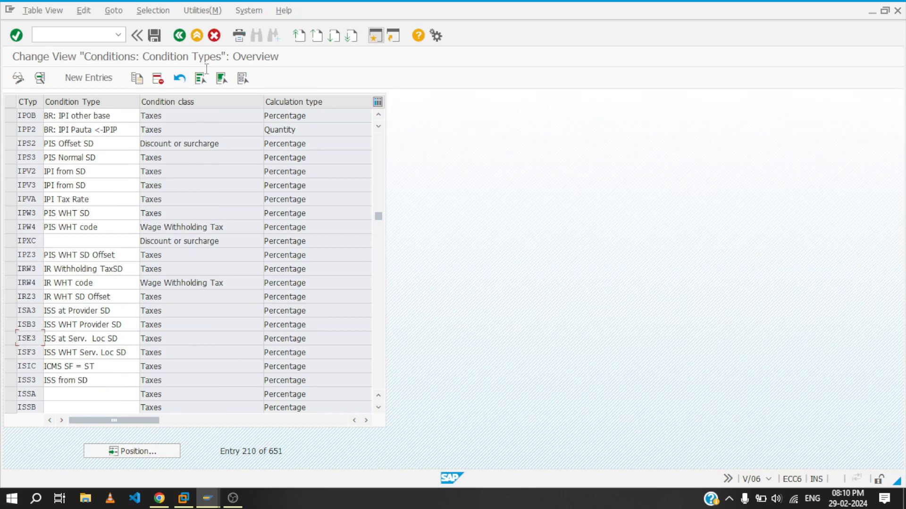
pyautogui.click(871, 11)
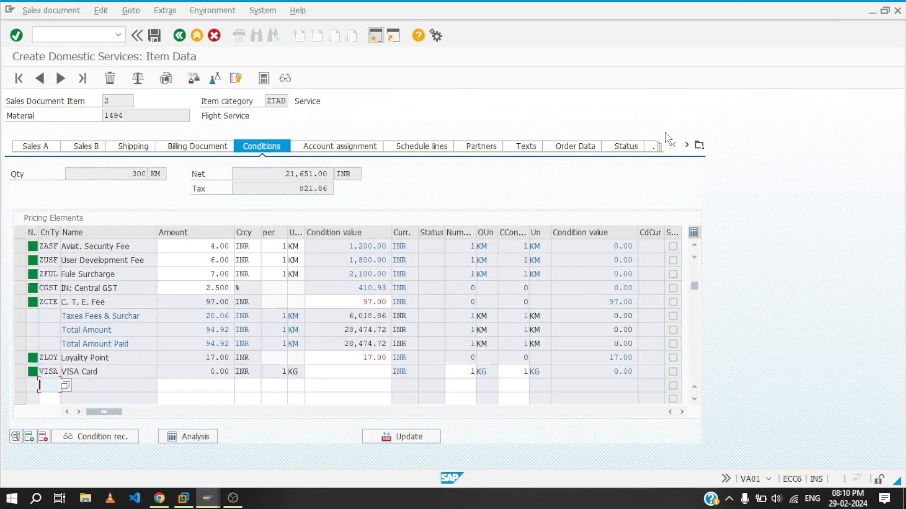
# - Switch to the Google Meet call, present the entire screen and return to SAP
pyautogui.moveTo(158, 503)
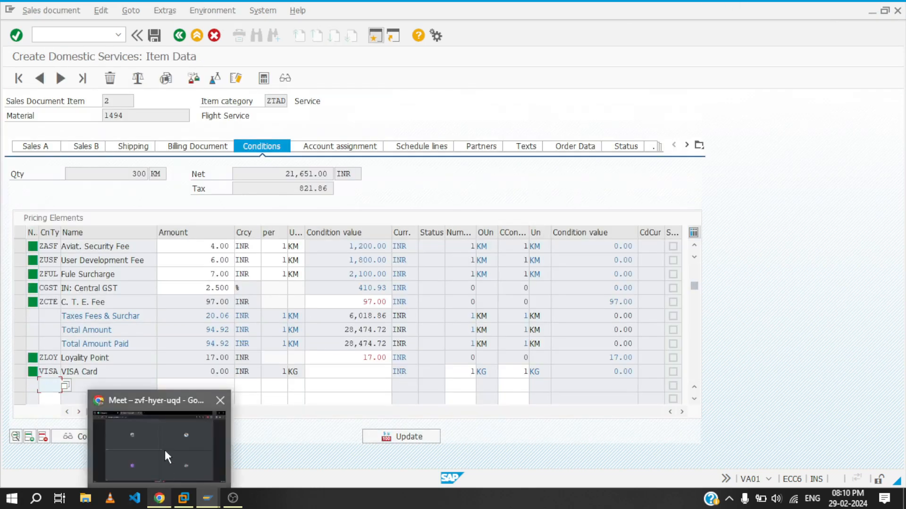
pyautogui.click(166, 436)
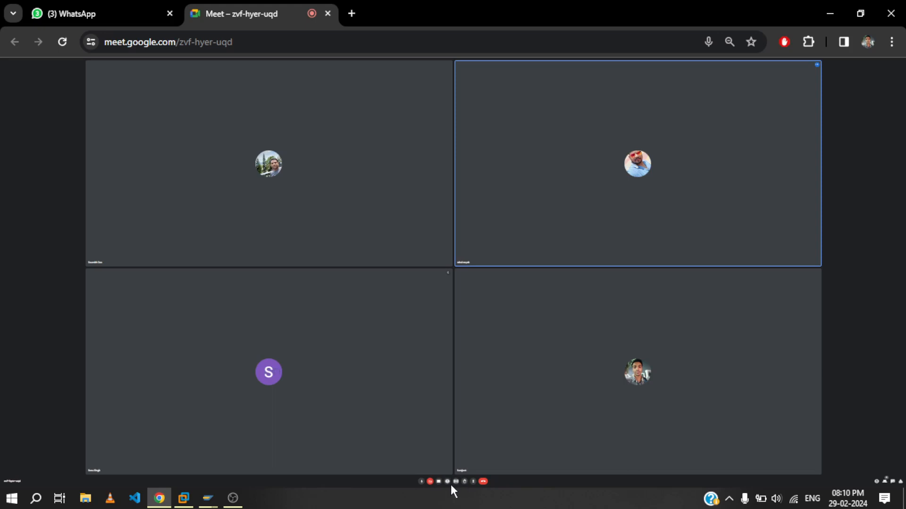
pyautogui.click(454, 482)
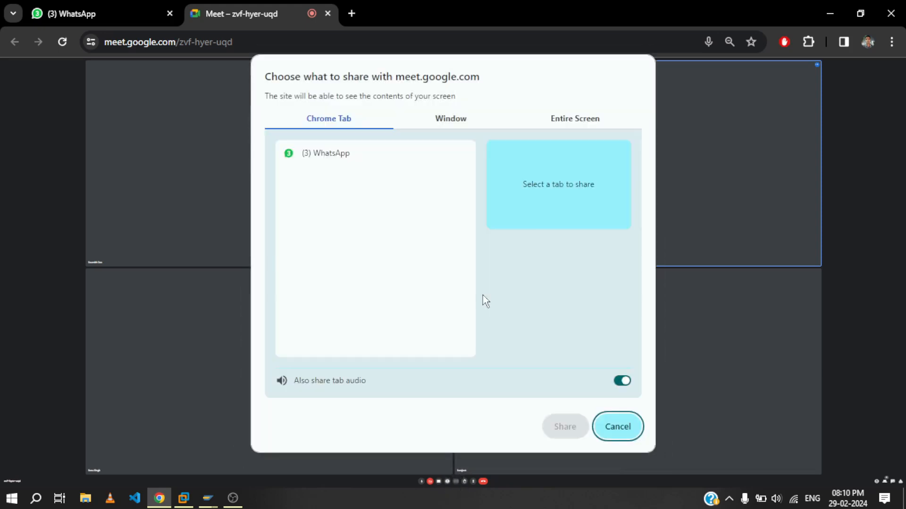
pyautogui.click(593, 126)
pyautogui.click(366, 208)
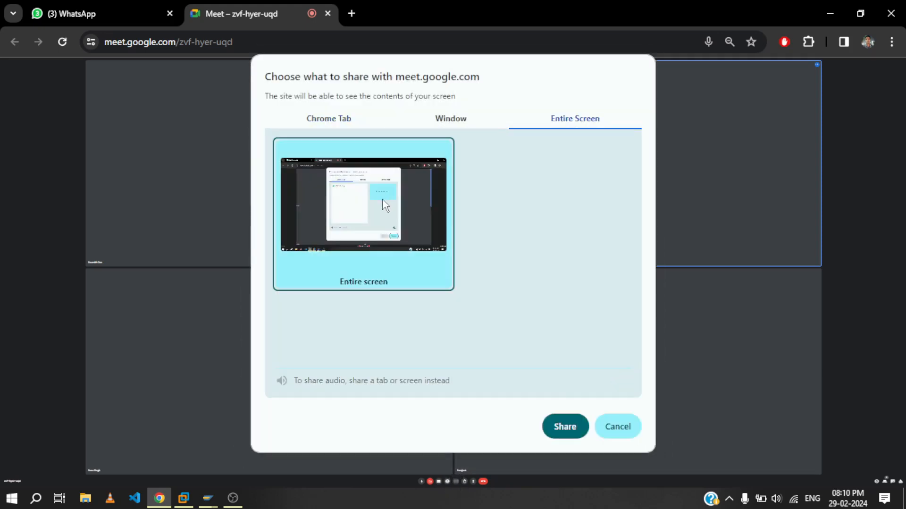
pyautogui.click(575, 422)
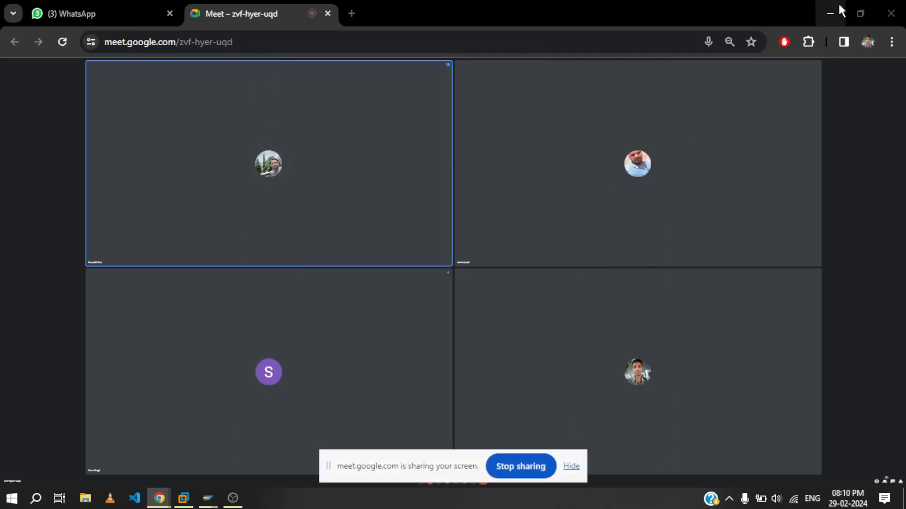
pyautogui.click(840, 8)
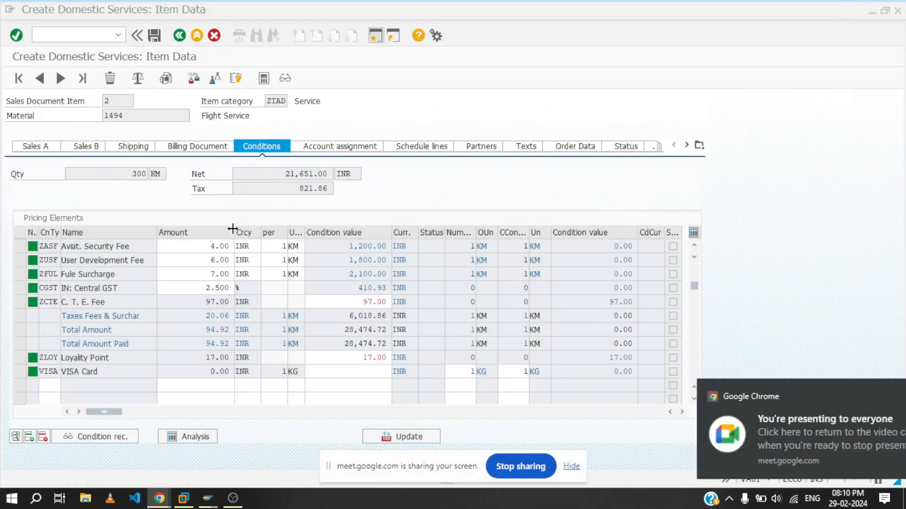
# - Review the condition types overview and the order's item conditions, then bring up the FRVAA1 pricing procedure's control overview
pyautogui.moveTo(207, 498)
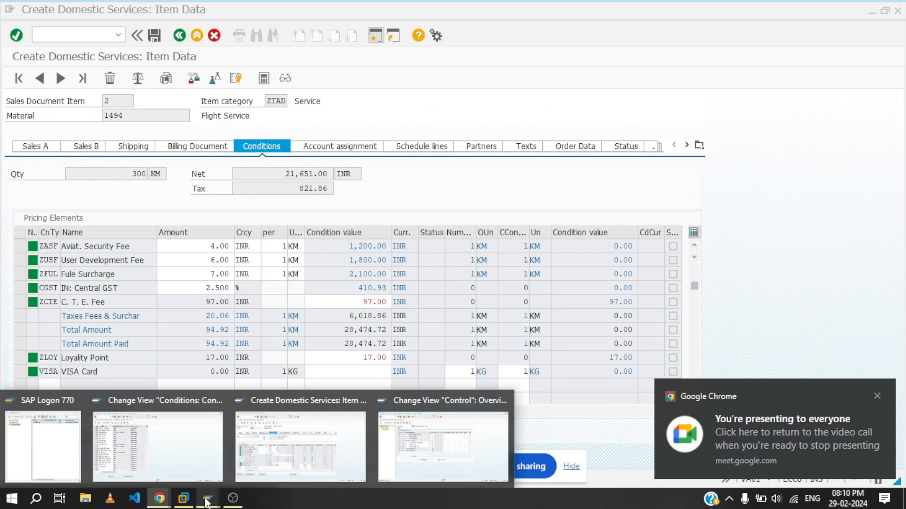
pyautogui.click(177, 463)
pyautogui.scroll(8, 254, 375)
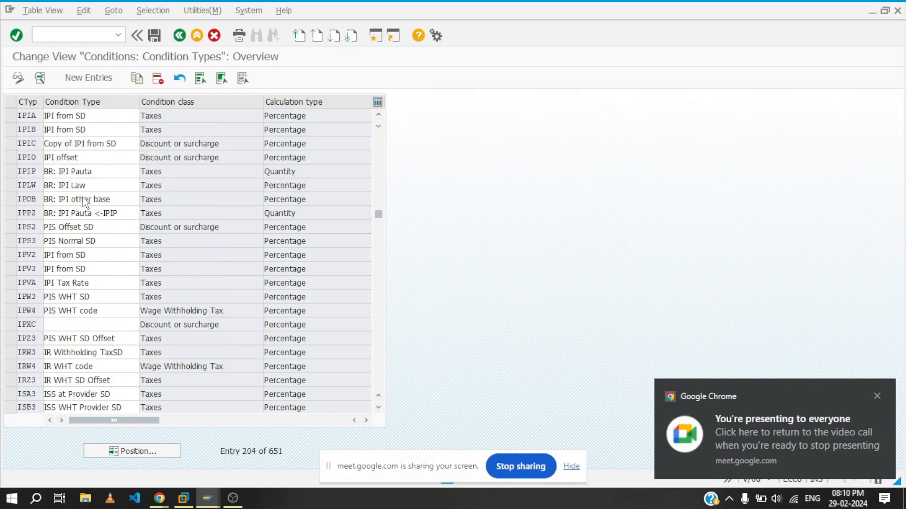
pyautogui.moveTo(208, 496)
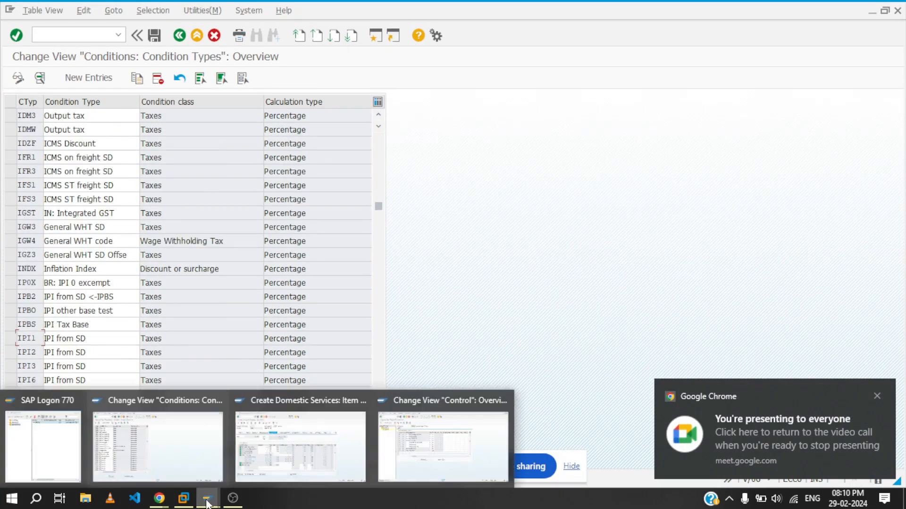
pyautogui.click(280, 446)
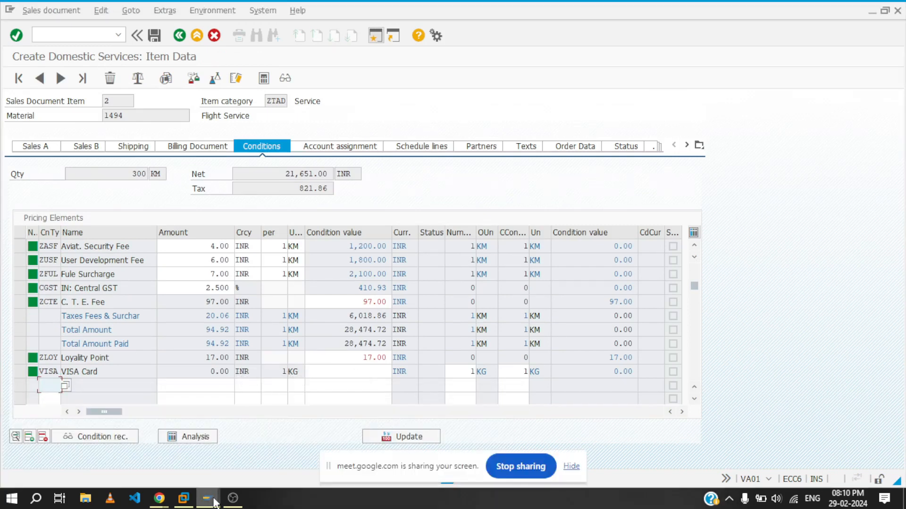
pyautogui.moveTo(208, 498)
pyautogui.click(426, 445)
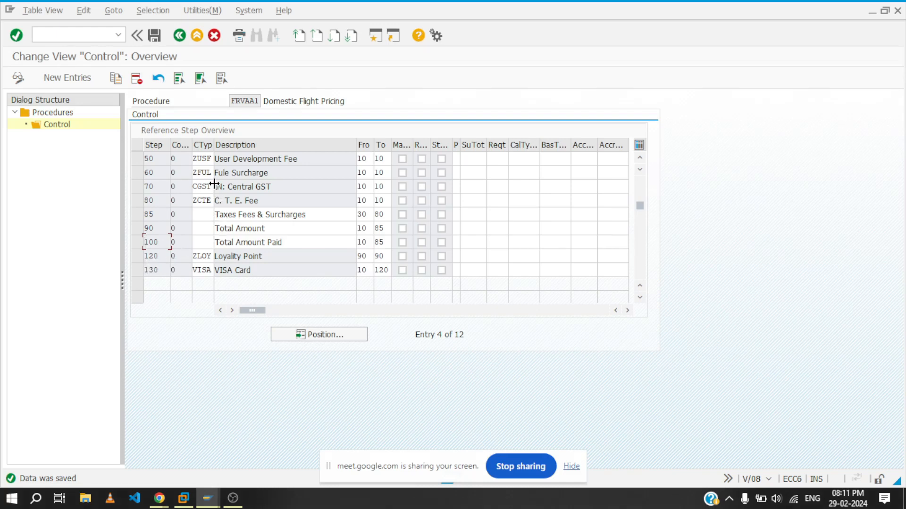
# - Look through the steps of the FRVAA1 pricing procedure, selecting and deselecting the Loyality Point row
pyautogui.scroll(1, 214, 183)
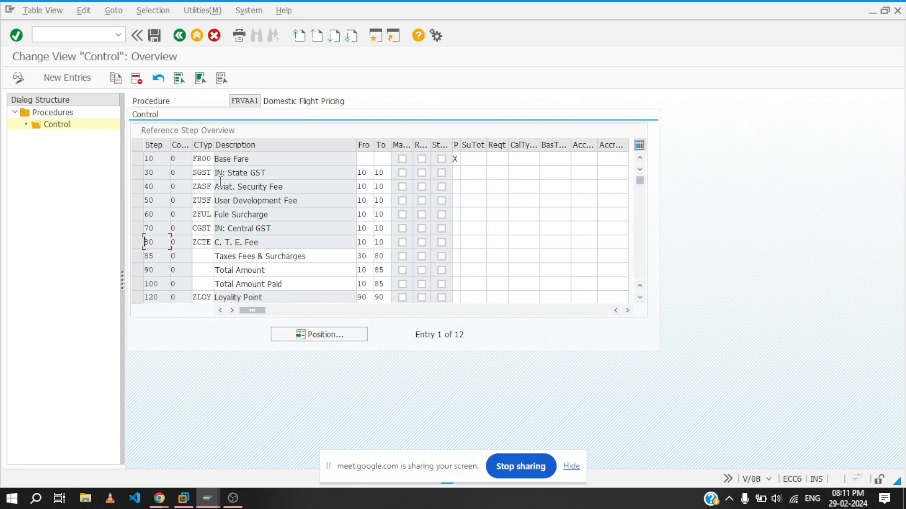
pyautogui.scroll(-2, 229, 203)
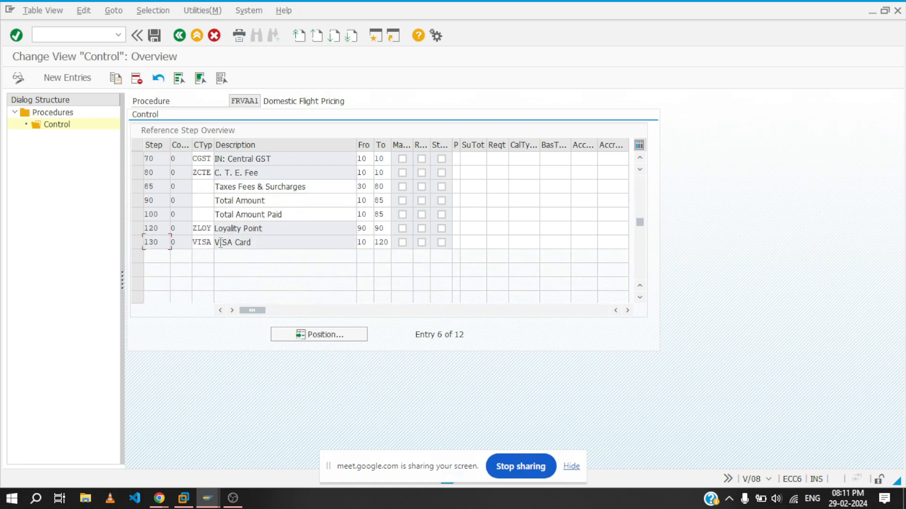
pyautogui.click(138, 230)
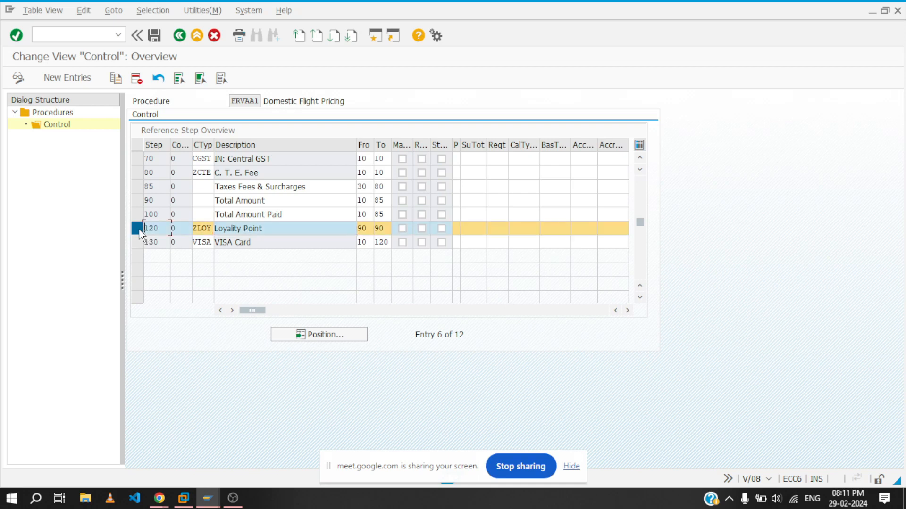
pyautogui.click(139, 229)
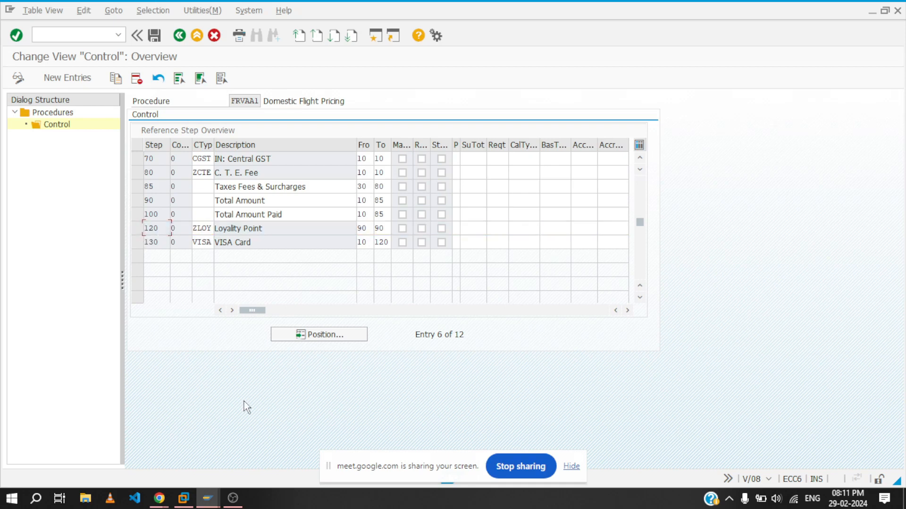
# - Locate condition type ZLOY in the condition types overview and return to the FRVAA1 control overview
pyautogui.moveTo(208, 497)
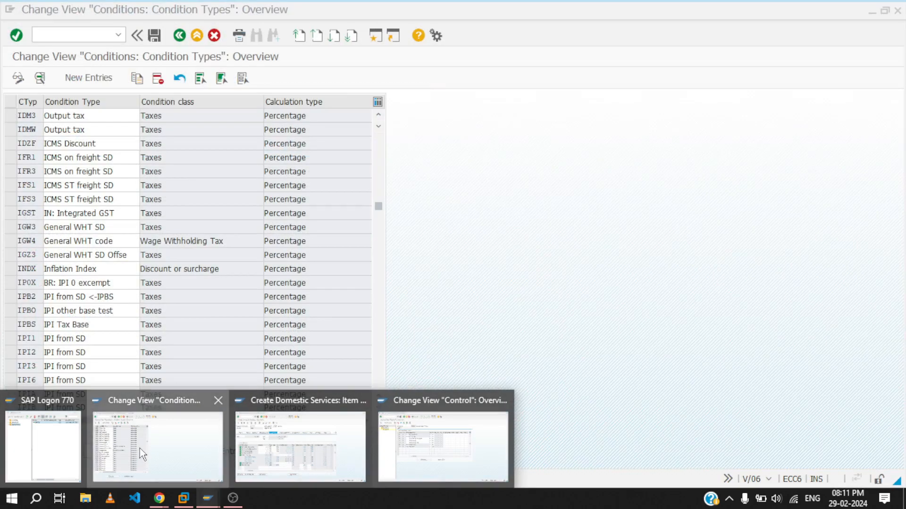
pyautogui.click(140, 449)
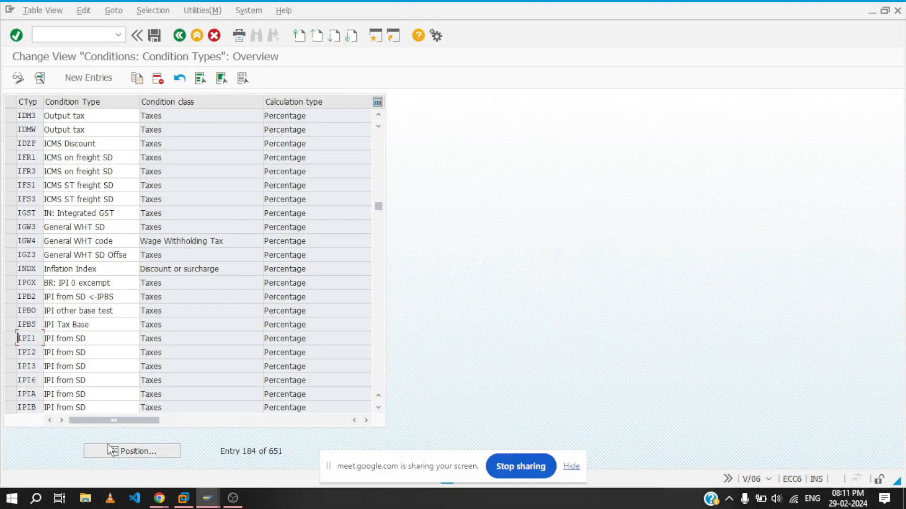
pyautogui.click(106, 452)
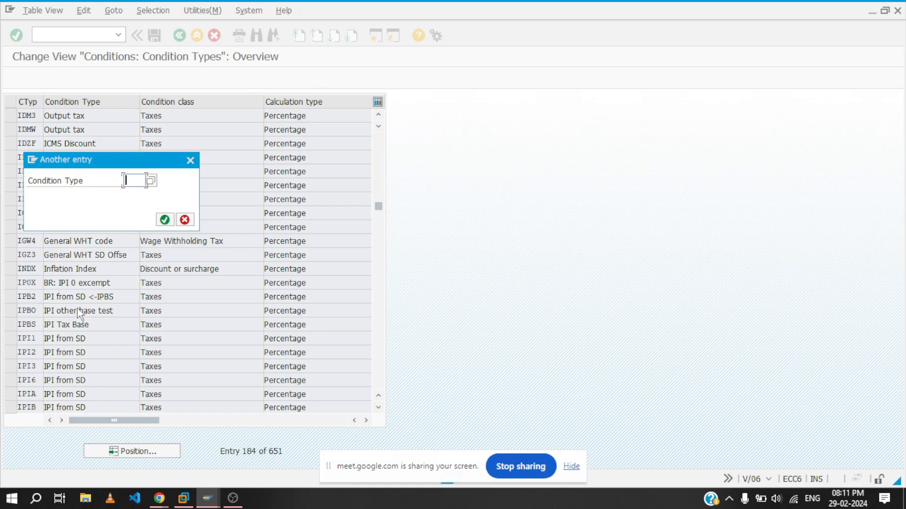
pyautogui.write('zloy')
pyautogui.press('Return')
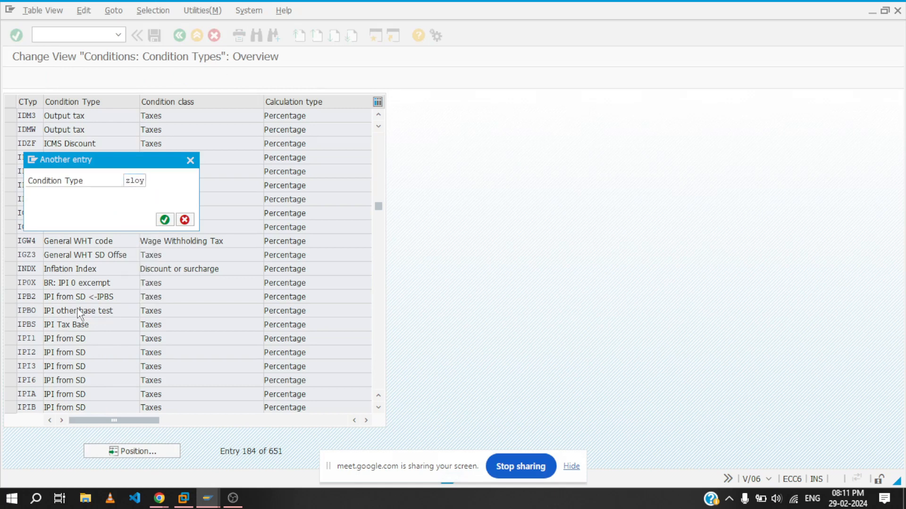
pyautogui.click(13, 119)
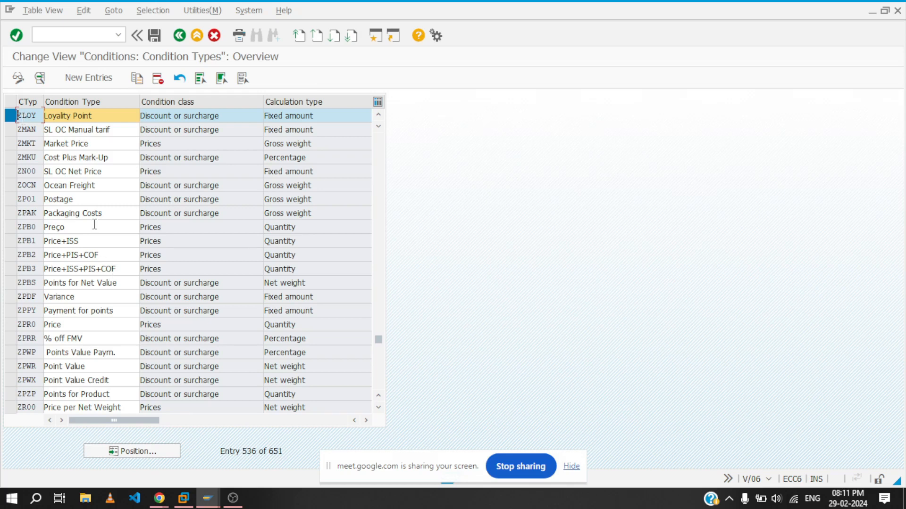
pyautogui.click(11, 117)
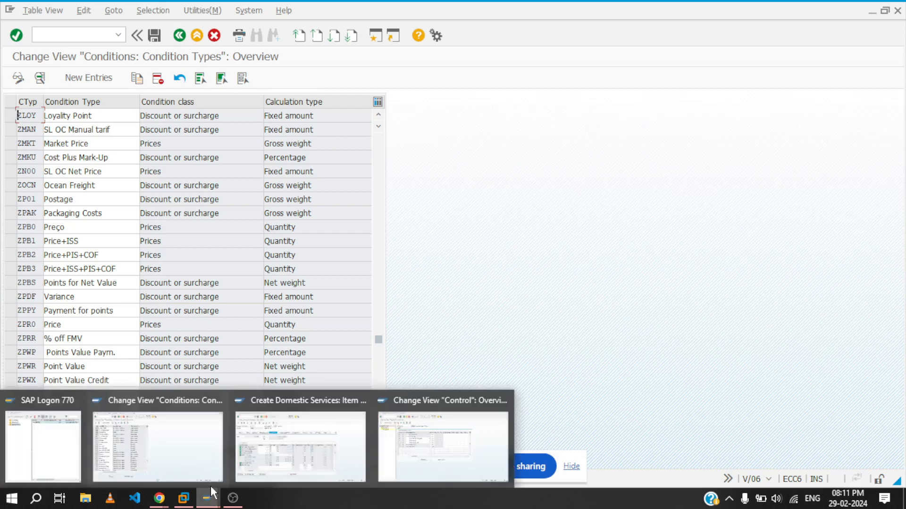
pyautogui.moveTo(287, 443)
pyautogui.moveTo(157, 443)
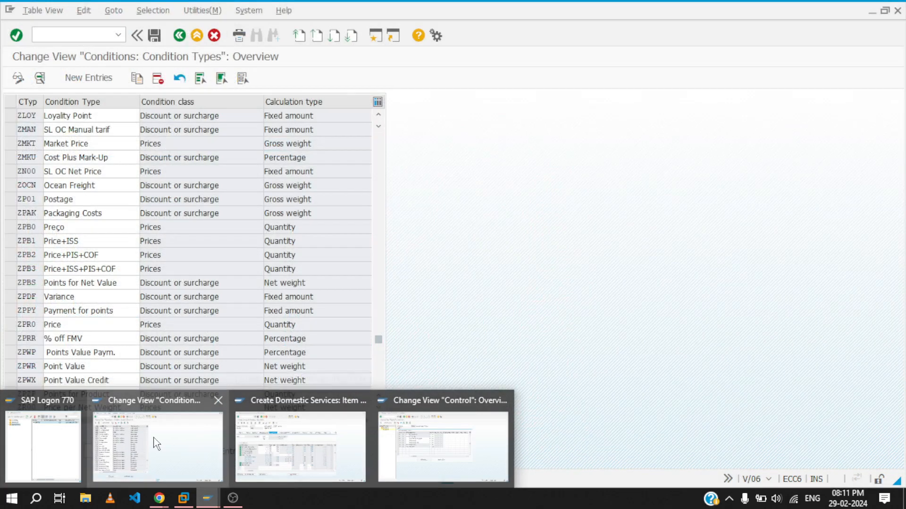
pyautogui.click(435, 460)
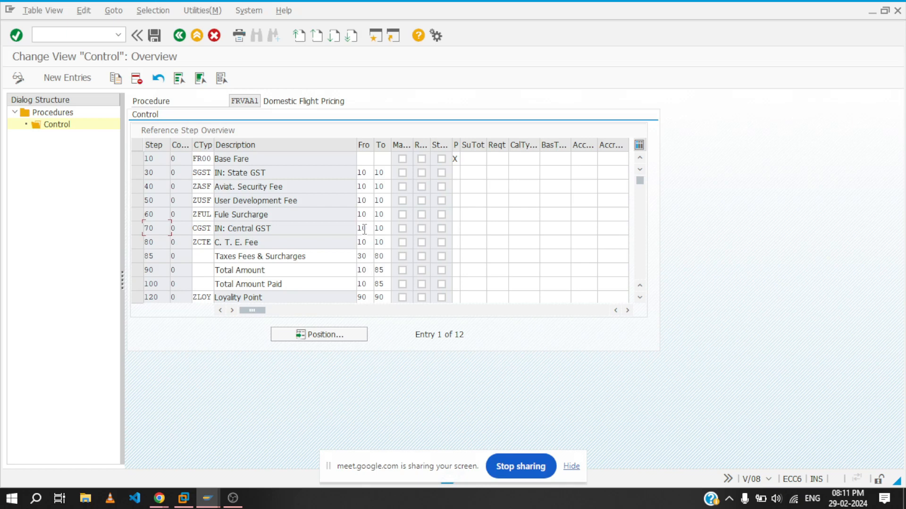
# - Try to set the To step of the ZASF Aviat. Security Fee to 40
pyautogui.click(385, 187)
pyautogui.press('BackSpace')
pyautogui.press('BackSpace')
pyautogui.write('40')
pyautogui.press('Return')
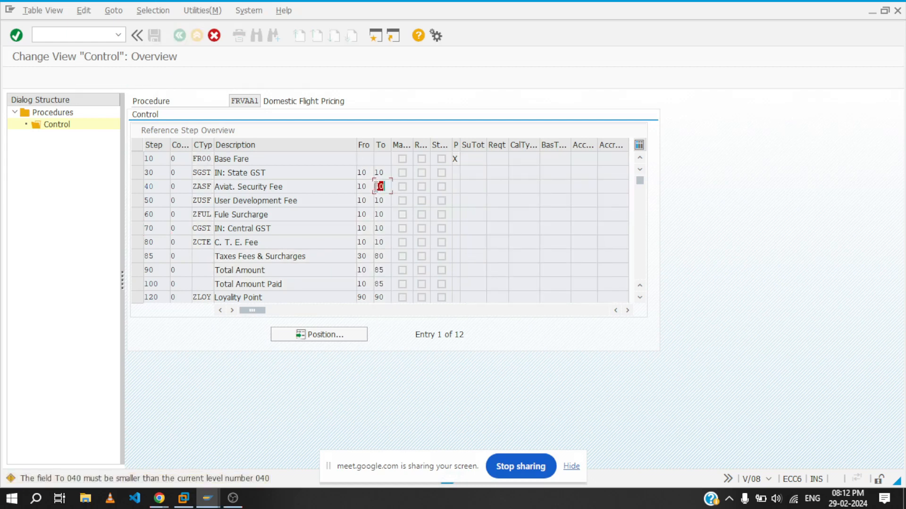
# - Set the To step of the ZASF Aviat. Security Fee to 30 and save the pricing procedure
pyautogui.write('3')
pyautogui.press('Return')
pyautogui.click(153, 32)
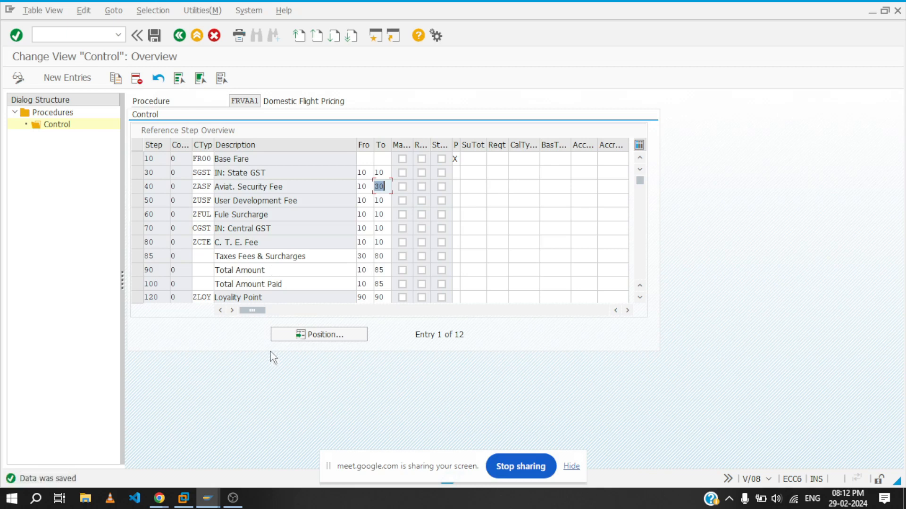
# - Redetermine the pricing of the sales order's item conditions, then leave the order without saving
pyautogui.moveTo(208, 498)
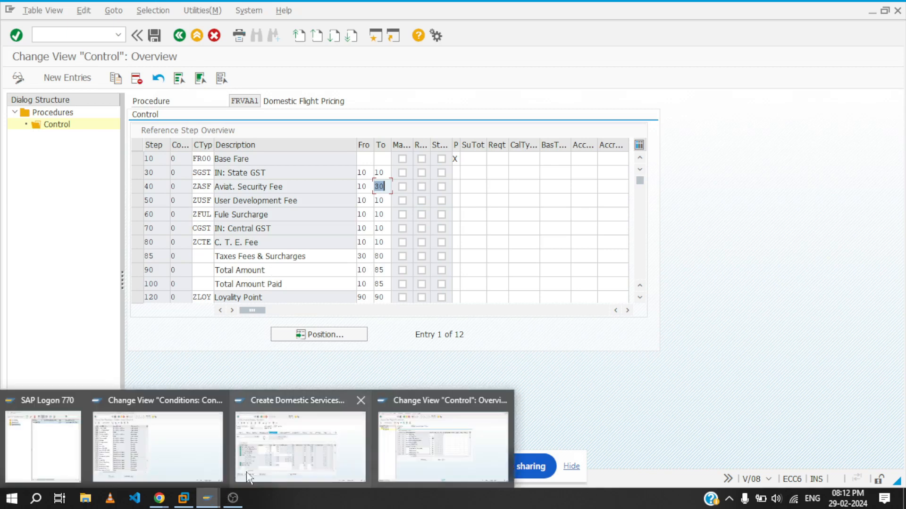
pyautogui.click(326, 459)
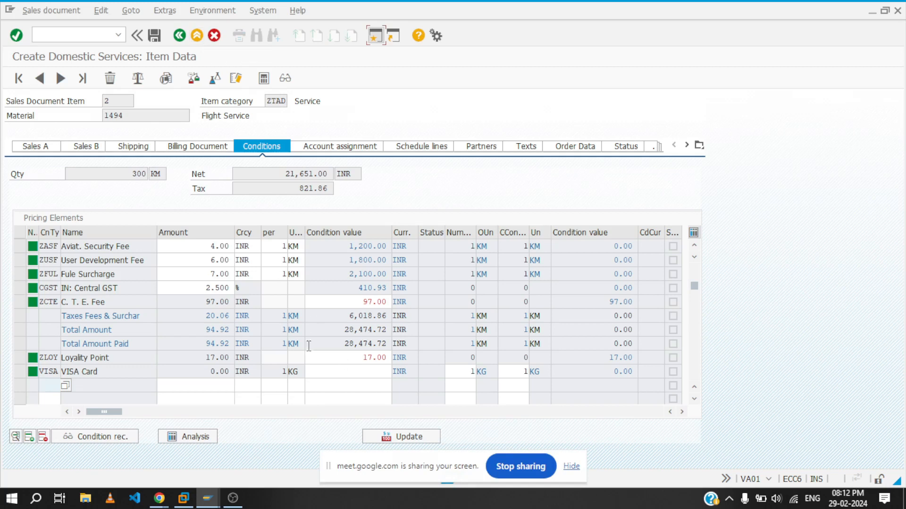
pyautogui.click(388, 438)
pyautogui.doubleClick(150, 90)
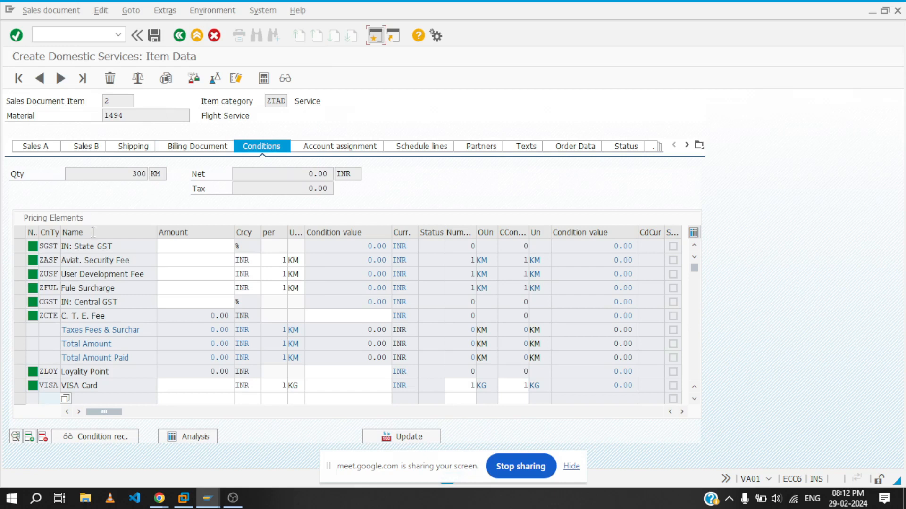
pyautogui.click(198, 36)
pyautogui.click(229, 238)
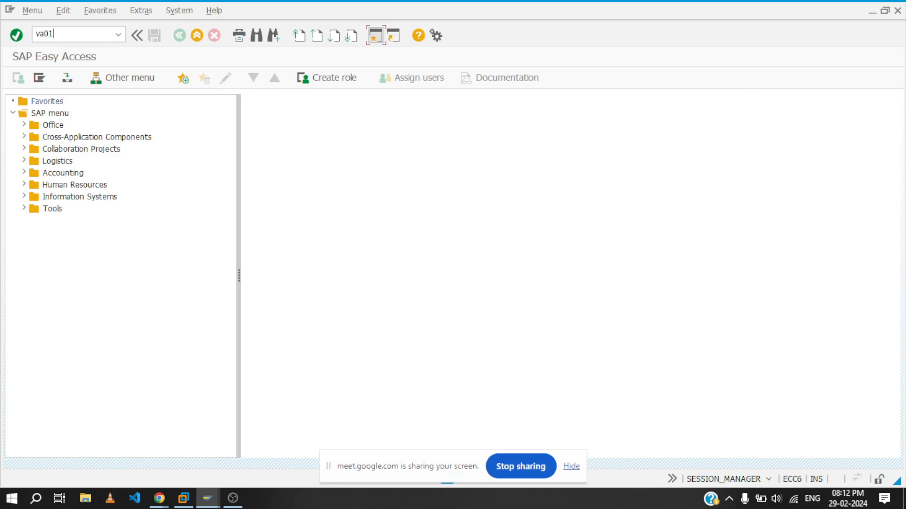
# - Start a new Domestic Services order with VA01 and enter the customer number of the sold-to party
pyautogui.press('Return')
pyautogui.press('Return')
pyautogui.write('1')
pyautogui.click(121, 127)
pyautogui.press('Return')
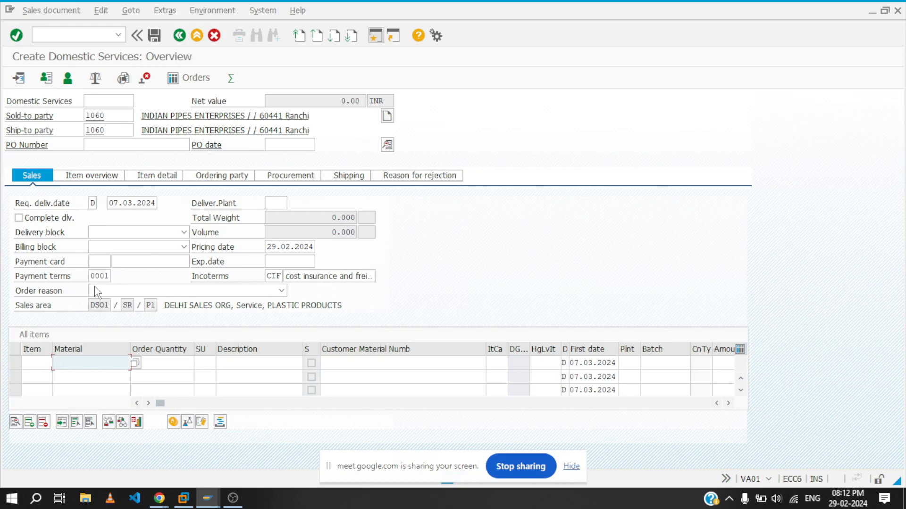
# - Add an order item for material 1494 with quantity 300 and amount 54.79
pyautogui.write('1')
pyautogui.press('Down')
pyautogui.press('Down')
pyautogui.press('Return')
pyautogui.click(152, 365)
pyautogui.write('300')
pyautogui.click(722, 362)
pyautogui.press('Down')
pyautogui.press('Down')
pyautogui.press('Down')
pyautogui.press('Down')
pyautogui.press('Down')
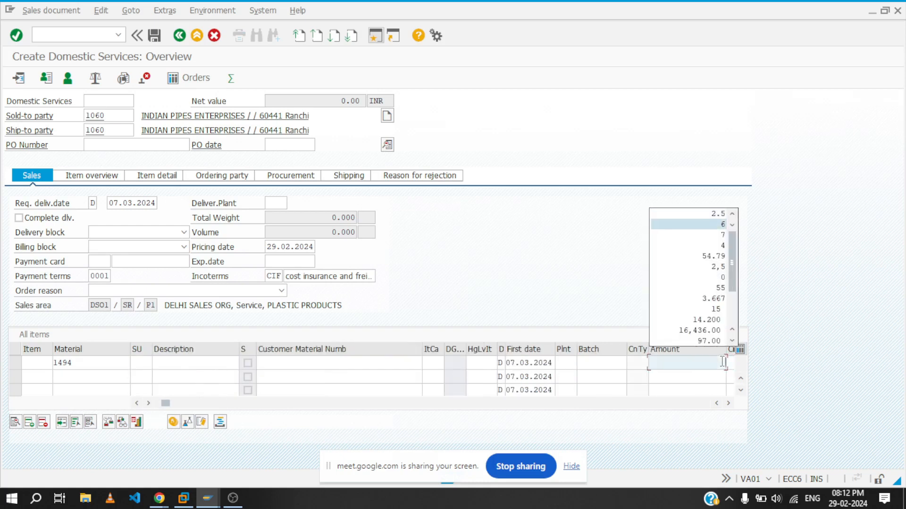
pyautogui.press('Return')
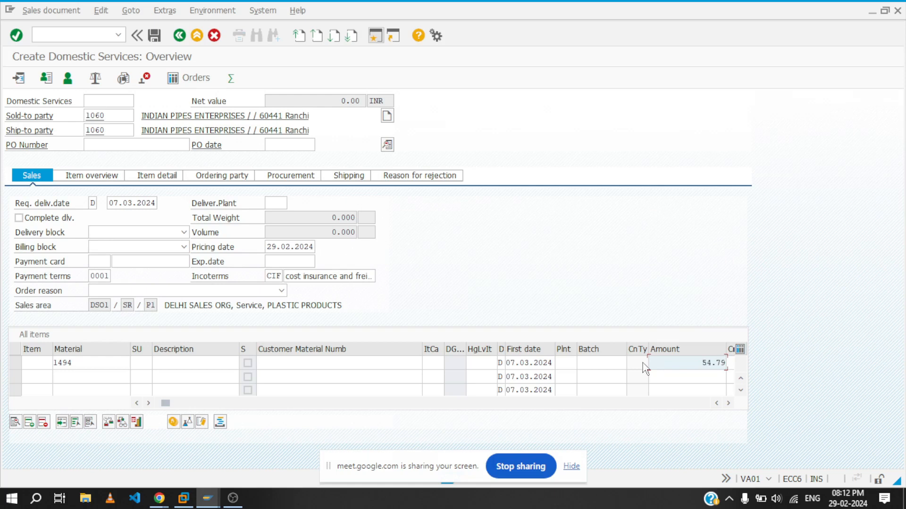
pyautogui.press('Return')
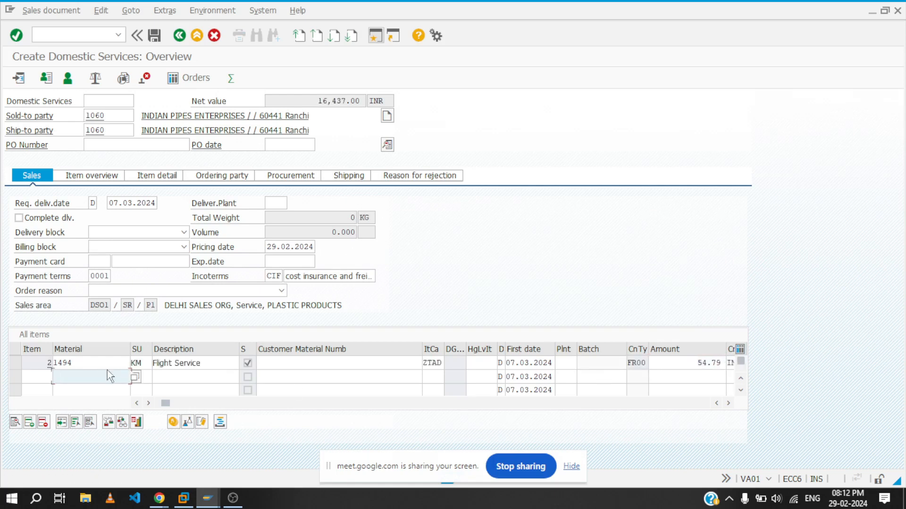
# - Bring up the flight service item's conditions and set the SGST State GST rate to 2.5 percent
pyautogui.click(173, 422)
pyautogui.click(196, 260)
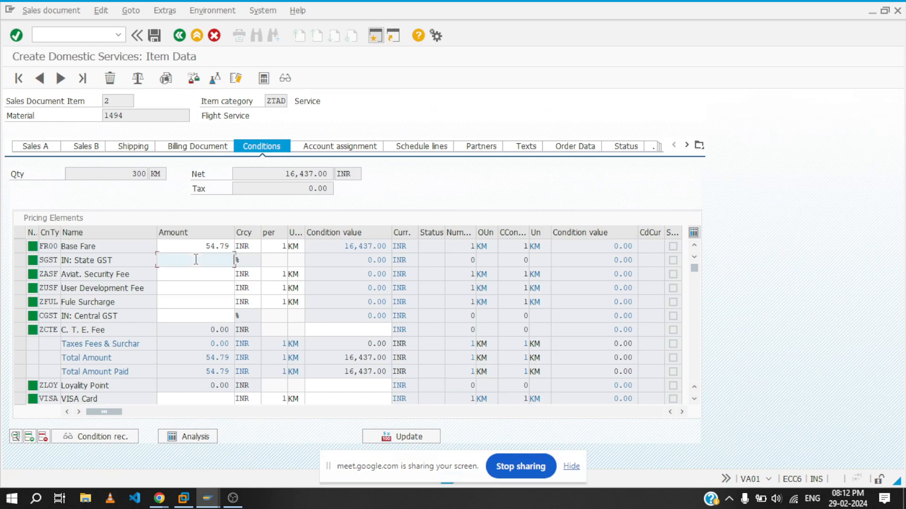
pyautogui.write('2.5')
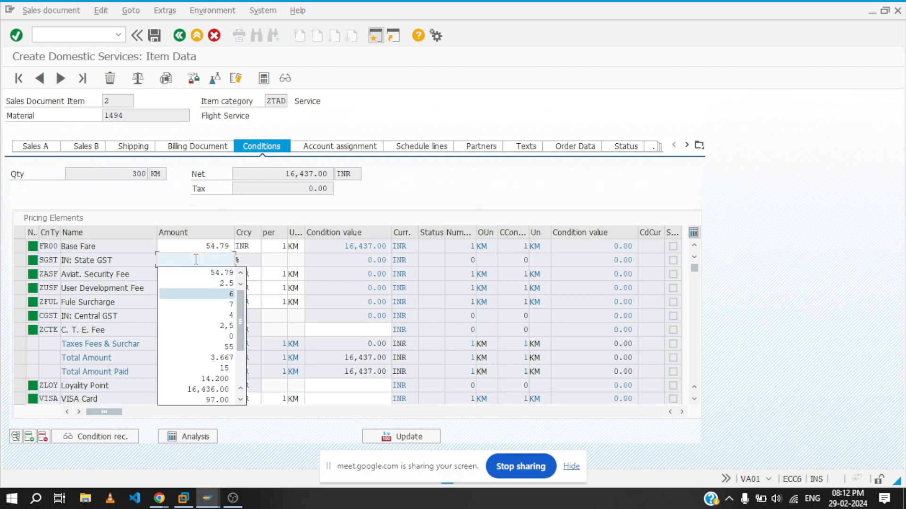
pyautogui.press('Down')
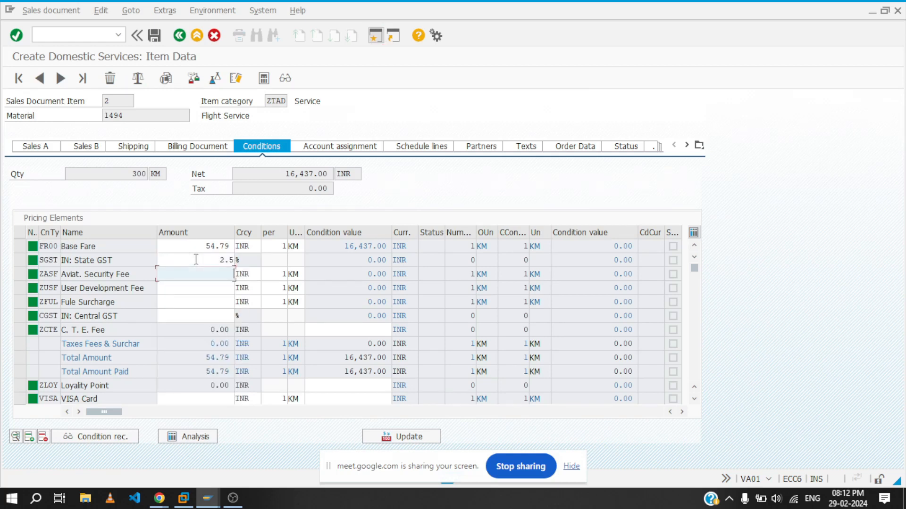
# - Set the ZASF Aviat. Security Fee amount to 4 INR per KM
pyautogui.press('BackSpace')
pyautogui.press('Down')
pyautogui.press('Down')
pyautogui.press('Down')
pyautogui.press('Down')
pyautogui.press('Down')
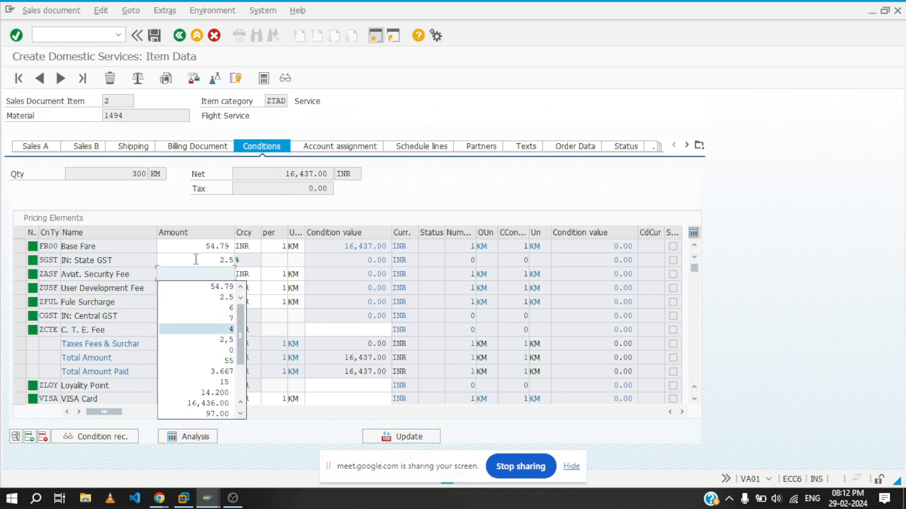
pyautogui.press('Return')
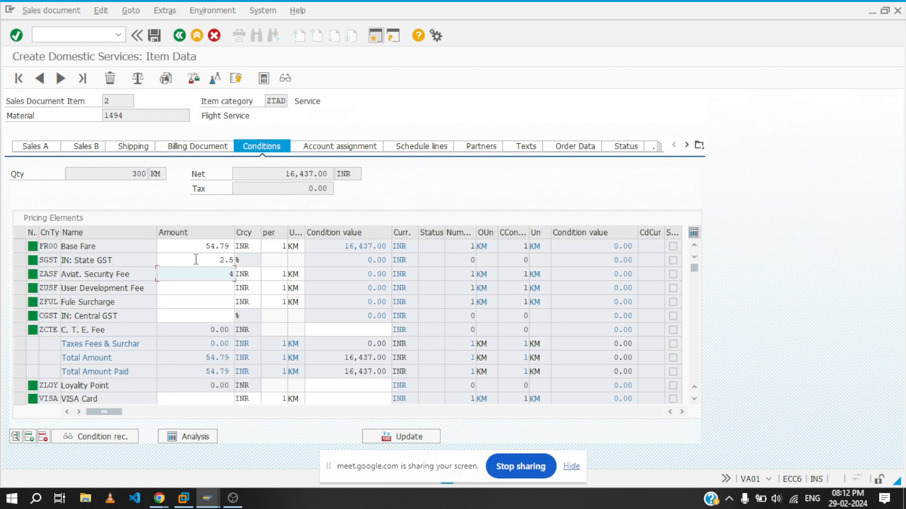
# - Set the ZUSF User Development Fee amount to 6 INR per KM and apply the entered condition amounts
pyautogui.press('Down')
pyautogui.press('BackSpace')
pyautogui.press('Down')
pyautogui.press('Down')
pyautogui.press('Down')
pyautogui.press('Down')
pyautogui.press('Up')
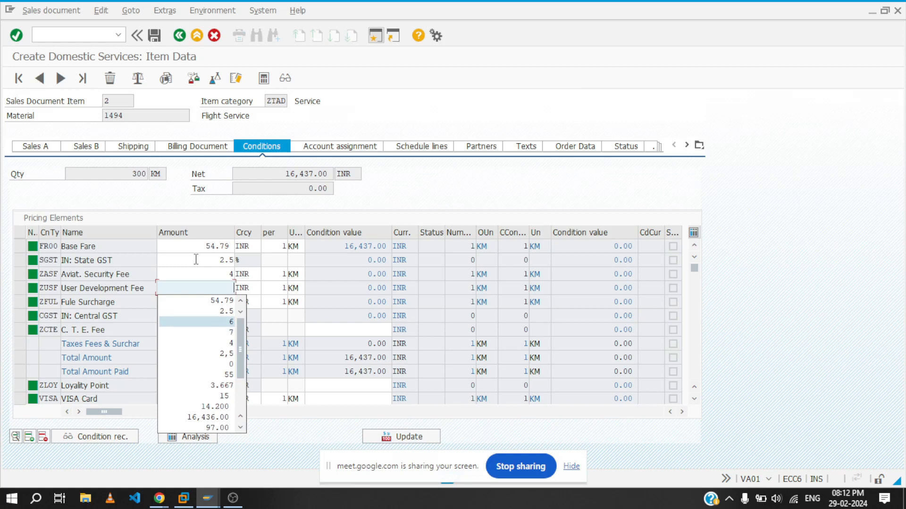
pyautogui.press('Return')
pyautogui.press('Return')
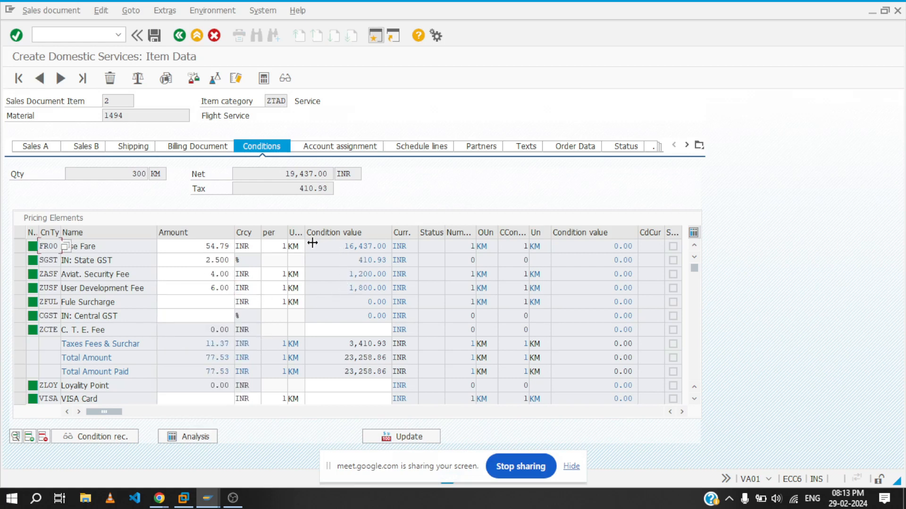
# - Examine the condition values of the Base Fare, State GST and User Development Fee
pyautogui.click(332, 244)
pyautogui.moveTo(331, 244); pyautogui.dragTo(392, 260)
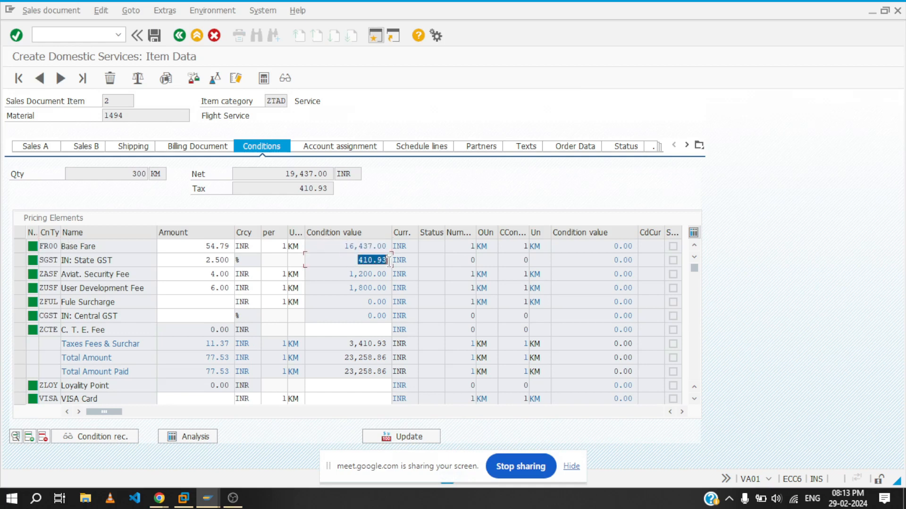
pyautogui.moveTo(348, 289); pyautogui.dragTo(389, 293)
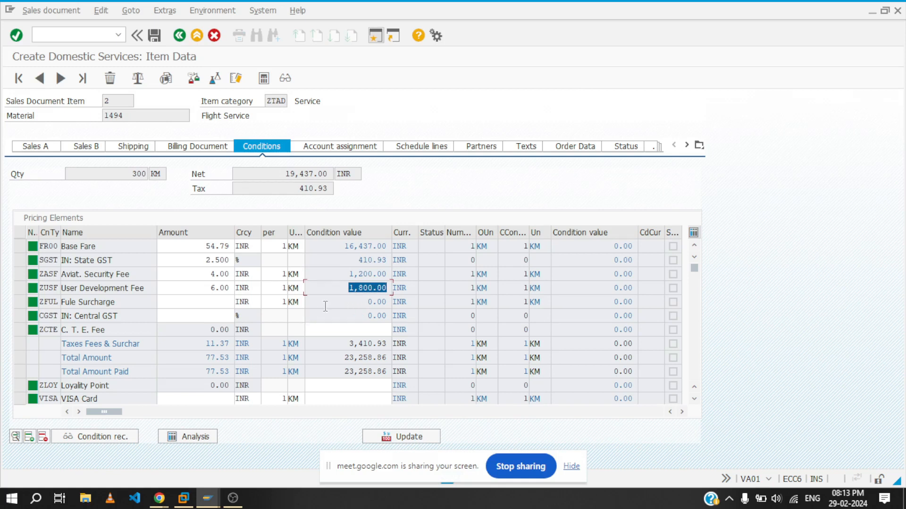
# - Return to the FRVAA1 control overview and examine the From and To steps of the Aviat. Security Fee
pyautogui.moveTo(208, 498)
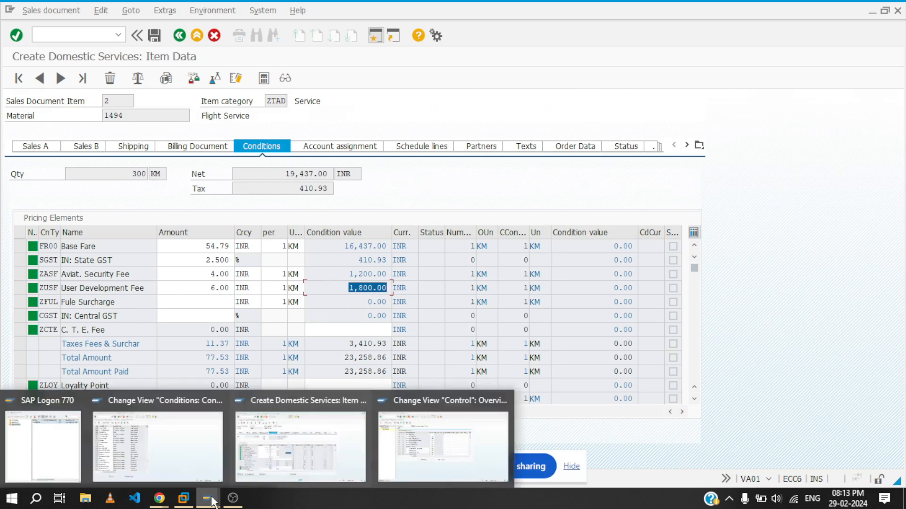
pyautogui.click(398, 447)
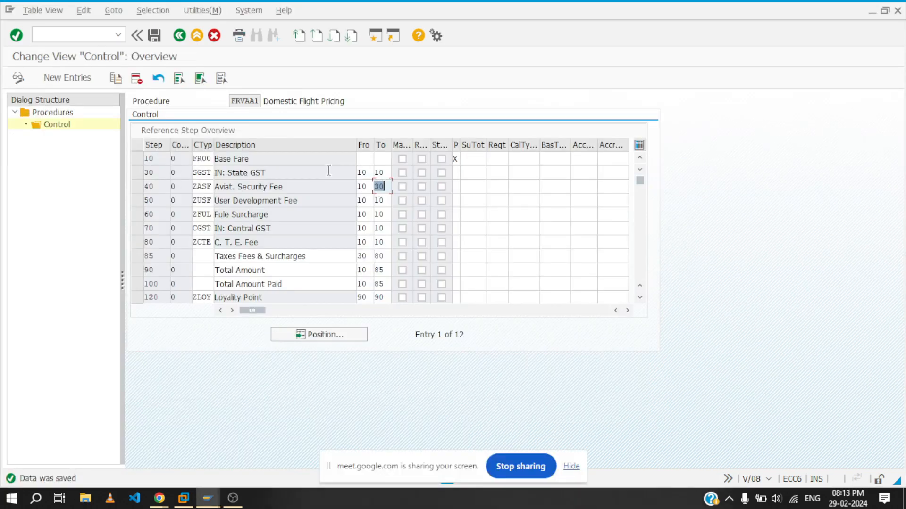
pyautogui.click(155, 172)
pyautogui.moveTo(241, 187); pyautogui.dragTo(372, 189)
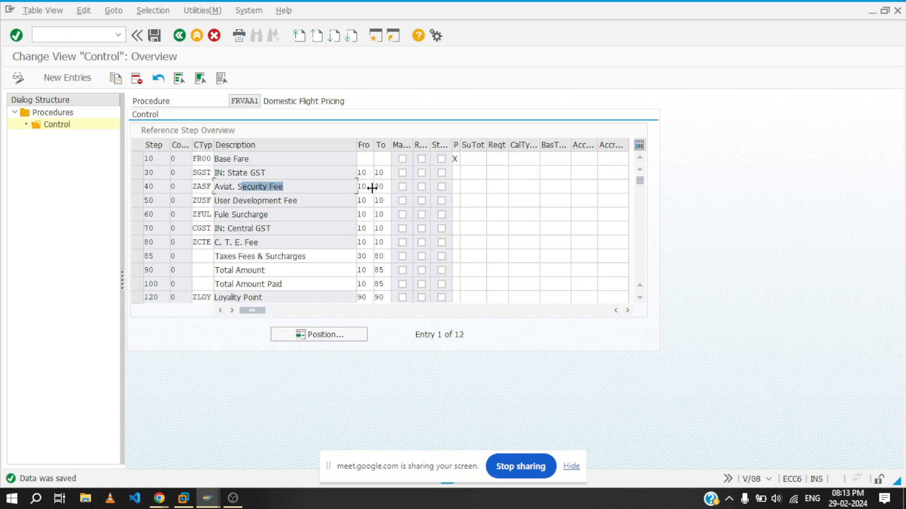
pyautogui.click(366, 186)
pyautogui.click(379, 187)
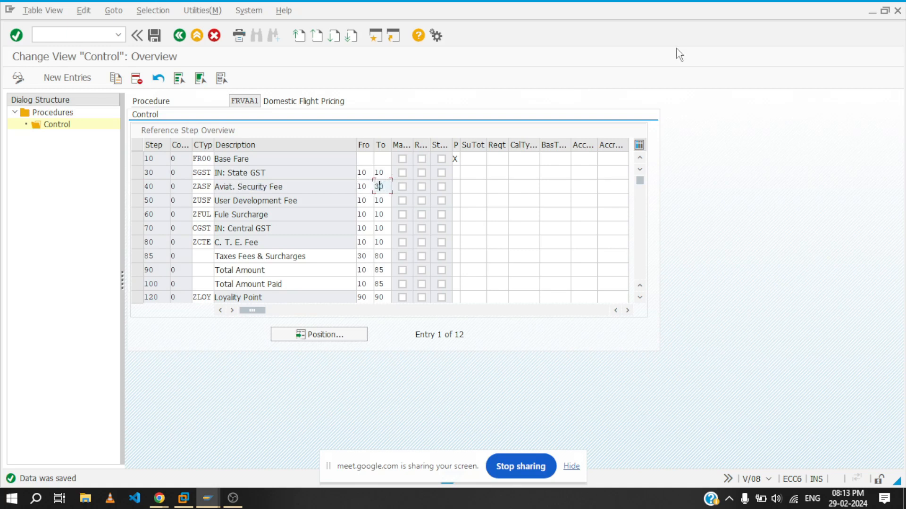
# - Switch to the sales order item's conditions and examine the Aviat. Security Fee amount, quantity and condition value
pyautogui.click(871, 11)
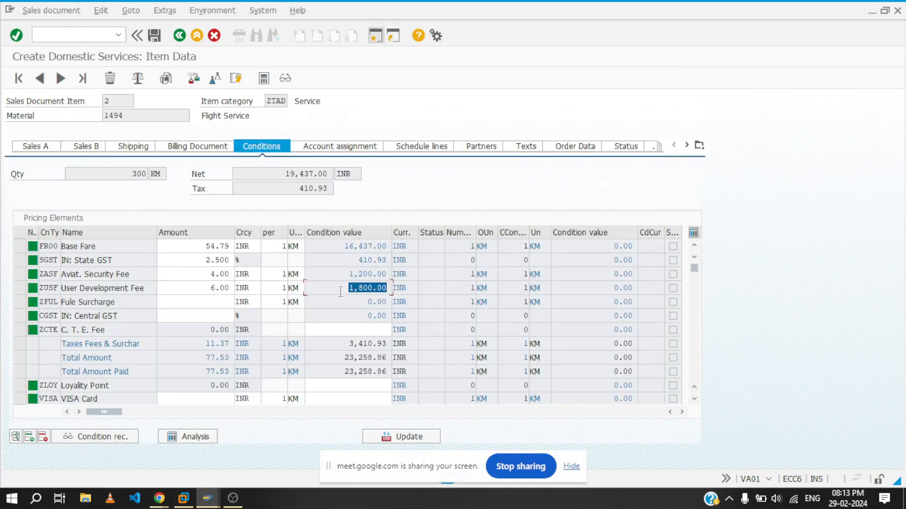
pyautogui.moveTo(346, 276); pyautogui.dragTo(388, 274)
pyautogui.moveTo(210, 274); pyautogui.dragTo(234, 274)
pyautogui.moveTo(127, 176); pyautogui.dragTo(173, 174)
pyautogui.click(297, 275)
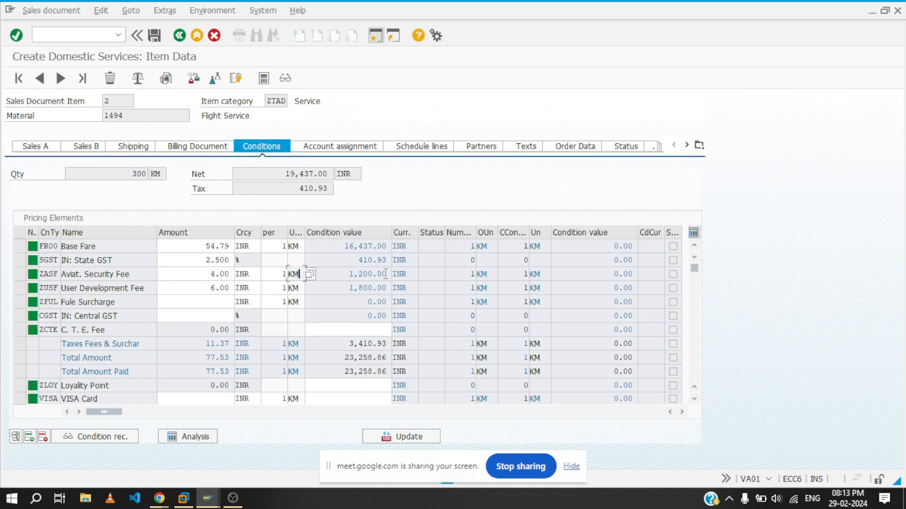
pyautogui.moveTo(347, 275); pyautogui.dragTo(386, 274)
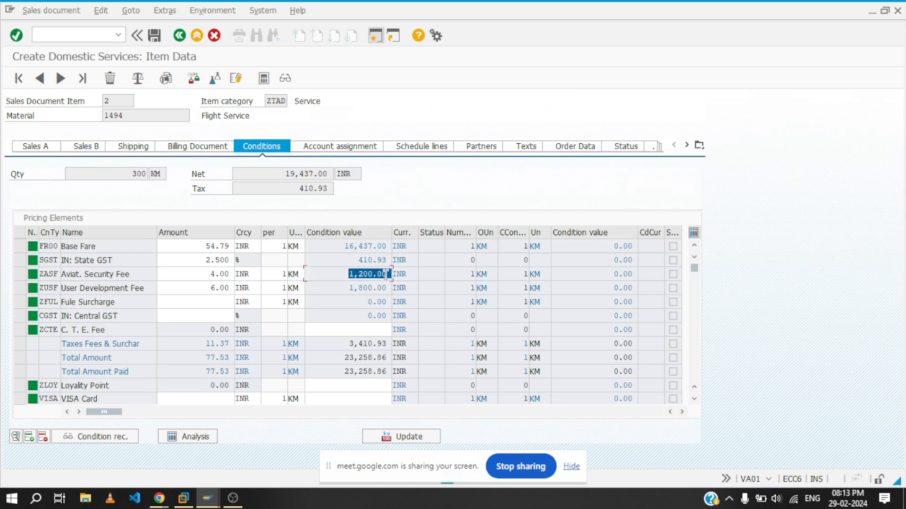
# - Return to the FRVAA1 control overview and examine the Aviat. Security Fee To step and the Taxes Fees & Surcharges row
pyautogui.moveTo(206, 498)
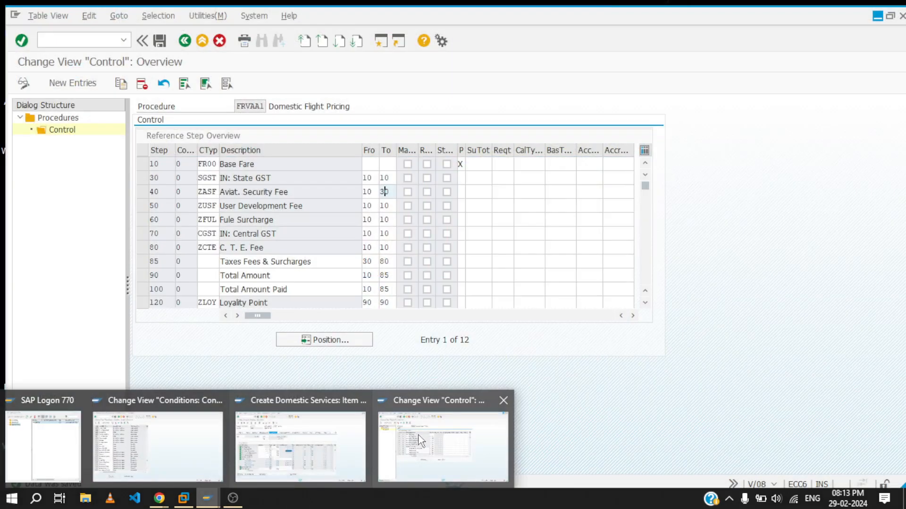
pyautogui.click(417, 436)
pyautogui.doubleClick(384, 186)
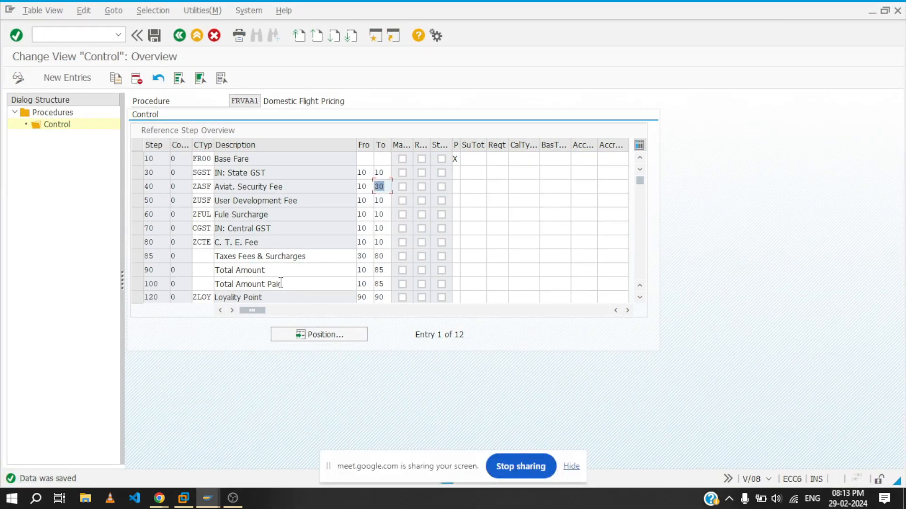
pyautogui.moveTo(311, 254); pyautogui.dragTo(200, 250)
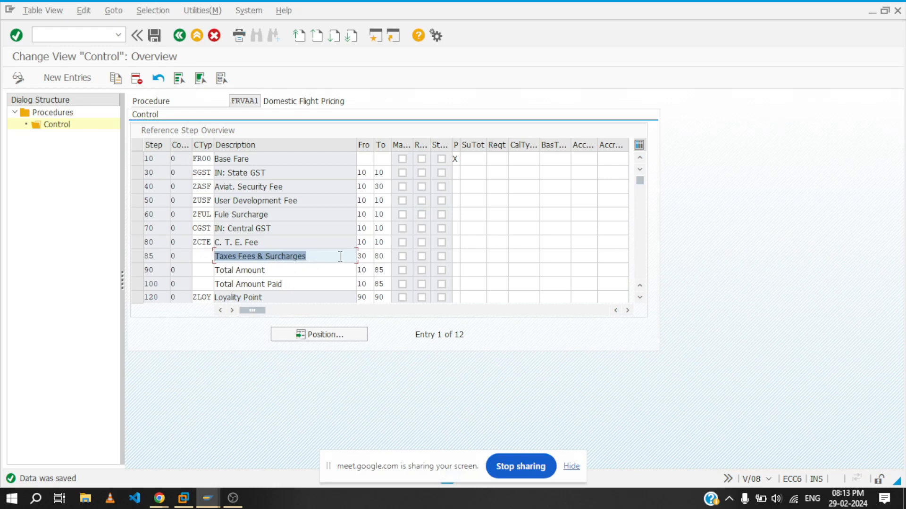
# - Inspect the condition detail of the Aviat. Security Fee in the sales order item, and return to the conditions
pyautogui.hotkey('alt', 'Tab')
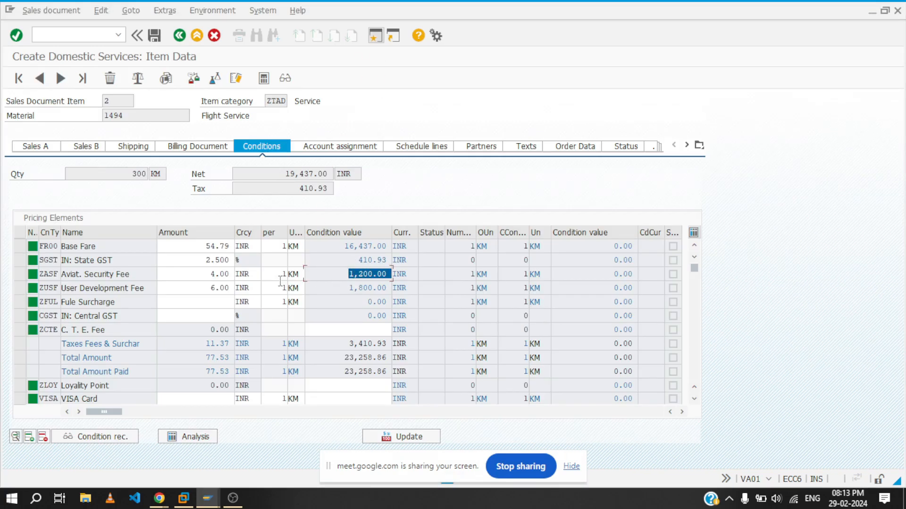
pyautogui.doubleClick(91, 271)
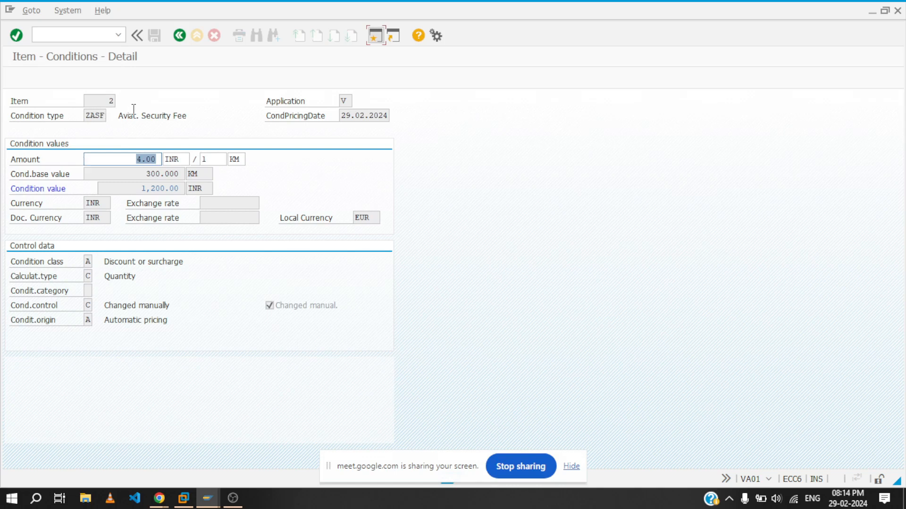
pyautogui.click(179, 36)
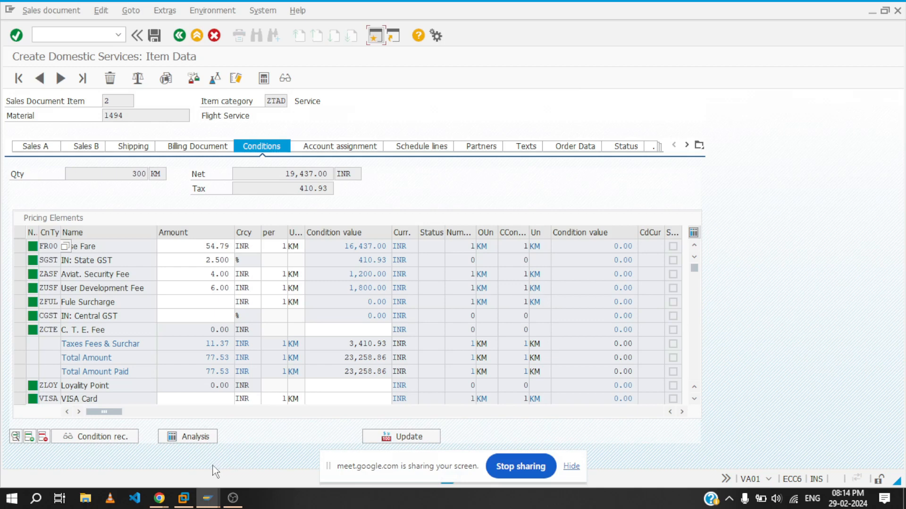
# - Go back to the FRVAA1 control overview and review the fee To steps and the procedure description
pyautogui.moveTo(207, 498)
pyautogui.moveTo(162, 432)
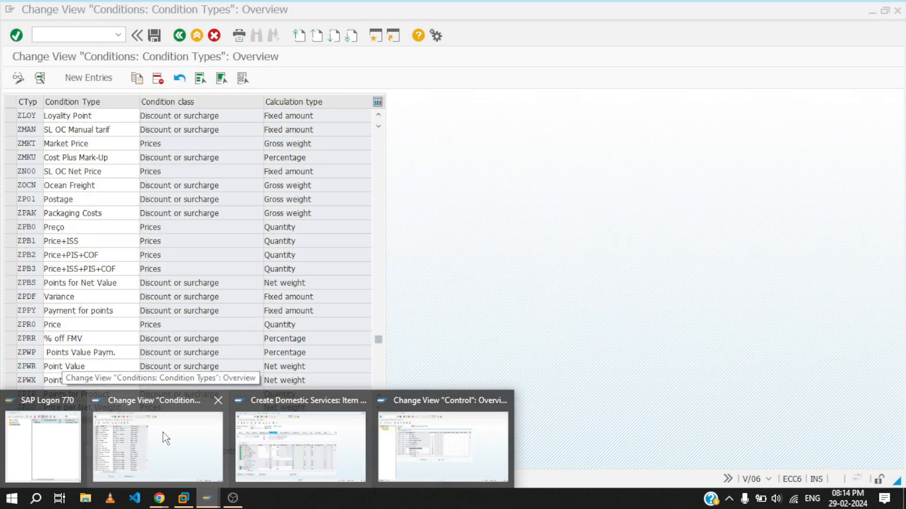
pyautogui.moveTo(306, 431)
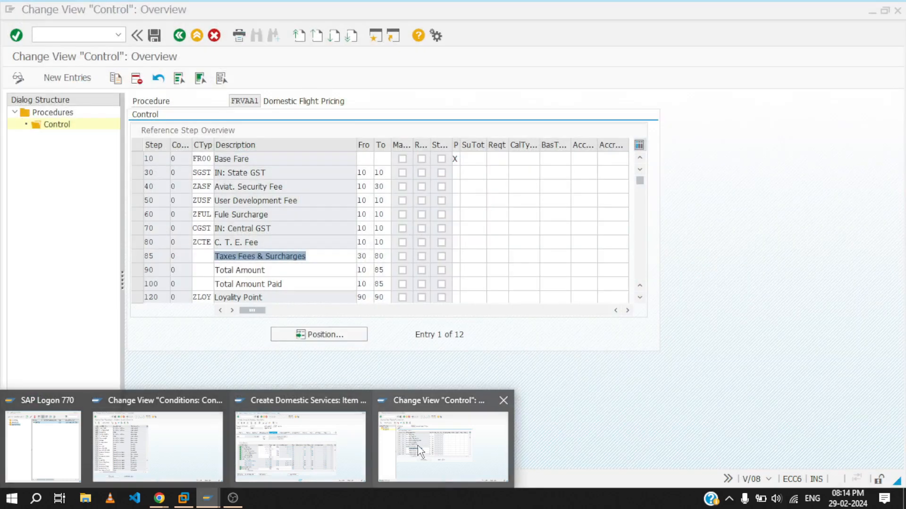
pyautogui.click(382, 446)
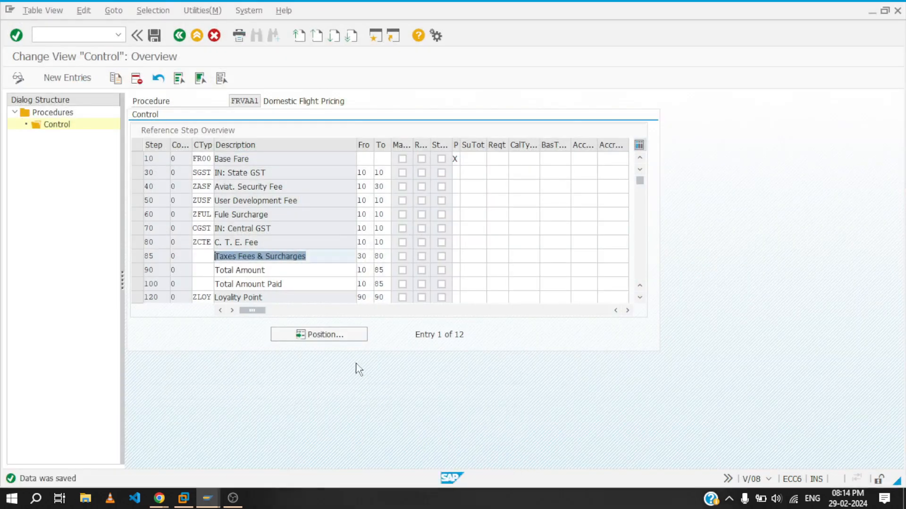
pyautogui.click(386, 187)
pyautogui.click(383, 199)
pyautogui.click(386, 186)
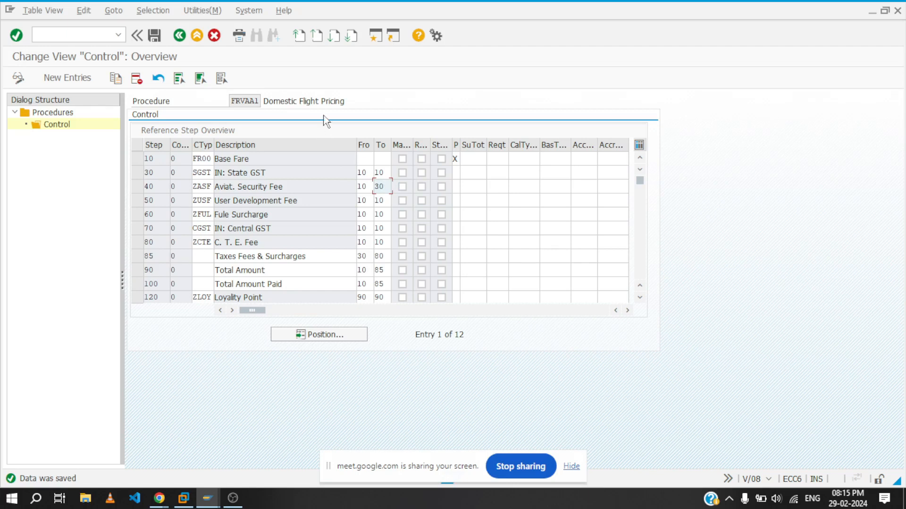
pyautogui.moveTo(345, 101); pyautogui.dragTo(263, 100)
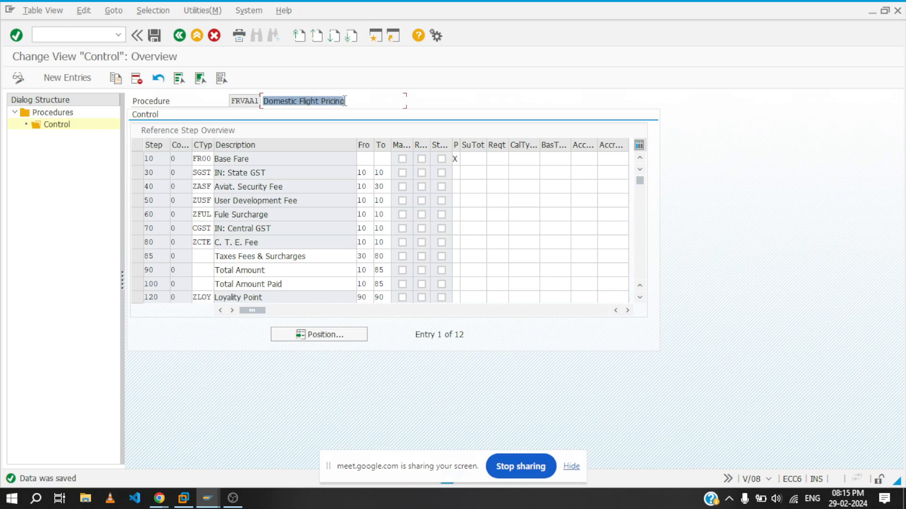
pyautogui.click(345, 101)
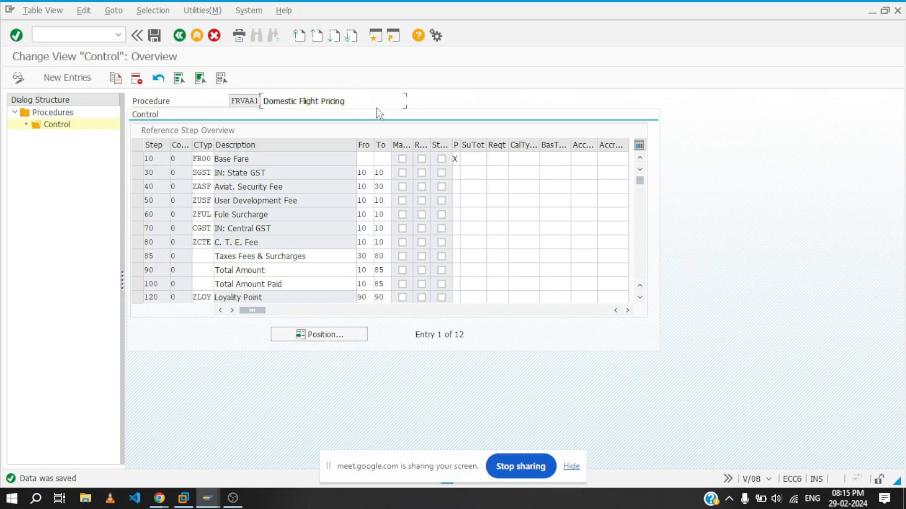
pyautogui.moveTo(347, 101); pyautogui.dragTo(264, 100)
pyautogui.click(363, 105)
# - Set the Aviat. Security Fee To step to 10 in procedure FRVAA1 and save the change
pyautogui.click(388, 185)
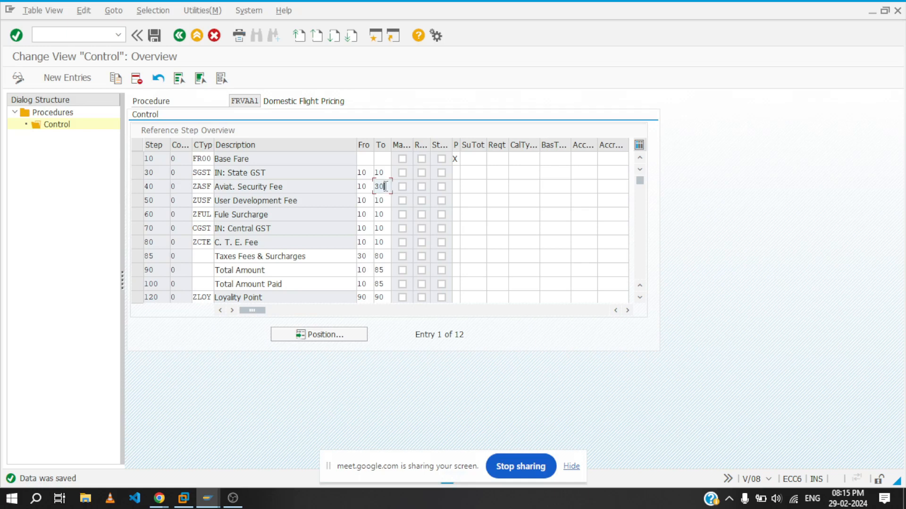
pyautogui.press('BackSpace')
pyautogui.press('BackSpace')
pyautogui.write('10')
pyautogui.press('Return')
pyautogui.click(155, 35)
pyautogui.moveTo(160, 498)
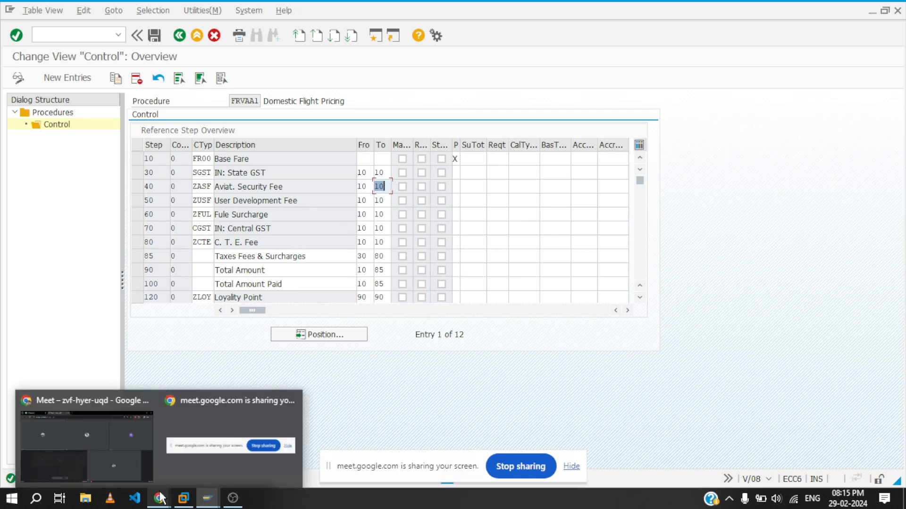
pyautogui.click(134, 459)
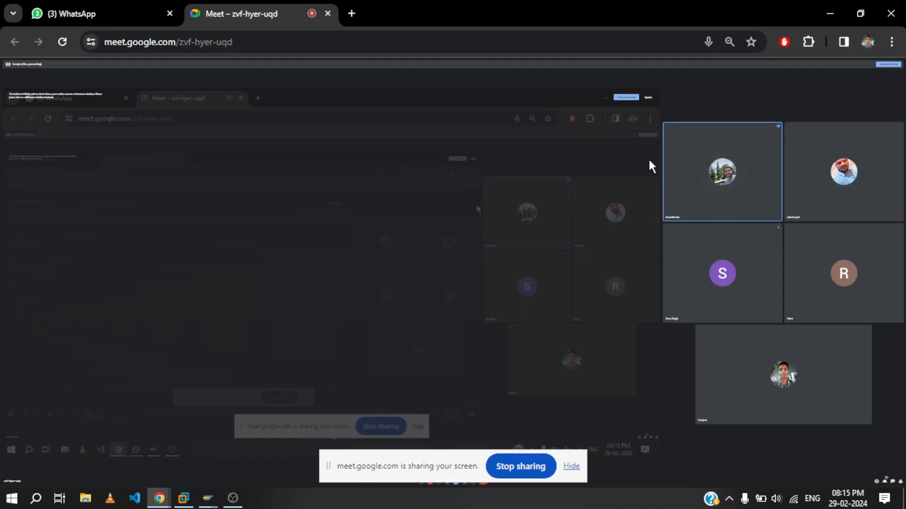
pyautogui.moveTo(209, 498)
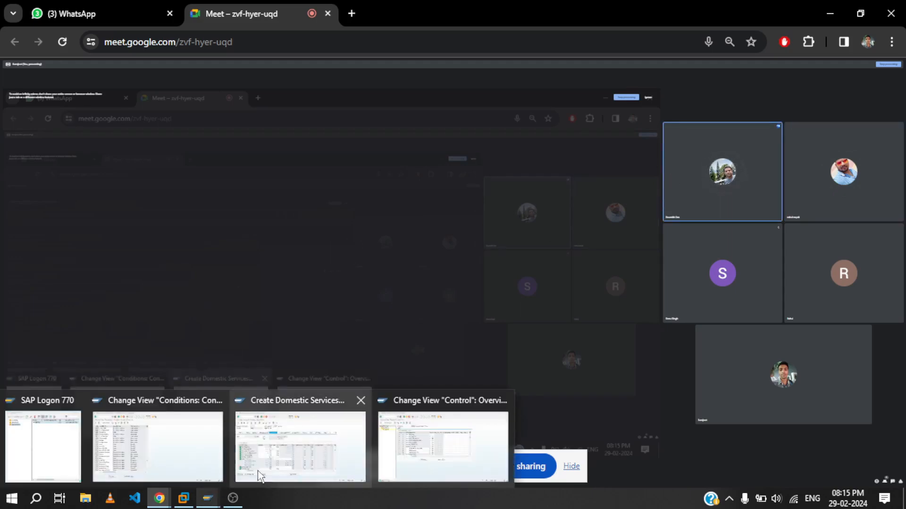
pyautogui.moveTo(290, 463)
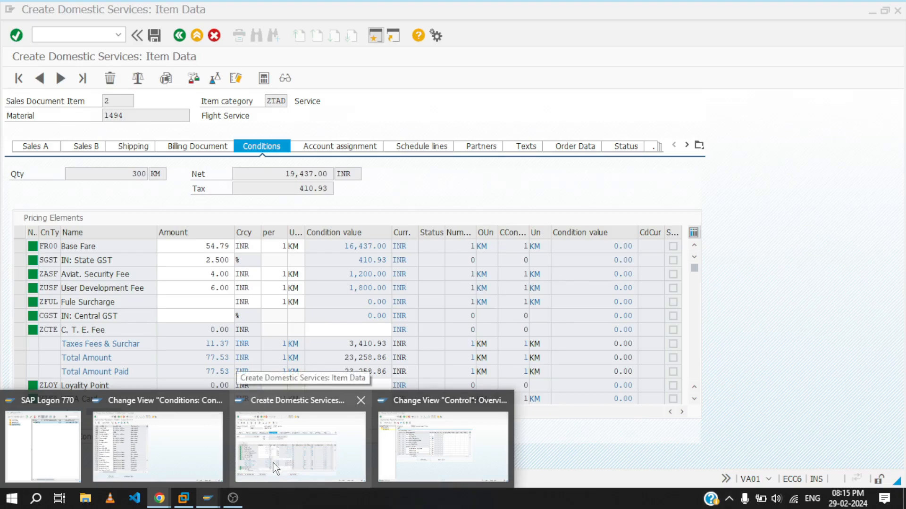
pyautogui.moveTo(403, 449)
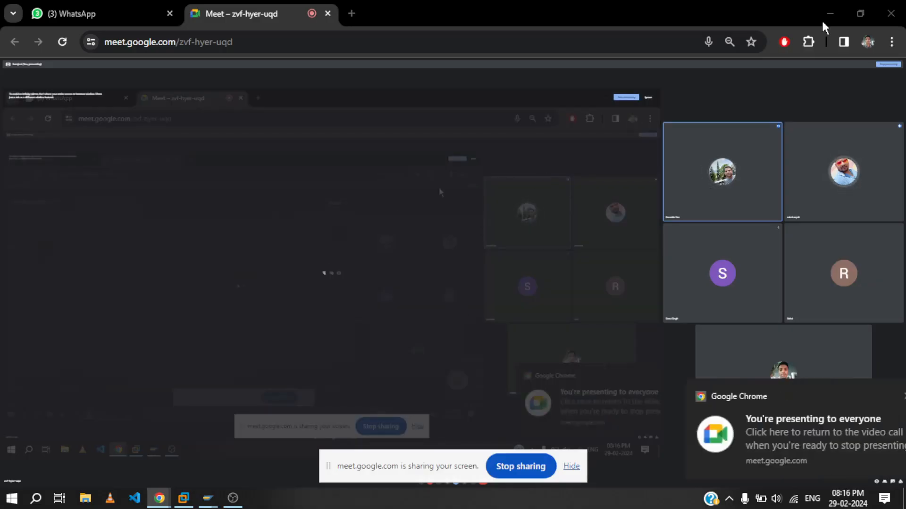
pyautogui.click(829, 13)
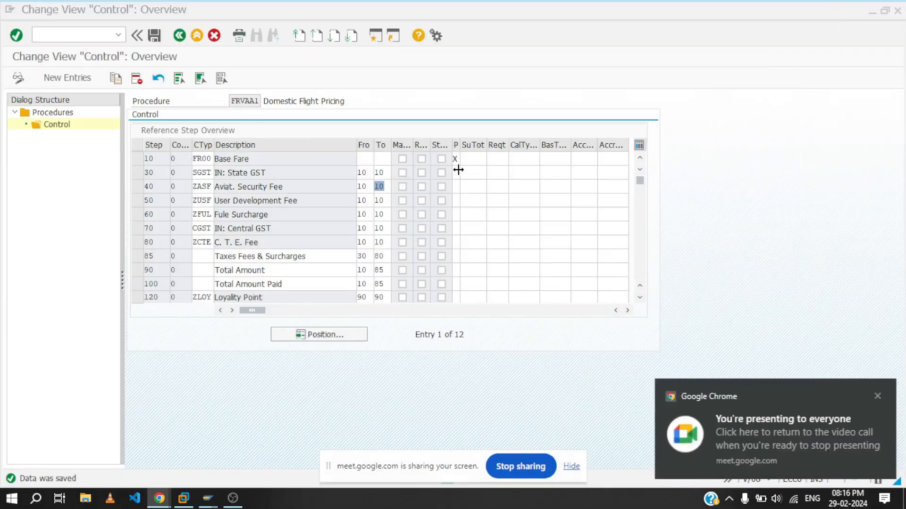
# - Review the condition subtotal options for Total Amount Paid and assign subtotal 1, Carry over value to KOMP-KZWI1
pyautogui.click(482, 158)
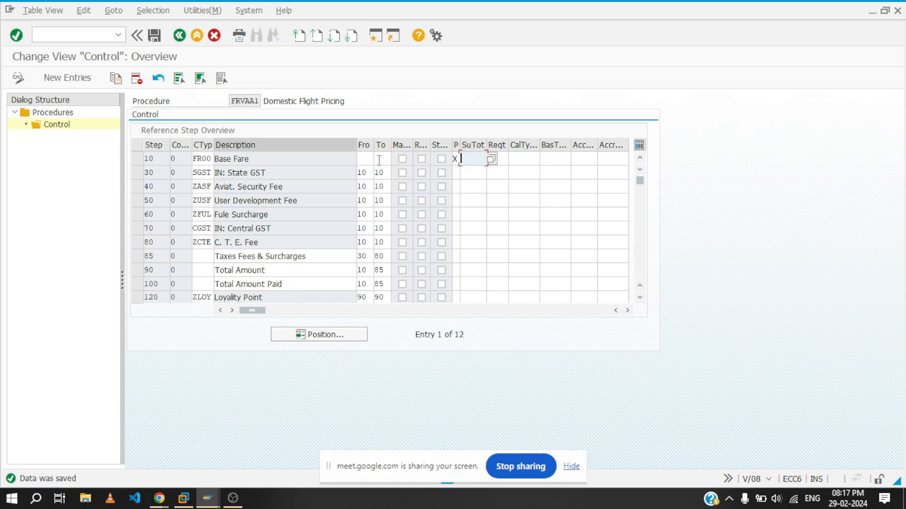
pyautogui.click(333, 284)
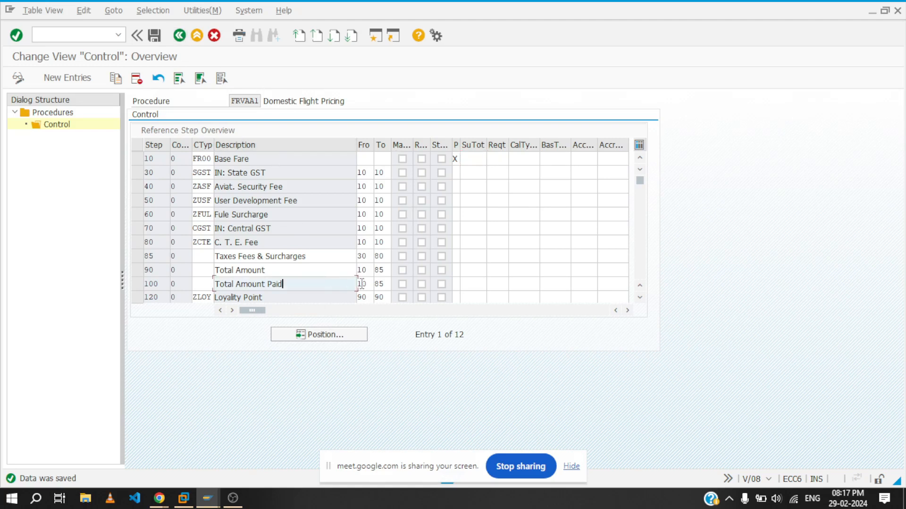
pyautogui.click(476, 283)
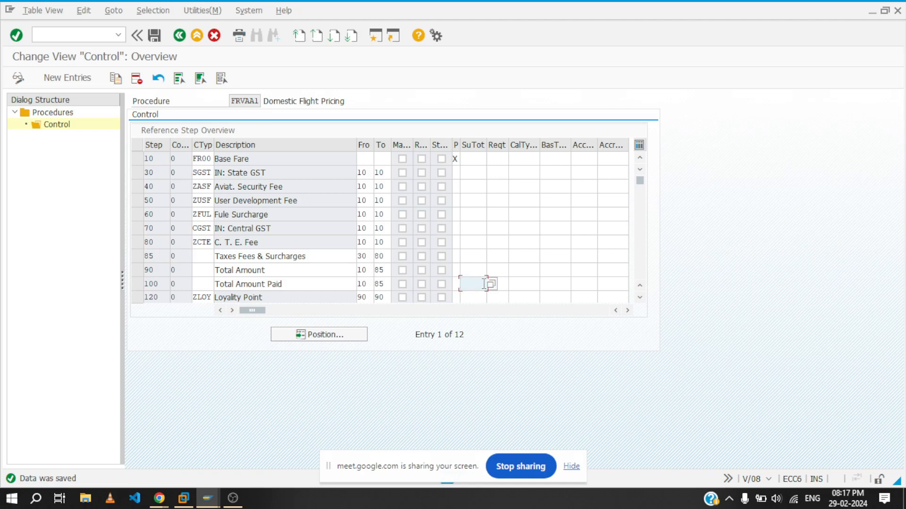
pyautogui.click(491, 285)
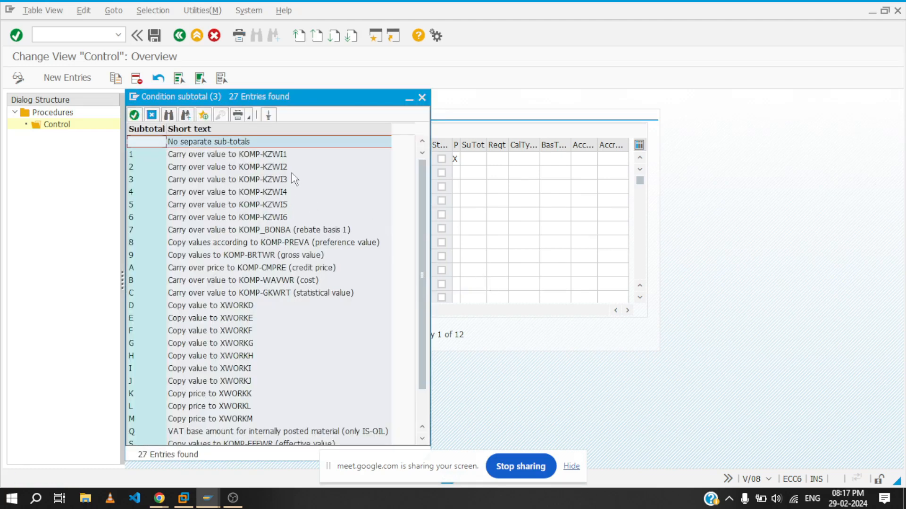
pyautogui.moveTo(330, 95); pyautogui.dragTo(426, 54)
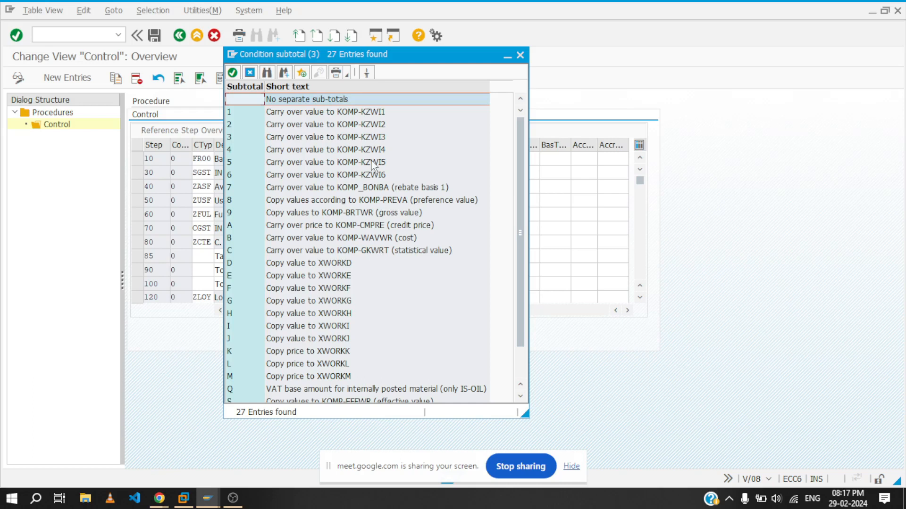
pyautogui.click(352, 117)
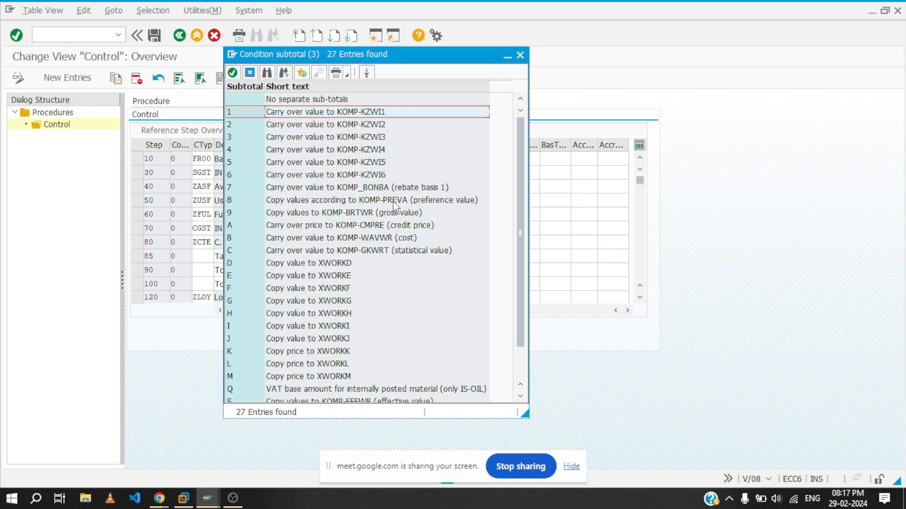
pyautogui.click(345, 264)
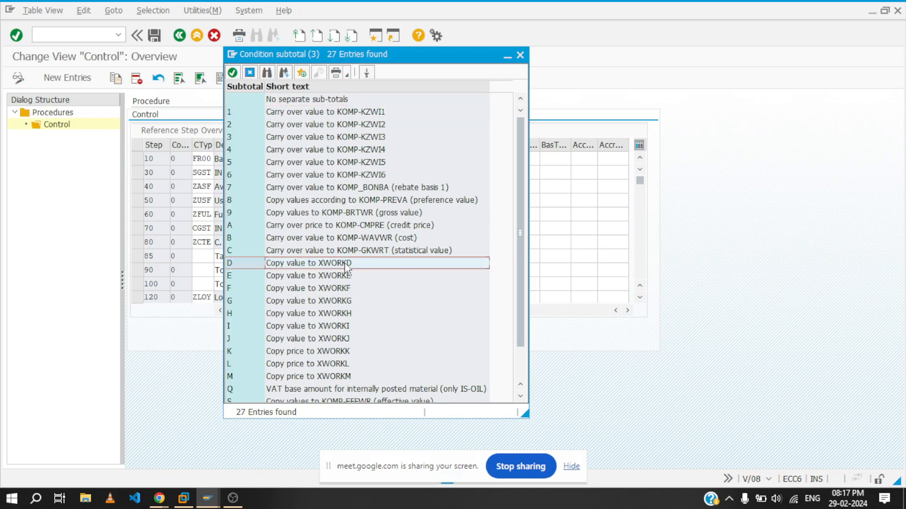
pyautogui.click(396, 272)
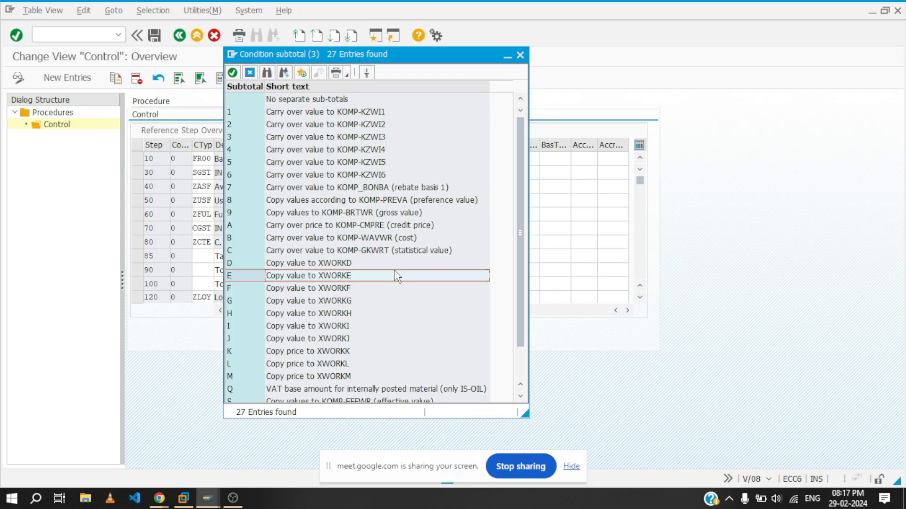
pyautogui.scroll(-2, 398, 276)
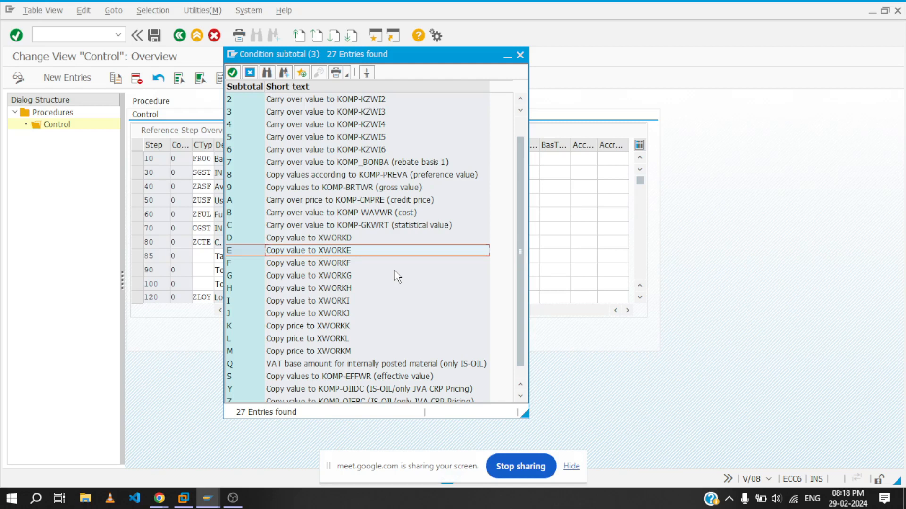
pyautogui.scroll(1, 386, 194)
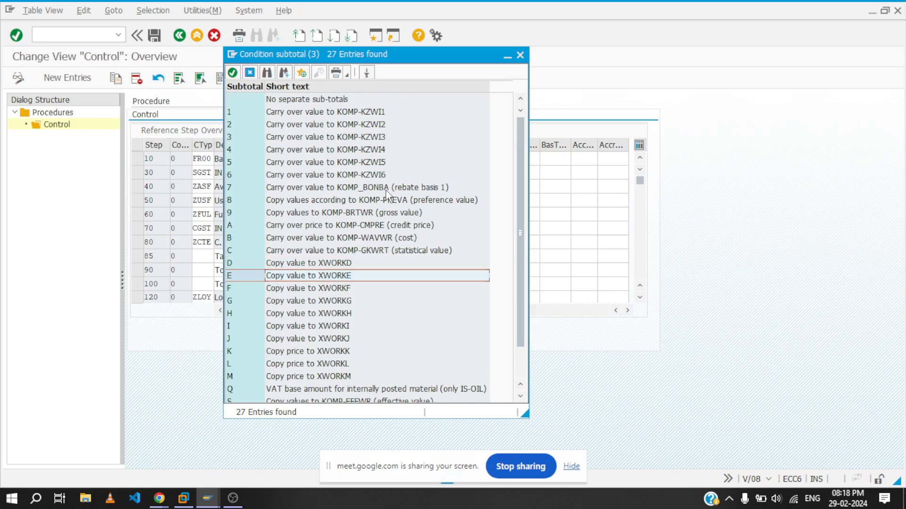
pyautogui.doubleClick(379, 112)
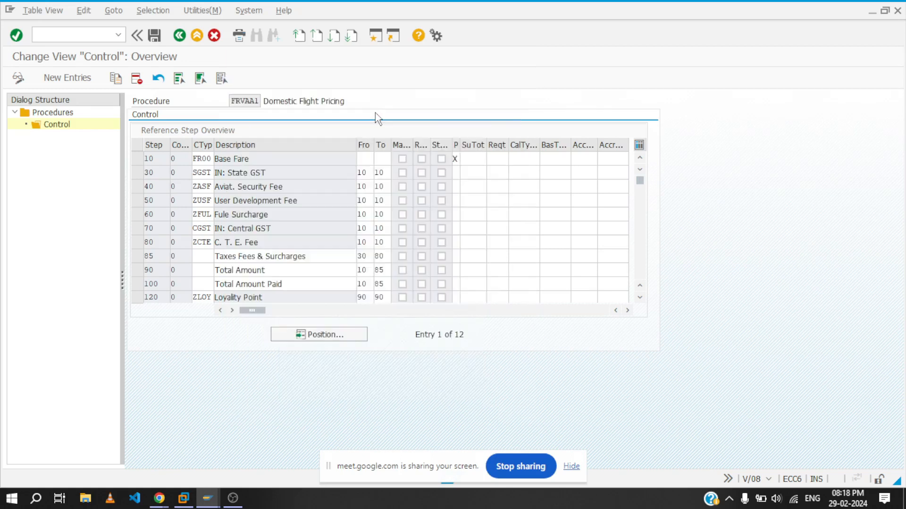
# - Set the subtotal of Total Amount to 1 and the subtotal of Total Amount Paid to 2
pyautogui.click(474, 270)
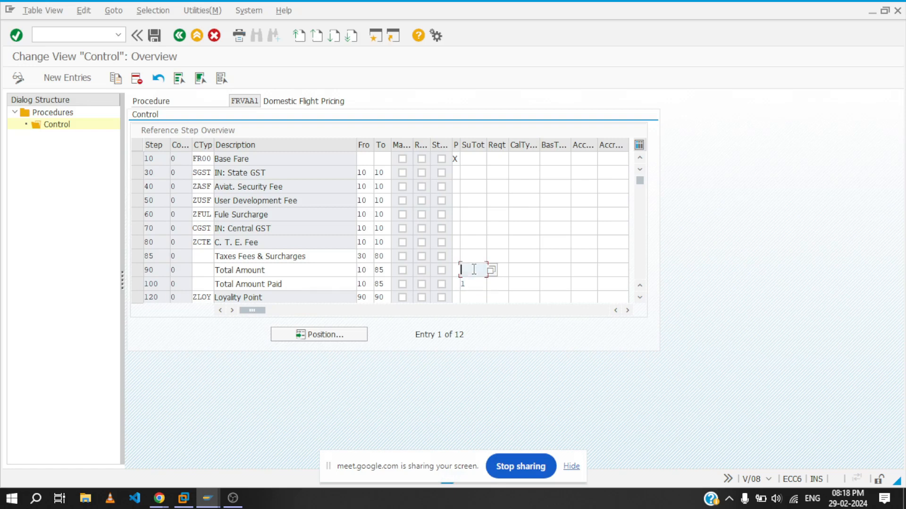
pyautogui.write('1')
pyautogui.click(472, 283)
pyautogui.press('BackSpace')
pyautogui.write('2')
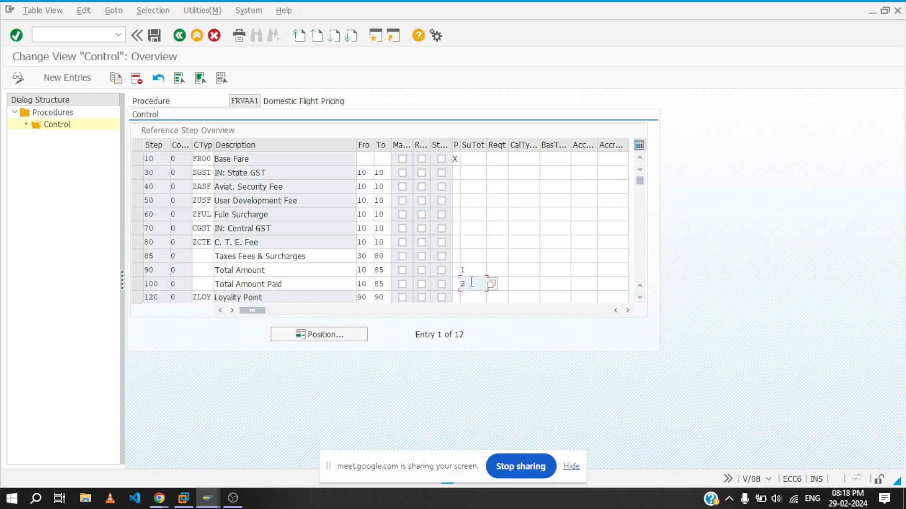
# - Save the subtotal assignments of Total Amount and Total Amount Paid in procedure FRVAA1
pyautogui.doubleClick(472, 283)
pyautogui.scroll(-3, 484, 285)
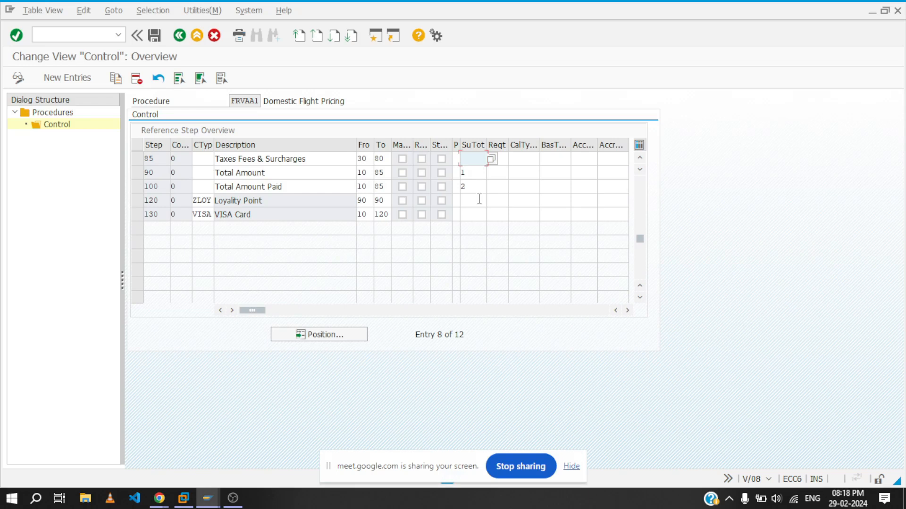
pyautogui.click(154, 35)
# - Switch to the sales order's item conditions and compare the condition values of Total Amount Paid and Total Amount
pyautogui.moveTo(208, 497)
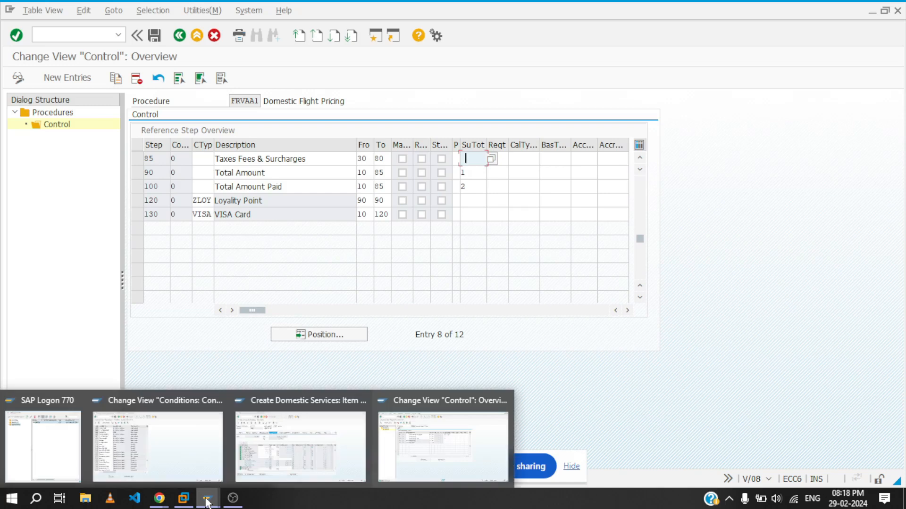
pyautogui.click(318, 457)
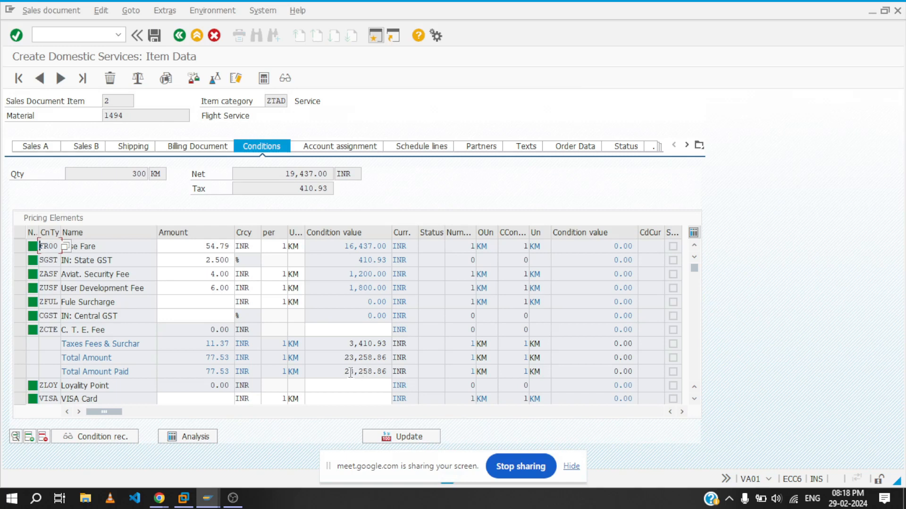
pyautogui.moveTo(340, 371); pyautogui.dragTo(392, 378)
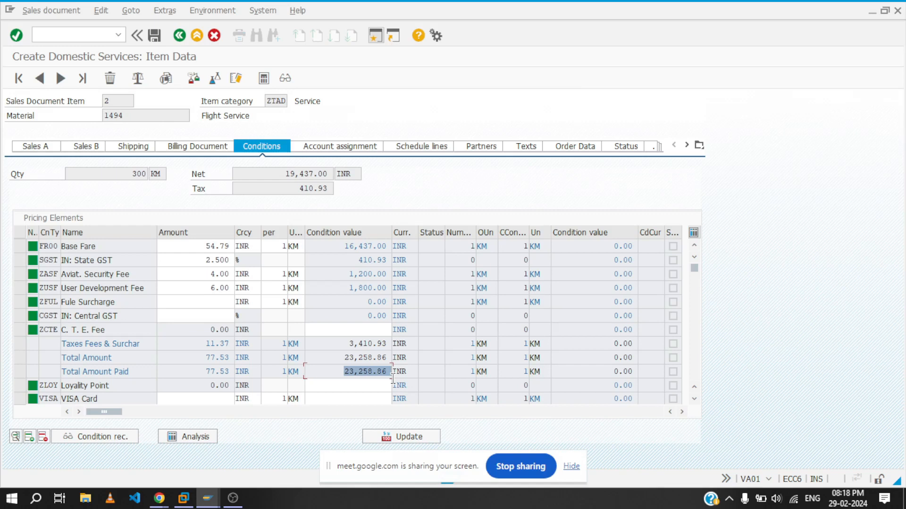
pyautogui.moveTo(342, 357); pyautogui.dragTo(390, 358)
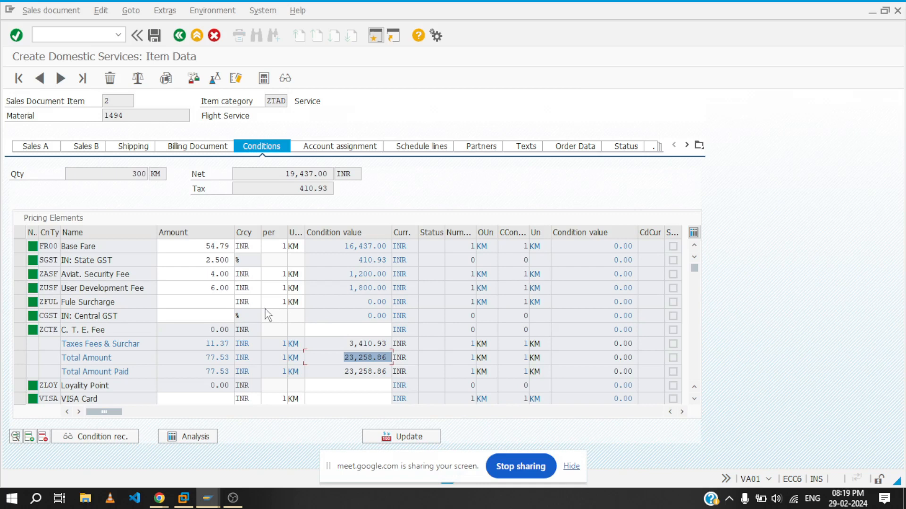
# - Enter a Fule Surcharge amount of 7 INR and a Central GST rate of 2.5 % in the item conditions
pyautogui.click(211, 304)
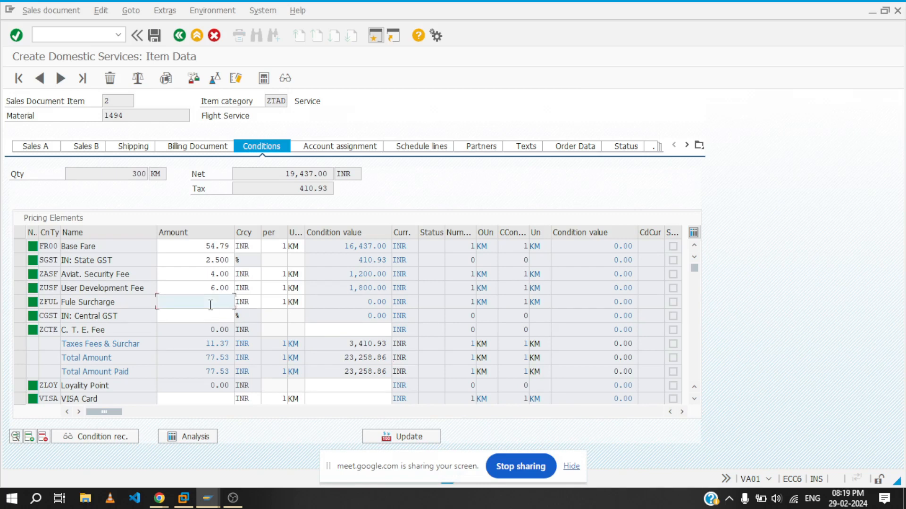
pyautogui.write('7')
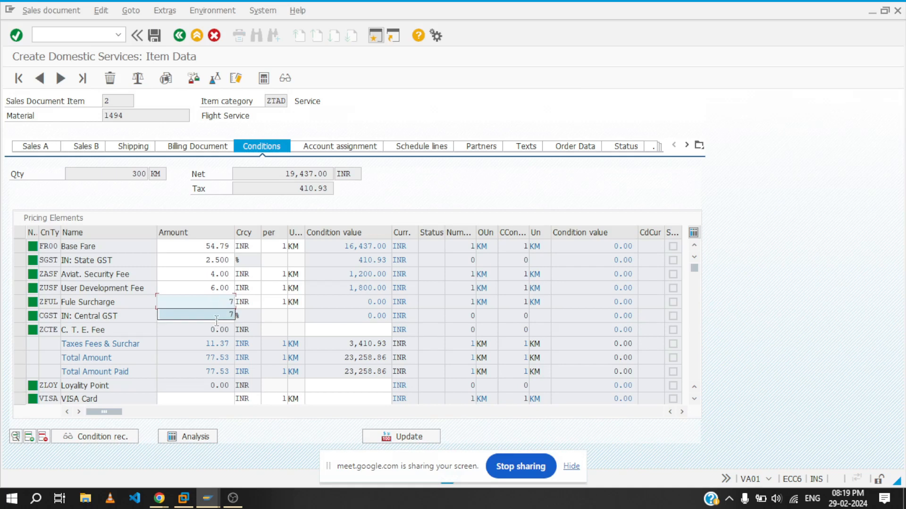
pyautogui.click(343, 358)
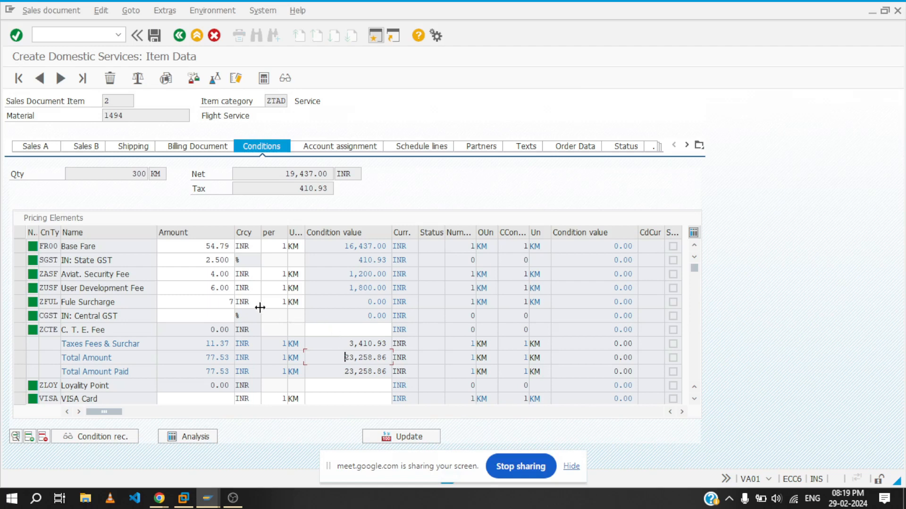
pyautogui.click(220, 312)
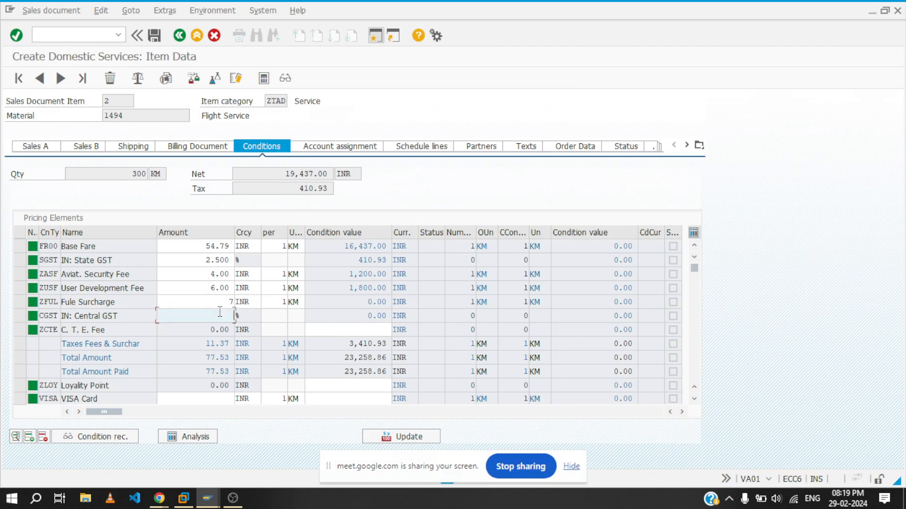
pyautogui.write('2.5')
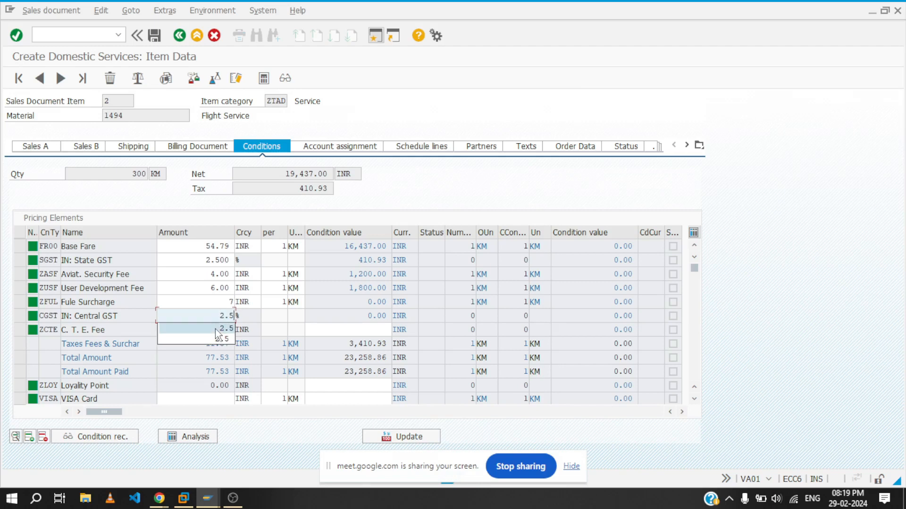
pyautogui.press('Return')
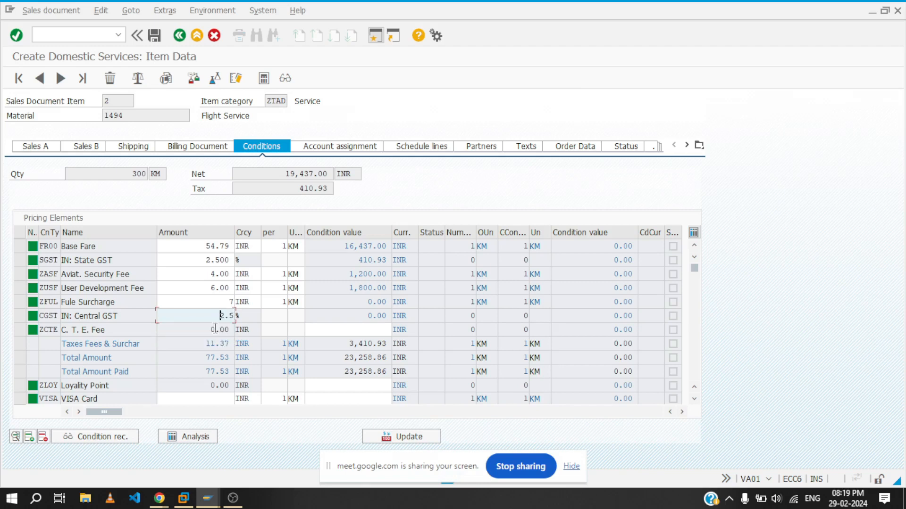
# - Enter a C. T. E. Fee condition value of 97 INR and recalculate the item's pricing
pyautogui.click(339, 334)
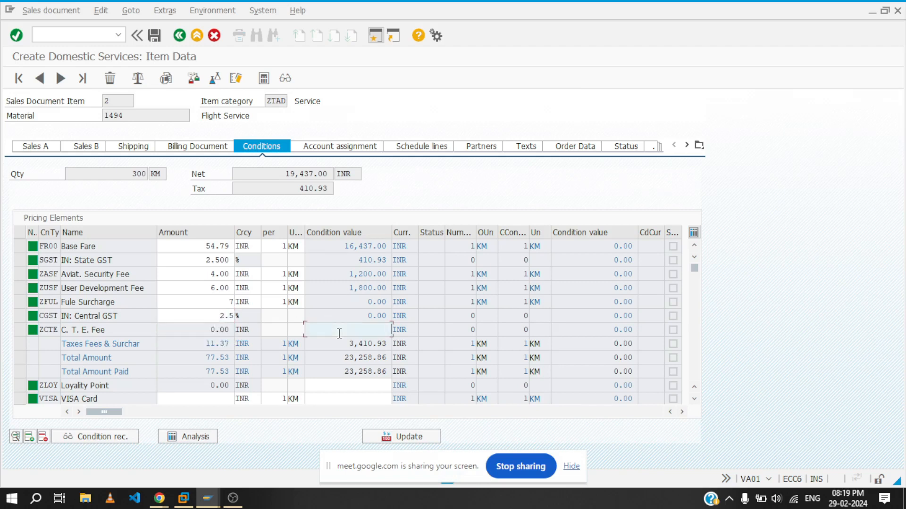
pyautogui.write('97')
pyautogui.press('Return')
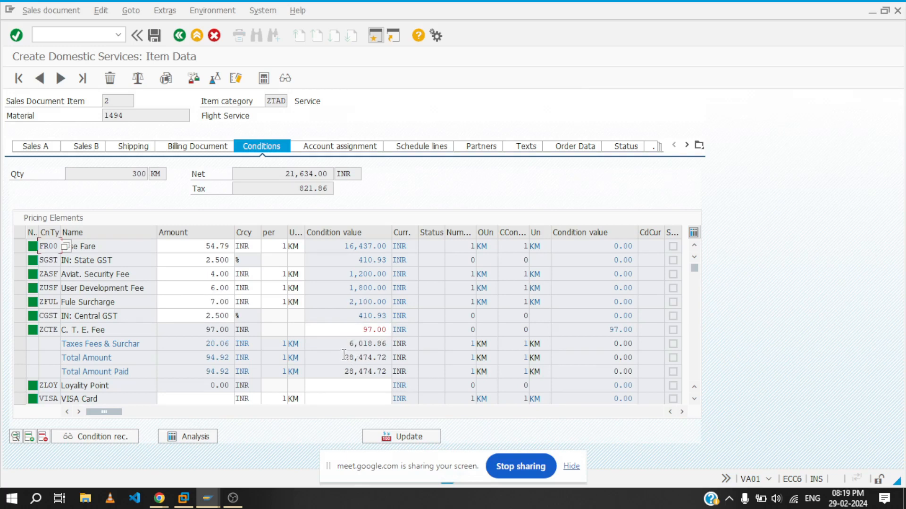
# - Set the Aviat. Security Fee amount to 3.77 INR per KM and recalculate the item's pricing
pyautogui.click(215, 273)
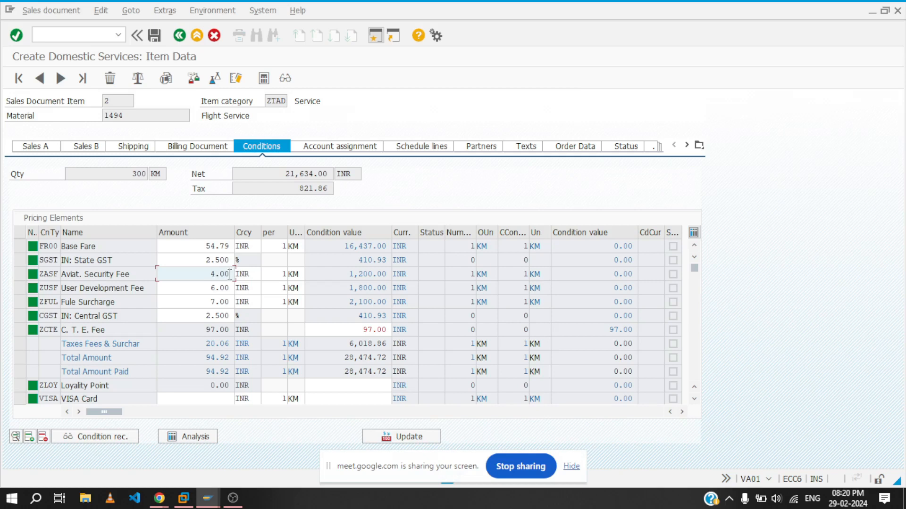
pyautogui.press('BackSpace')
pyautogui.press('BackSpace')
pyautogui.press('BackSpace')
pyautogui.press('BackSpace')
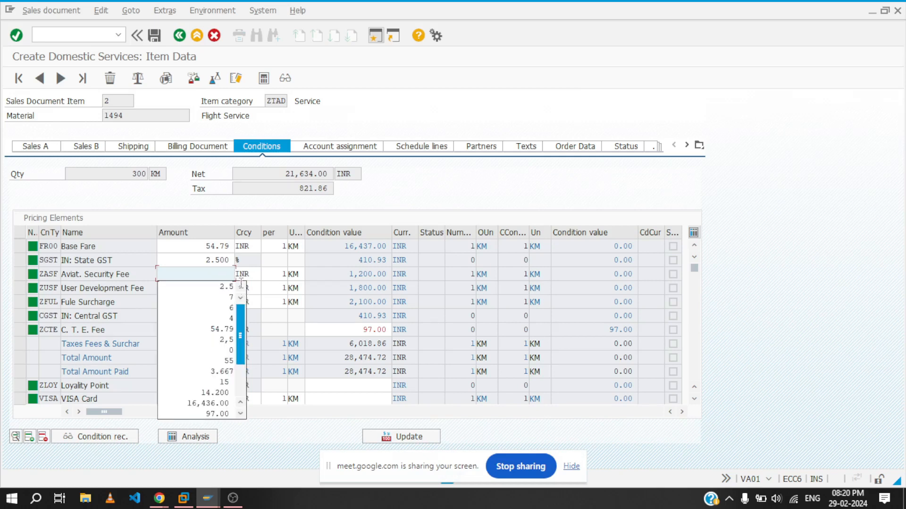
pyautogui.write('3.77')
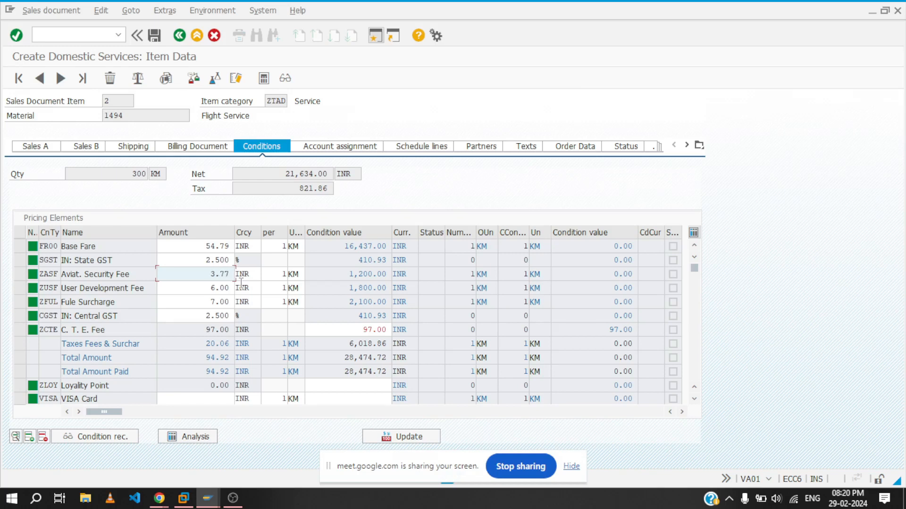
pyautogui.press('Return')
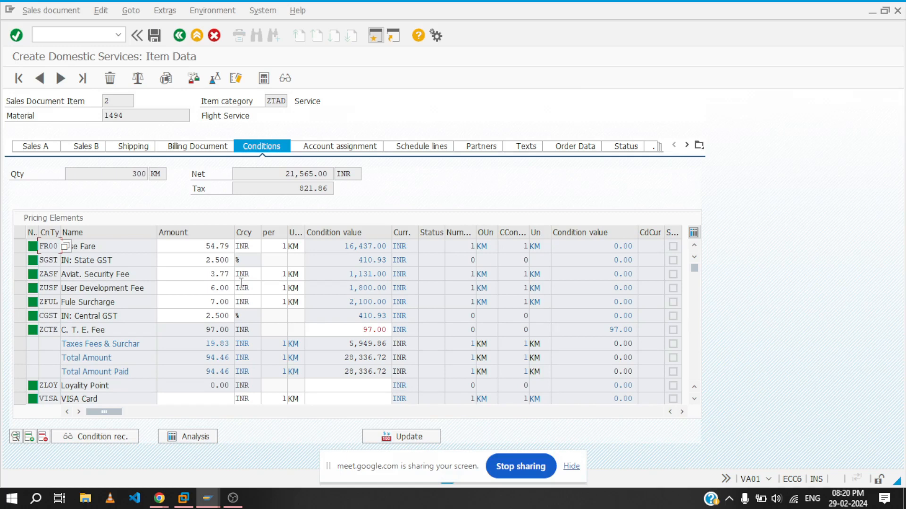
# - Set the User Development Fee amount to 5.66 INR per KM and recalculate the item's pricing
pyautogui.click(228, 289)
pyautogui.press('BackSpace')
pyautogui.press('BackSpace')
pyautogui.press('BackSpace')
pyautogui.press('BackSpace')
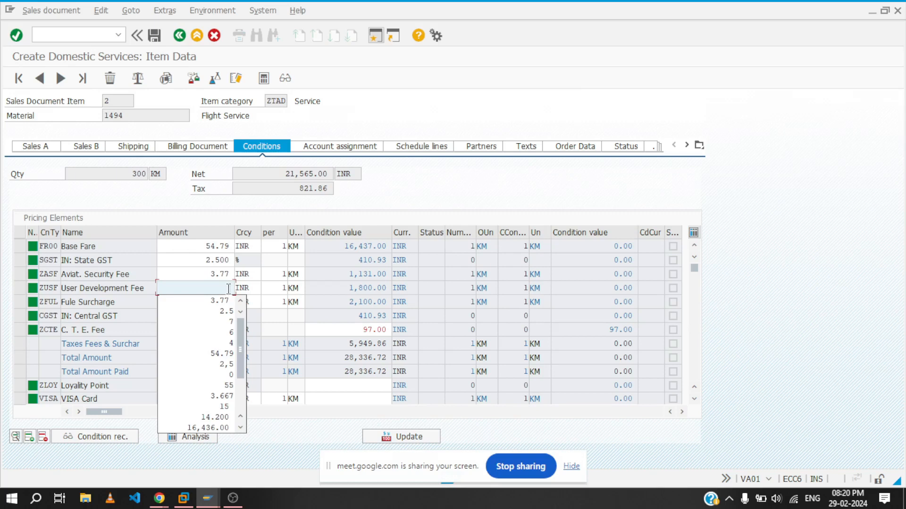
pyautogui.write('5.66')
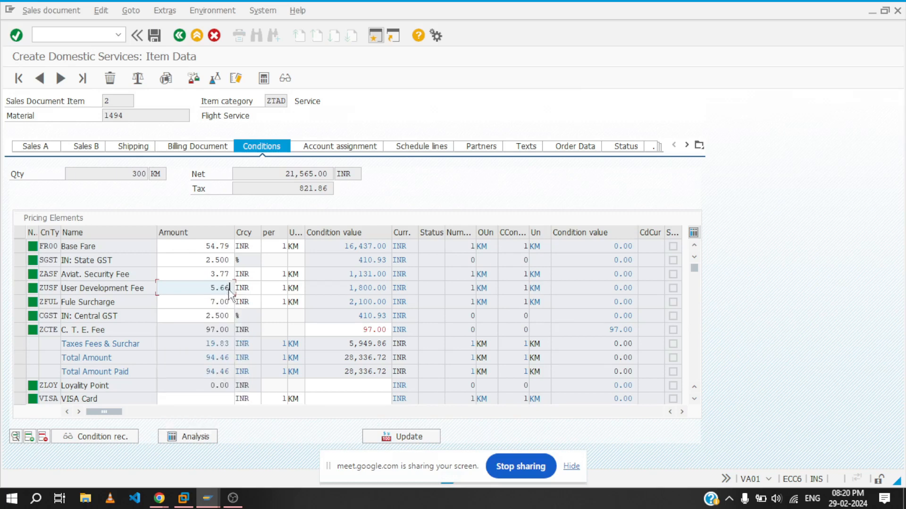
pyautogui.press('Return')
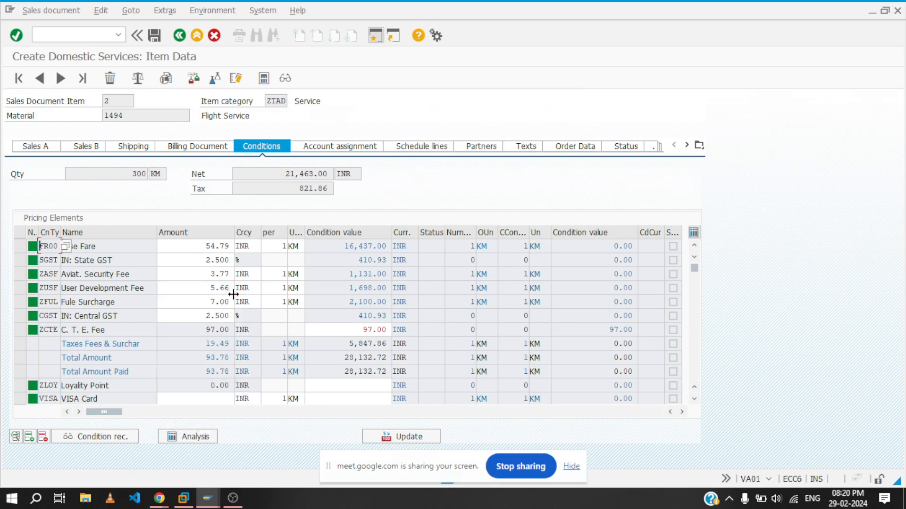
# - Set the Fule Surcharge amount to 7.20 INR per KM, recalculate, and refine it to 7.23 INR per KM
pyautogui.click(230, 302)
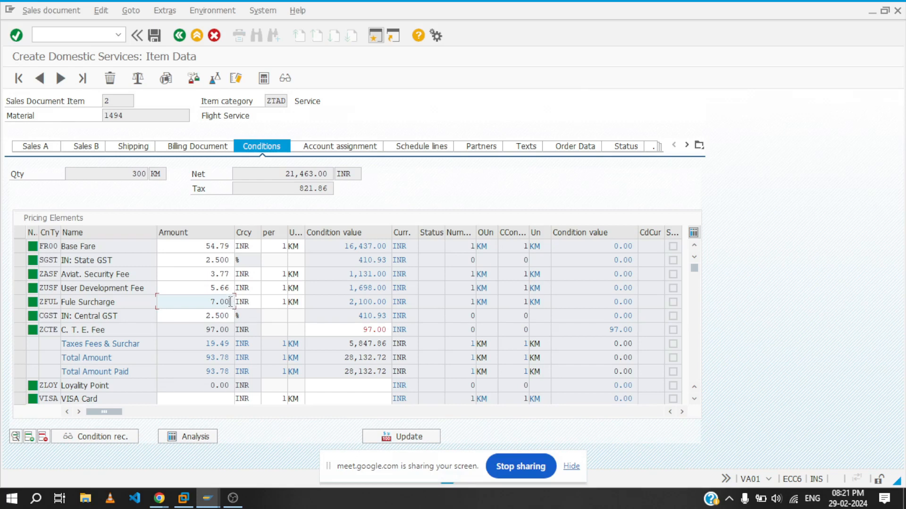
pyautogui.press('BackSpace')
pyautogui.press('BackSpace')
pyautogui.write('2')
pyautogui.press('Return')
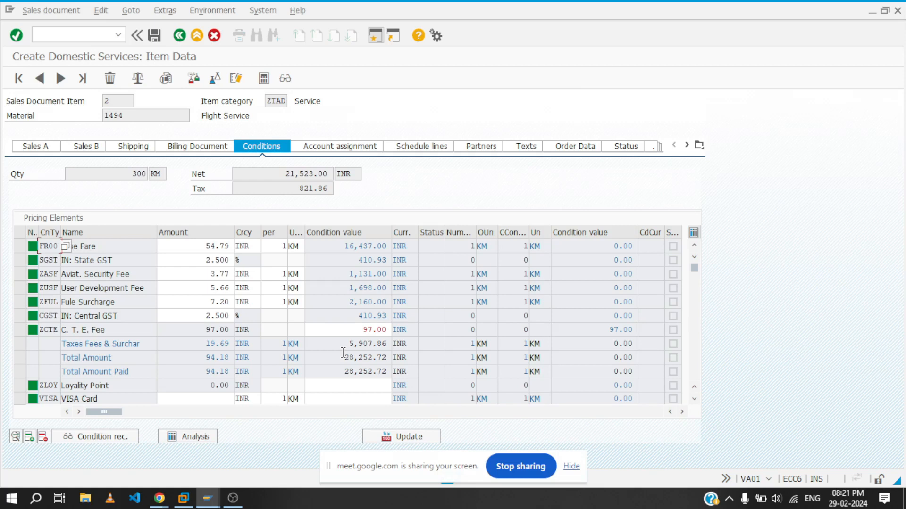
pyautogui.click(229, 301)
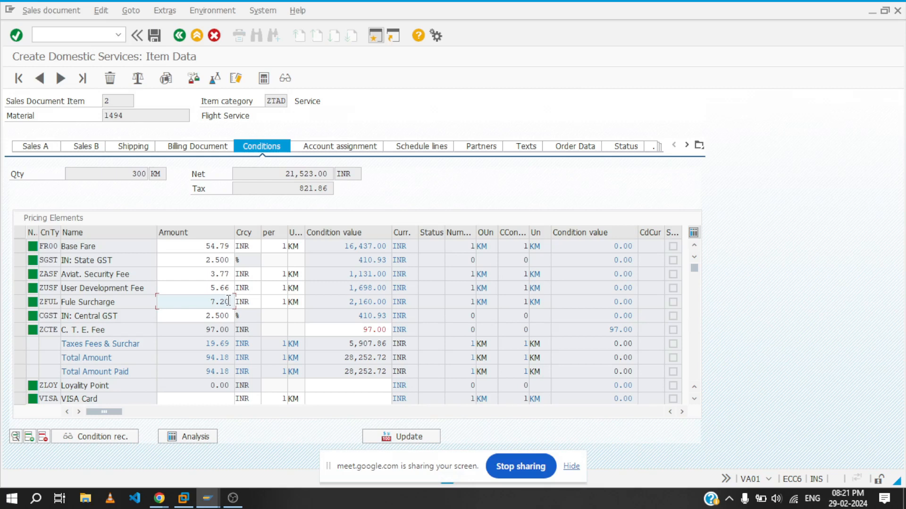
pyautogui.press('BackSpace')
pyautogui.write('3')
pyautogui.press('Return')
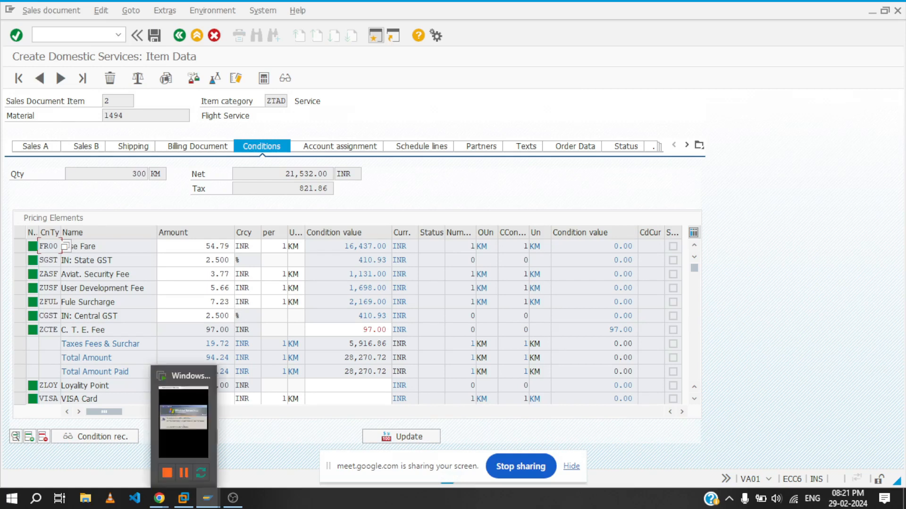
# - Switch back to the FRVAA1 control overview and open the list of requirement routines for Taxes Fees & Surcharges
pyautogui.moveTo(215, 504)
pyautogui.click(420, 472)
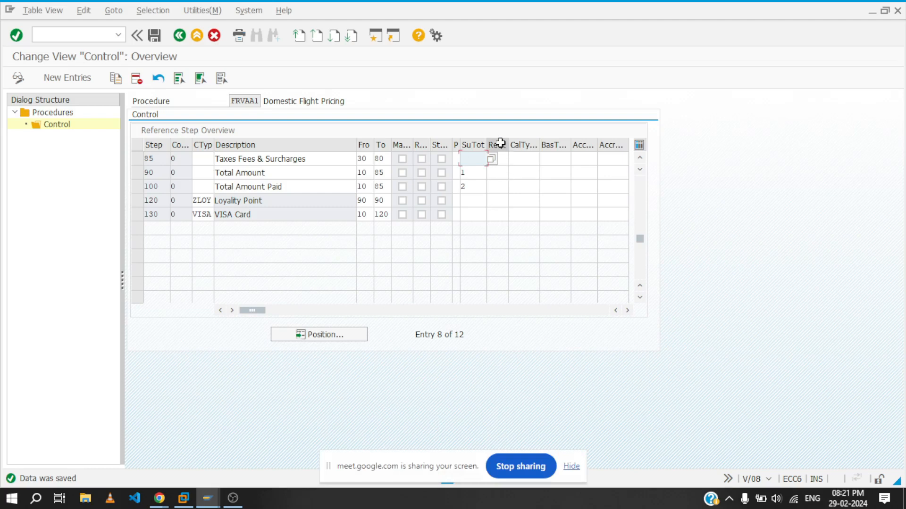
pyautogui.click(504, 162)
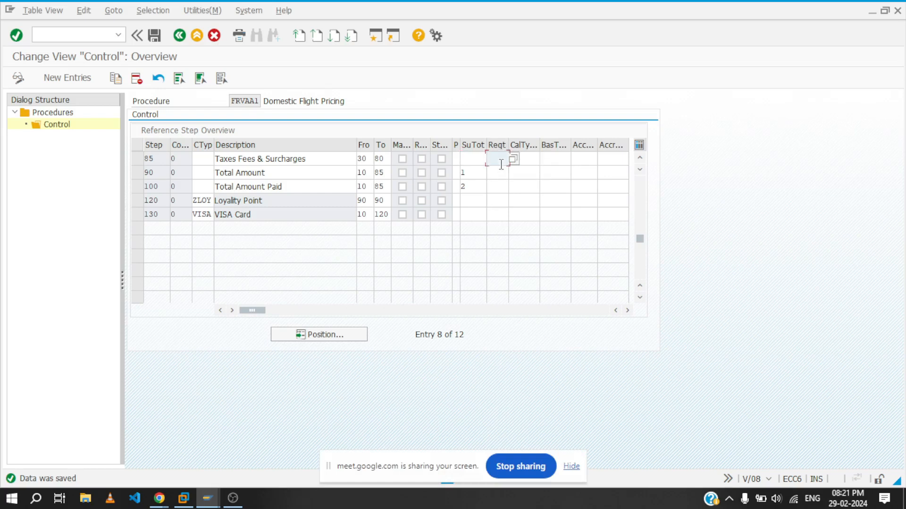
pyautogui.click(513, 161)
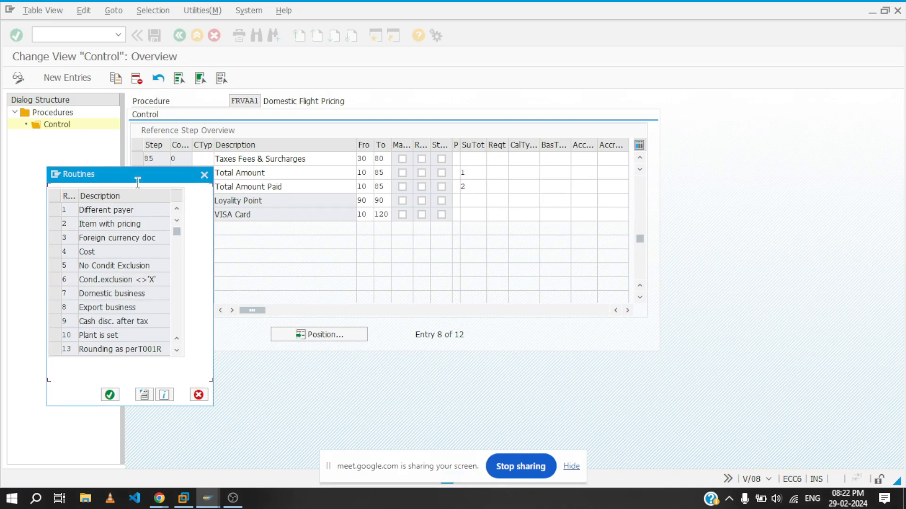
pyautogui.moveTo(144, 180); pyautogui.dragTo(221, 238)
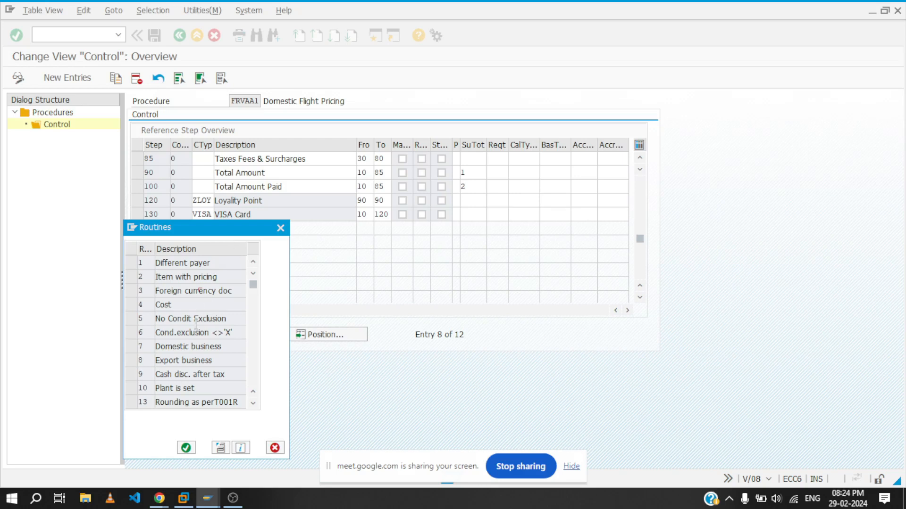
# - Look through the requirement routines and try routine 23, Only in Billing Doc., for Taxes Fees & Surcharges
pyautogui.scroll(-1, 195, 323)
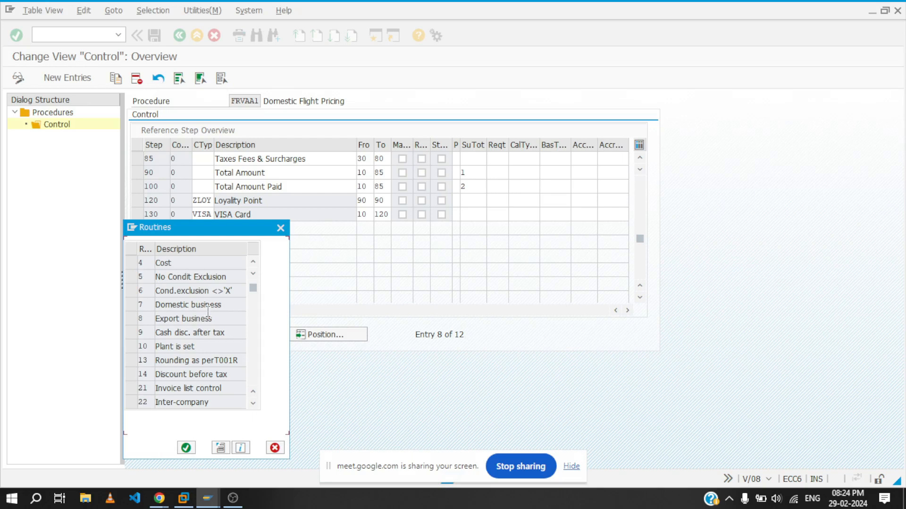
pyautogui.scroll(1, 235, 313)
pyautogui.scroll(1, 234, 313)
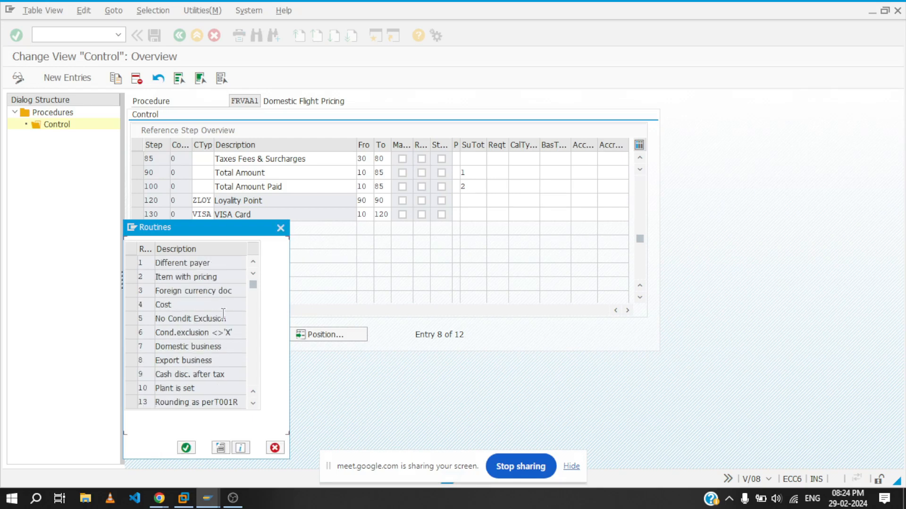
pyautogui.scroll(-1, 223, 314)
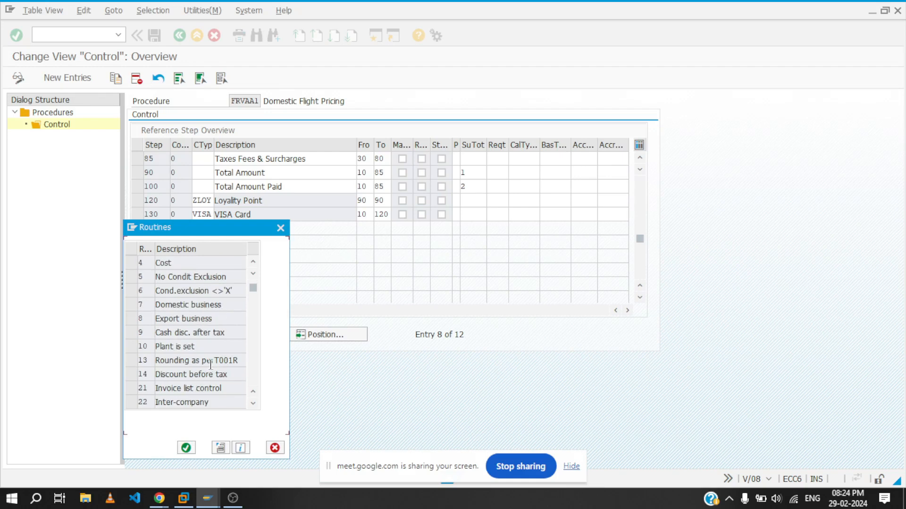
pyautogui.scroll(-2, 224, 381)
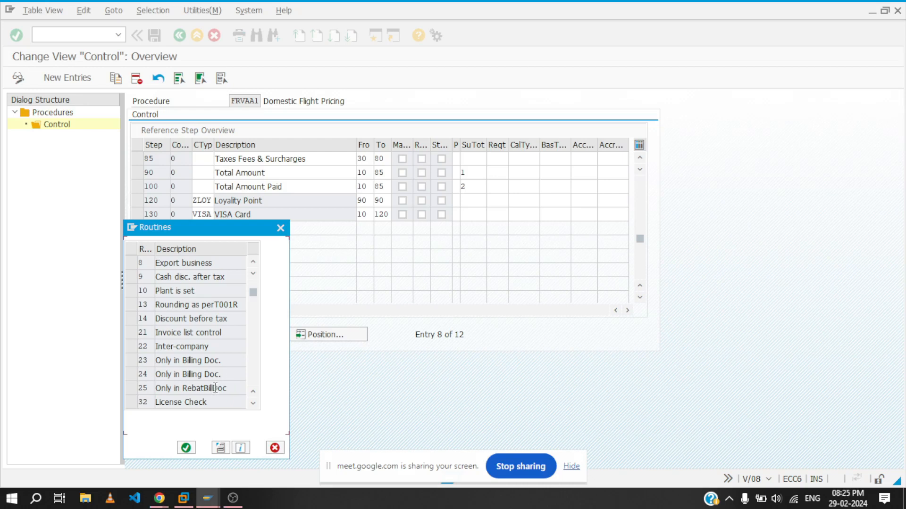
pyautogui.doubleClick(202, 360)
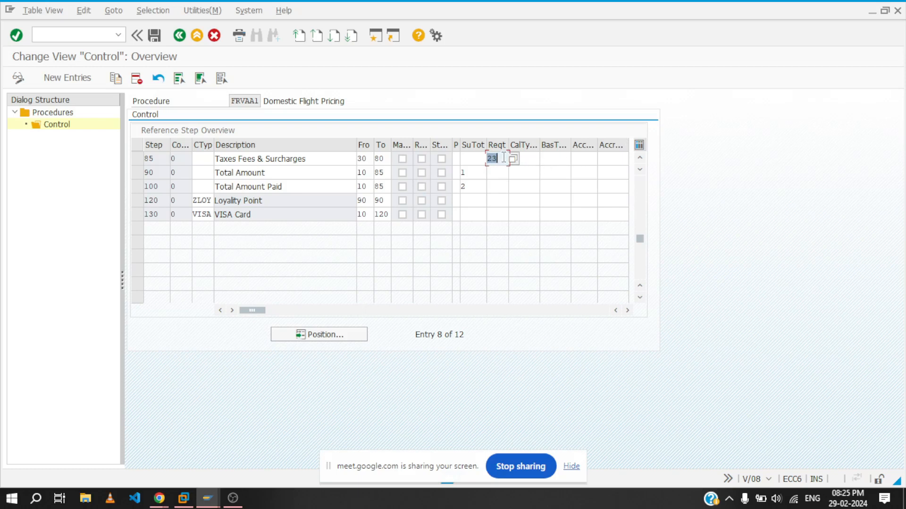
# - Clear the Taxes Fees & Surcharges requirement, assign routine 24, Only in Billing Doc., to Fule Surcharge, and save the procedure
pyautogui.scroll(3, 495, 185)
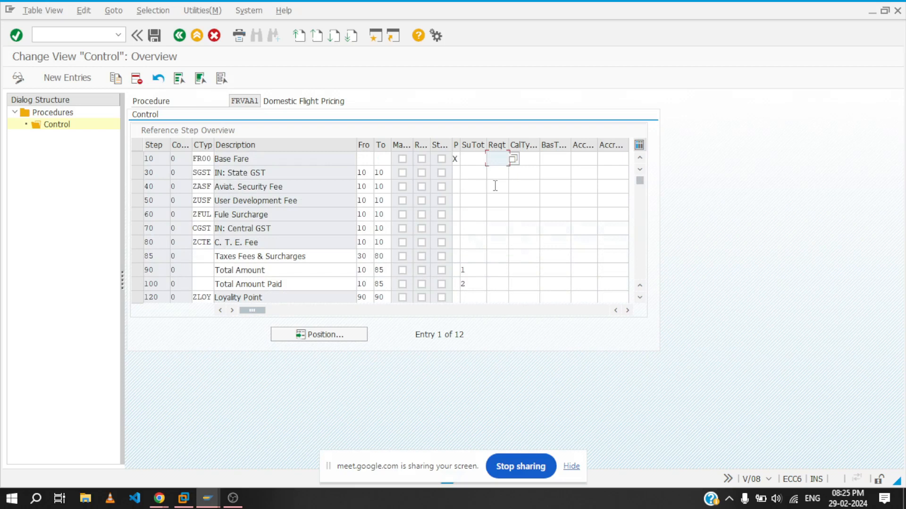
pyautogui.click(497, 242)
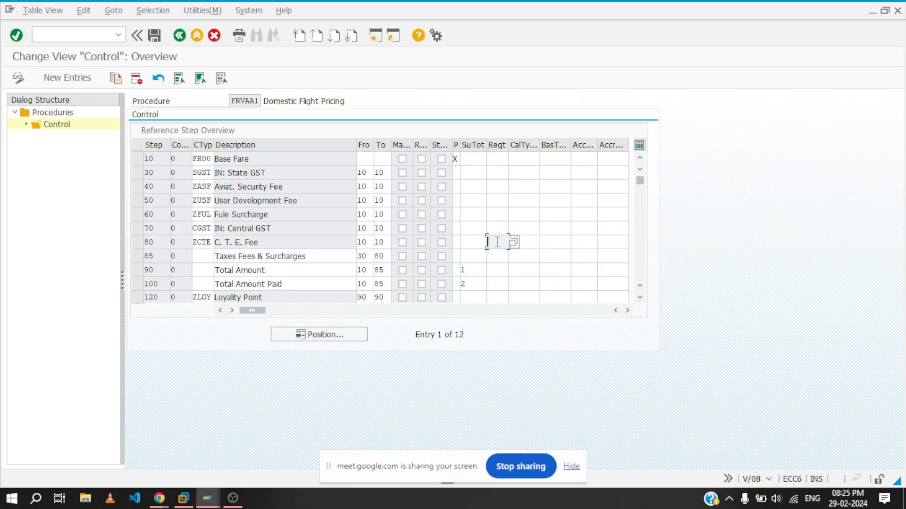
pyautogui.click(492, 158)
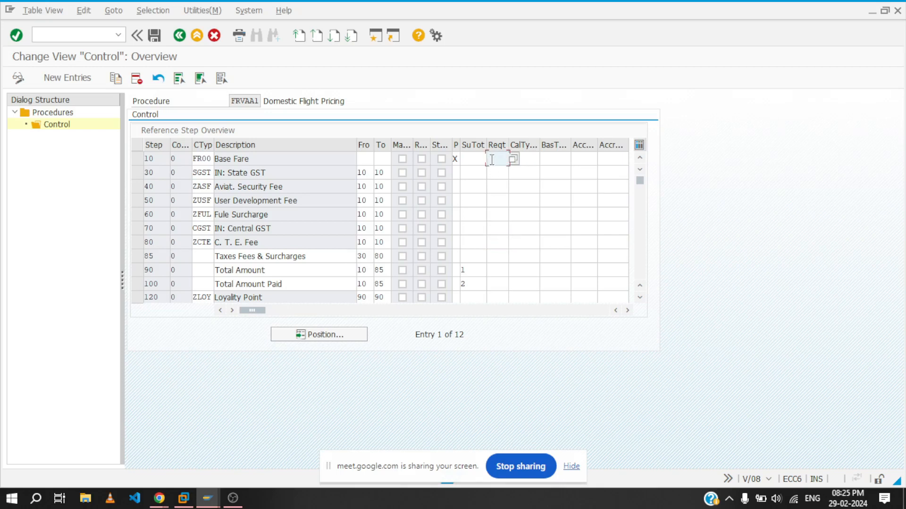
pyautogui.click(497, 184)
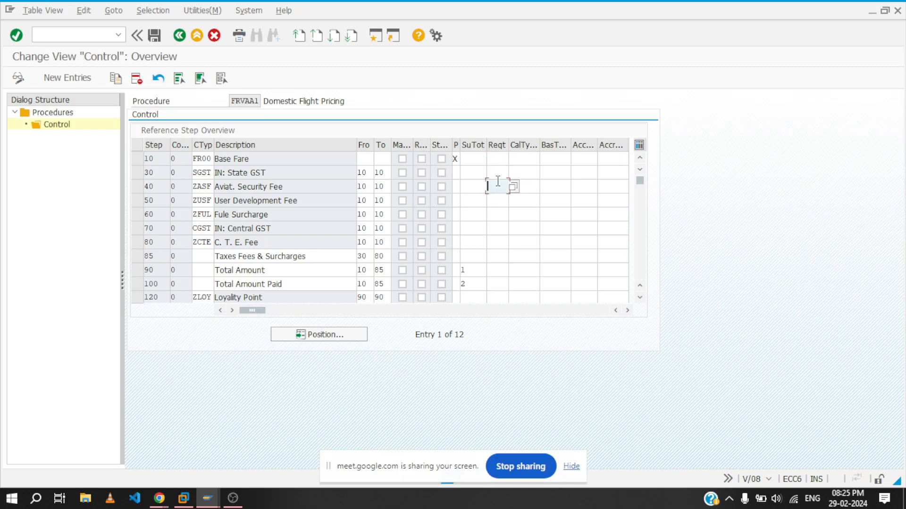
pyautogui.click(501, 212)
pyautogui.click(513, 215)
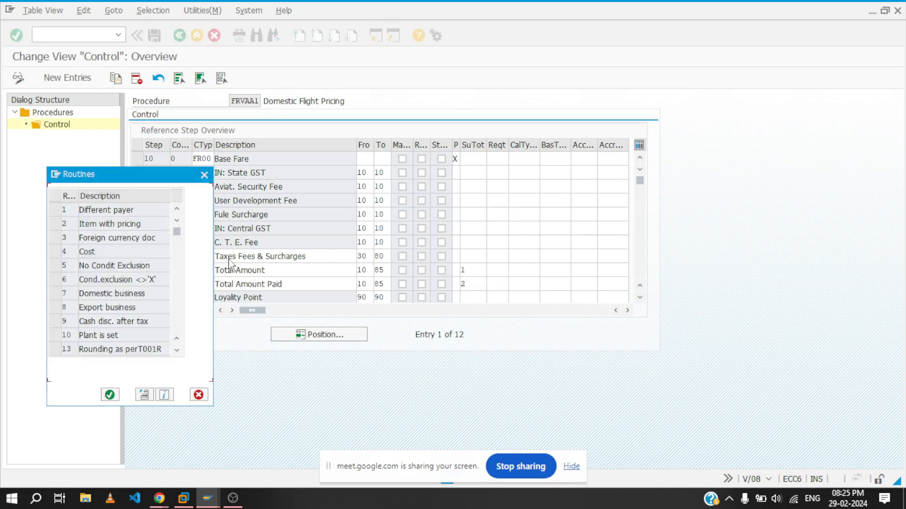
pyautogui.scroll(-2, 97, 334)
pyautogui.scroll(-4, 97, 334)
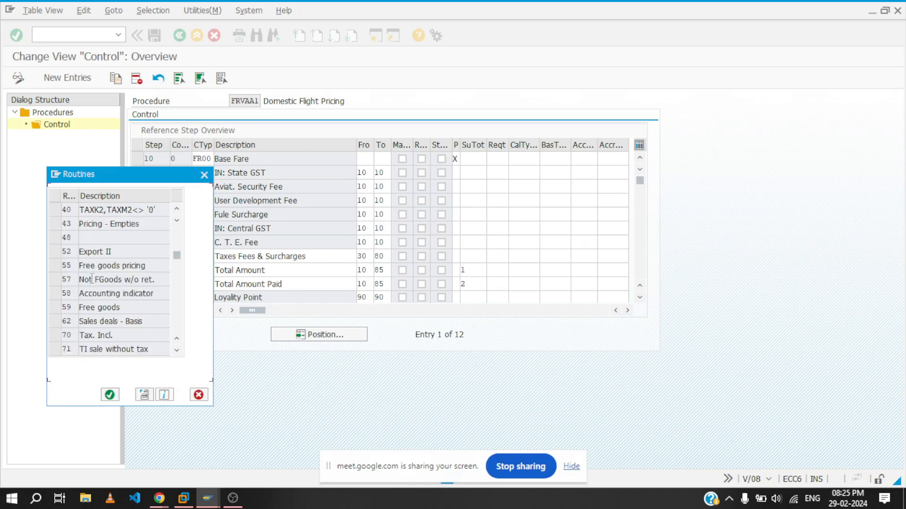
pyautogui.scroll(2, 93, 282)
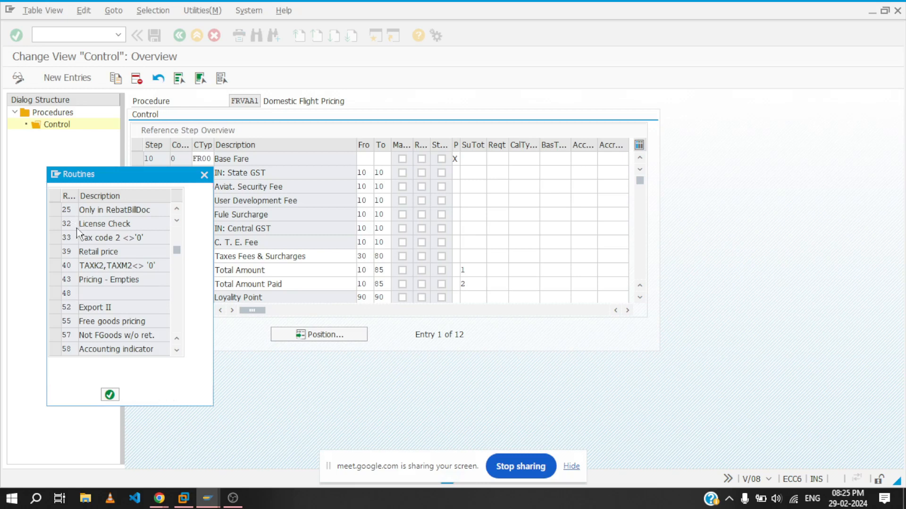
pyautogui.scroll(1, 71, 226)
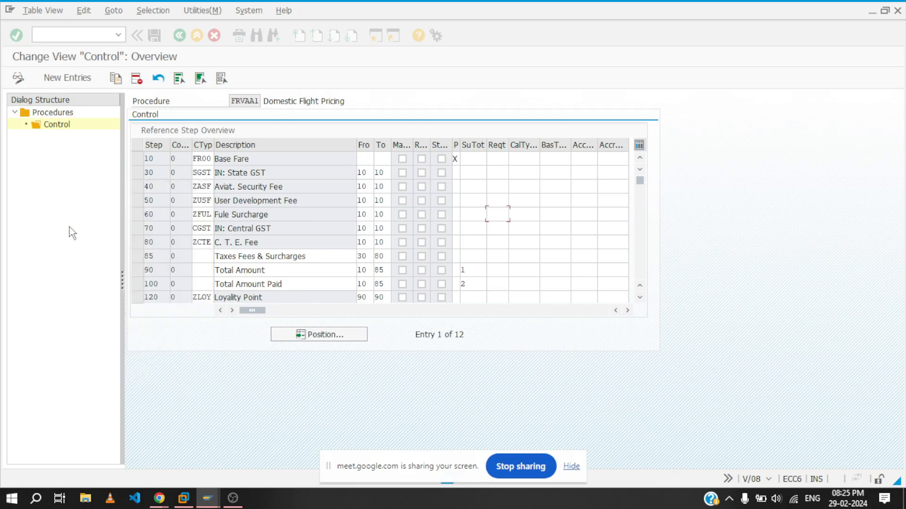
pyautogui.doubleClick(66, 225)
pyautogui.click(154, 35)
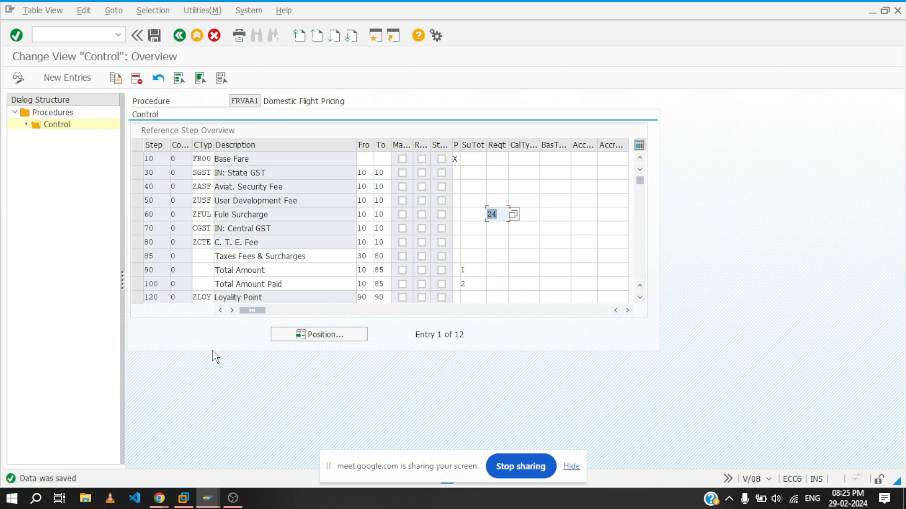
# - Reopen the requirement routine list for Fule Surcharge and look over the available routines, including the IS-H entries
pyautogui.moveTo(210, 498)
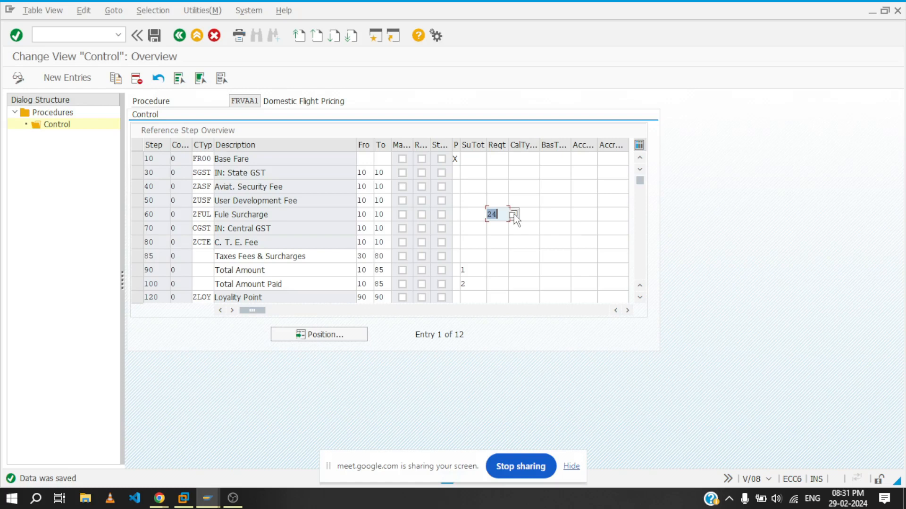
pyautogui.click(514, 214)
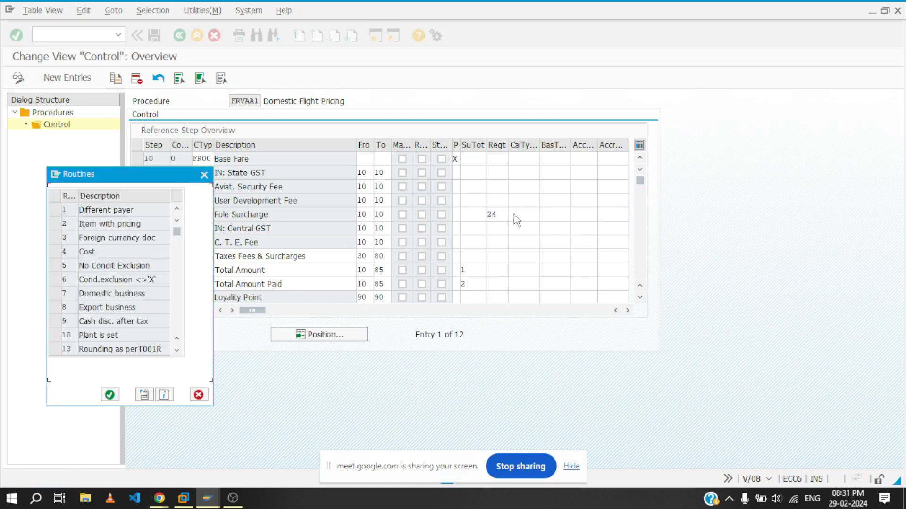
pyautogui.click(204, 176)
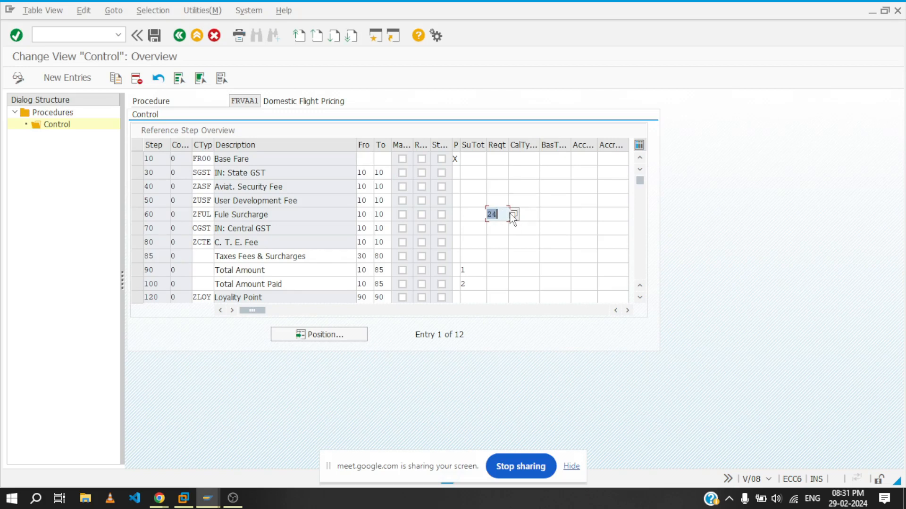
pyautogui.click(513, 215)
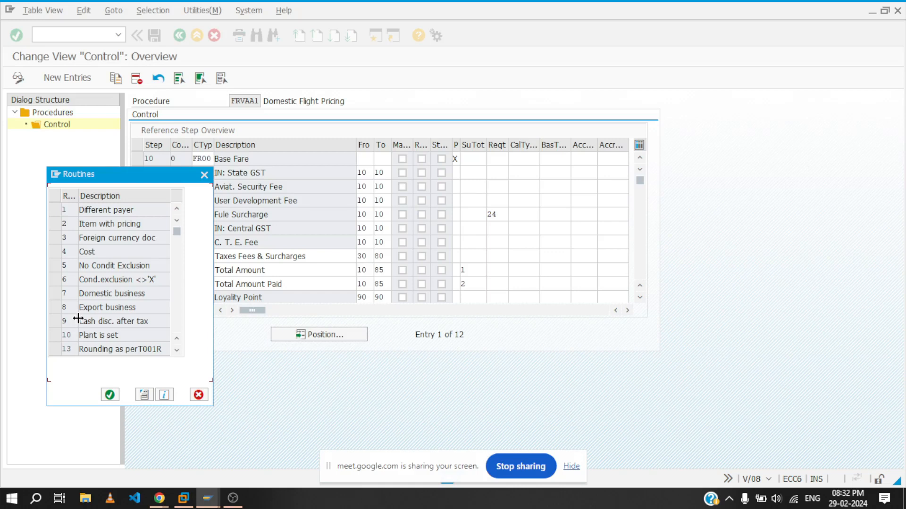
pyautogui.scroll(-15, 78, 319)
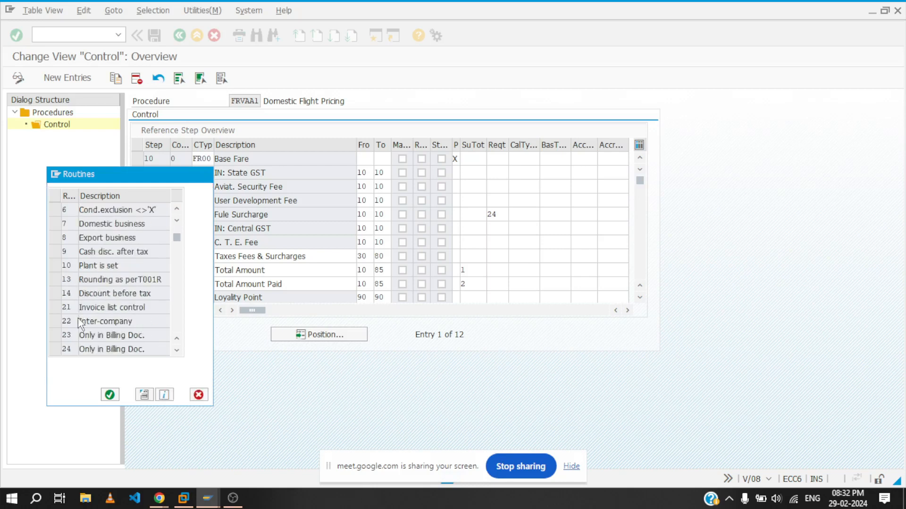
pyautogui.scroll(-15, 78, 319)
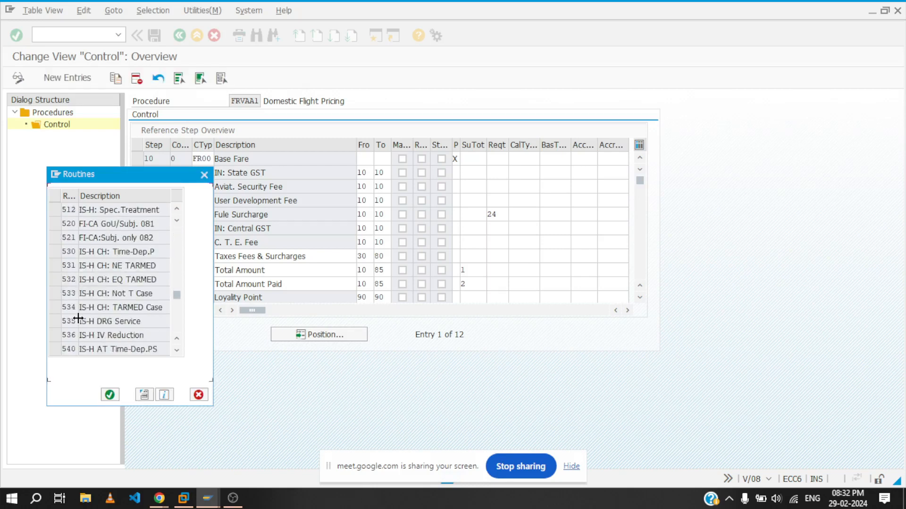
pyautogui.scroll(2, 78, 319)
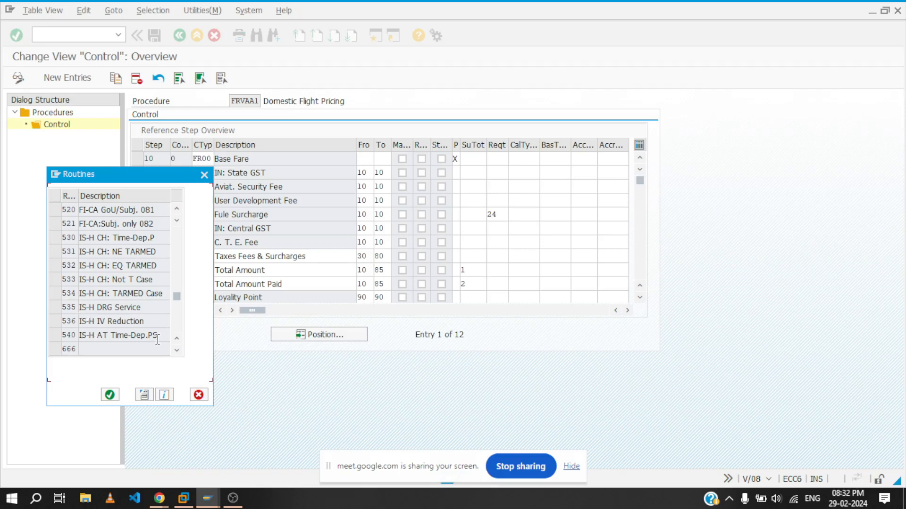
pyautogui.moveTo(158, 338); pyautogui.dragTo(40, 343)
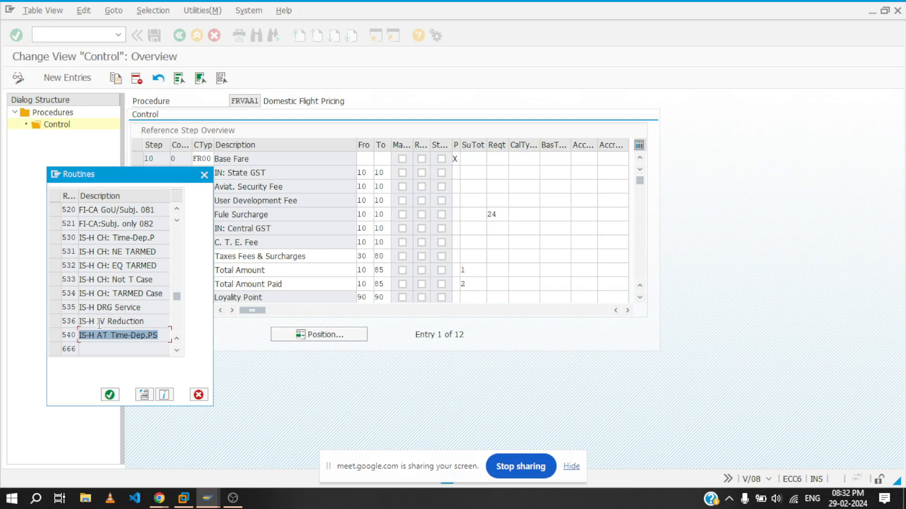
pyautogui.scroll(-2, 99, 323)
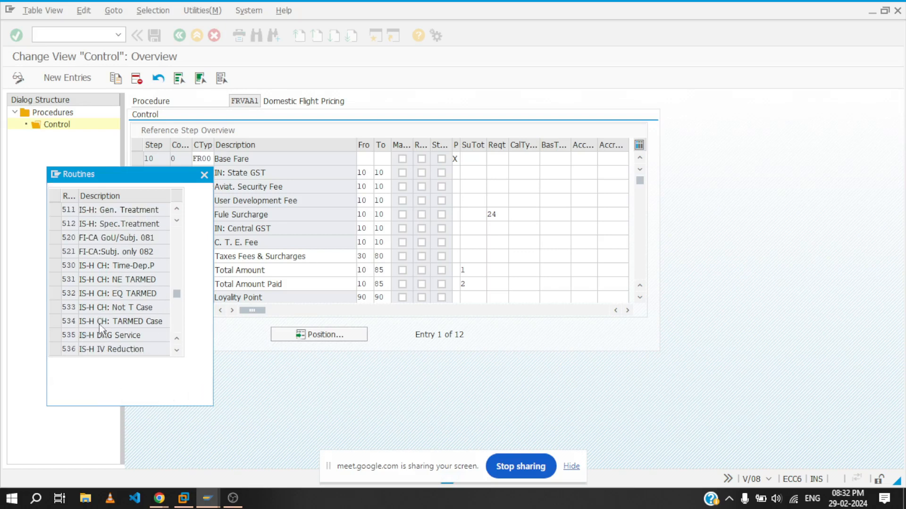
pyautogui.scroll(15, 99, 325)
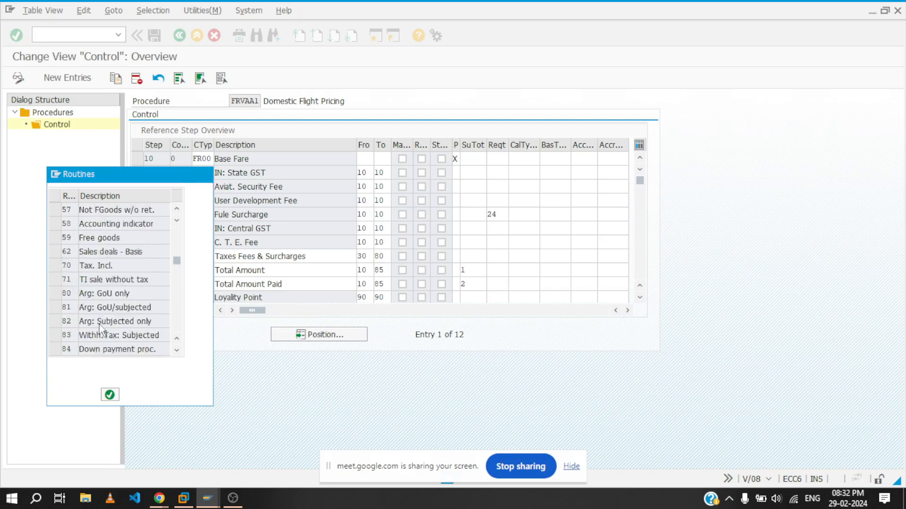
pyautogui.scroll(5, 100, 325)
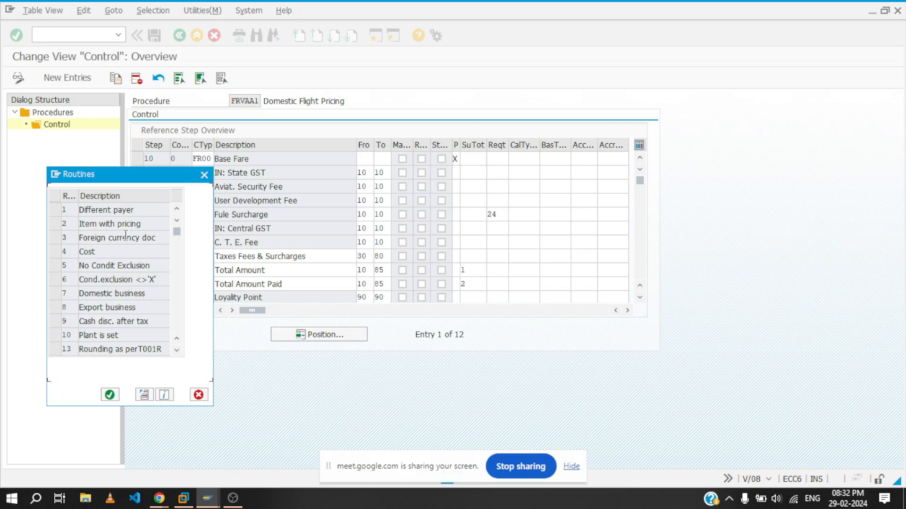
# - Examine the full range of requirement routines, from Different payer through to SP Price Group S3
pyautogui.scroll(-7, 127, 264)
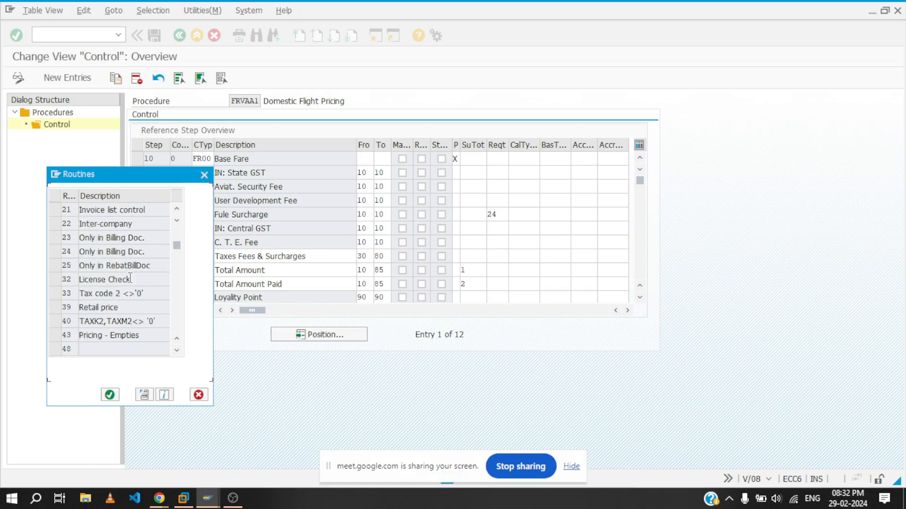
pyautogui.scroll(-4, 130, 278)
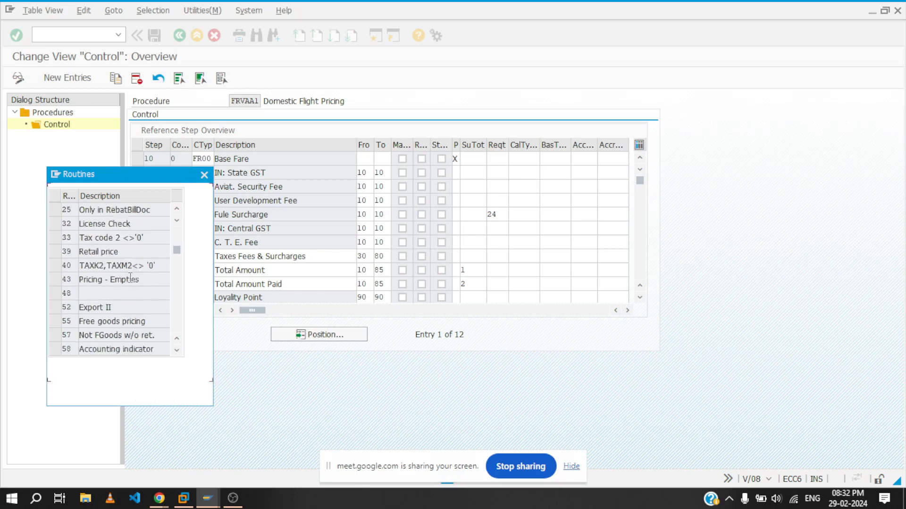
pyautogui.scroll(-3, 130, 278)
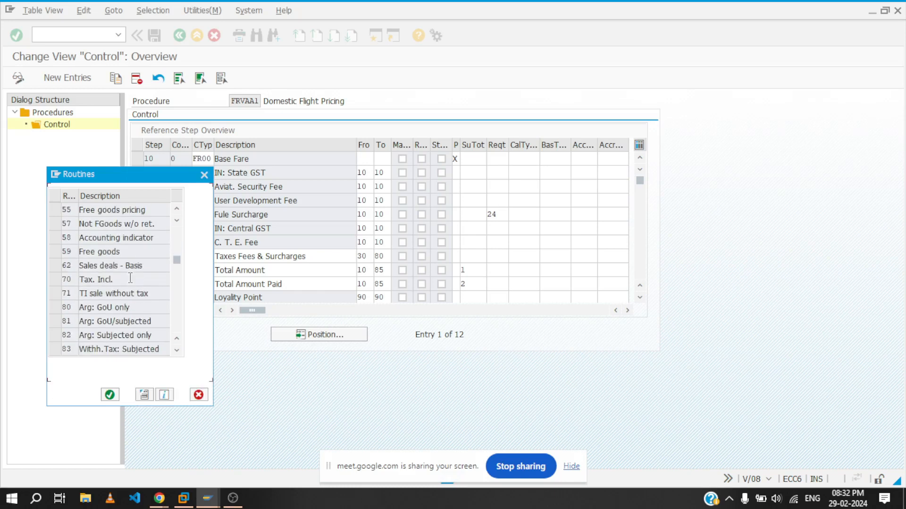
pyautogui.scroll(-2, 131, 278)
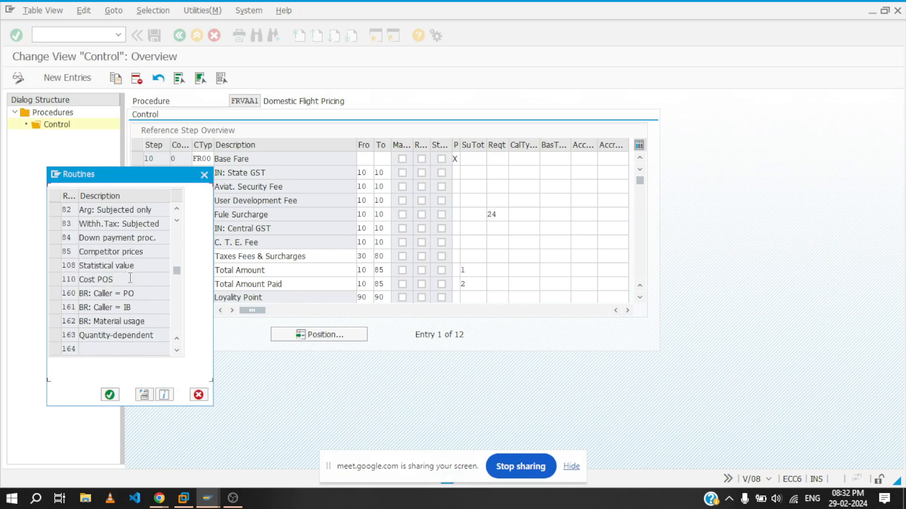
pyautogui.scroll(-2, 130, 279)
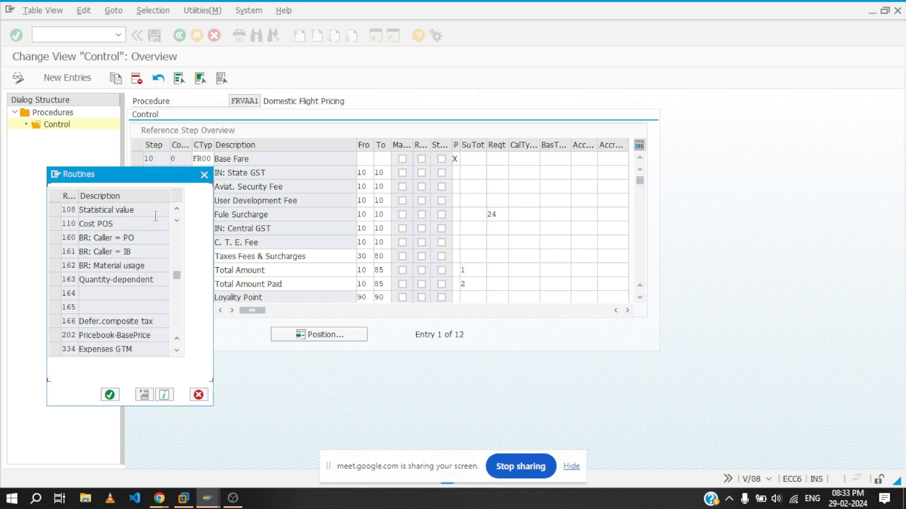
pyautogui.scroll(-3, 151, 281)
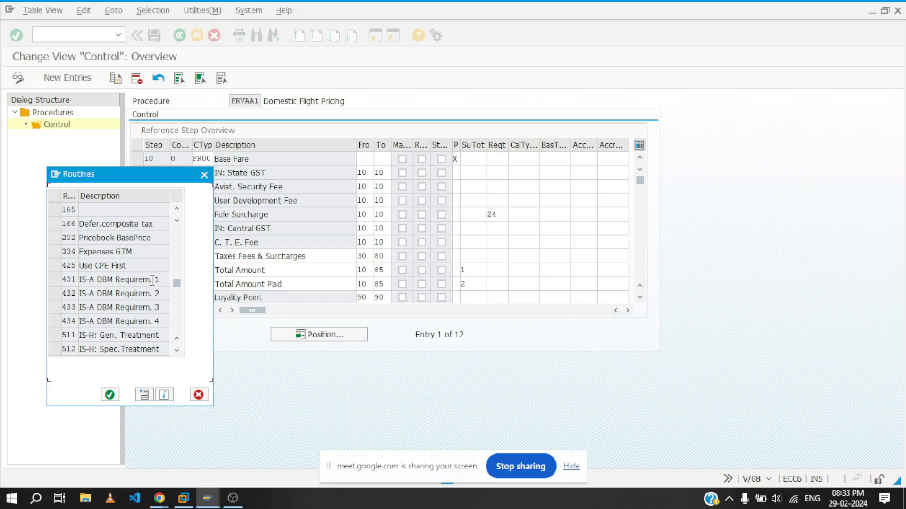
pyautogui.scroll(-5, 152, 280)
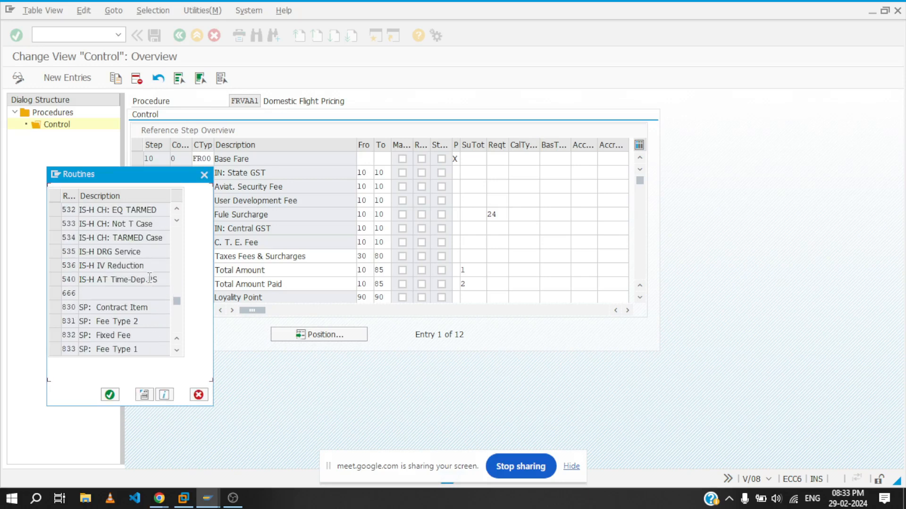
pyautogui.scroll(-1, 150, 278)
pyautogui.scroll(-2, 149, 277)
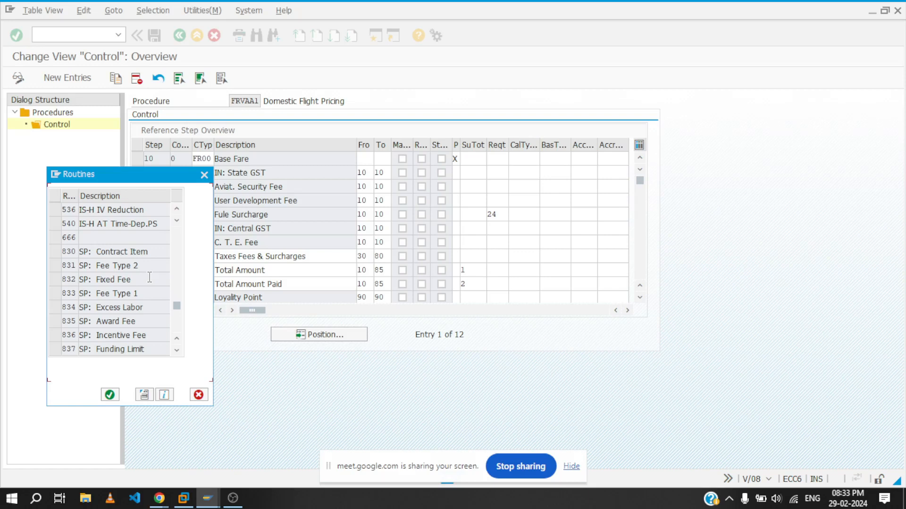
pyautogui.scroll(-4, 149, 277)
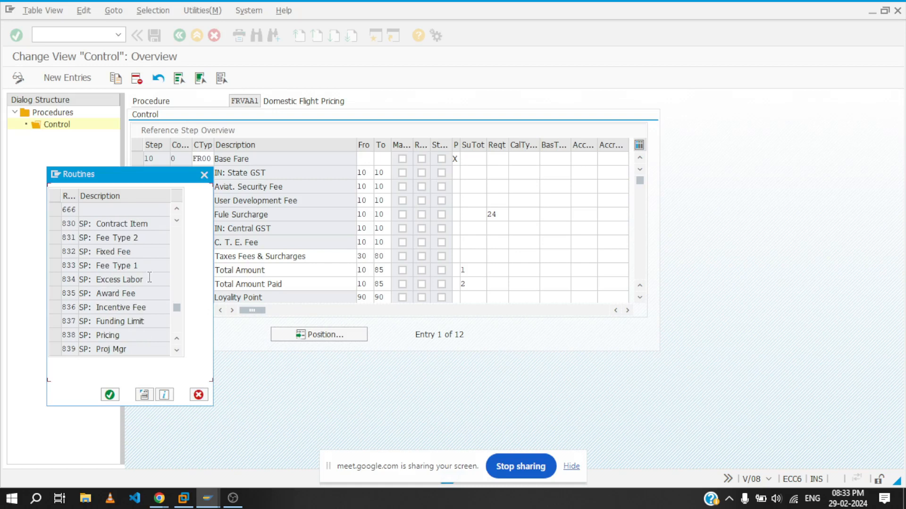
pyautogui.scroll(-2, 149, 277)
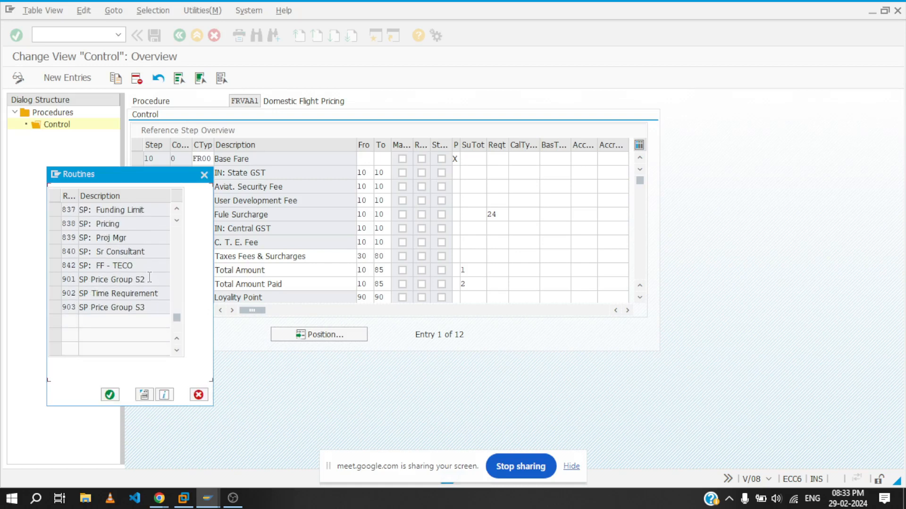
pyautogui.scroll(10, 149, 278)
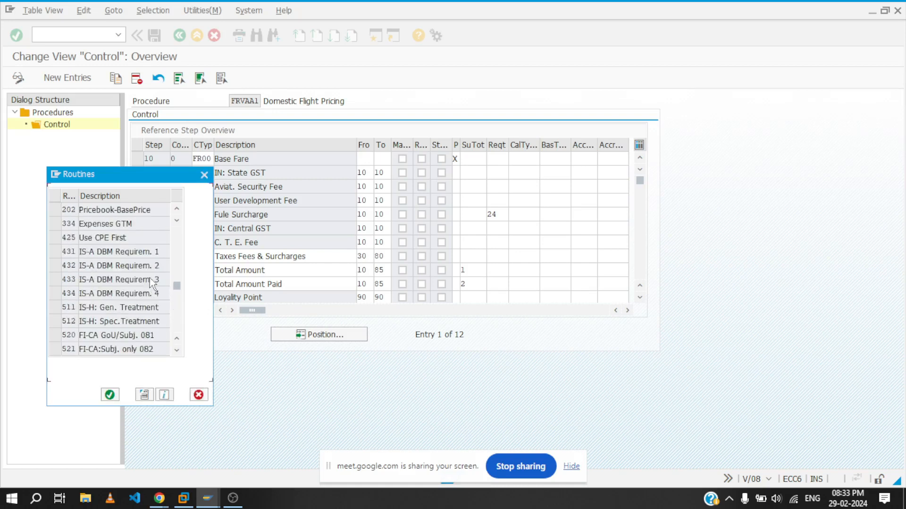
pyautogui.scroll(10, 149, 277)
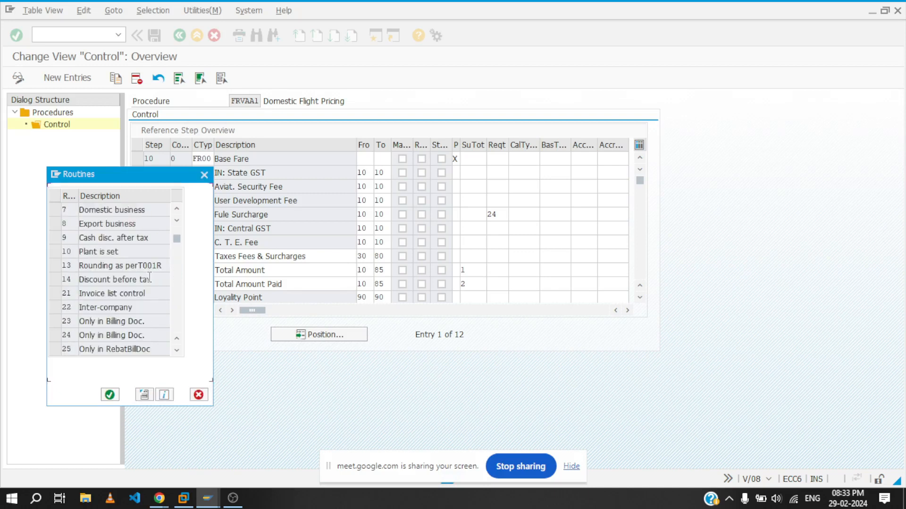
pyautogui.scroll(2, 149, 277)
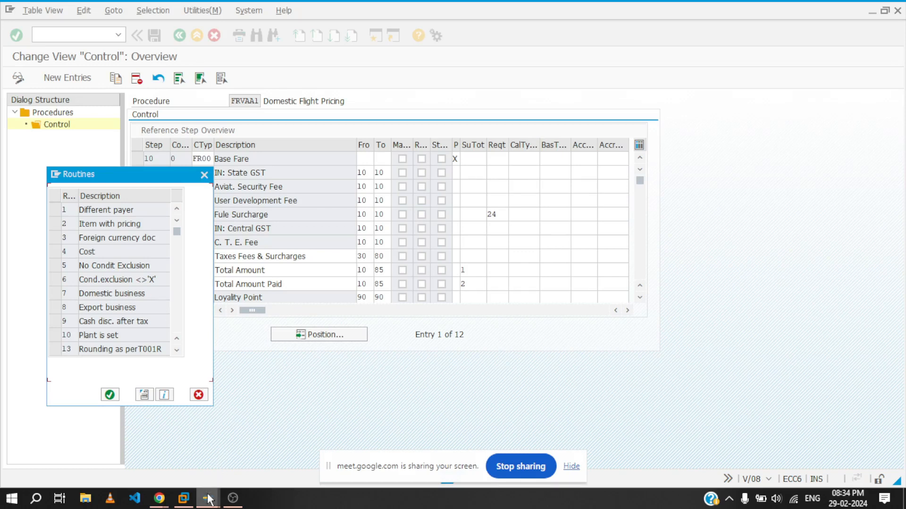
# - Switch to the domestic services sales order, return to its overview and select the Flight Service item's item category field
pyautogui.moveTo(209, 502)
pyautogui.click(321, 441)
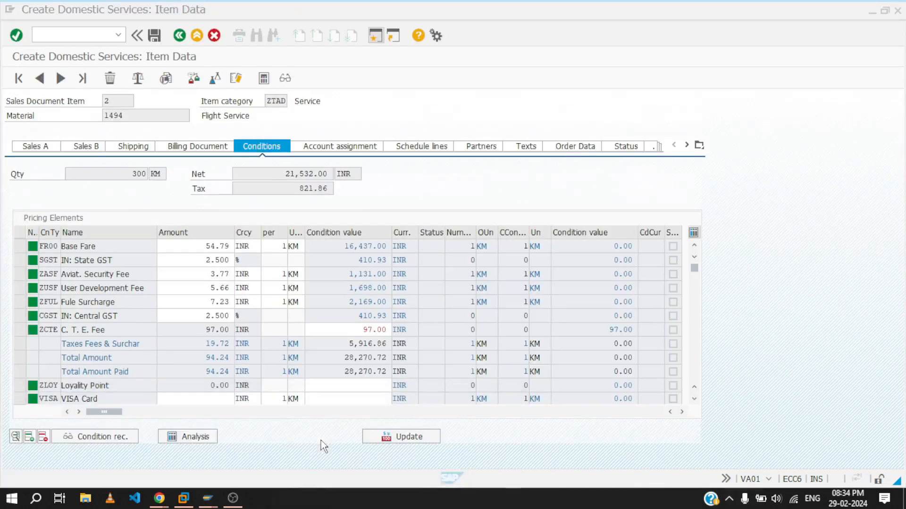
pyautogui.click(179, 35)
pyautogui.click(432, 363)
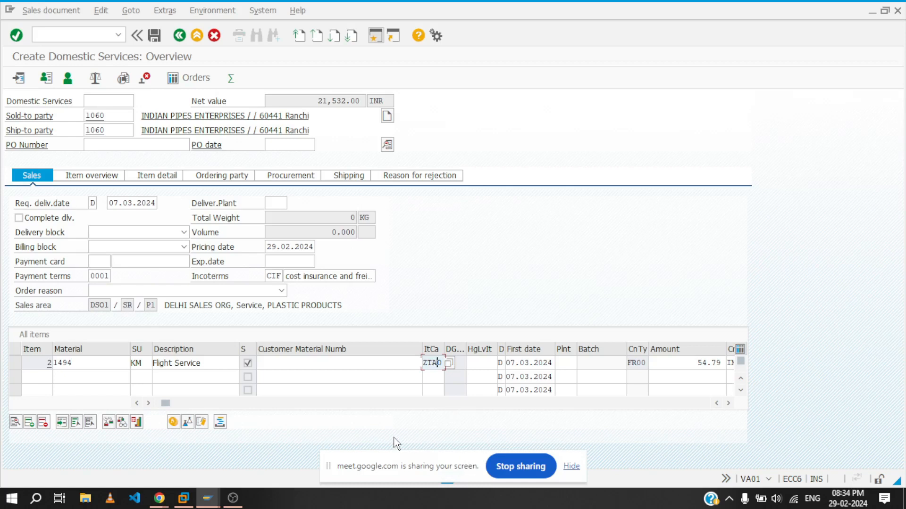
# - Return to procedure FRVAA1, review the Cond.exclusion <>'X' and Plant is set requirement routines for Fule Surcharge, and close the list
pyautogui.hotkey('alt', 'Tab')
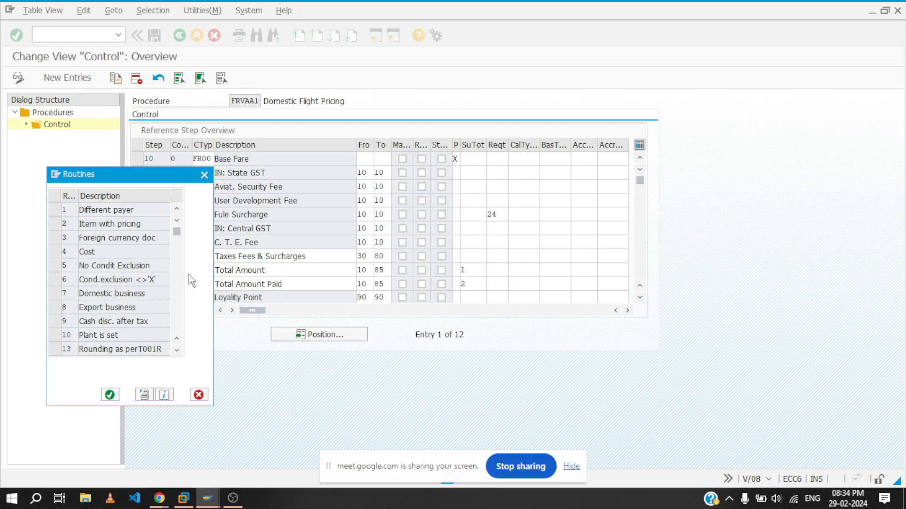
pyautogui.hotkey('alt', 'space')
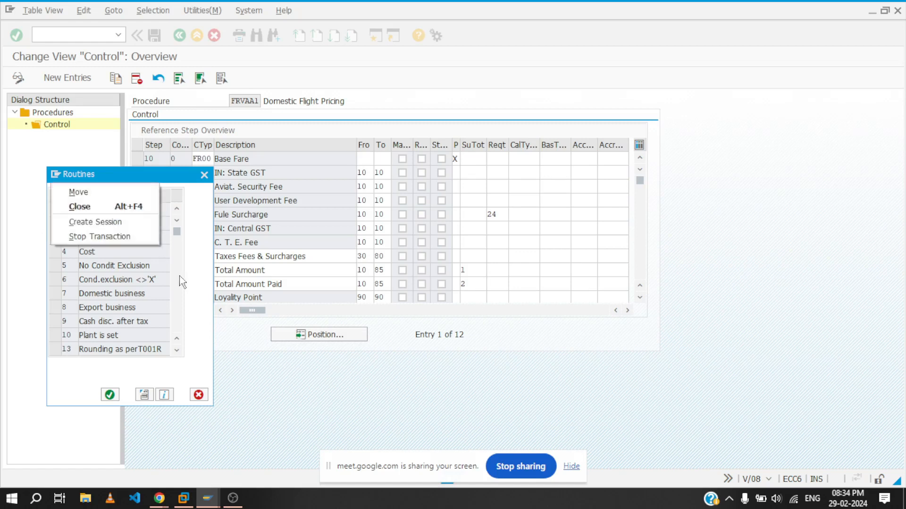
pyautogui.click(157, 278)
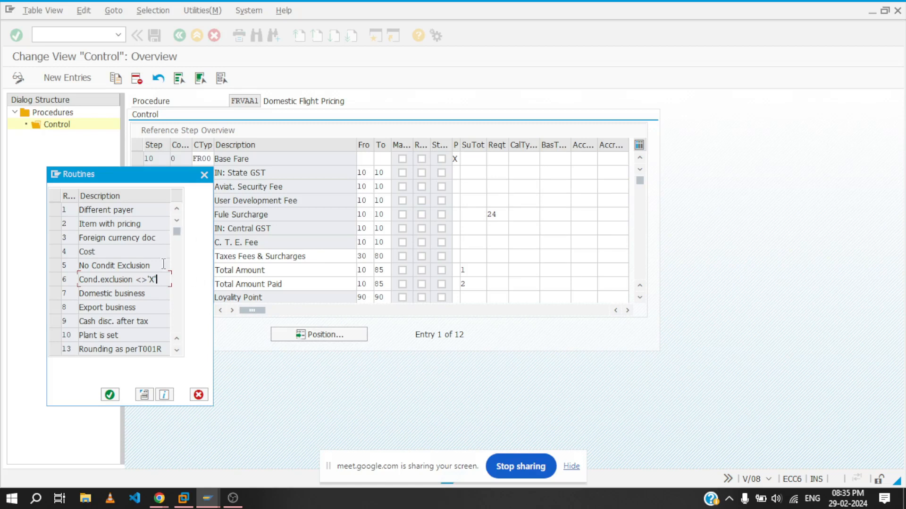
pyautogui.click(122, 335)
pyautogui.scroll(-1, 133, 336)
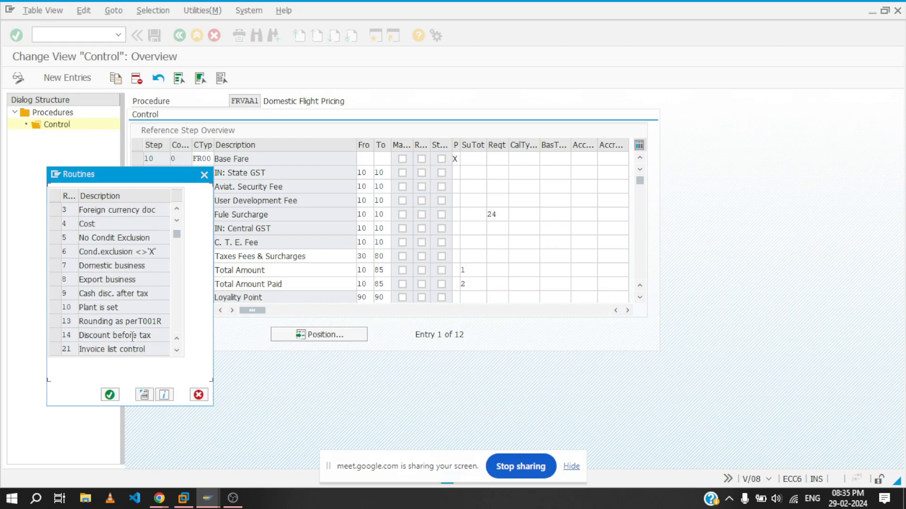
pyautogui.click(129, 309)
pyautogui.click(204, 176)
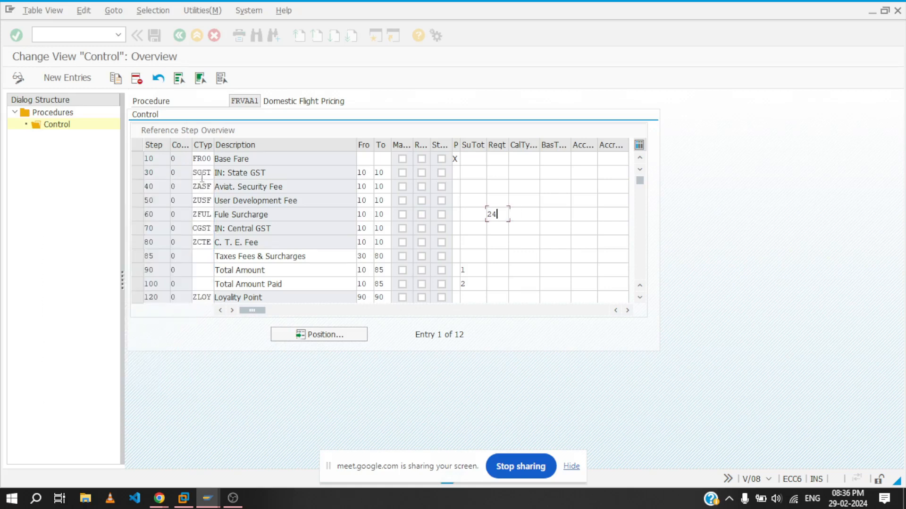
# - Examine the calculation type routines available for Fule Surcharge, from Prof.Margin w/Rebate to beyond Includes Metal Price, without choosing one
pyautogui.click(535, 216)
pyautogui.click(543, 215)
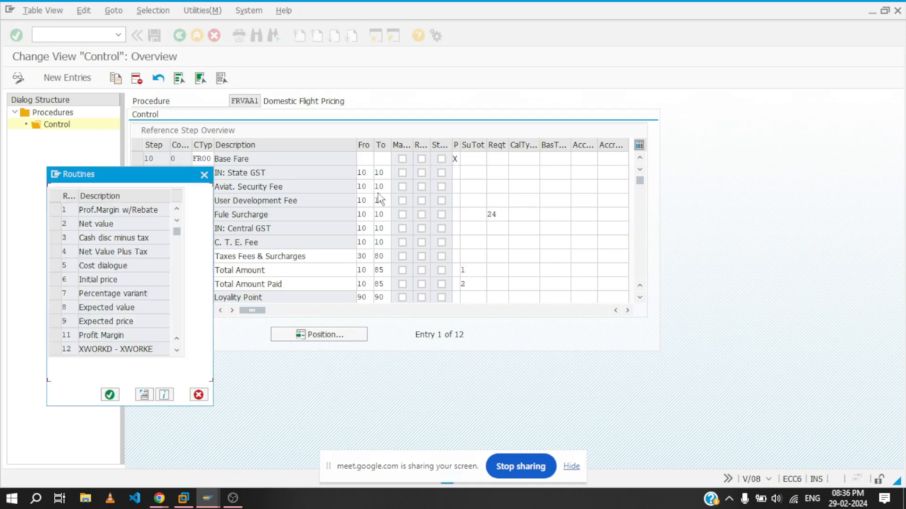
pyautogui.moveTo(151, 179); pyautogui.dragTo(168, 162)
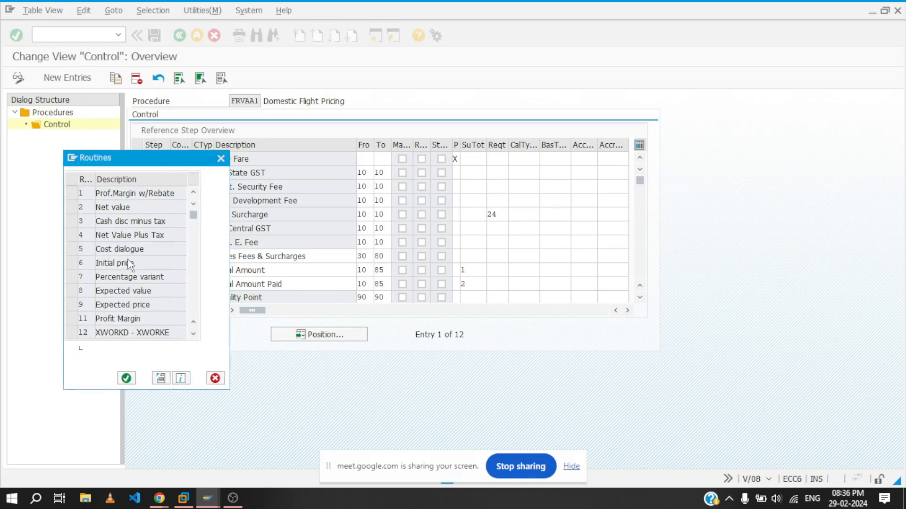
pyautogui.scroll(-8, 122, 292)
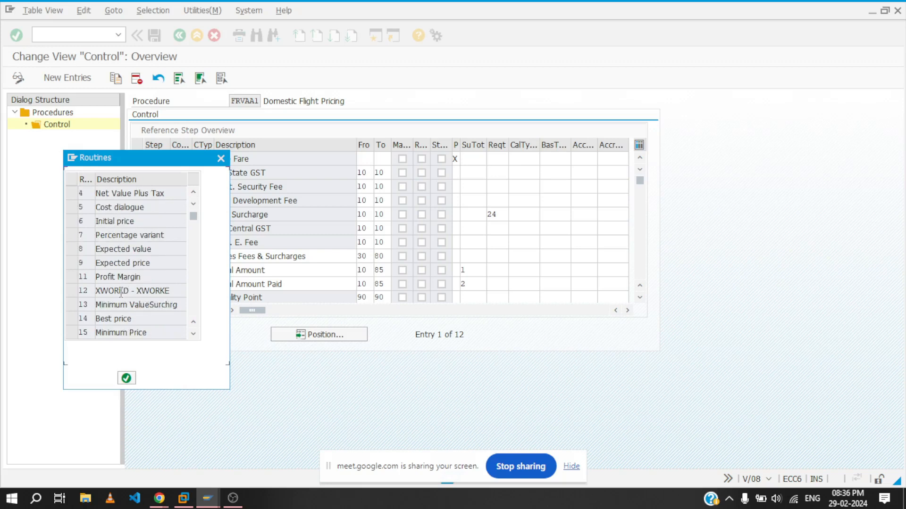
pyautogui.scroll(-2, 121, 292)
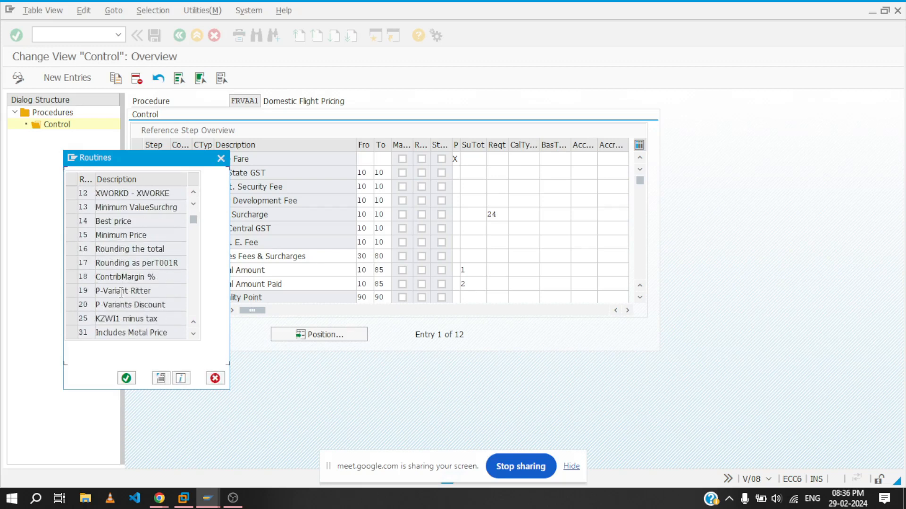
pyautogui.scroll(-3, 121, 293)
pyautogui.scroll(10, 121, 293)
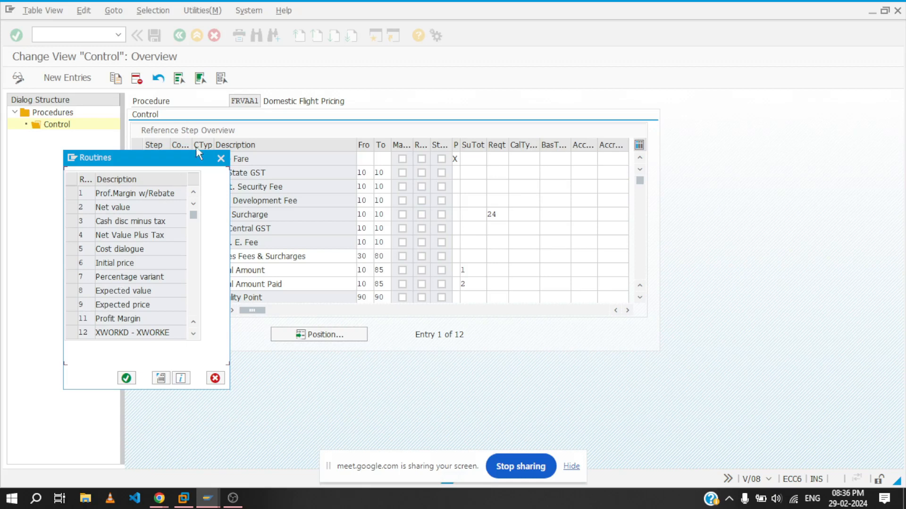
pyautogui.click(221, 158)
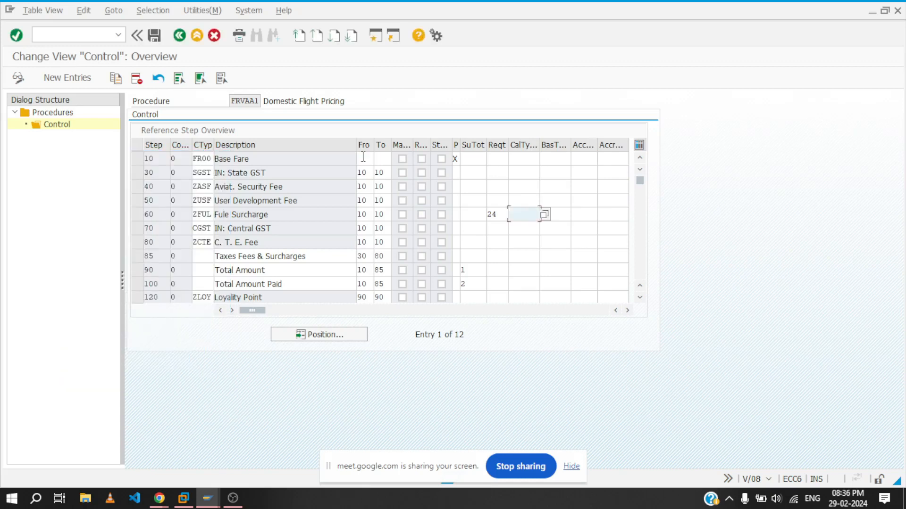
# - Reopen the Fule Surcharge calculation type list and review routines 1 to 16, including Net value, without choosing one
pyautogui.click(544, 214)
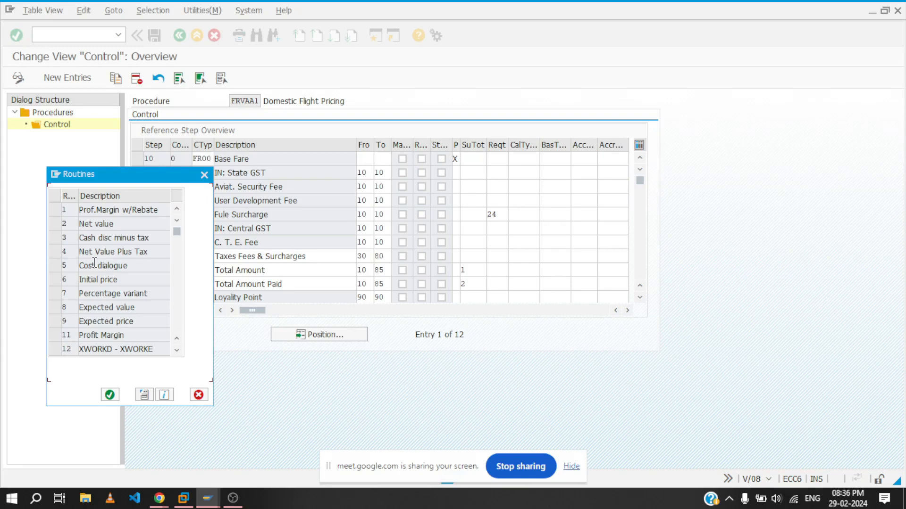
pyautogui.scroll(-2, 95, 263)
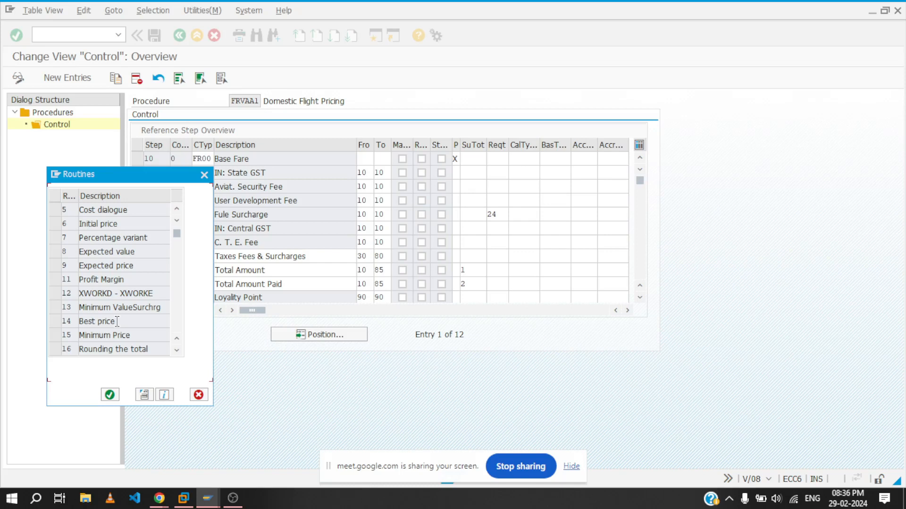
pyautogui.scroll(2, 117, 321)
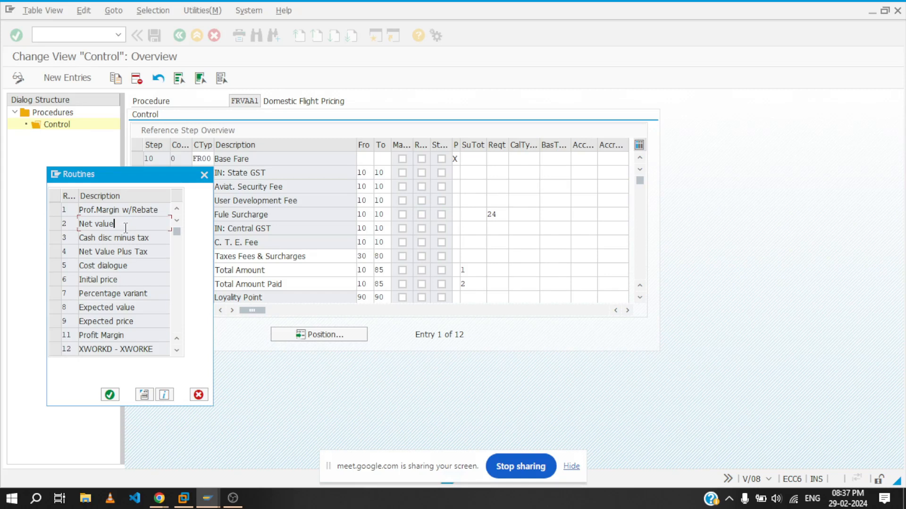
pyautogui.click(204, 176)
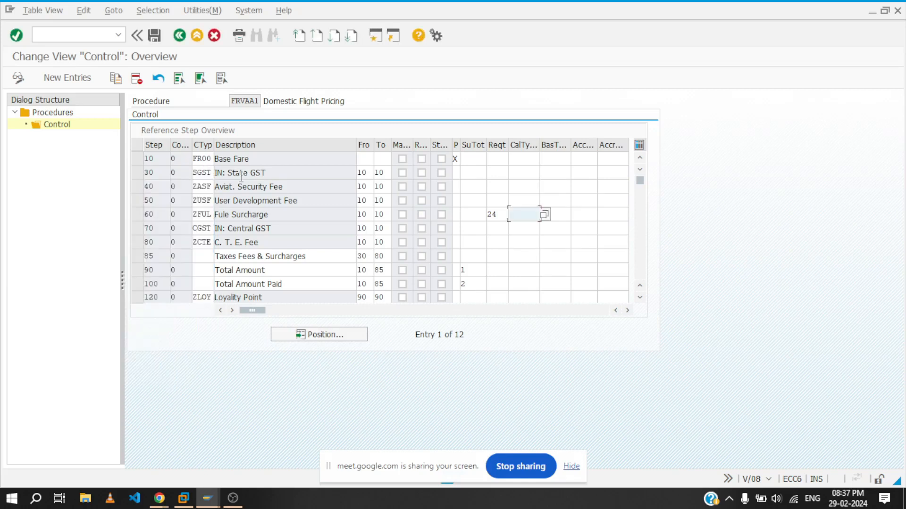
# - Assign calculation type routine 2, Net value, to the Aviat. Security Fee step
pyautogui.click(525, 184)
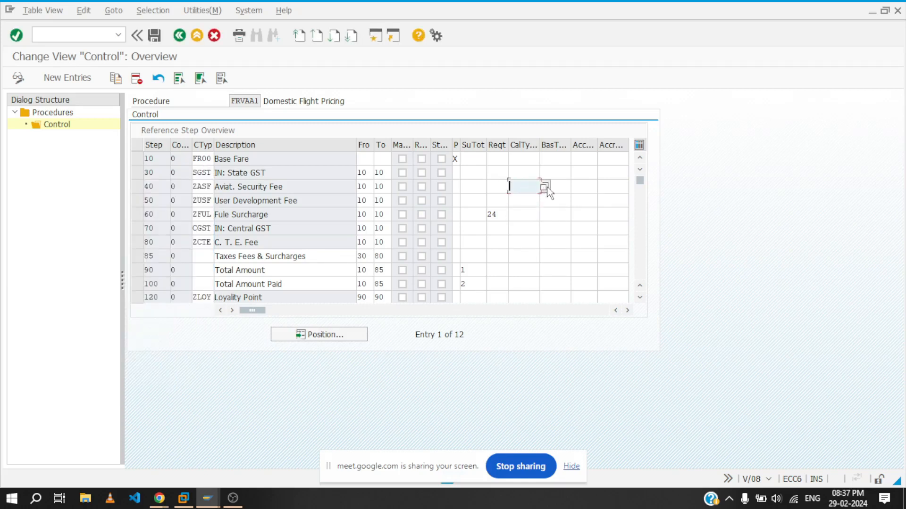
pyautogui.click(546, 187)
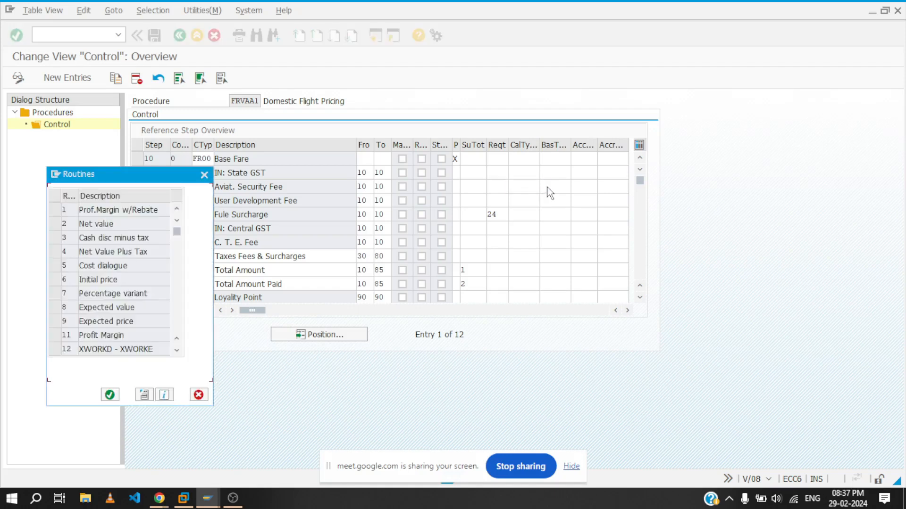
pyautogui.doubleClick(119, 225)
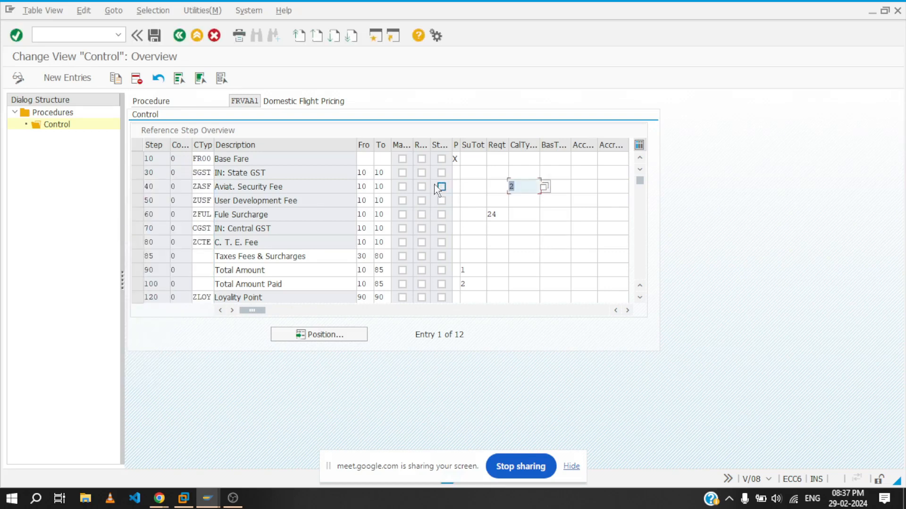
# - Reopen the Aviat. Security Fee calculation types, review Net value and Prof.Margin w/Rebate, and choose routine 2, Net value, again
pyautogui.click(545, 187)
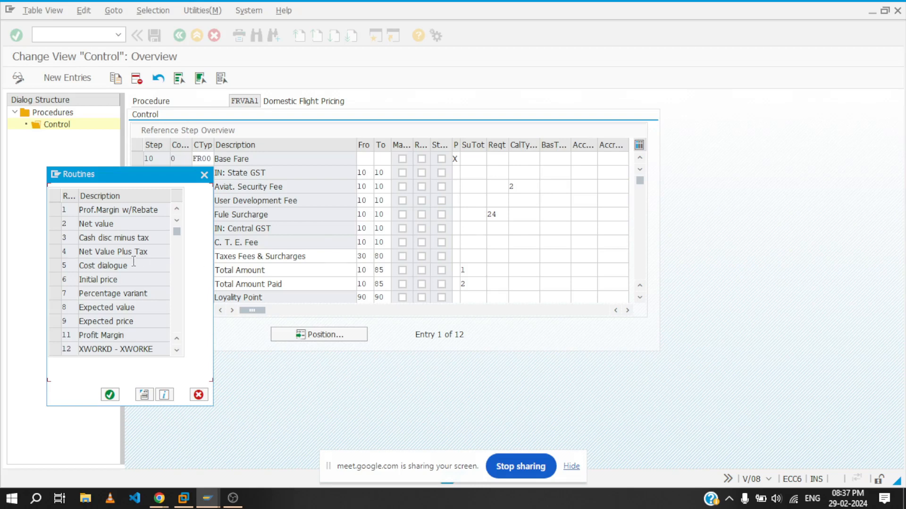
pyautogui.click(127, 221)
pyautogui.moveTo(121, 223); pyautogui.dragTo(33, 236)
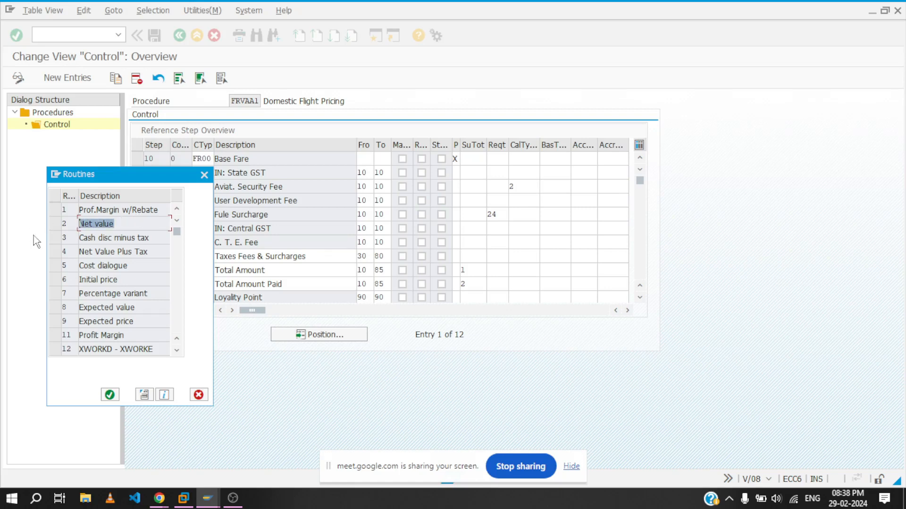
pyautogui.click(142, 217)
pyautogui.moveTo(161, 210); pyautogui.dragTo(71, 211)
pyautogui.click(163, 208)
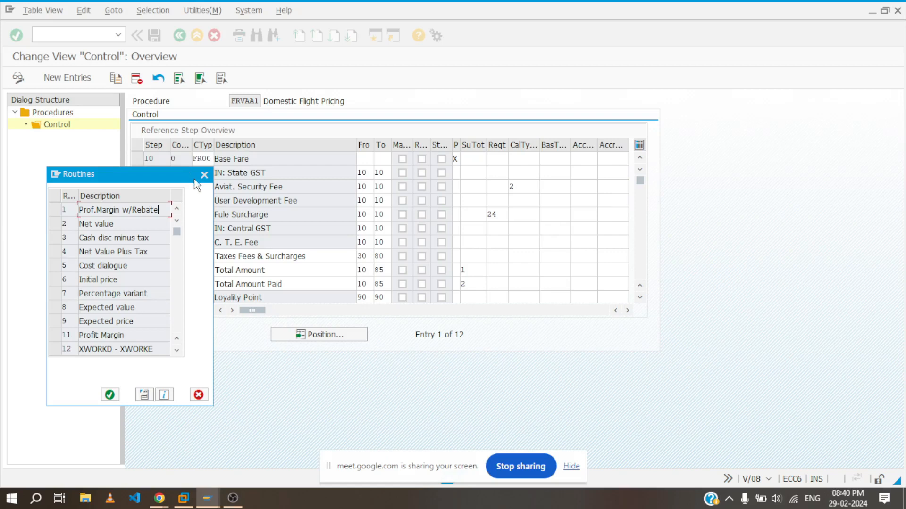
pyautogui.moveTo(176, 174); pyautogui.dragTo(186, 176)
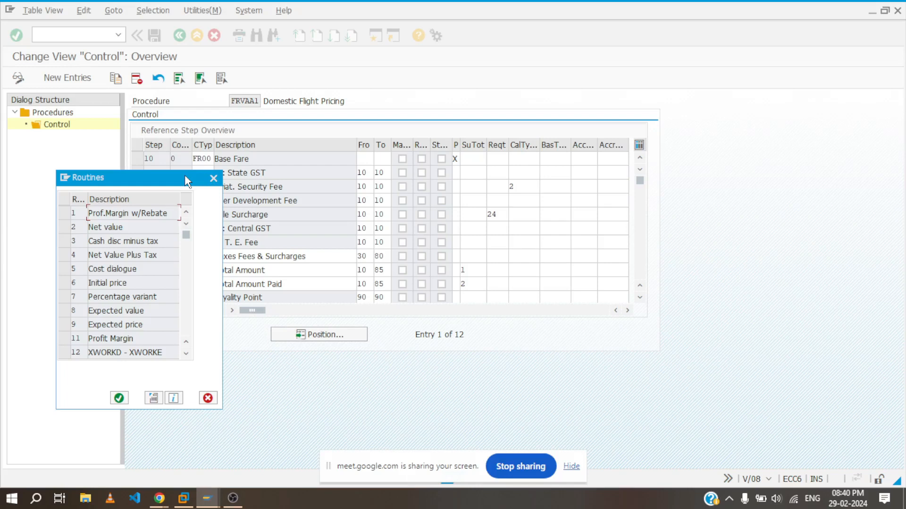
pyautogui.moveTo(174, 173); pyautogui.dragTo(133, 180)
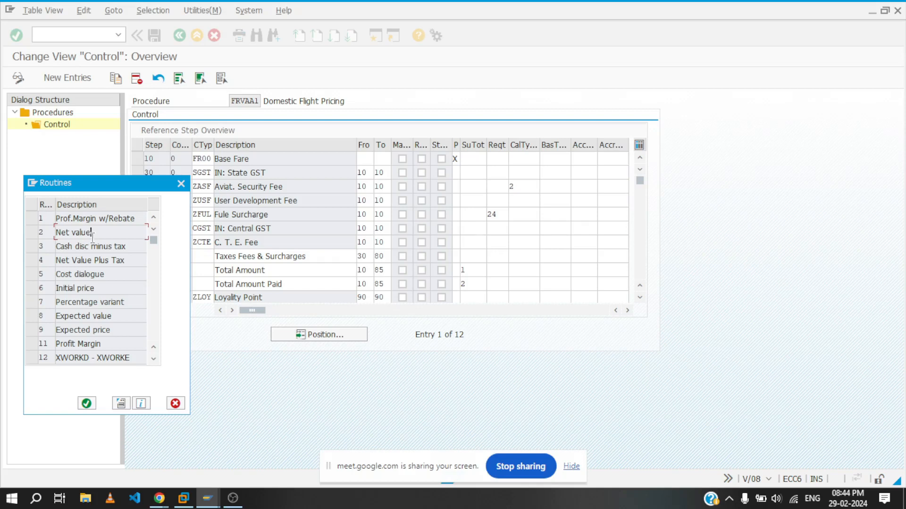
pyautogui.doubleClick(102, 236)
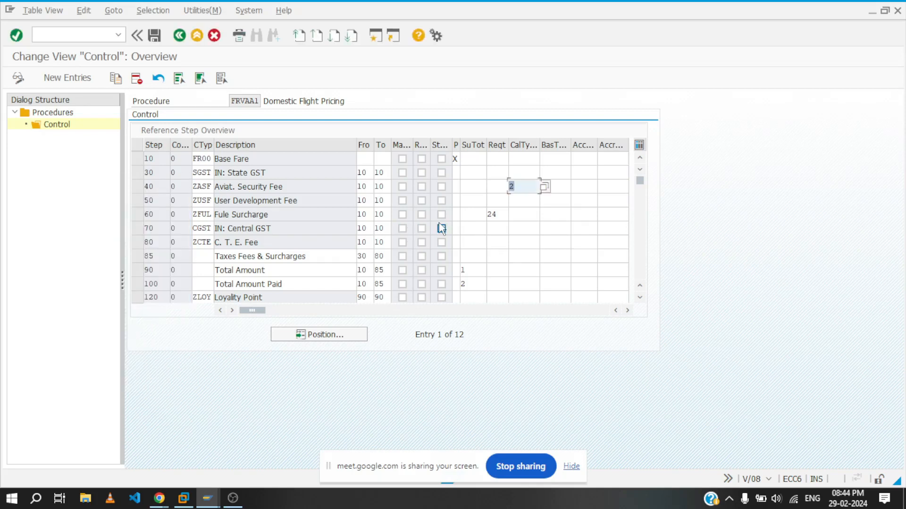
# - Review further calculation type routines for Aviat. Security Fee, from Cost dialogue to Rounding the total, including Profit Margin, and close the list
pyautogui.click(529, 204)
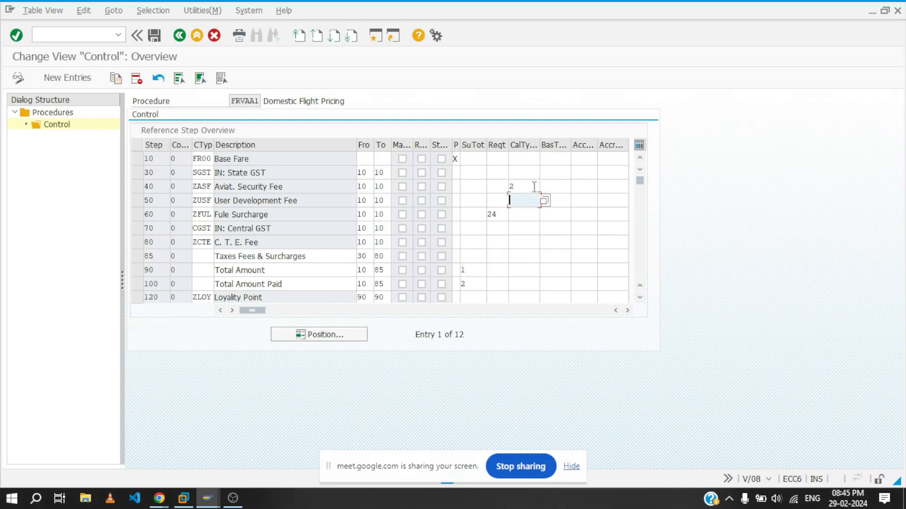
pyautogui.click(535, 186)
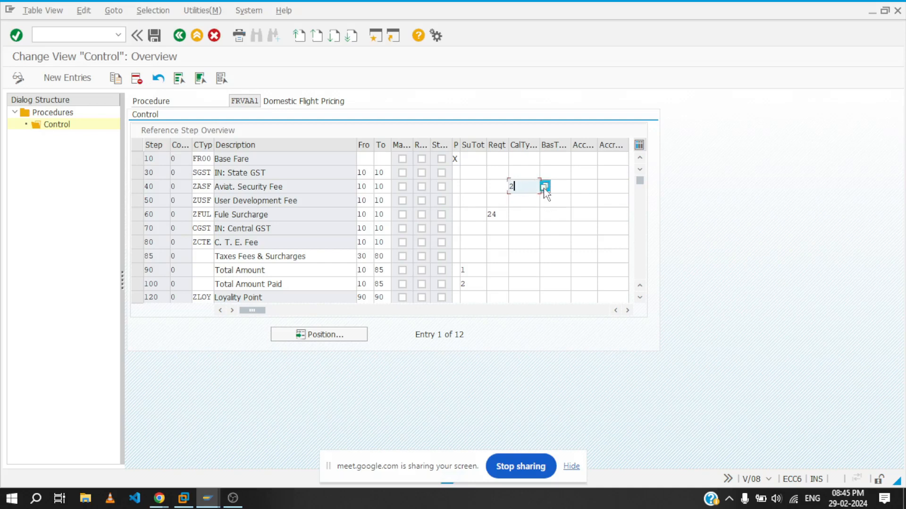
pyautogui.click(543, 187)
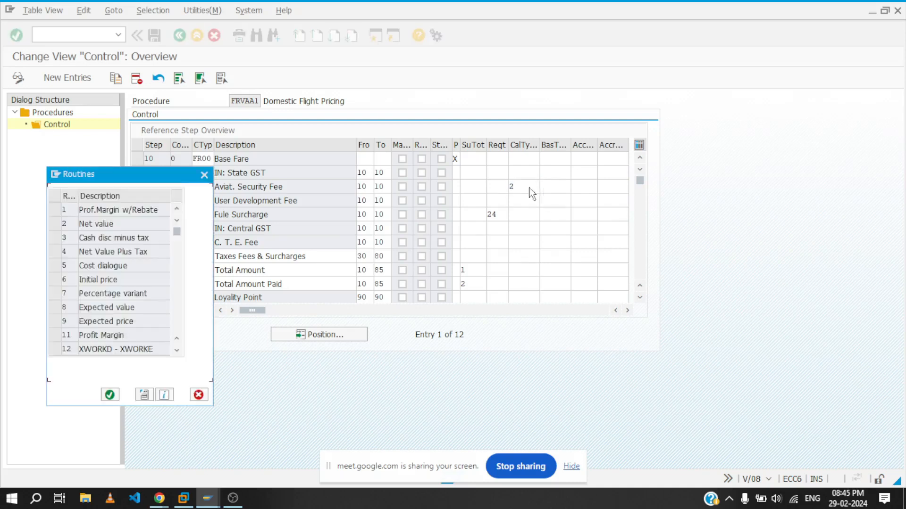
pyautogui.scroll(-4, 125, 274)
pyautogui.click(125, 278)
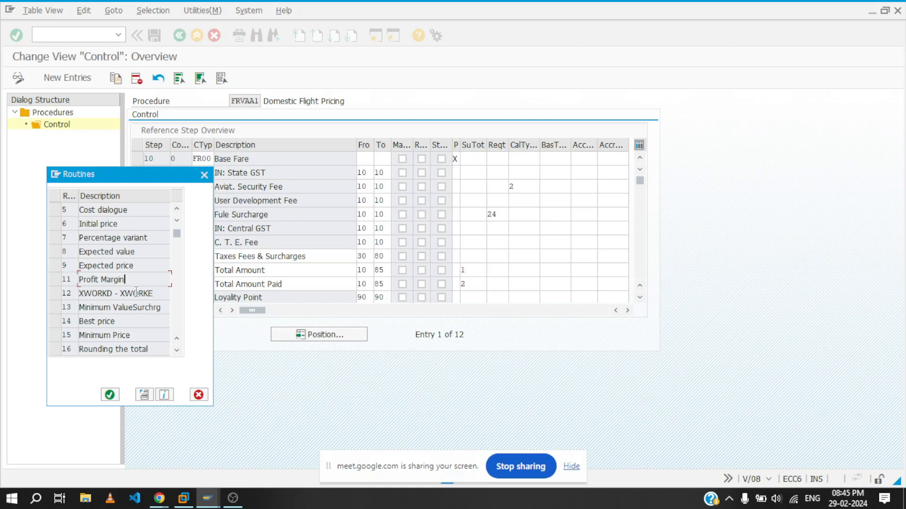
pyautogui.click(204, 175)
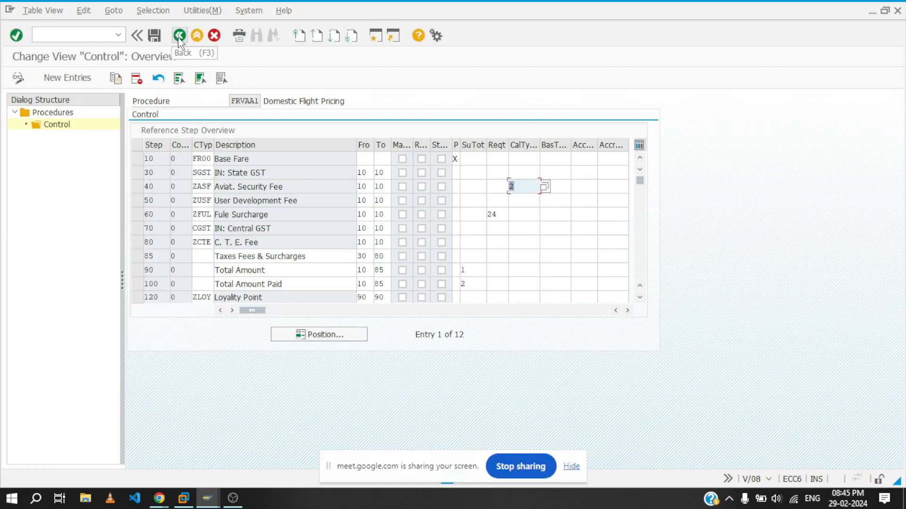
# - Save the changes to pricing procedure FRVAA1 and return to the list of procedures
pyautogui.click(159, 39)
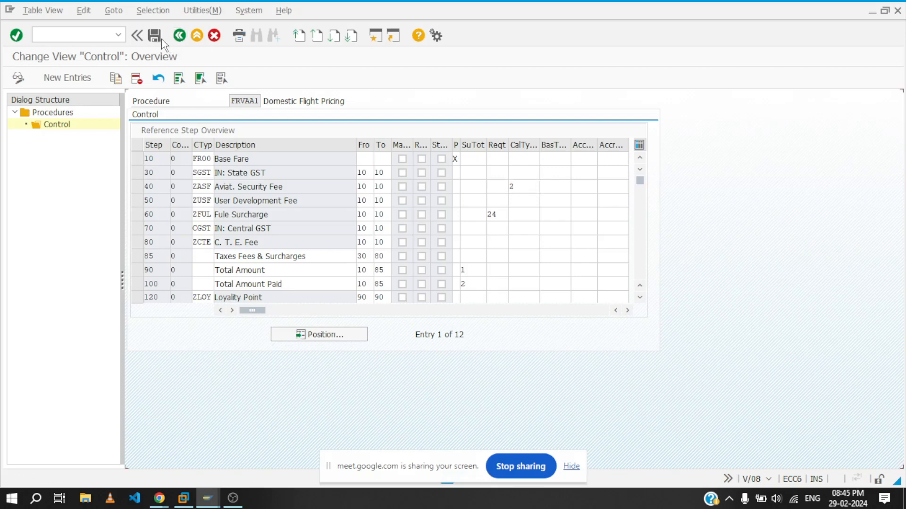
pyautogui.click(180, 38)
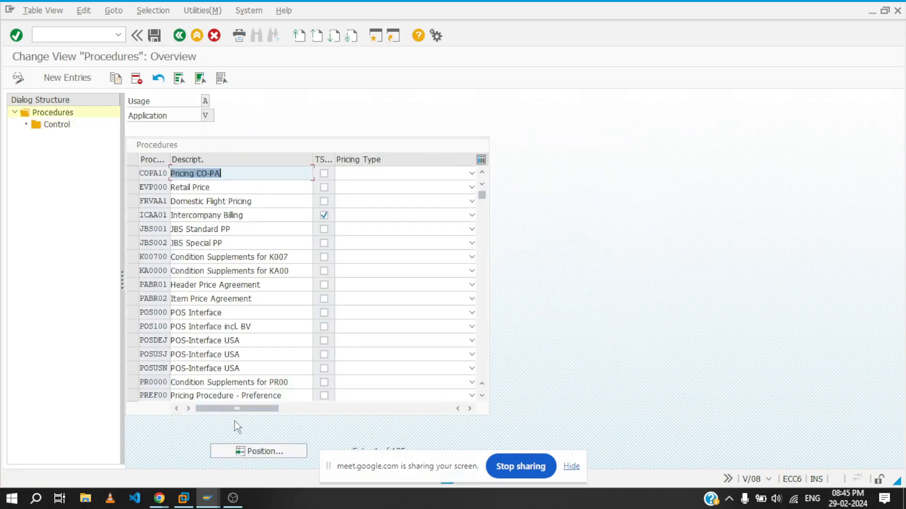
# - Find pricing procedure ZRVAA1, Domestic Standard Pricing, in the list of procedures and open its control steps
pyautogui.click(234, 447)
pyautogui.write('z')
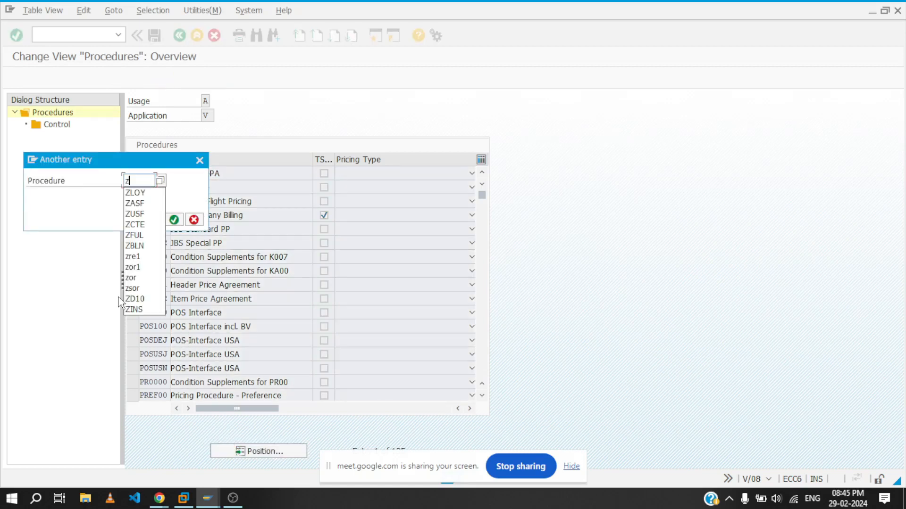
pyautogui.write('rrva')
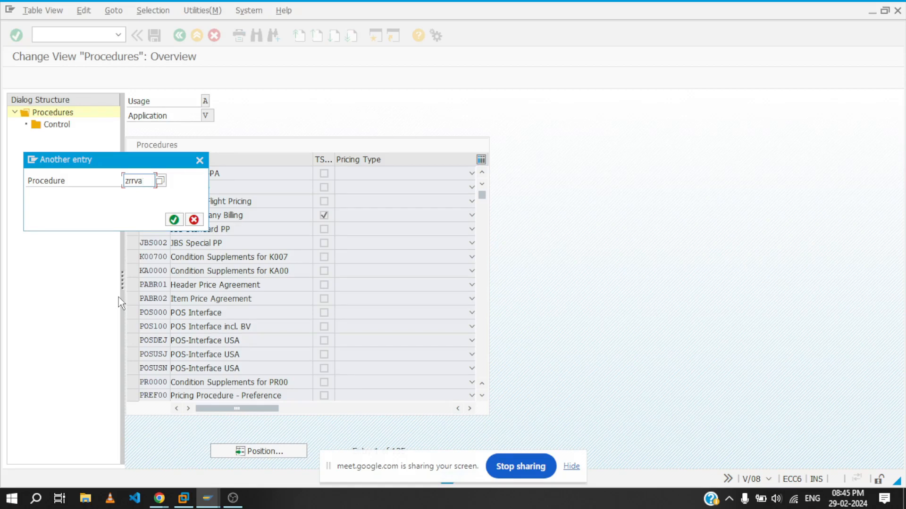
pyautogui.press('Return')
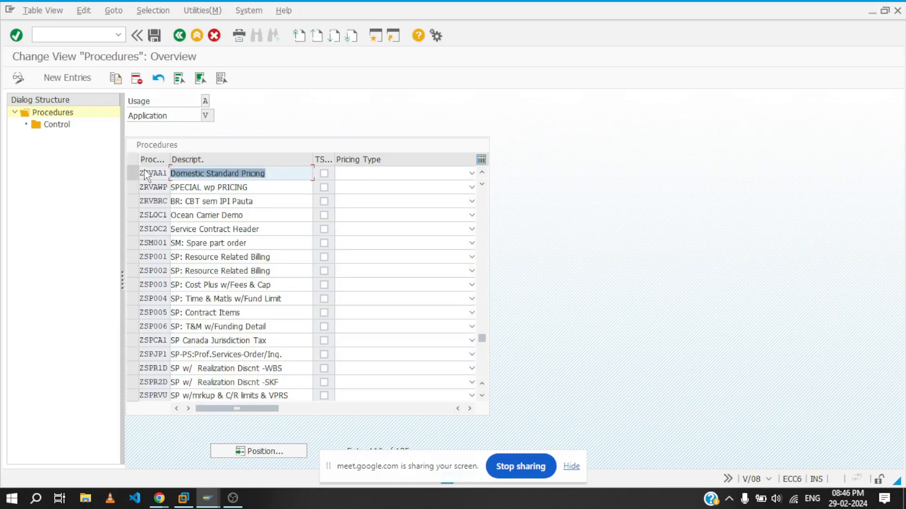
pyautogui.click(60, 125)
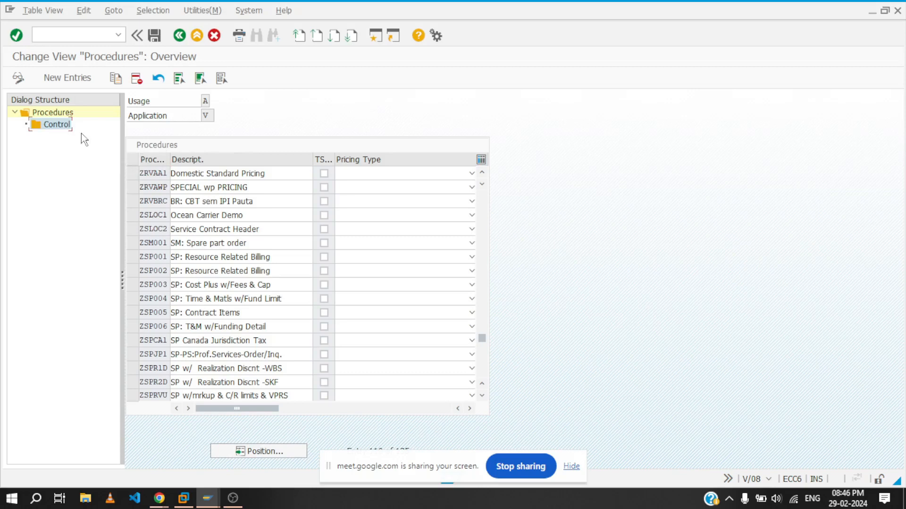
pyautogui.click(132, 173)
pyautogui.doubleClick(59, 126)
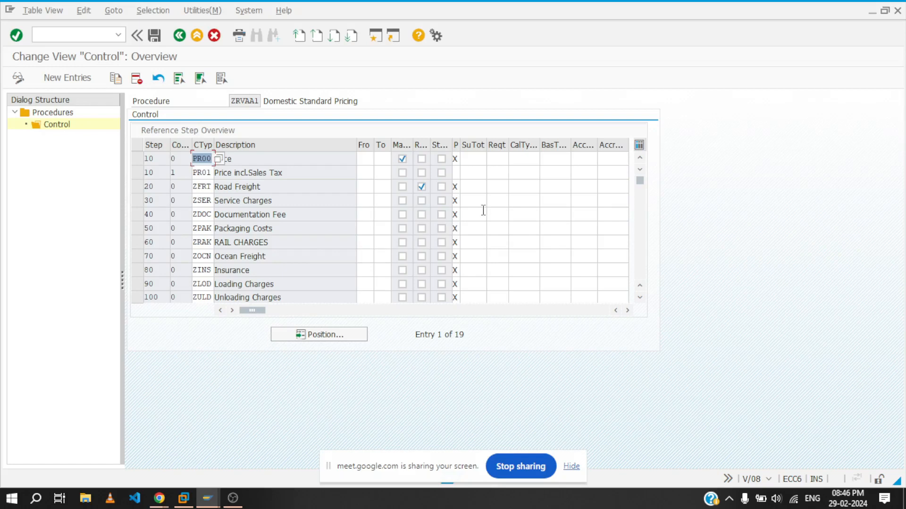
# - Add a new step 170 with the description Profit Margin to procedure ZRVAA1 and return to the control overview
pyautogui.scroll(-2, 483, 211)
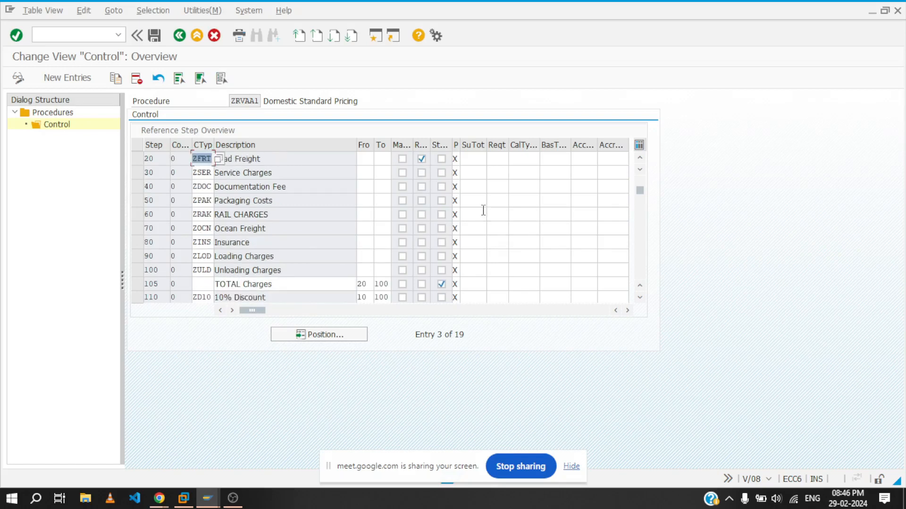
pyautogui.scroll(-2, 483, 210)
pyautogui.scroll(-6, 483, 210)
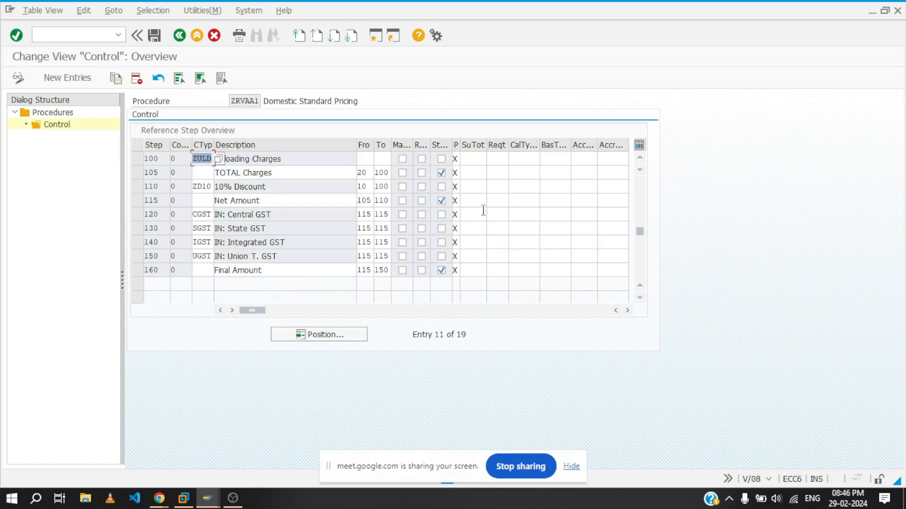
pyautogui.scroll(10, 484, 211)
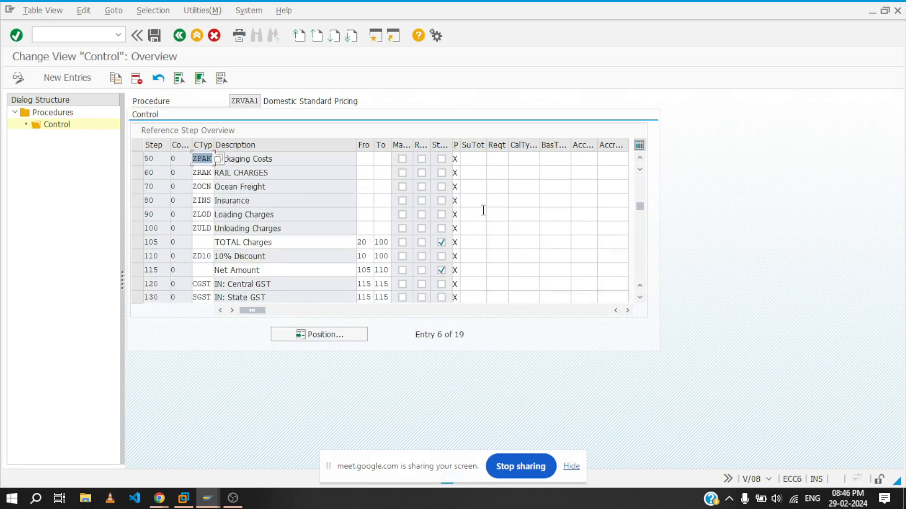
pyautogui.scroll(-13, 483, 210)
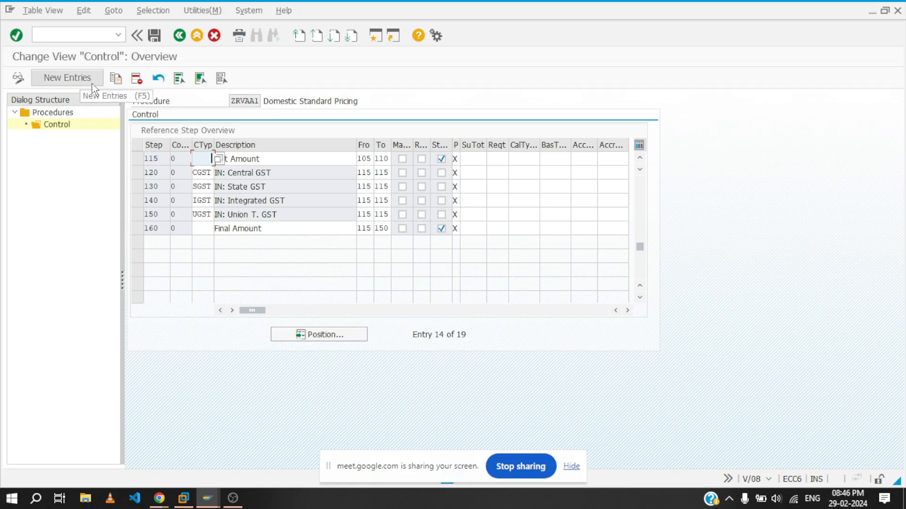
pyautogui.click(68, 78)
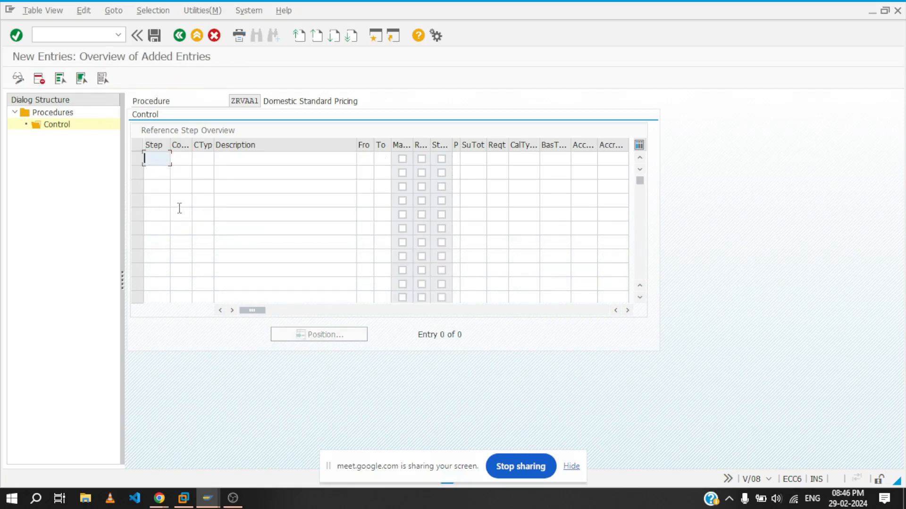
pyautogui.write('170')
pyautogui.click(236, 164)
pyautogui.write('Pro')
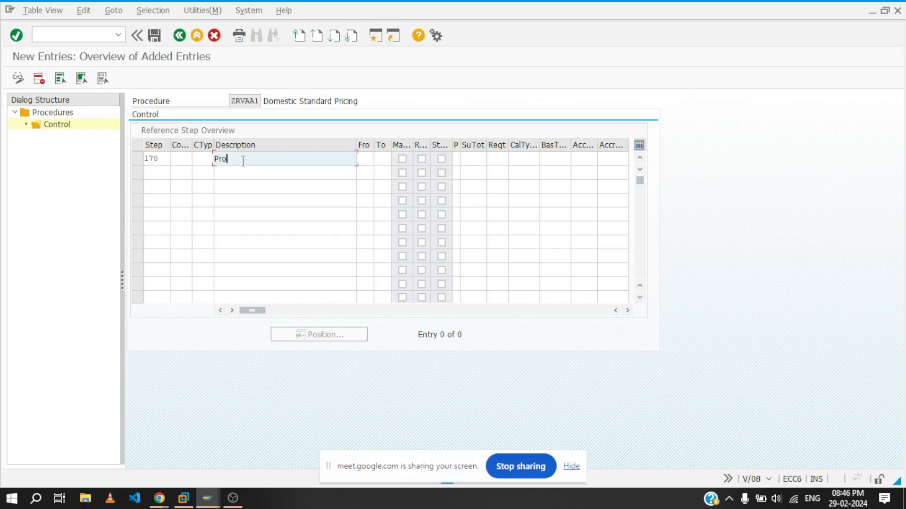
pyautogui.write('fit Margin')
pyautogui.press('Return')
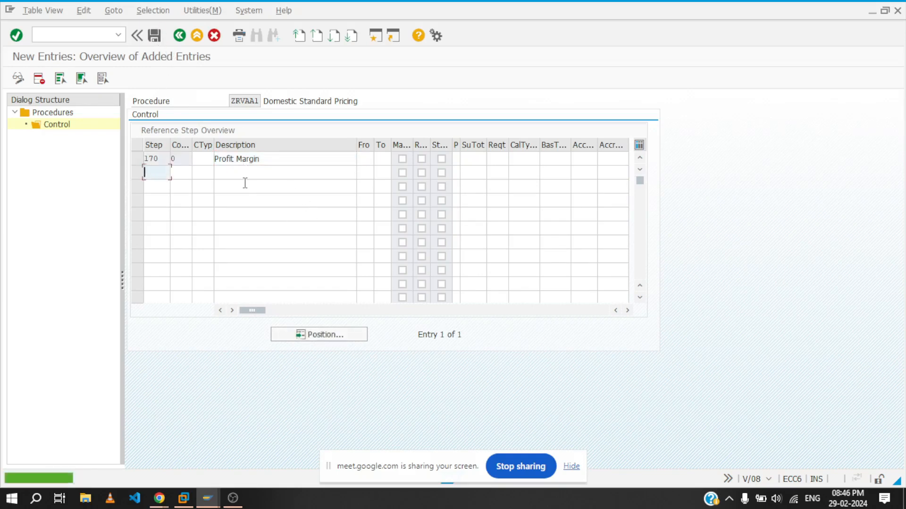
pyautogui.click(179, 36)
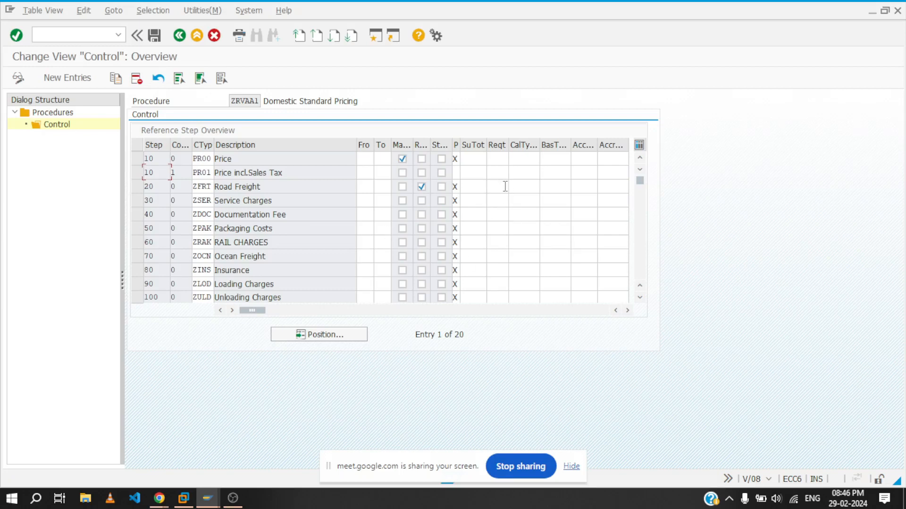
# - Assign calculation type routine 11, Profit Margin, to step 170 of ZRVAA1
pyautogui.scroll(-1, 493, 243)
pyautogui.scroll(-2, 493, 242)
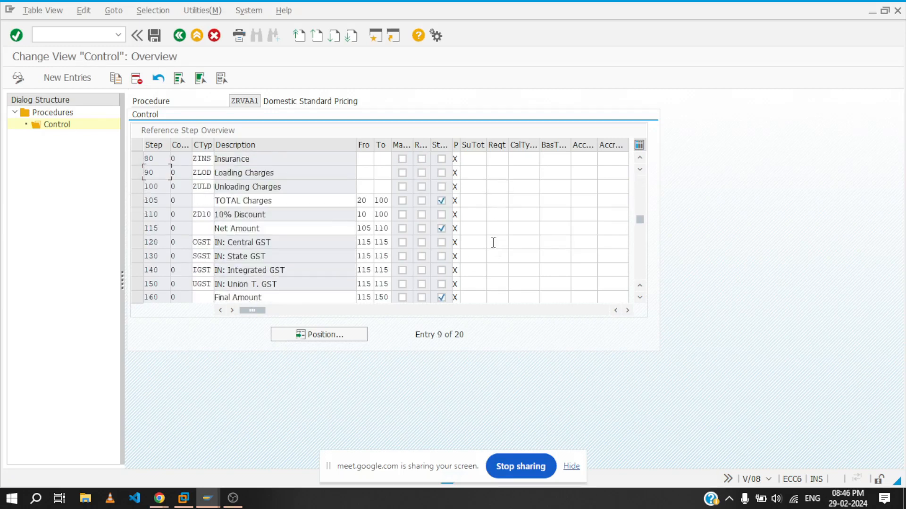
pyautogui.scroll(-2, 493, 242)
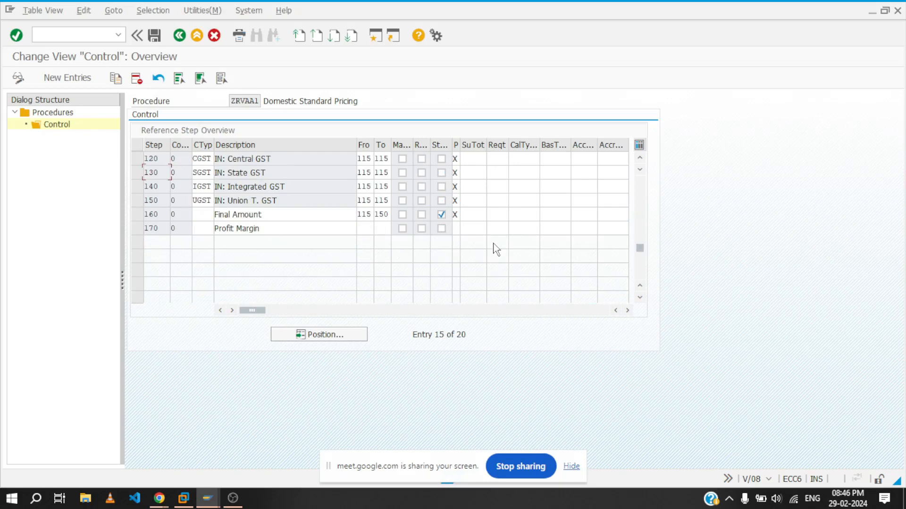
pyautogui.click(519, 228)
pyautogui.click(542, 228)
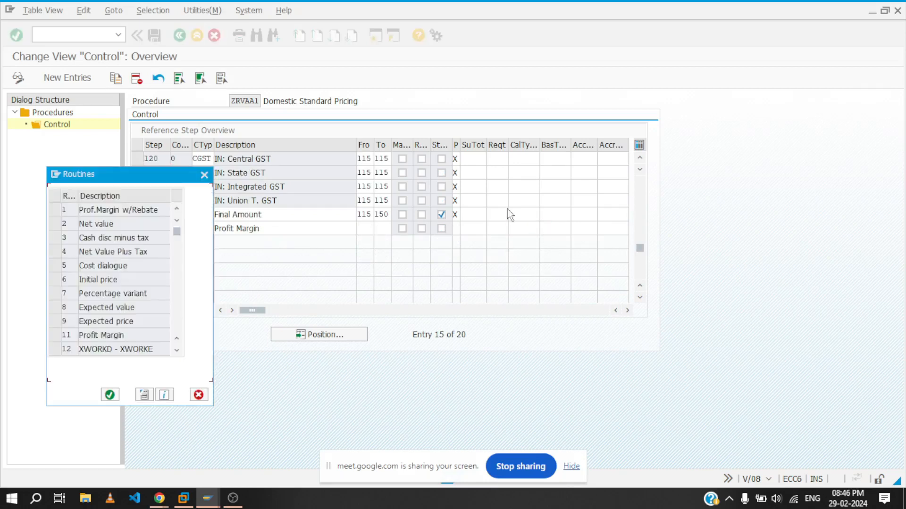
pyautogui.scroll(-1, 116, 291)
pyautogui.doubleClick(106, 293)
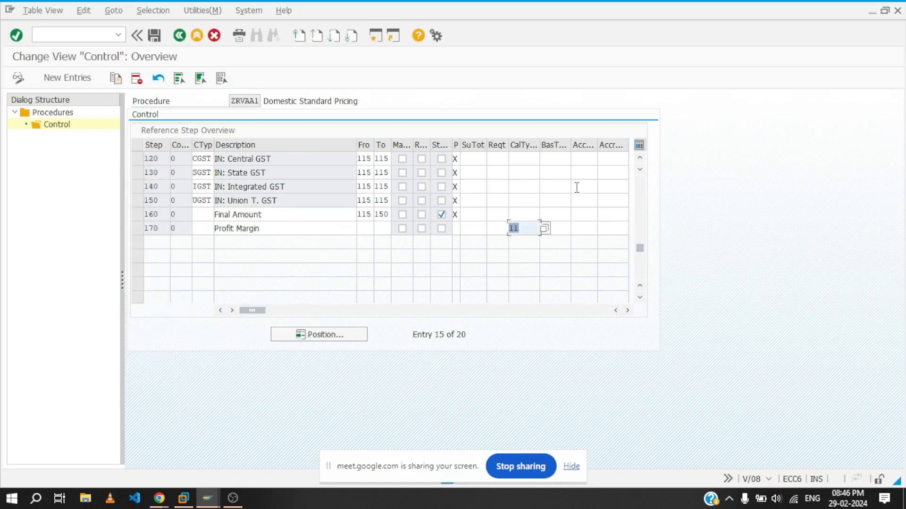
# - Open the calculation type routines for the Final Amount step and examine routine 18, ContribMargin %
pyautogui.click(515, 214)
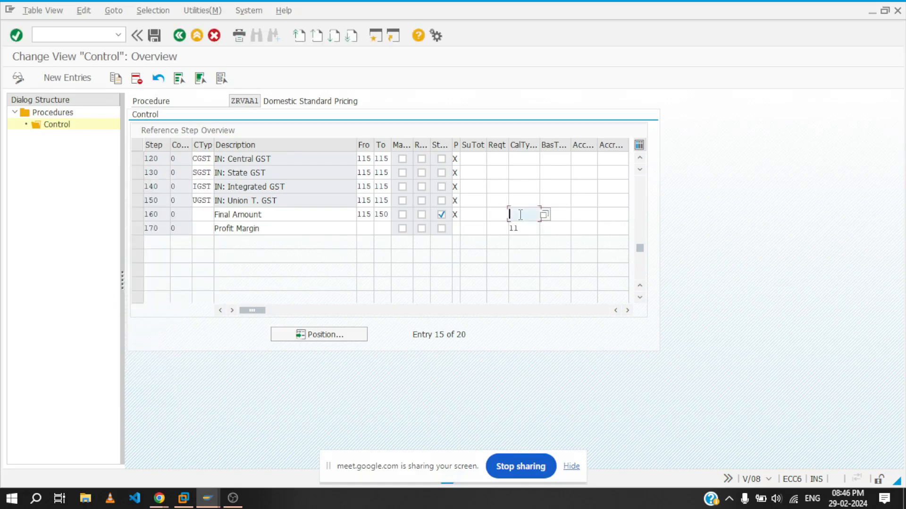
pyautogui.click(545, 215)
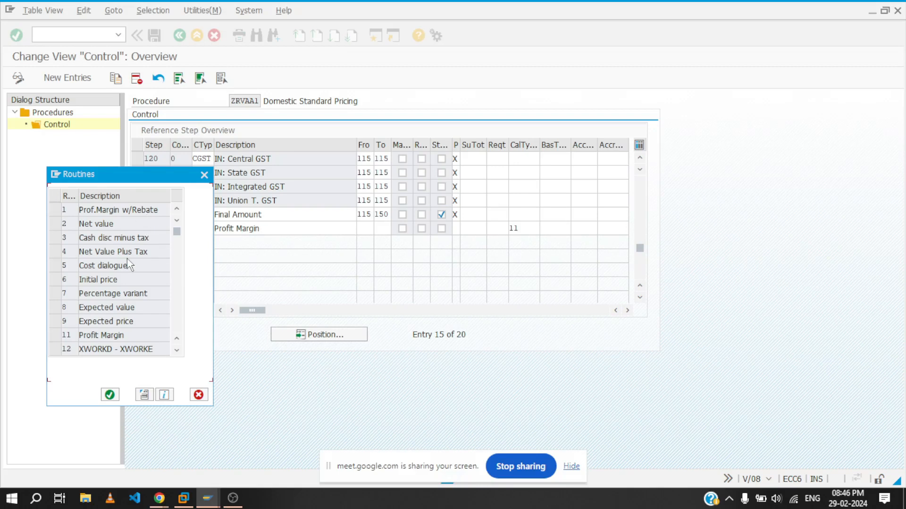
pyautogui.scroll(-3, 126, 258)
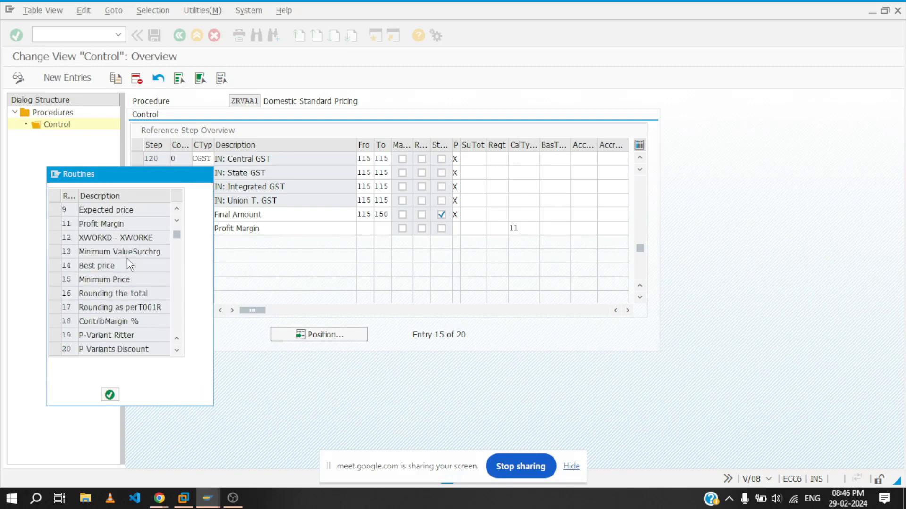
pyautogui.scroll(-1, 128, 261)
pyautogui.moveTo(124, 184); pyautogui.dragTo(207, 175)
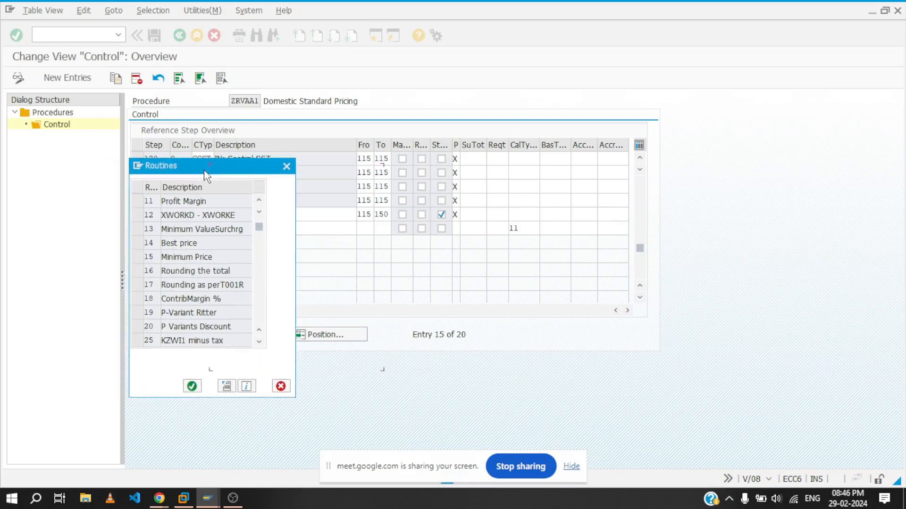
pyautogui.scroll(-1, 201, 266)
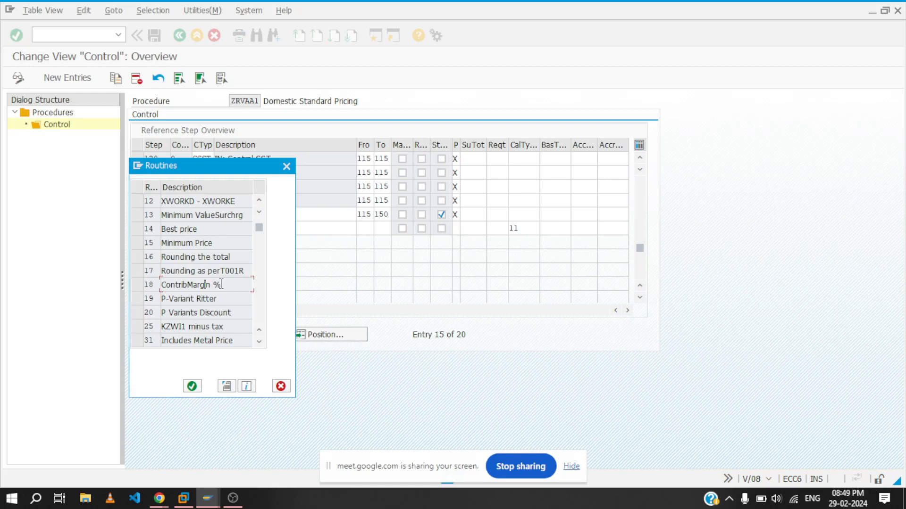
pyautogui.moveTo(225, 285); pyautogui.dragTo(156, 286)
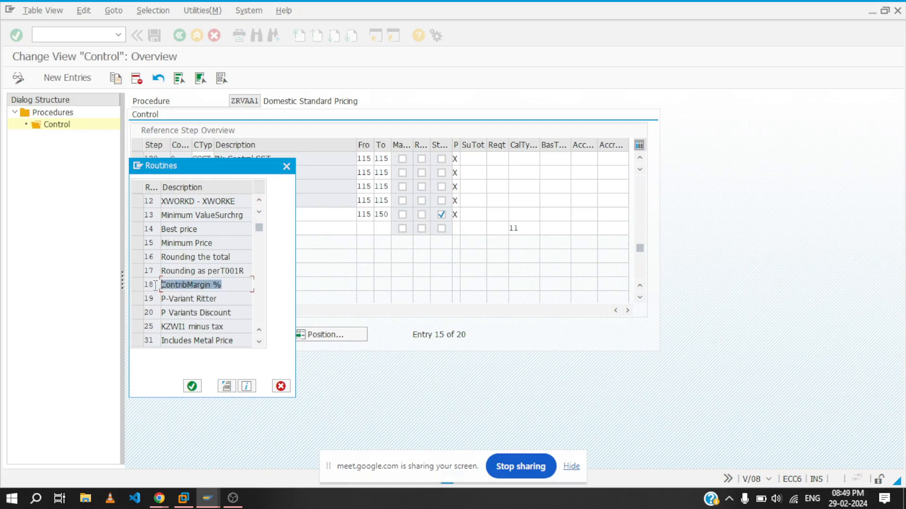
pyautogui.click(226, 287)
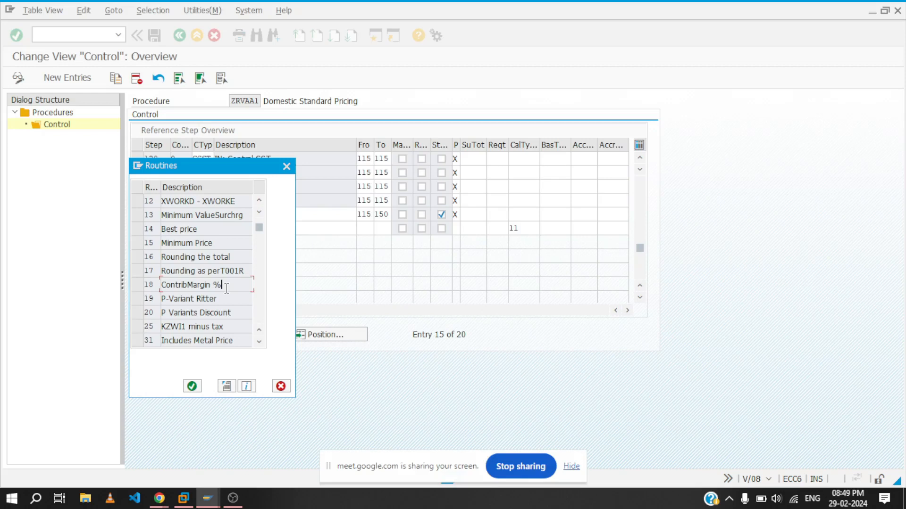
pyautogui.moveTo(221, 285); pyautogui.dragTo(160, 289)
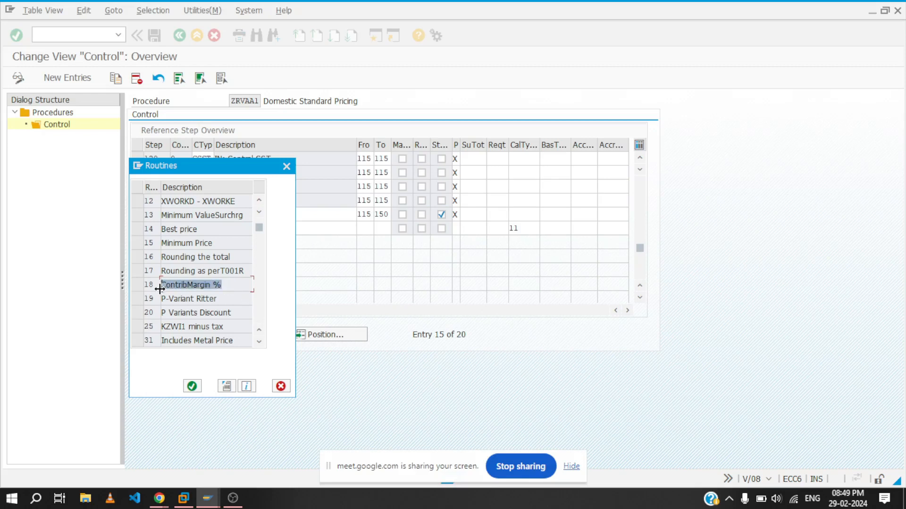
pyautogui.click(223, 286)
pyautogui.moveTo(231, 285); pyautogui.dragTo(162, 283)
pyautogui.click(242, 286)
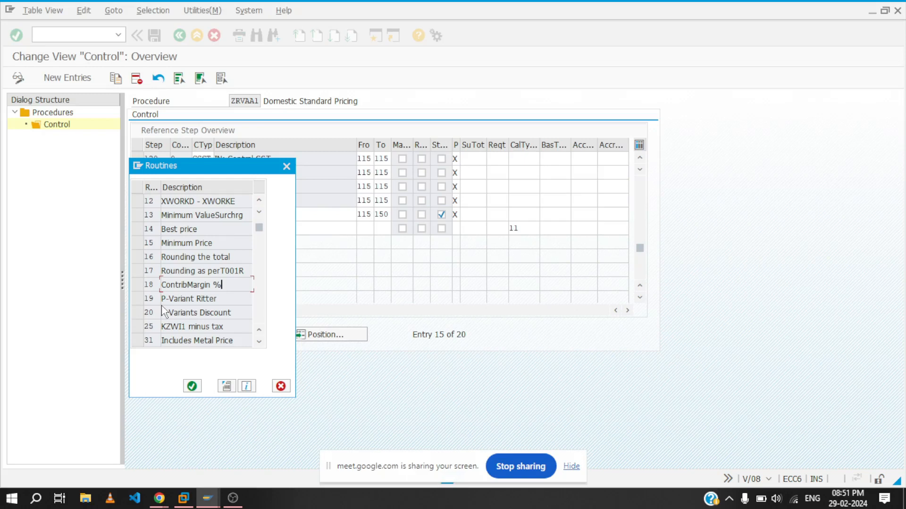
# - Review the further calculation type routines and request the documentation and source text of routine 140, Basic Price
pyautogui.scroll(-4, 206, 268)
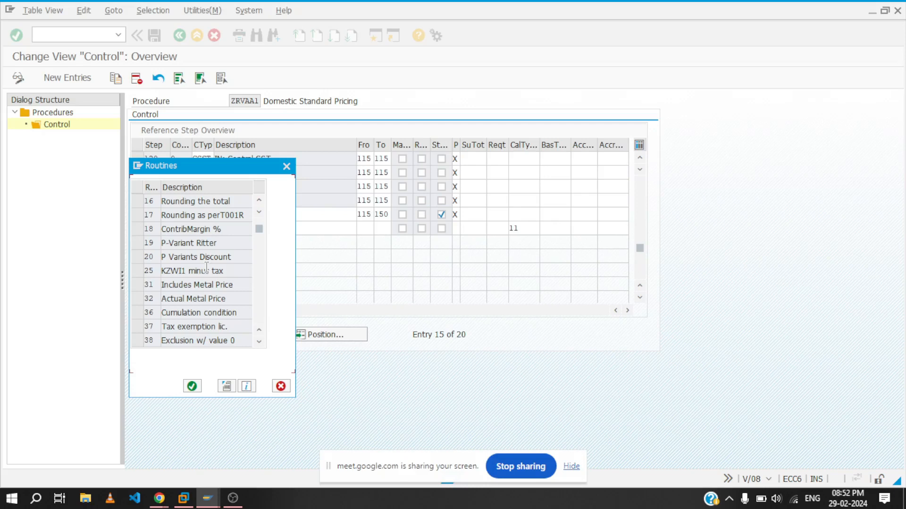
pyautogui.scroll(-4, 206, 267)
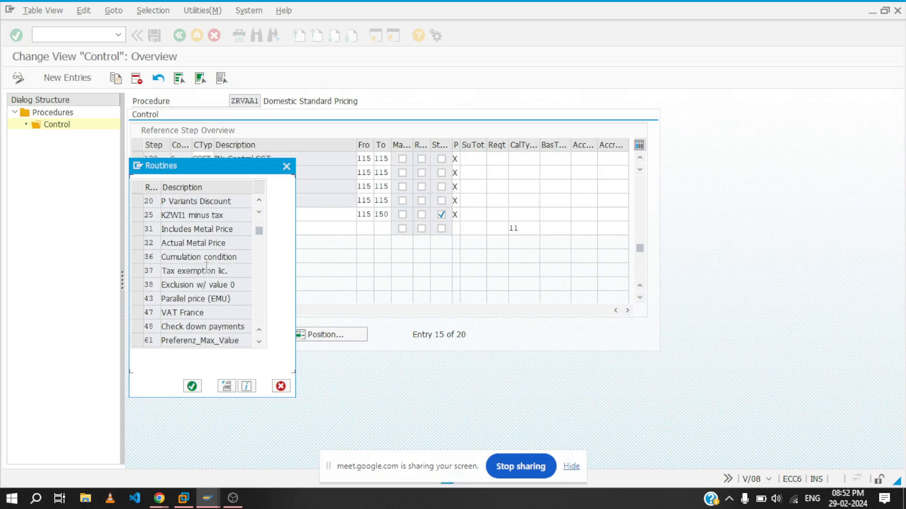
pyautogui.scroll(-5, 207, 267)
pyautogui.scroll(-4, 206, 268)
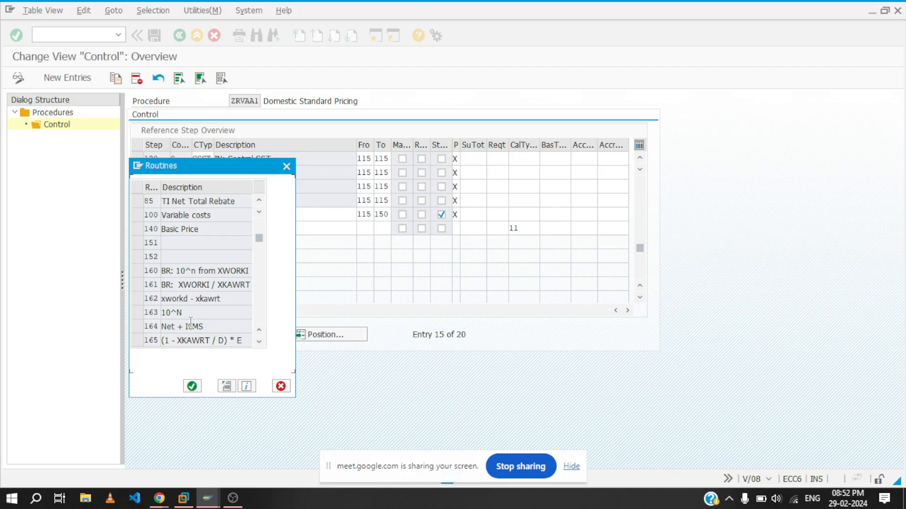
pyautogui.scroll(4, 201, 294)
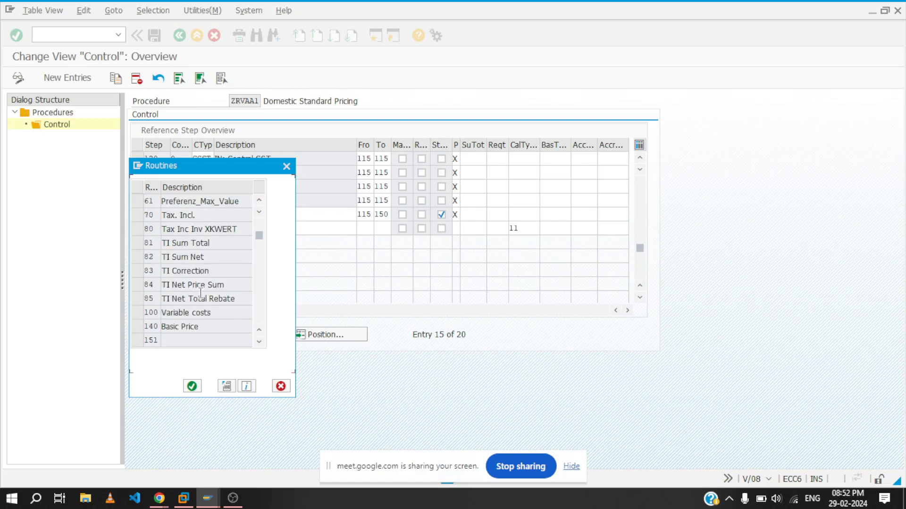
pyautogui.click(250, 388)
pyautogui.click(249, 388)
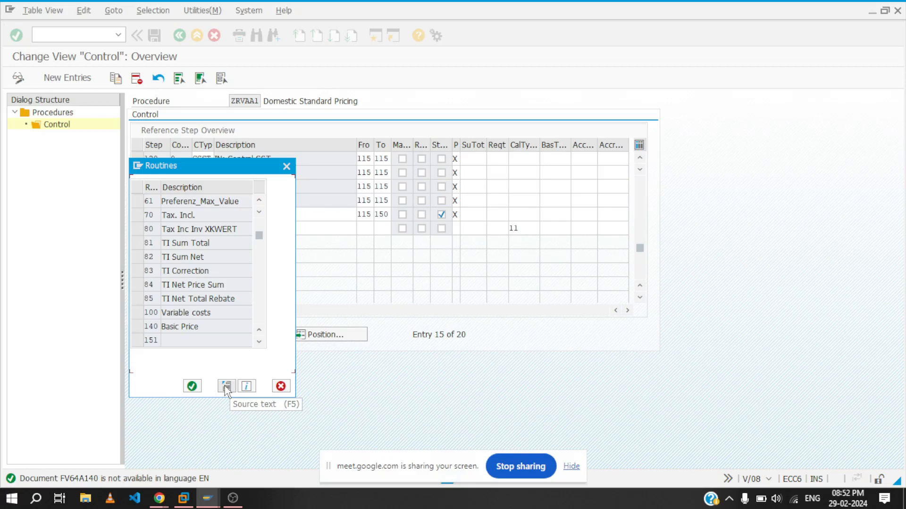
pyautogui.click(208, 326)
pyautogui.click(225, 387)
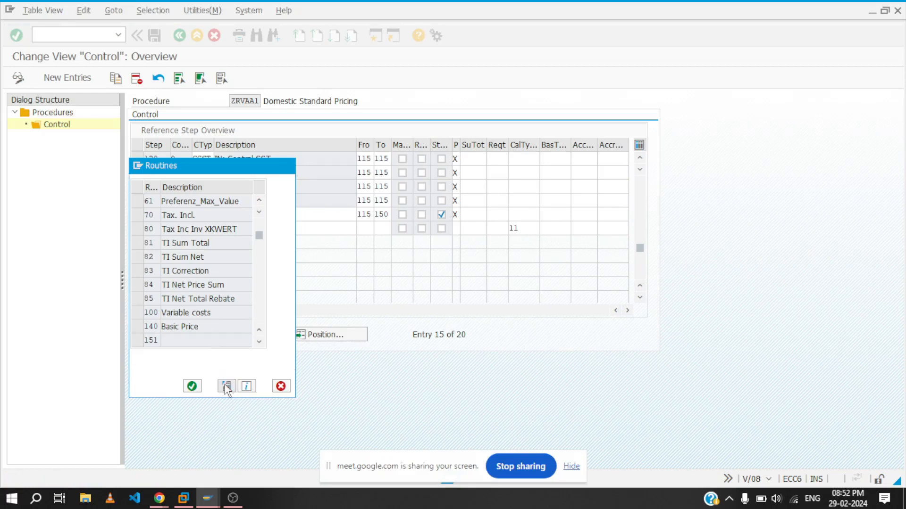
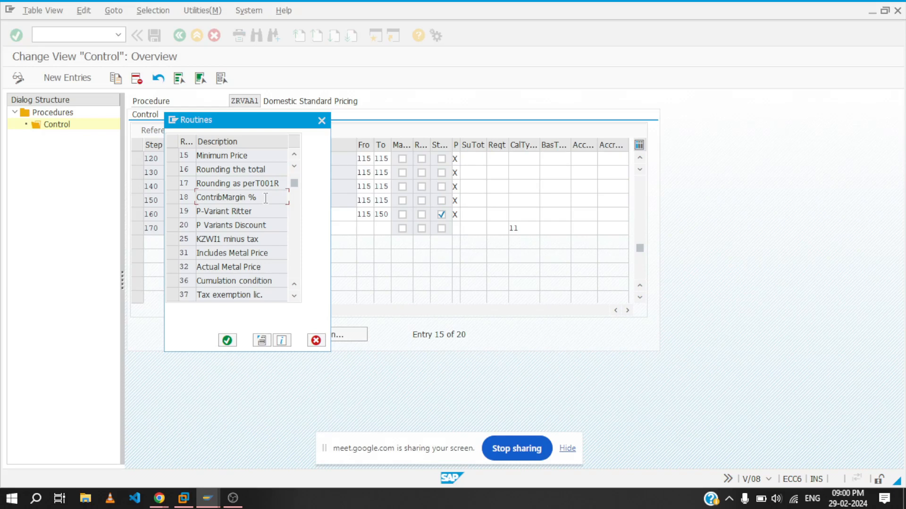
# - Examine routine 18, ContribMargin %, once more in the calculation type list
pyautogui.moveTo(265, 198); pyautogui.dragTo(172, 203)
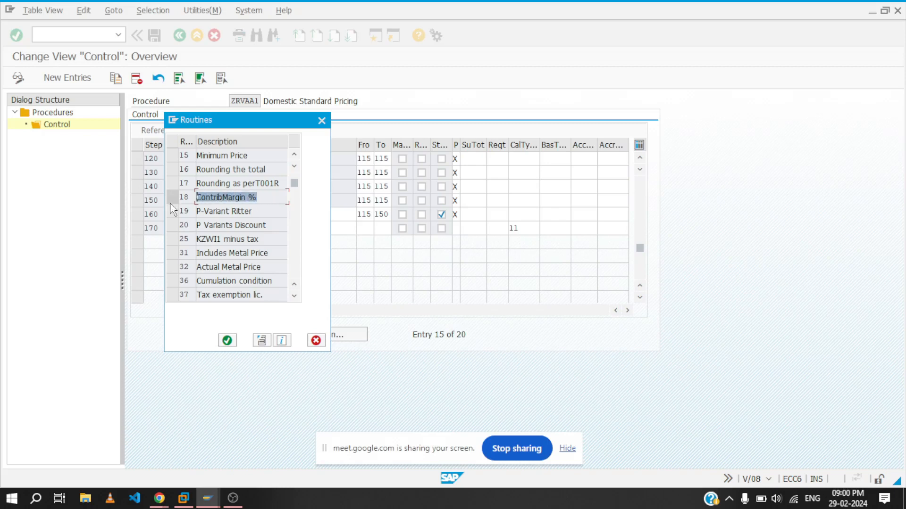
pyautogui.click(274, 201)
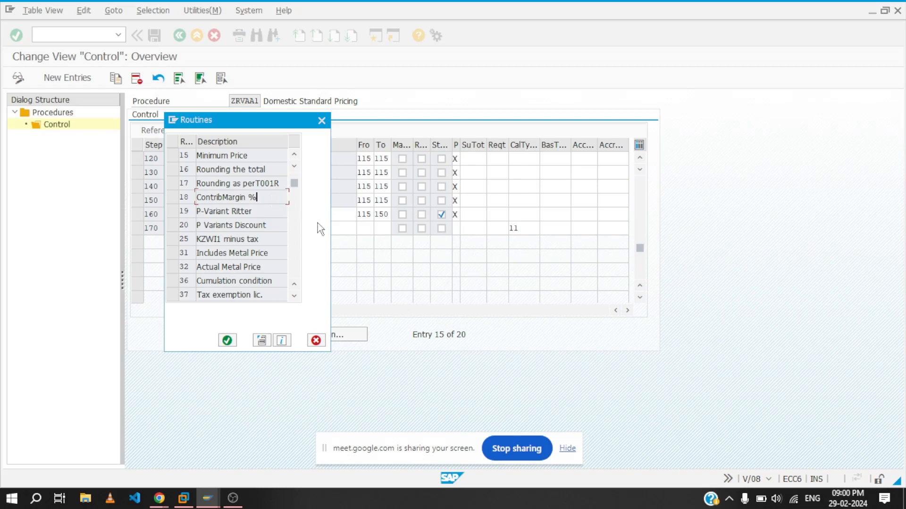
# - Close the routine list and enter requirement 24 for the Insurance step 80, copying the value
pyautogui.click(321, 121)
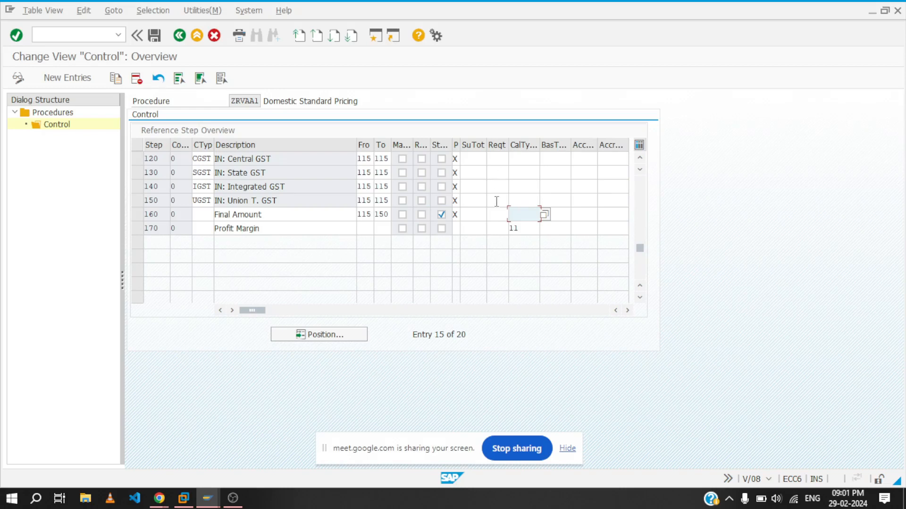
pyautogui.scroll(5, 497, 201)
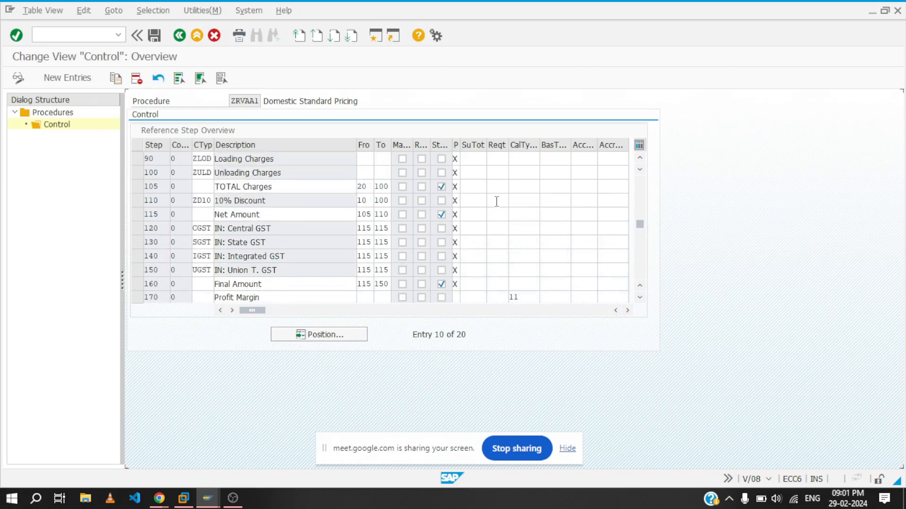
pyautogui.scroll(3, 497, 201)
pyautogui.scroll(3, 497, 202)
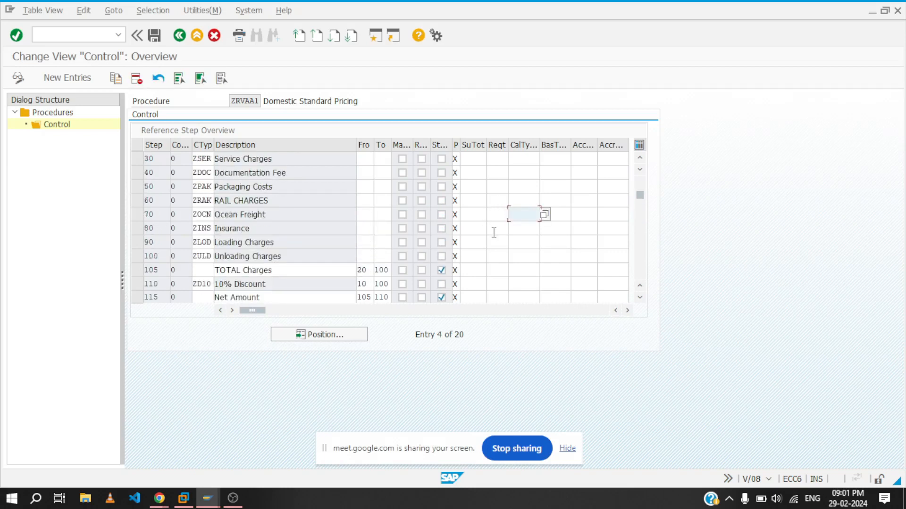
pyautogui.click(494, 229)
pyautogui.write('24')
pyautogui.doubleClick(496, 228)
pyautogui.hotkey('ctrl', 'c')
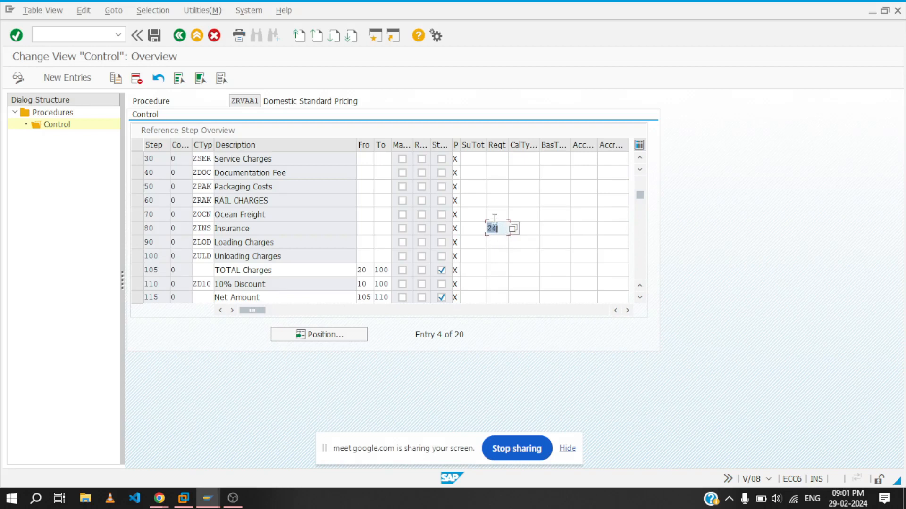
# - Paste requirement 24 into the Packaging Costs step 50 and clear it from the Insurance step
pyautogui.click(489, 187)
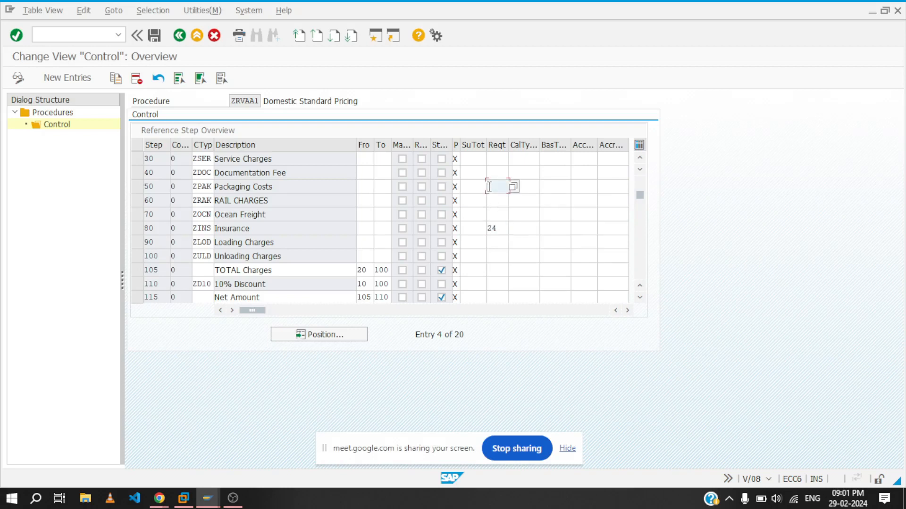
pyautogui.hotkey('ctrl', 'v')
pyautogui.click(500, 230)
pyautogui.press('BackSpace')
pyautogui.press('BackSpace')
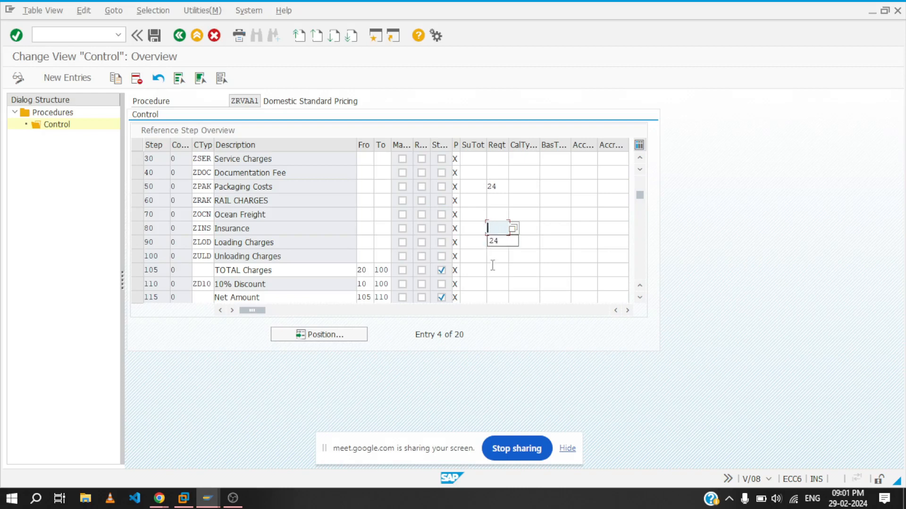
pyautogui.click(531, 256)
pyautogui.click(545, 257)
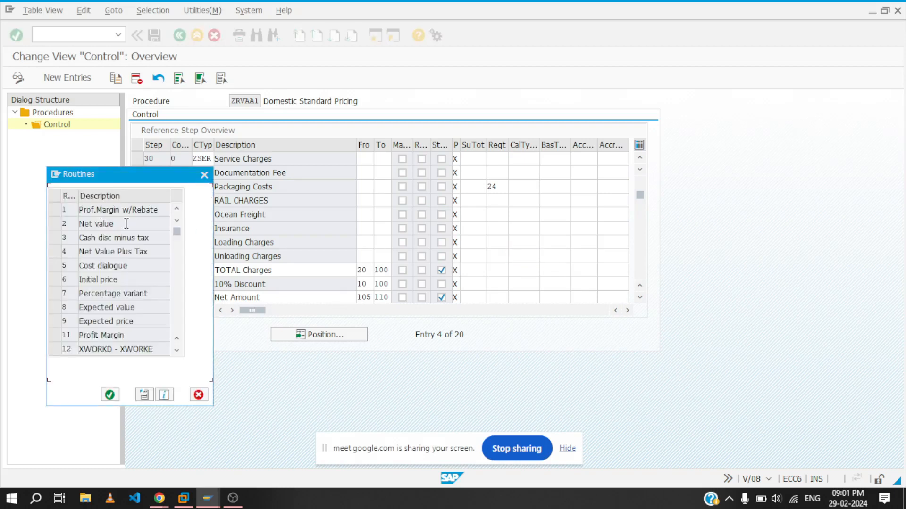
pyautogui.click(204, 174)
# - Assign calculation type routine 2, Net value, to the Documentation Fee step 40
pyautogui.click(522, 173)
pyautogui.click(543, 173)
pyautogui.doubleClick(101, 224)
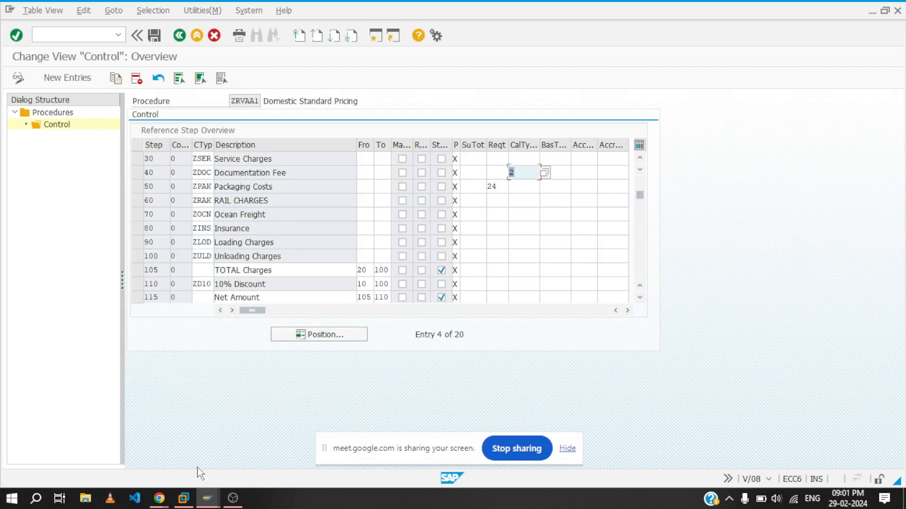
# - Switch to the Create Domestic Services order and open the pricing conditions of item 2, Flight Service
pyautogui.moveTo(207, 498)
pyautogui.click(319, 449)
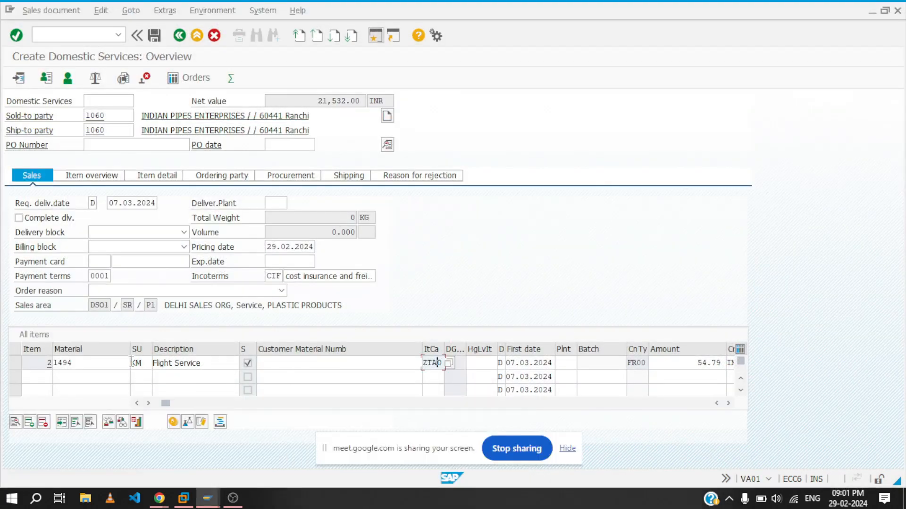
pyautogui.click(16, 365)
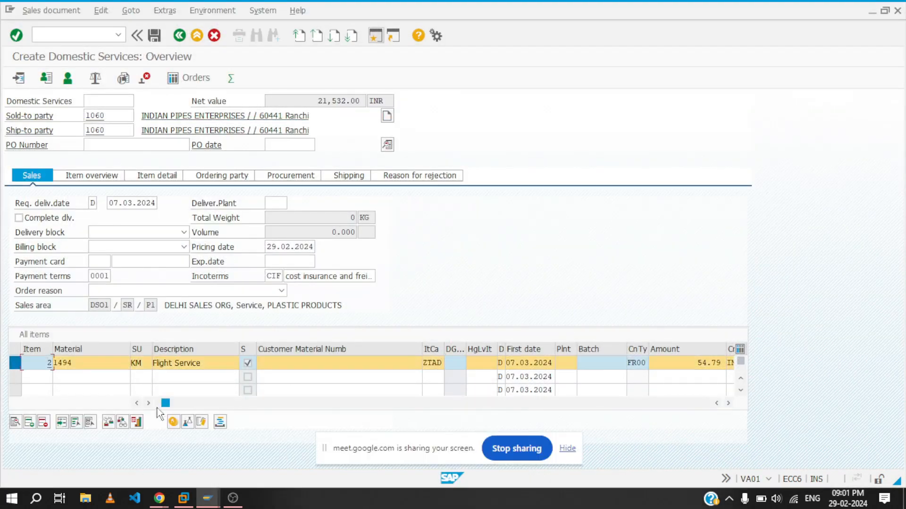
pyautogui.click(173, 423)
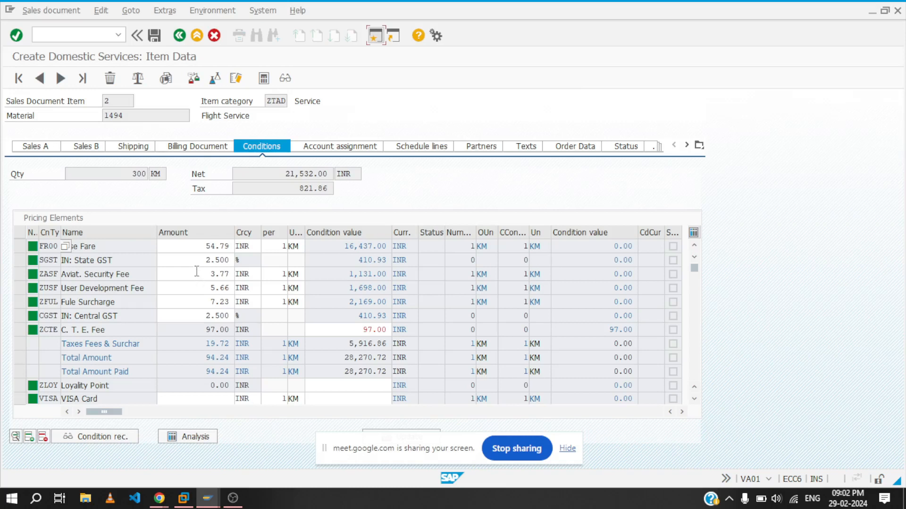
# - Examine the Base Fare's amount and pricing unit together with the item's order quantity
pyautogui.moveTo(198, 246); pyautogui.dragTo(311, 246)
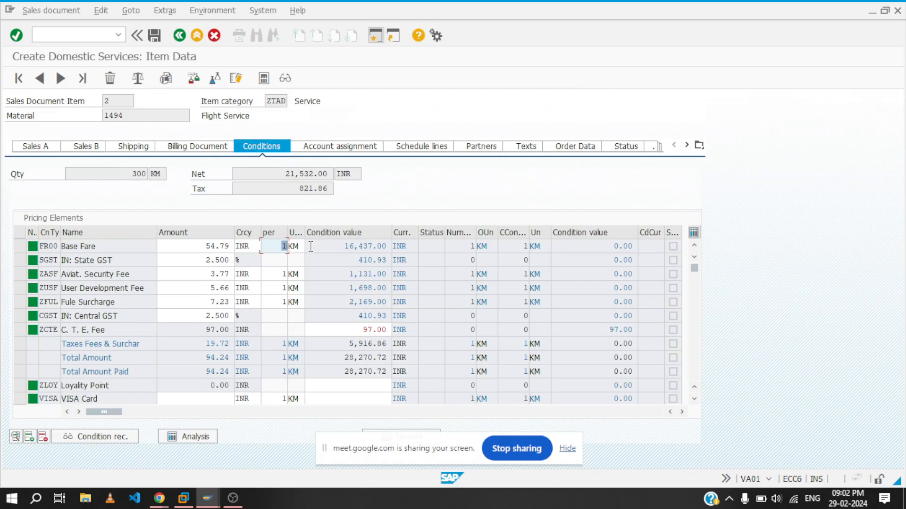
pyautogui.press('BackSpace')
pyautogui.click(223, 246)
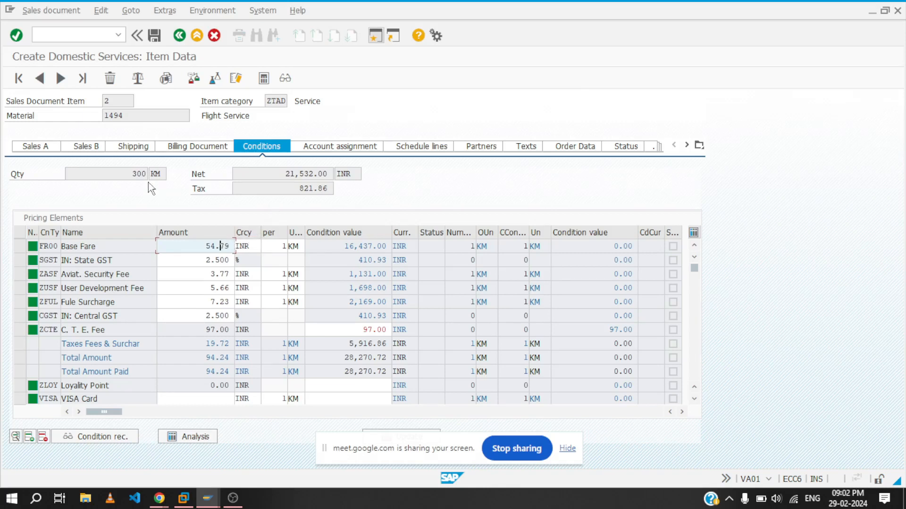
pyautogui.moveTo(133, 174); pyautogui.dragTo(165, 174)
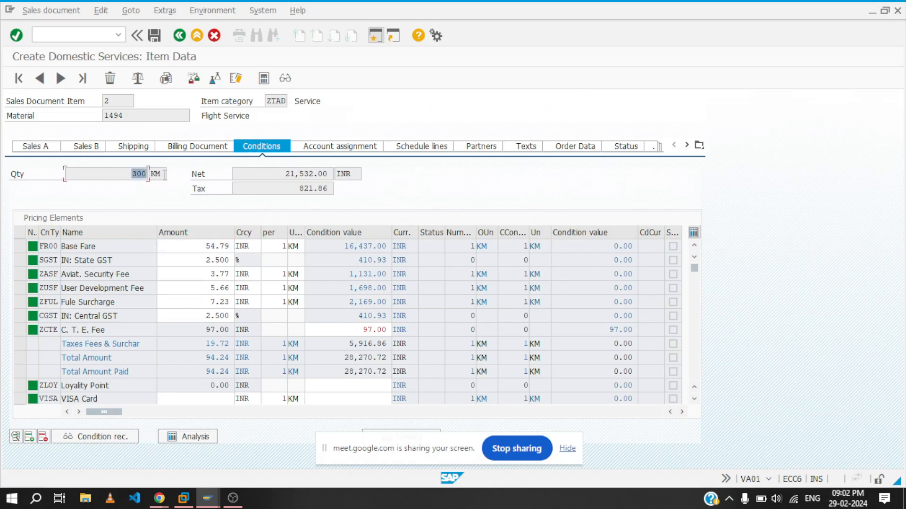
pyautogui.click(137, 176)
# - Set the Base Fare (FR00) amount to 12 INR and recalculate the item's conditions
pyautogui.moveTo(177, 244); pyautogui.dragTo(218, 253)
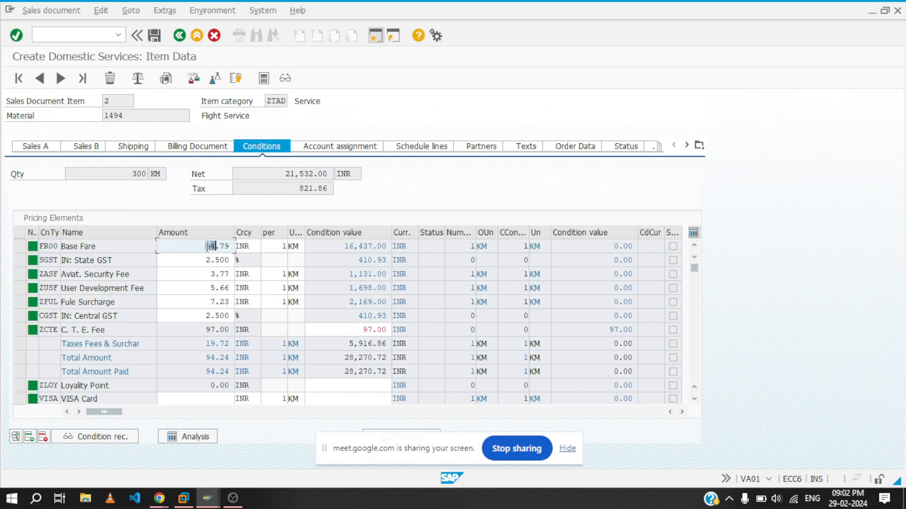
pyautogui.click(186, 248)
pyautogui.moveTo(189, 249); pyautogui.dragTo(246, 251)
pyautogui.press('BackSpace')
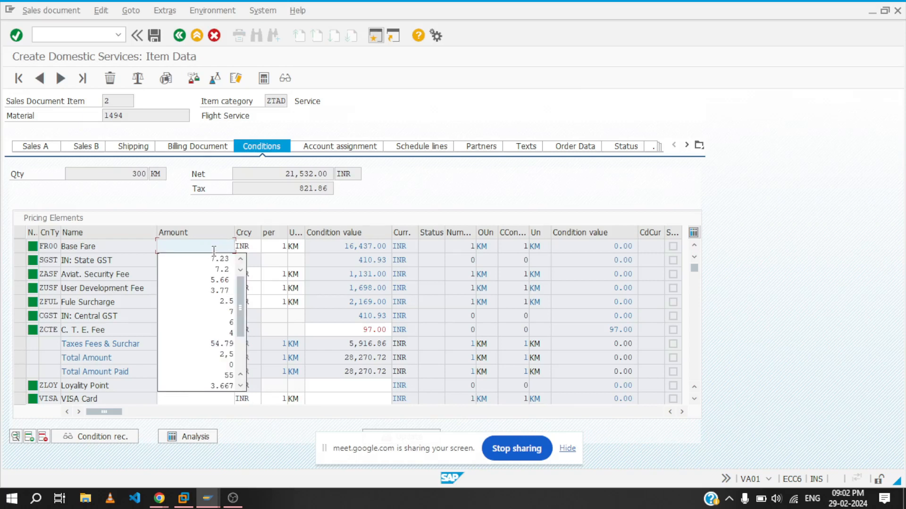
pyautogui.write('12')
pyautogui.press('Return')
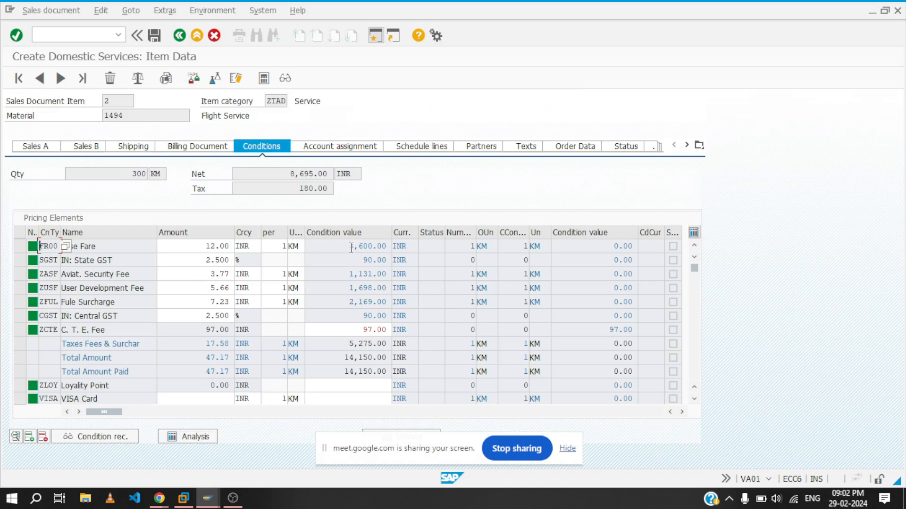
# - Set the Base Fare amount back to 54.79 INR and recalculate the conditions
pyautogui.click(125, 174)
pyautogui.click(193, 245)
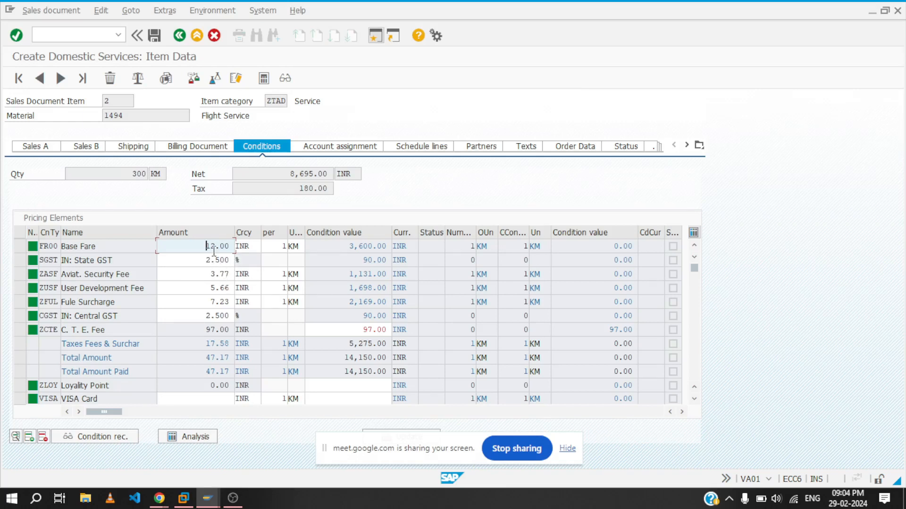
pyautogui.moveTo(203, 243); pyautogui.dragTo(234, 250)
pyautogui.write('5')
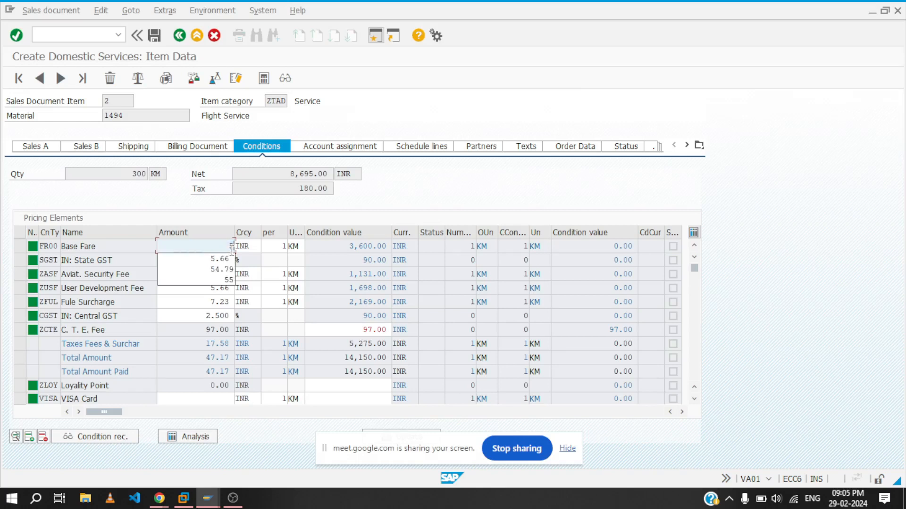
pyautogui.press('Down')
pyautogui.press('Down')
pyautogui.press('Return')
pyautogui.press('Return')
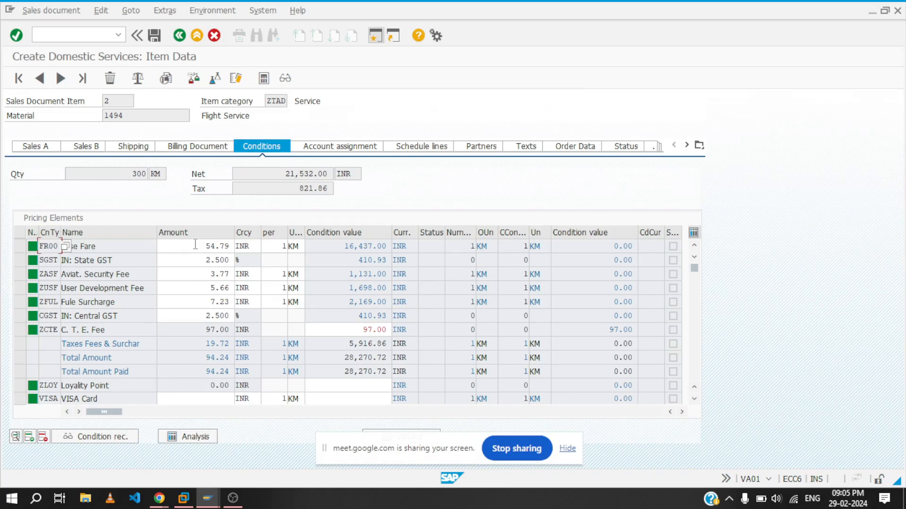
# - Change the Base Fare amount to 54.78 INR and update the condition values
pyautogui.click(229, 246)
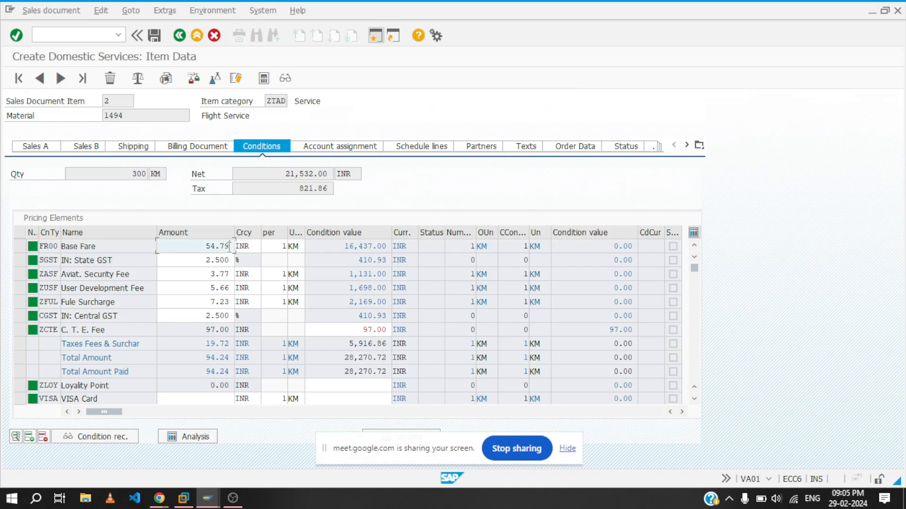
pyautogui.press('BackSpace')
pyautogui.write('8')
pyautogui.press('Return')
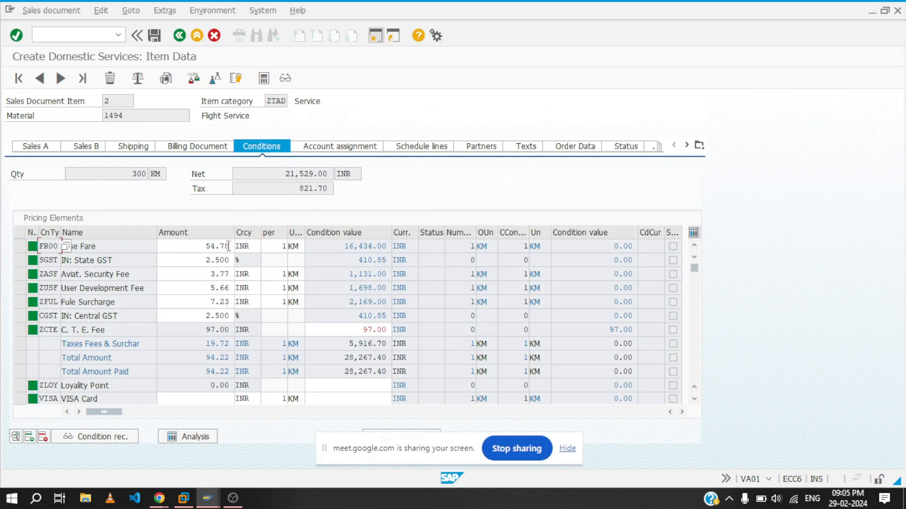
# - Restore the Base Fare amount to 54.79 INR
pyautogui.click(228, 246)
pyautogui.press('BackSpace')
pyautogui.write('9')
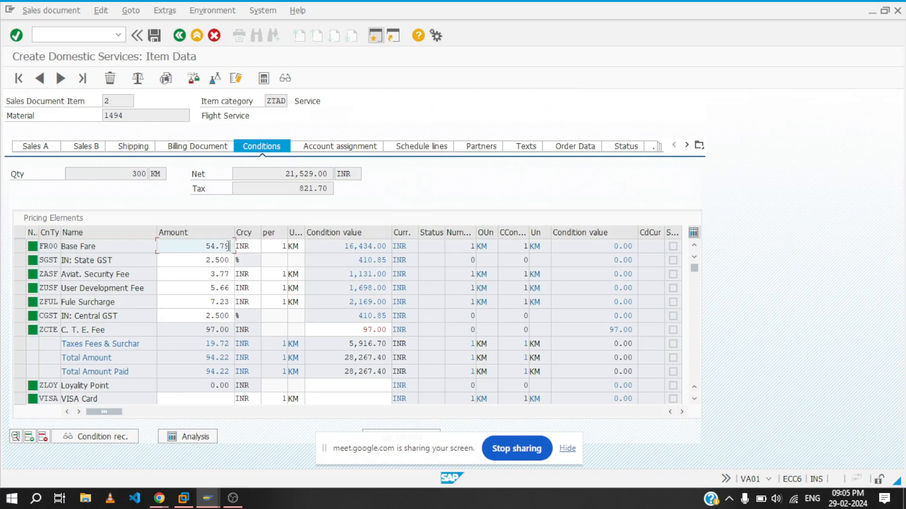
pyautogui.press('Return')
pyautogui.press('XF86AudioRaiseVolume')
pyautogui.press('XF86AudioRaiseVolume')
pyautogui.press('XF86AudioRaiseVolume')
pyautogui.press('XF86AudioRaiseVolume')
# - Return to the ZRVAA1 control overview and view the calculation type routines available for the RAIL CHARGES step 60
pyautogui.moveTo(210, 501)
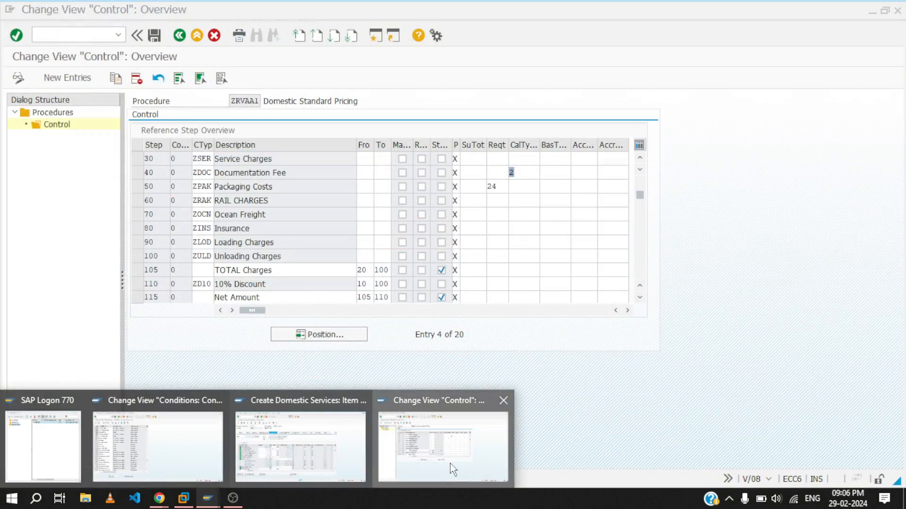
pyautogui.click(450, 463)
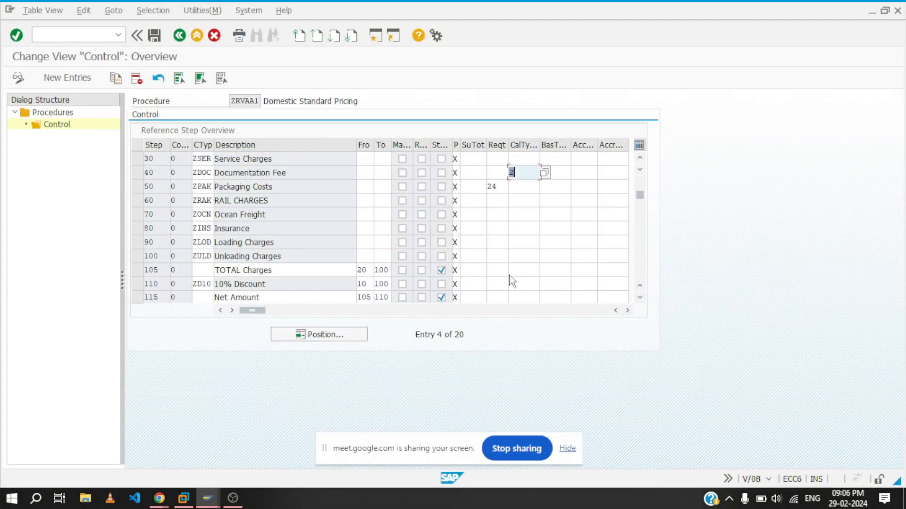
pyautogui.click(523, 188)
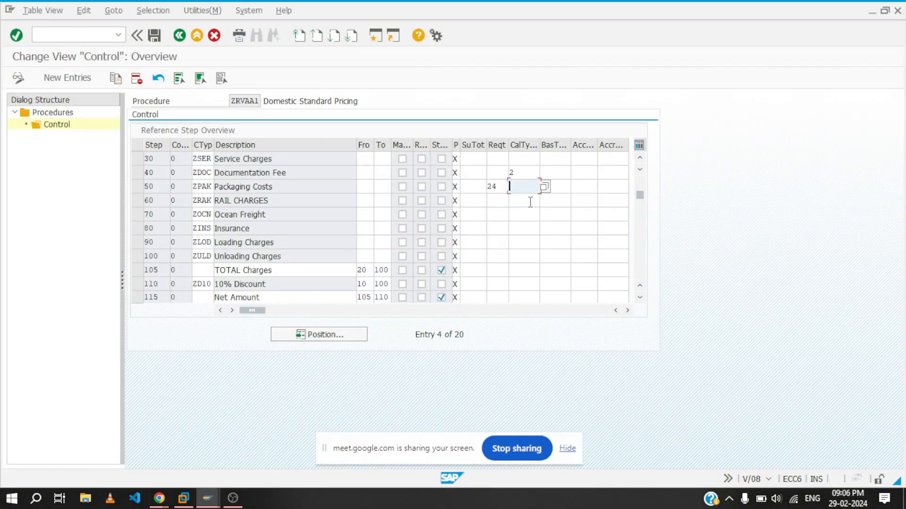
pyautogui.click(531, 201)
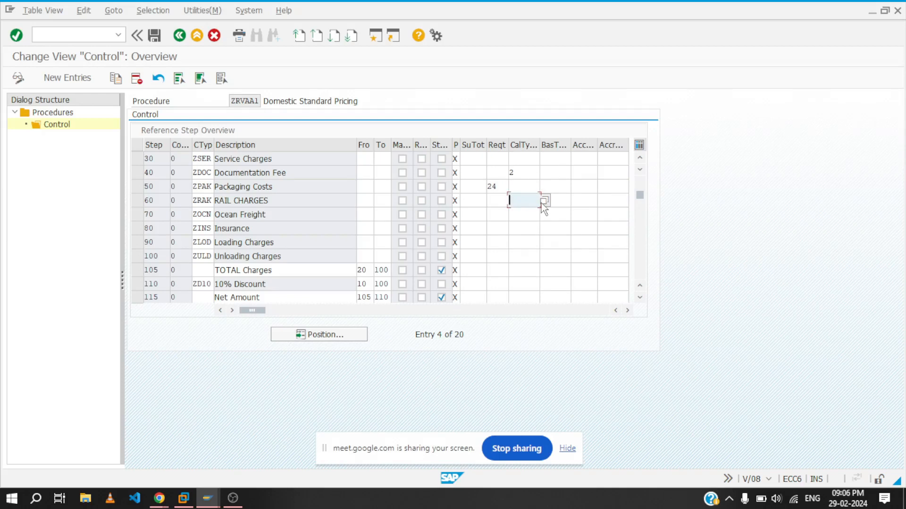
pyautogui.click(544, 202)
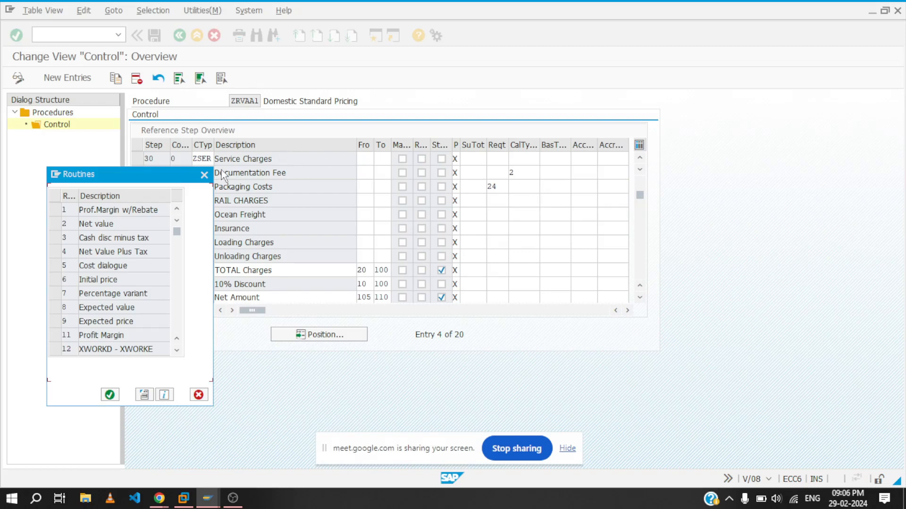
pyautogui.click(204, 175)
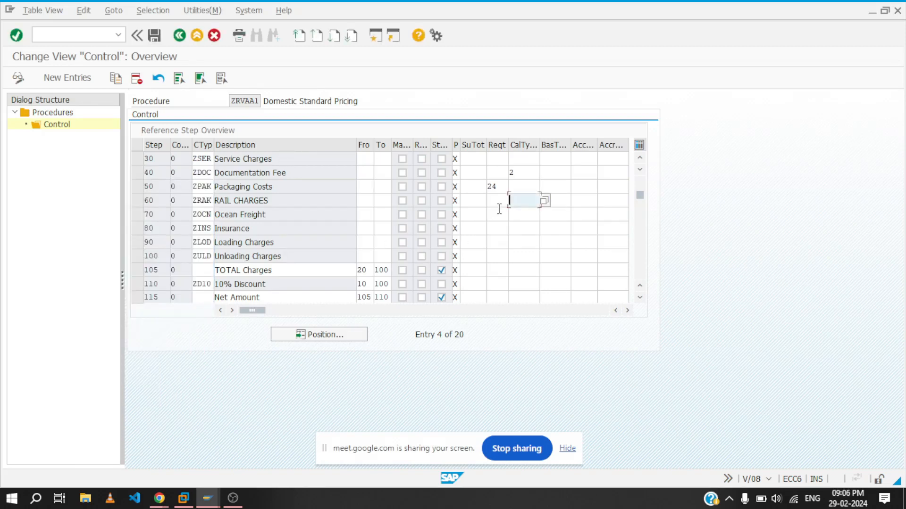
# - View the alternative condition base value routines available for the RAIL CHARGES step 60
pyautogui.click(502, 186)
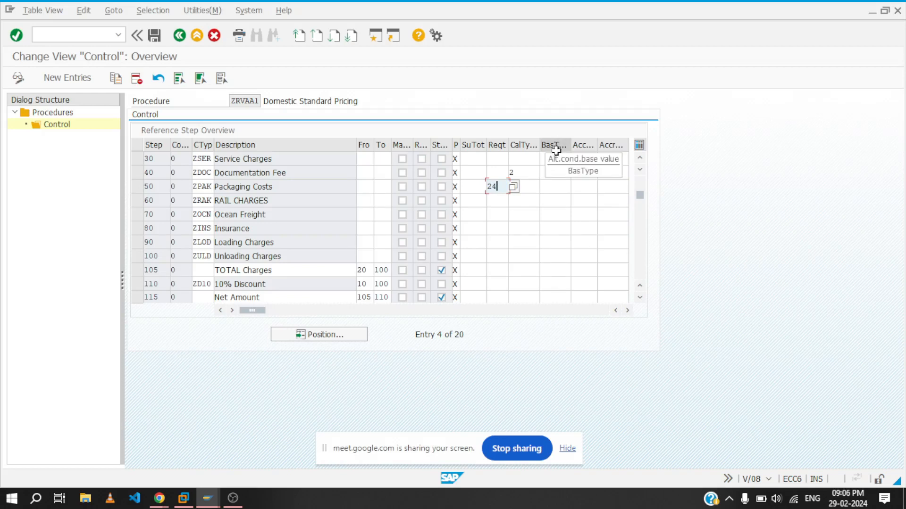
pyautogui.click(550, 197)
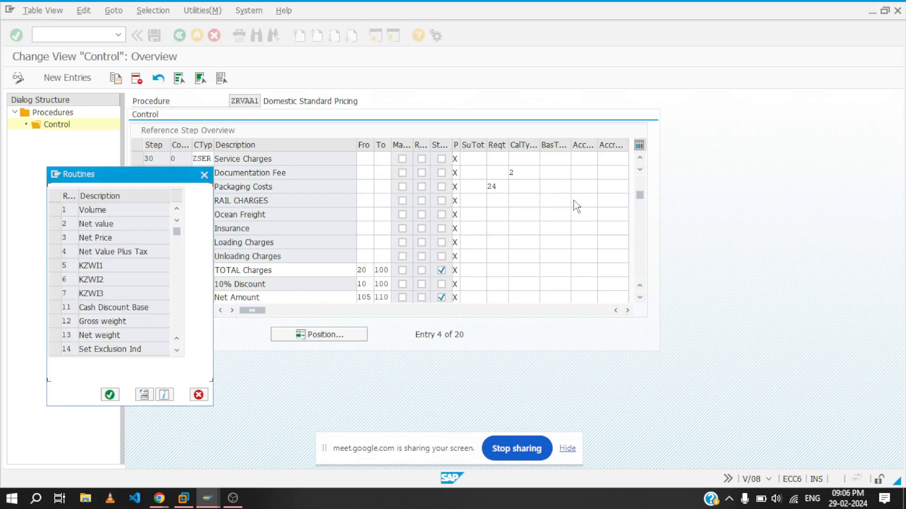
pyautogui.click(203, 176)
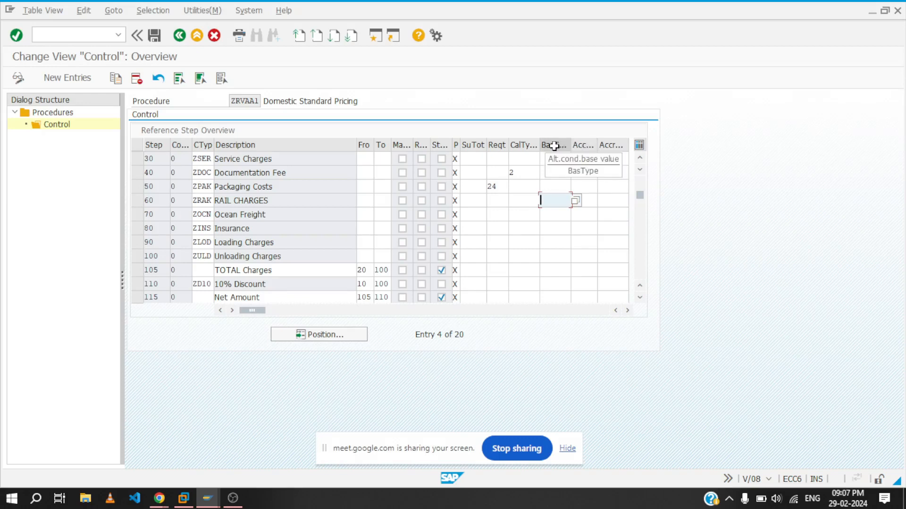
# - Switch to the Flight Service item's conditions and examine the condition value of the Aviat. Security Fee
pyautogui.hotkey('alt', 'Tab')
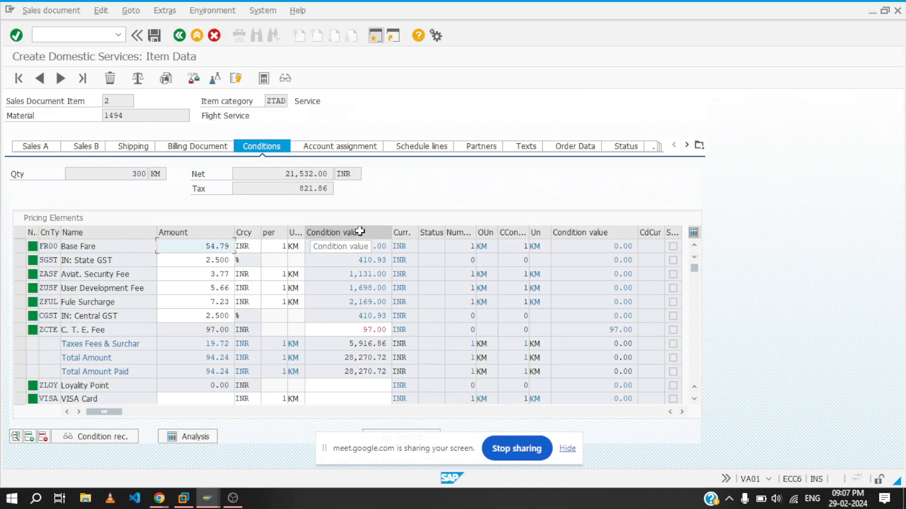
pyautogui.click(367, 276)
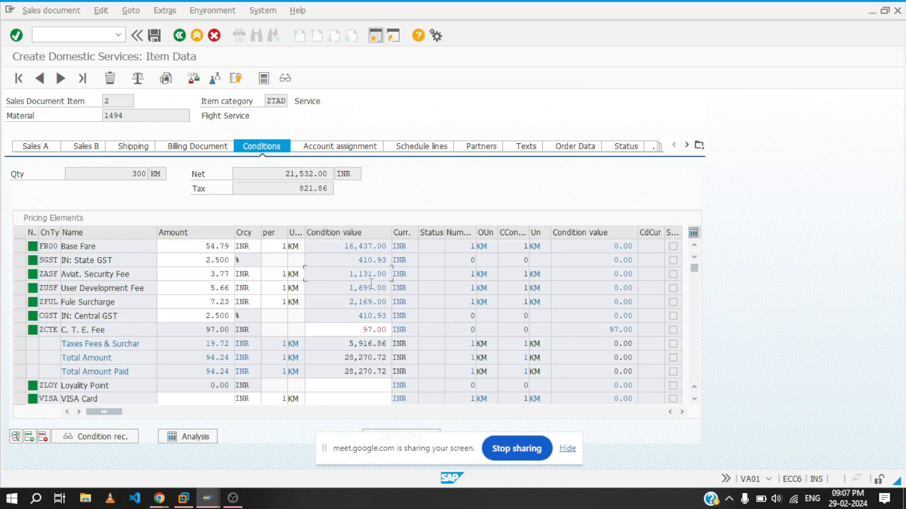
pyautogui.hotkey('alt', 'Tab')
pyautogui.hotkey('alt', 'Tab')
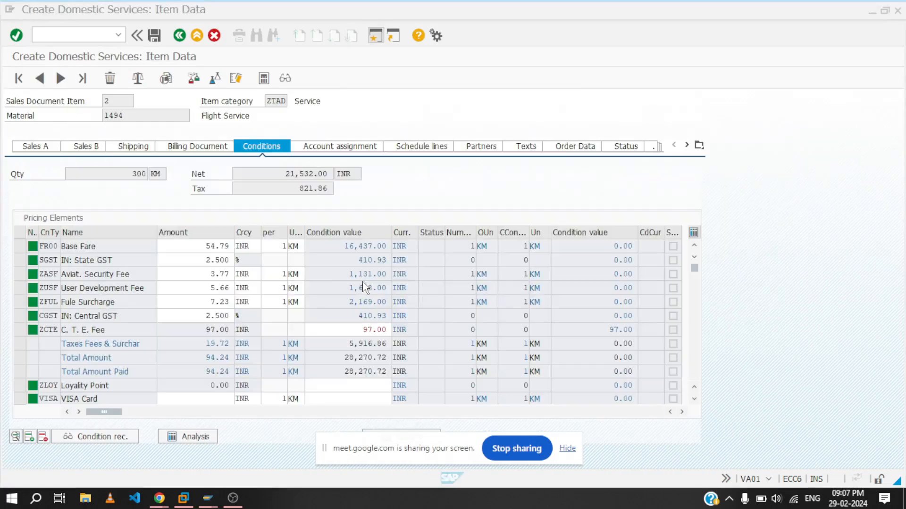
# - Compare the amounts and condition values of Base Fare and State GST in the Flight Service item with the ZRVAA1 control overview
pyautogui.click(205, 247)
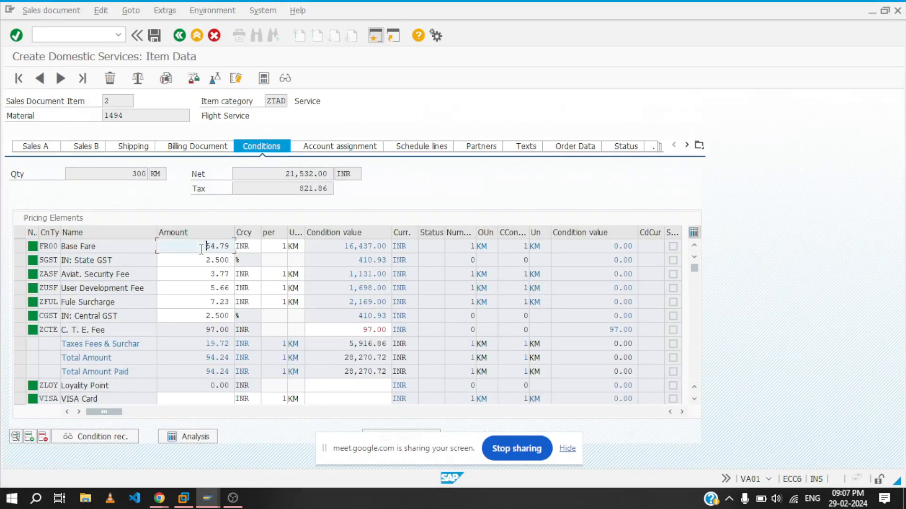
pyautogui.click(371, 246)
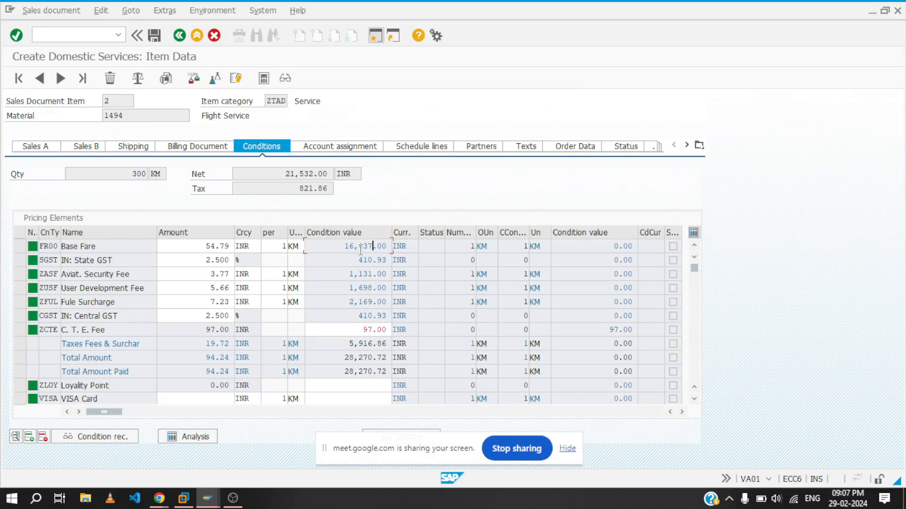
pyautogui.hotkey('alt', 'Tab')
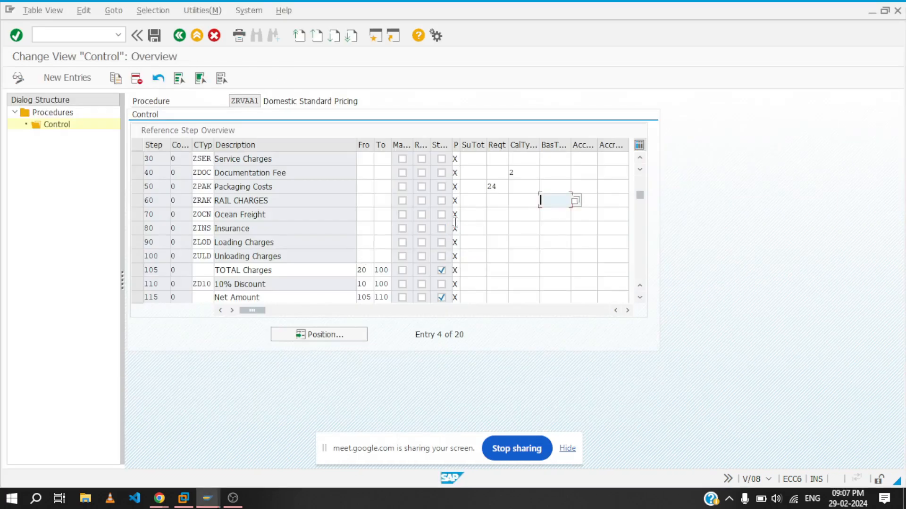
pyautogui.hotkey('alt', 'Tab')
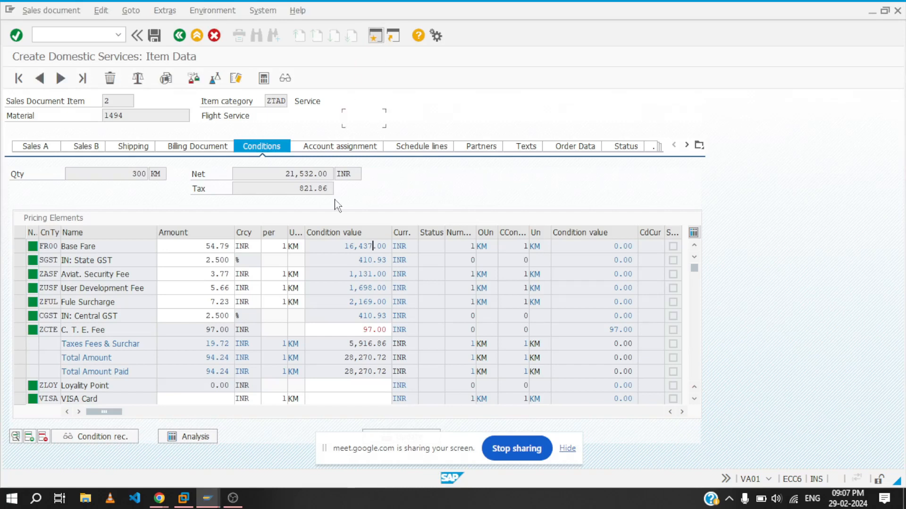
pyautogui.click(206, 246)
pyautogui.click(212, 259)
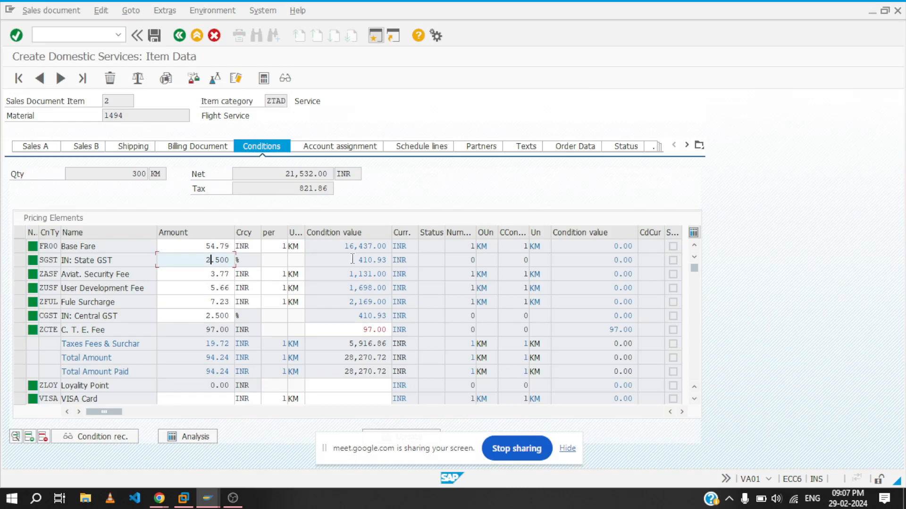
pyautogui.hotkey('alt', 'Tab')
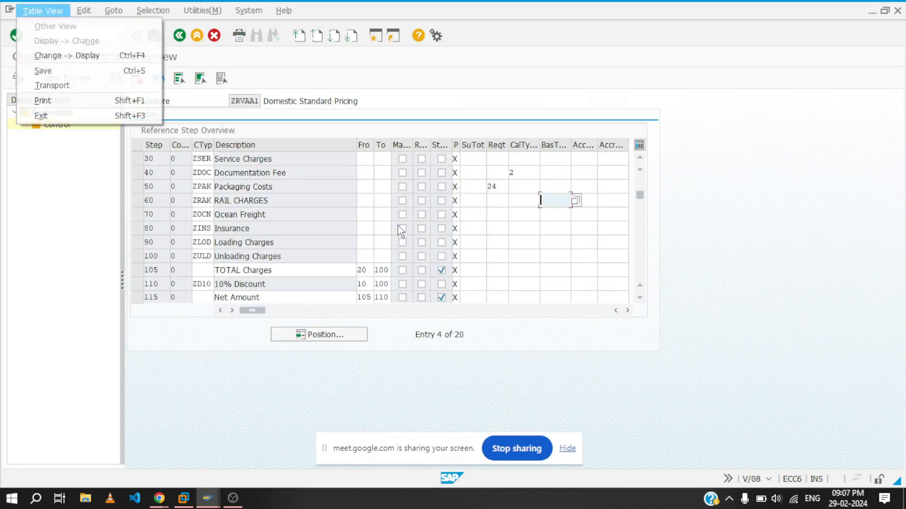
pyautogui.hotkey('alt', 'Tab')
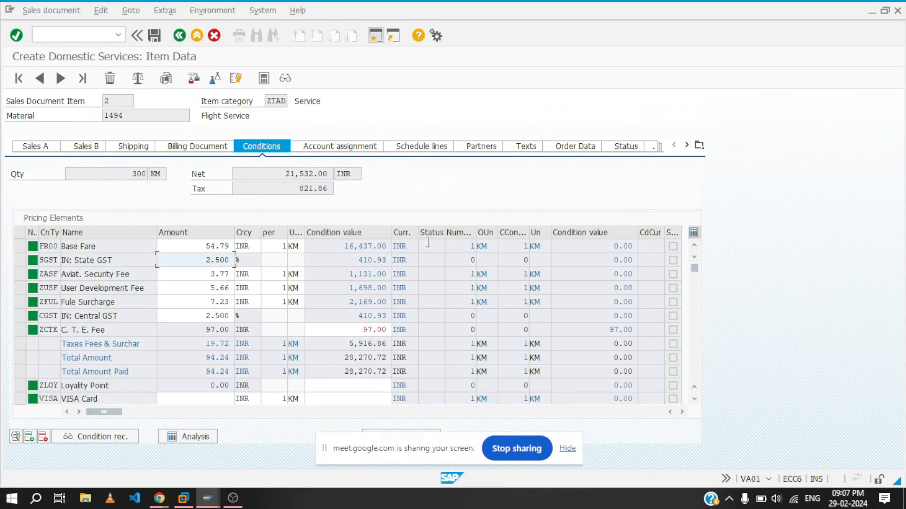
pyautogui.click(368, 246)
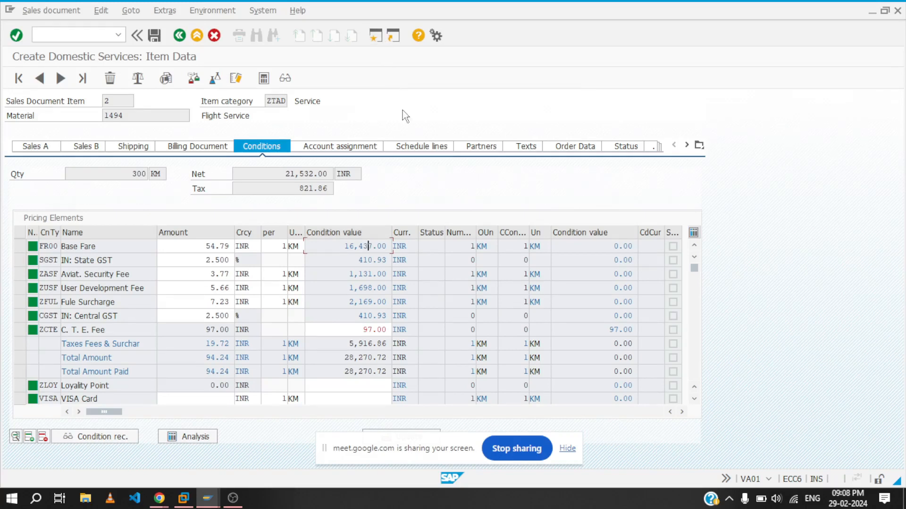
pyautogui.click(344, 259)
# - Return to the ZRVAA1 control overview and examine the calculation type and base type fields of the Documentation Fee step 40
pyautogui.hotkey('alt', 'Tab')
pyautogui.hotkey('alt', 'Tab')
pyautogui.hotkey('alt', 'Tab')
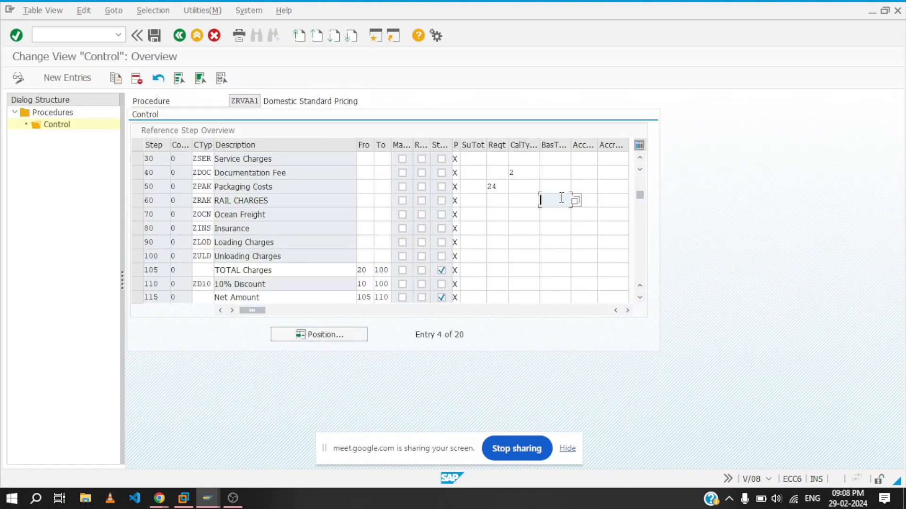
pyautogui.click(531, 175)
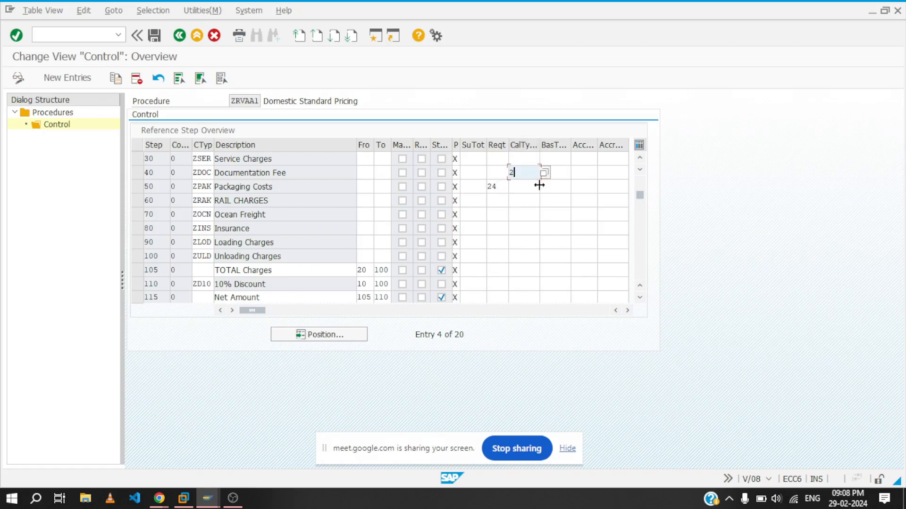
pyautogui.click(566, 173)
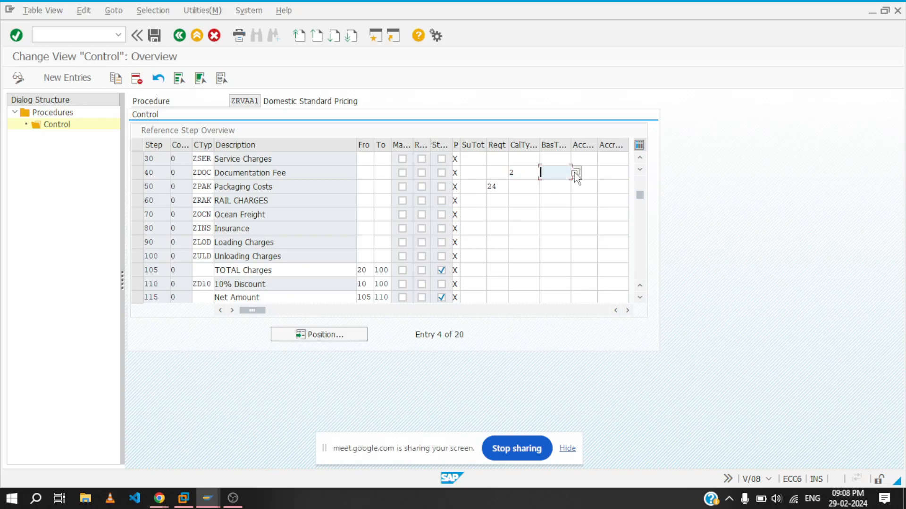